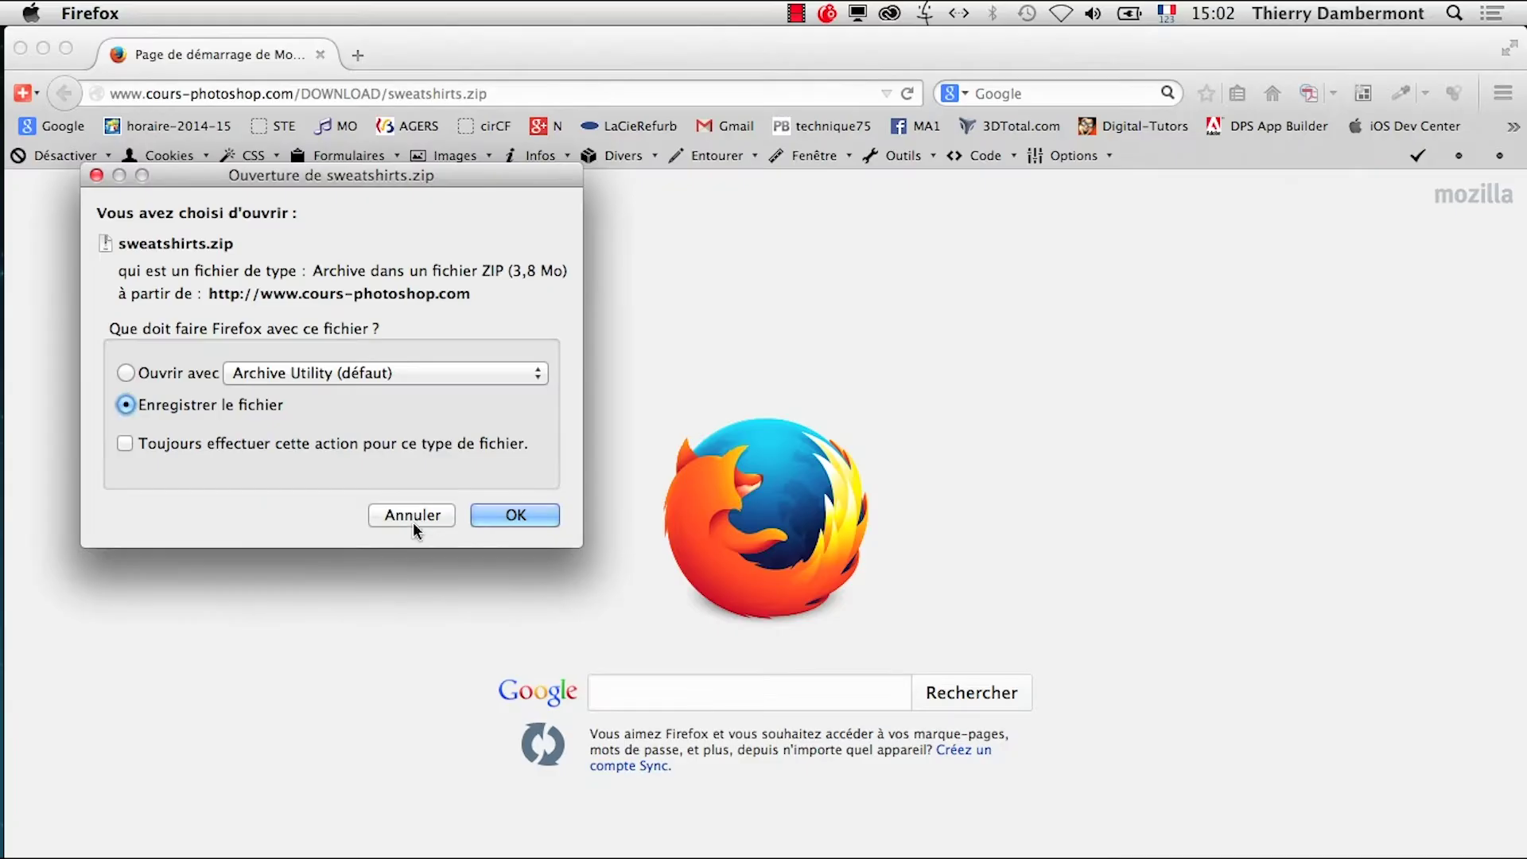
Cancel the download of sweatshirts.zip and switch to Photoshop
{"action": "left_click", "coordinate": [413, 516]}
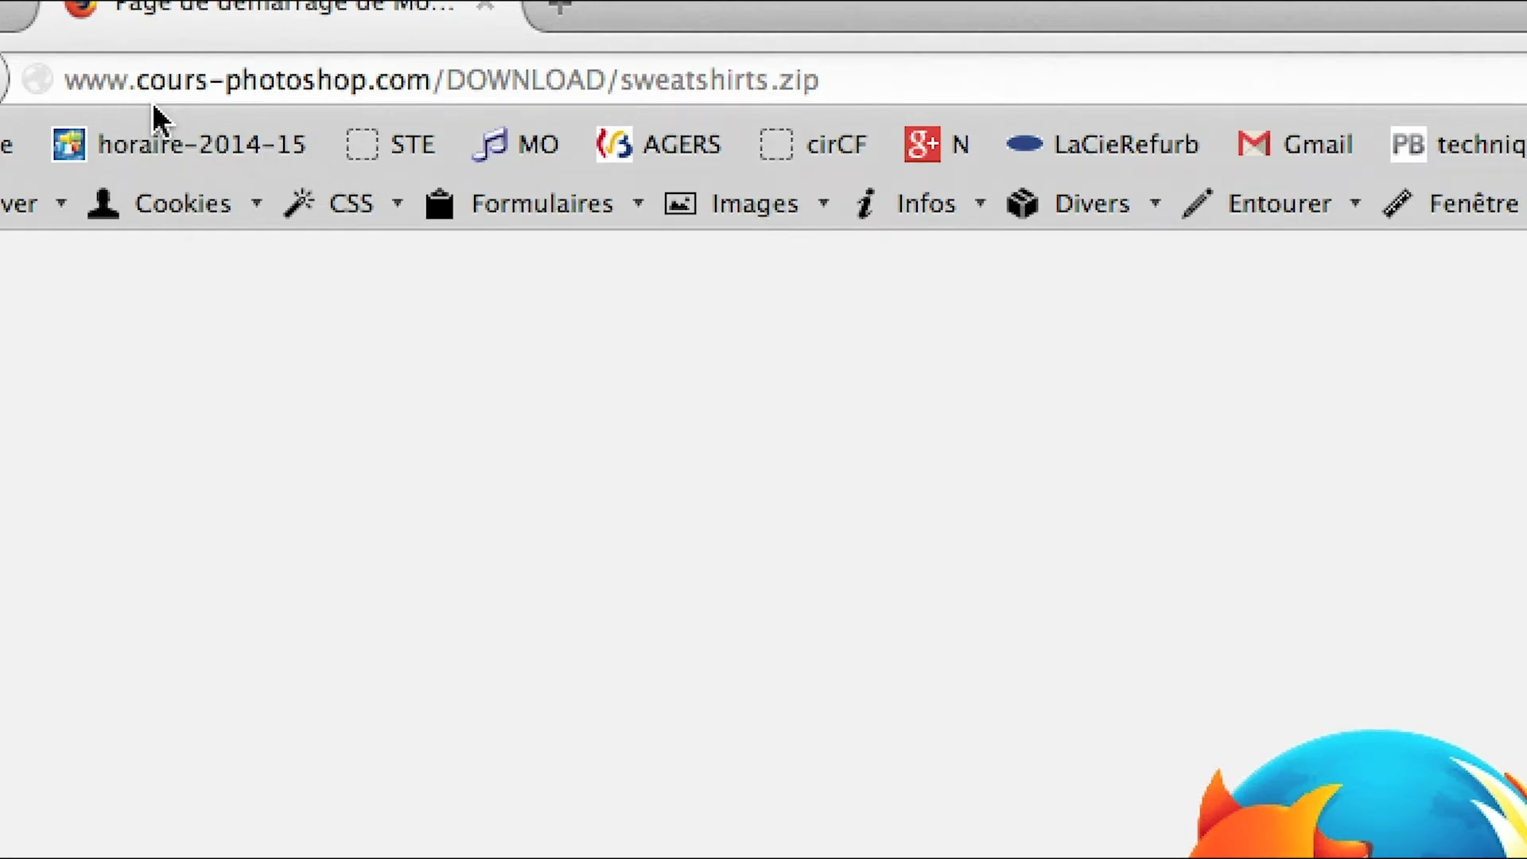
{"action": "key", "text": "super+Tab"}
{"action": "key", "text": "super+Tab"}
{"action": "key", "text": "super+Tab"}
{"action": "key", "text": "super+Tab"}
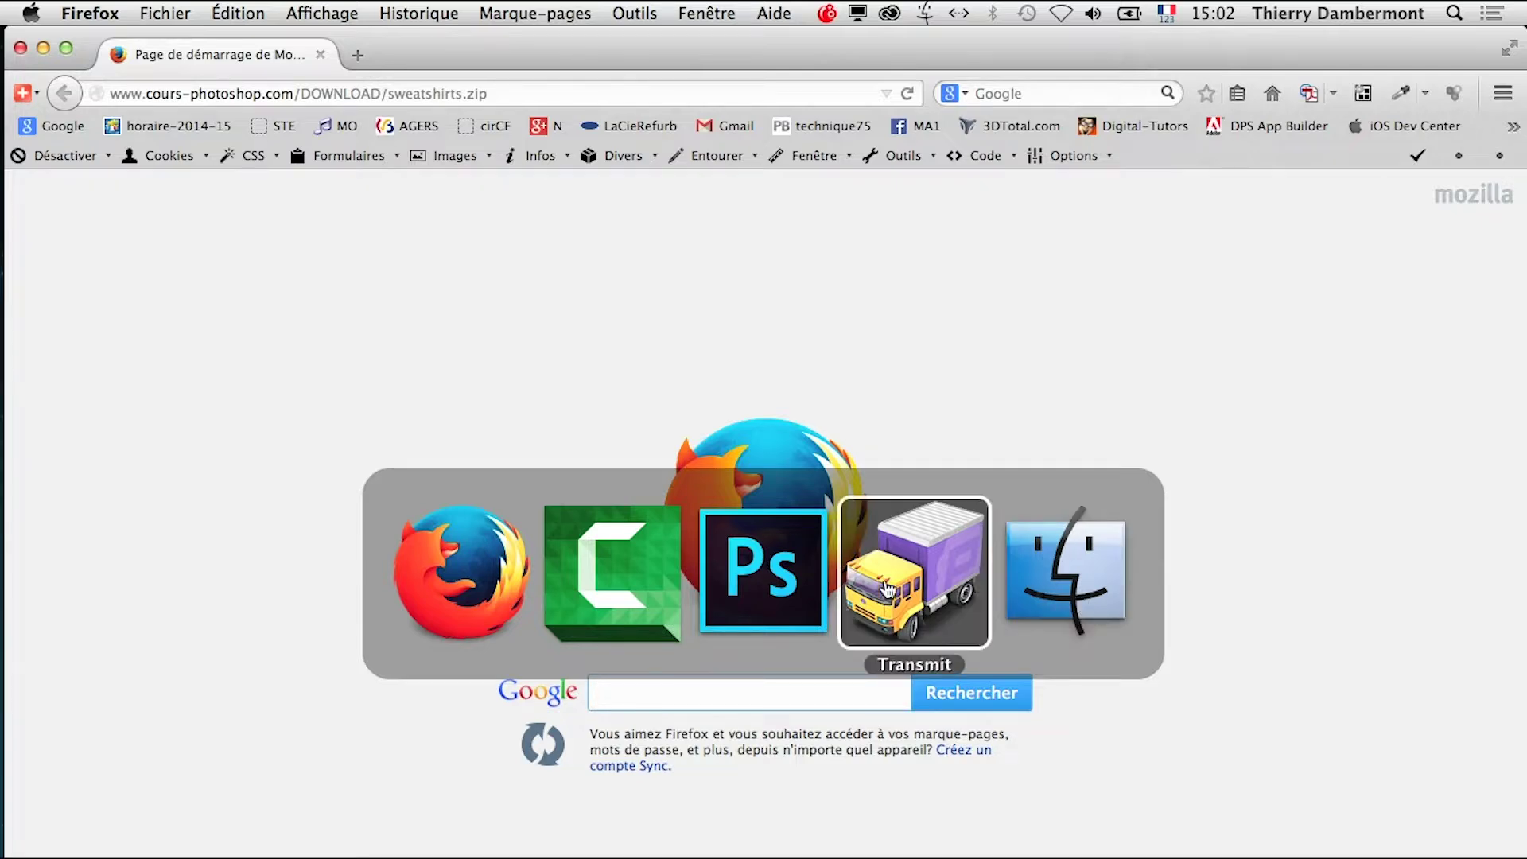
{"action": "left_click", "coordinate": [780, 580]}
{"action": "left_click", "coordinate": [222, 11]}
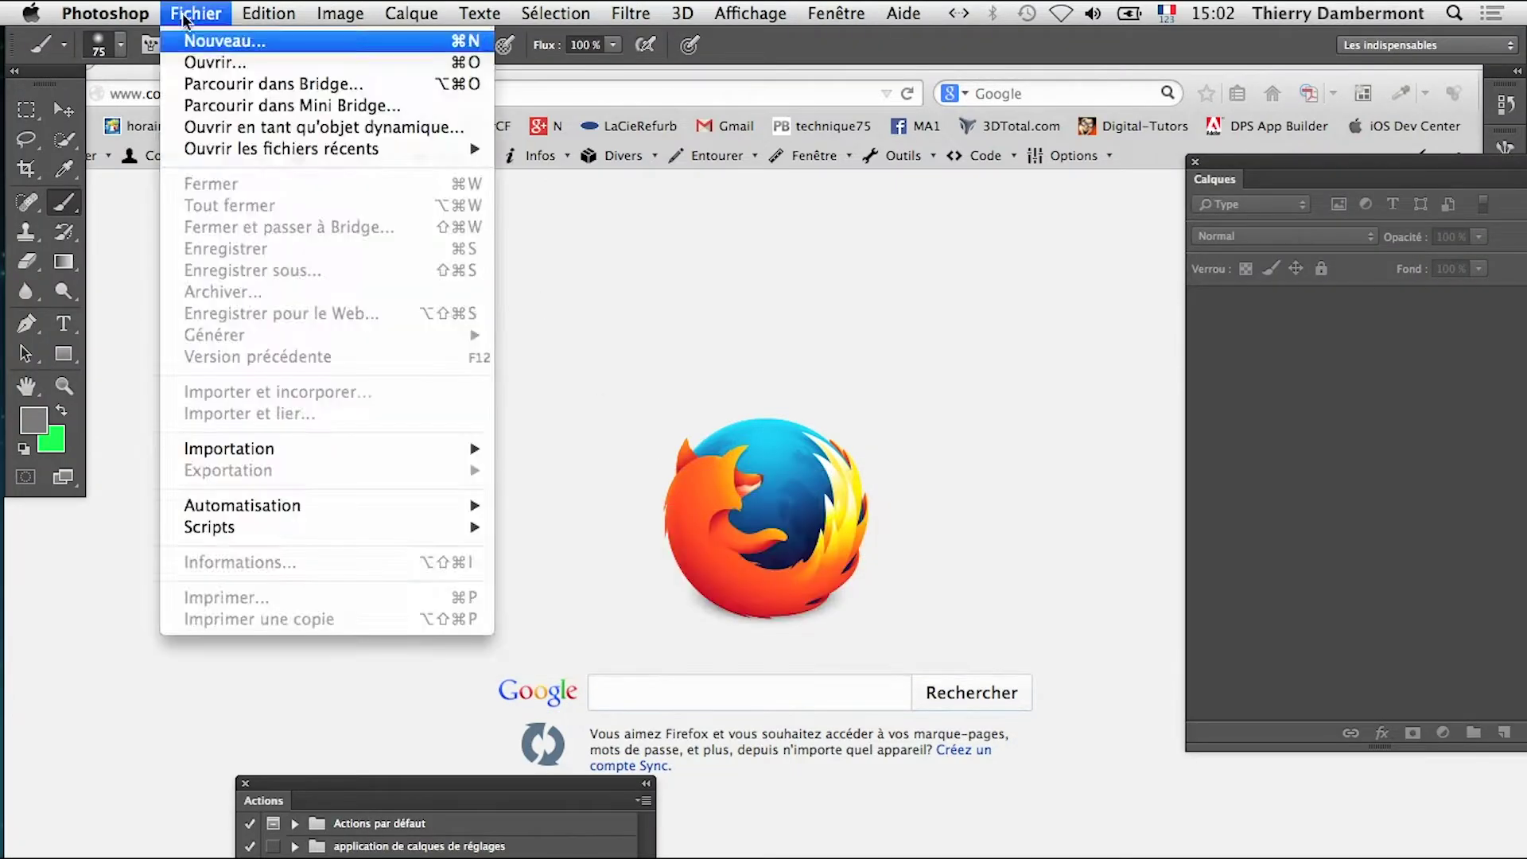
{"action": "left_click", "coordinate": [211, 59]}
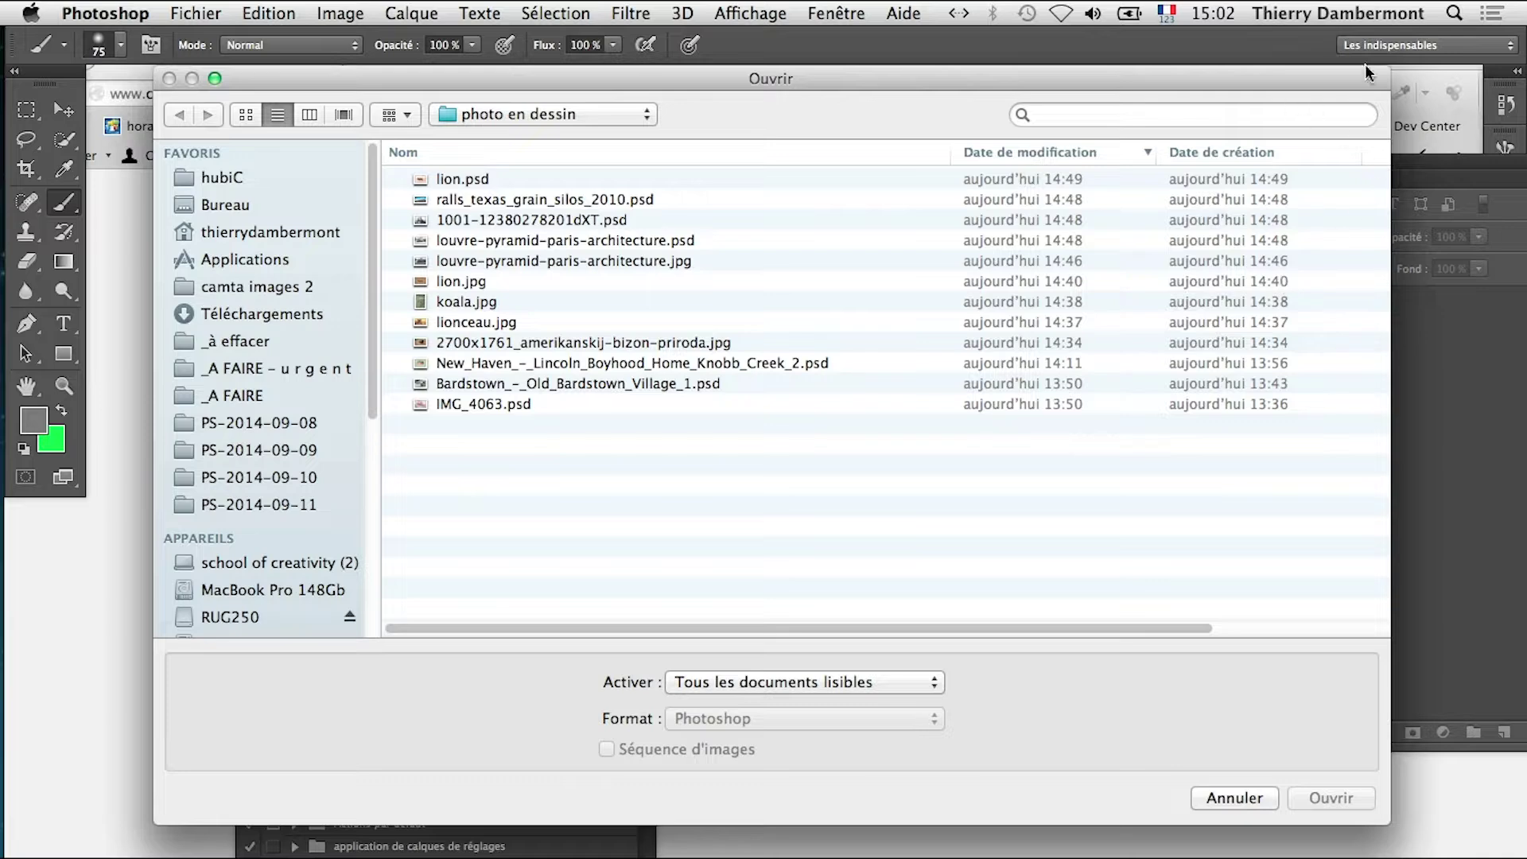
{"action": "left_click", "coordinate": [1209, 801]}
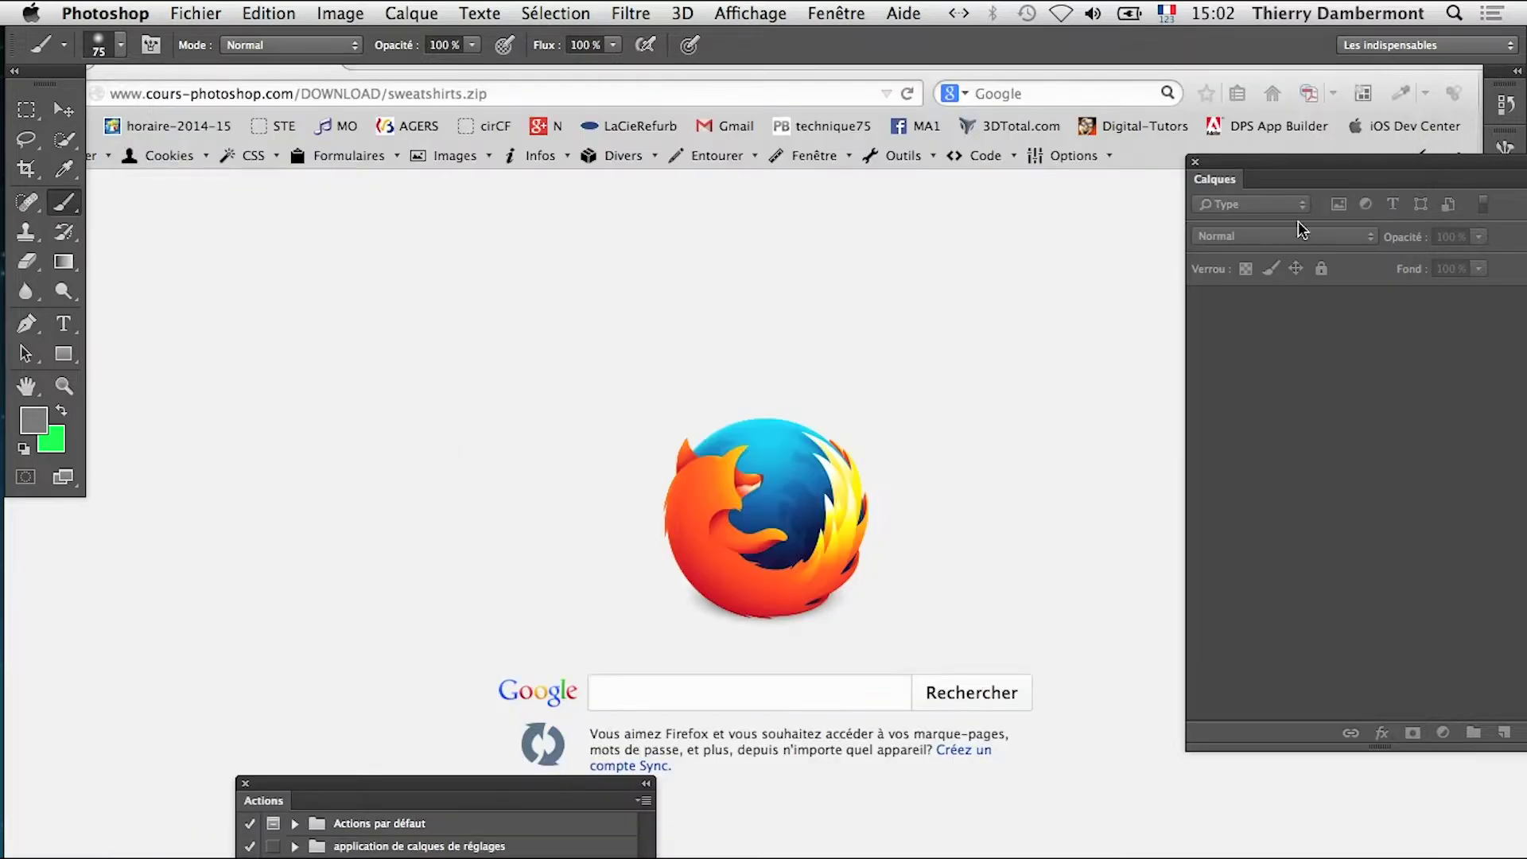
Reset the Les indispensables workspace with a two-column toolbox and hide the windows of all other applications
{"action": "left_click", "coordinate": [1408, 49]}
{"action": "left_click", "coordinate": [1415, 147]}
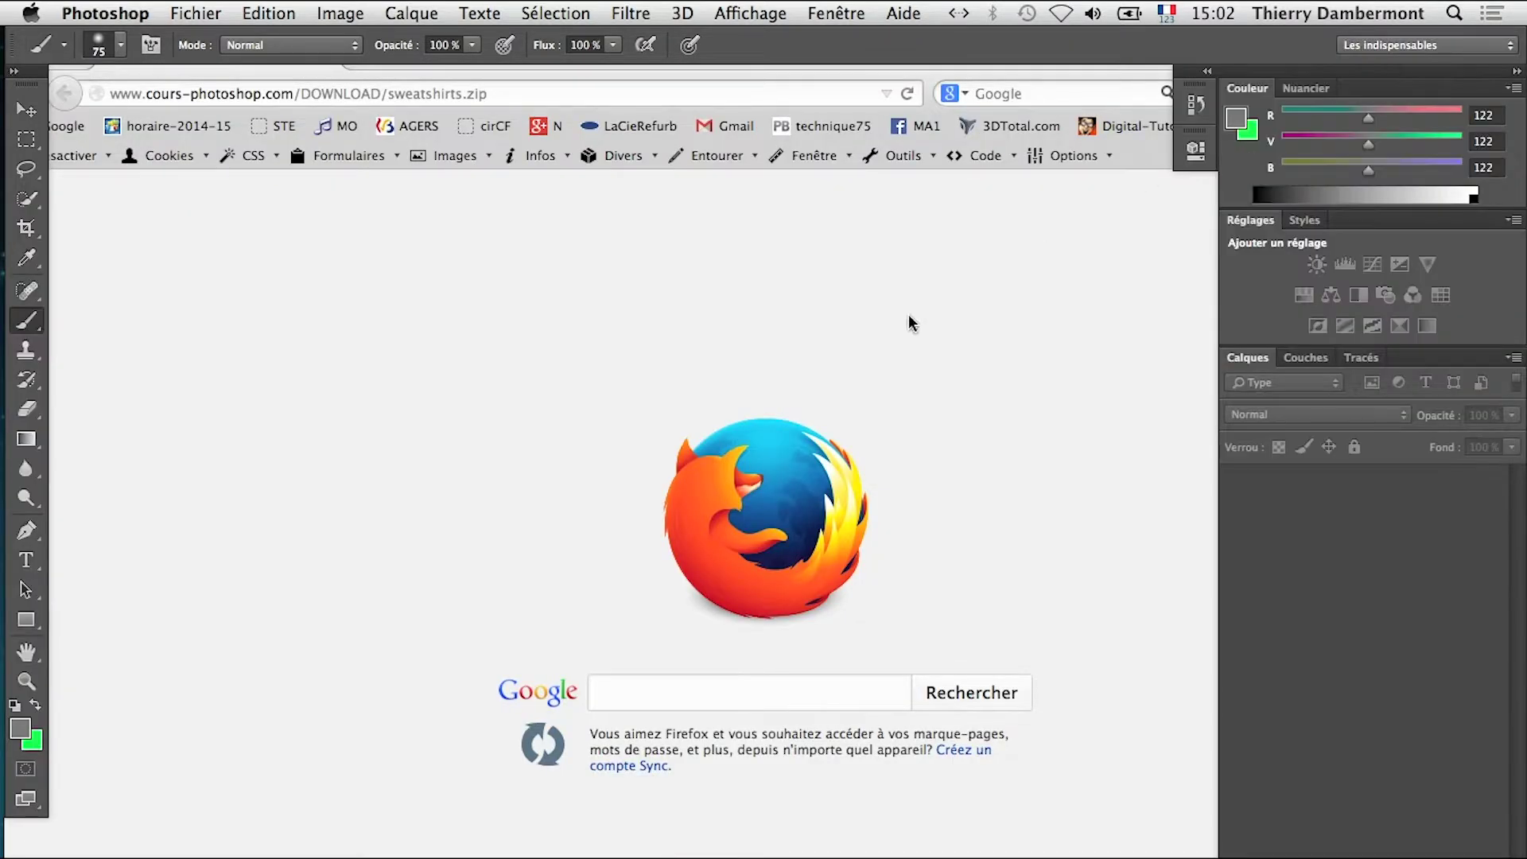
{"action": "left_click", "coordinate": [14, 69]}
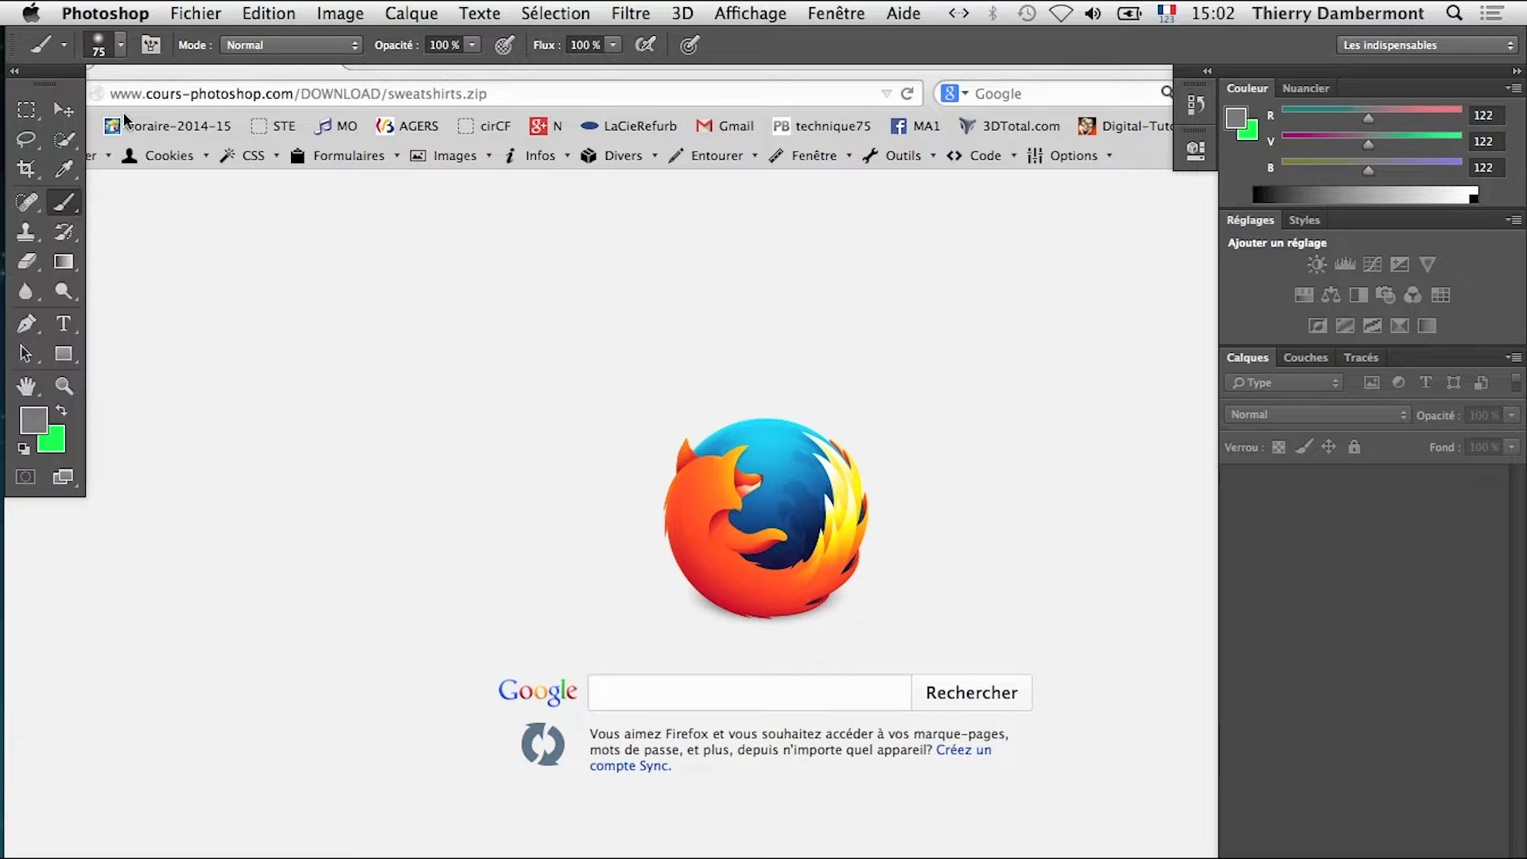
{"action": "key", "text": "super+alt+h"}
Open all seven JPG images from the sweatshirts folder inside PS-2014-09-11
{"action": "left_click", "coordinate": [203, 9]}
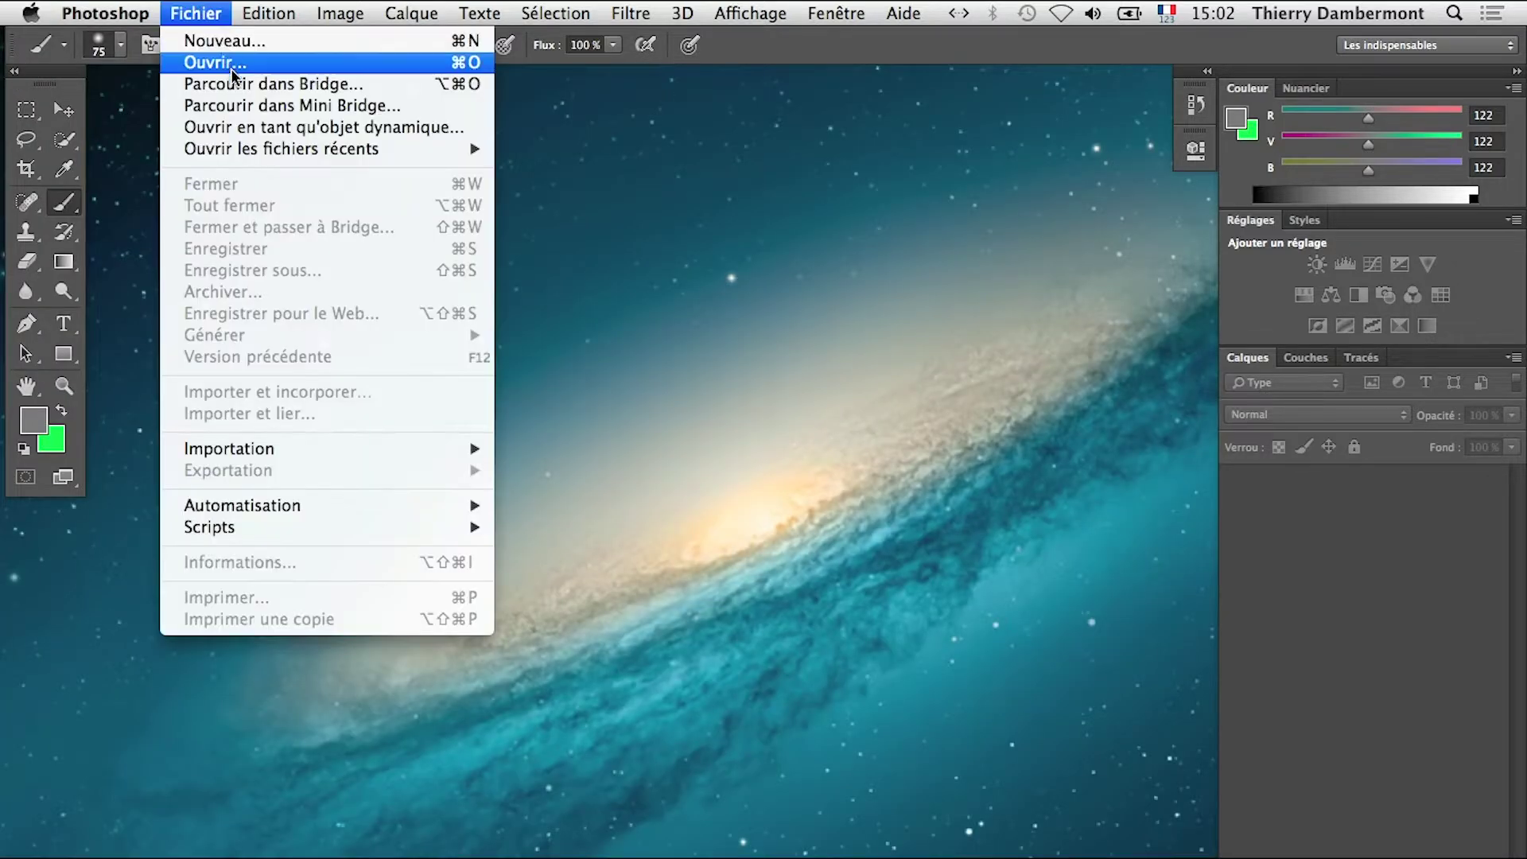
{"action": "left_click", "coordinate": [234, 77]}
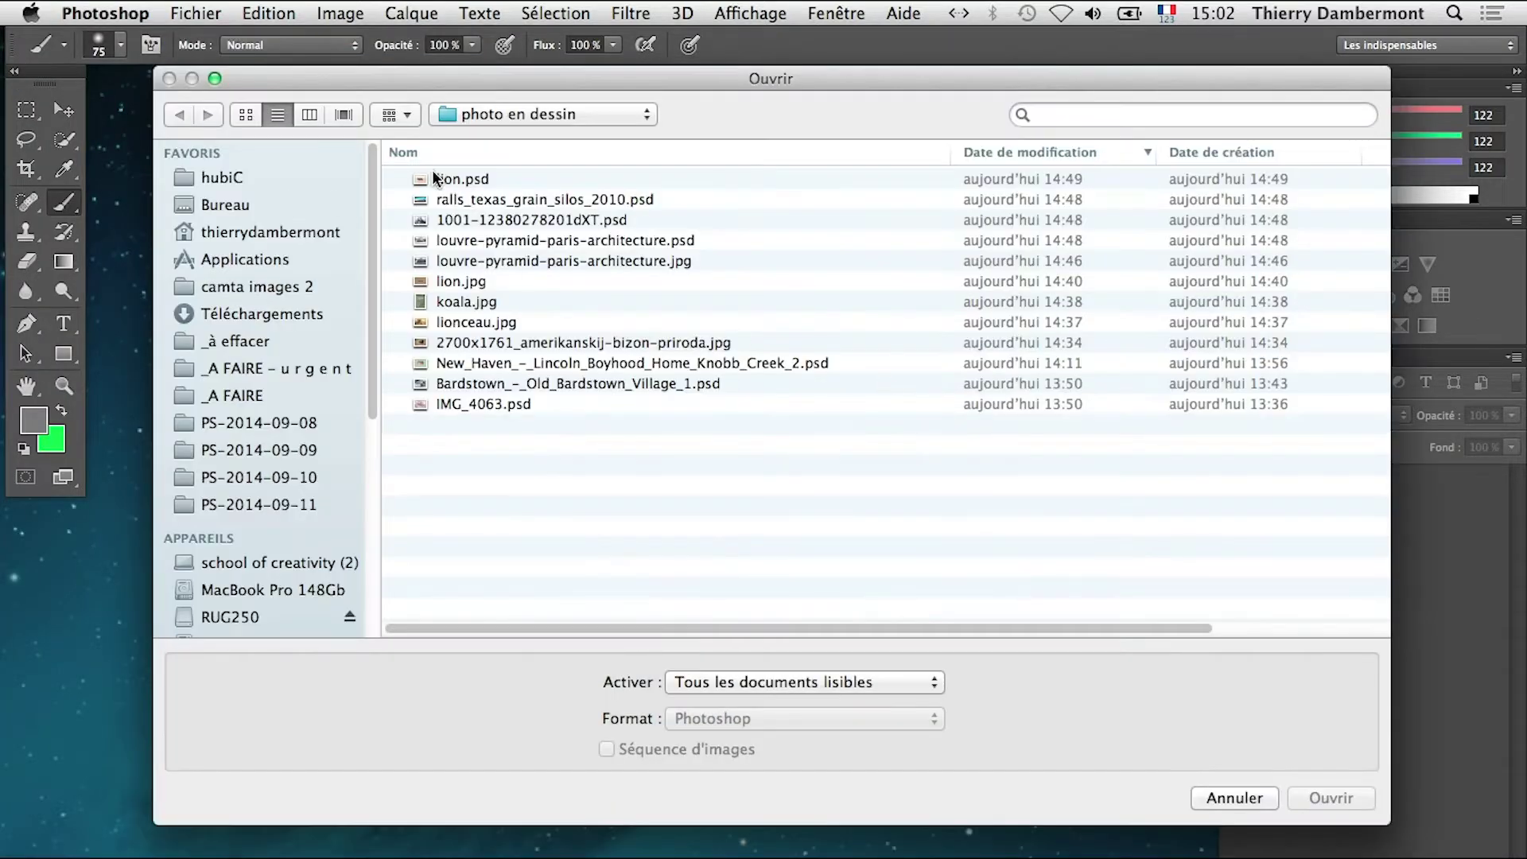
{"action": "left_click", "coordinate": [528, 116]}
{"action": "left_click", "coordinate": [532, 135]}
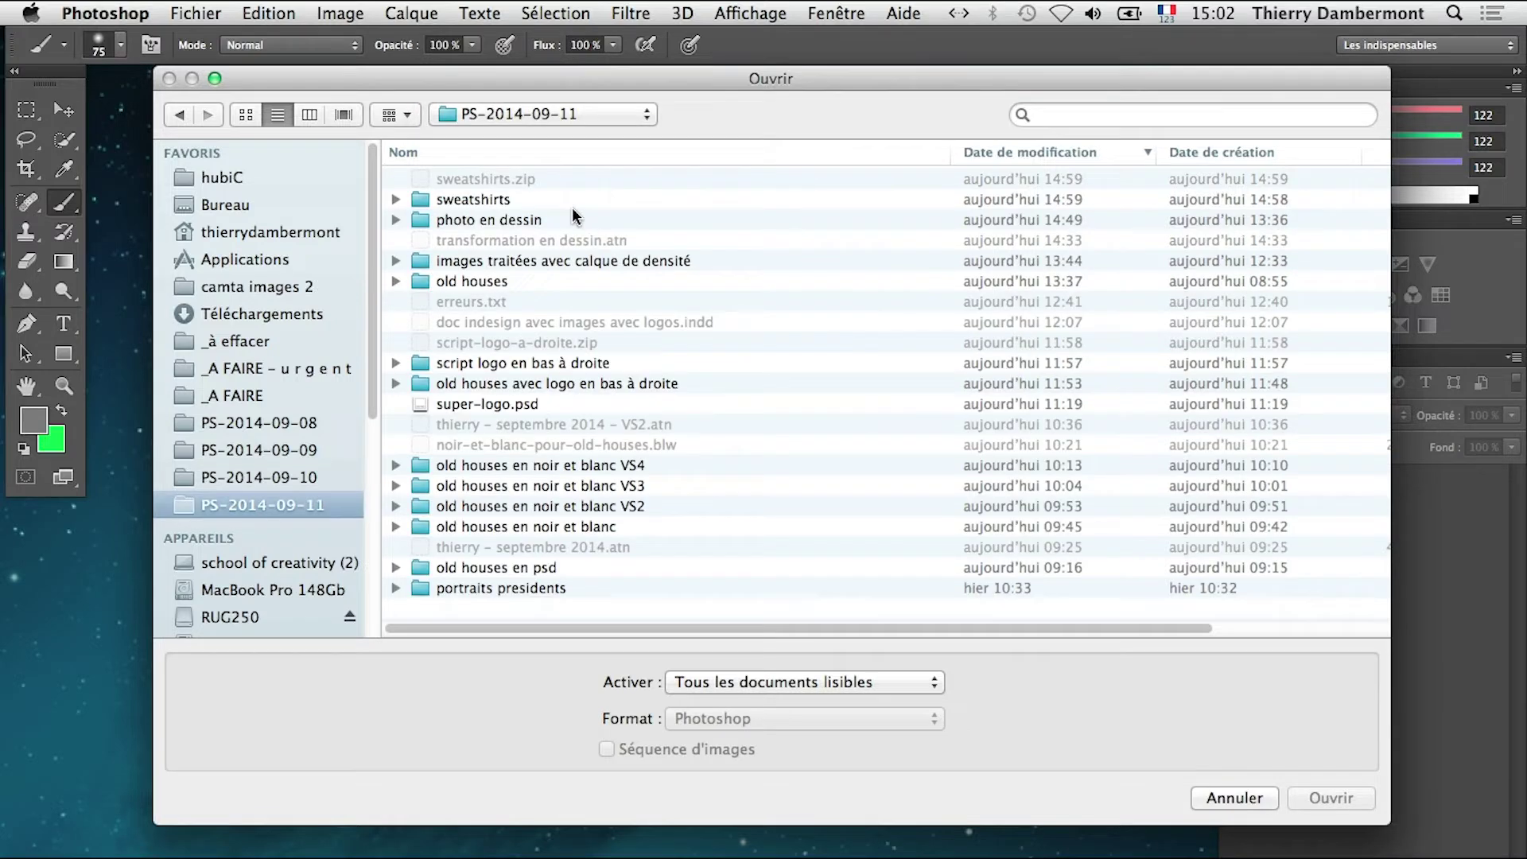
{"action": "double_click", "coordinate": [479, 198]}
{"action": "left_click", "coordinate": [478, 183]}
{"action": "left_click", "coordinate": [506, 305], "text": "shift"}
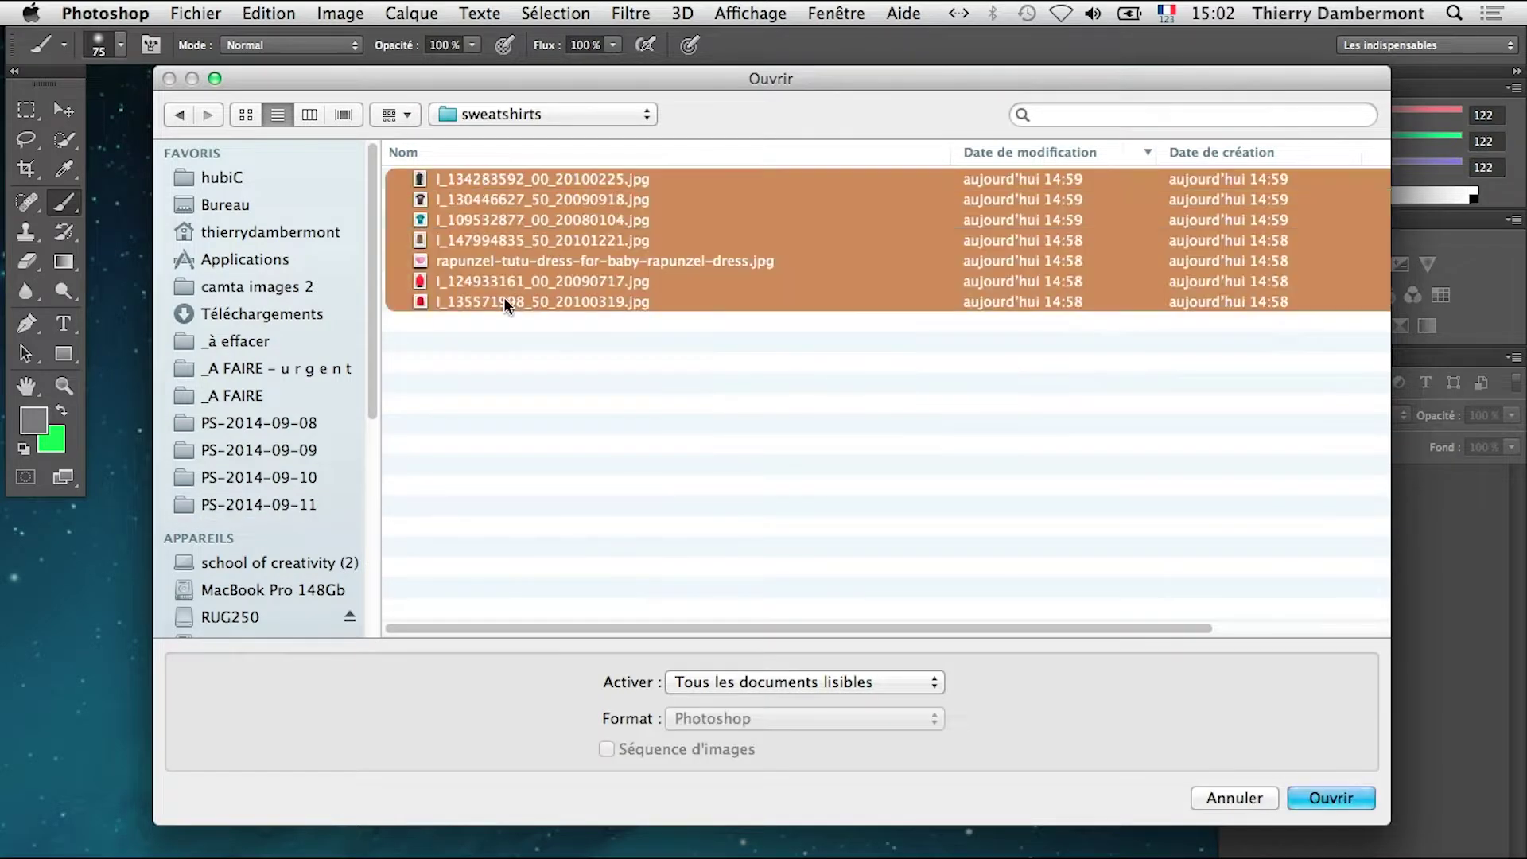
{"action": "left_click", "coordinate": [1324, 799]}
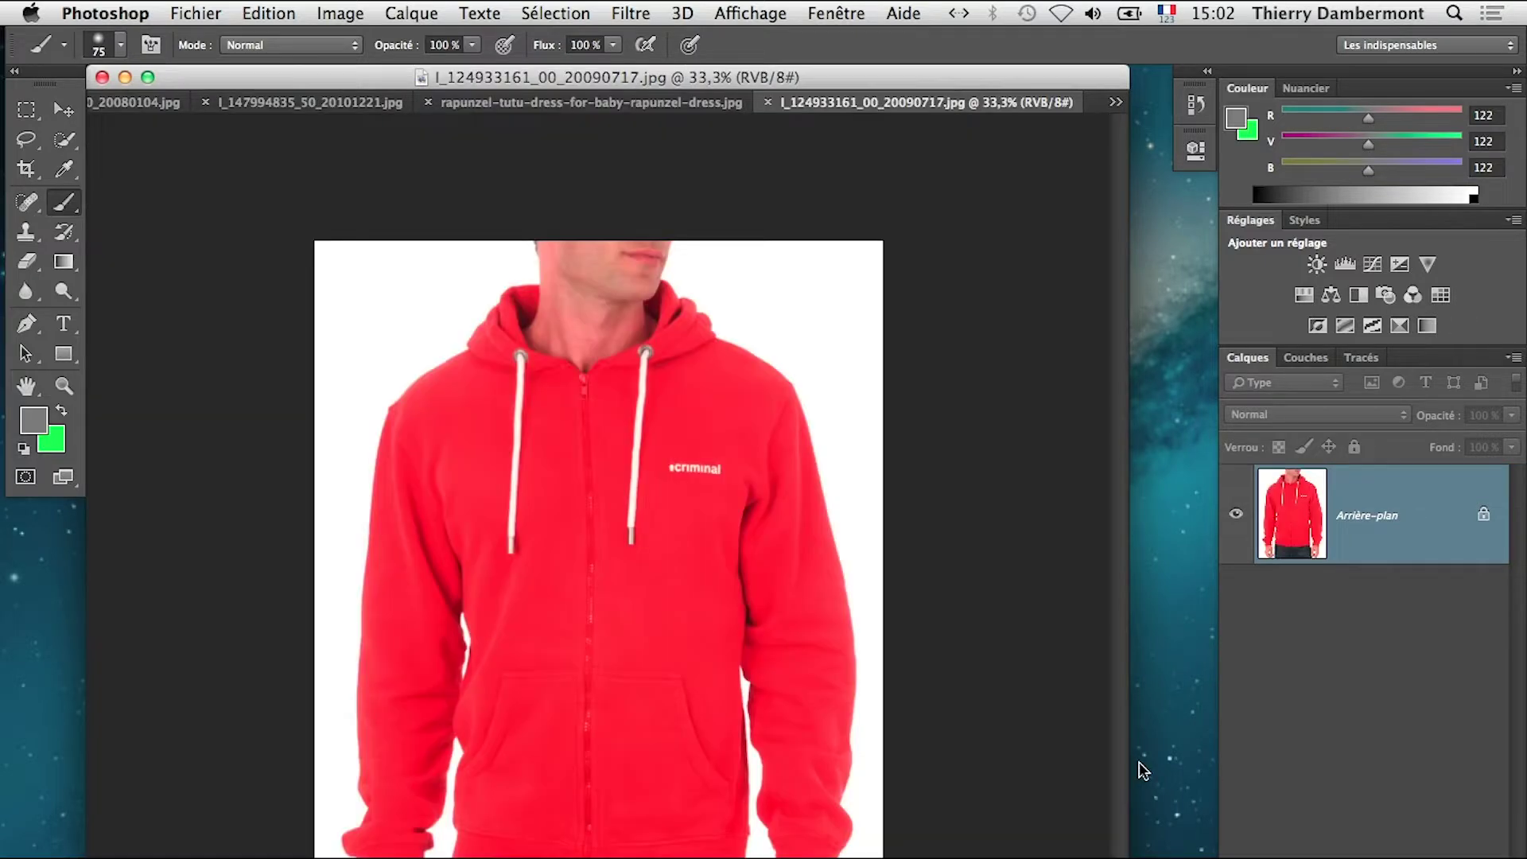
Look through the opened garment images one after another to compare their colours and prints
{"action": "key", "text": "ctrl+Tab"}
{"action": "key", "text": "ctrl+Tab"}
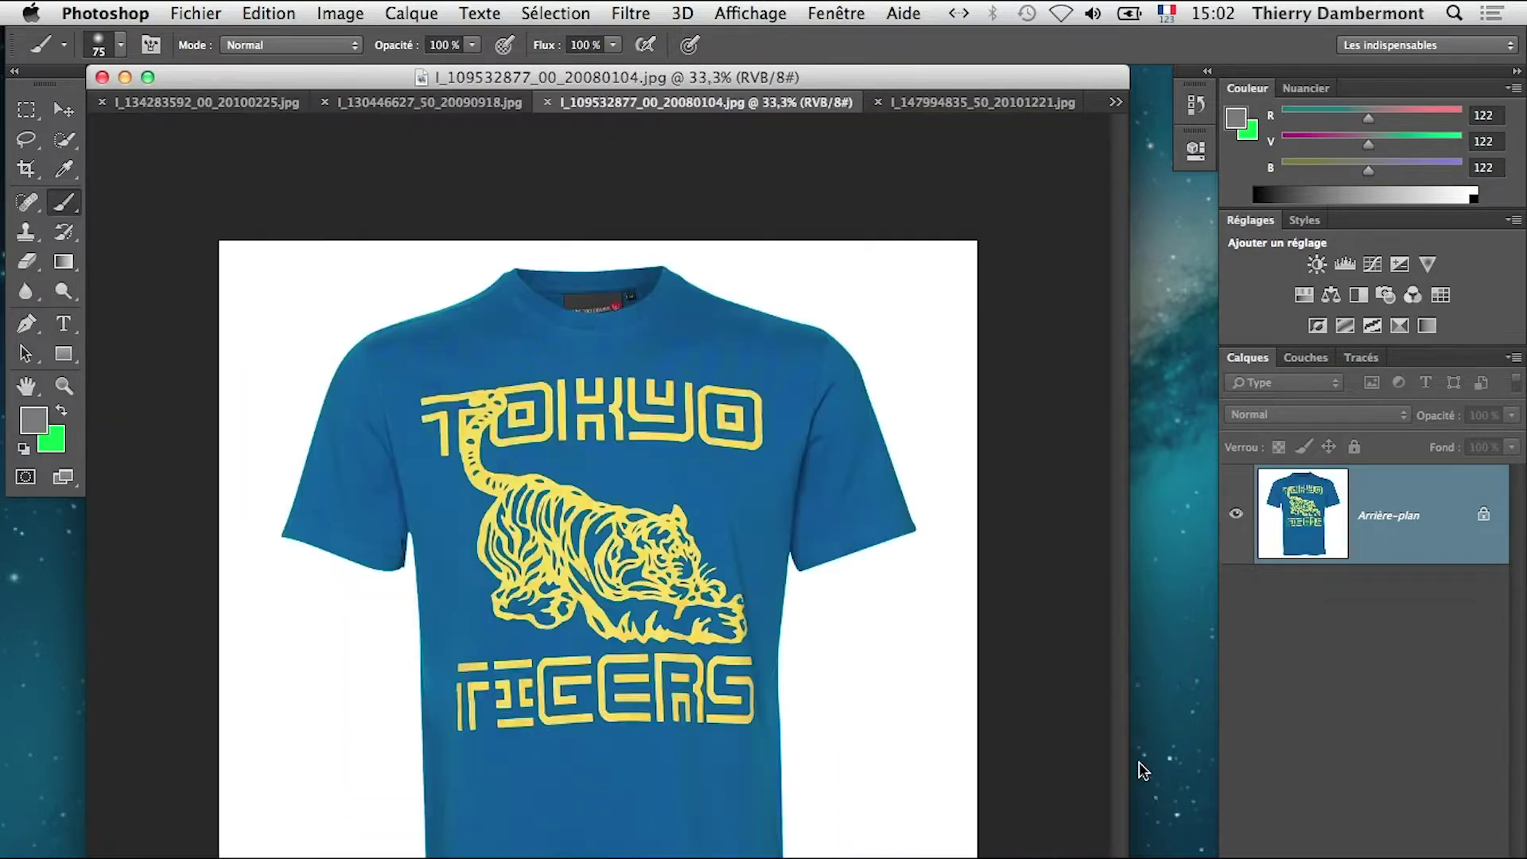
{"action": "key", "text": "ctrl+Tab"}
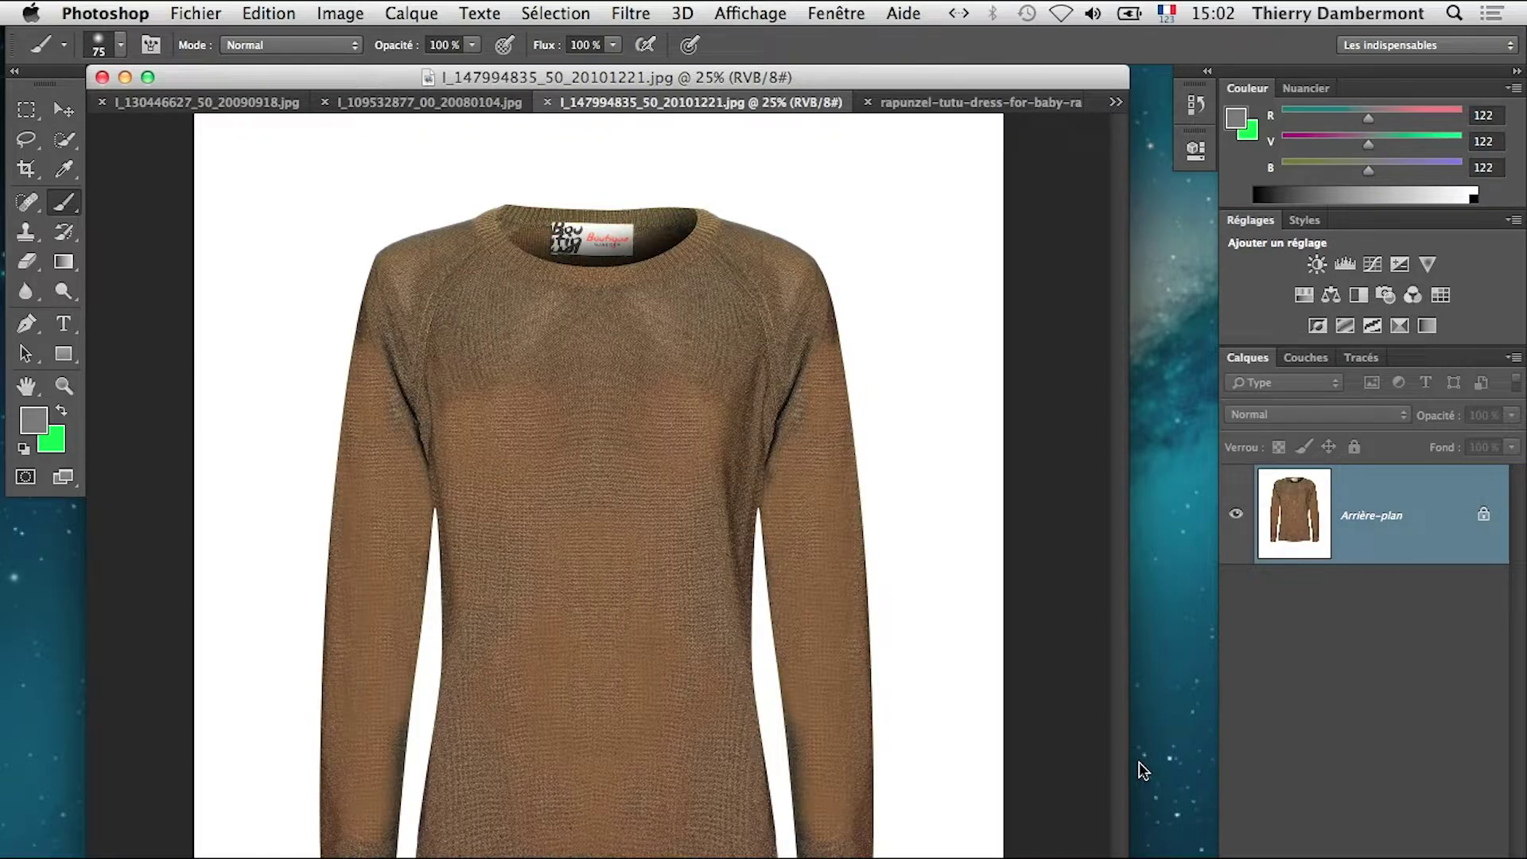
{"action": "key", "text": "ctrl+Tab"}
{"action": "key", "text": "ctrl+Tab"}
{"action": "key", "text": "ctrl+Tab"}
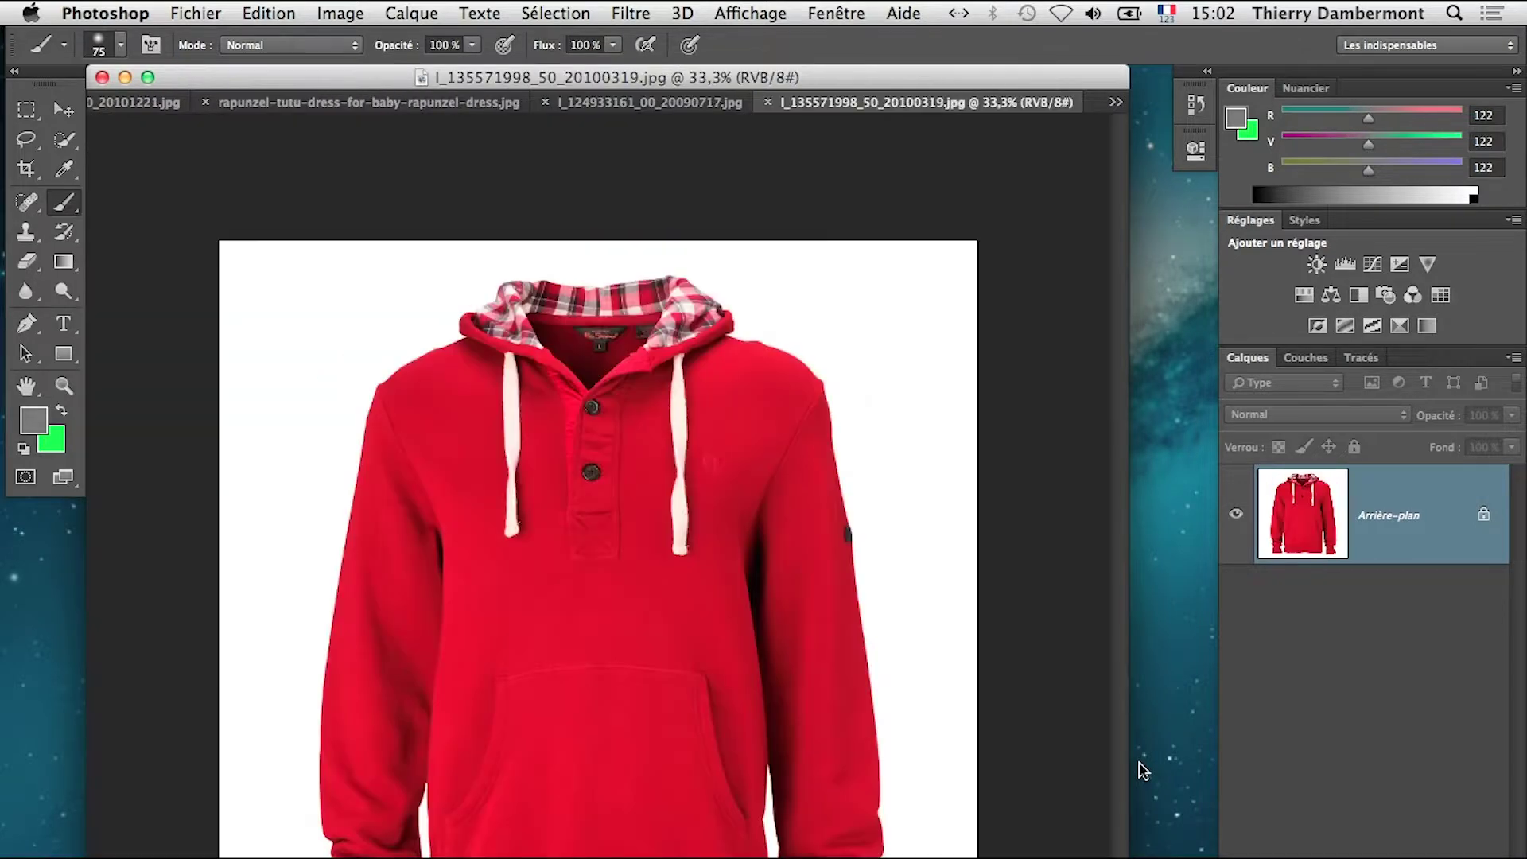
{"action": "key", "text": "ctrl+Tab"}
{"action": "key", "text": "ctrl+Tab"}
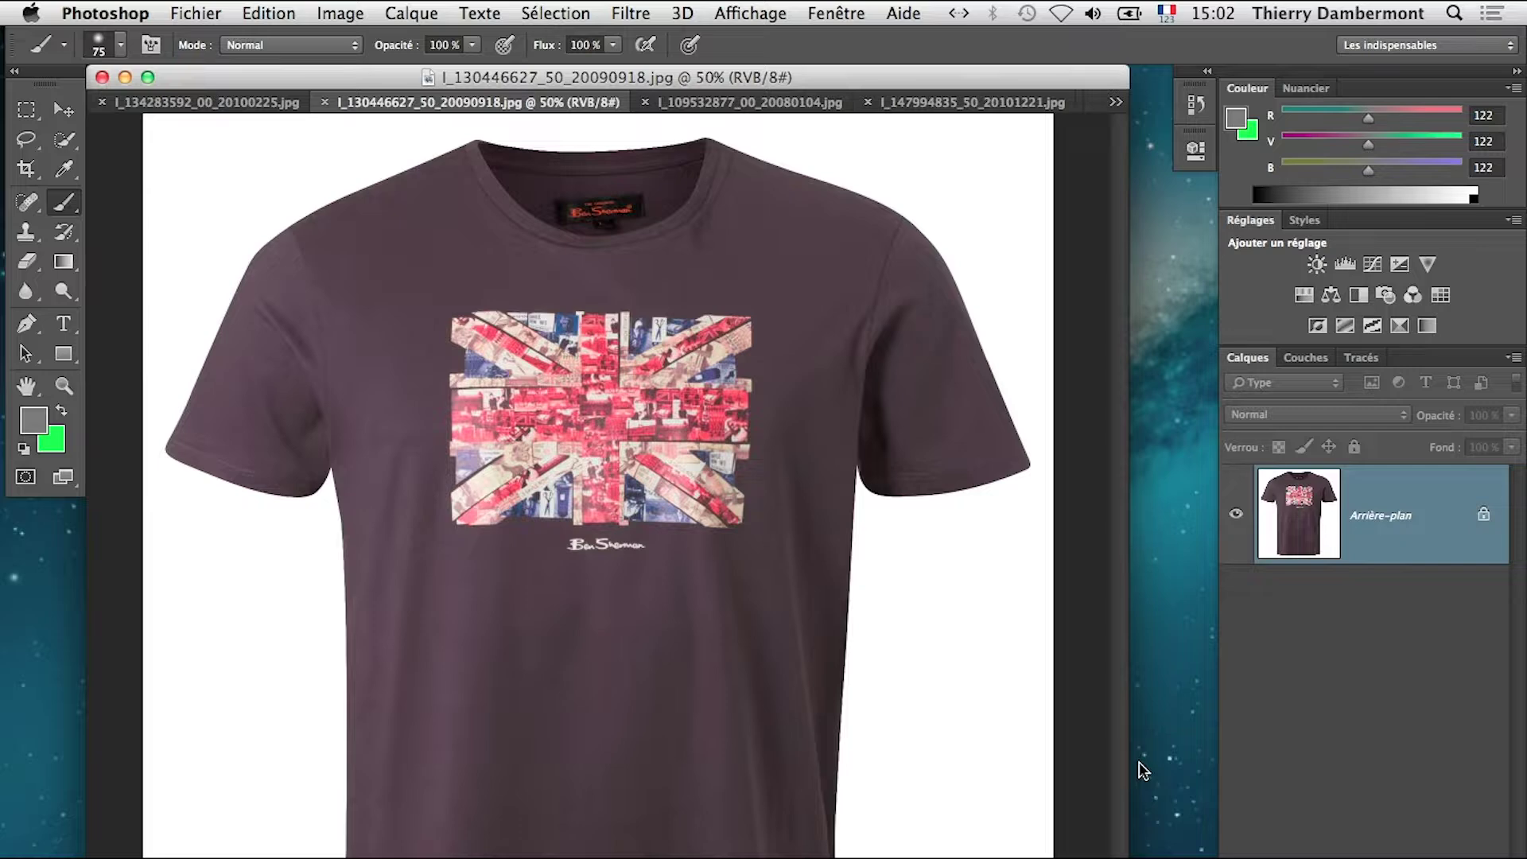
{"action": "key", "text": "ctrl+Tab"}
{"action": "key", "text": "ctrl+Tab"}
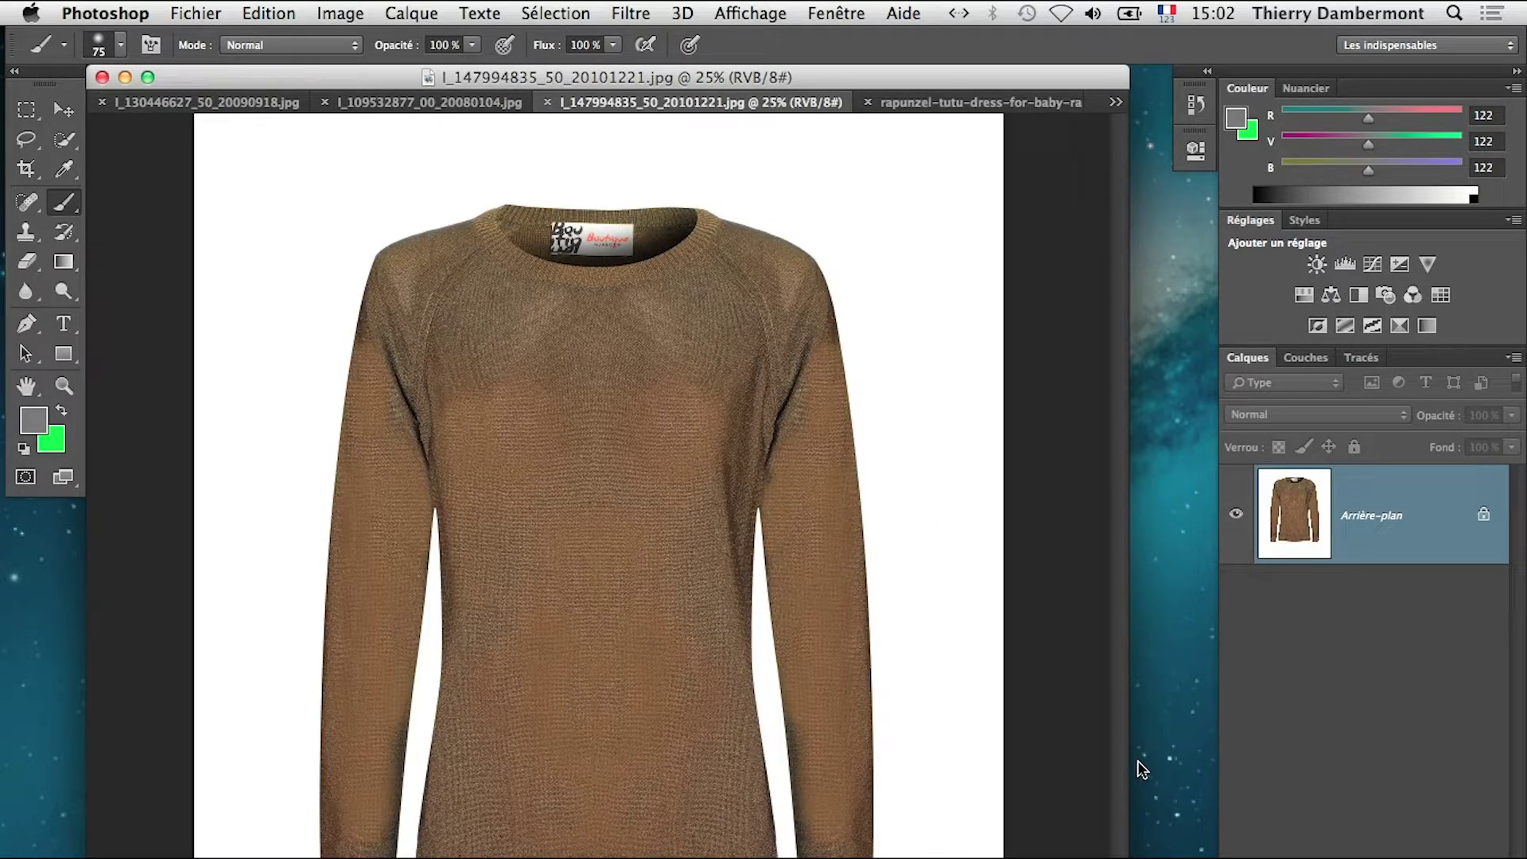
Examine the knit texture and edges of the brown sweater up close, up to 200%, and return to 25%
{"action": "left_click", "coordinate": [477, 692], "text": "super"}
{"action": "left_click", "coordinate": [628, 623], "text": "super"}
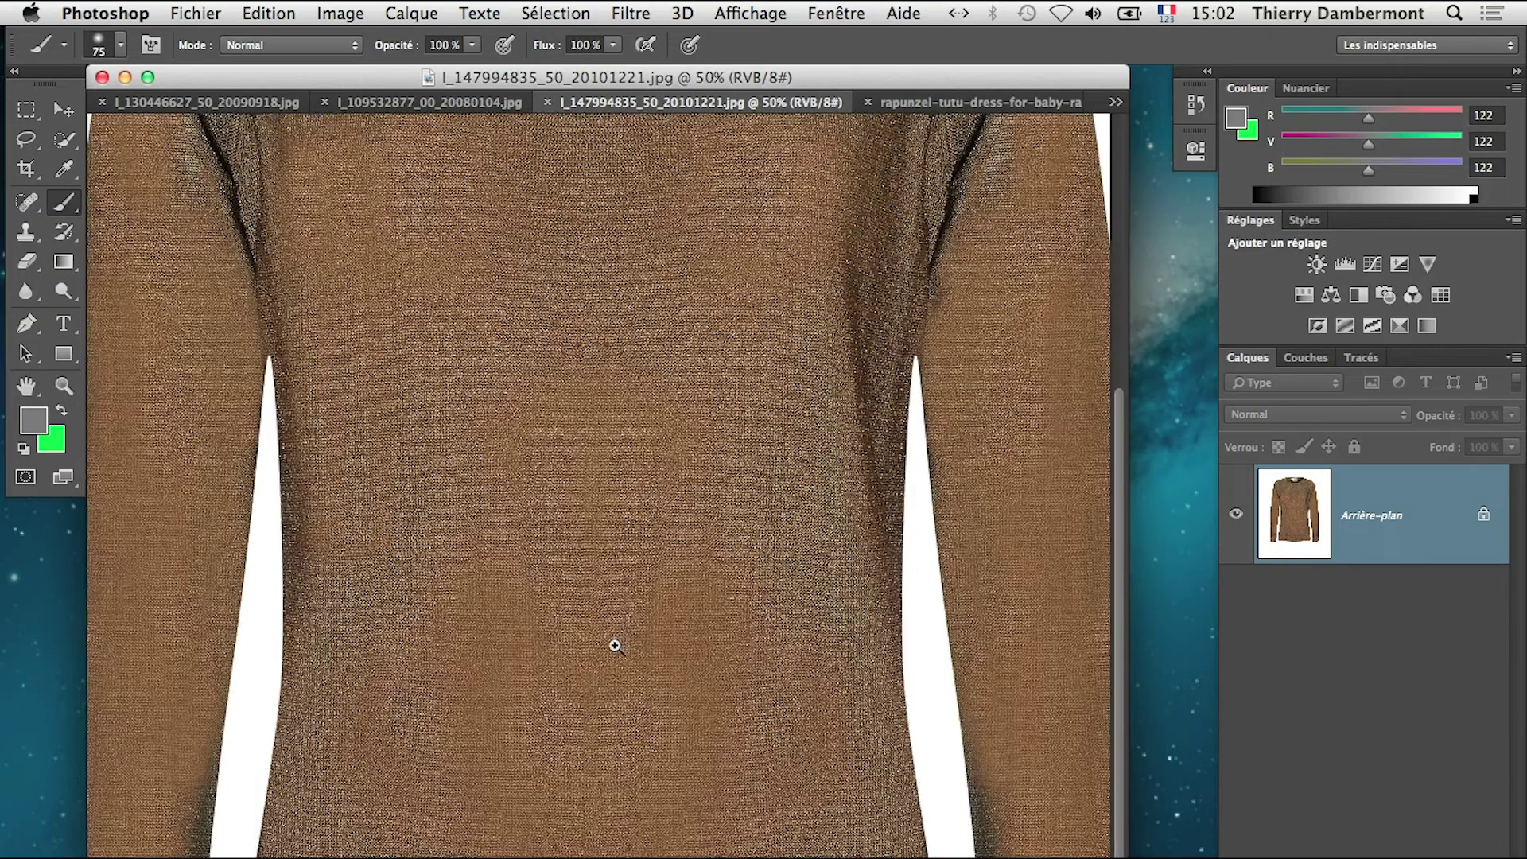
{"action": "left_click", "coordinate": [609, 632], "text": "super"}
{"action": "left_click", "coordinate": [593, 631], "text": "super"}
{"action": "left_click", "coordinate": [568, 629], "text": "alt+super"}
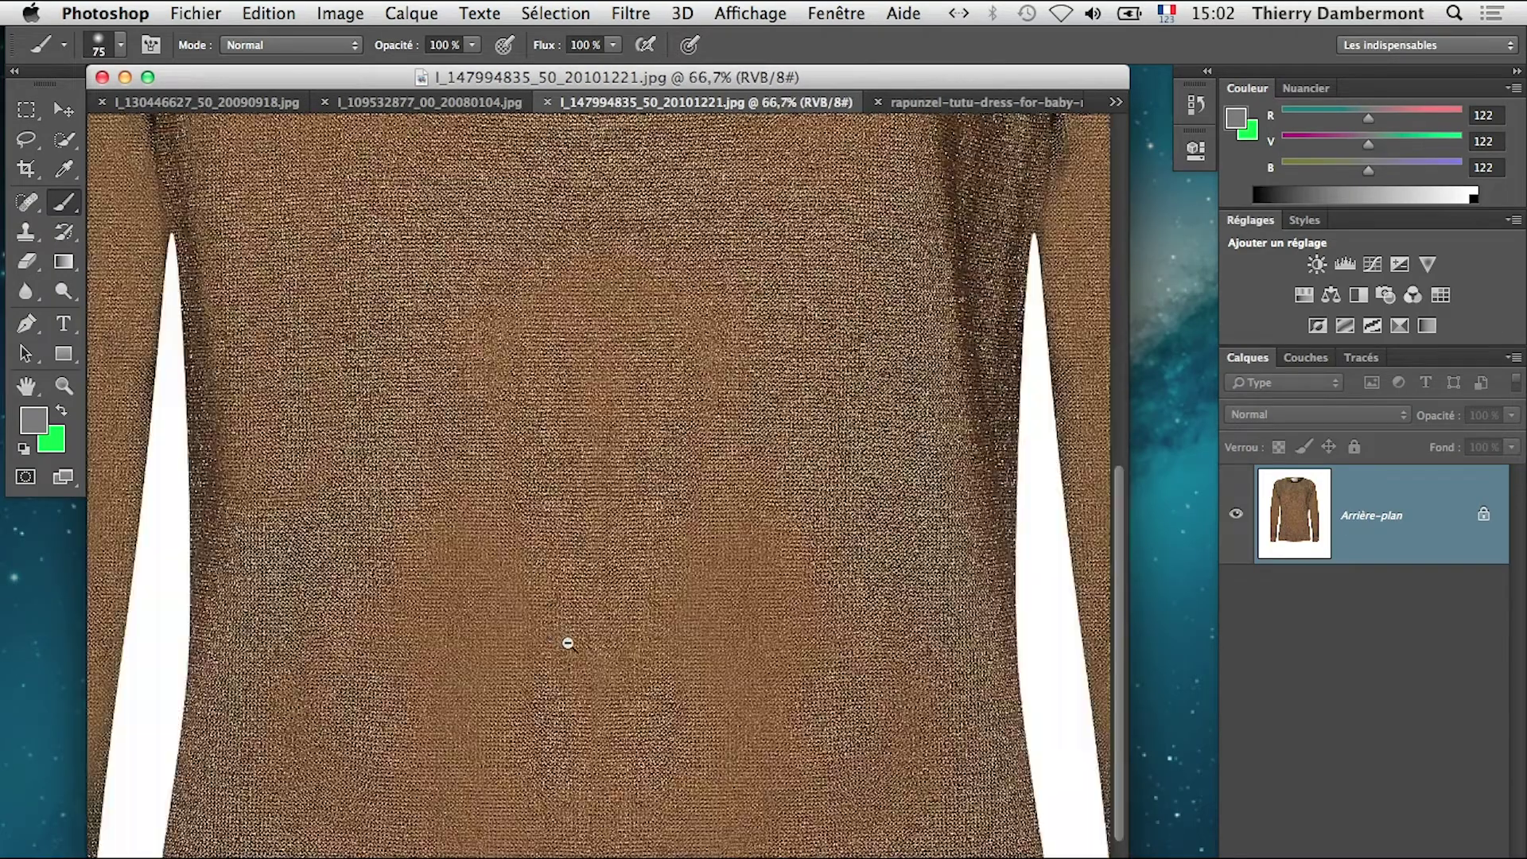
{"action": "left_click", "coordinate": [568, 636], "text": "alt+super"}
{"action": "left_click", "coordinate": [625, 661], "text": "alt+super"}
{"action": "left_click", "coordinate": [707, 637], "text": "super"}
{"action": "left_click", "coordinate": [707, 637], "text": "super"}
{"action": "left_click", "coordinate": [707, 637], "text": "super"}
{"action": "left_click", "coordinate": [707, 637], "text": "super"}
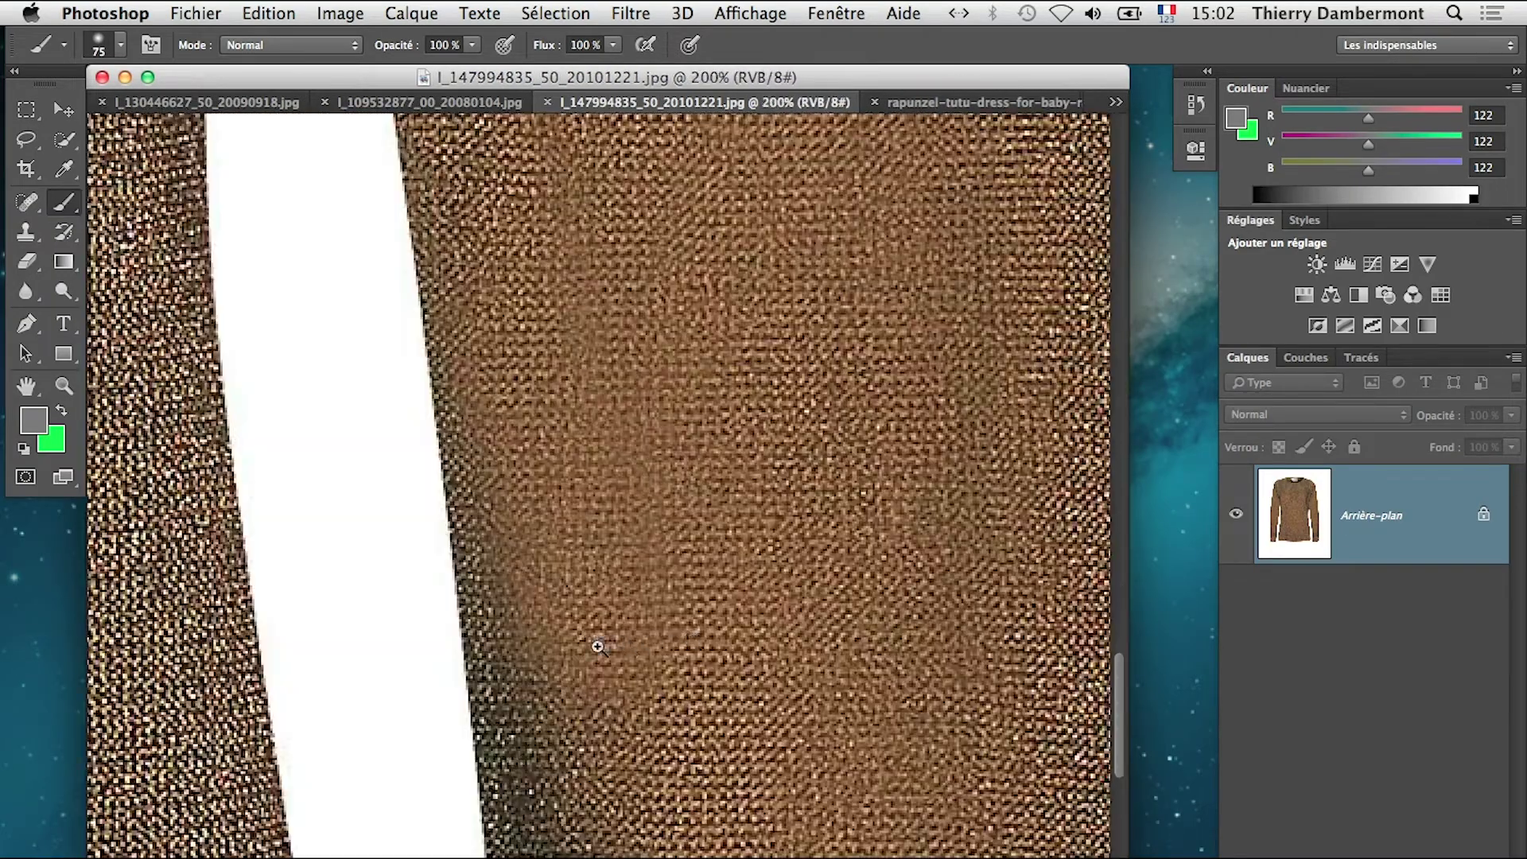
{"action": "left_click_drag", "start_coordinate": [312, 677], "coordinate": [996, 742]}
{"action": "left_click", "coordinate": [812, 741], "text": "alt+super"}
{"action": "left_click", "coordinate": [812, 741], "text": "alt+super"}
{"action": "left_click", "coordinate": [812, 742], "text": "alt+super"}
{"action": "left_click", "coordinate": [812, 741], "text": "alt+super"}
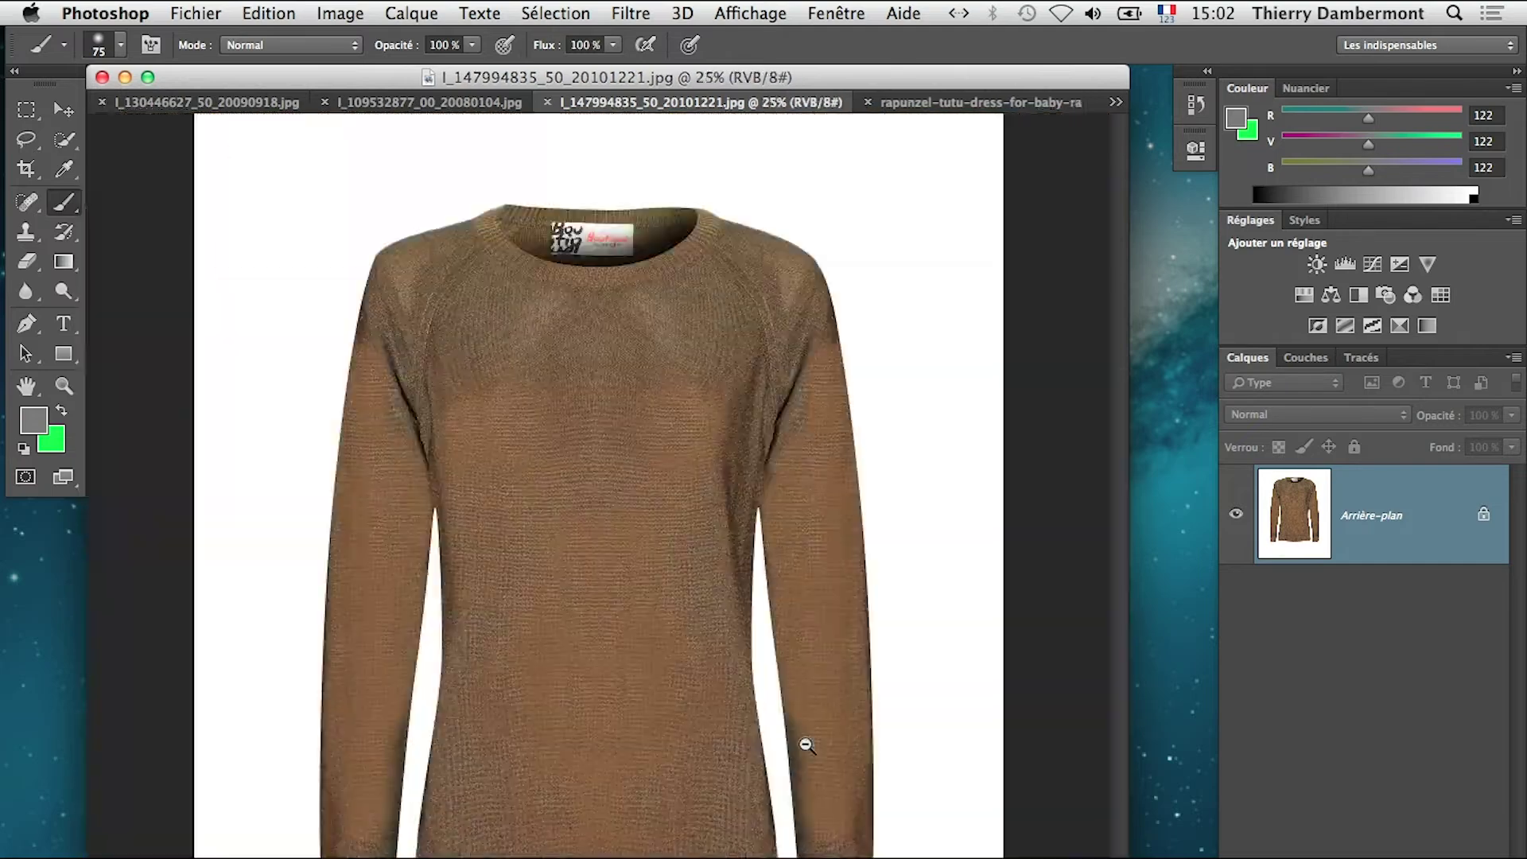
Bring up the red hooded sweatshirt with the checked lining and detach it into its own floating window
{"action": "key", "text": "ctrl+Tab"}
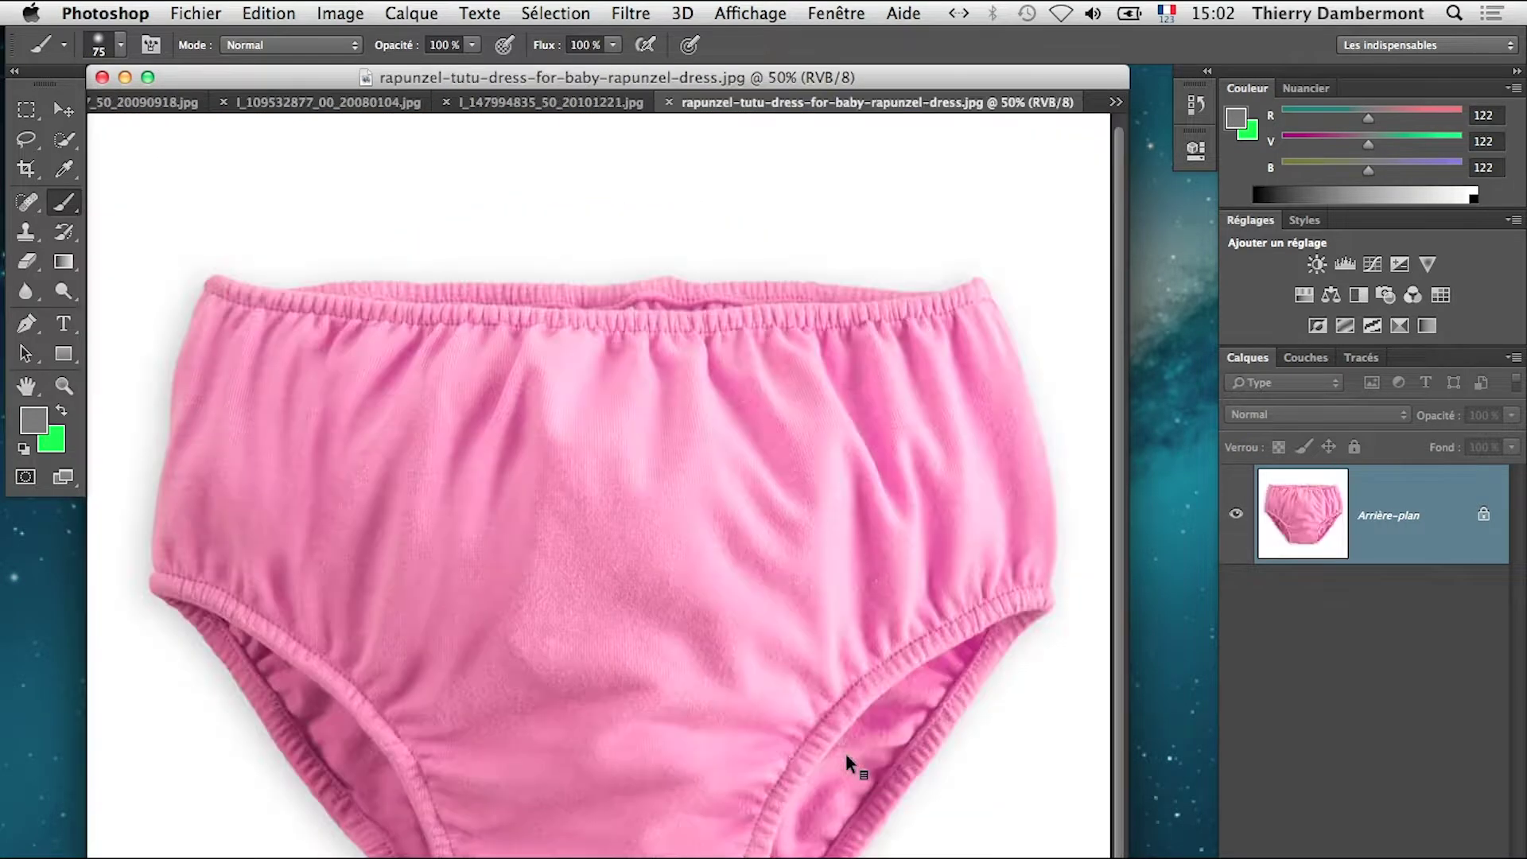
{"action": "key", "text": "ctrl+Tab"}
{"action": "key", "text": "ctrl+Tab"}
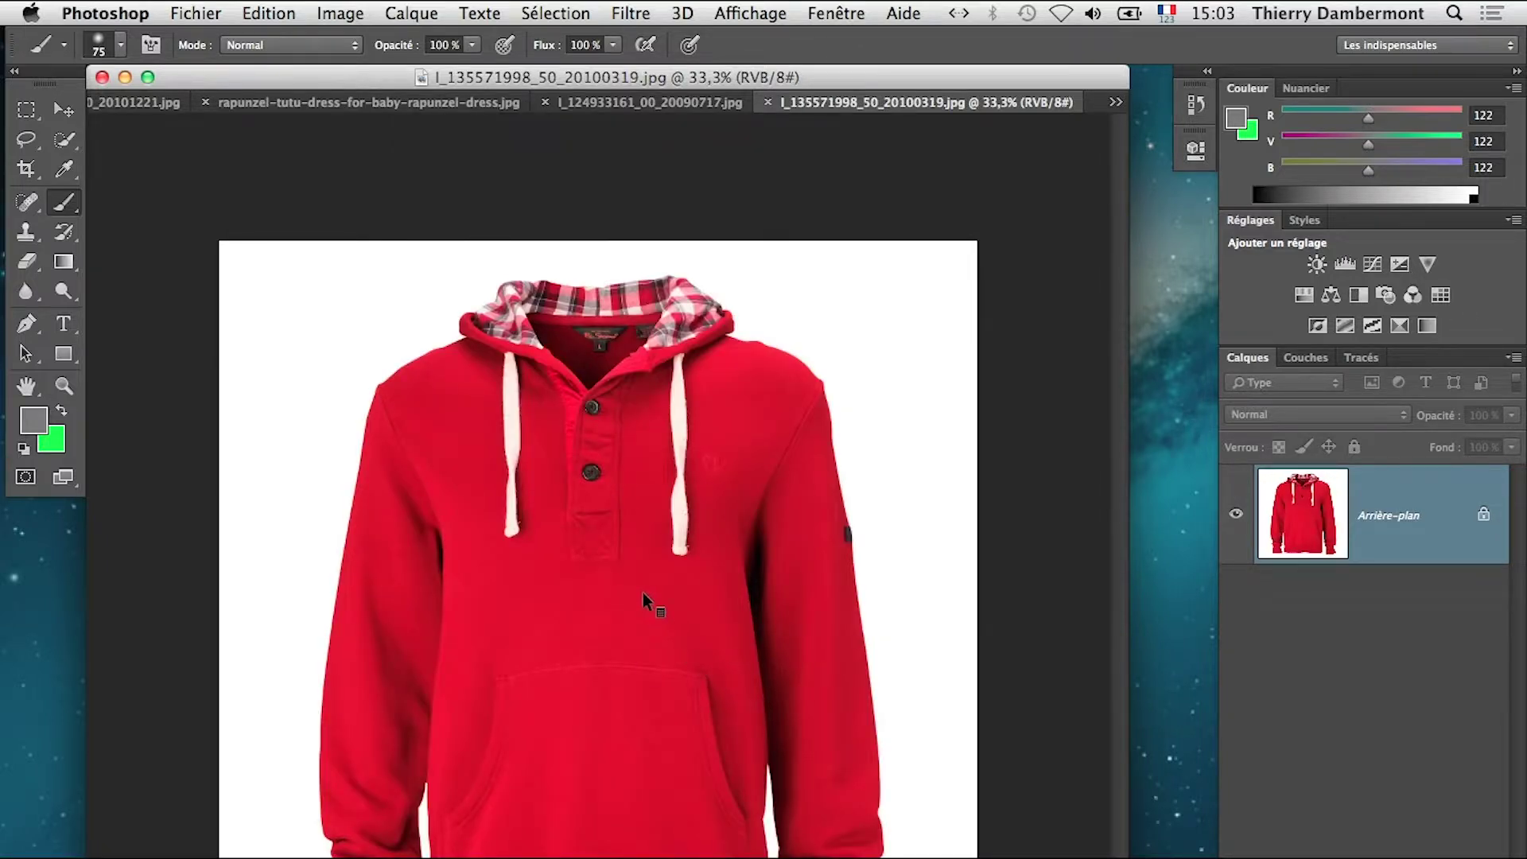
{"action": "left_click_drag", "start_coordinate": [827, 83], "coordinate": [1050, 396]}
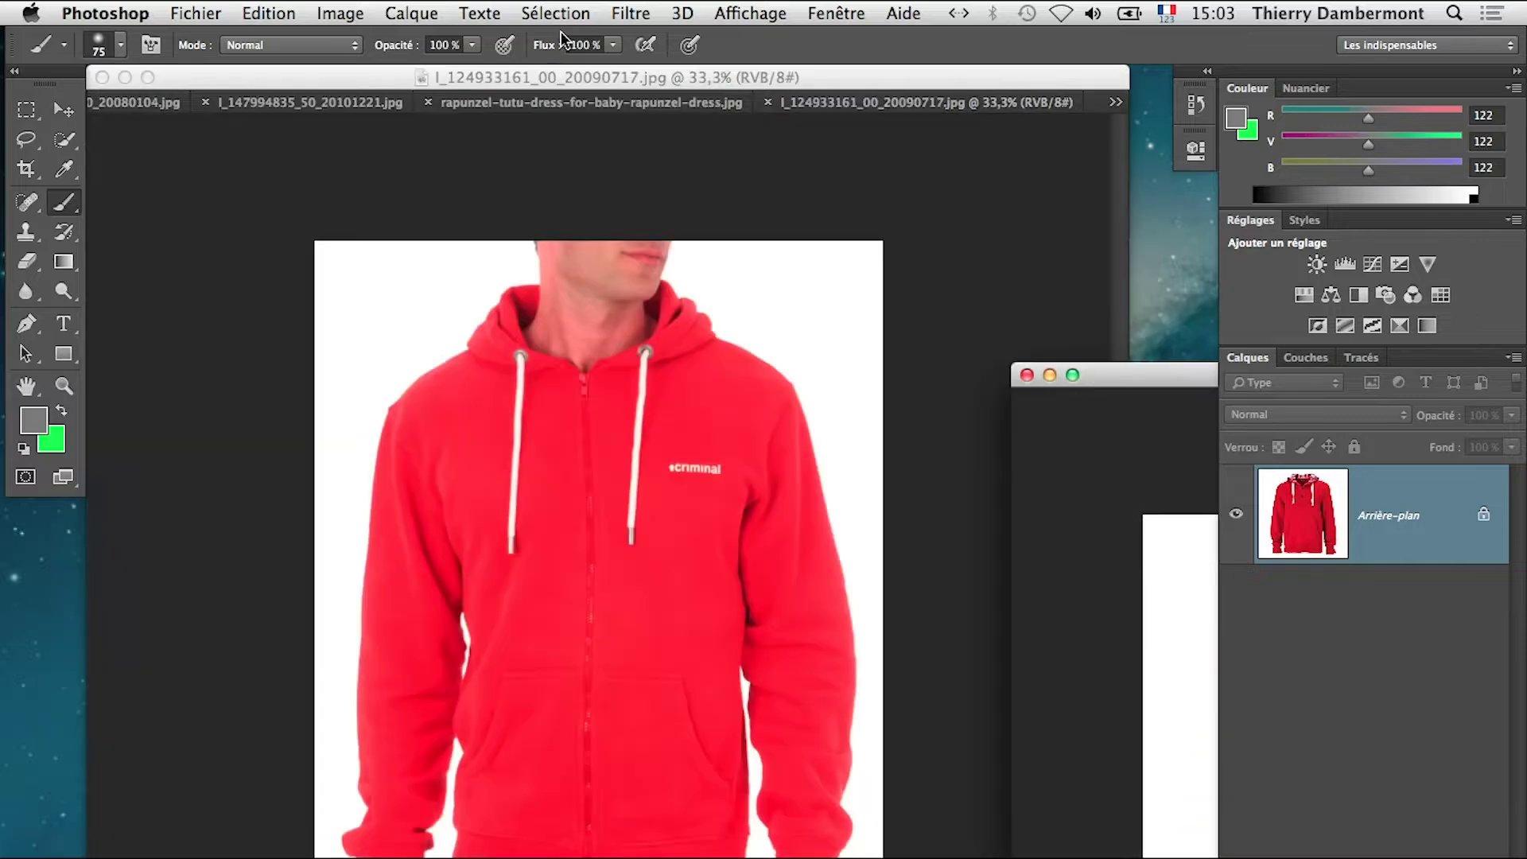
Show the brown sweater at 16.7% in the tabbed window and make that window narrower beside the hoodie's window
{"action": "left_click", "coordinate": [570, 82]}
{"action": "key", "text": "ctrl+Tab"}
{"action": "key", "text": "ctrl+Tab"}
{"action": "key", "text": "ctrl+Tab"}
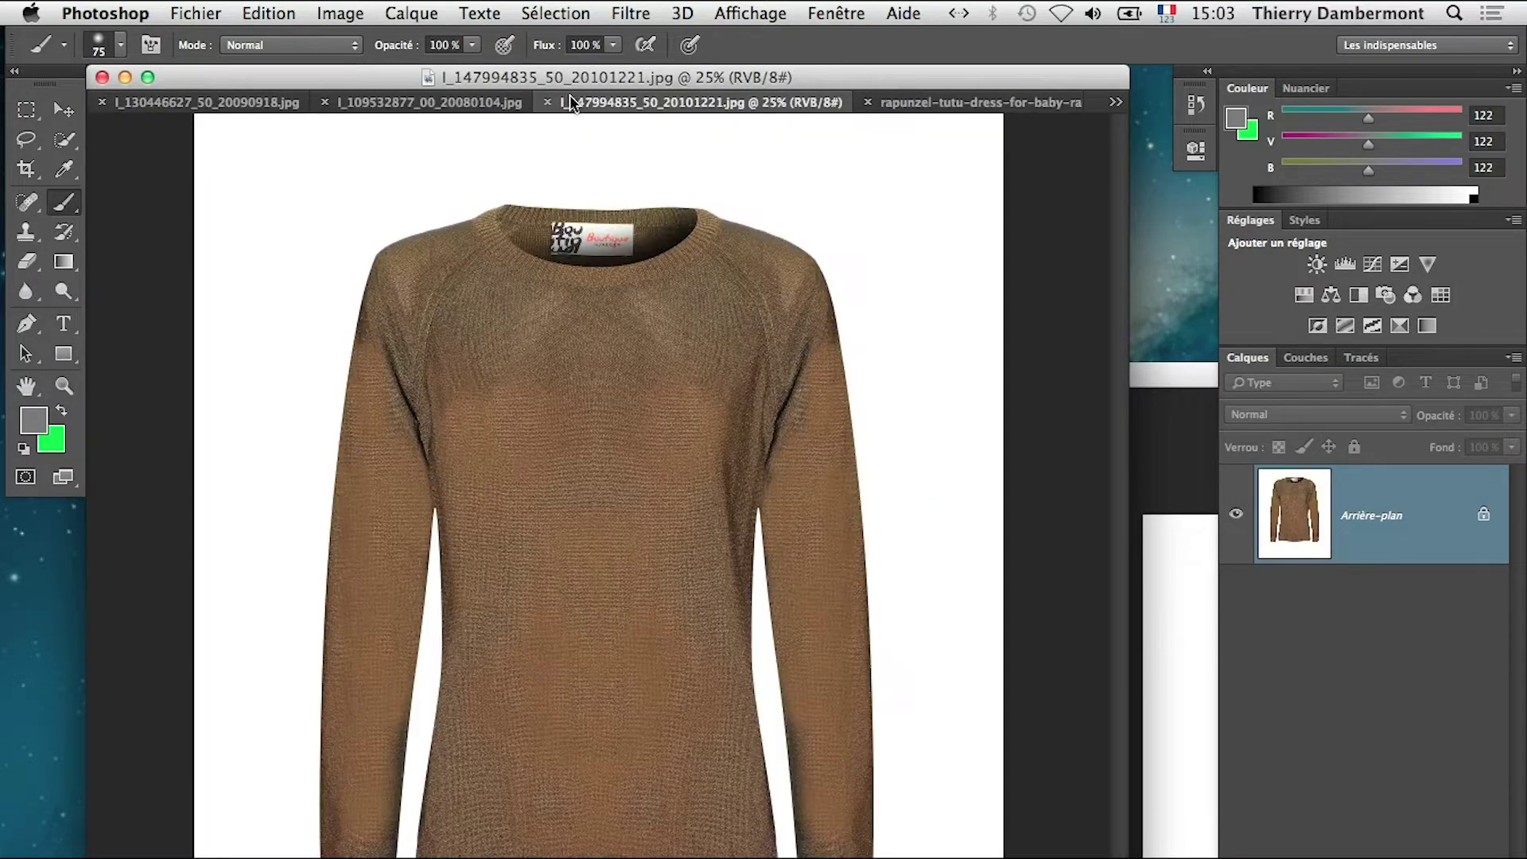
{"action": "left_click_drag", "start_coordinate": [908, 80], "coordinate": [688, 78]}
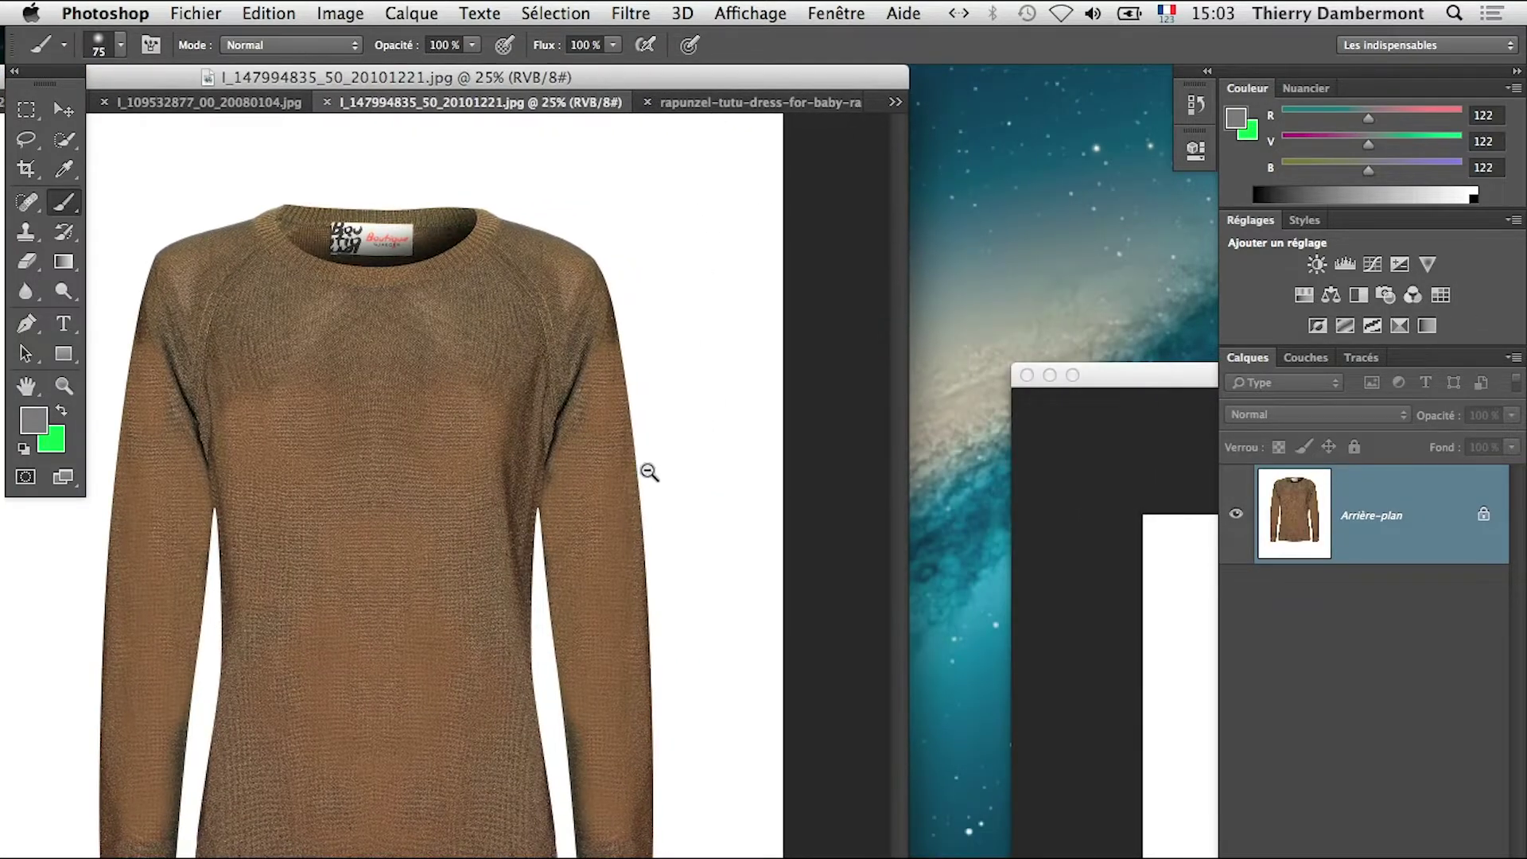
{"action": "left_click", "coordinate": [649, 471], "text": "alt"}
{"action": "left_click_drag", "start_coordinate": [908, 858], "coordinate": [747, 858]}
Turn off Défilement des fenêtres for the Hand tool and move the red hoodie's window next to the brown sweater
{"action": "left_click", "coordinate": [63, 387]}
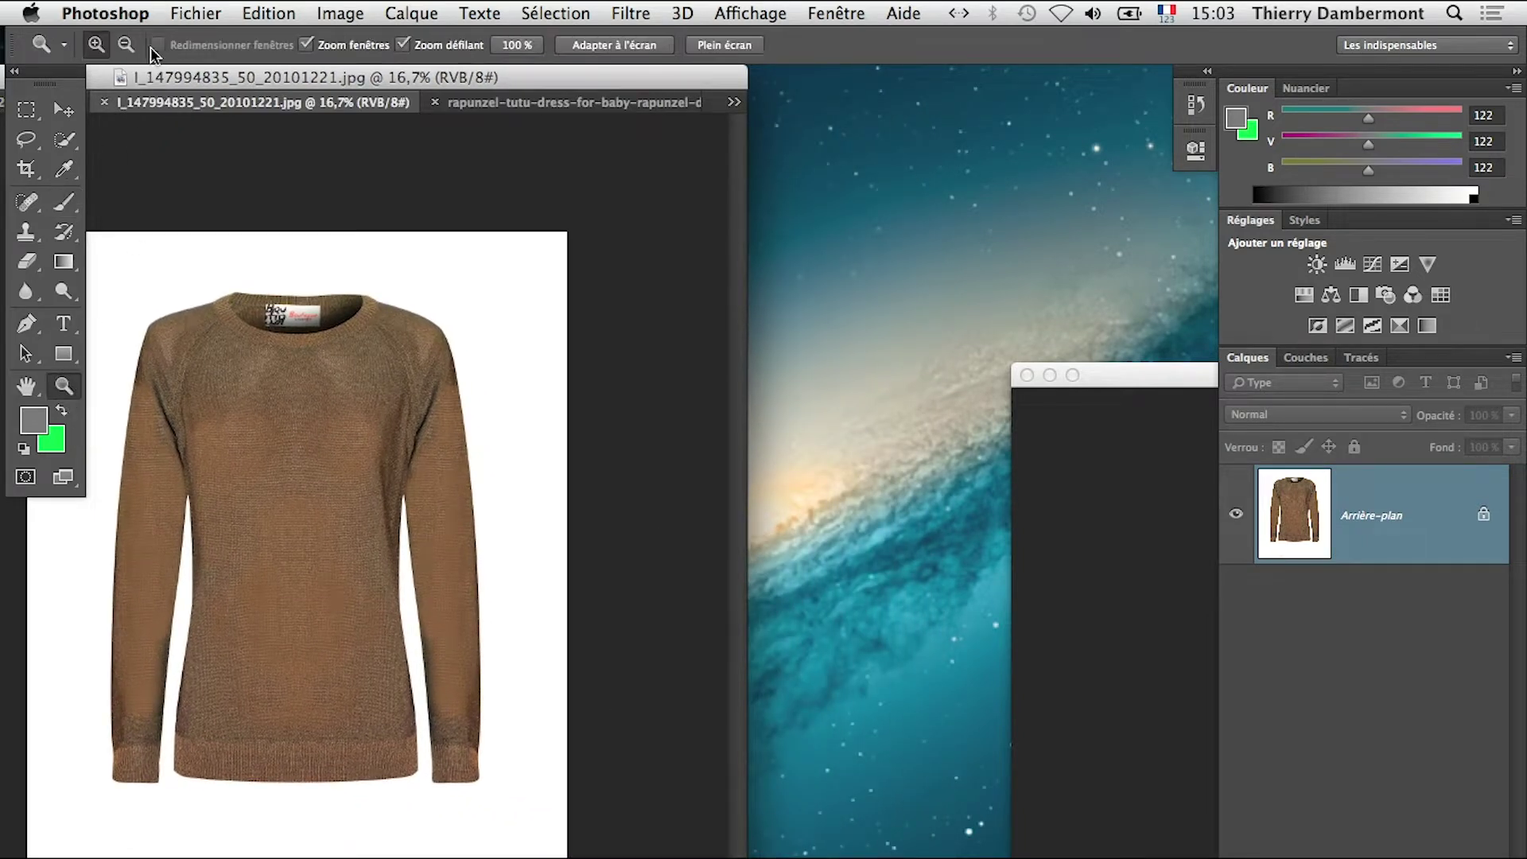
{"action": "left_click", "coordinate": [21, 390]}
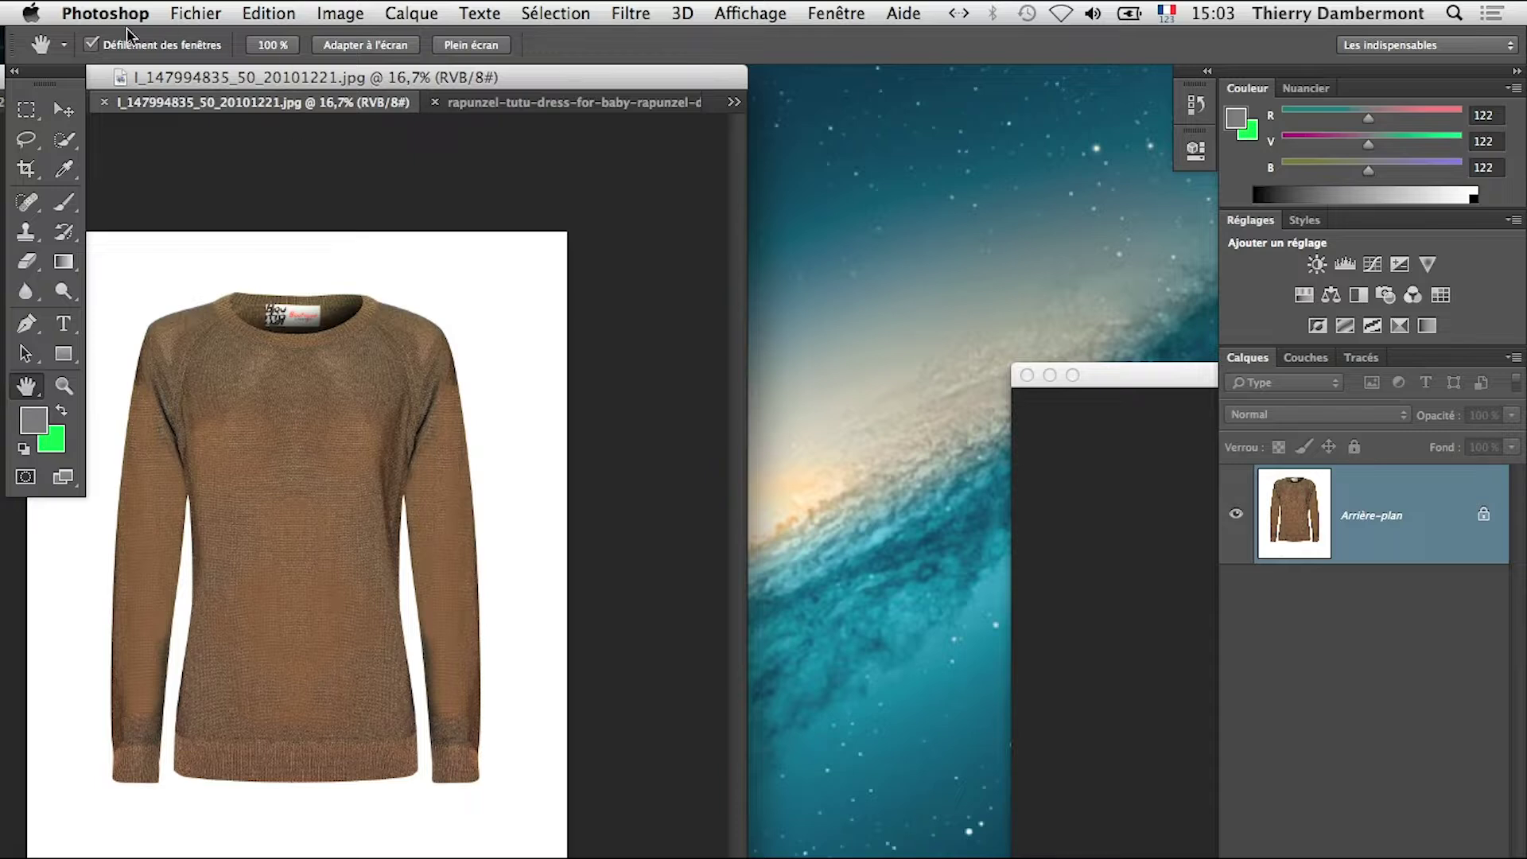
{"action": "left_click_drag", "start_coordinate": [1201, 379], "coordinate": [680, 231]}
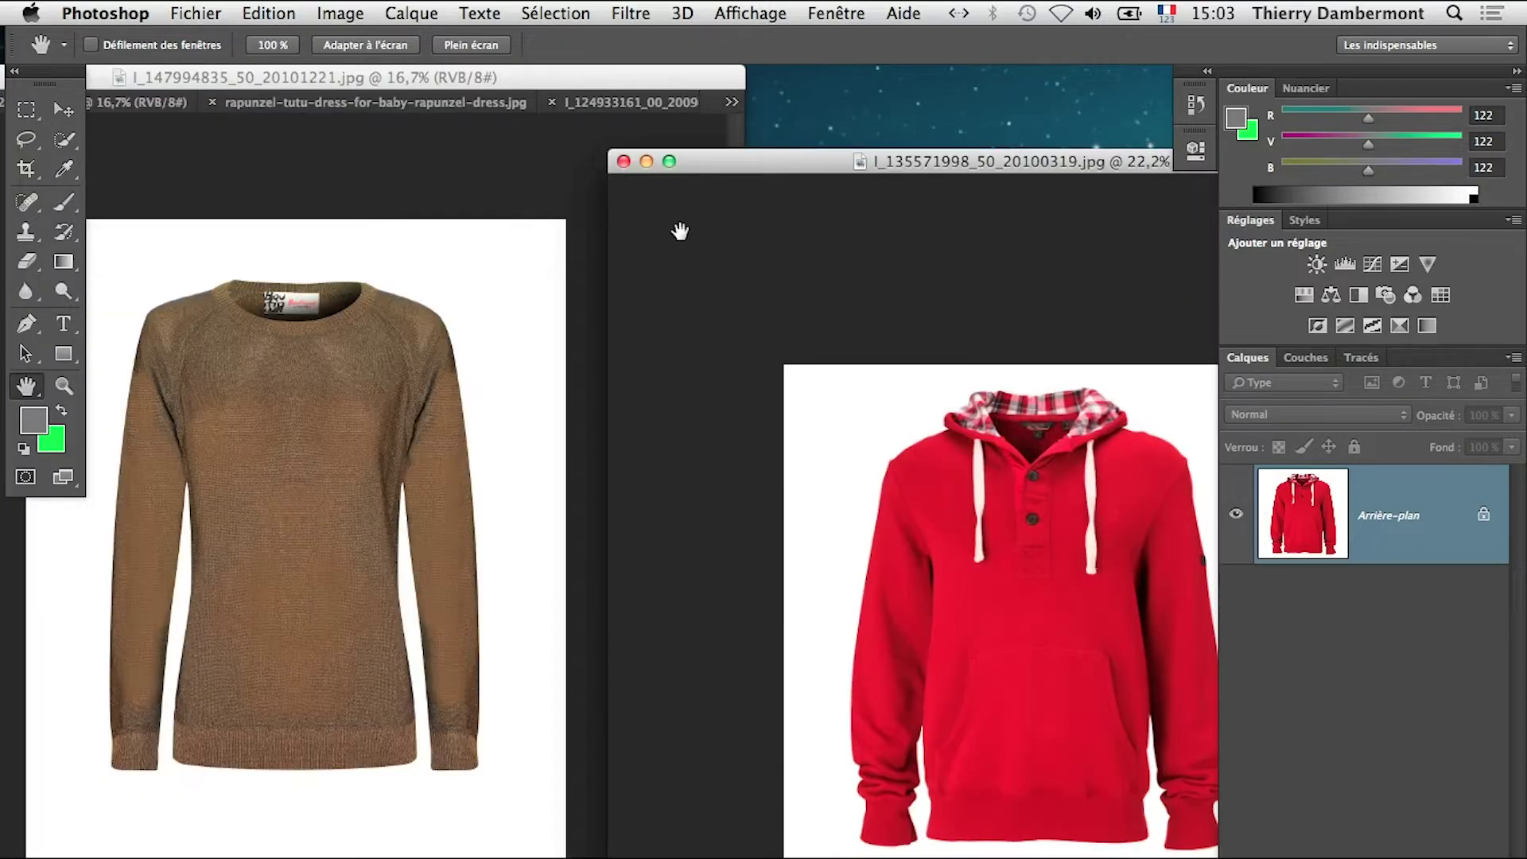
Move the tabbed window out of the way and enlarge the red hoodie's window, showing the image at 33.3%
{"action": "left_click_drag", "start_coordinate": [567, 73], "coordinate": [359, 688]}
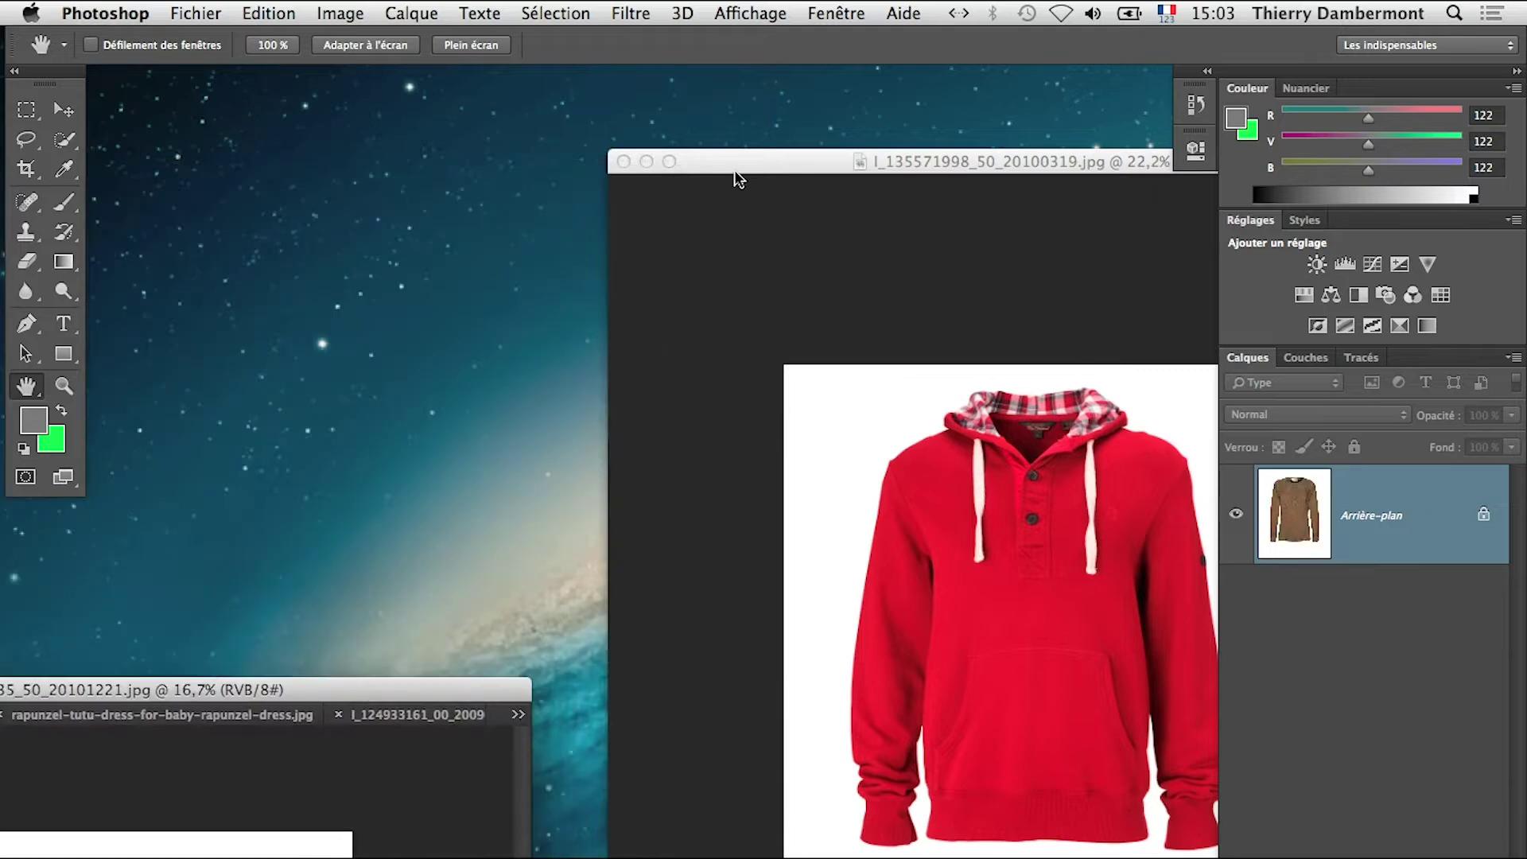
{"action": "left_click_drag", "start_coordinate": [738, 178], "coordinate": [418, 113]}
{"action": "left_click", "coordinate": [792, 566]}
{"action": "left_click", "coordinate": [792, 580]}
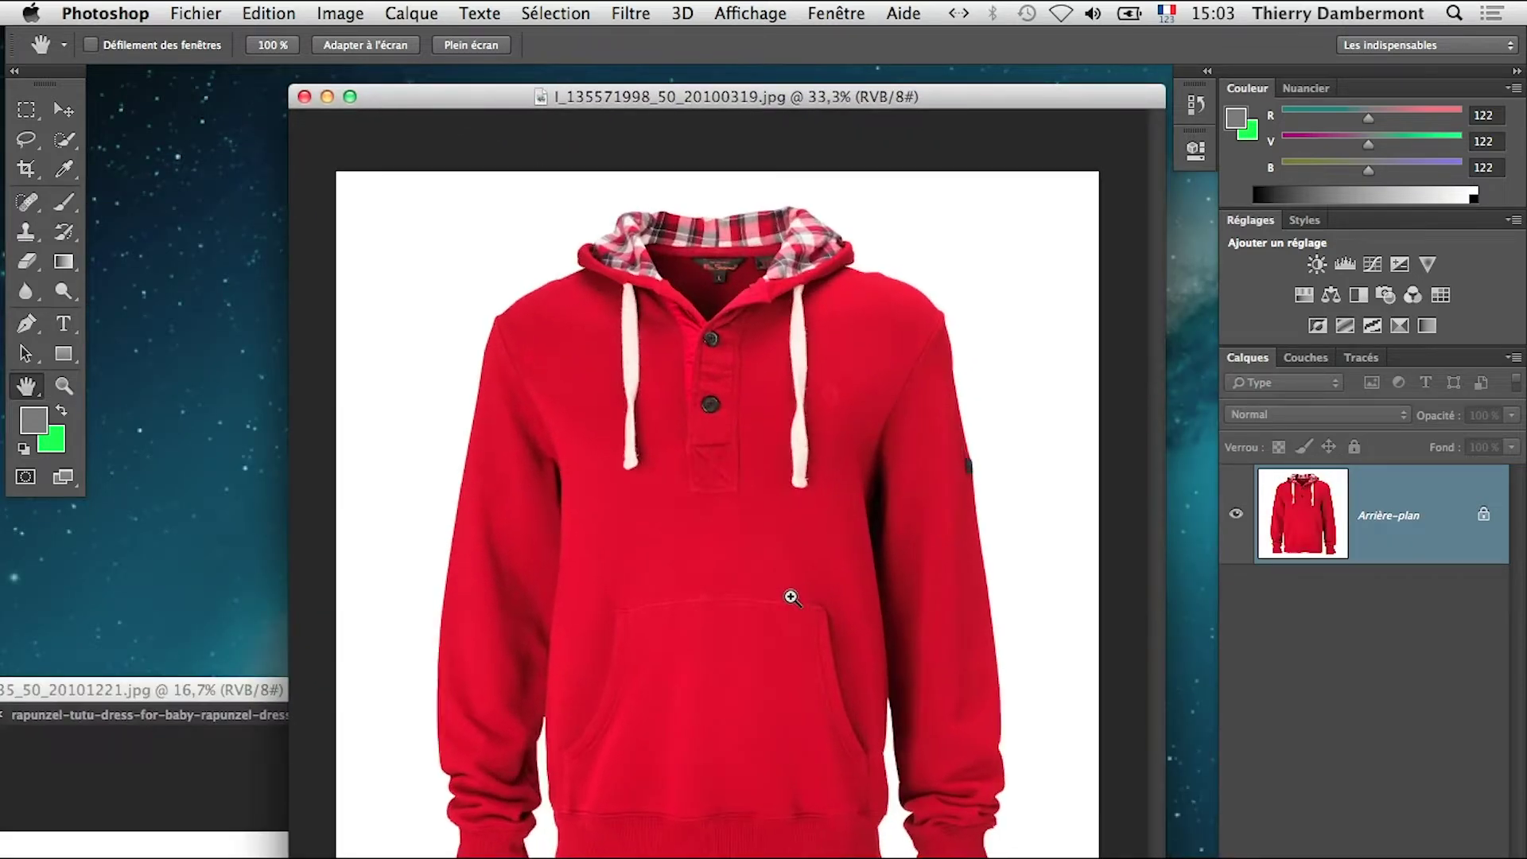
{"action": "left_click", "coordinate": [791, 596]}
{"action": "left_click", "coordinate": [351, 97]}
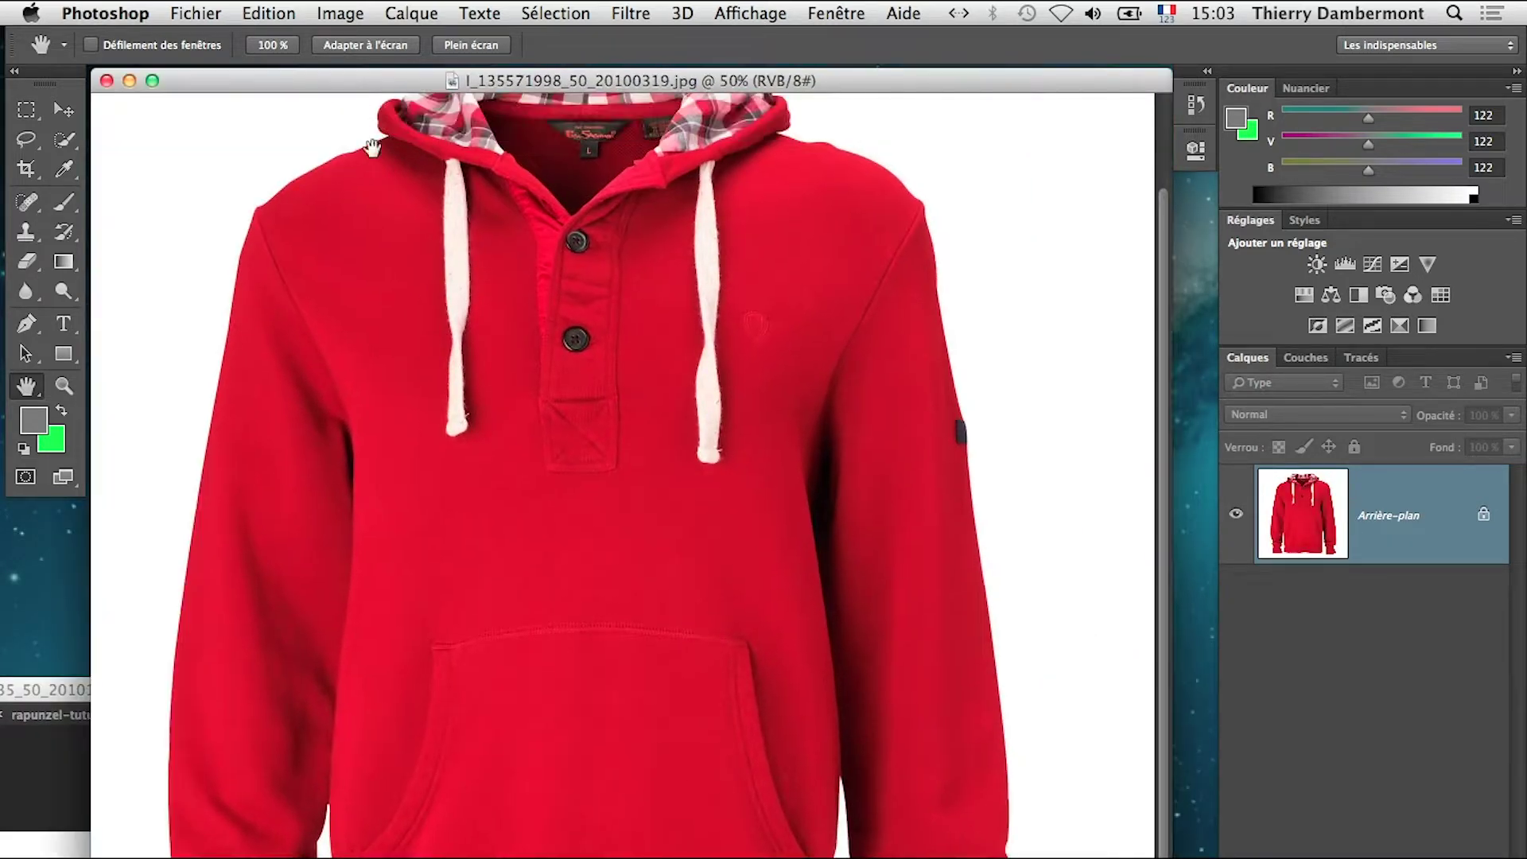
{"action": "left_click", "coordinate": [589, 528], "text": "alt"}
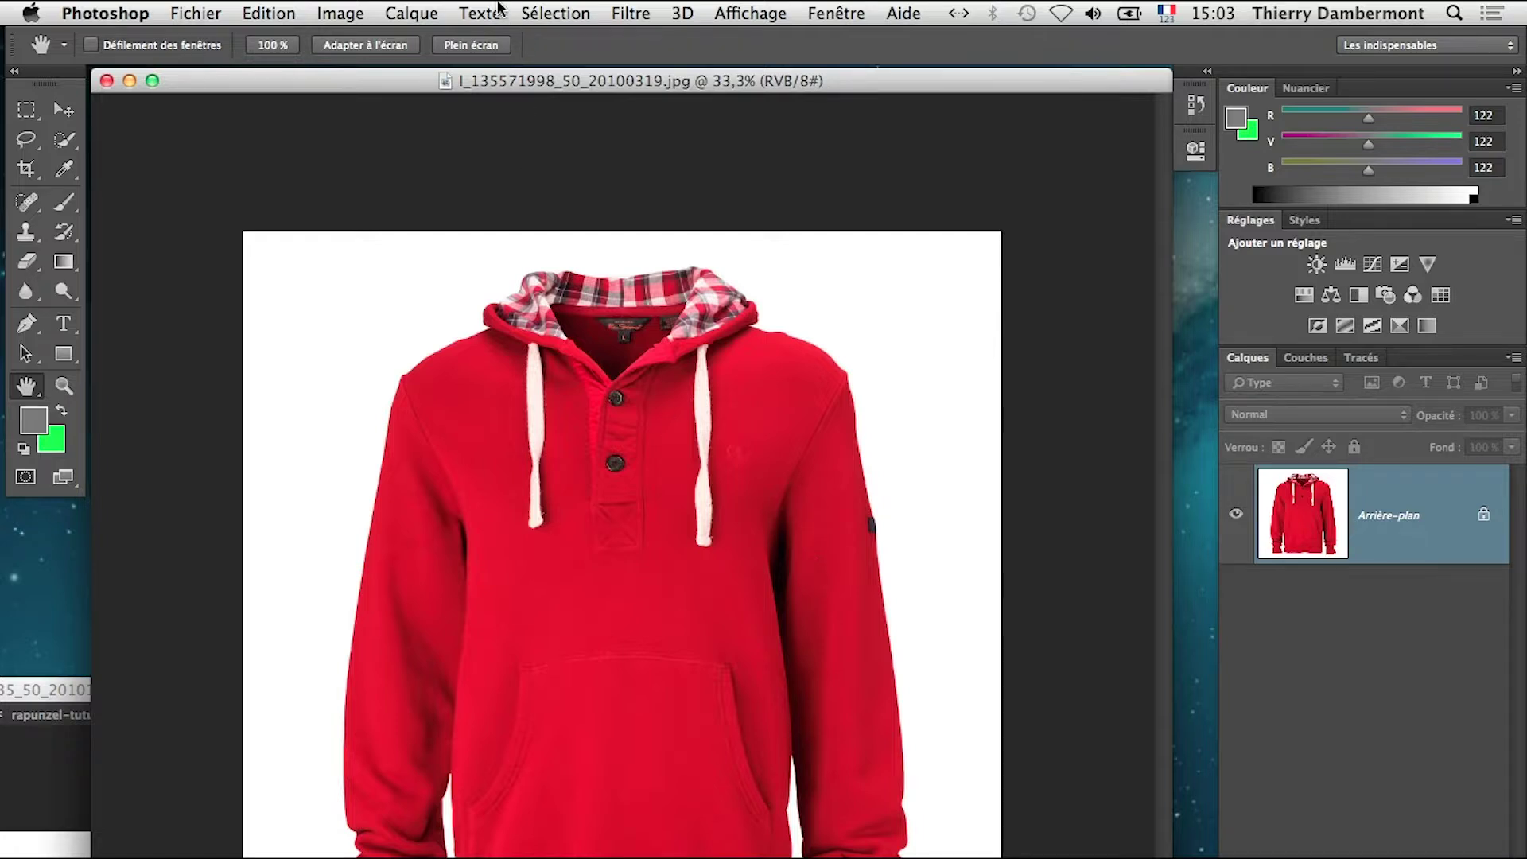
Start a Plage de couleurs selection and sample the red fabric of the hoodie
{"action": "left_click", "coordinate": [557, 13]}
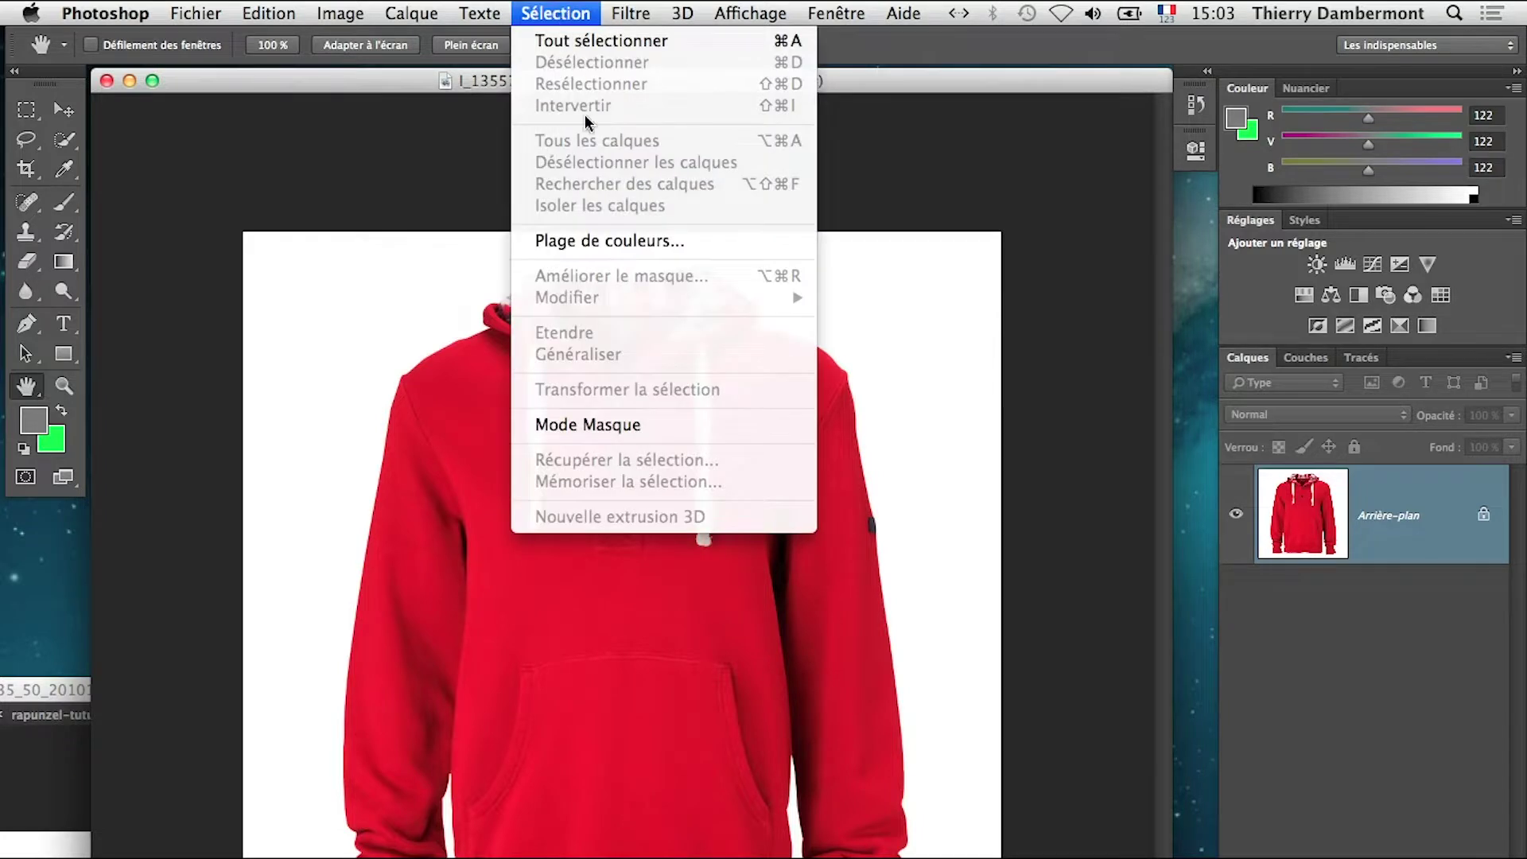
{"action": "left_click", "coordinate": [616, 243]}
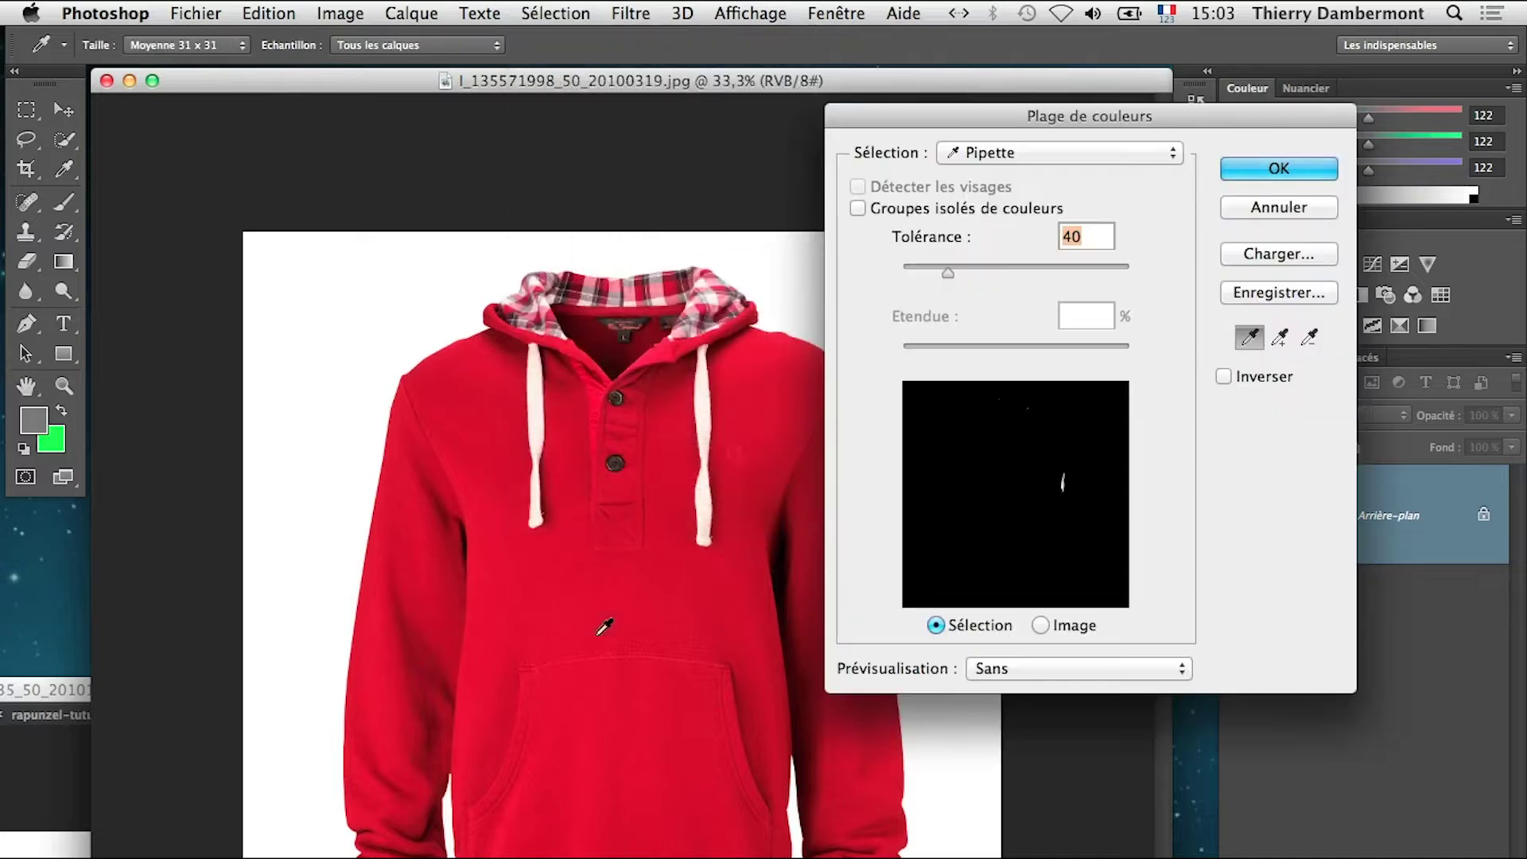
{"action": "left_click", "coordinate": [488, 389]}
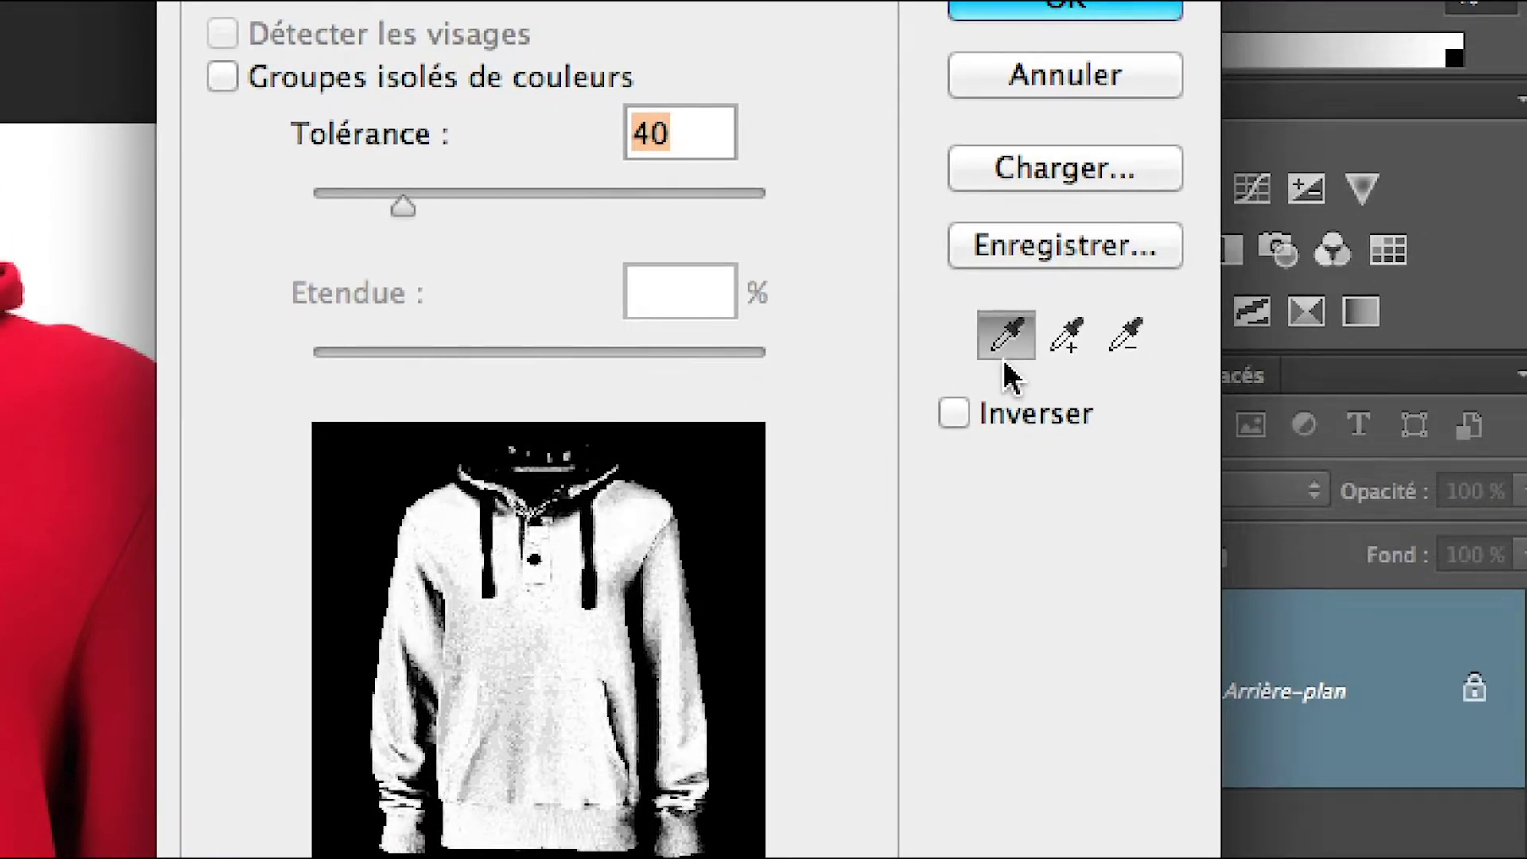
Add more red shades from the hoodie's body, sleeve and placket to the colour range and create the selection
{"action": "left_click", "coordinate": [1066, 334]}
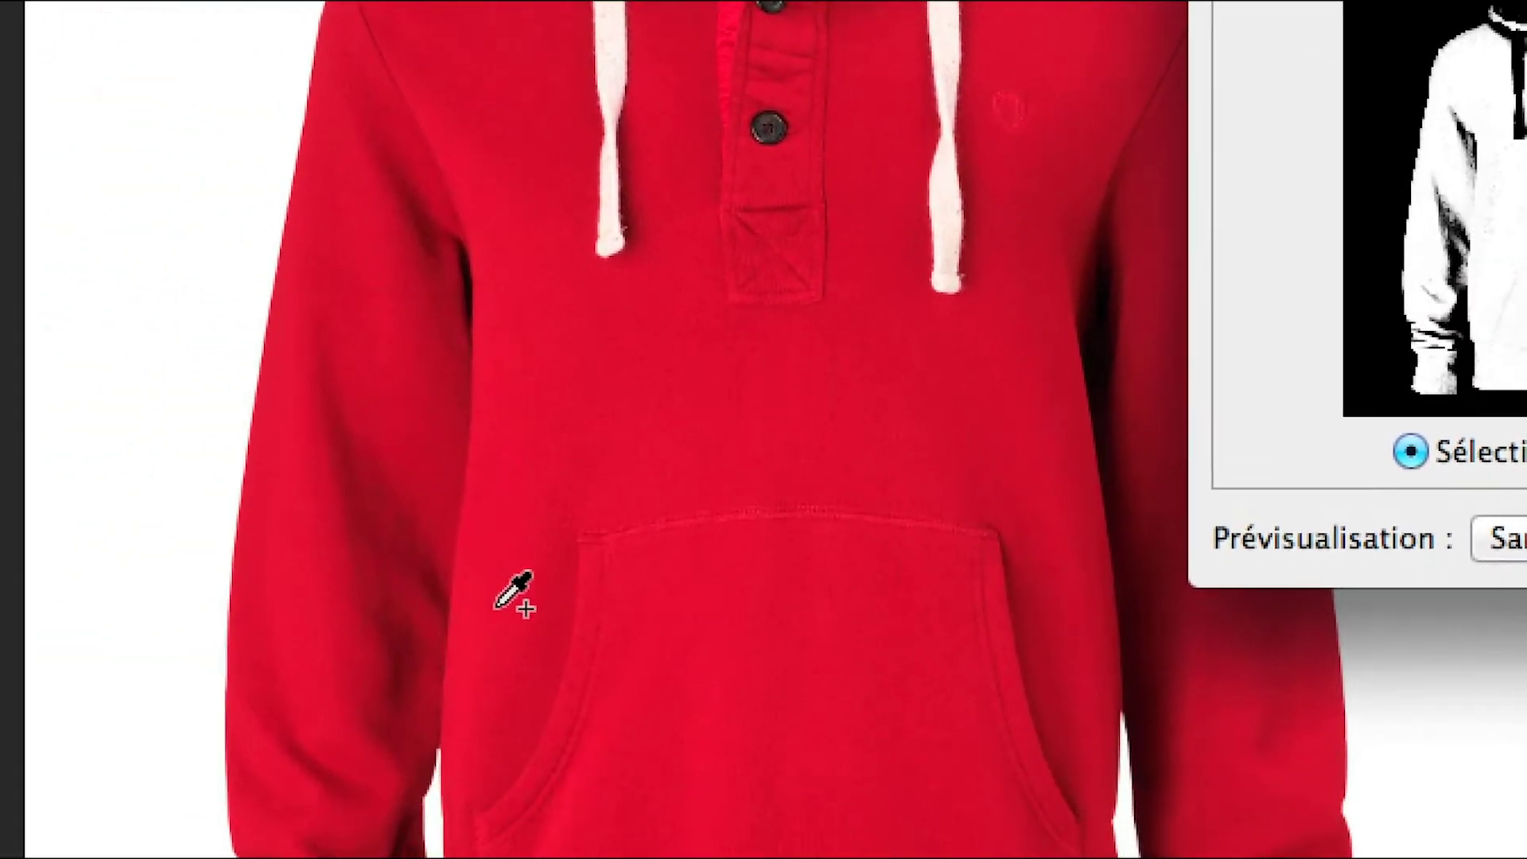
{"action": "key", "text": "alt"}
{"action": "key", "text": "super"}
{"action": "key", "text": "space"}
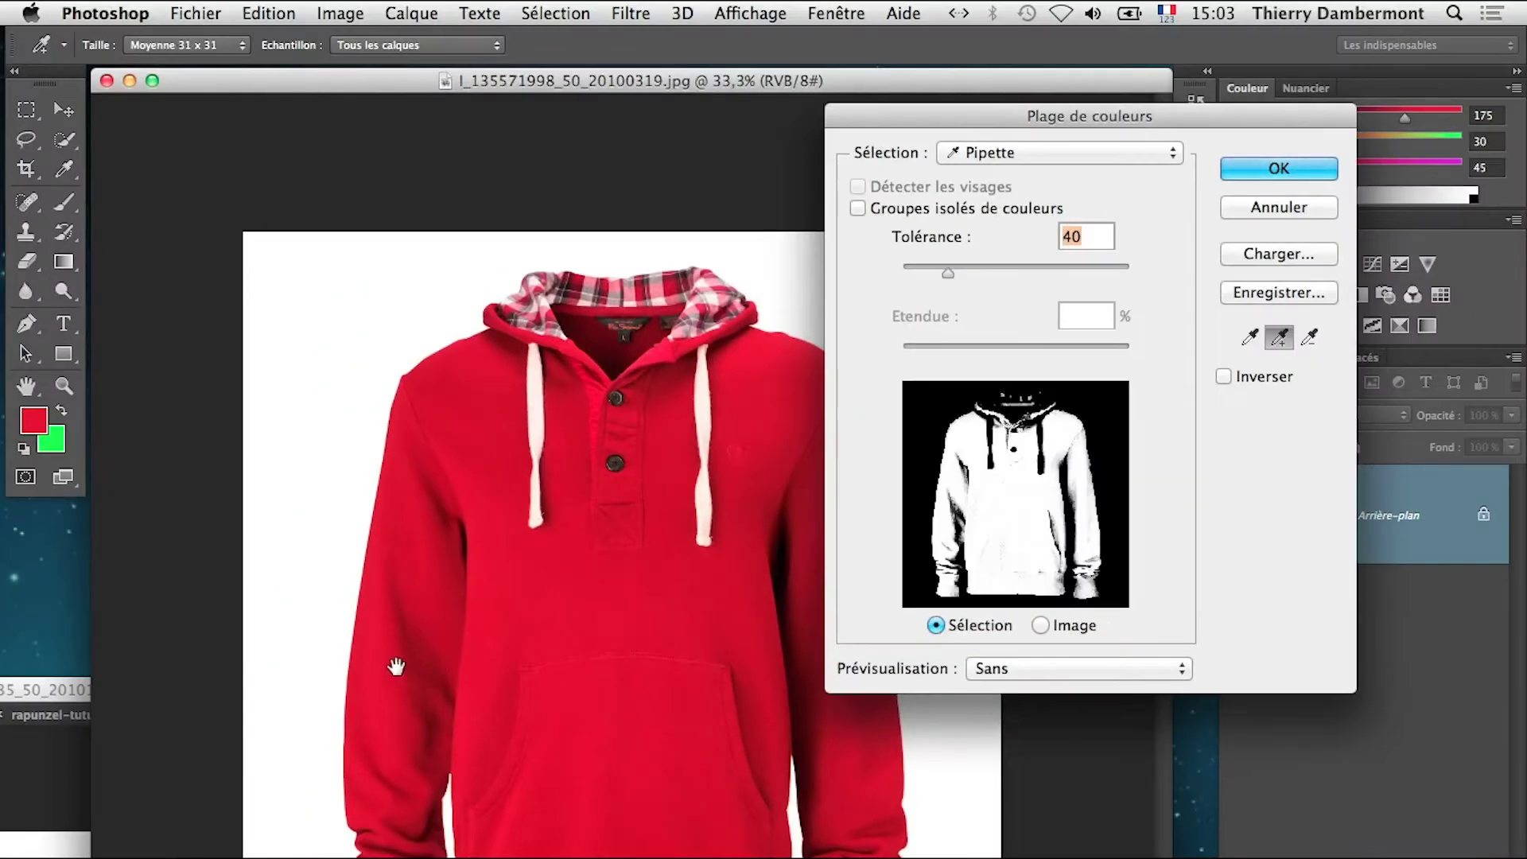
{"action": "left_click_drag", "start_coordinate": [960, 119], "coordinate": [1082, 121]}
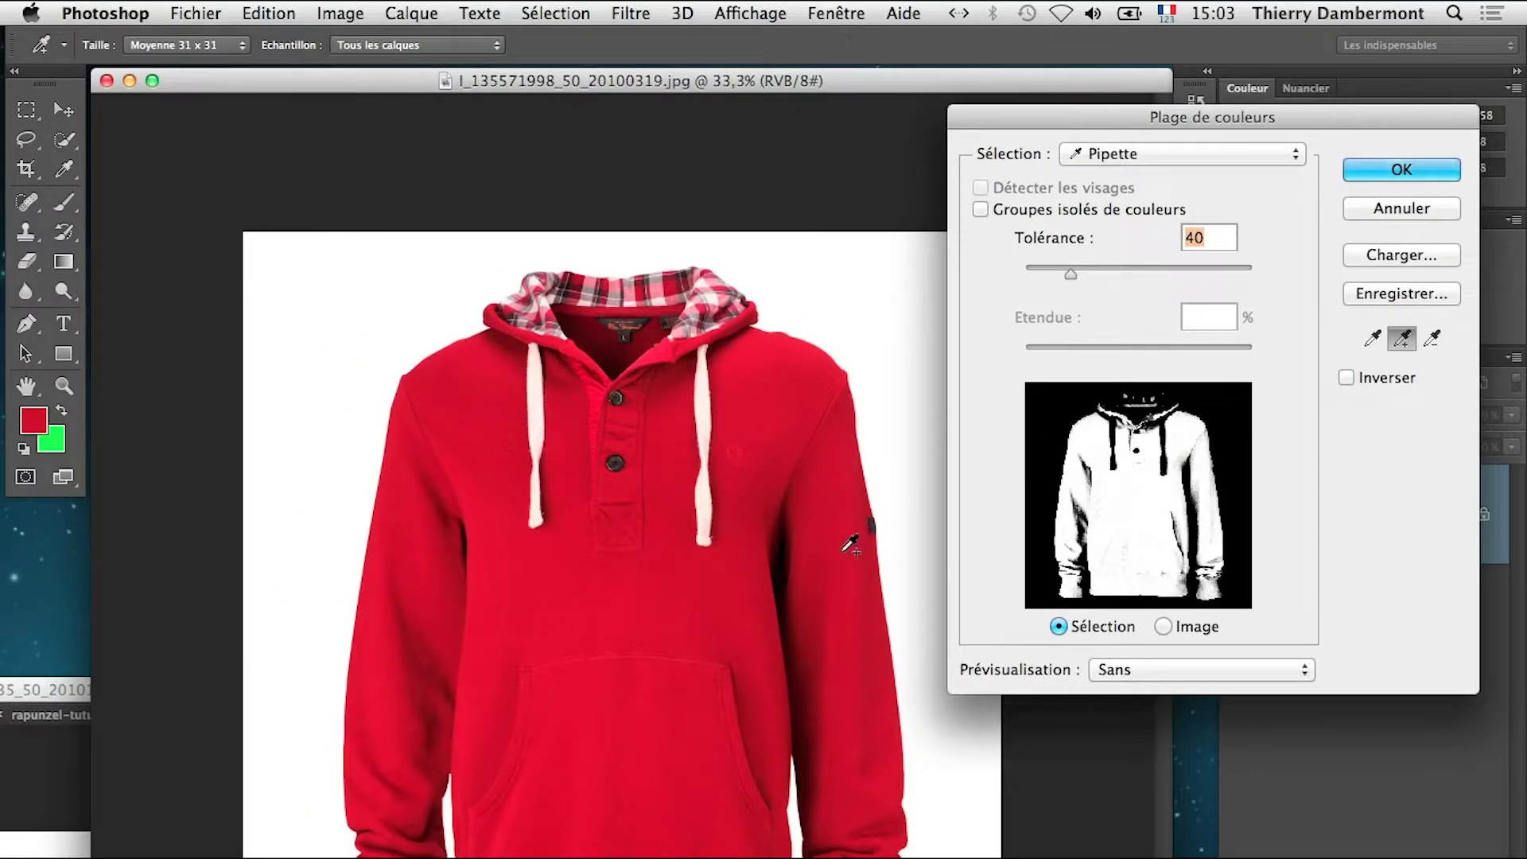
{"action": "left_click", "coordinate": [852, 821]}
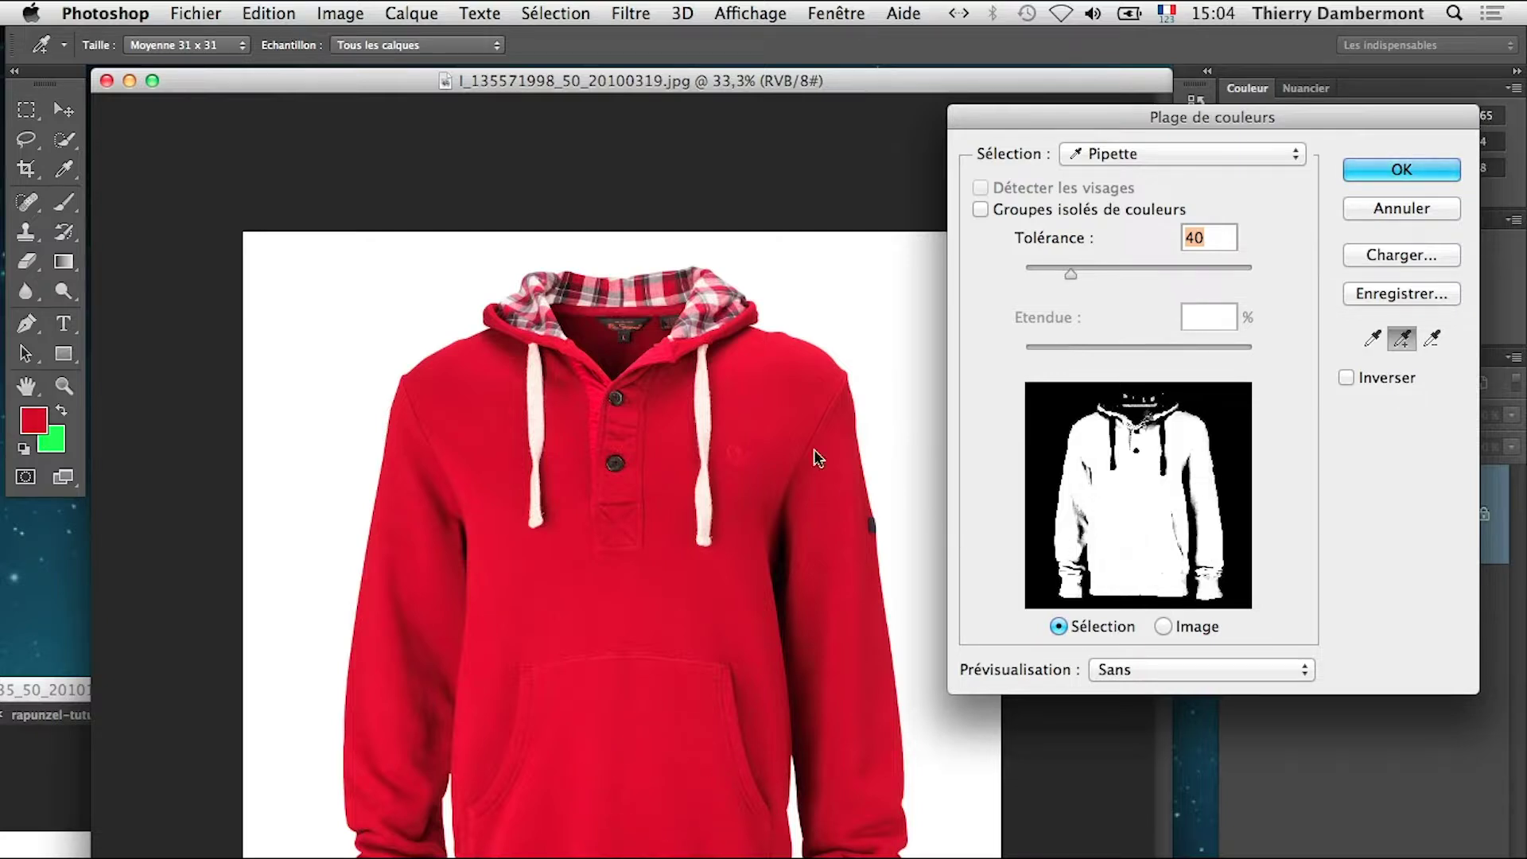
{"action": "left_click", "coordinate": [646, 391]}
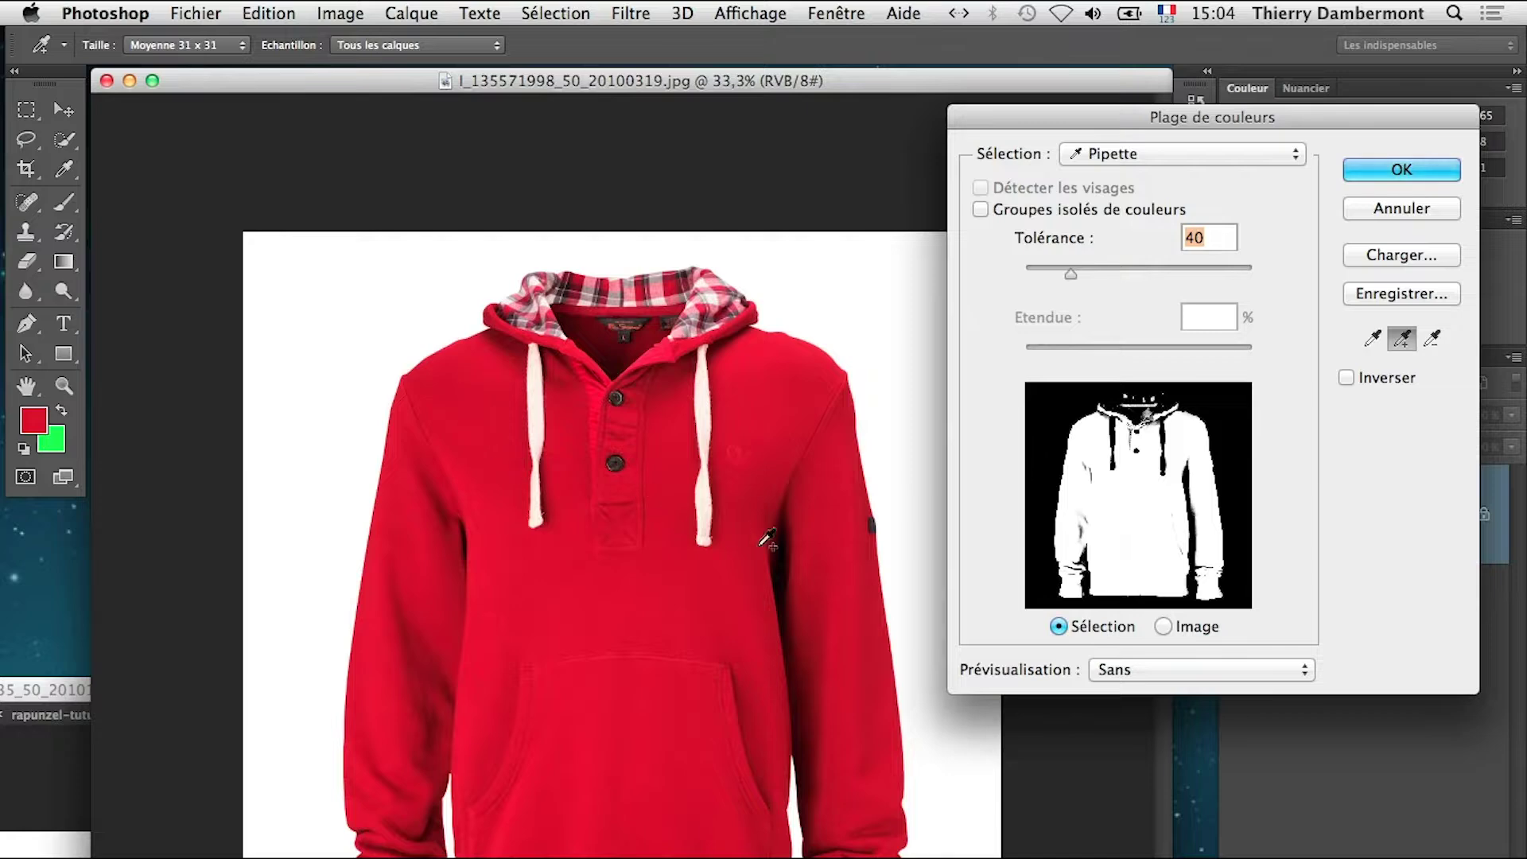
{"action": "left_click", "coordinate": [1378, 175]}
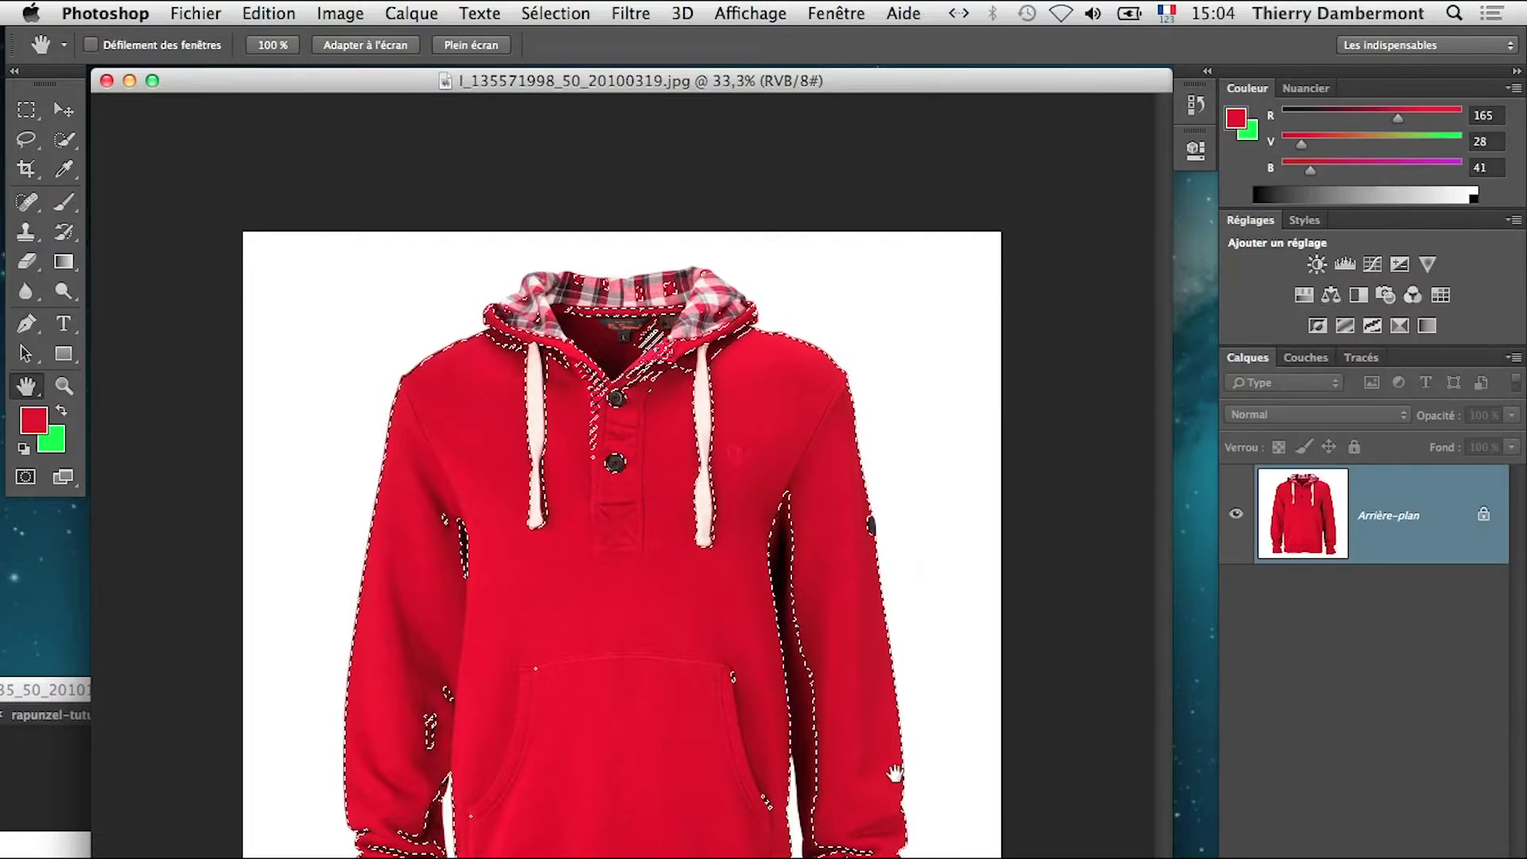
Display the selected hoodie in full-screen mode with the menu bar, large enough to fill the canvas area
{"action": "left_click", "coordinate": [617, 664], "text": "alt"}
{"action": "key", "text": "f"}
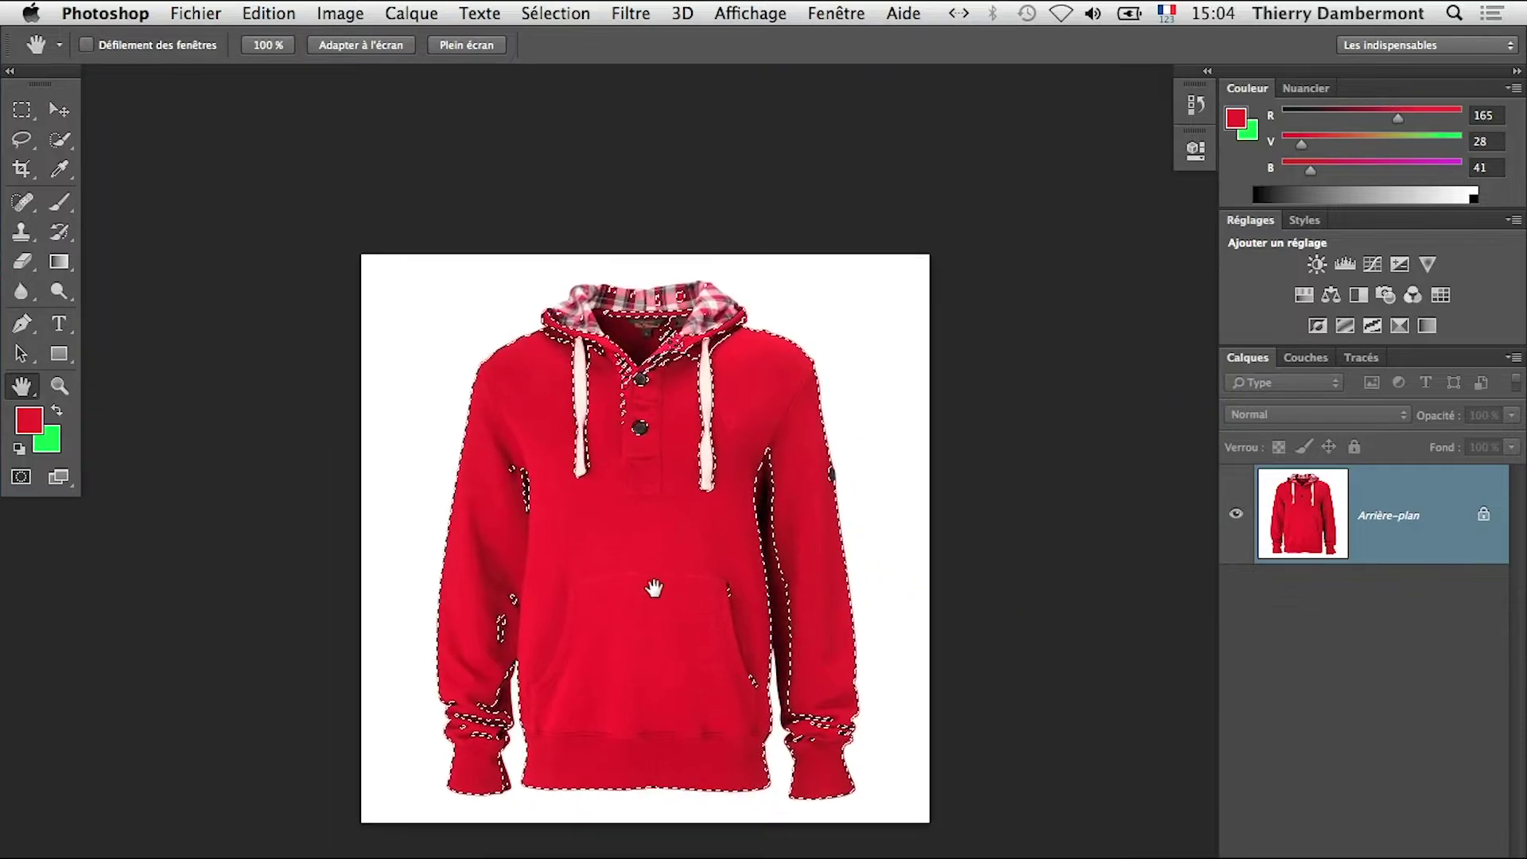
{"action": "left_click_drag", "start_coordinate": [654, 588], "coordinate": [632, 548]}
{"action": "left_click", "coordinate": [621, 488], "text": "super"}
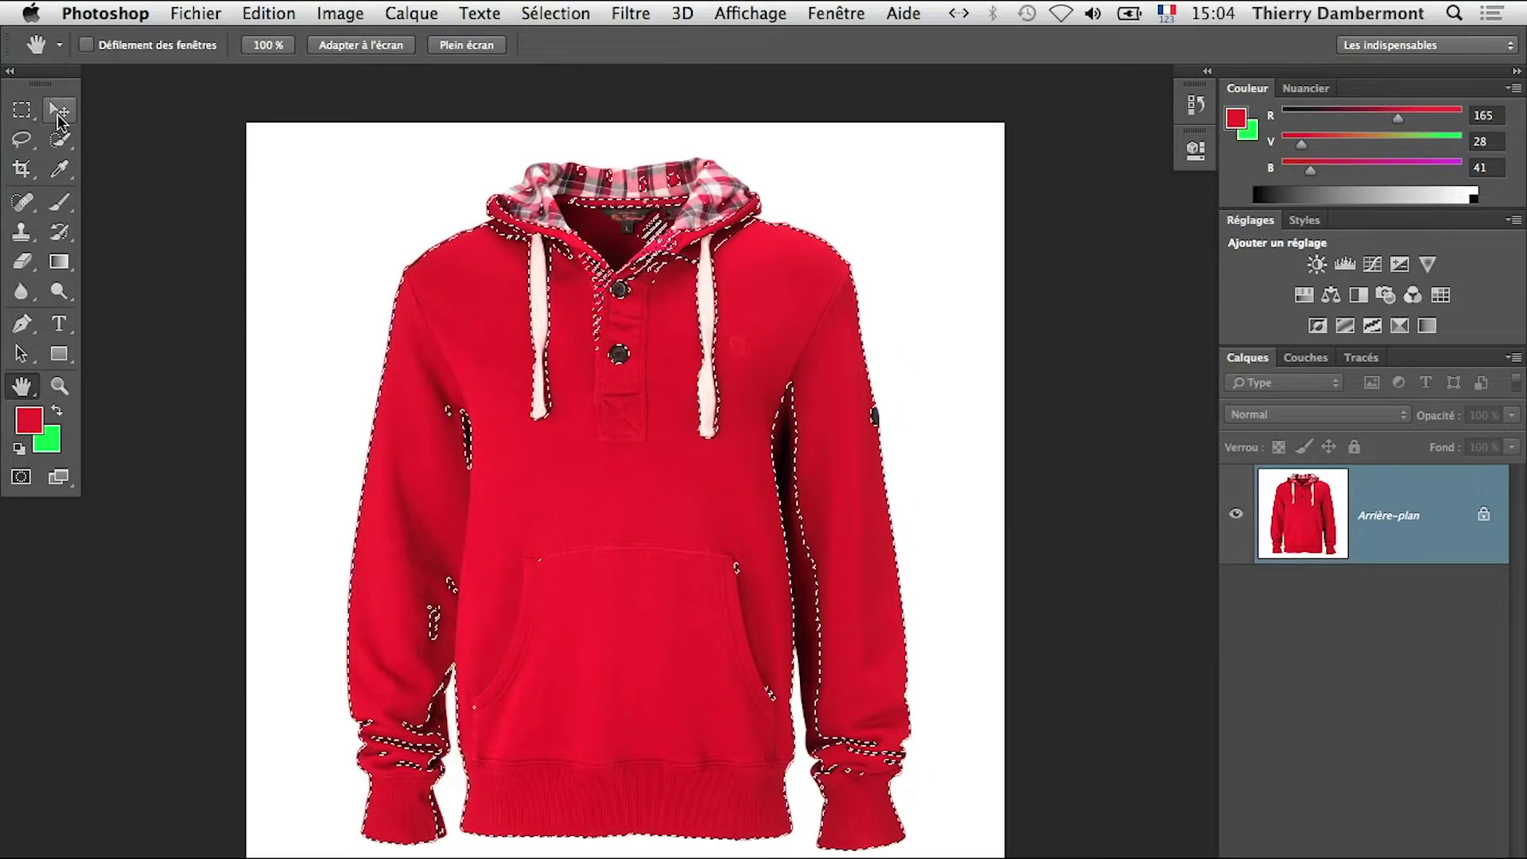
Float the tool palette beside the hoodie and turn on Mode Masque for the current selection
{"action": "left_click_drag", "start_coordinate": [40, 83], "coordinate": [149, 216]}
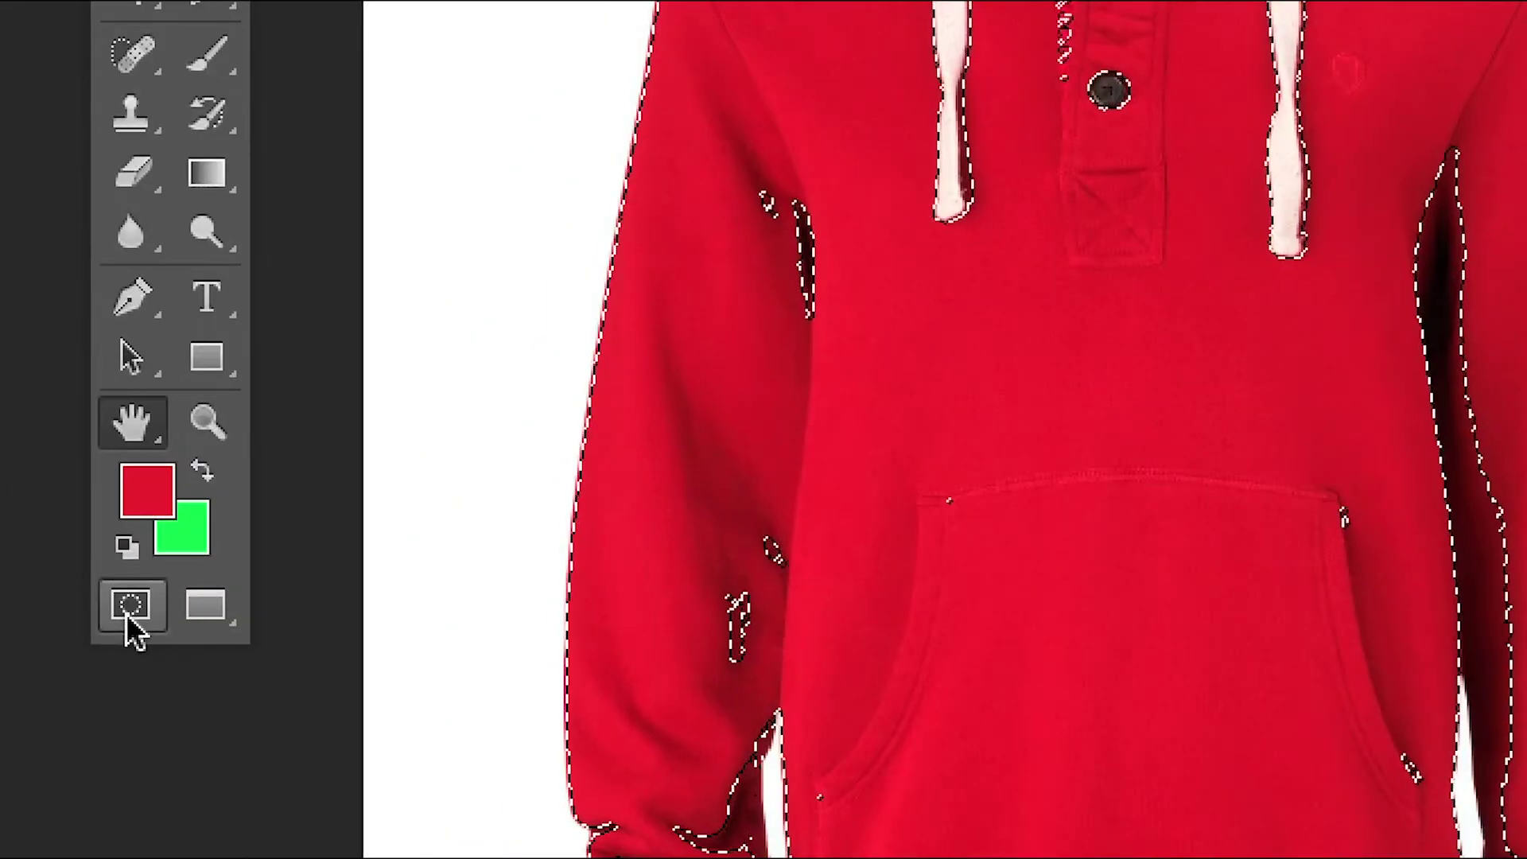
{"action": "left_click", "coordinate": [129, 614]}
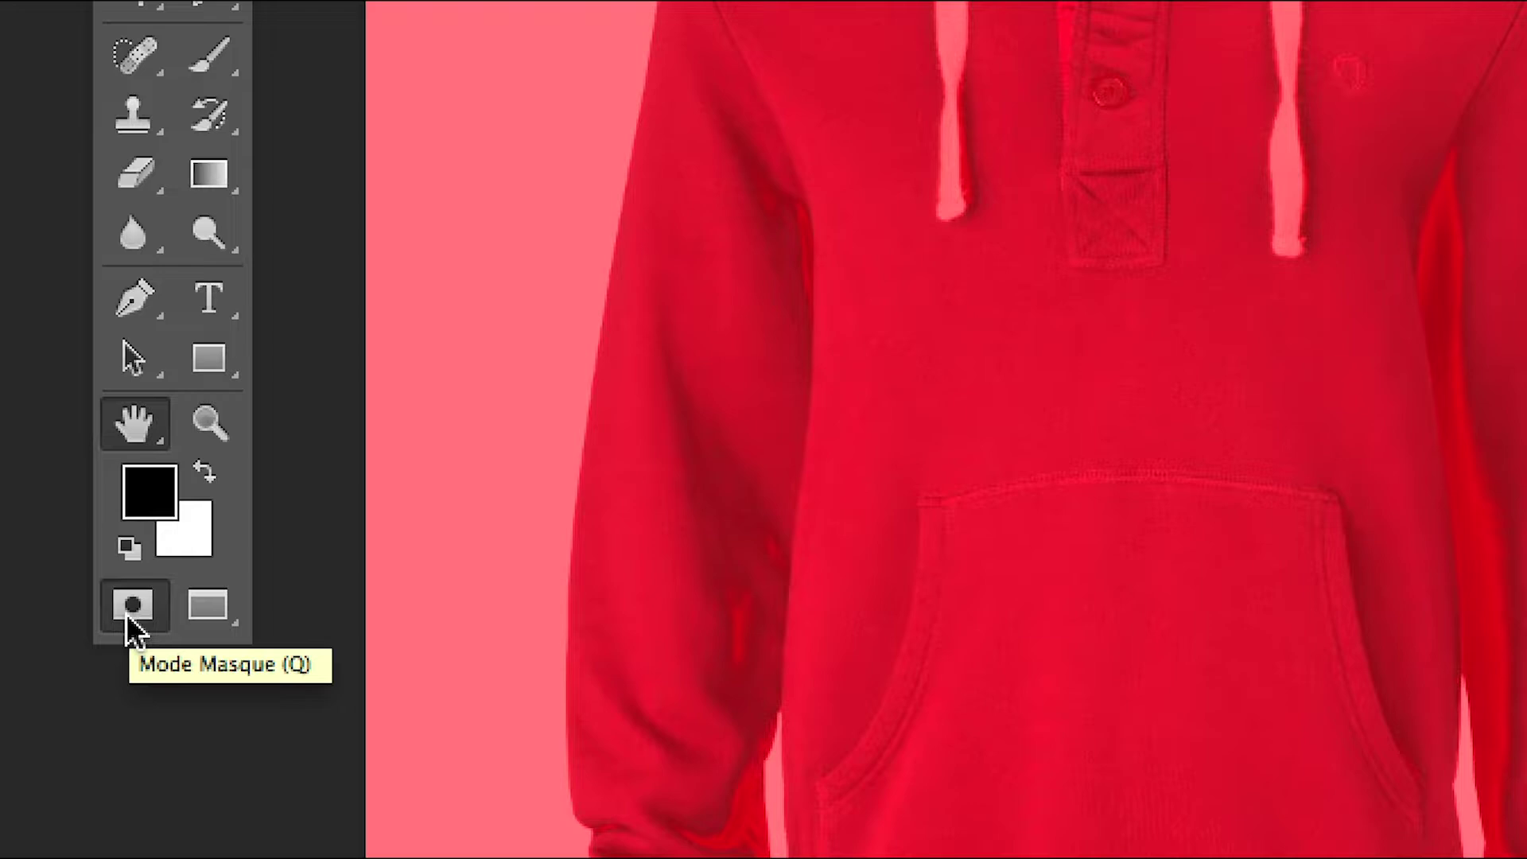
{"action": "left_click", "coordinate": [129, 613]}
{"action": "left_click", "coordinate": [130, 614]}
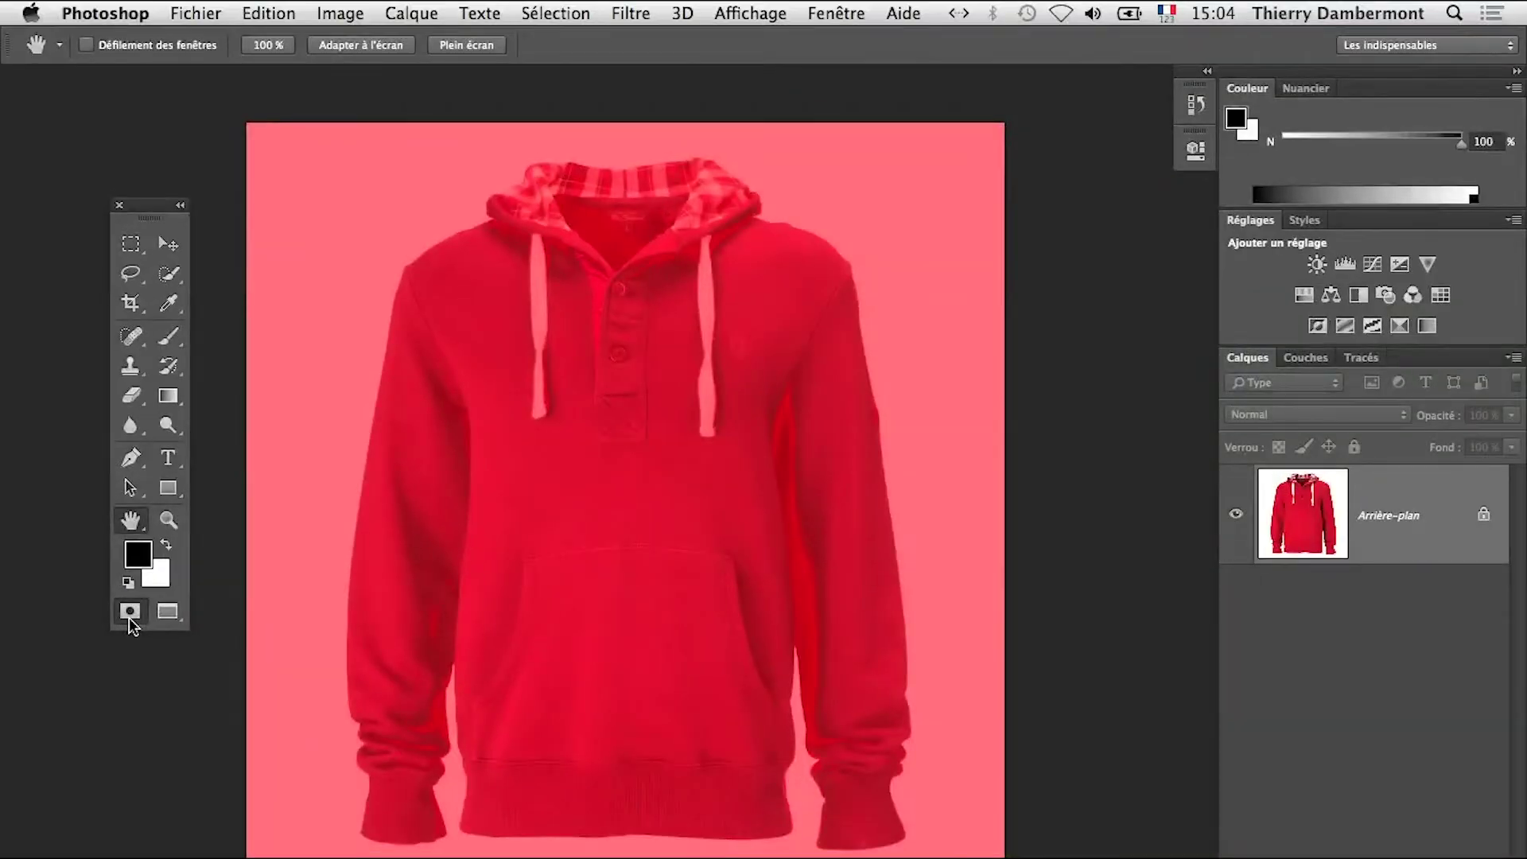
{"action": "left_click_drag", "start_coordinate": [608, 281], "coordinate": [568, 262]}
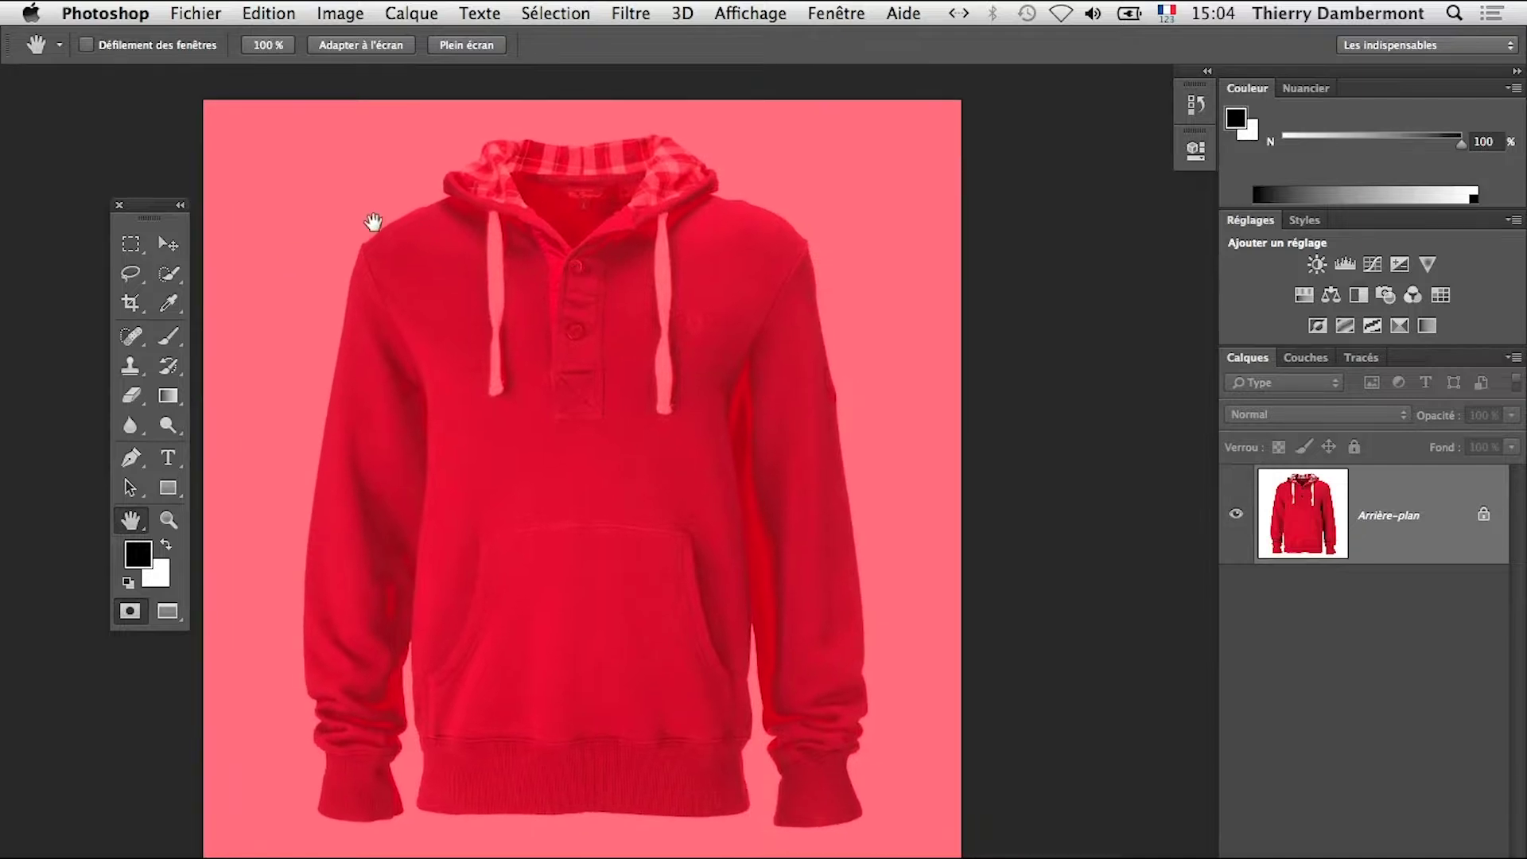
{"action": "left_click_drag", "start_coordinate": [152, 210], "coordinate": [101, 154]}
{"action": "left_click_drag", "start_coordinate": [456, 261], "coordinate": [395, 265]}
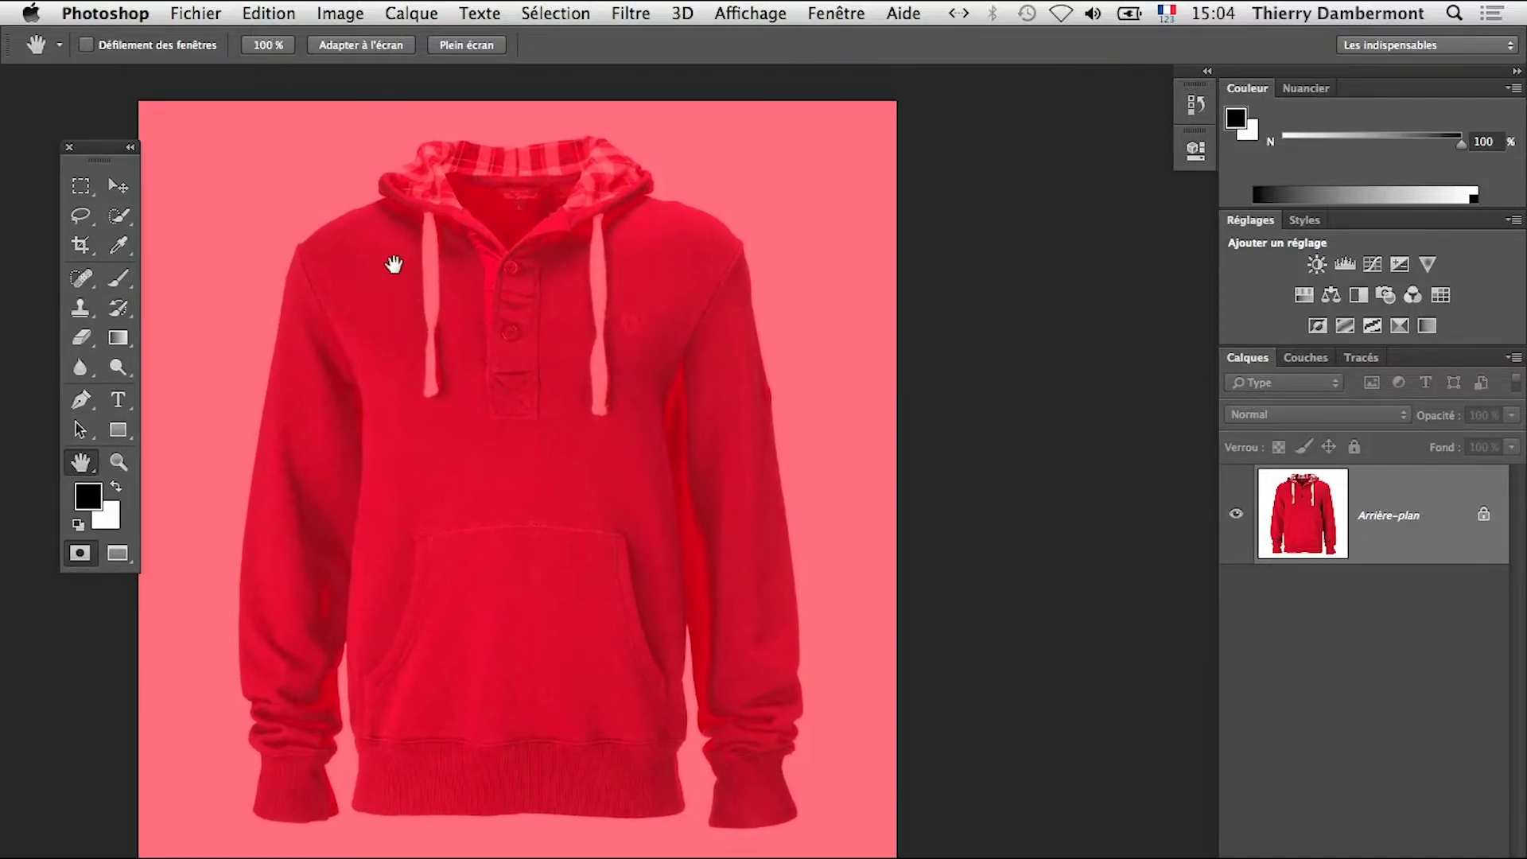
Float the Couches panel next to the hoodie with a shorter height and collapse the remaining docked panels to icons
{"action": "left_click", "coordinate": [1306, 358]}
{"action": "left_click_drag", "start_coordinate": [1306, 359], "coordinate": [832, 250]}
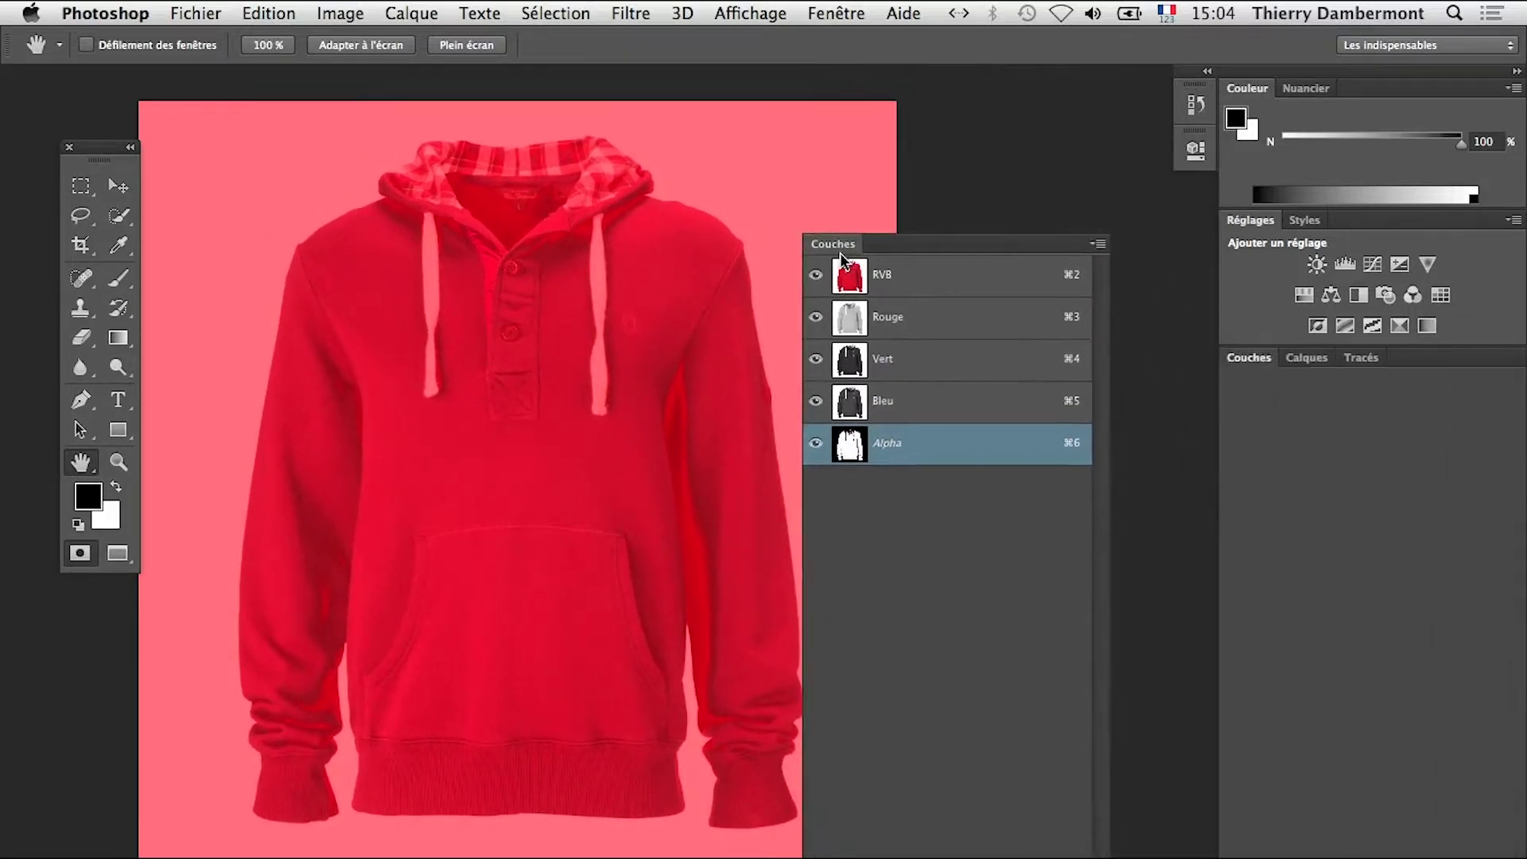
{"action": "left_click_drag", "start_coordinate": [1106, 364], "coordinate": [1116, 710]}
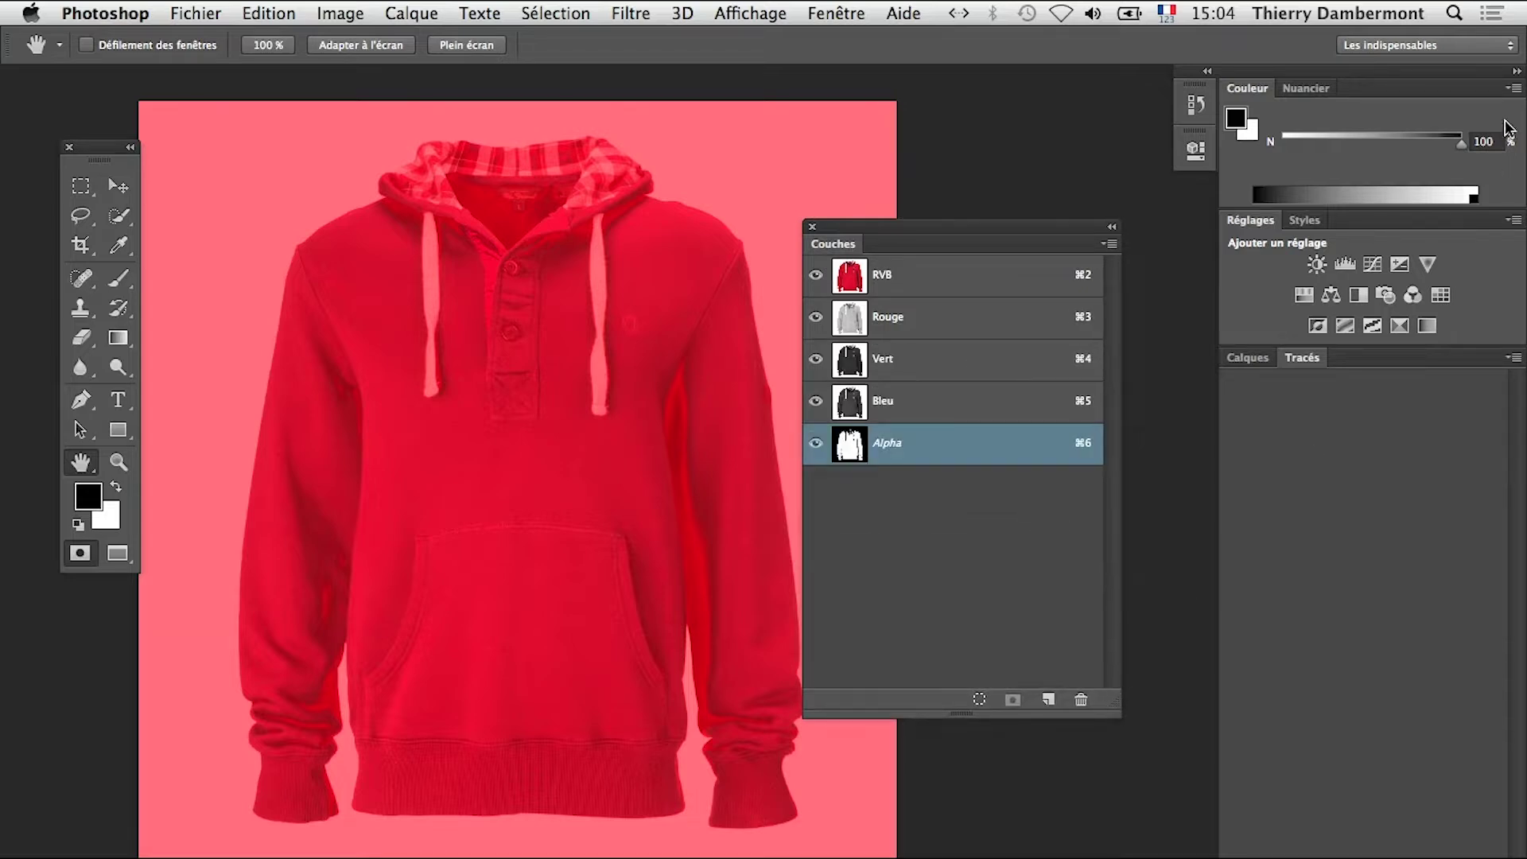
{"action": "left_click", "coordinate": [1517, 71]}
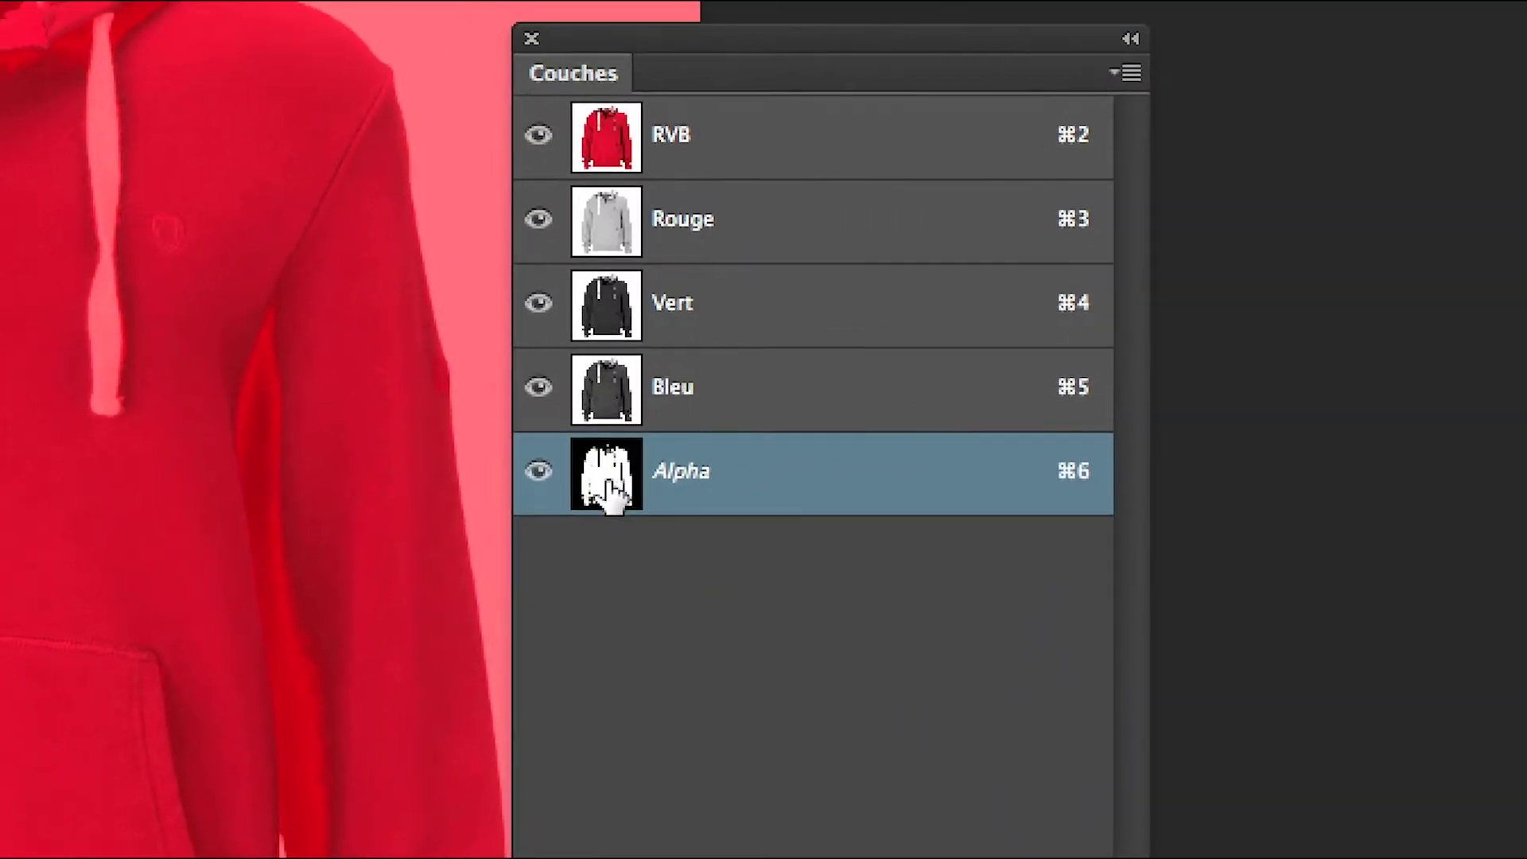
Change the mask overlay colour to bright green in the alpha channel's mask options
{"action": "double_click", "coordinate": [609, 486]}
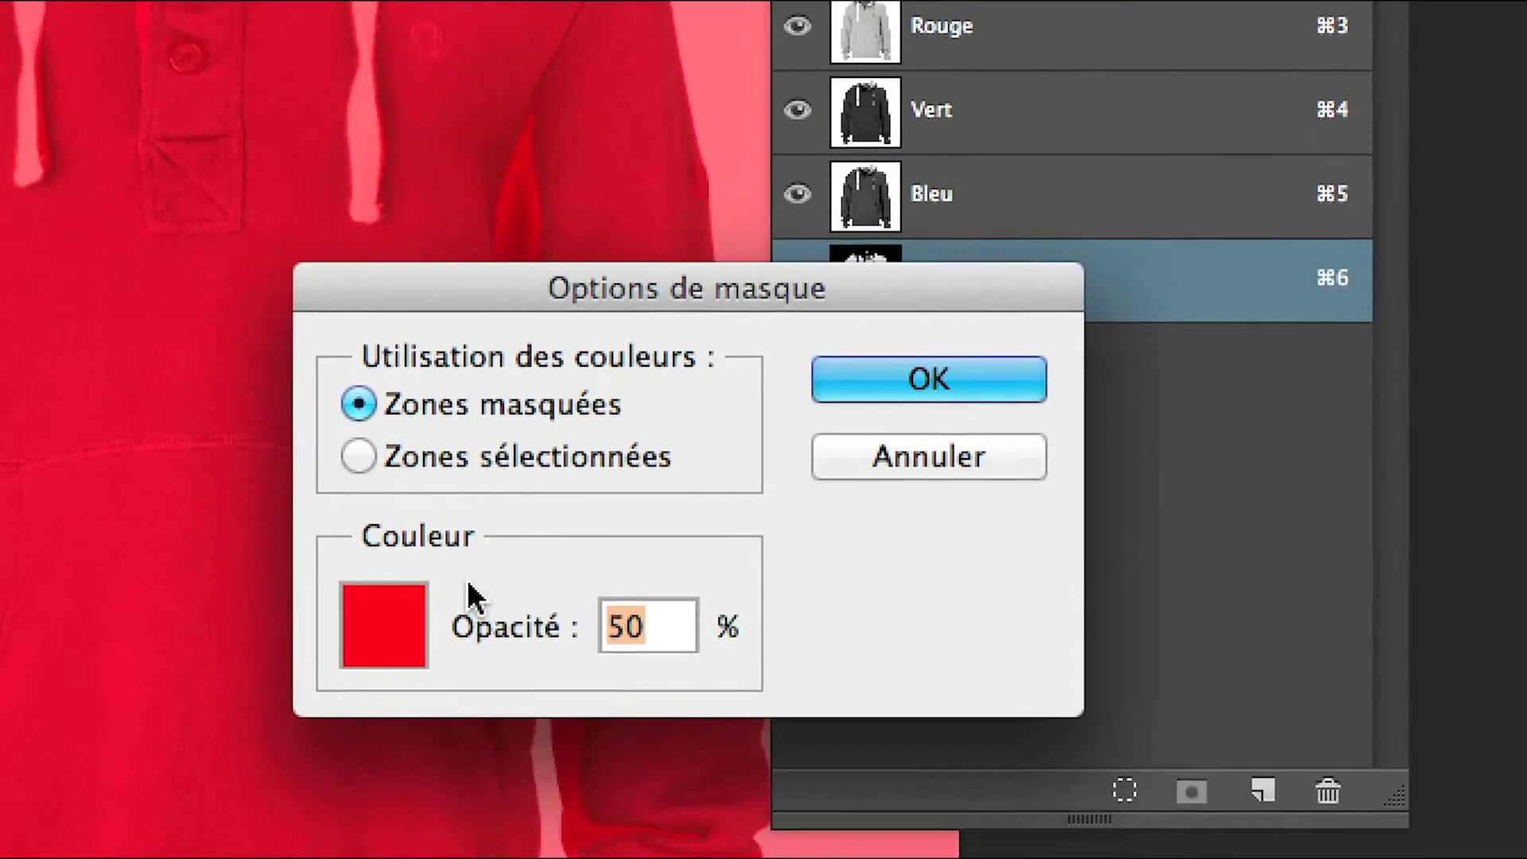
{"action": "left_click", "coordinate": [148, 819]}
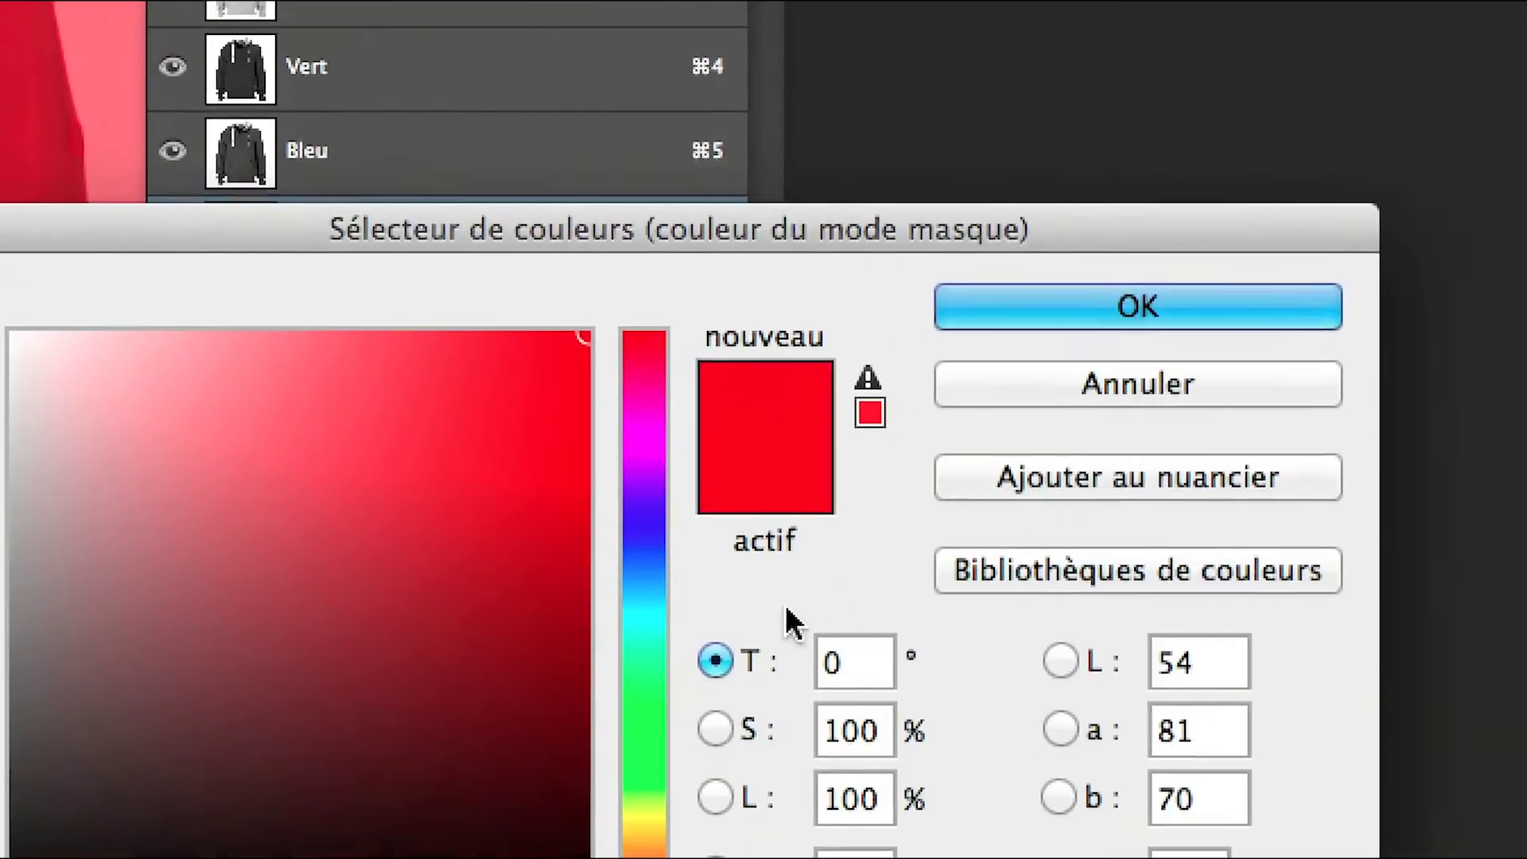
{"action": "left_click", "coordinate": [652, 698]}
{"action": "left_click", "coordinate": [495, 399]}
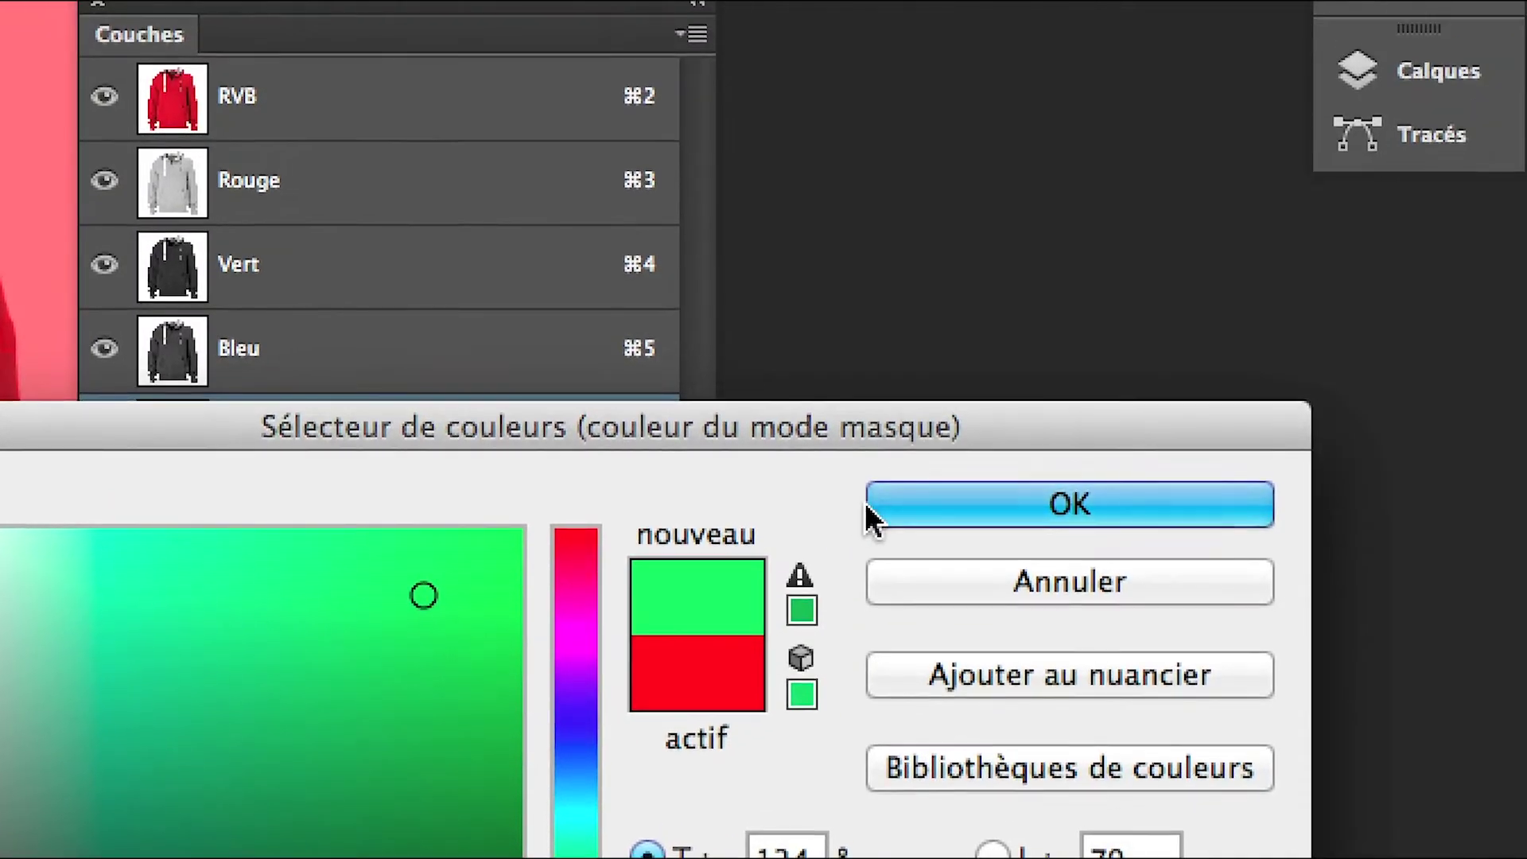
{"action": "left_click", "coordinate": [871, 517]}
{"action": "key", "text": "Return"}
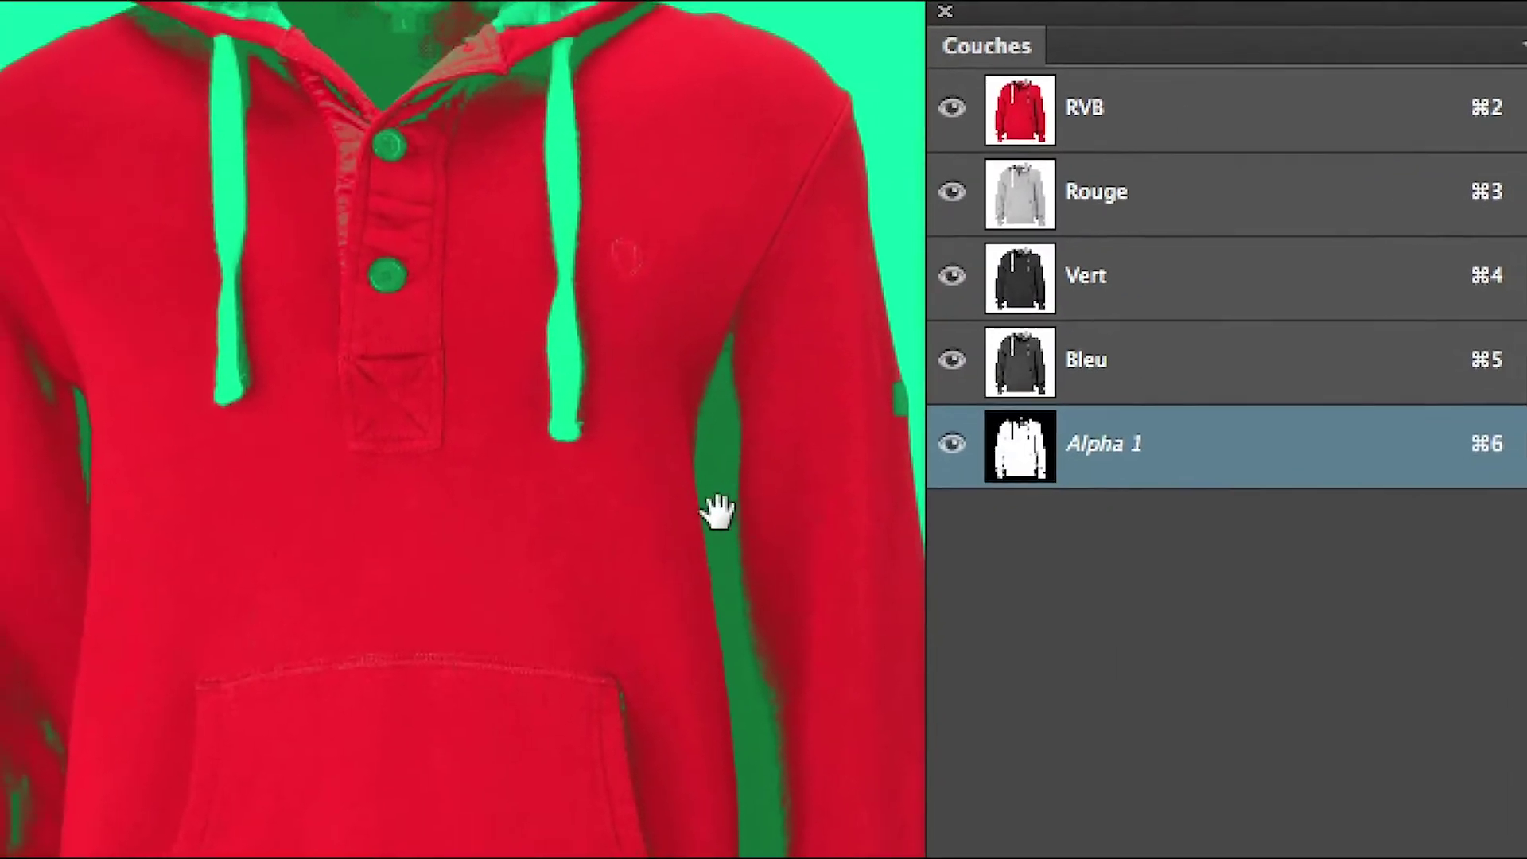
Paint white with a 75 px brush over the masked shadow between the hoodie's body and the sleeve with the dark badge
{"action": "left_click", "coordinate": [362, 799], "text": "alt"}
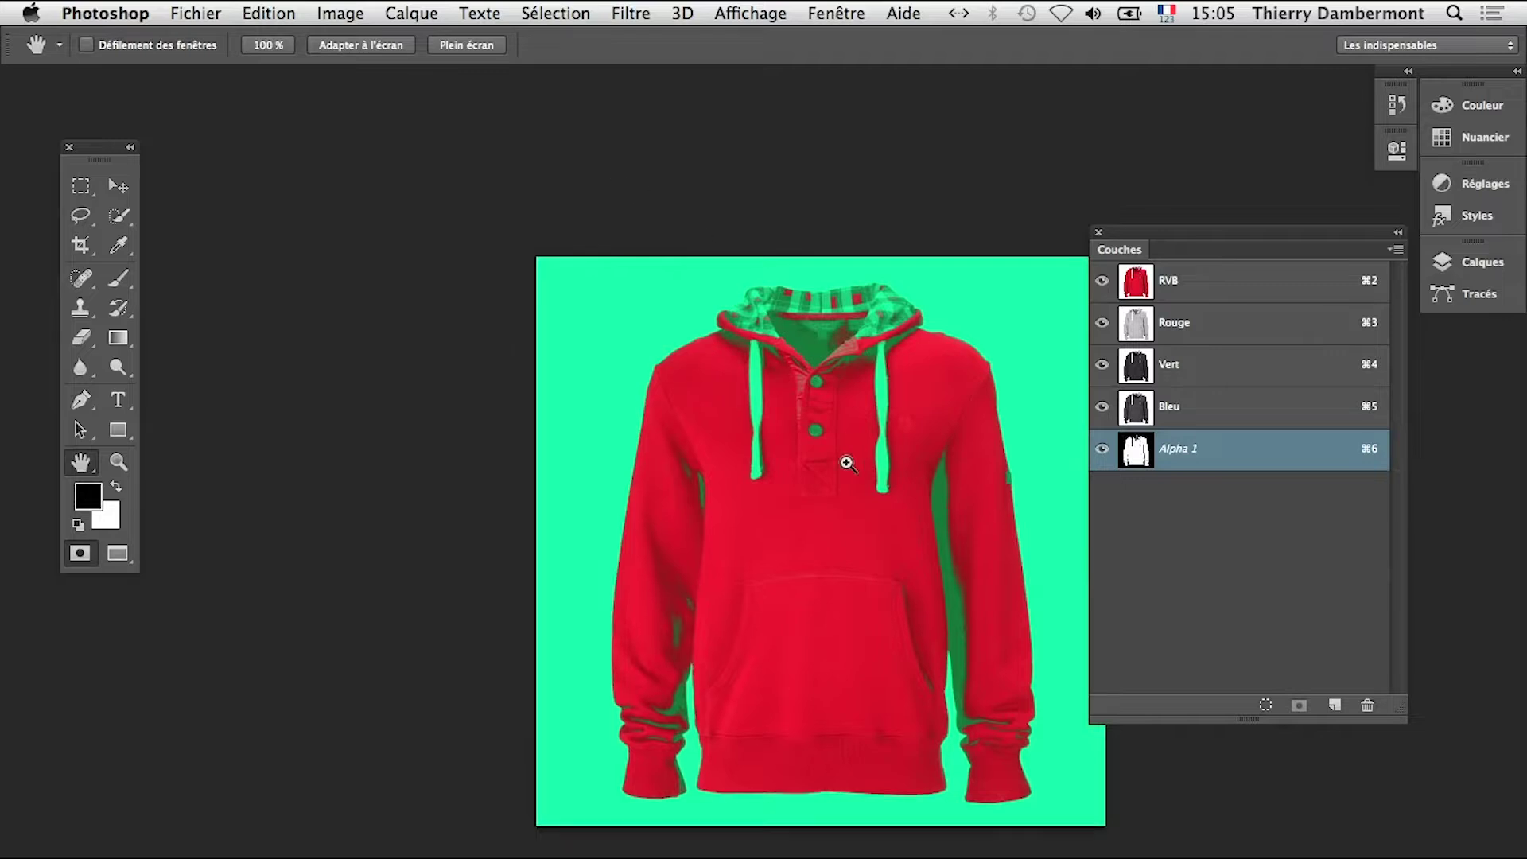
{"action": "left_click", "coordinate": [847, 463]}
{"action": "left_click", "coordinate": [929, 509]}
{"action": "left_click", "coordinate": [690, 549]}
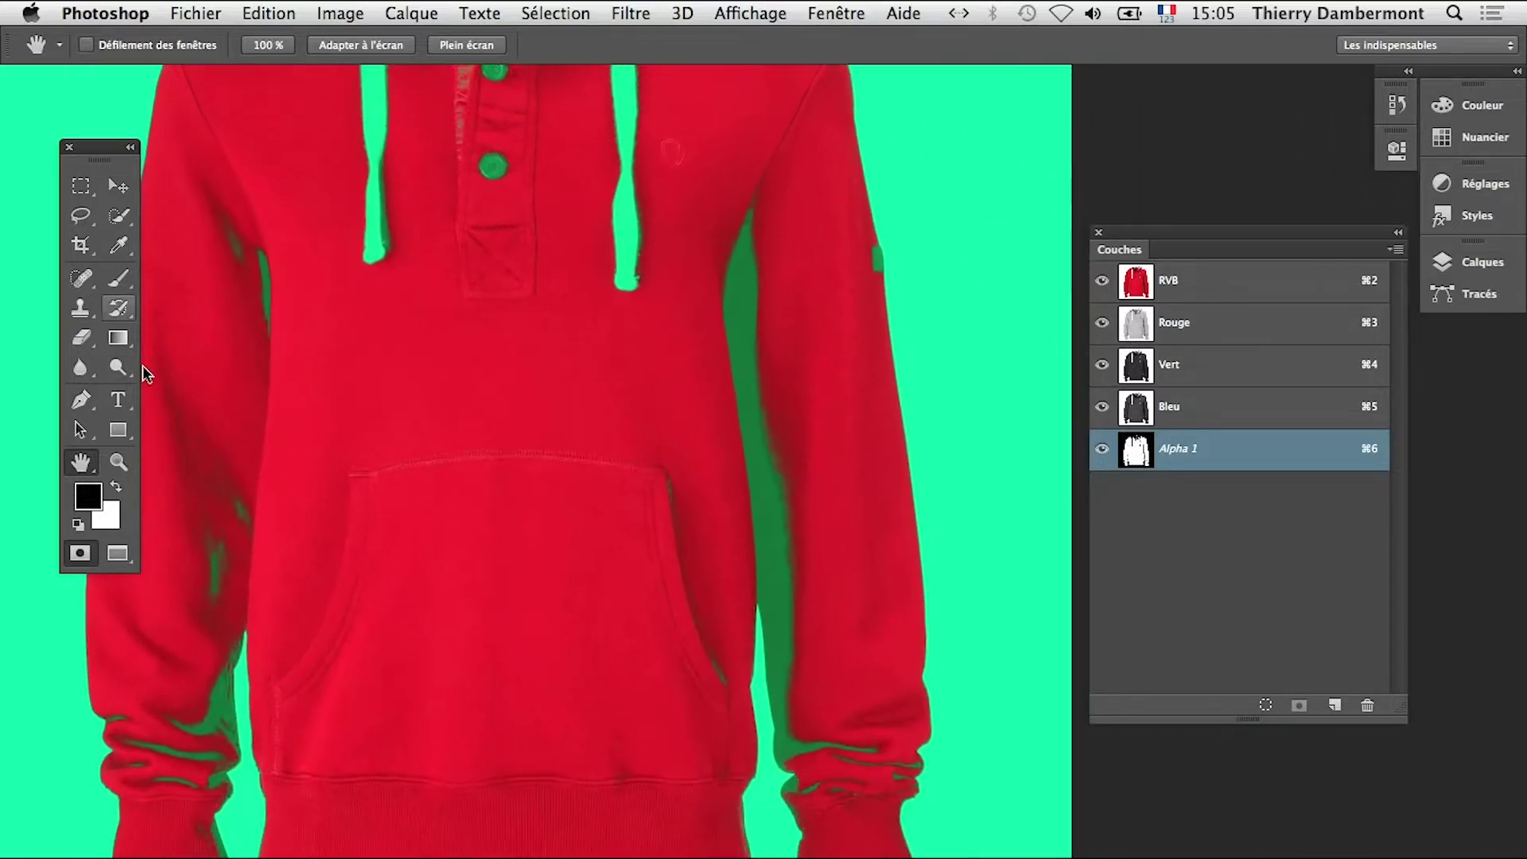
{"action": "left_click", "coordinate": [117, 278]}
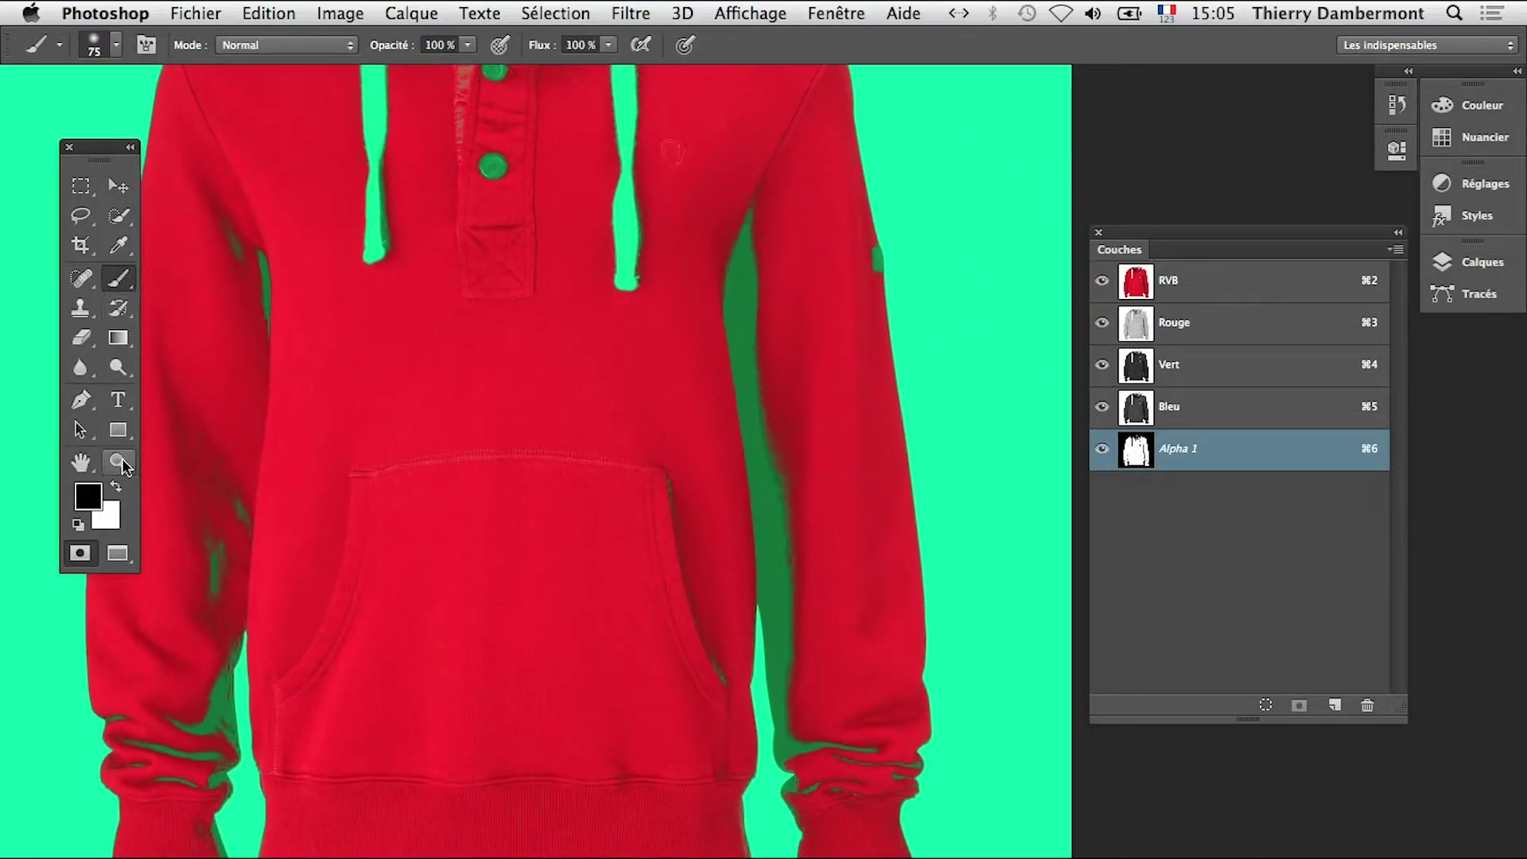
{"action": "left_click", "coordinate": [116, 486]}
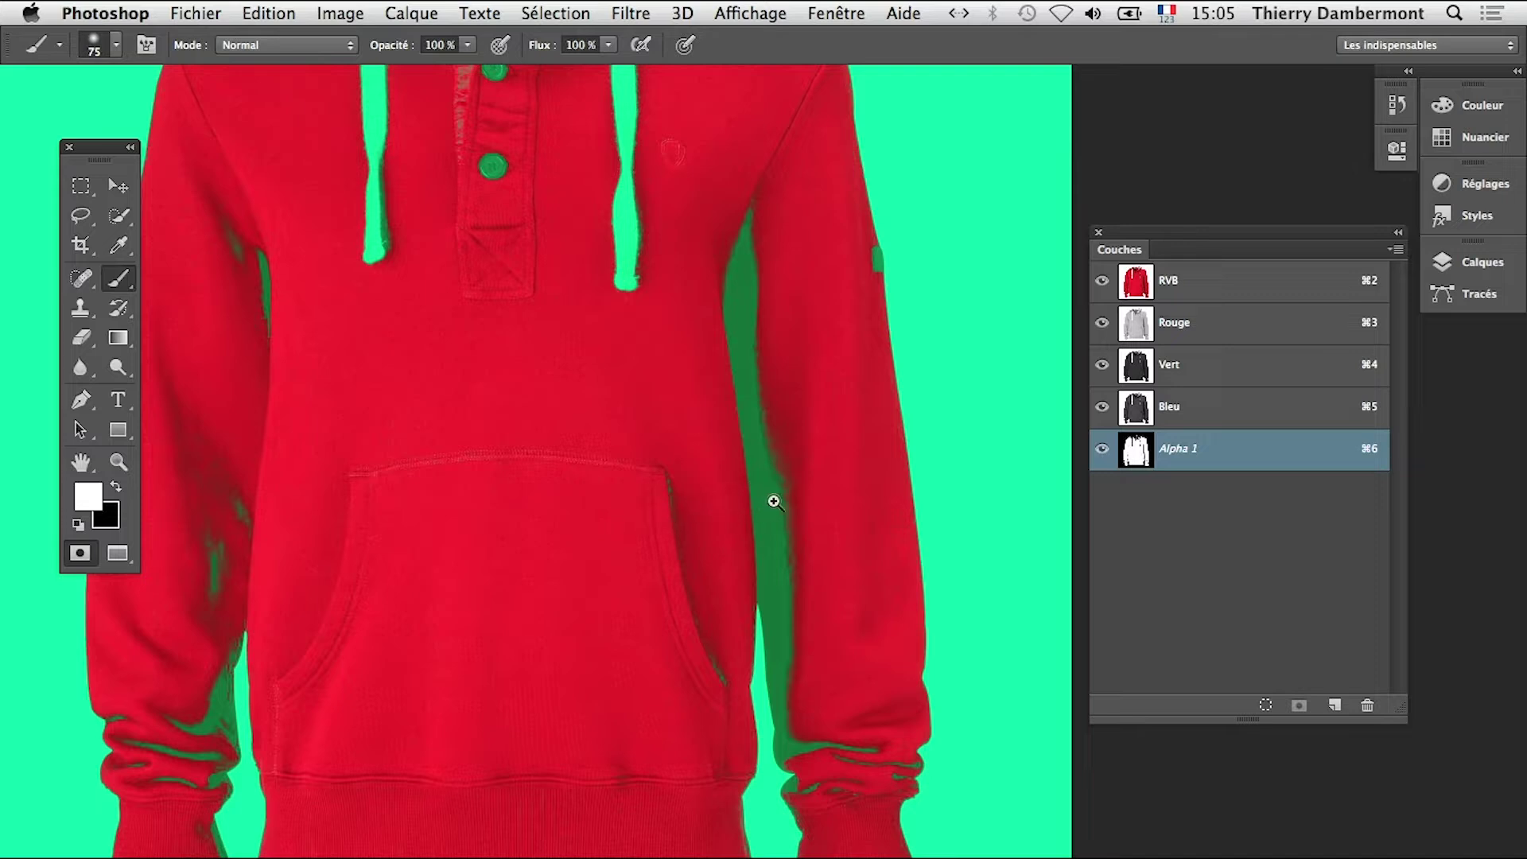
{"action": "left_click", "coordinate": [788, 509]}
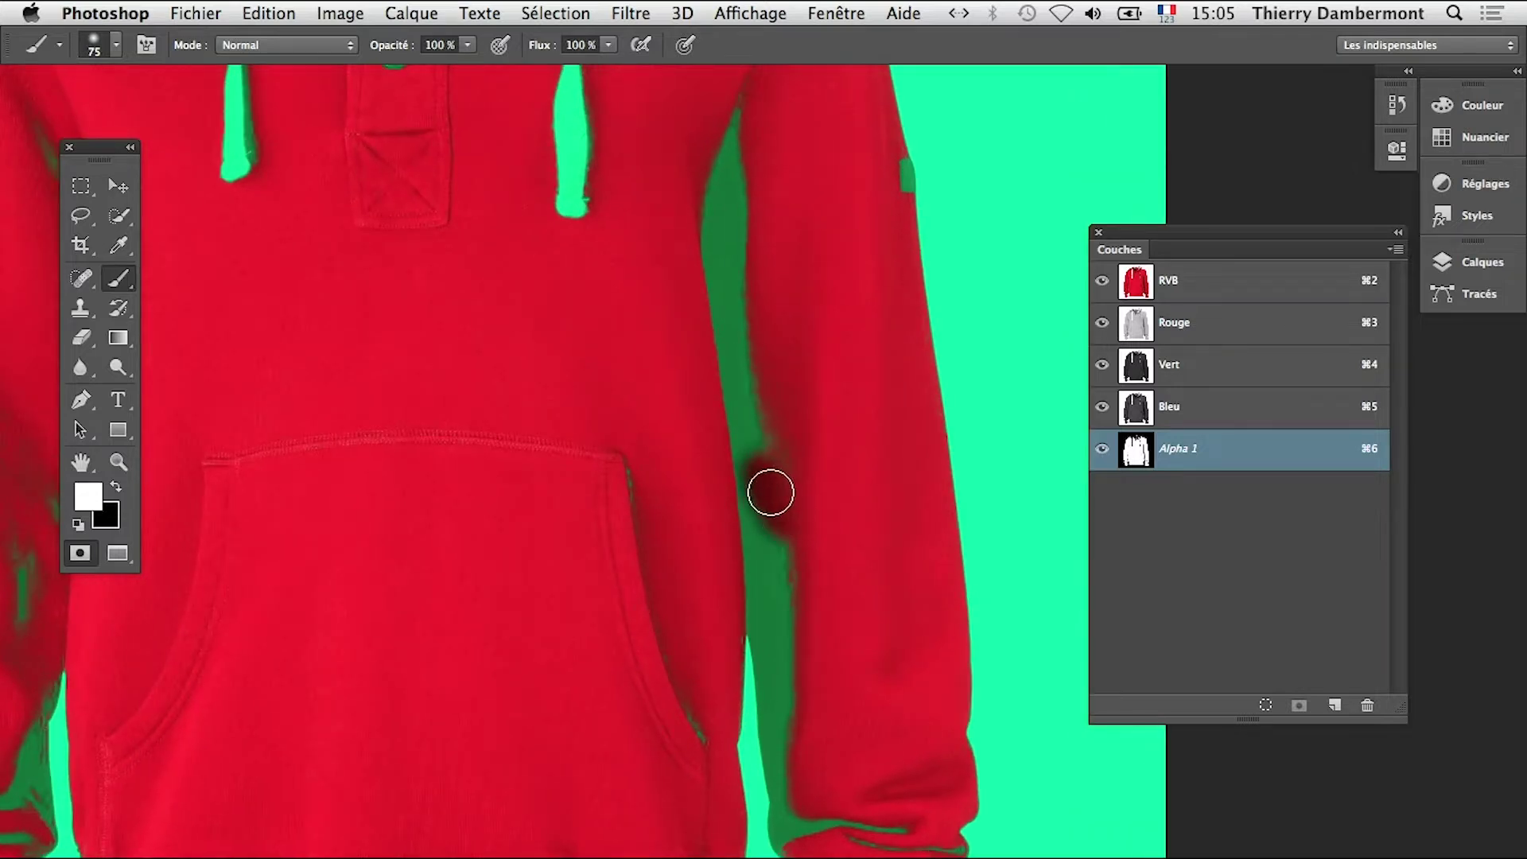
{"action": "left_click_drag", "start_coordinate": [771, 492], "coordinate": [727, 275]}
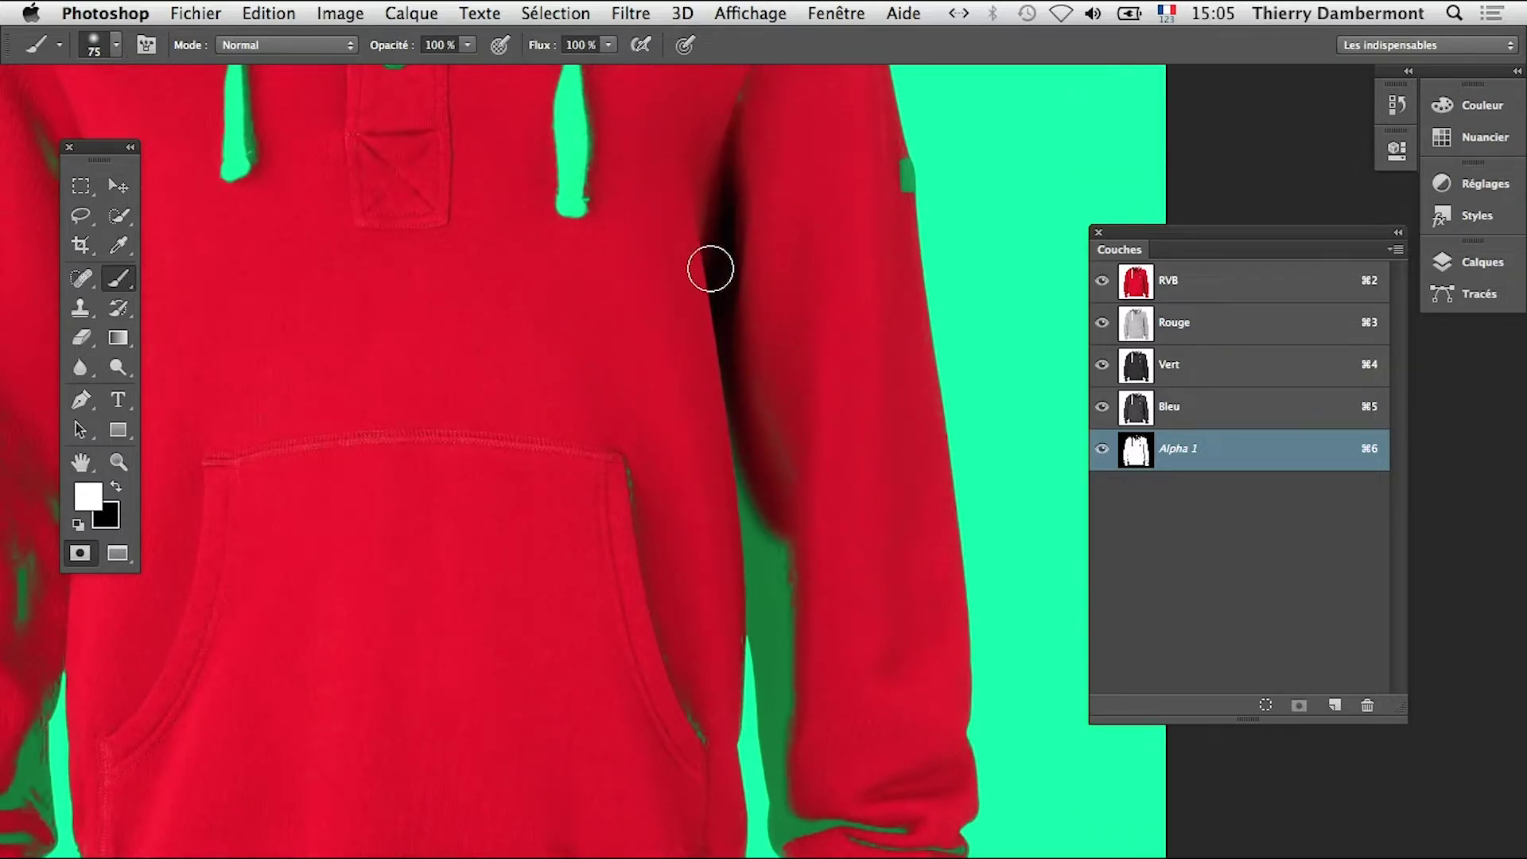
Continue painting white with a 47 px brush down the masked shadow along that sleeve's inner edge, beside the pocket
{"action": "left_click_drag", "start_coordinate": [784, 517], "coordinate": [982, 469]}
{"action": "left_click_drag", "start_coordinate": [994, 441], "coordinate": [971, 565]}
{"action": "left_click_drag", "start_coordinate": [1031, 166], "coordinate": [967, 170]}
{"action": "key", "text": "super+plus"}
{"action": "left_click_drag", "start_coordinate": [771, 708], "coordinate": [757, 709]}
{"action": "key", "text": "super+plus"}
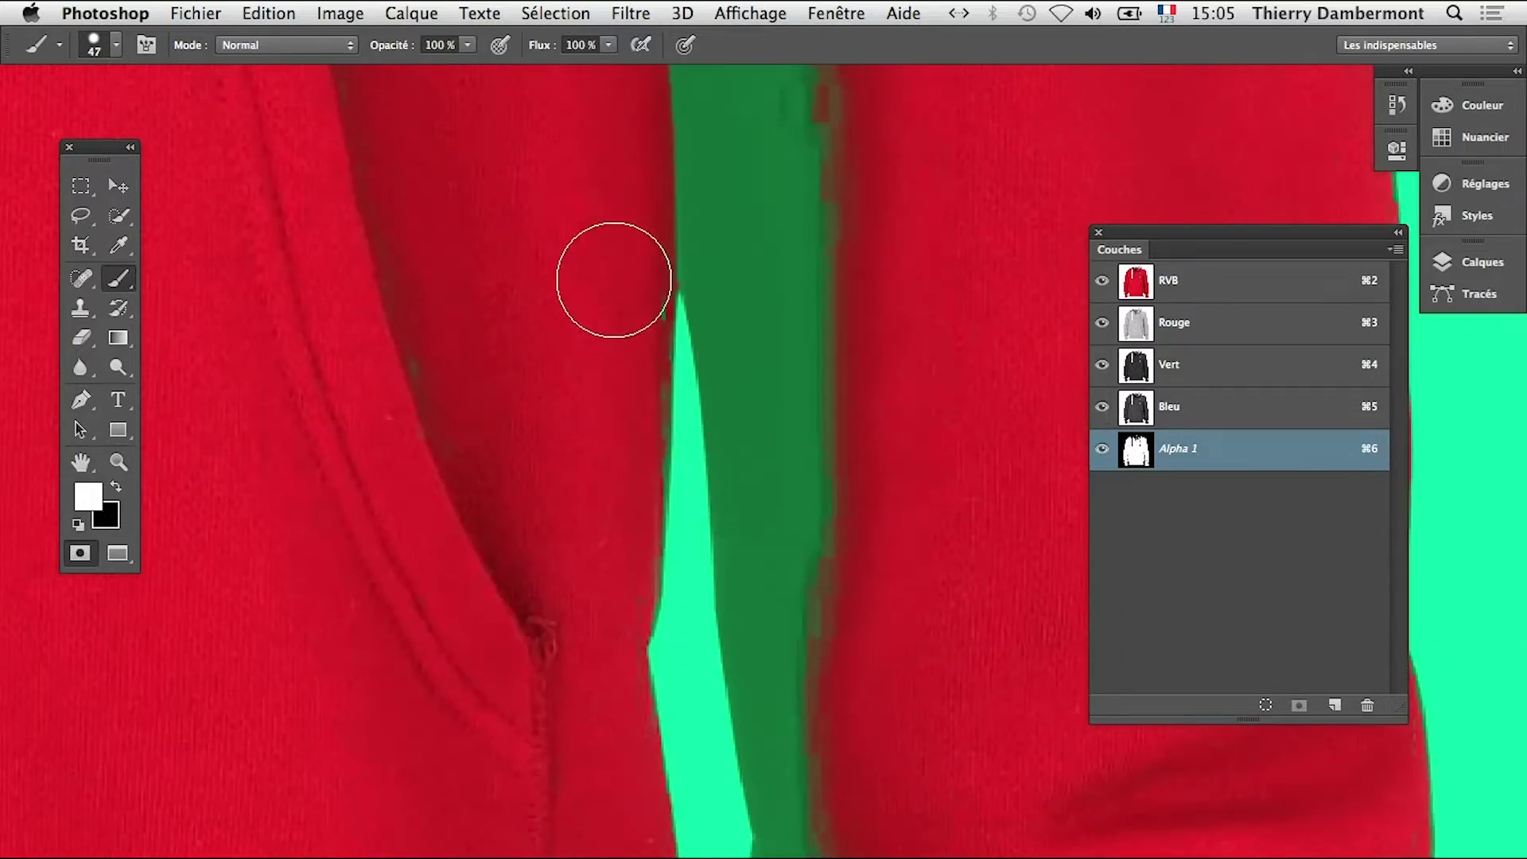
{"action": "mouse_move", "coordinate": [663, 280]}
{"action": "left_mouse_down"}
{"action": "mouse_move", "coordinate": [771, 401]}
{"action": "mouse_move", "coordinate": [795, 733]}
{"action": "left_mouse_up"}
Paint white with 47 px and 26 px brushes over the masked folds and edges around the cuff of the sleeve with the dark badge
{"action": "scroll", "coordinate": [787, 700], "scroll_direction": "down", "scroll_amount": 5}
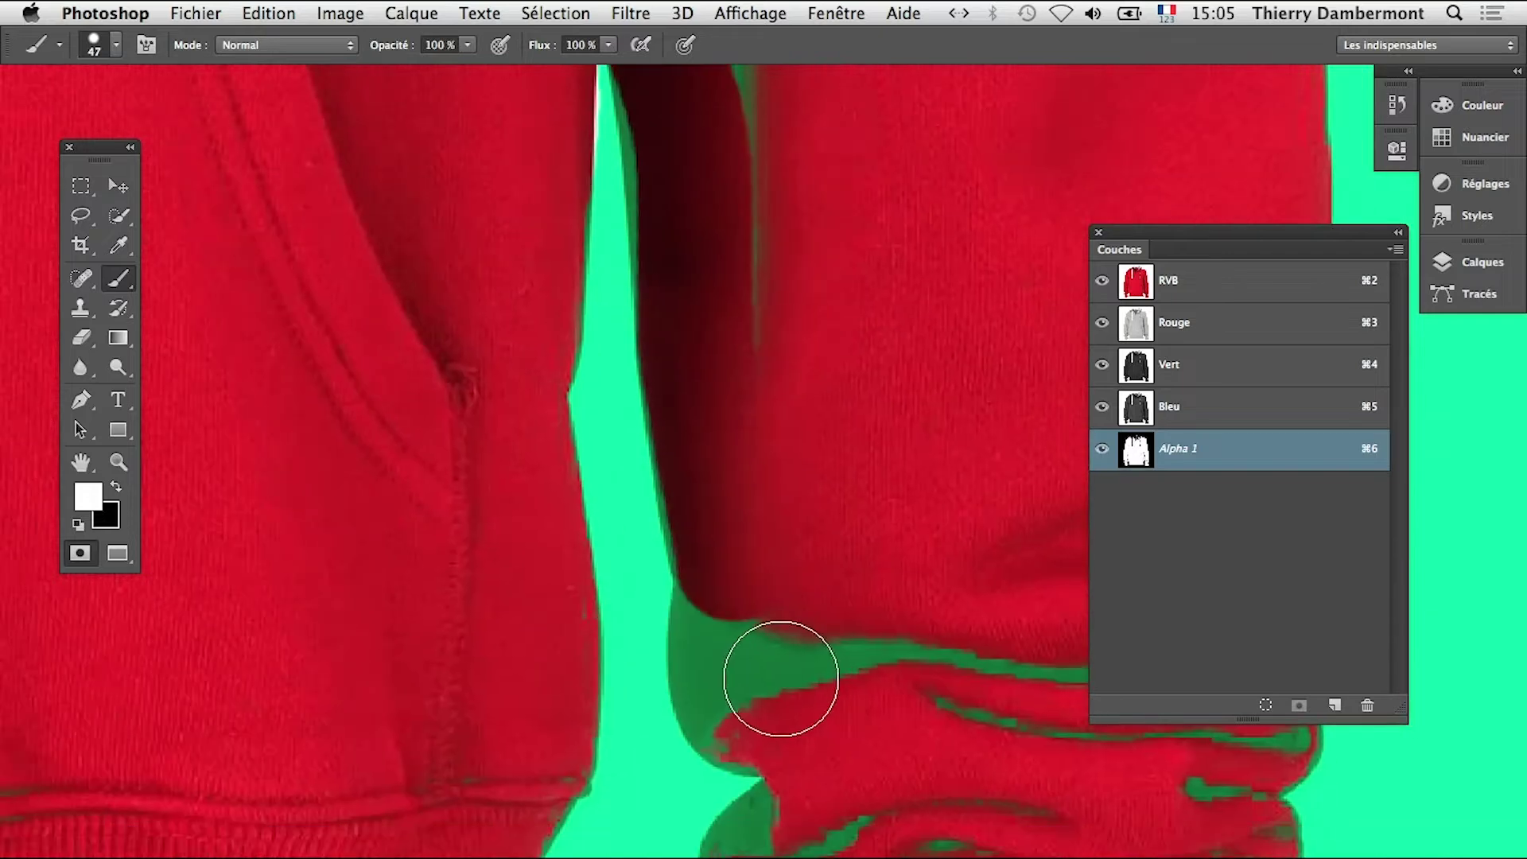
{"action": "mouse_move", "coordinate": [780, 679]}
{"action": "left_mouse_down"}
{"action": "mouse_move", "coordinate": [729, 607]}
{"action": "mouse_move", "coordinate": [736, 715]}
{"action": "mouse_move", "coordinate": [688, 684]}
{"action": "left_mouse_up"}
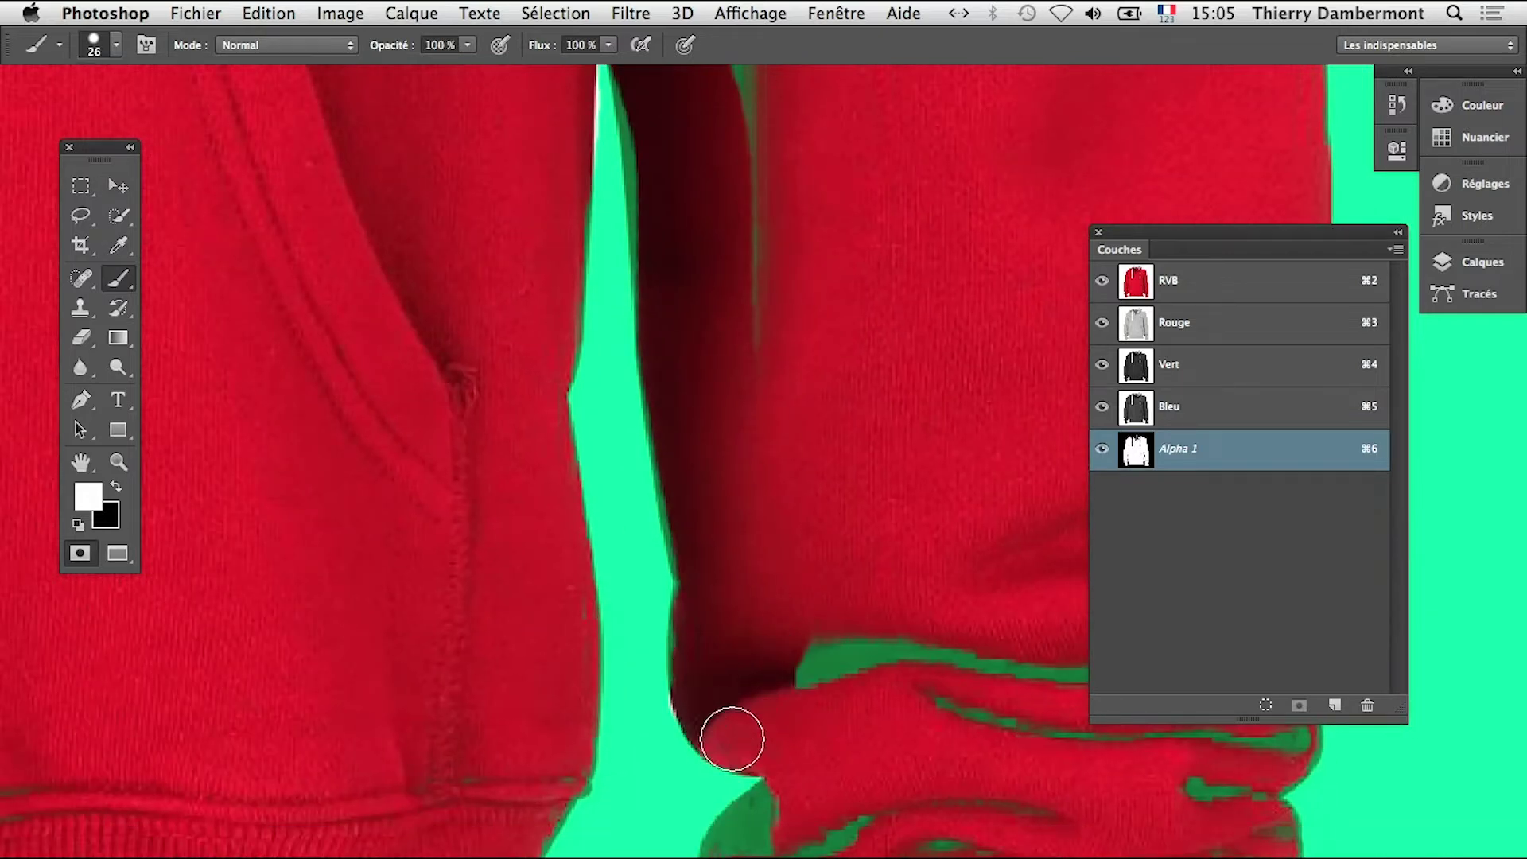
{"action": "scroll", "coordinate": [684, 455], "scroll_direction": "down", "scroll_amount": 8}
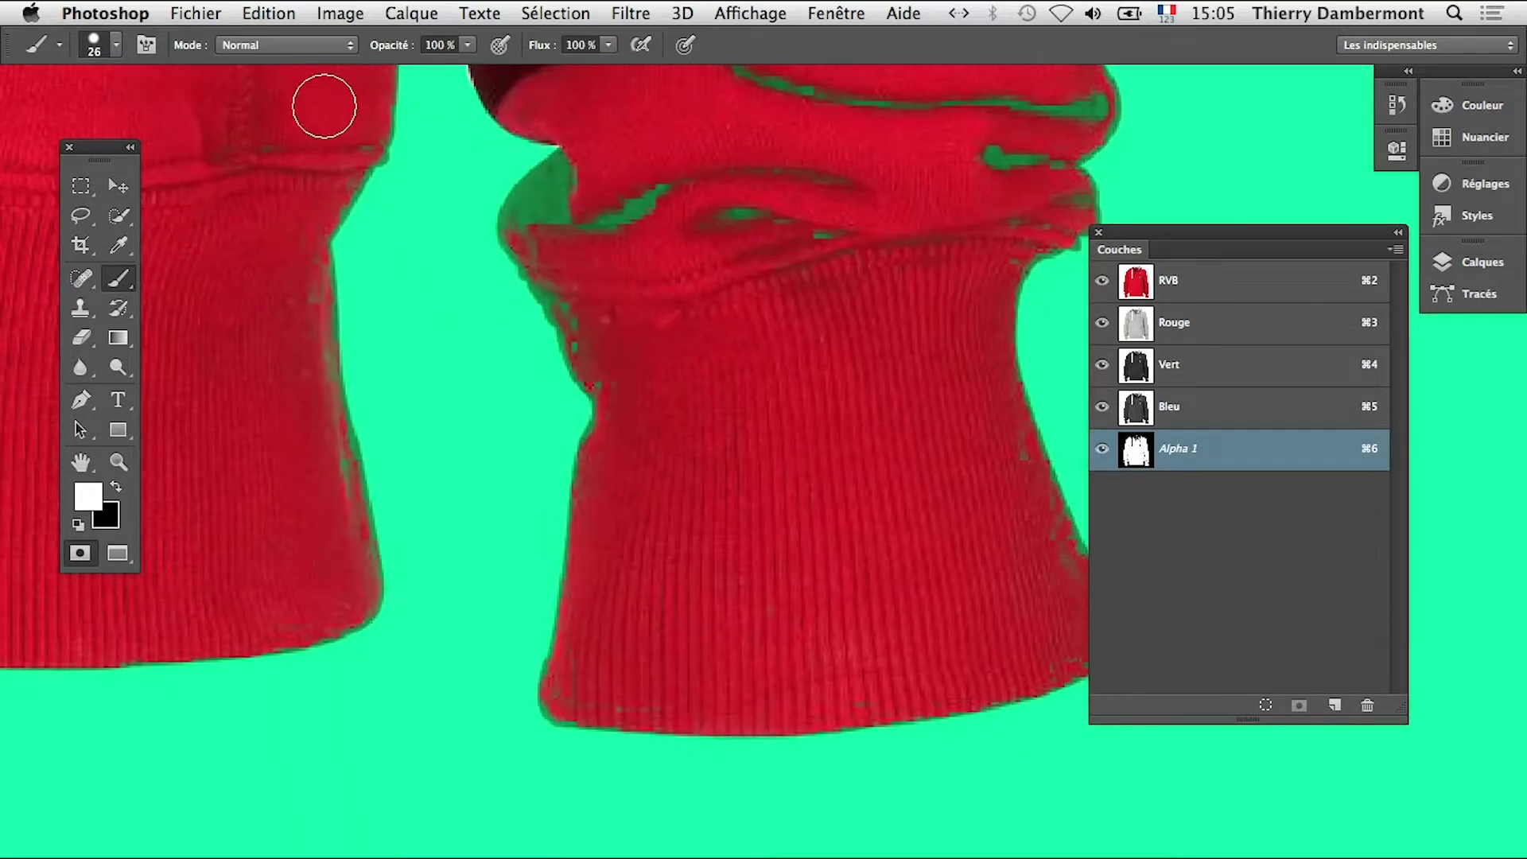
{"action": "left_click_drag", "start_coordinate": [614, 380], "coordinate": [537, 216]}
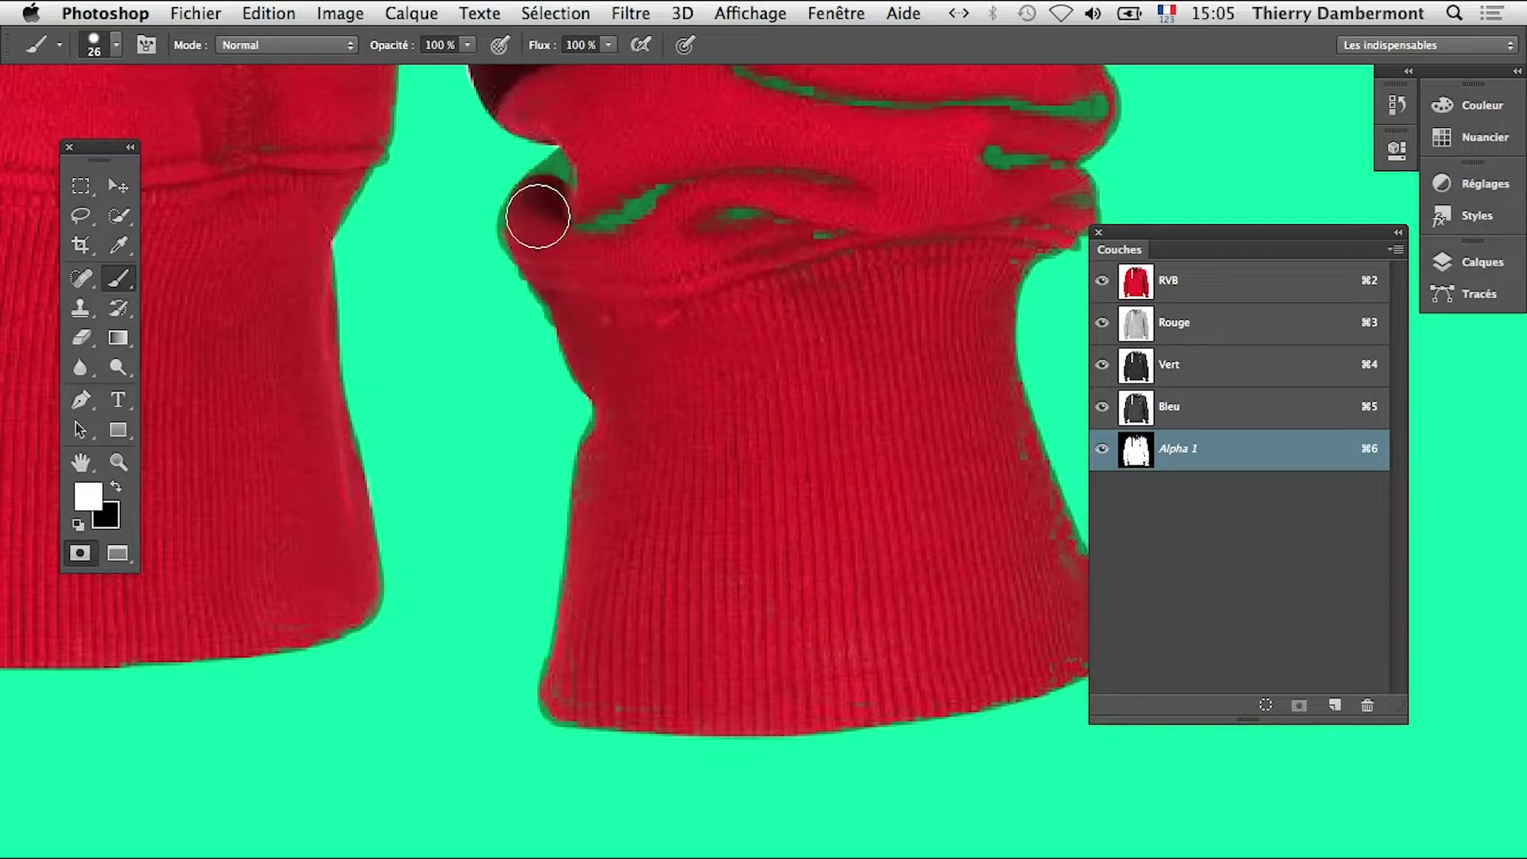
{"action": "scroll", "coordinate": [557, 358], "scroll_direction": "up", "scroll_amount": 4}
{"action": "scroll", "coordinate": [557, 358], "scroll_direction": "left", "scroll_amount": 2}
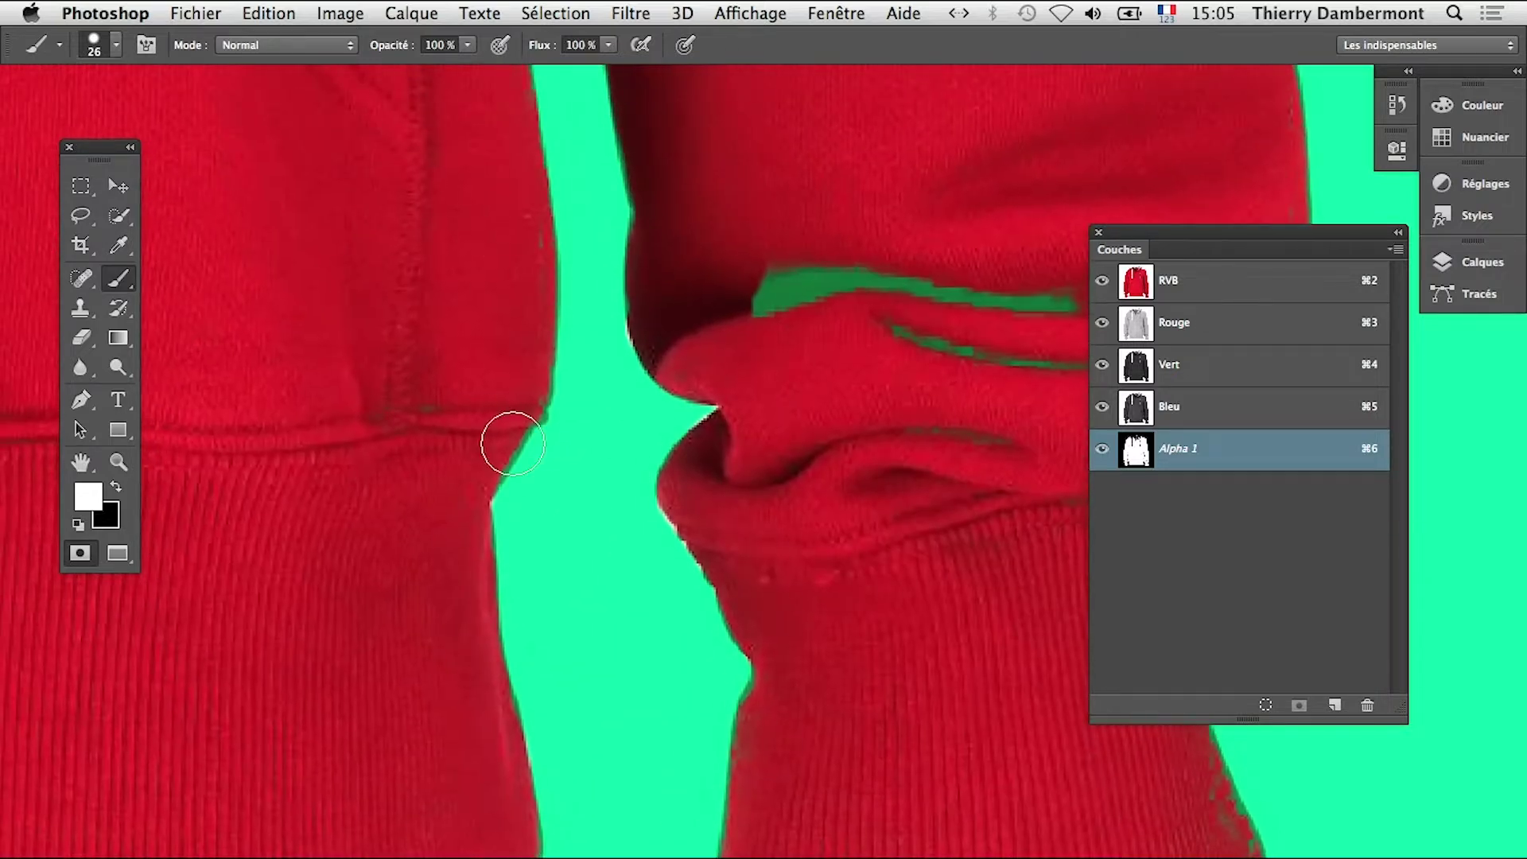
{"action": "scroll", "coordinate": [448, 373], "scroll_direction": "right", "scroll_amount": 5}
{"action": "scroll", "coordinate": [447, 373], "scroll_direction": "up", "scroll_amount": 2}
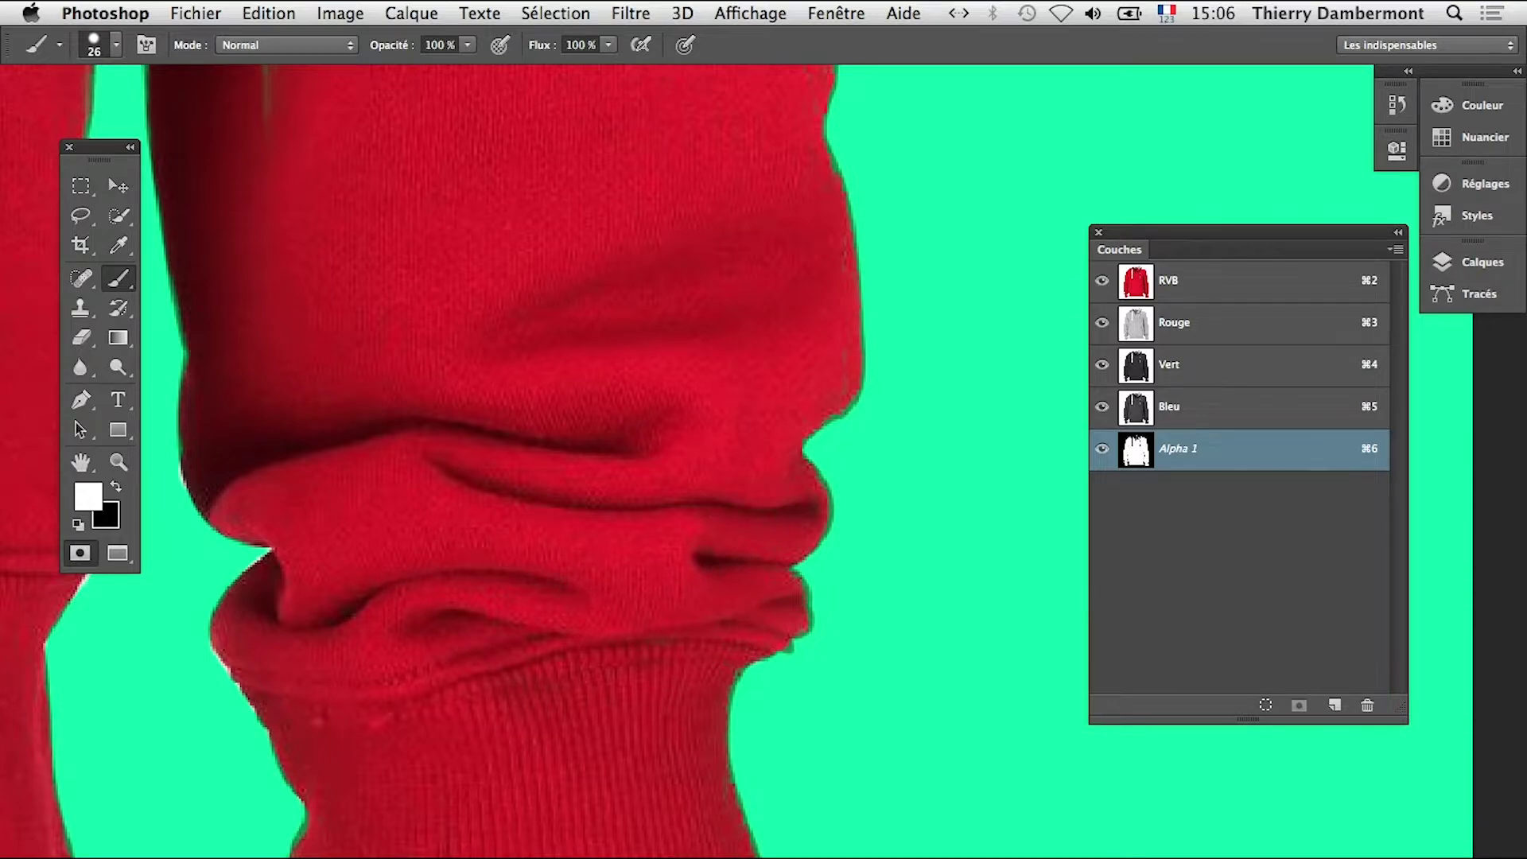
Paint white with 26 px and 53 px brushes up the remaining masked shadow between the hoodie's body and the badge sleeve
{"action": "scroll", "coordinate": [460, 573], "scroll_direction": "up", "scroll_amount": 5}
{"action": "scroll", "coordinate": [460, 573], "scroll_direction": "left", "scroll_amount": 2}
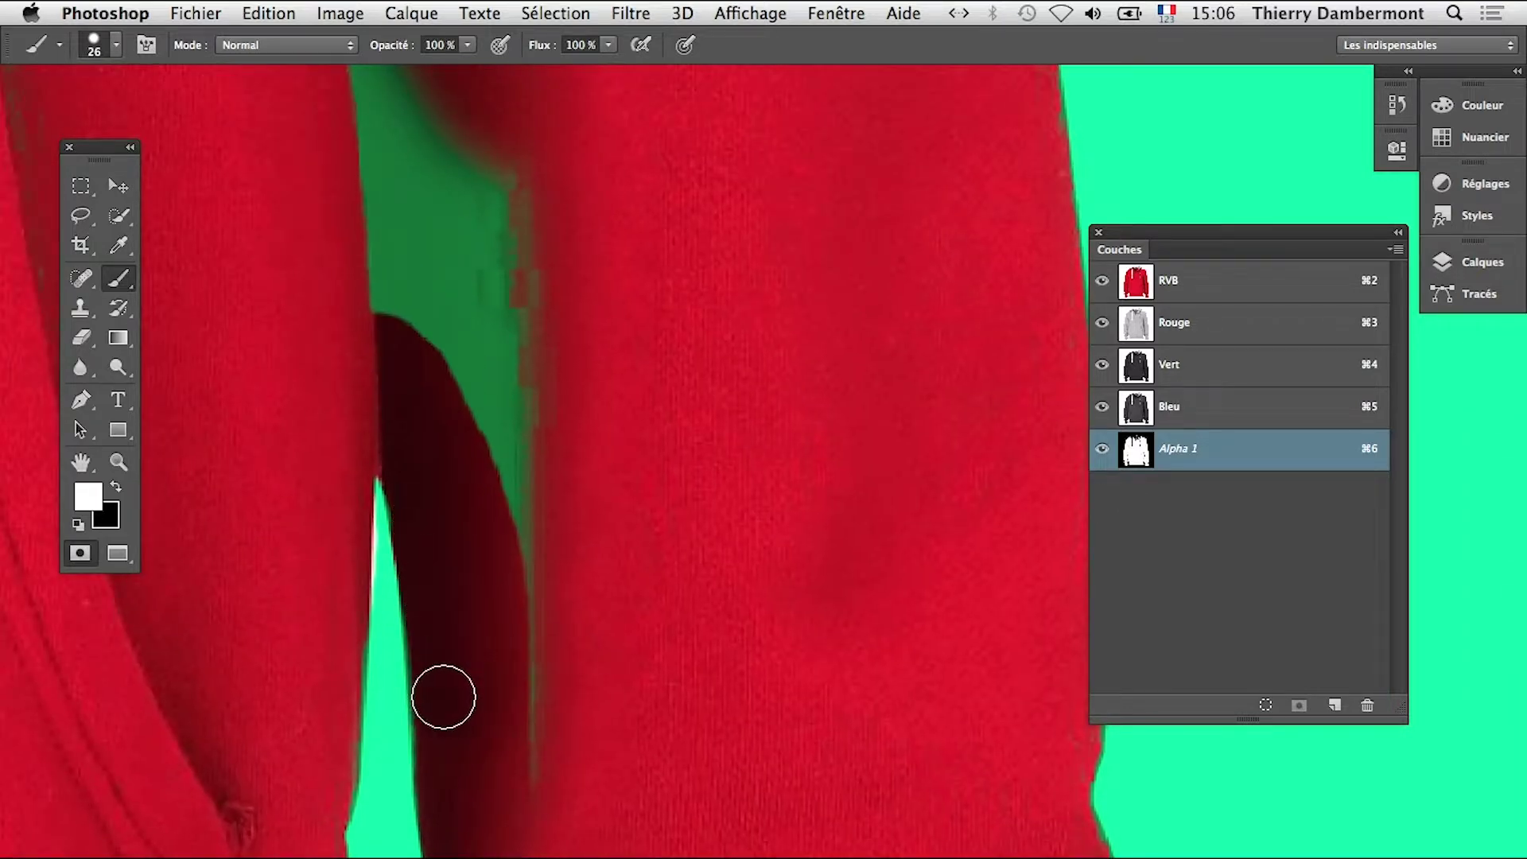
{"action": "left_click_drag", "start_coordinate": [444, 697], "coordinate": [506, 454]}
{"action": "left_click_drag", "start_coordinate": [626, 478], "coordinate": [660, 478]}
{"action": "left_click_drag", "start_coordinate": [489, 439], "coordinate": [377, 293]}
{"action": "scroll", "coordinate": [382, 294], "scroll_direction": "up", "scroll_amount": 3}
{"action": "left_click_drag", "start_coordinate": [515, 385], "coordinate": [464, 310]}
{"action": "scroll", "coordinate": [509, 341], "scroll_direction": "down", "scroll_amount": 3}
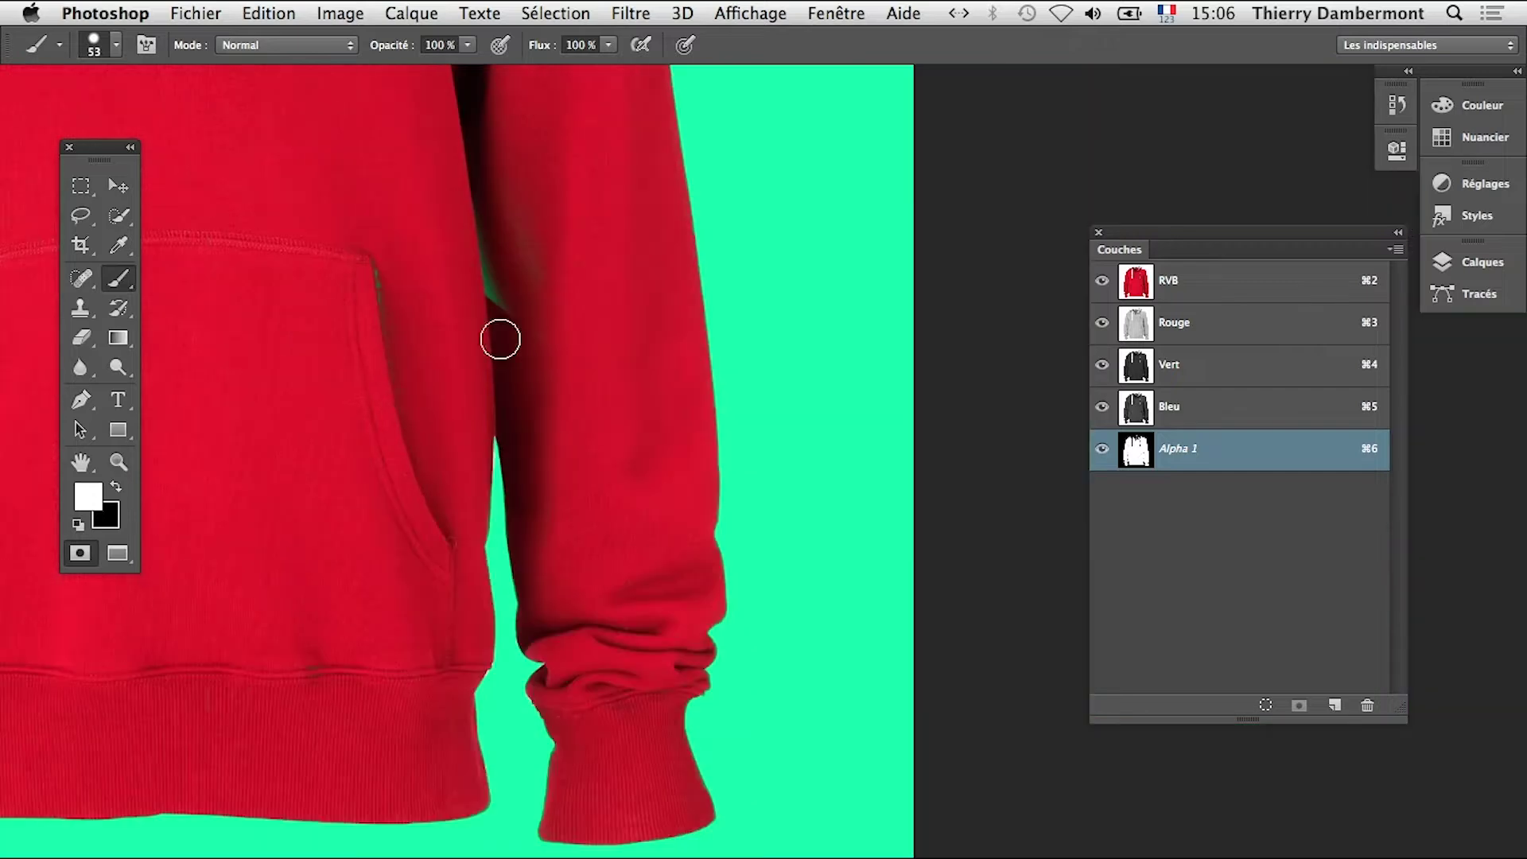
{"action": "left_click_drag", "start_coordinate": [521, 236], "coordinate": [634, 730]}
Reduce the brush diameter to 21 px for working near the masked badge on the sleeve's outer edge
{"action": "scroll", "coordinate": [891, 561], "scroll_direction": "up", "scroll_amount": 4}
{"action": "left_click_drag", "start_coordinate": [914, 586], "coordinate": [641, 600]}
{"action": "left_click_drag", "start_coordinate": [641, 599], "coordinate": [390, 601]}
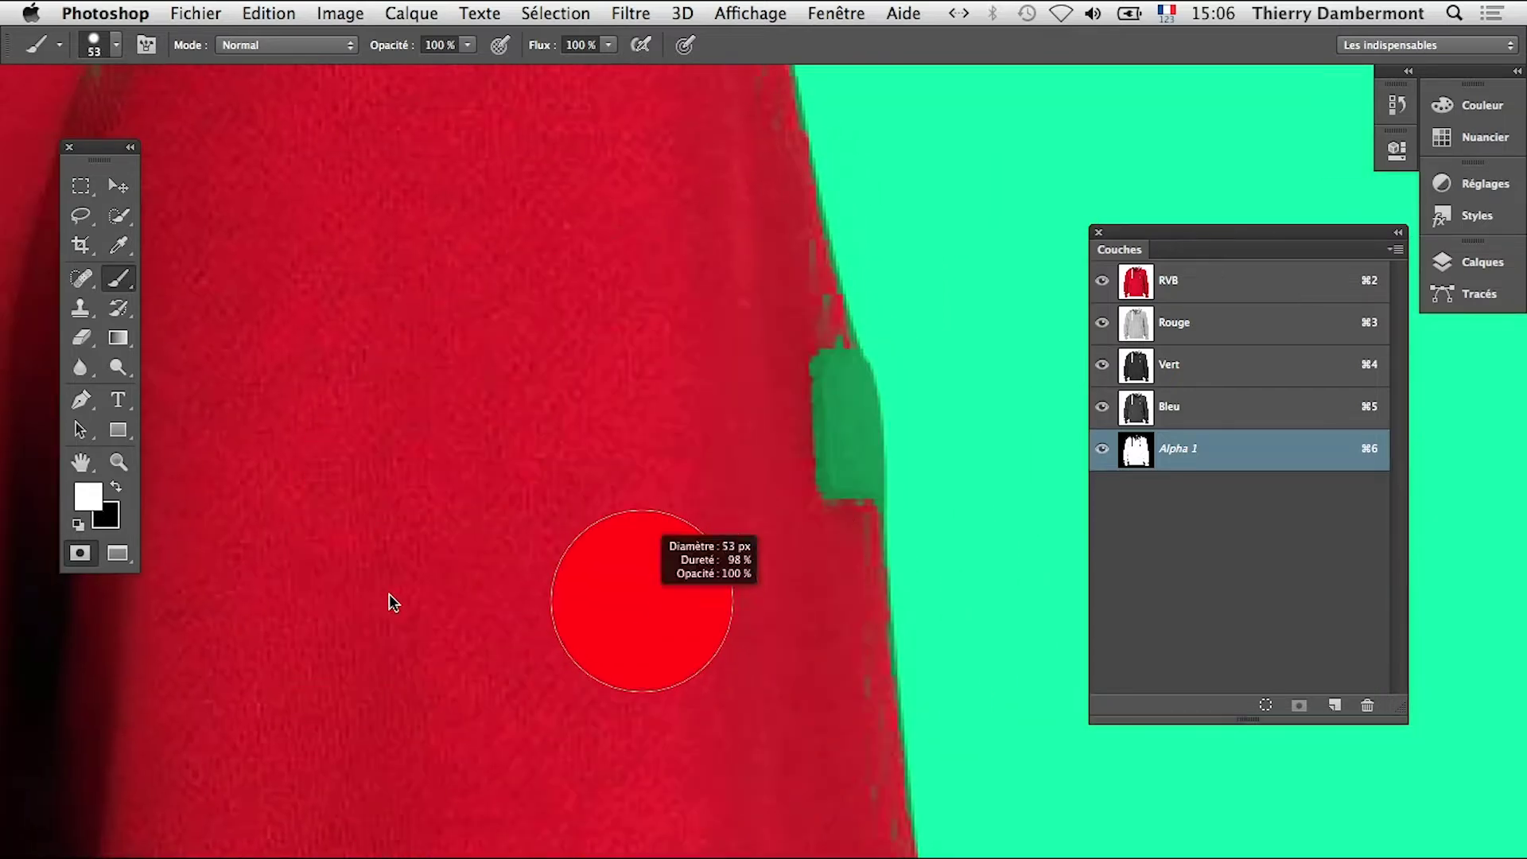
{"action": "left_click_drag", "start_coordinate": [768, 334], "coordinate": [722, 494]}
{"action": "left_click_drag", "start_coordinate": [618, 485], "coordinate": [576, 486]}
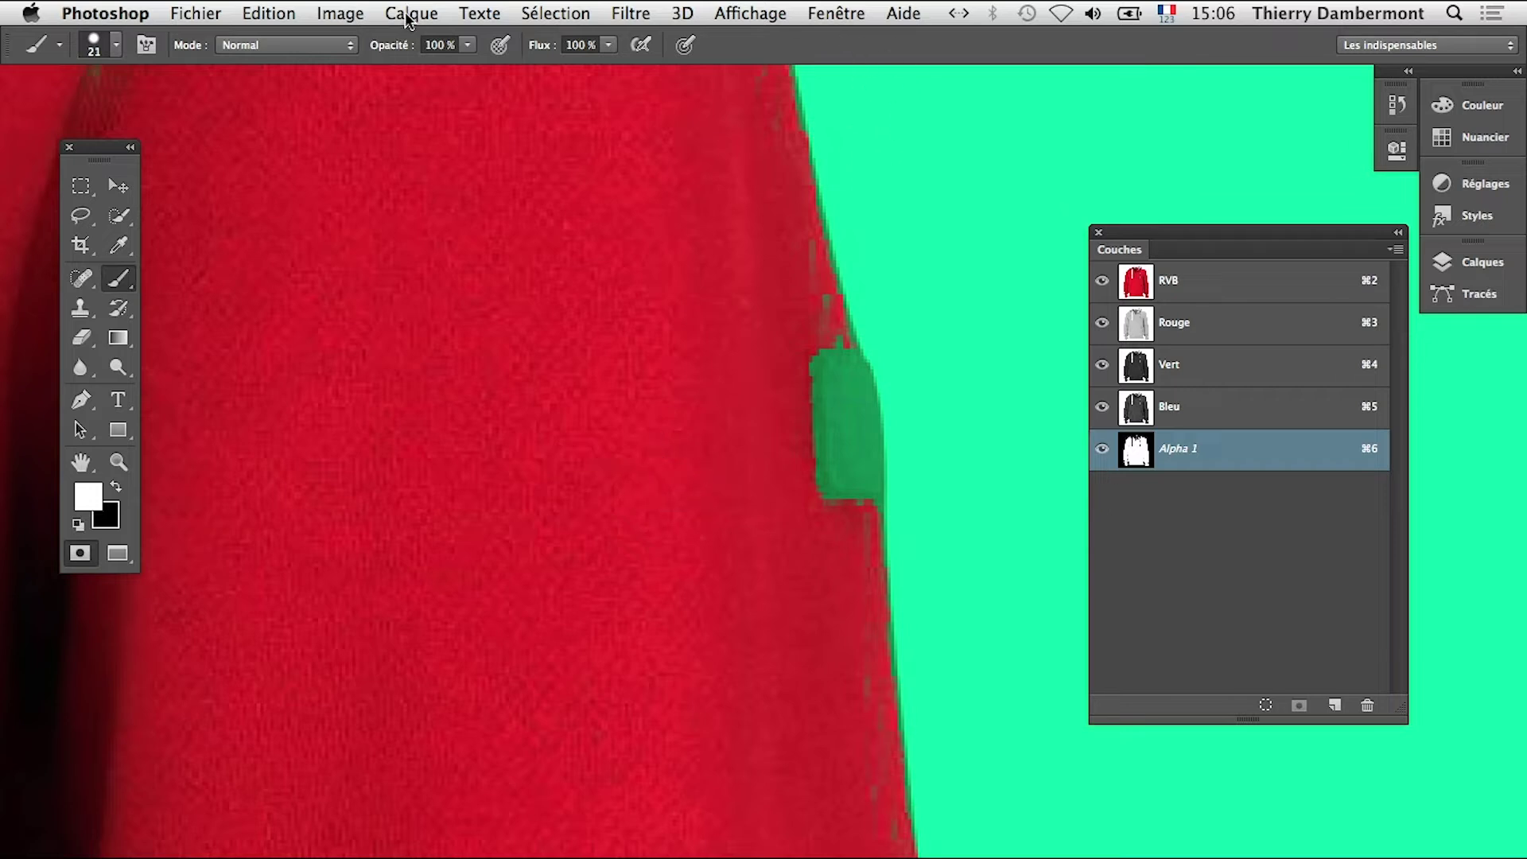
Review the size control options in the brush's Dynamique de forme settings, choose Désactivé and close the settings
{"action": "left_click", "coordinate": [146, 45]}
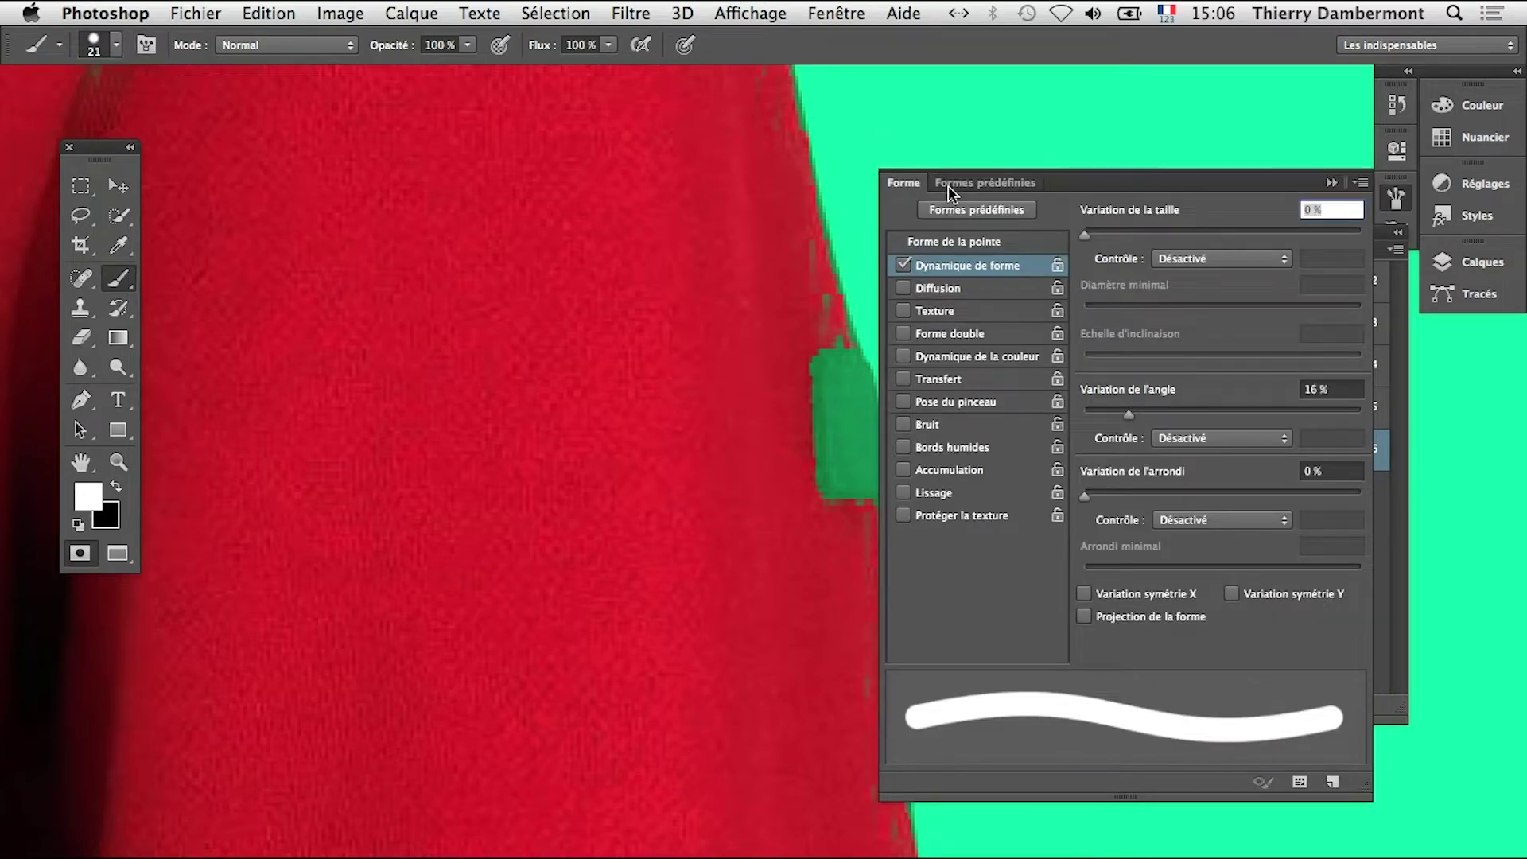
{"action": "left_click_drag", "start_coordinate": [897, 185], "coordinate": [460, 178]}
{"action": "left_click", "coordinate": [1331, 183]}
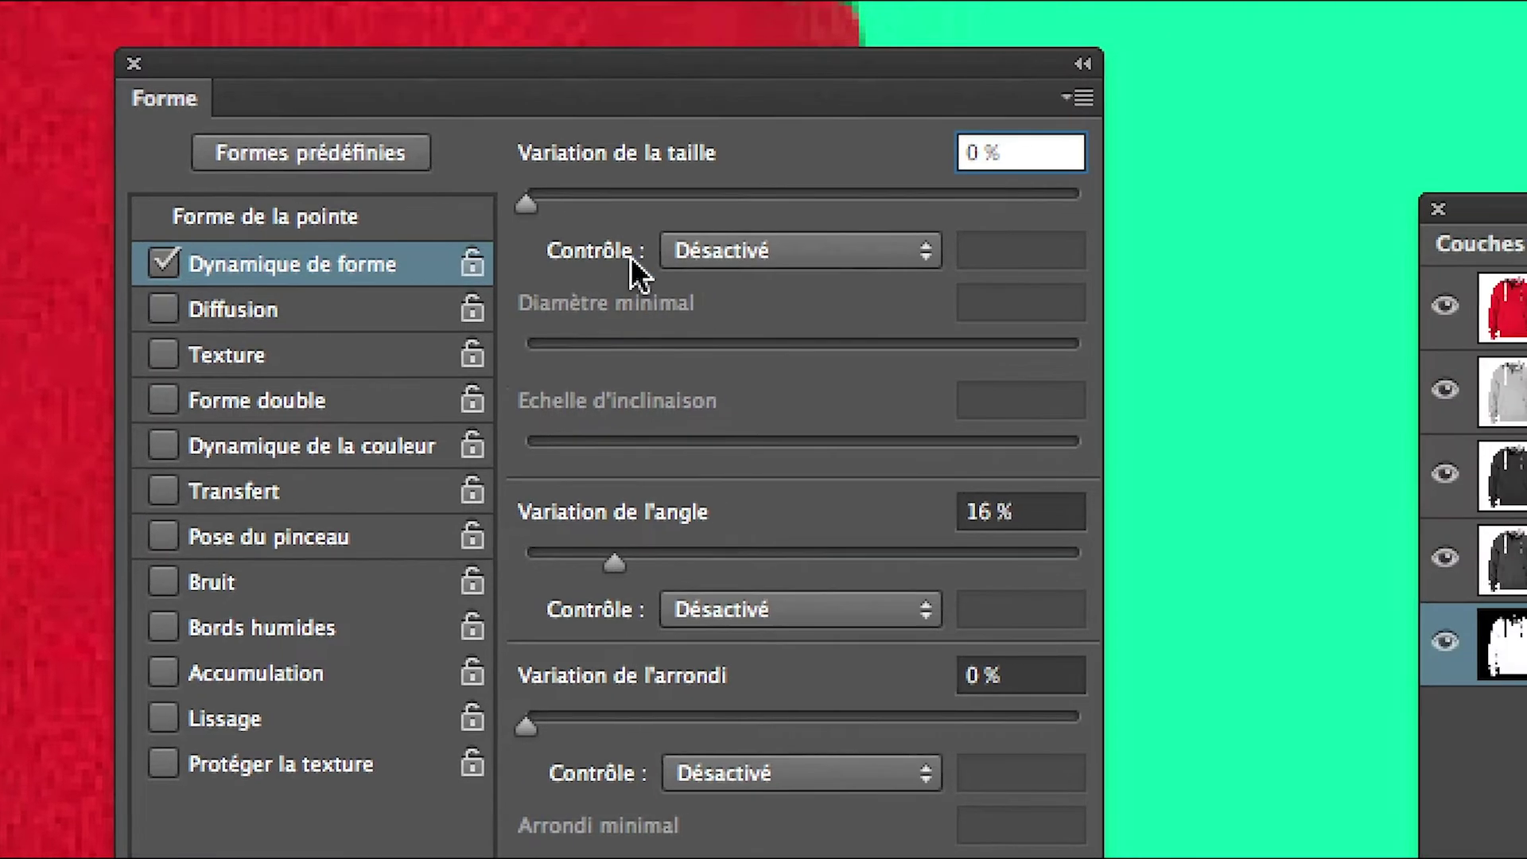
{"action": "left_click", "coordinate": [811, 243]}
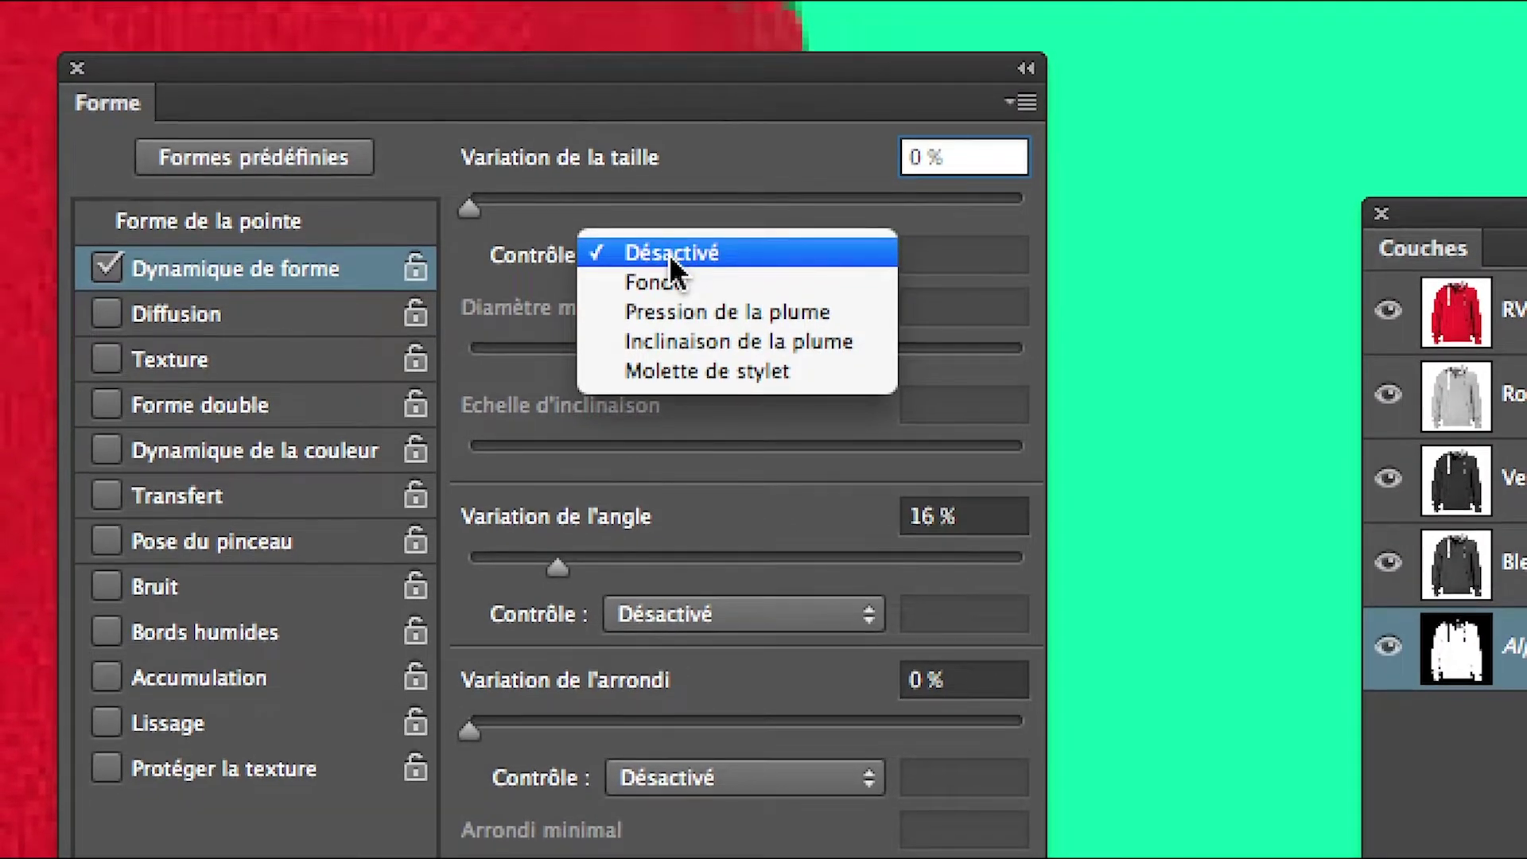
{"action": "left_click", "coordinate": [632, 257]}
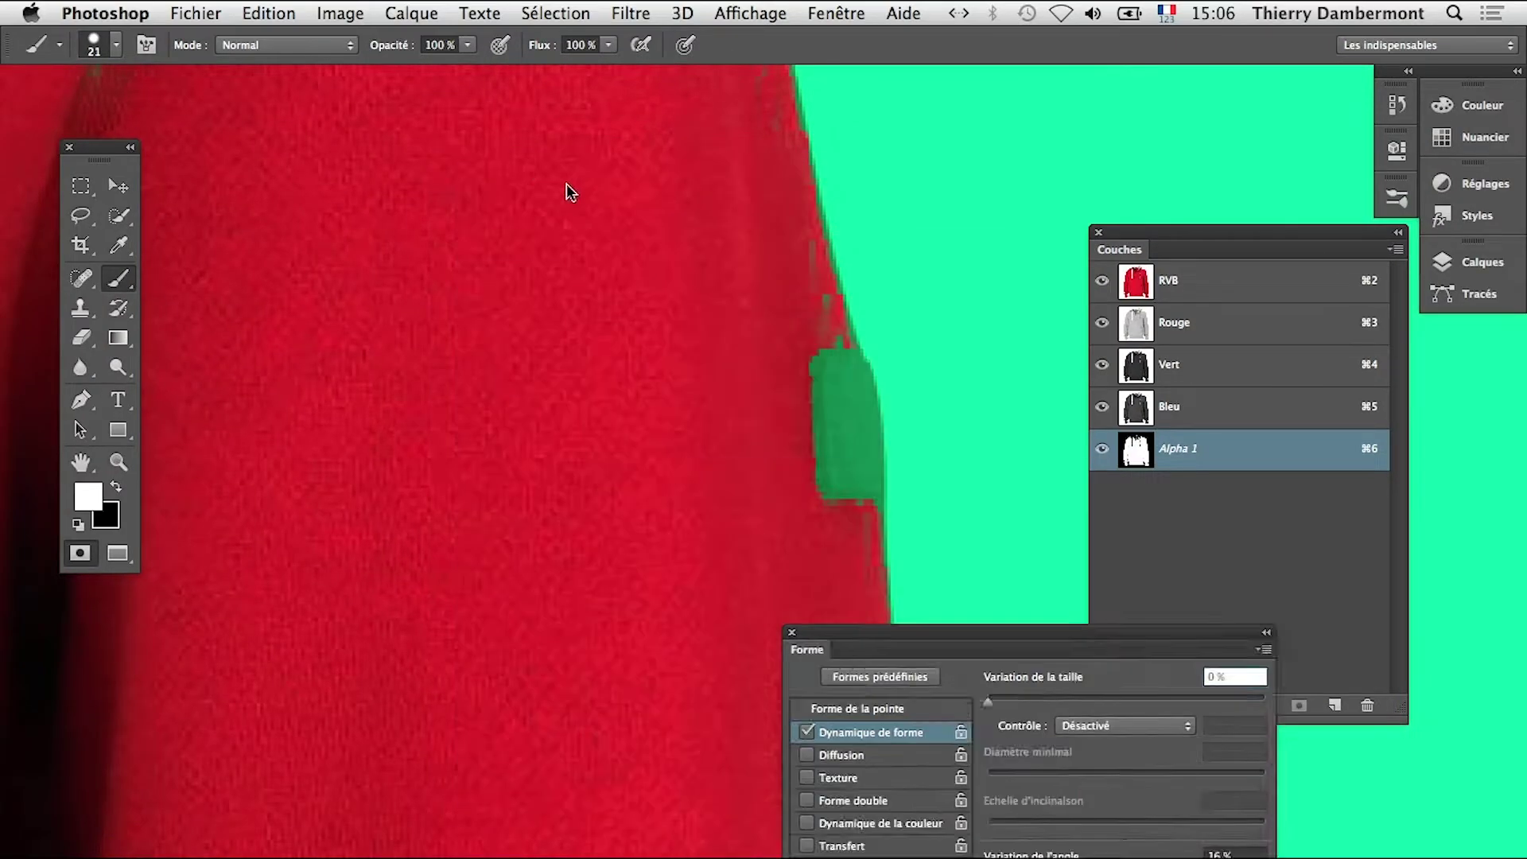
{"action": "key", "text": "F5"}
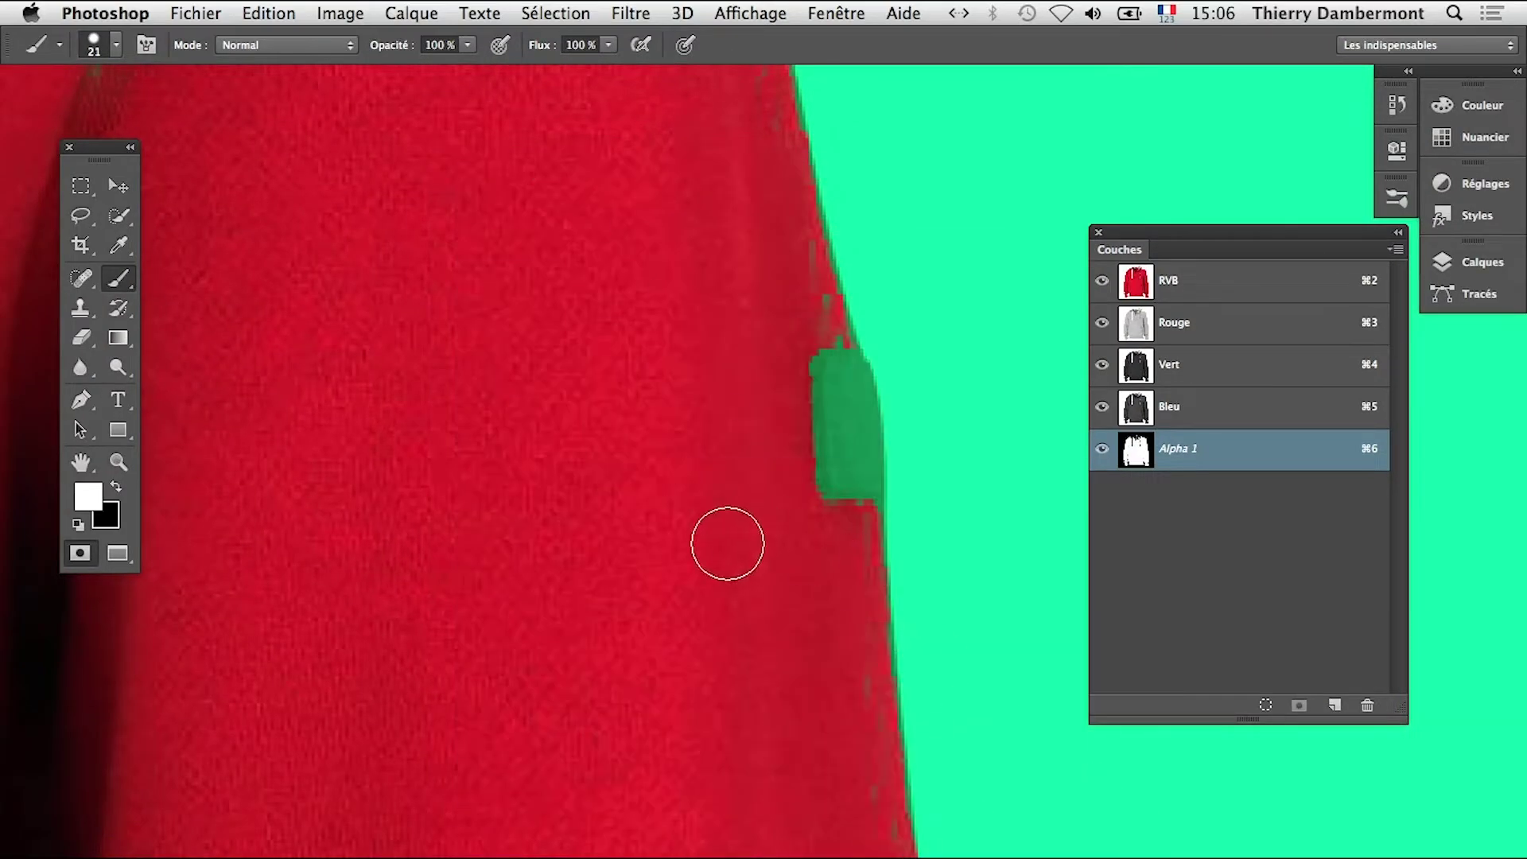
Paint white with a 24 px brush over the masked cuff edges and inner shadow of the sleeve without the badge
{"action": "key", "text": "super+minus"}
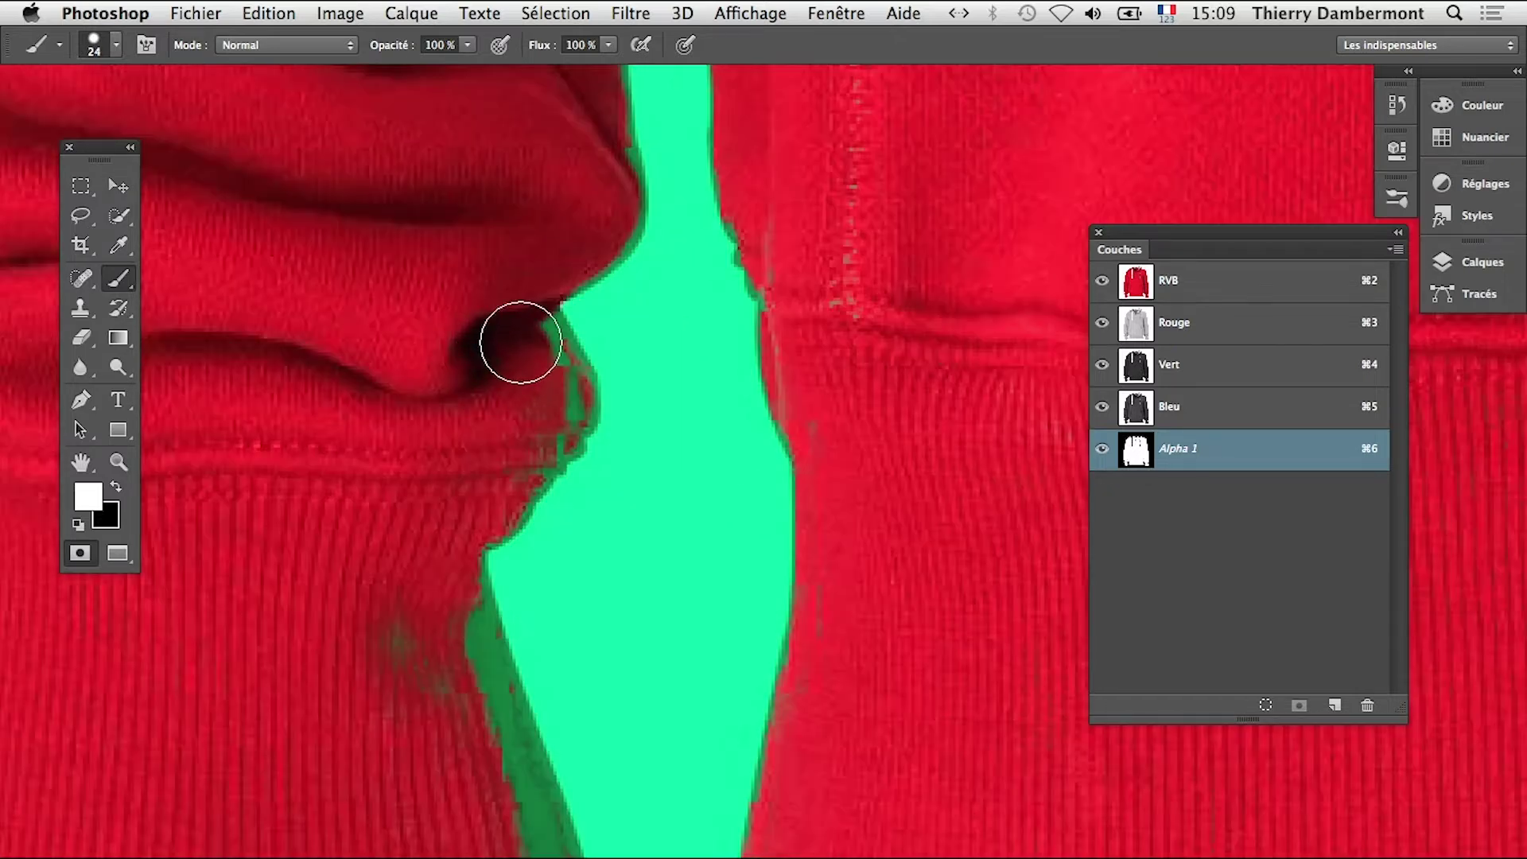
{"action": "mouse_move", "coordinate": [518, 341]}
{"action": "left_mouse_down"}
{"action": "mouse_move", "coordinate": [509, 491]}
{"action": "mouse_move", "coordinate": [431, 619]}
{"action": "mouse_move", "coordinate": [485, 804]}
{"action": "left_mouse_up"}
{"action": "left_click_drag", "start_coordinate": [541, 851], "coordinate": [477, 671]}
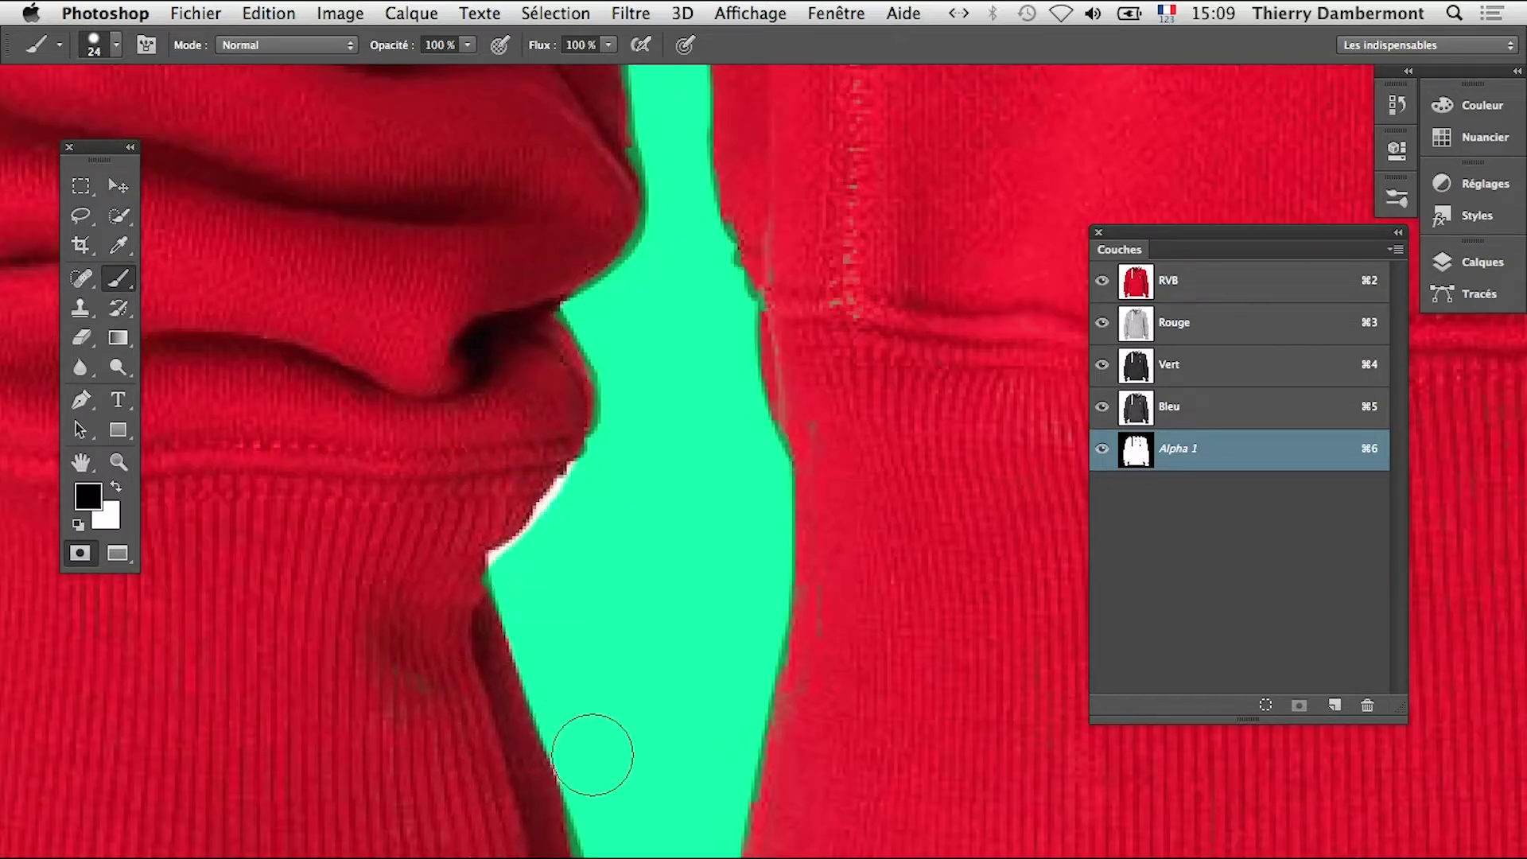
{"action": "key", "text": "super+minus"}
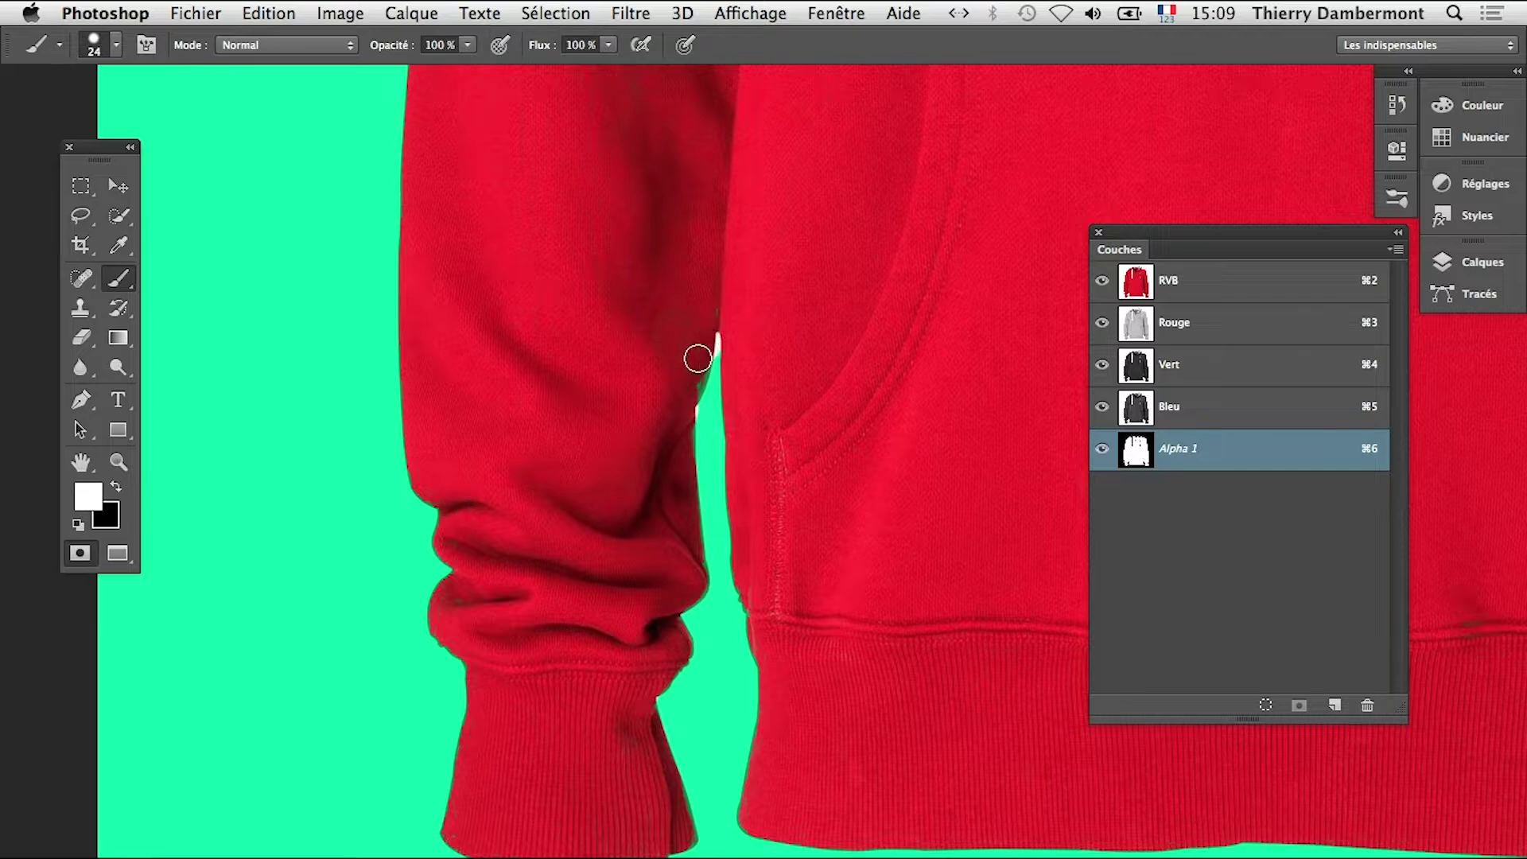
{"action": "left_click", "coordinate": [704, 380], "text": "super"}
{"action": "left_click_drag", "start_coordinate": [695, 307], "coordinate": [705, 215]}
Check the whole hoodie mask for remaining gaps, first with the green overlay and then with the Alpha 1 channel displayed alone
{"action": "left_click", "coordinate": [566, 510], "text": "alt+super"}
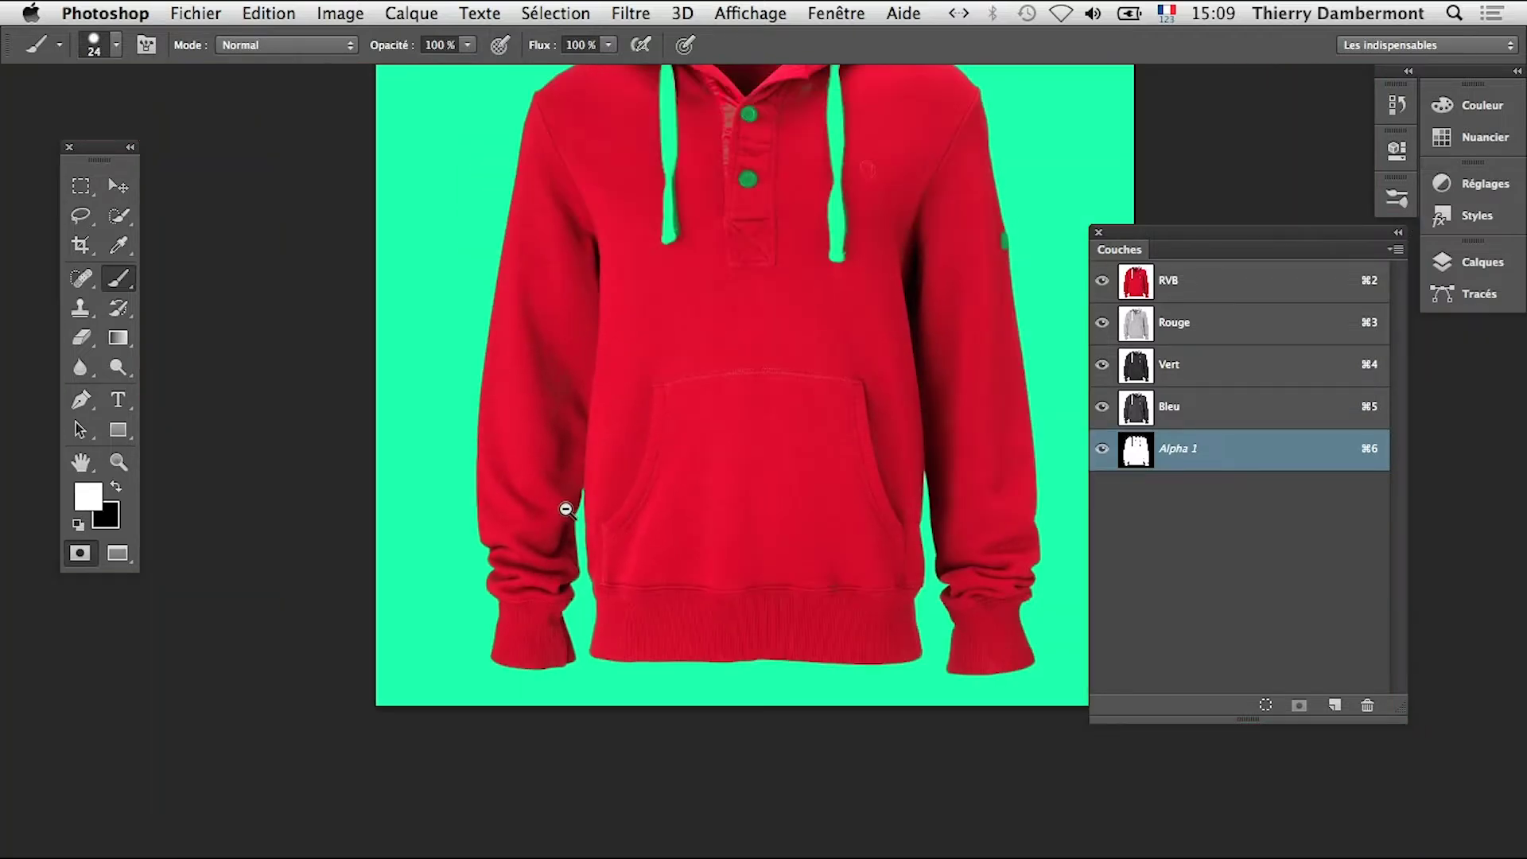
{"action": "left_click", "coordinate": [566, 510], "text": "alt+super"}
{"action": "left_click_drag", "start_coordinate": [677, 370], "coordinate": [699, 420]}
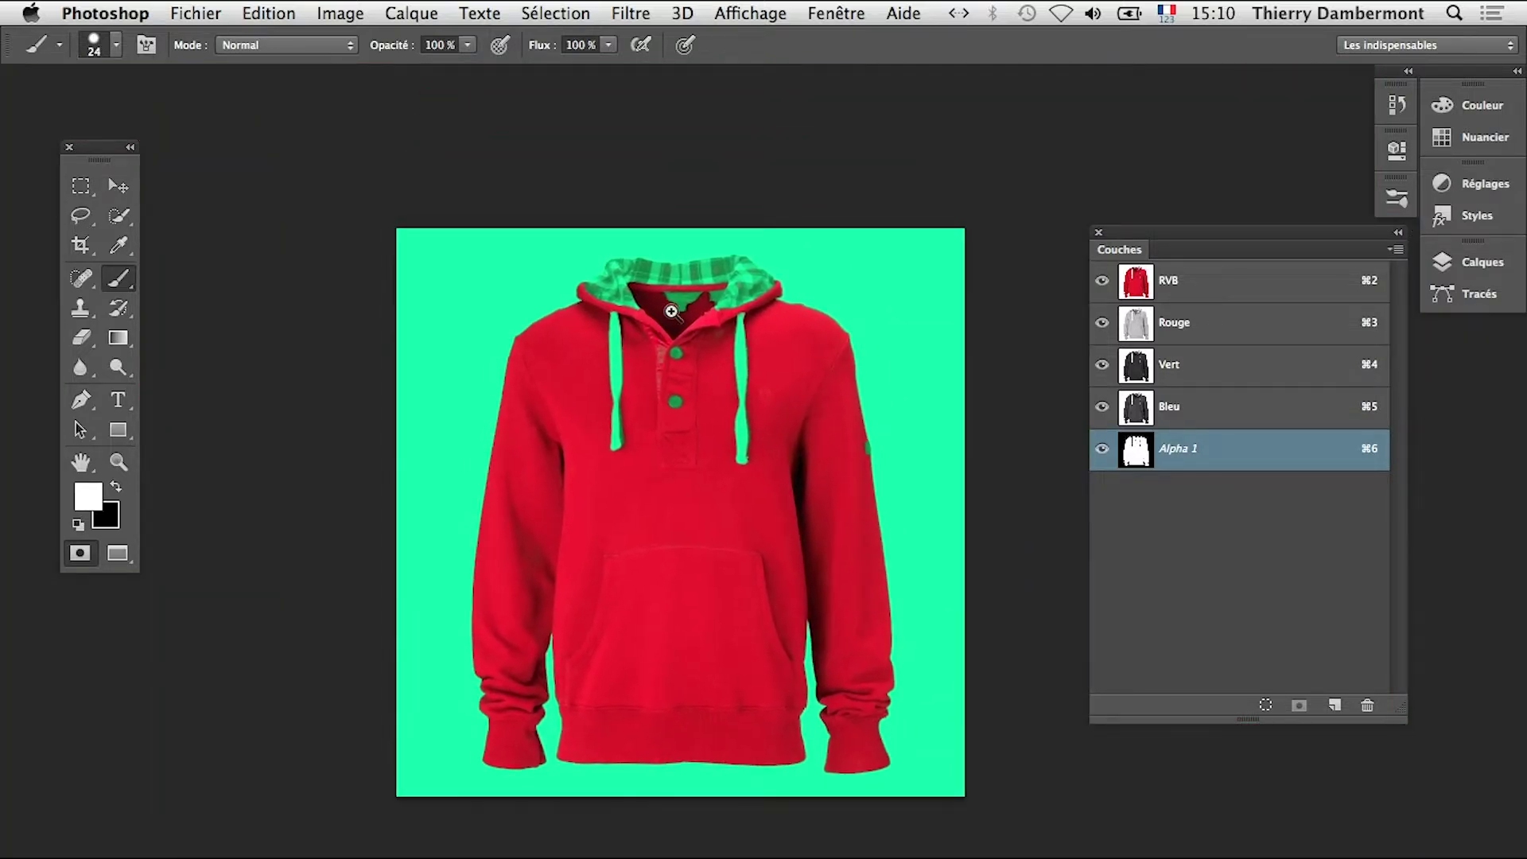
{"action": "left_click", "coordinate": [669, 382], "text": "super"}
{"action": "mouse_move", "coordinate": [642, 343]}
{"action": "left_mouse_down"}
{"action": "mouse_move", "coordinate": [642, 420]}
{"action": "mouse_move", "coordinate": [637, 340]}
{"action": "left_mouse_up"}
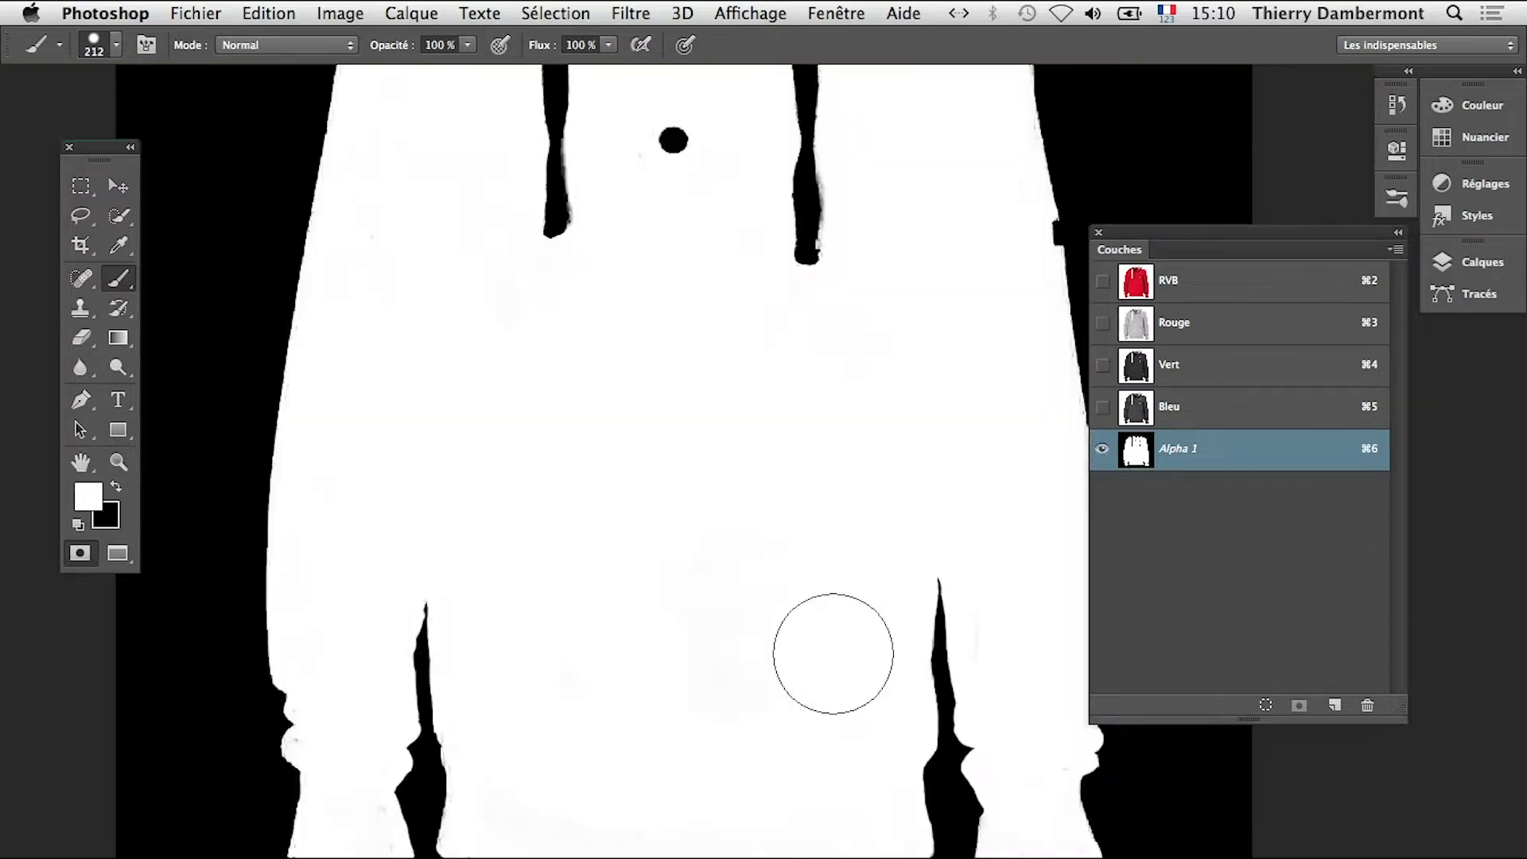
{"action": "left_click", "coordinate": [833, 650], "text": "alt+super"}
{"action": "left_click", "coordinate": [832, 650], "text": "alt+super"}
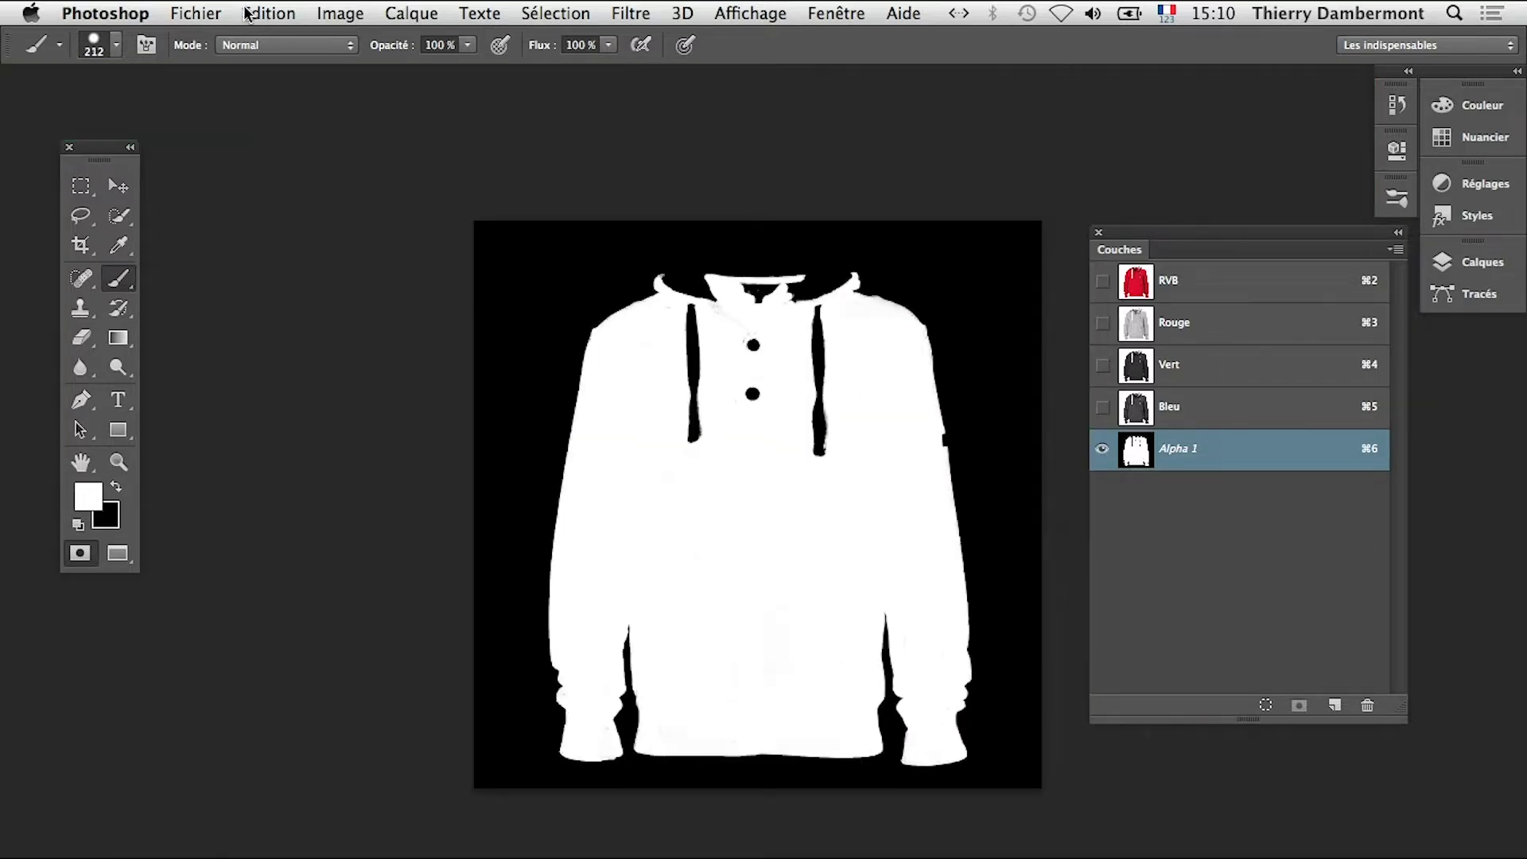
Save the document in Photoshop format as I_135571998_50_20100319.psd with Couches alpha enabled
{"action": "left_click", "coordinate": [195, 14]}
{"action": "left_click", "coordinate": [650, 348]}
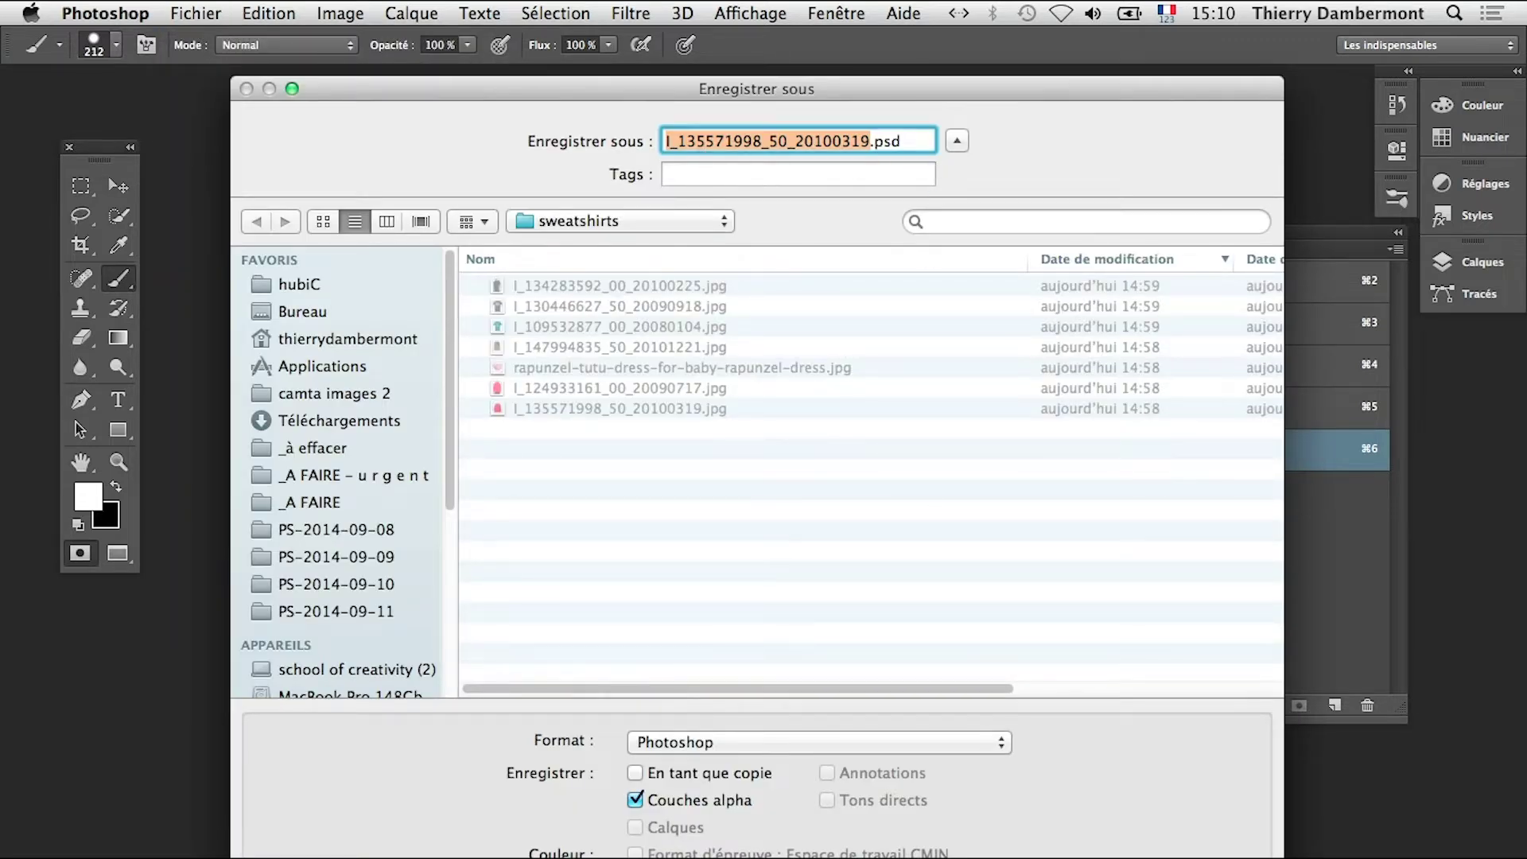
{"action": "key", "text": "Return"}
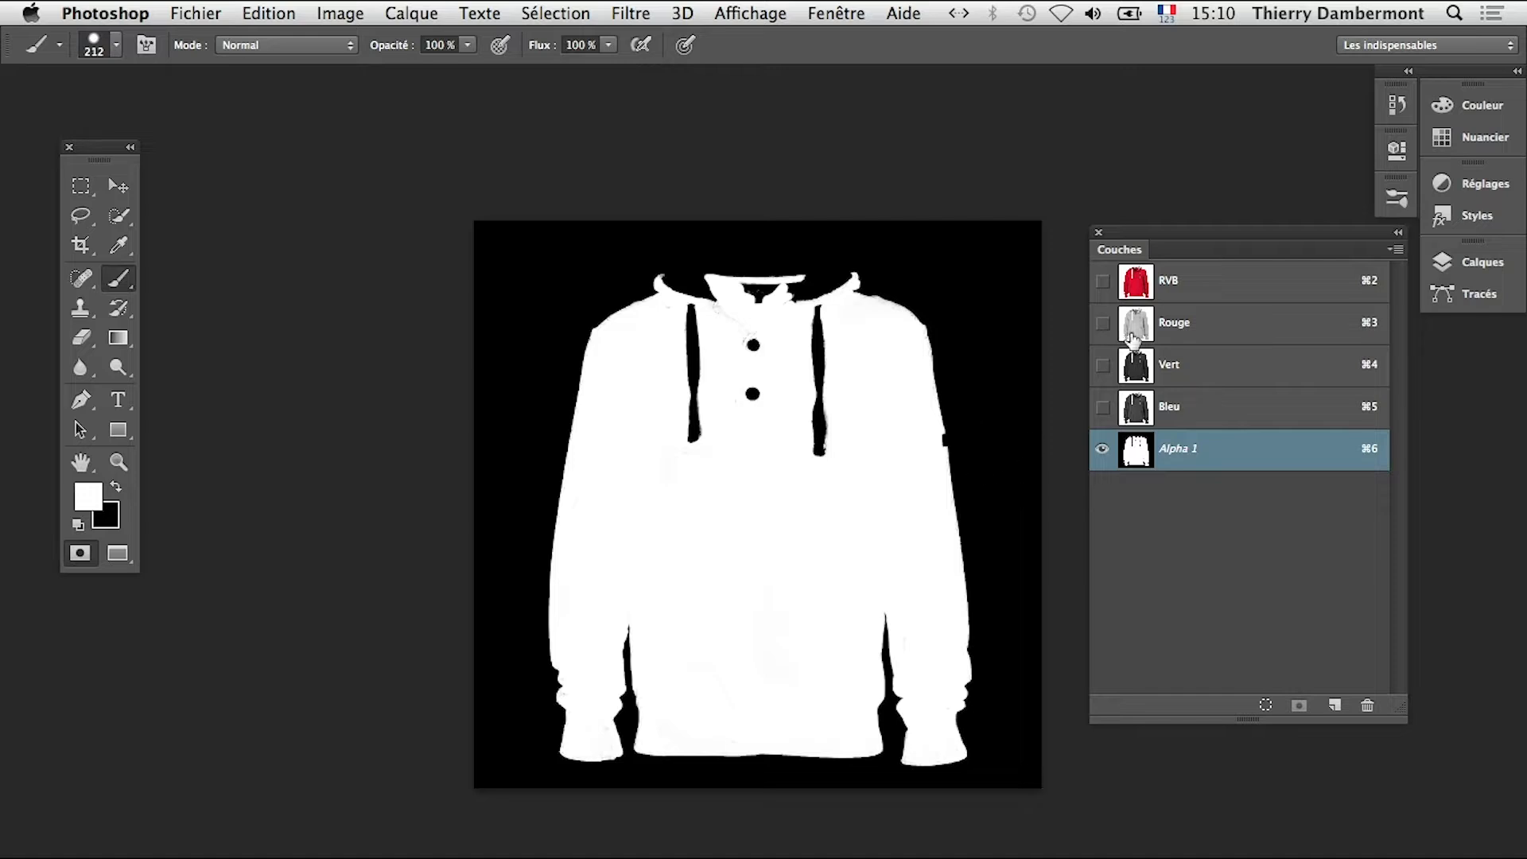
Load the Alpha 1 channel as a selection on the RVB composite image and leave Mode Masque
{"action": "left_click", "coordinate": [1188, 291]}
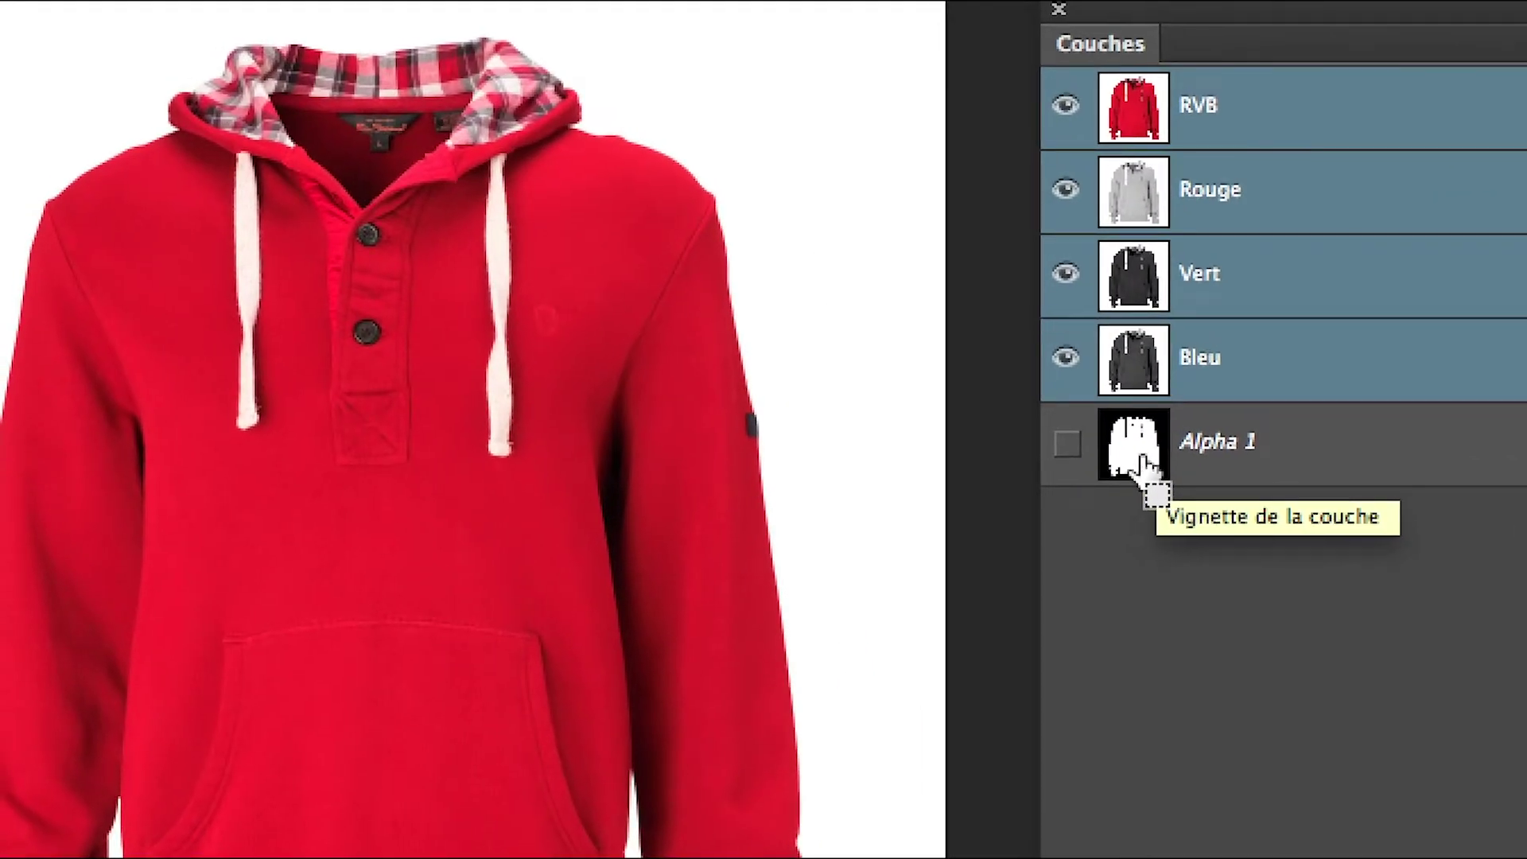
{"action": "left_click", "coordinate": [1139, 465], "text": "ctrl"}
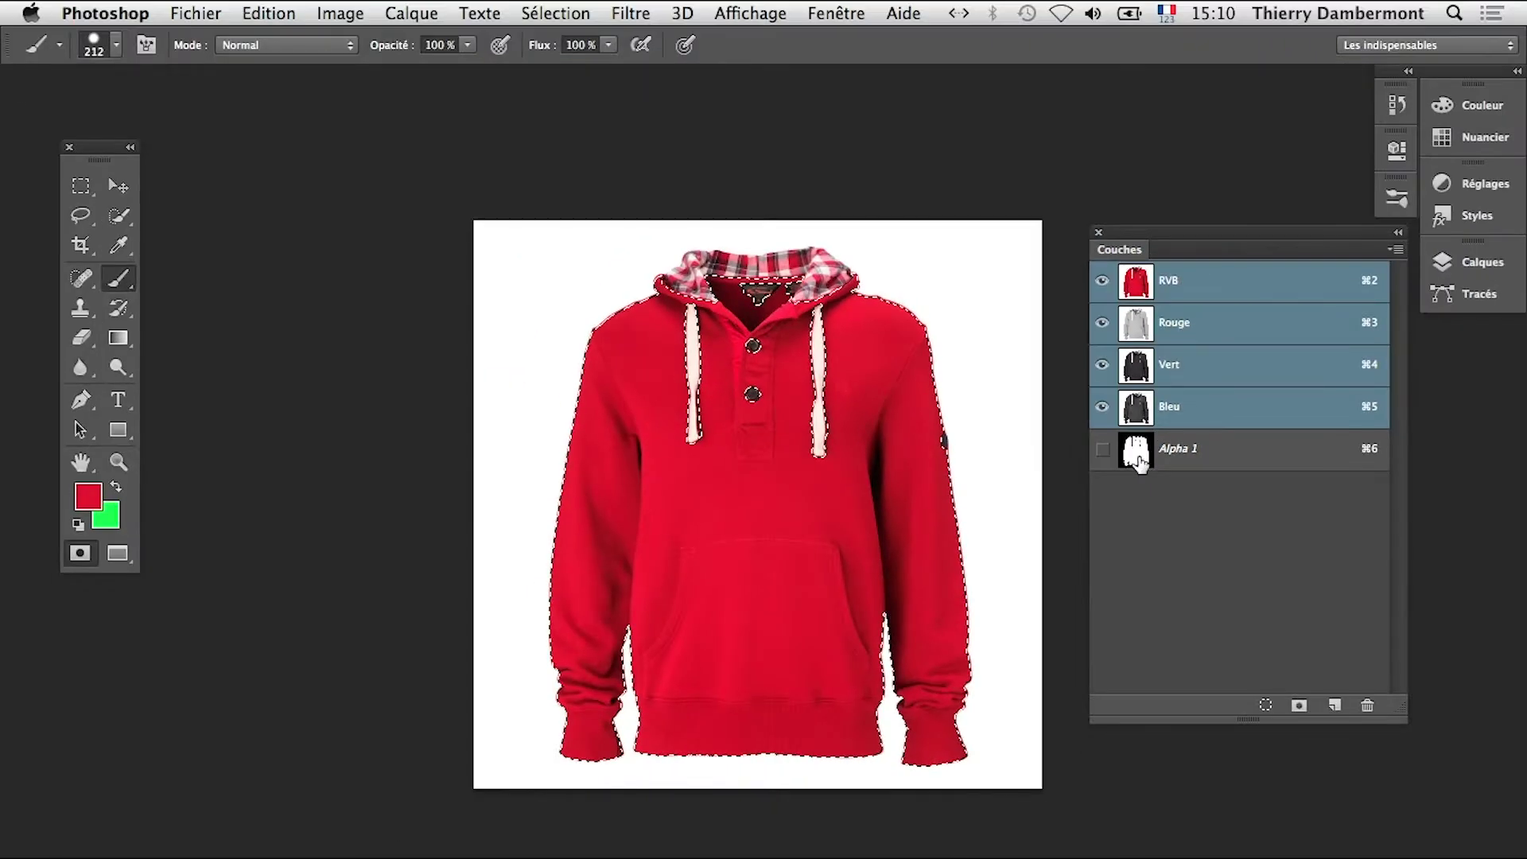
{"action": "left_click", "coordinate": [955, 525], "text": "ctrl+alt"}
{"action": "left_click_drag", "start_coordinate": [925, 528], "coordinate": [813, 507]}
{"action": "left_click", "coordinate": [83, 556]}
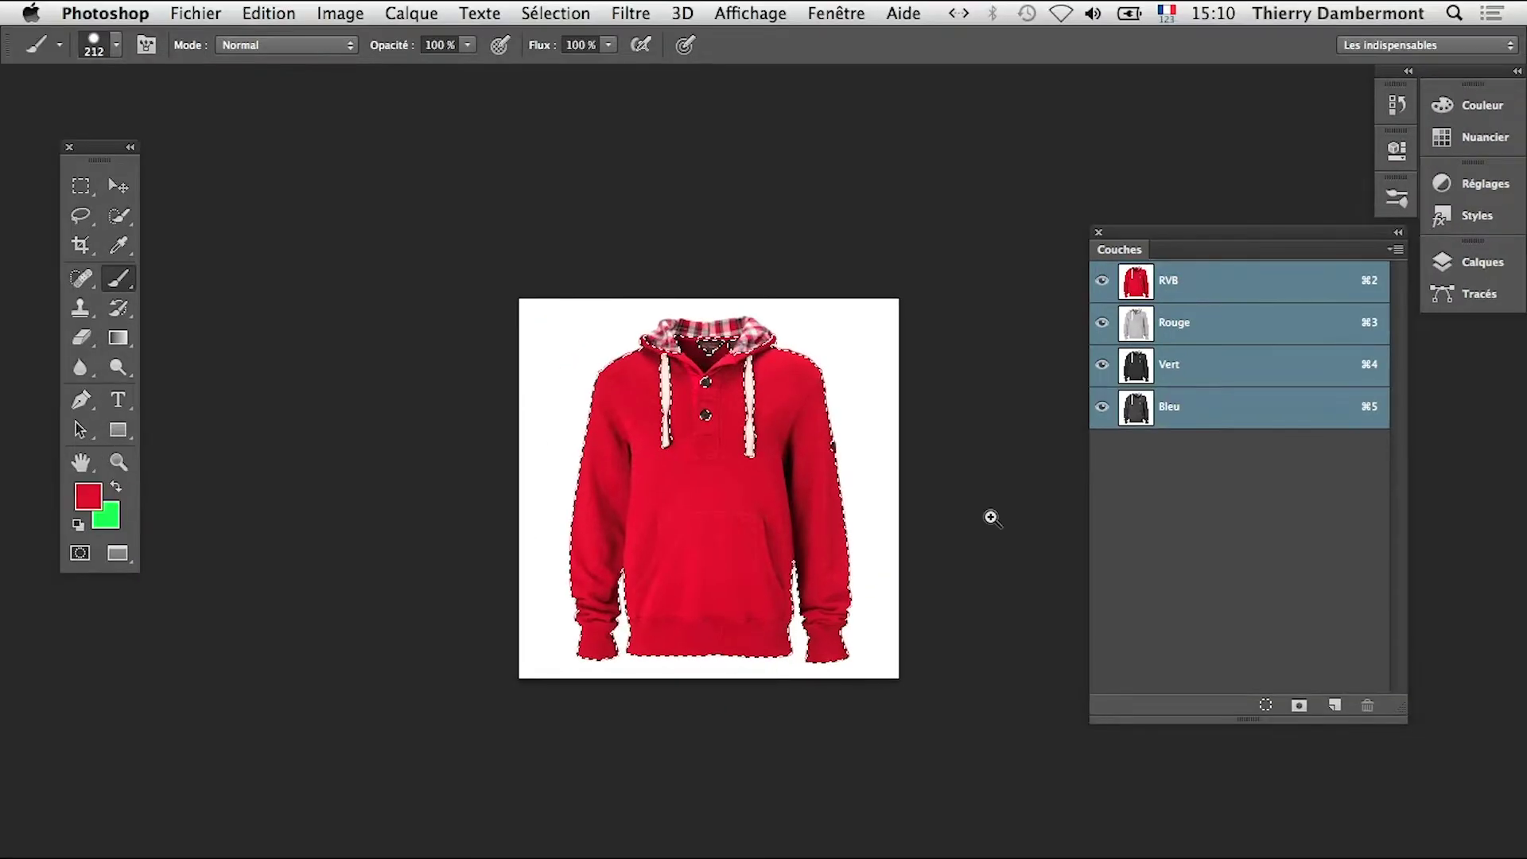
{"action": "left_click", "coordinate": [615, 452]}
{"action": "left_click", "coordinate": [780, 462], "text": "alt"}
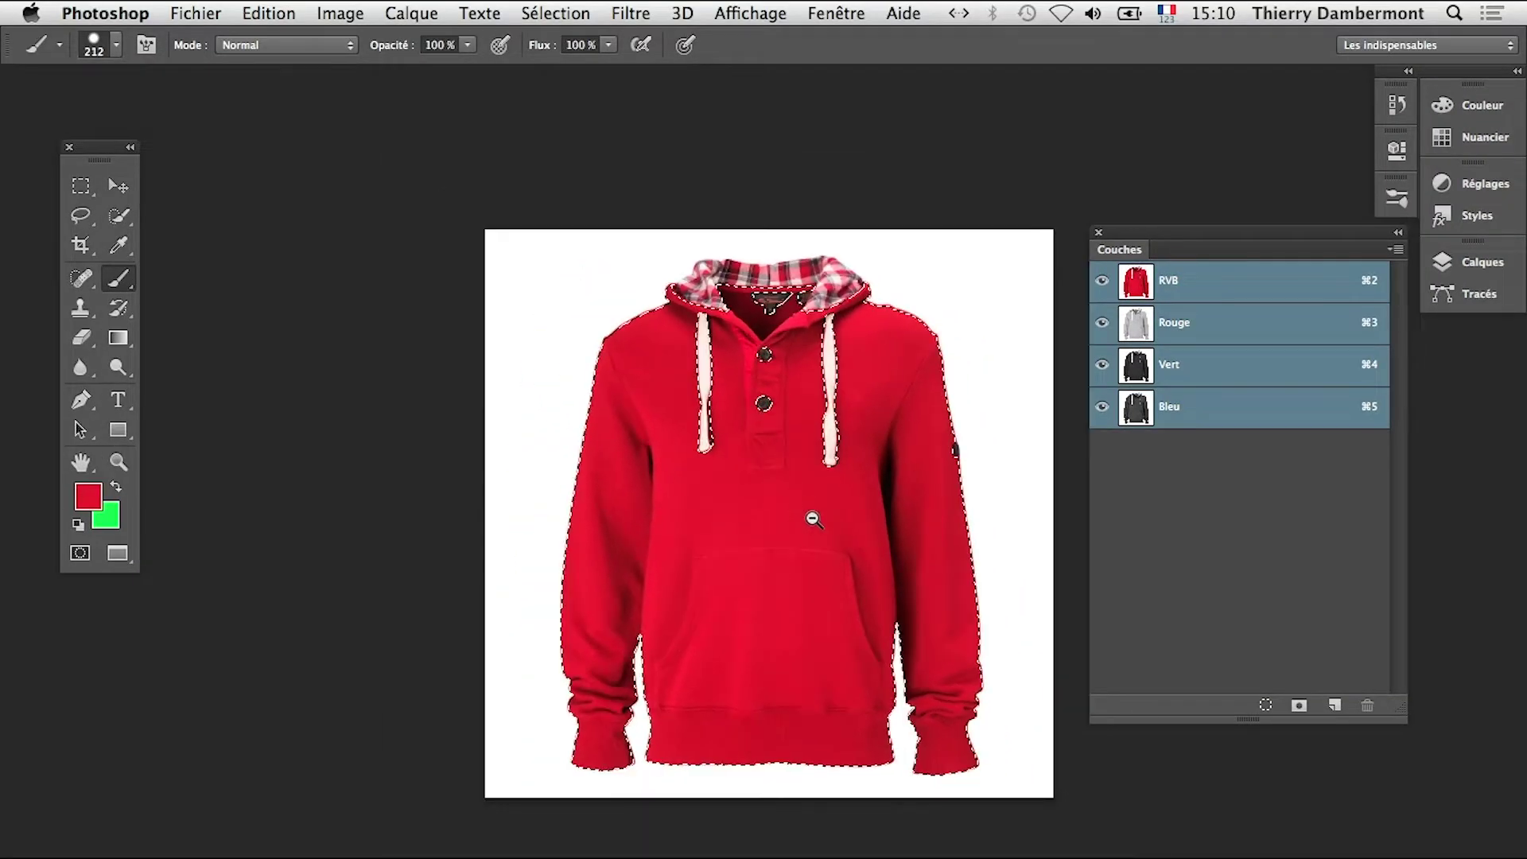
Leave the full-screen display and move the hoodie's floating window aside to make room for the other document
{"action": "key", "text": "f"}
{"action": "key", "text": "f"}
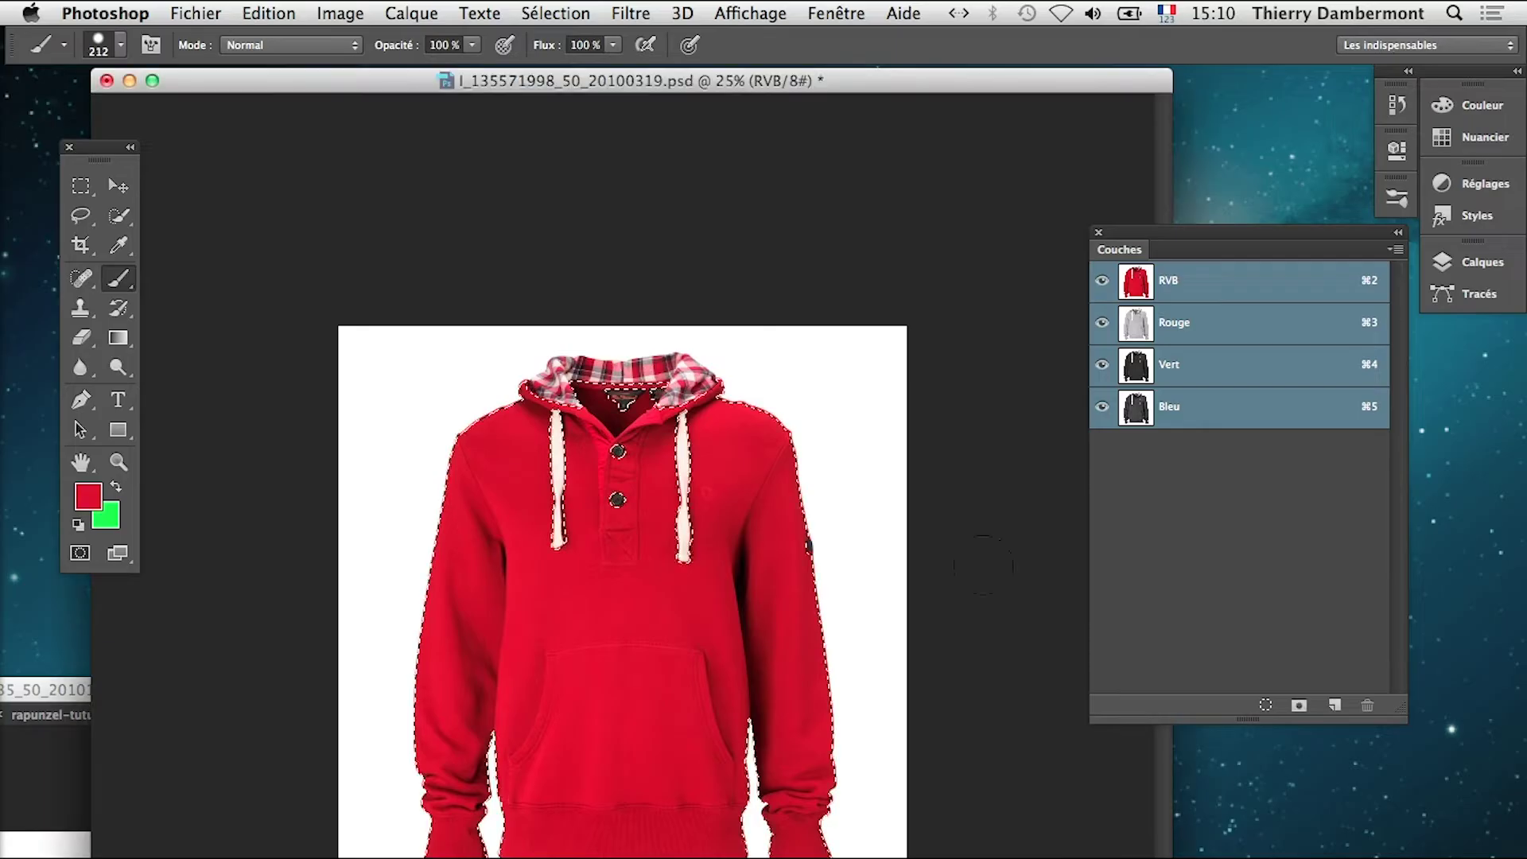
{"action": "left_click", "coordinate": [152, 80]}
{"action": "left_click_drag", "start_coordinate": [307, 86], "coordinate": [810, 105]}
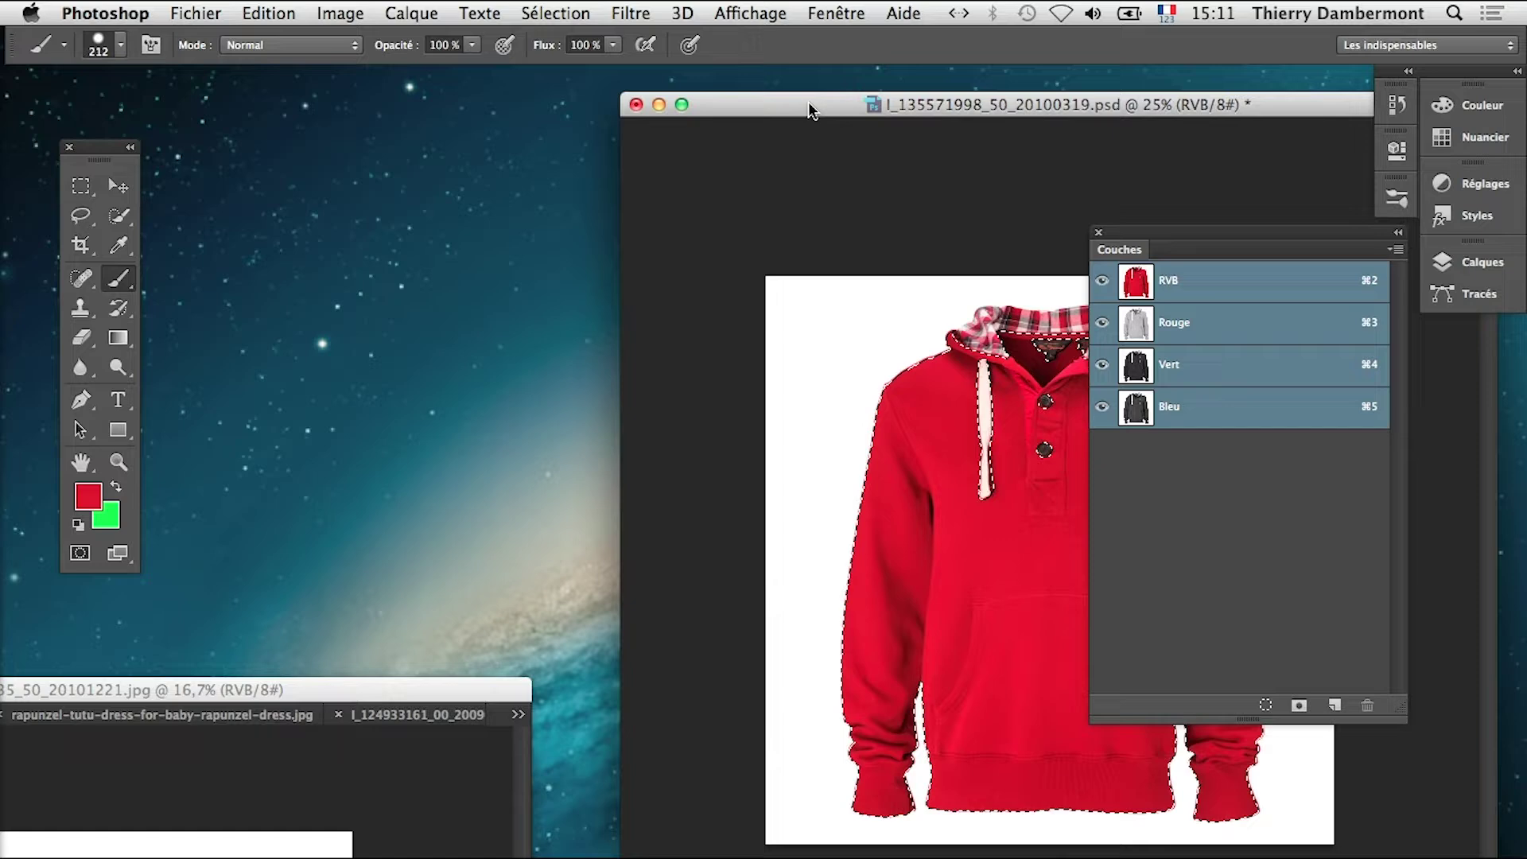
Position the brown sweater's window beside the hoodie's, narrow it and zoom its image out to 12.5%
{"action": "left_click", "coordinate": [336, 692]}
{"action": "left_click_drag", "start_coordinate": [400, 692], "coordinate": [560, 97]}
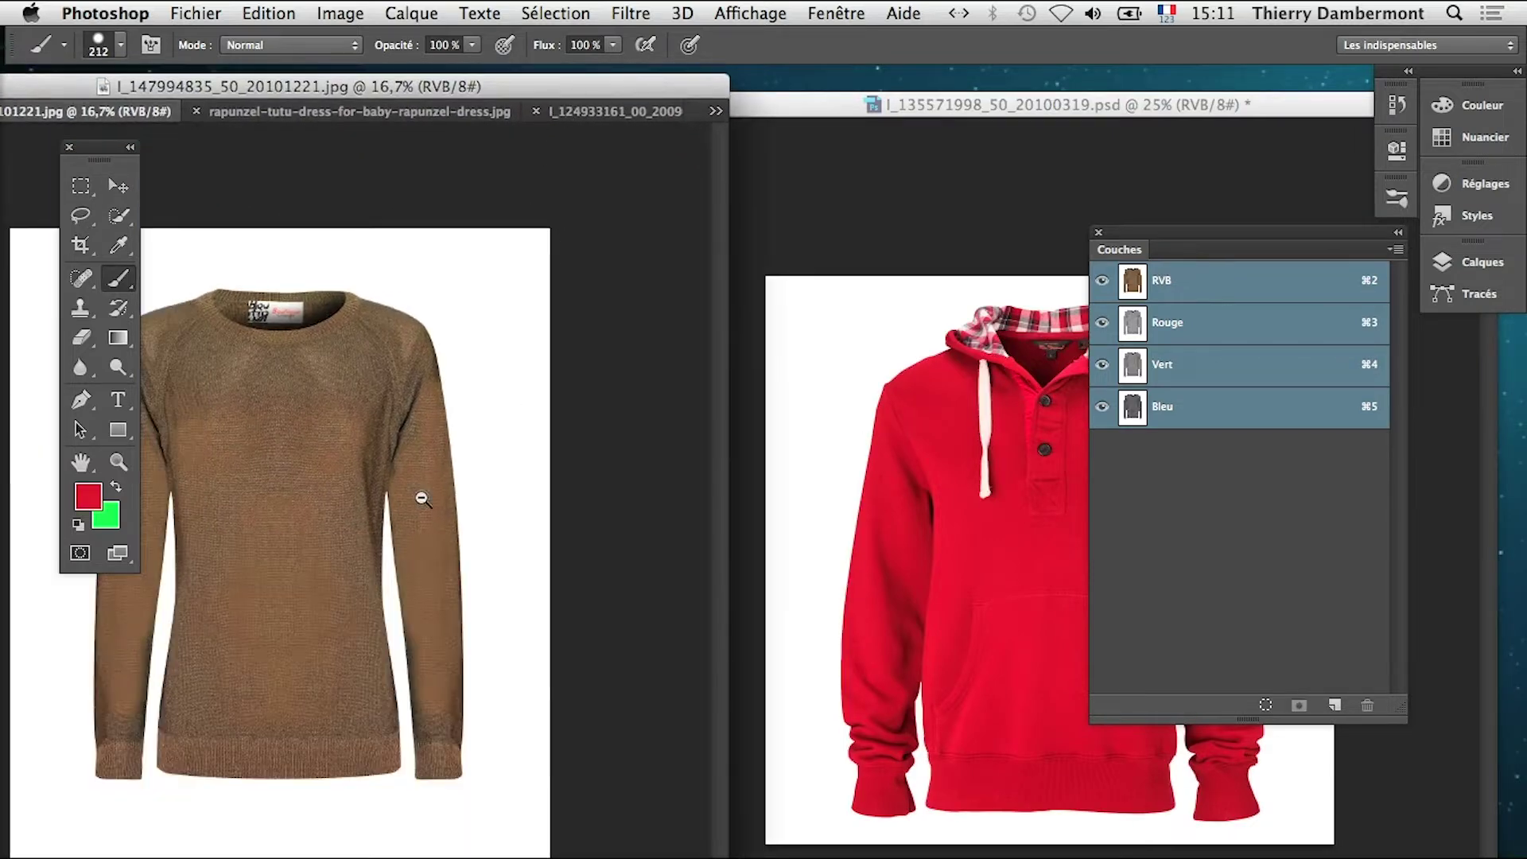
{"action": "key", "text": "super+minus"}
{"action": "left_click_drag", "start_coordinate": [447, 88], "coordinate": [460, 94]}
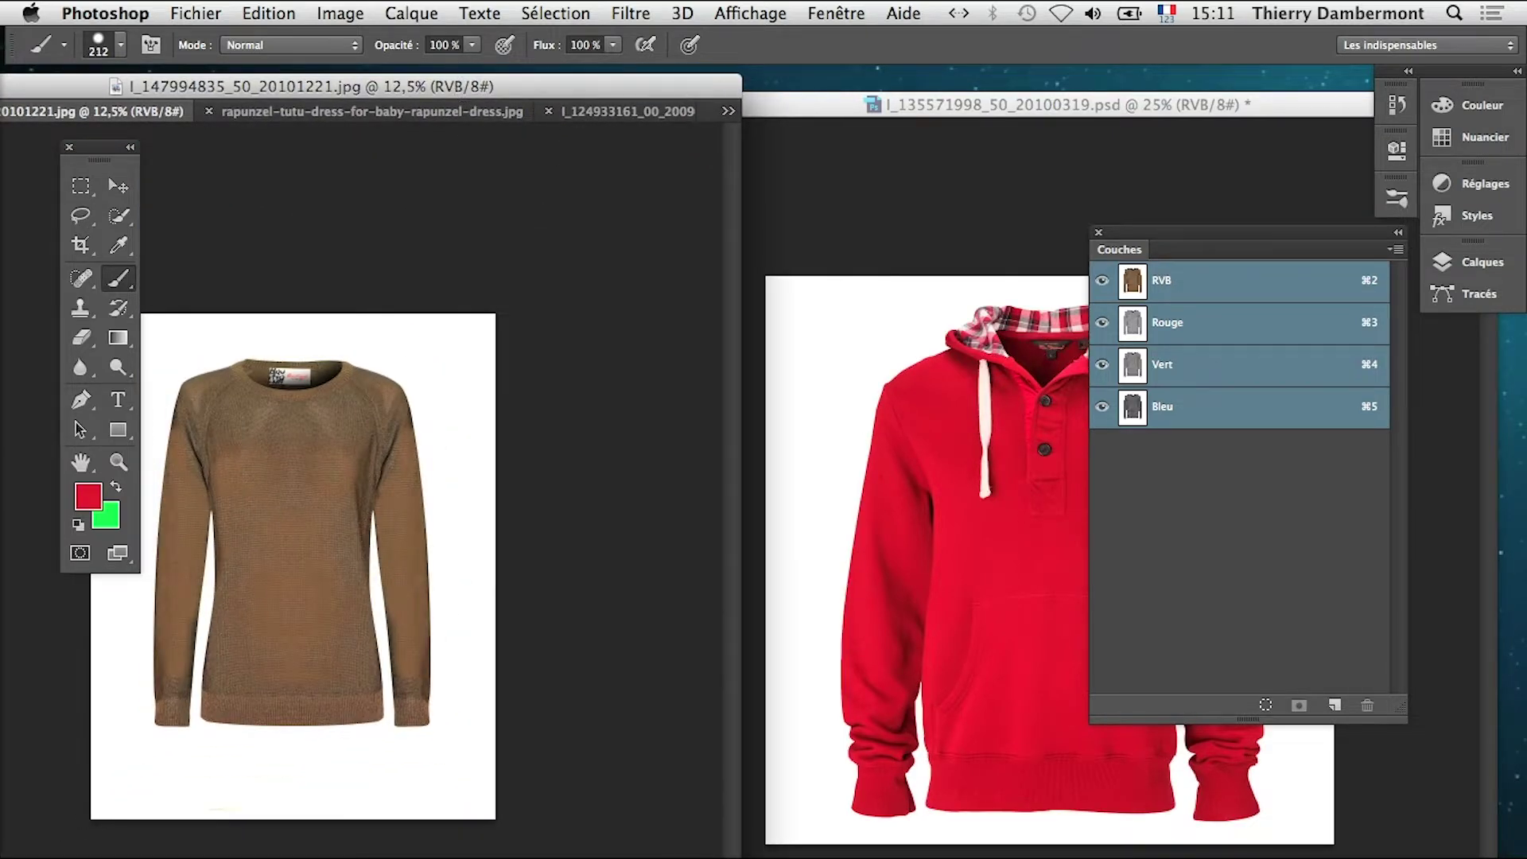
{"action": "left_click_drag", "start_coordinate": [741, 857], "coordinate": [482, 858]}
{"action": "left_click_drag", "start_coordinate": [312, 89], "coordinate": [561, 162]}
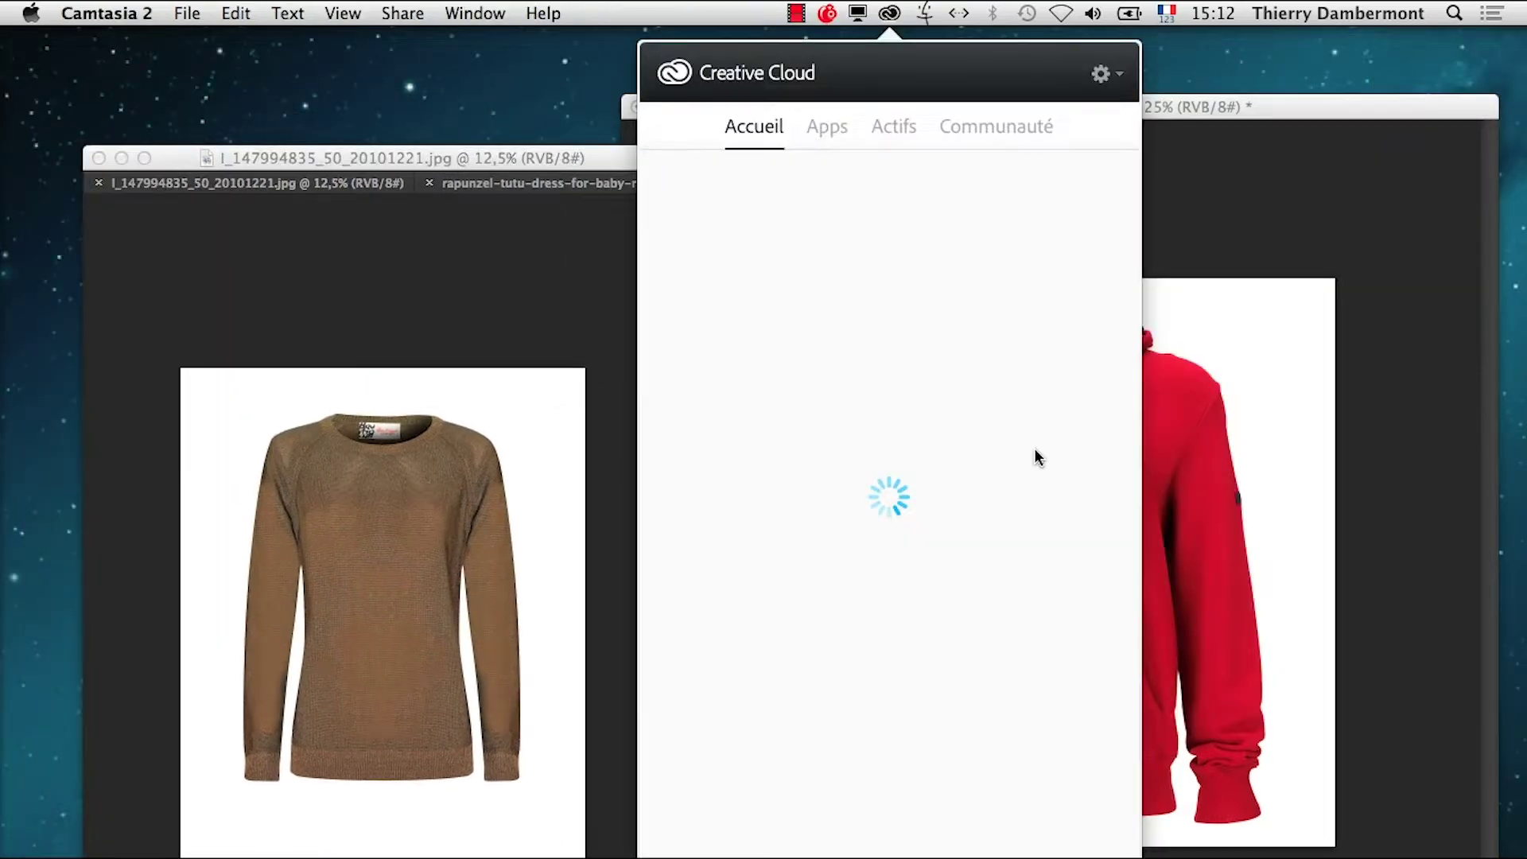
Store the hoodie's selection as a new alpha channel and save the PSD document
{"action": "left_click", "coordinate": [1280, 144]}
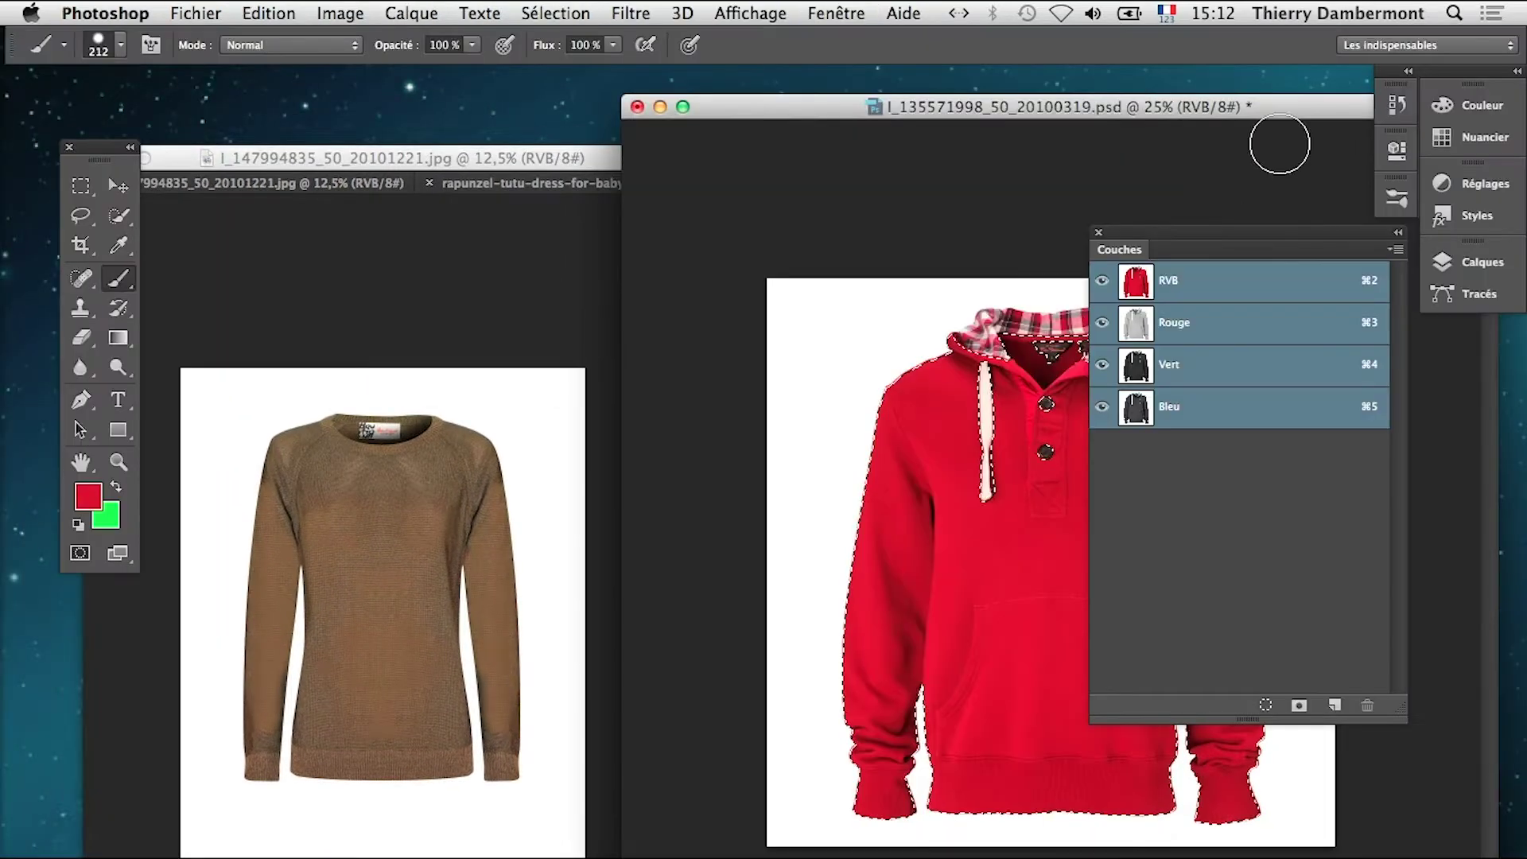
{"action": "left_click", "coordinate": [555, 12]}
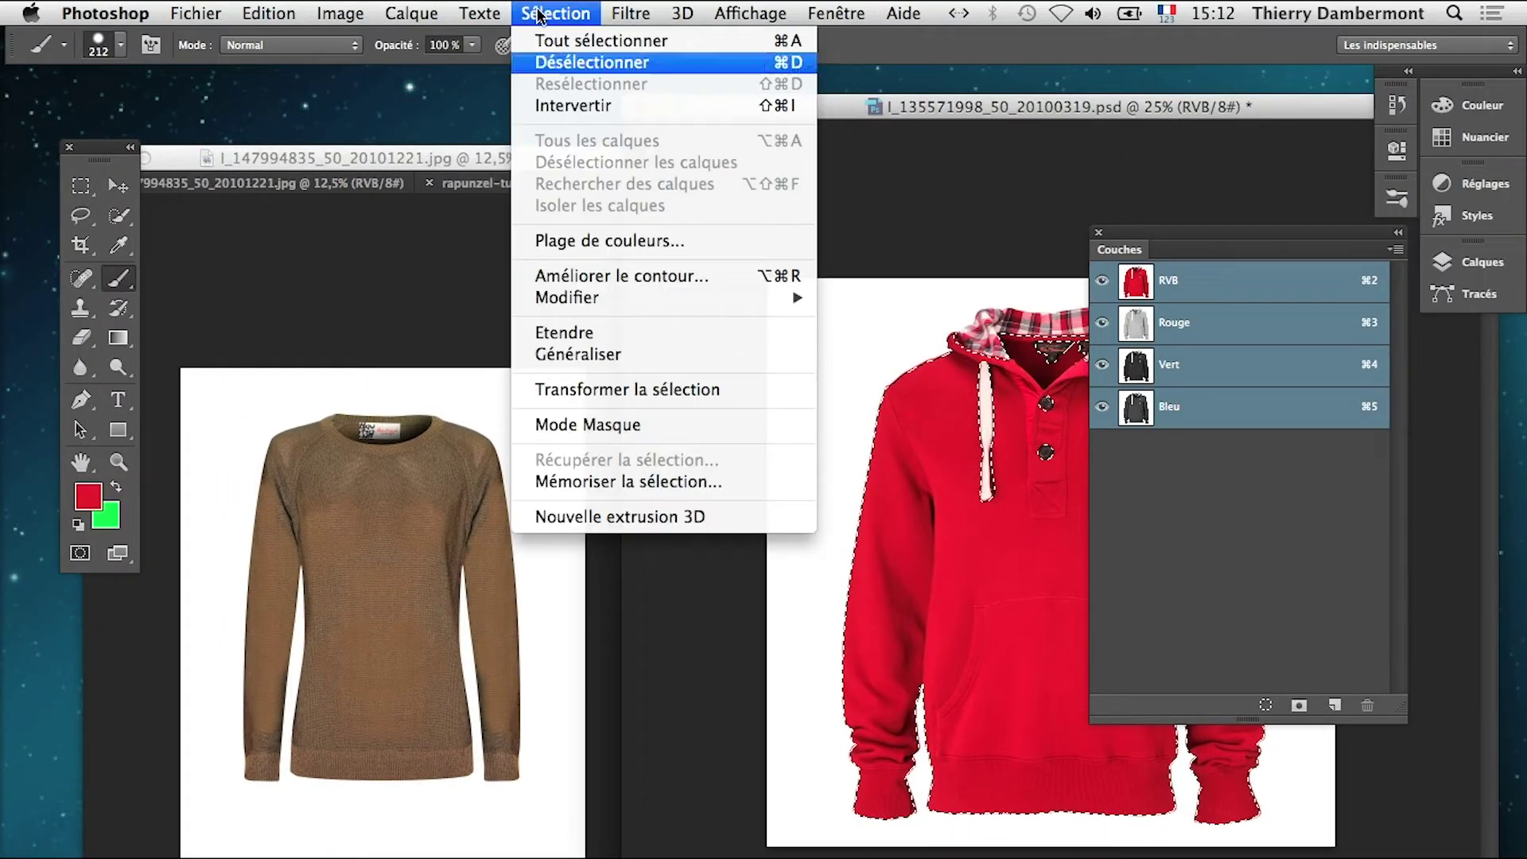
{"action": "left_click", "coordinate": [669, 483]}
{"action": "key", "text": "Return"}
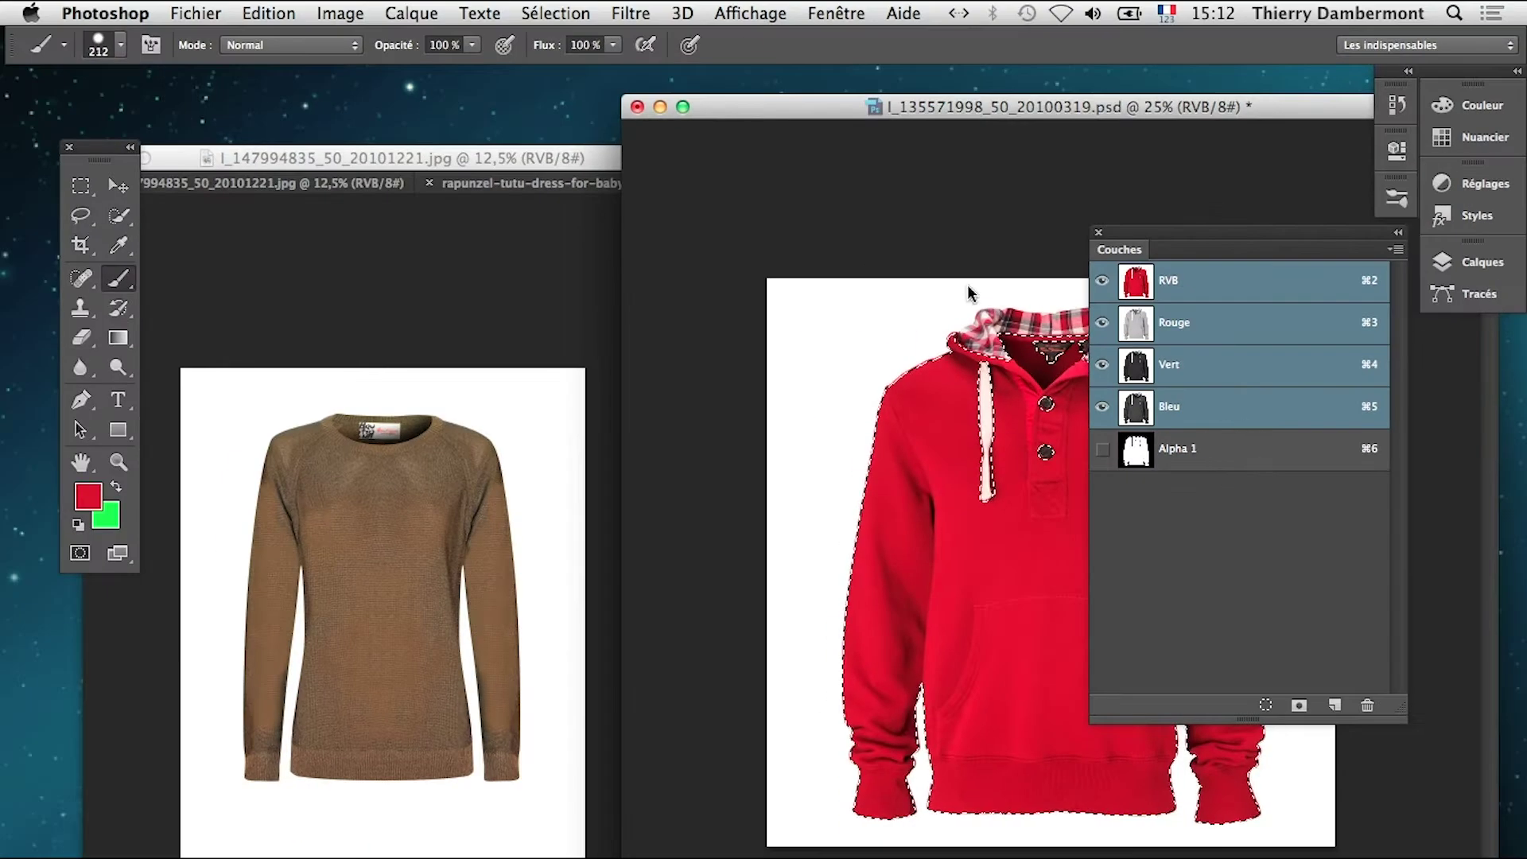
{"action": "left_click", "coordinate": [196, 13]}
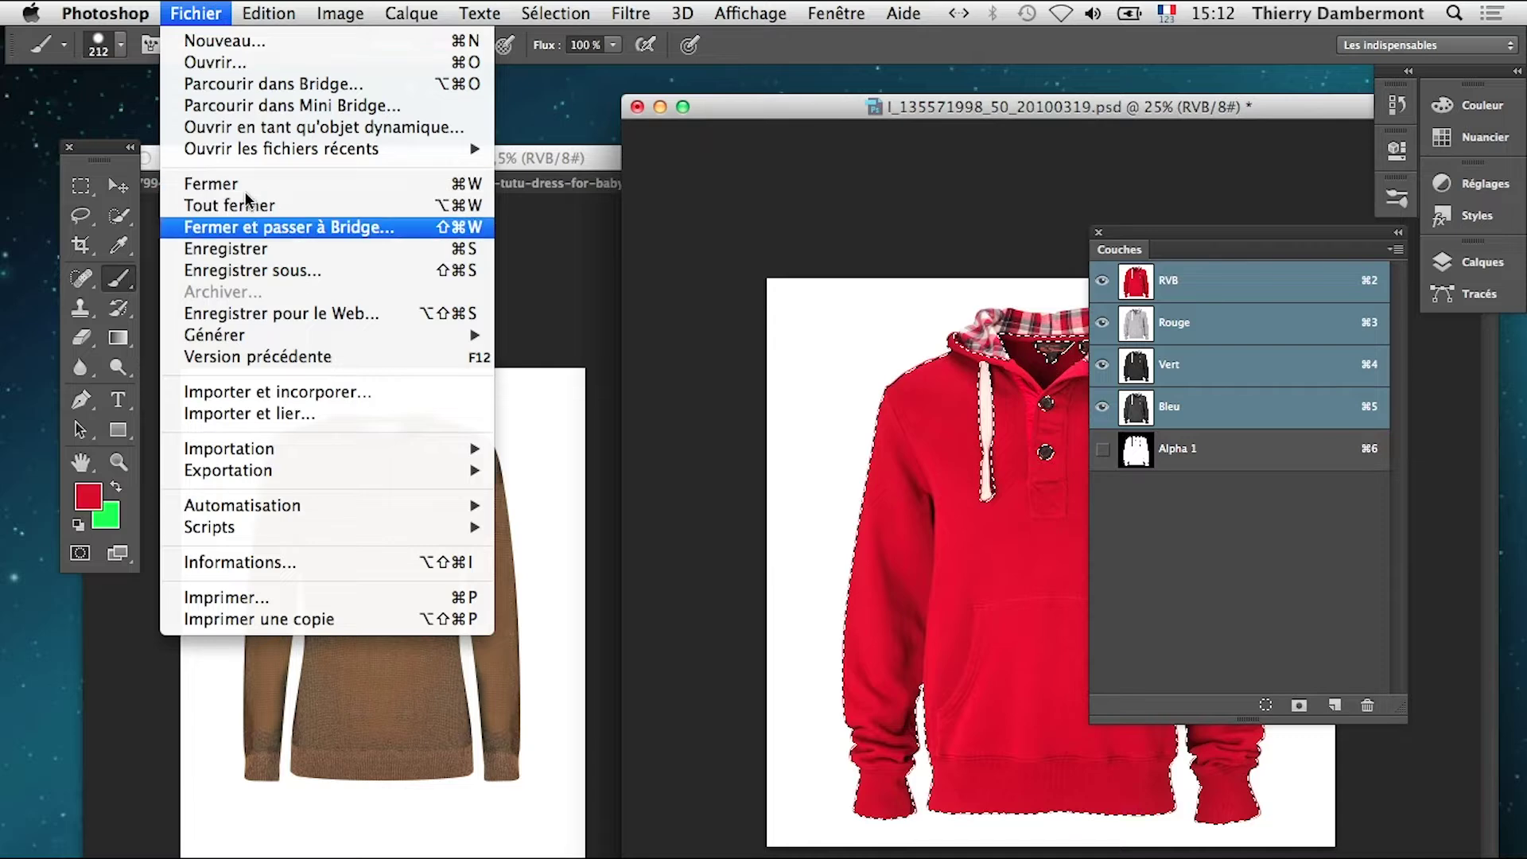
{"action": "left_click", "coordinate": [274, 245]}
Switch to the Finder and move sweatshirts.zip in the PS-2014-09-11 folder to the trash
{"action": "key", "text": "super+Tab"}
{"action": "key", "text": "super+Tab"}
{"action": "key", "text": "super+Tab"}
{"action": "key", "text": "super+Tab"}
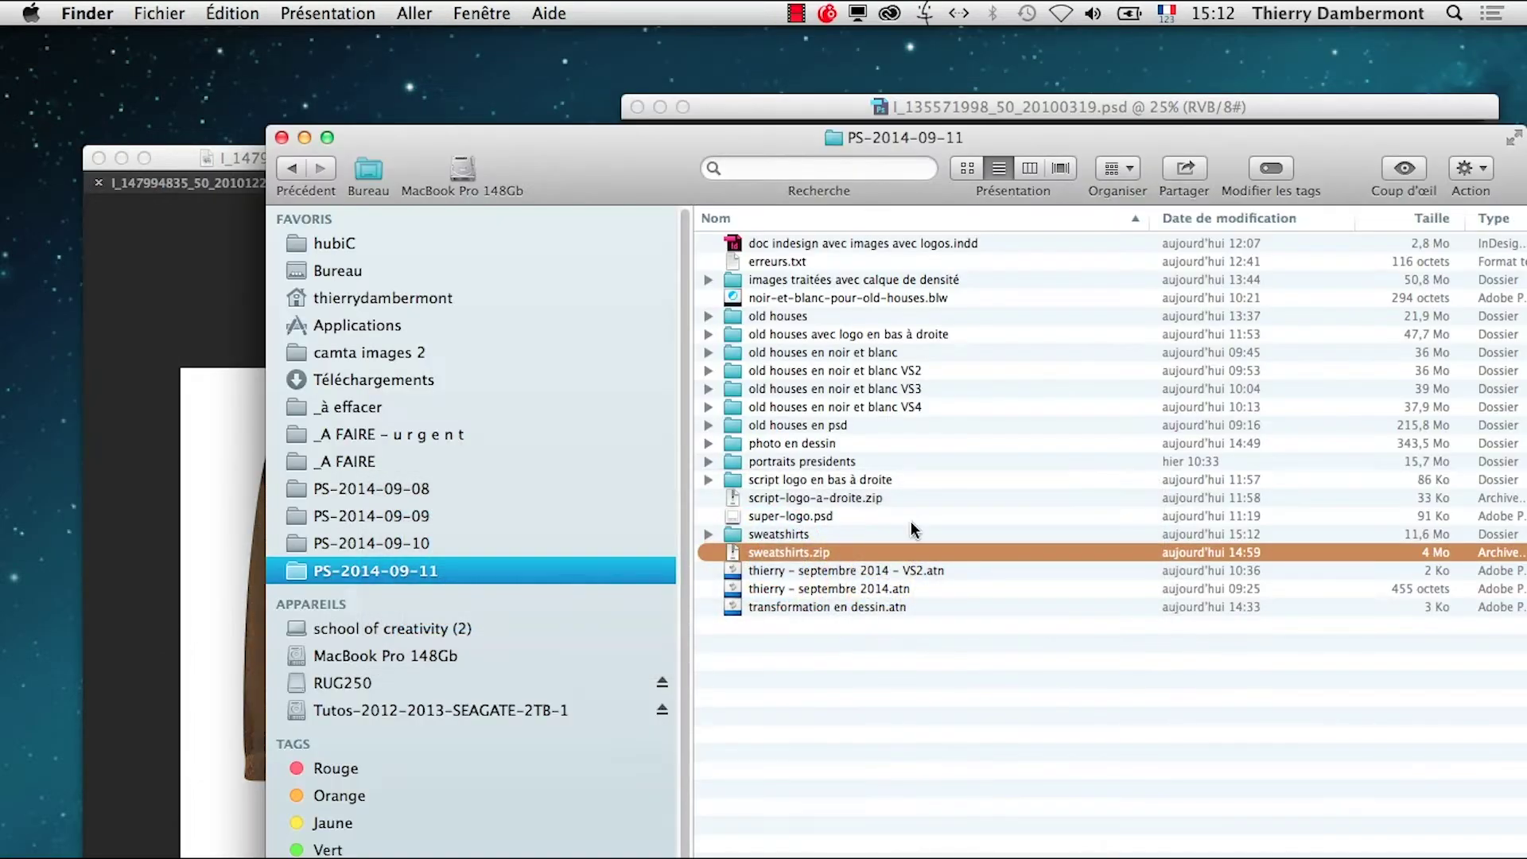
{"action": "left_click", "coordinate": [895, 691]}
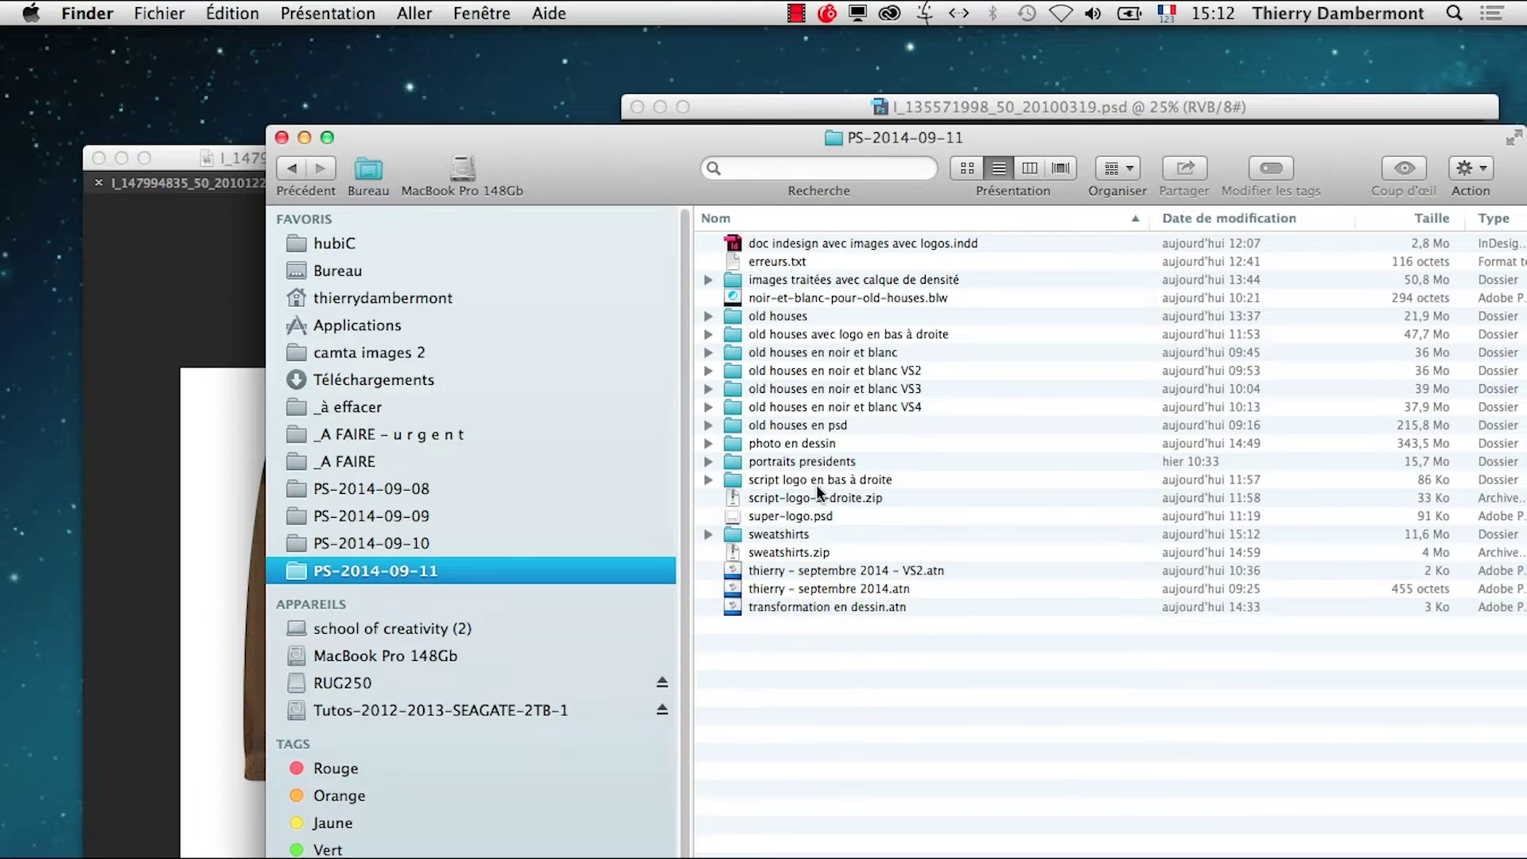
{"action": "right_click", "coordinate": [772, 554]}
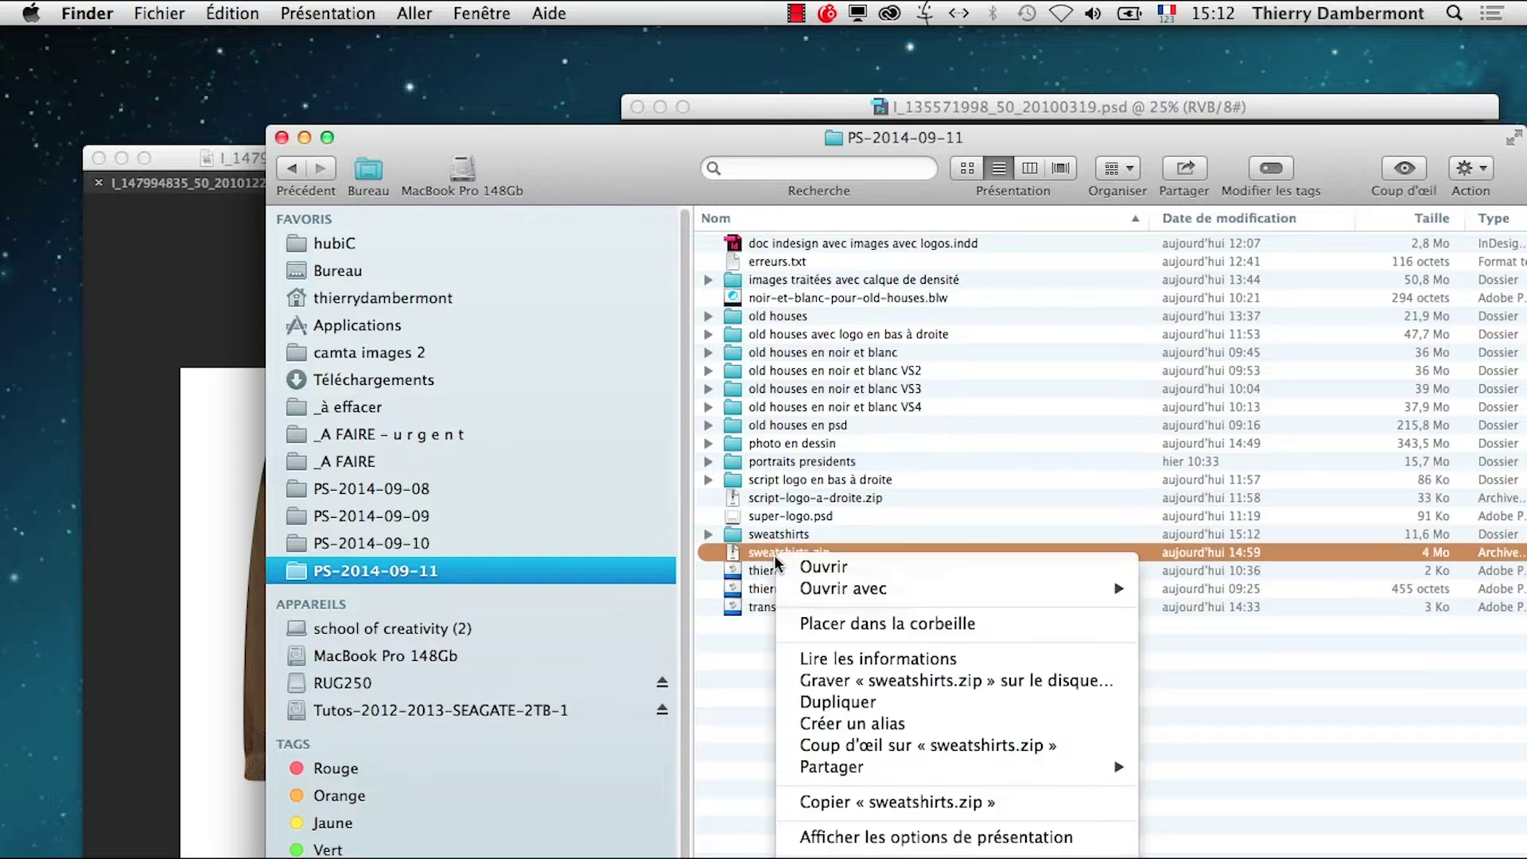
{"action": "left_click", "coordinate": [795, 618]}
Open the sweatshirts folder and compress I_135571998_50_20100319.psd into a zip archive
{"action": "left_click", "coordinate": [773, 536]}
{"action": "double_click", "coordinate": [771, 537]}
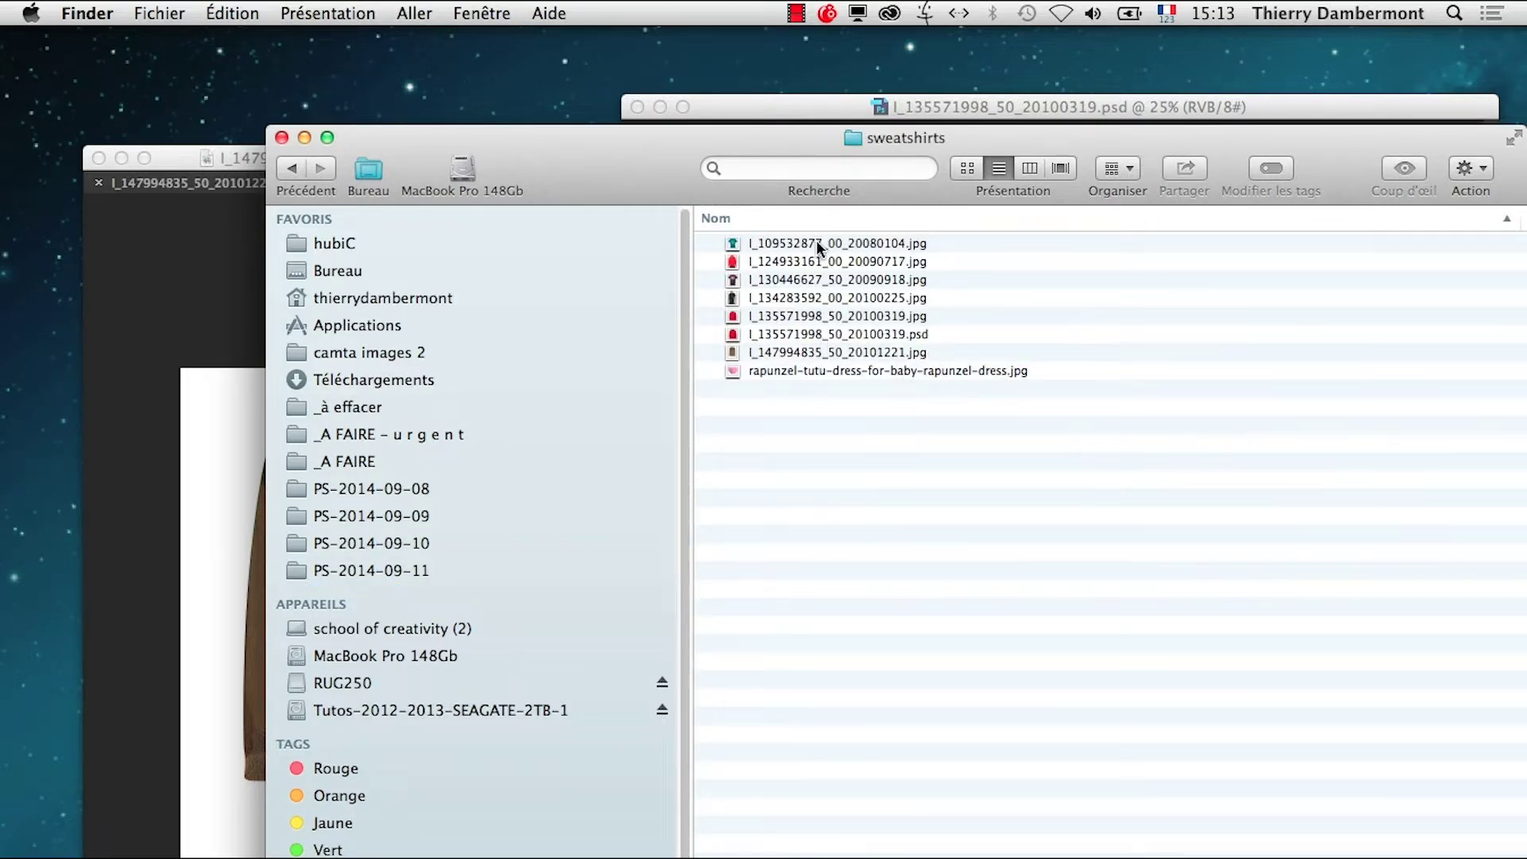
{"action": "right_click", "coordinate": [842, 334]}
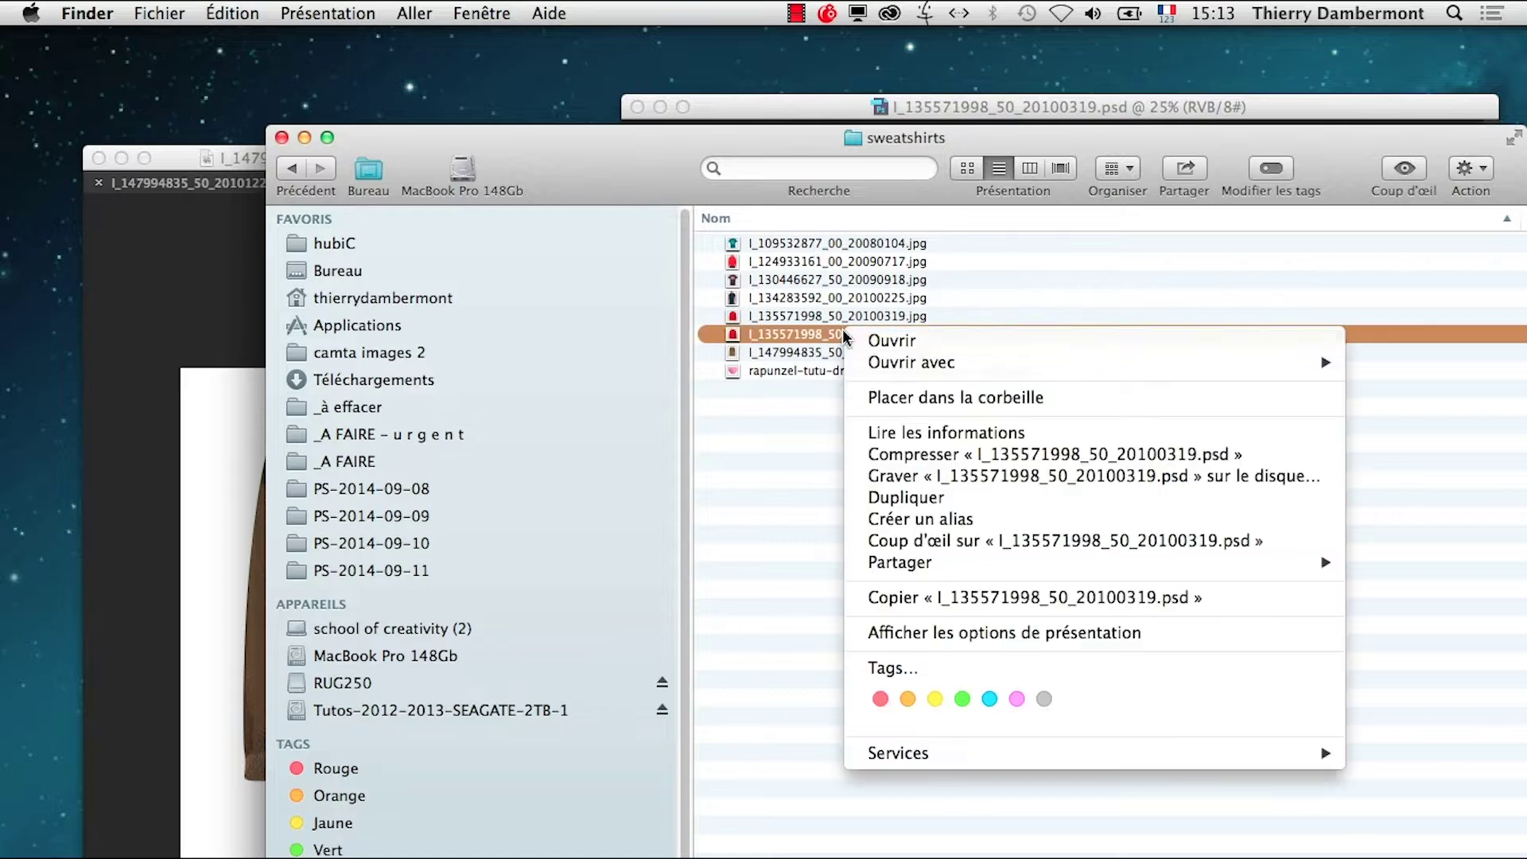
{"action": "left_click", "coordinate": [928, 452]}
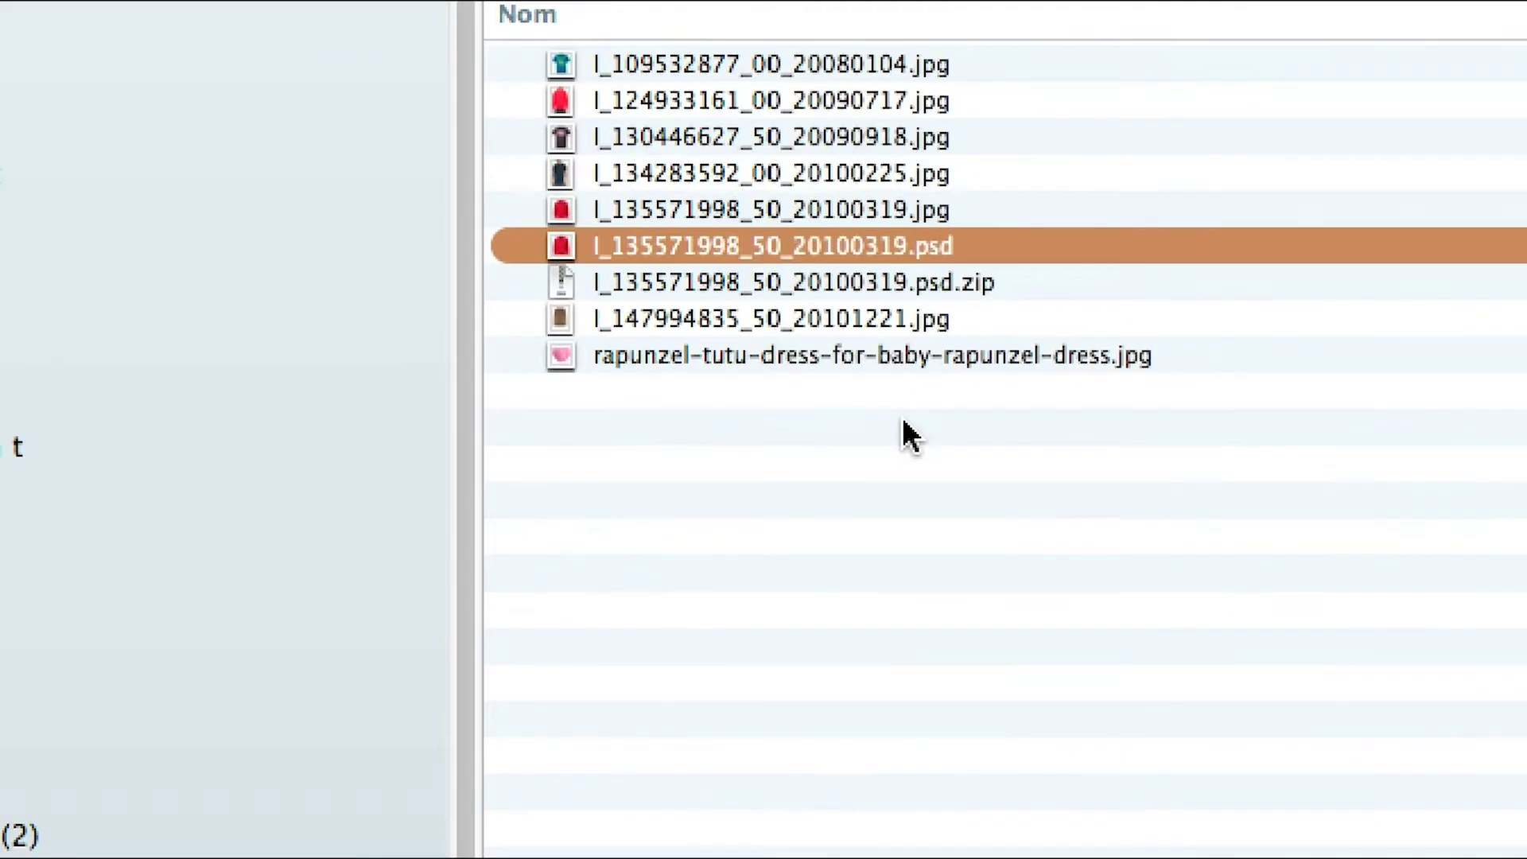
Rename the new zip archive as sweatshirt-avec-alpha.psd.zip
{"action": "left_click", "coordinate": [899, 282]}
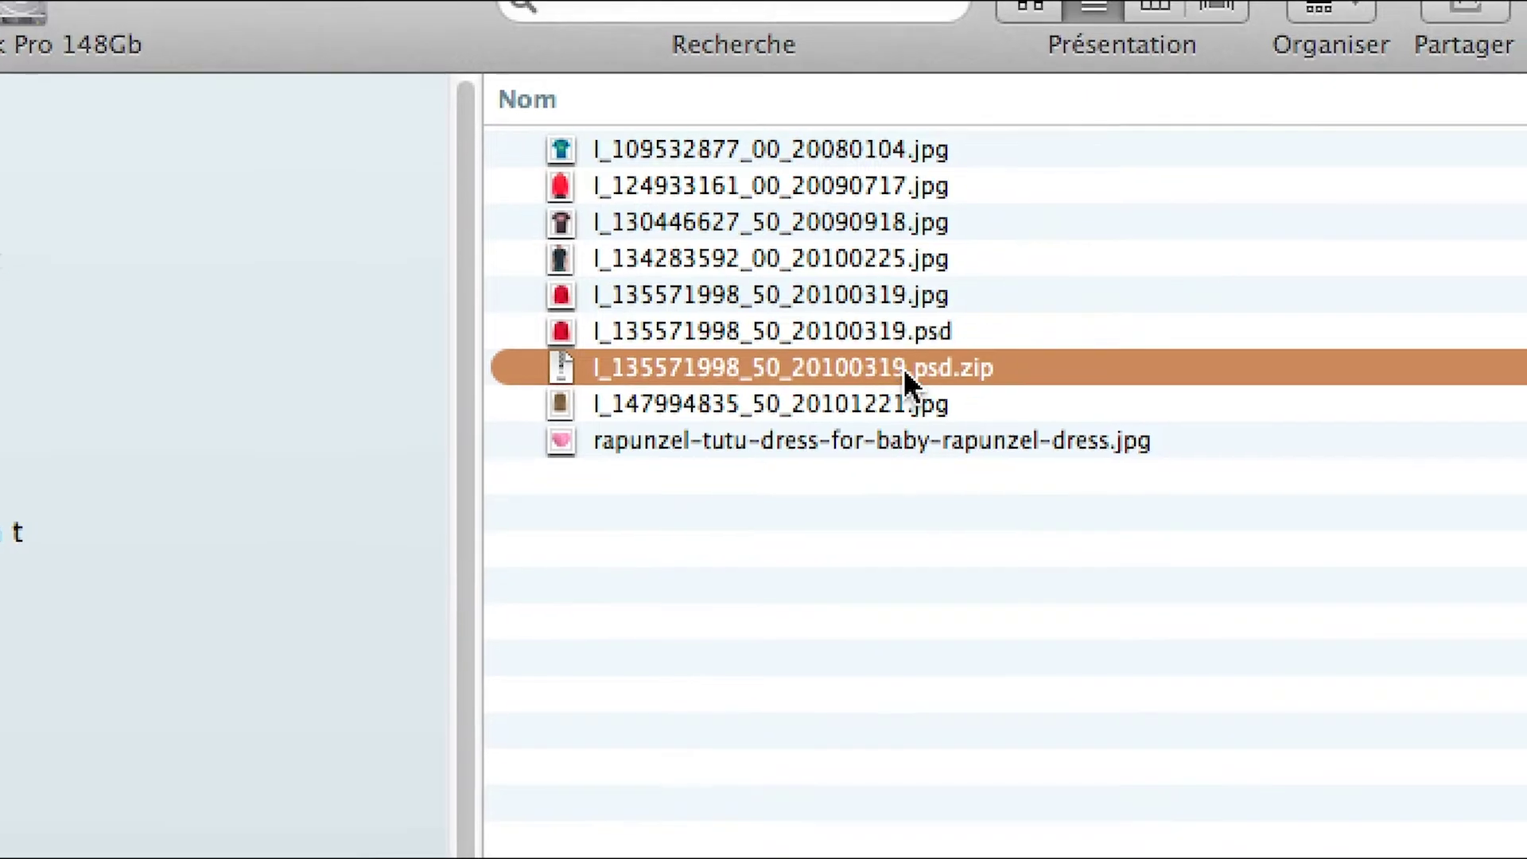
{"action": "left_click", "coordinate": [903, 367]}
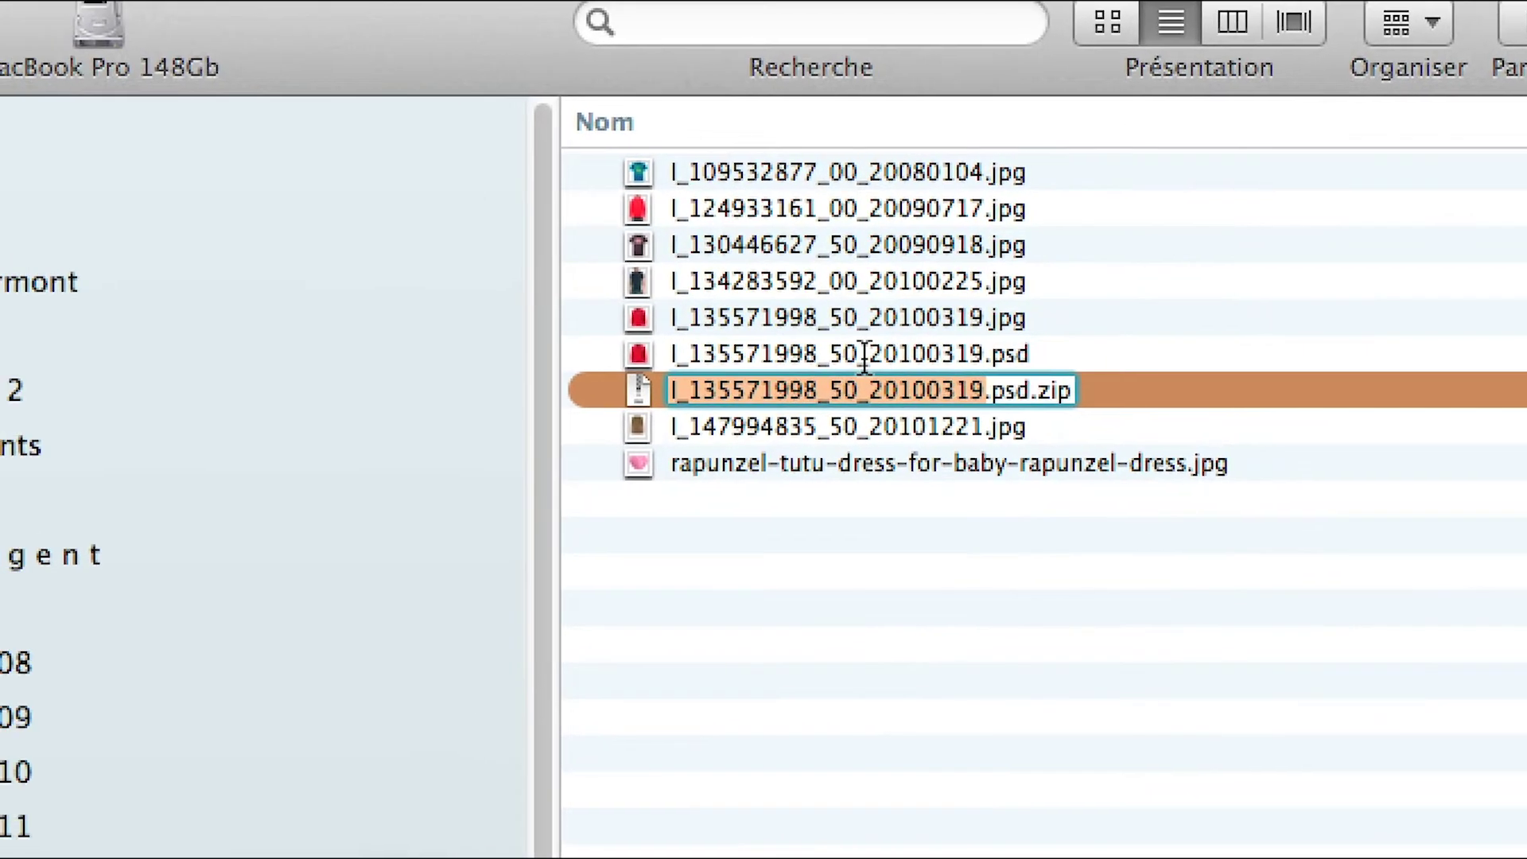
{"action": "type", "text": "sweatshirt-avec-alpha"}
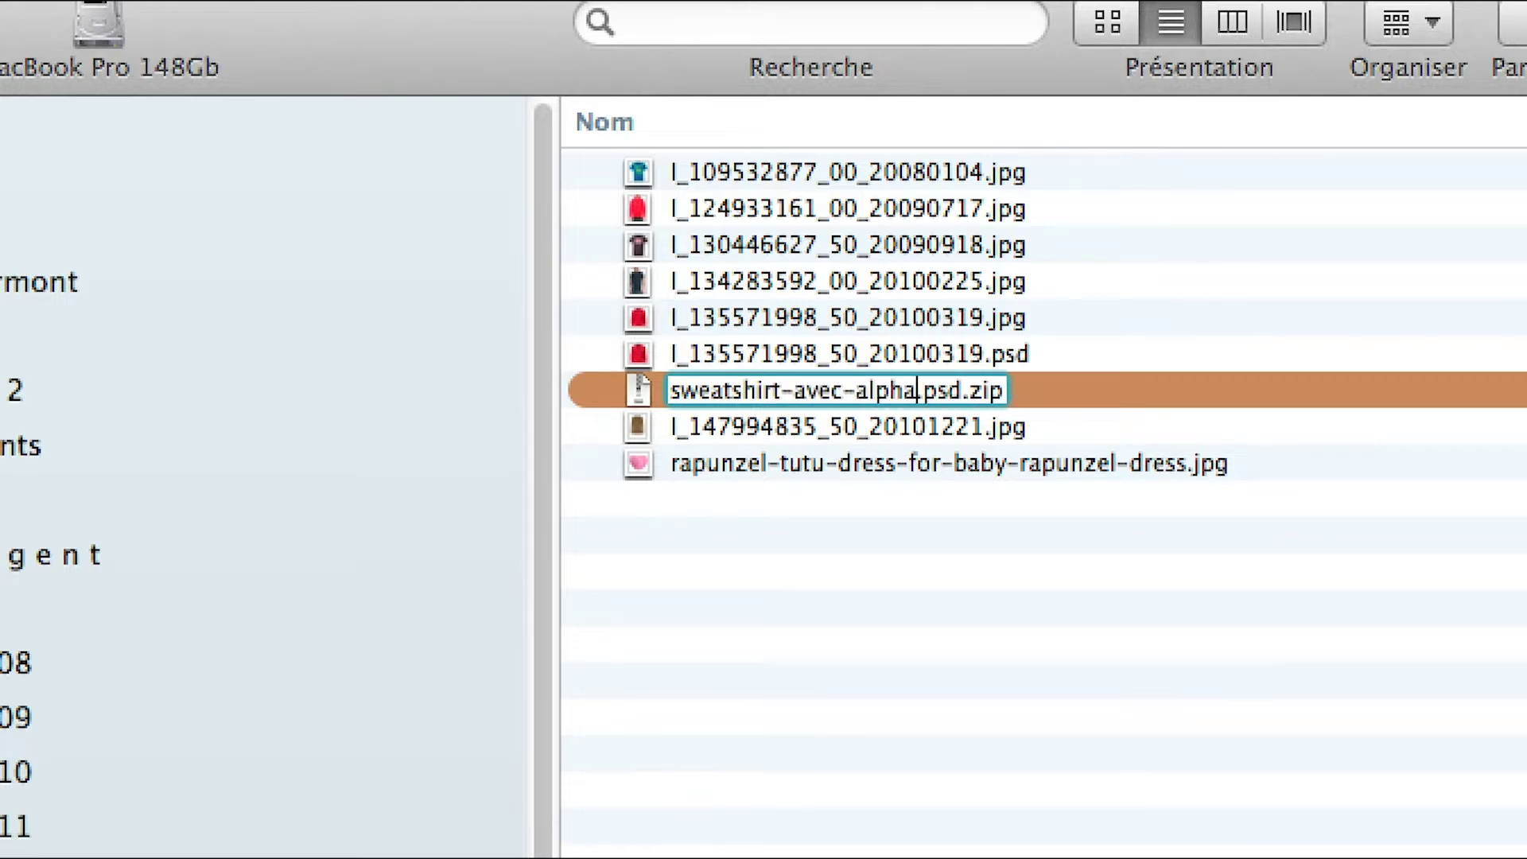
{"action": "key", "text": "Return"}
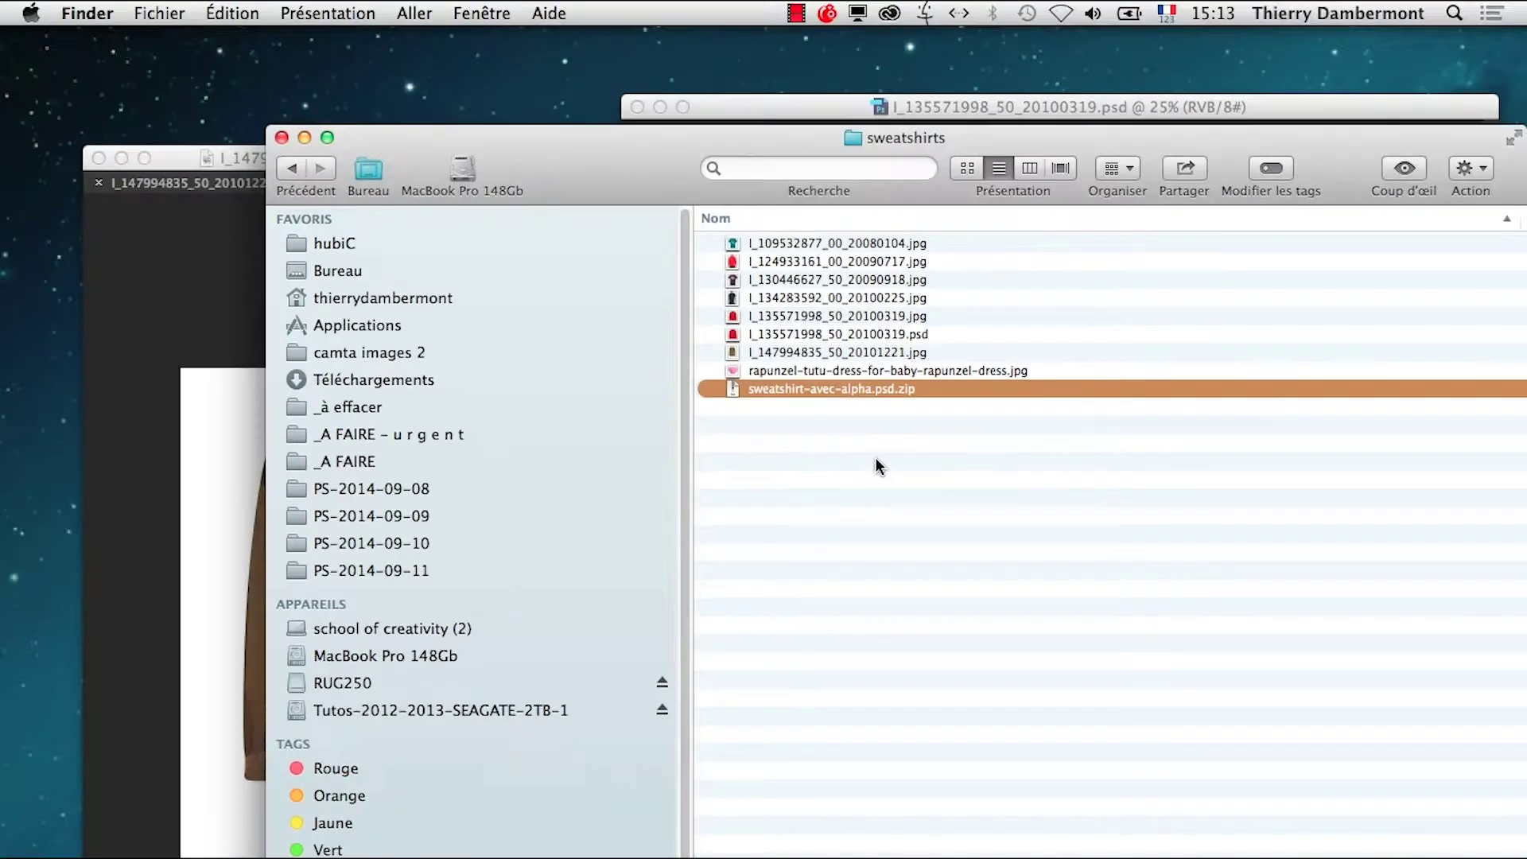
Switch to Transmit and arrange its window beside the Finder's sweatshirts window so both file lists are accessible
{"action": "key", "text": "super+Tab"}
{"action": "key", "text": "super+Tab"}
{"action": "key", "text": "super+Tab"}
{"action": "key", "text": "super+Tab"}
{"action": "left_click", "coordinate": [1052, 592]}
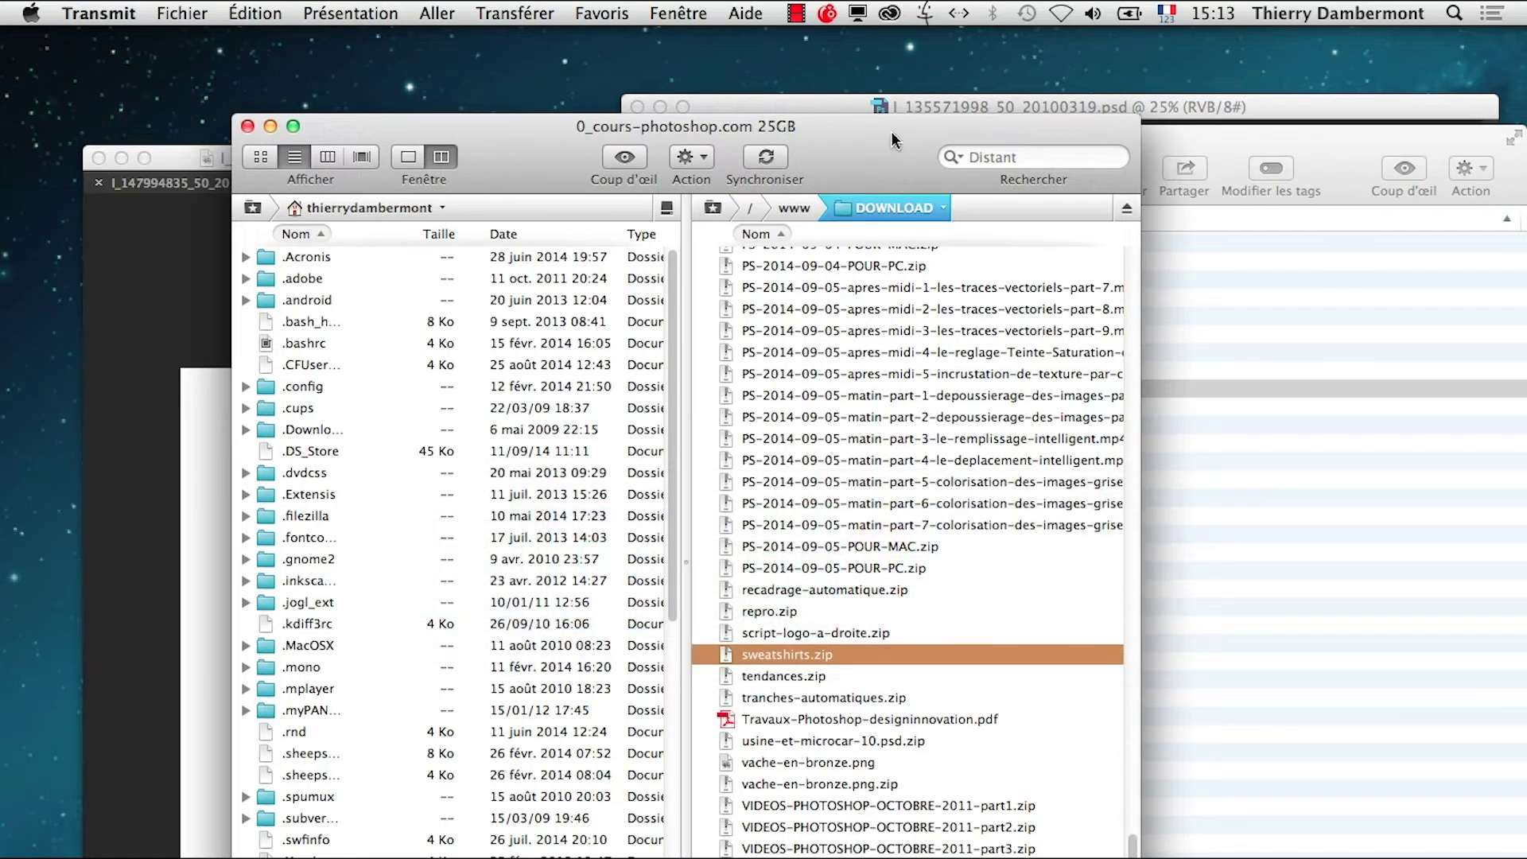
{"action": "left_click_drag", "start_coordinate": [891, 132], "coordinate": [533, 81]}
{"action": "left_click", "coordinate": [980, 132]}
{"action": "left_click_drag", "start_coordinate": [369, 140], "coordinate": [770, 140]}
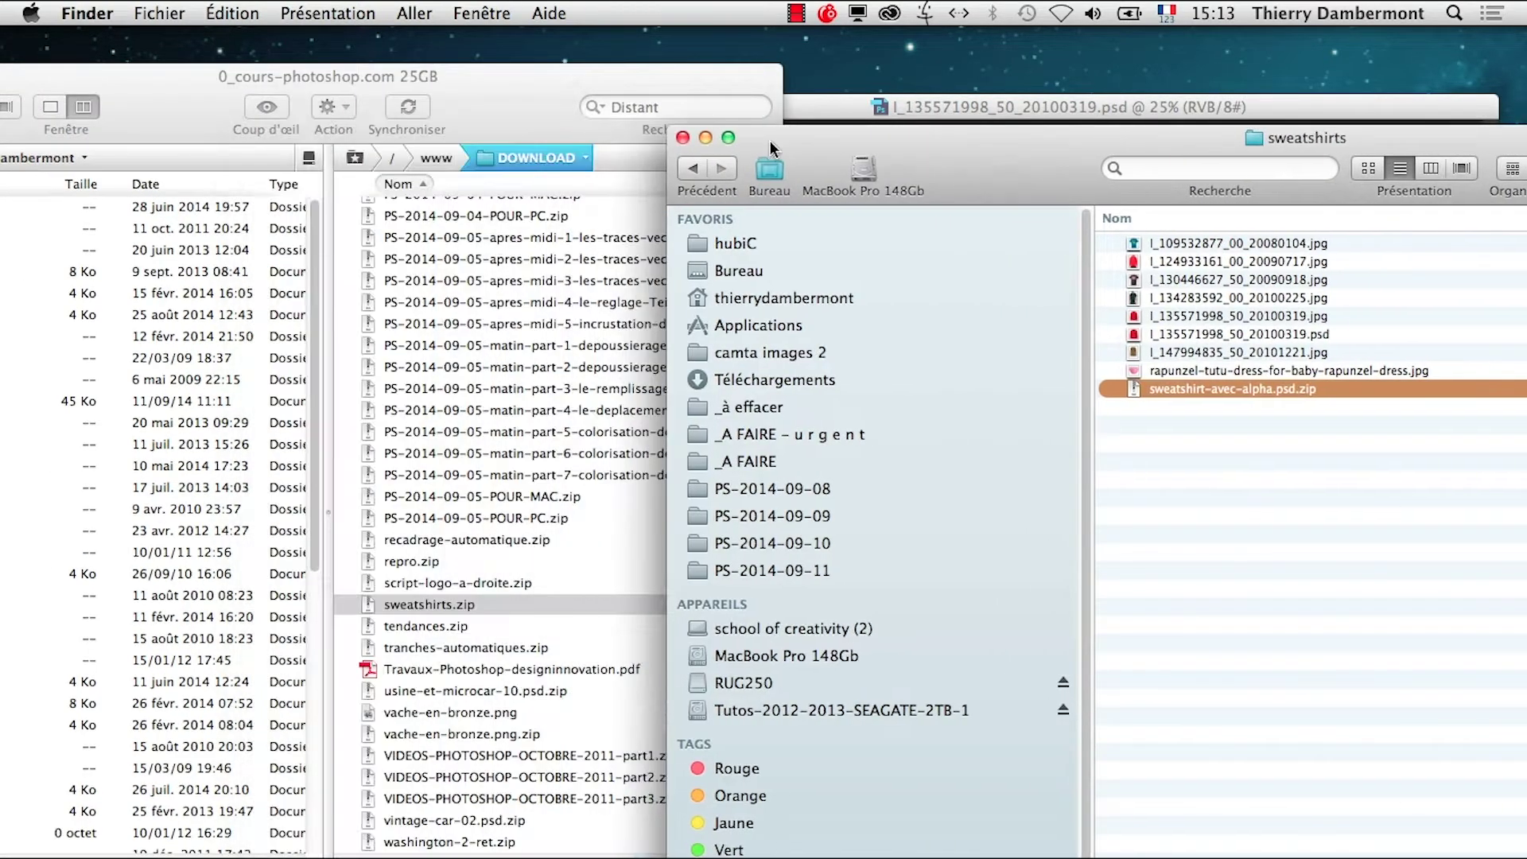
Upload sweatshirt-avec-alpha.psd.zip to the DOWNLOAD folder on the server and bring the Transmit window into view
{"action": "left_click", "coordinate": [1202, 541]}
{"action": "left_click", "coordinate": [1133, 387]}
{"action": "left_click_drag", "start_coordinate": [1133, 387], "coordinate": [435, 408]}
{"action": "left_click_drag", "start_coordinate": [459, 162], "coordinate": [784, 159]}
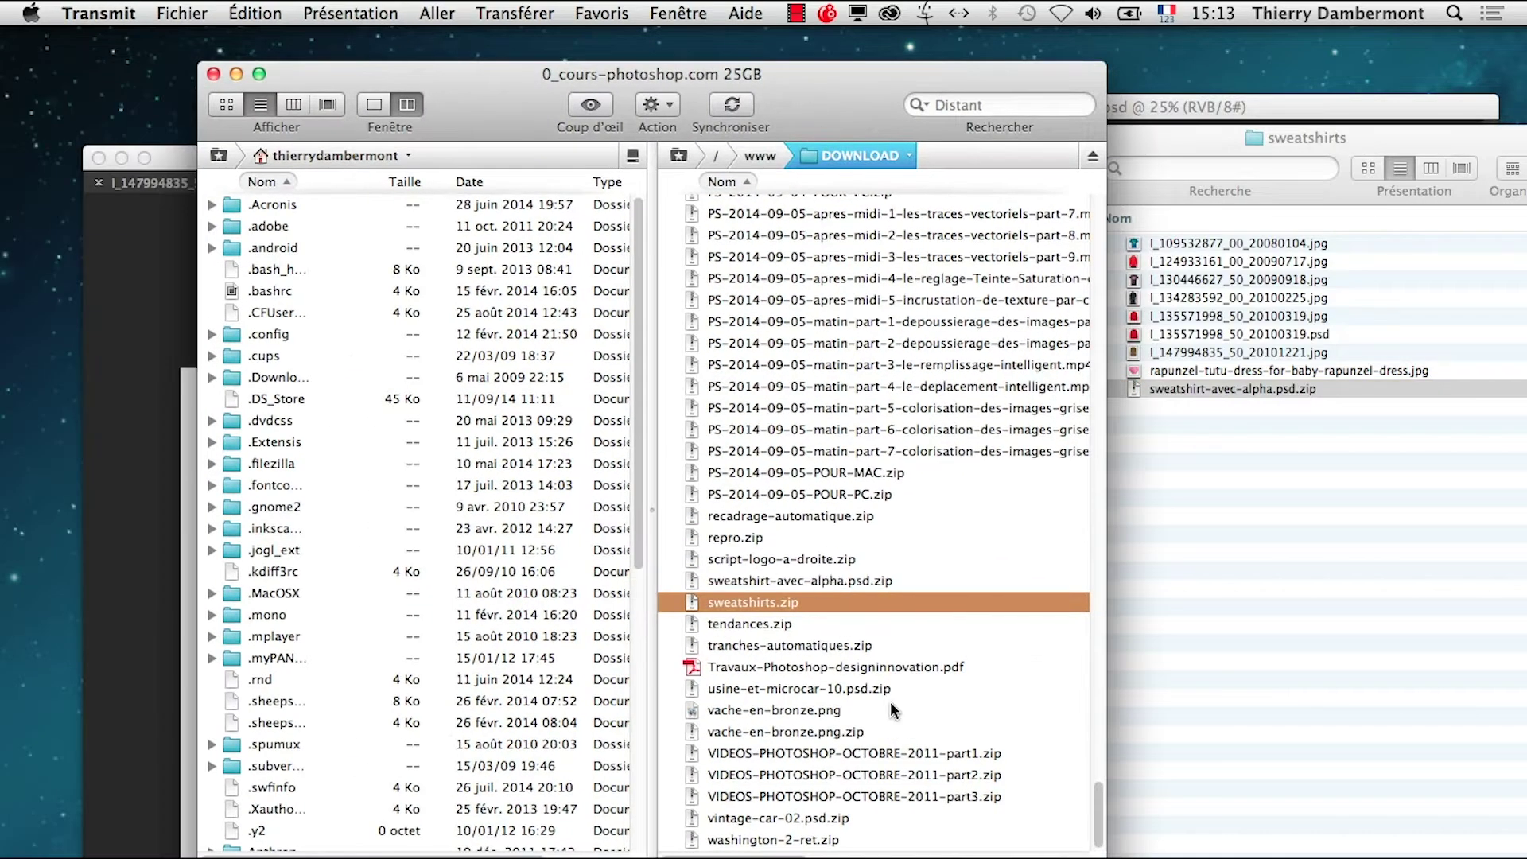
Copy the server path of sweatshirt-avec-alpha.psd.zip and switch to Firefox
{"action": "right_click", "coordinate": [722, 585]}
{"action": "left_click", "coordinate": [838, 748]}
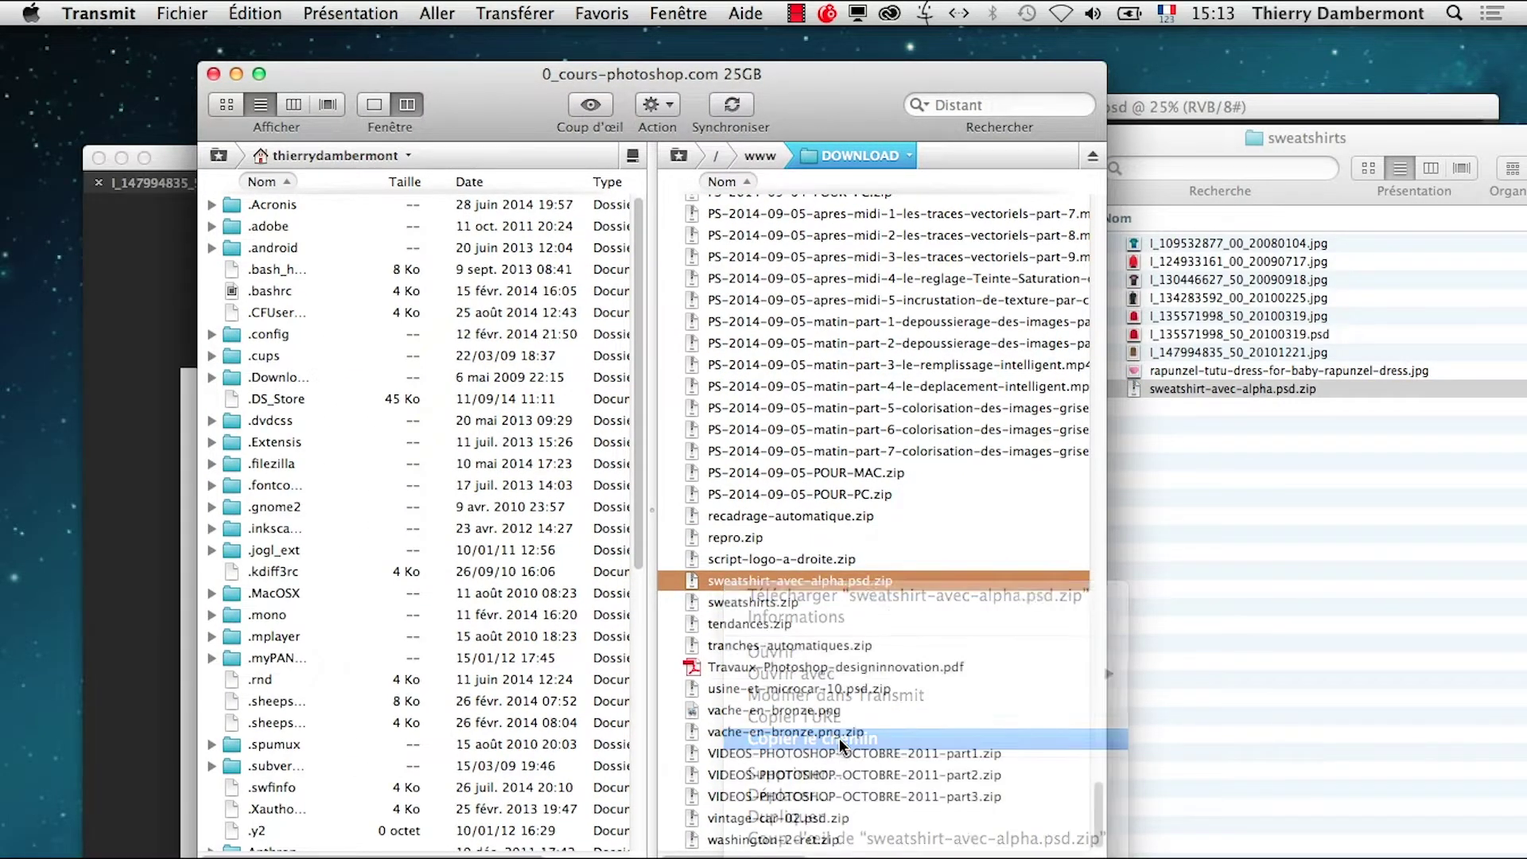
{"action": "key", "text": "super+Tab"}
{"action": "key", "text": "super+Tab"}
{"action": "key", "text": "super+Tab"}
{"action": "key", "text": "super+Tab"}
{"action": "key", "text": "super+Tab"}
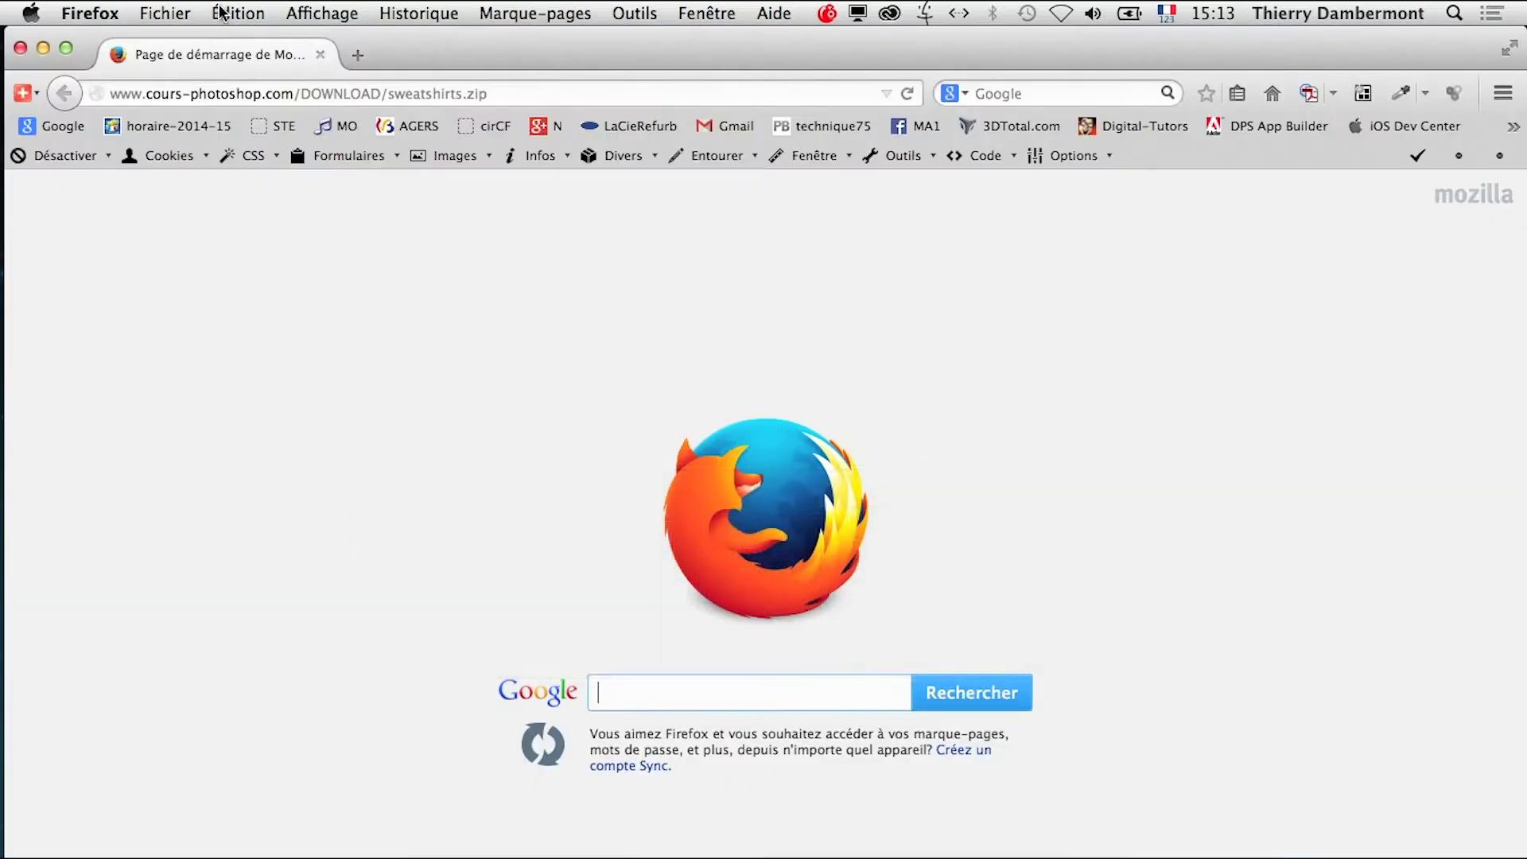
{"action": "left_click", "coordinate": [255, 91]}
{"action": "left_click", "coordinate": [374, 93]}
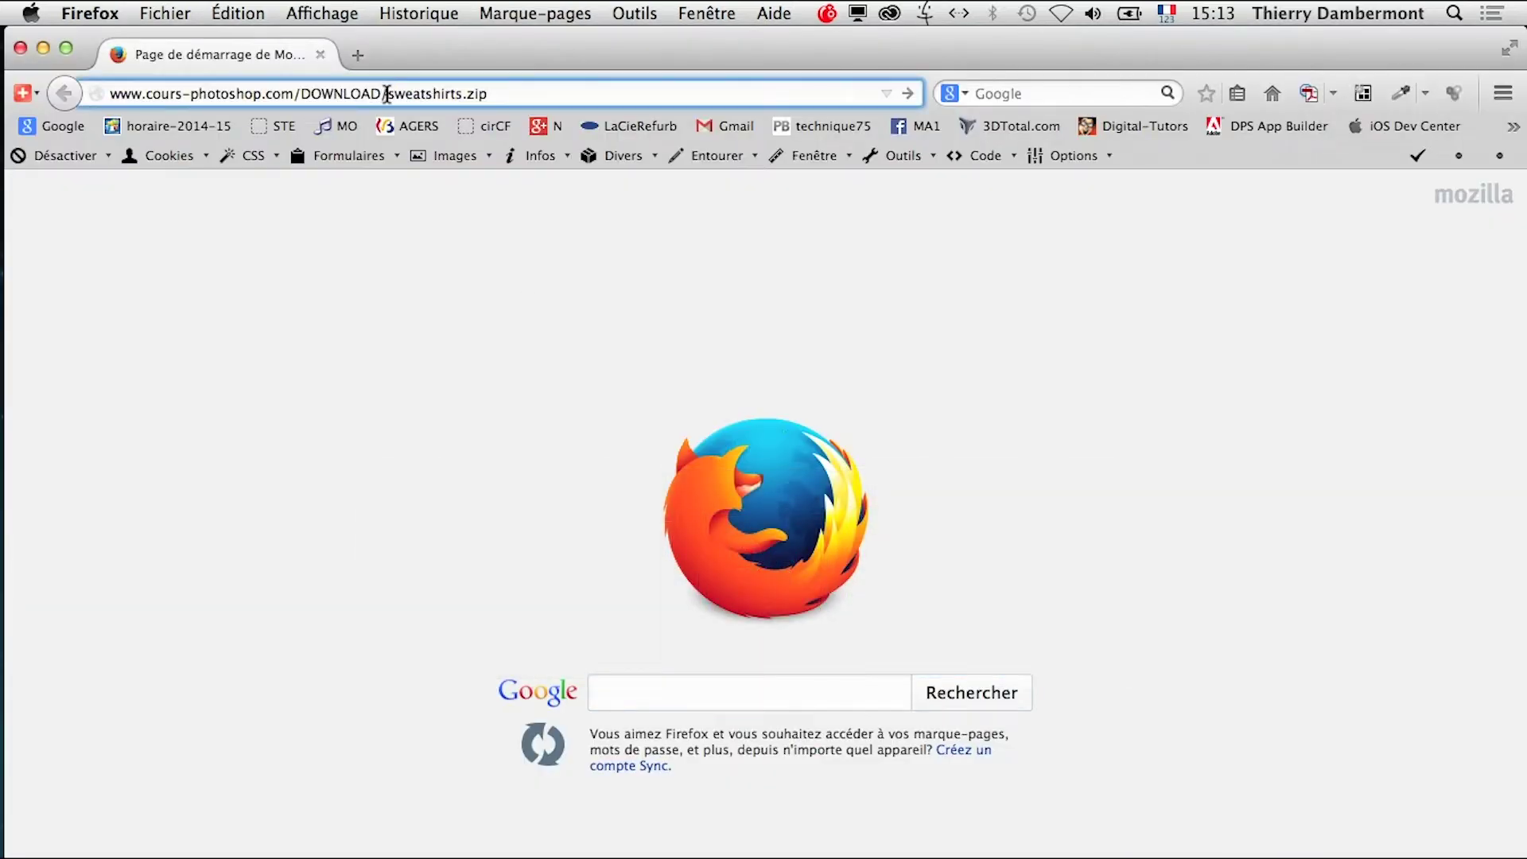
{"action": "key", "text": "super+a"}
{"action": "type", "text": "ftp://ftp.cours-photoshop.com//www/DOWNLOAD/sweatshirt-avec-alpha.psd.zip"}
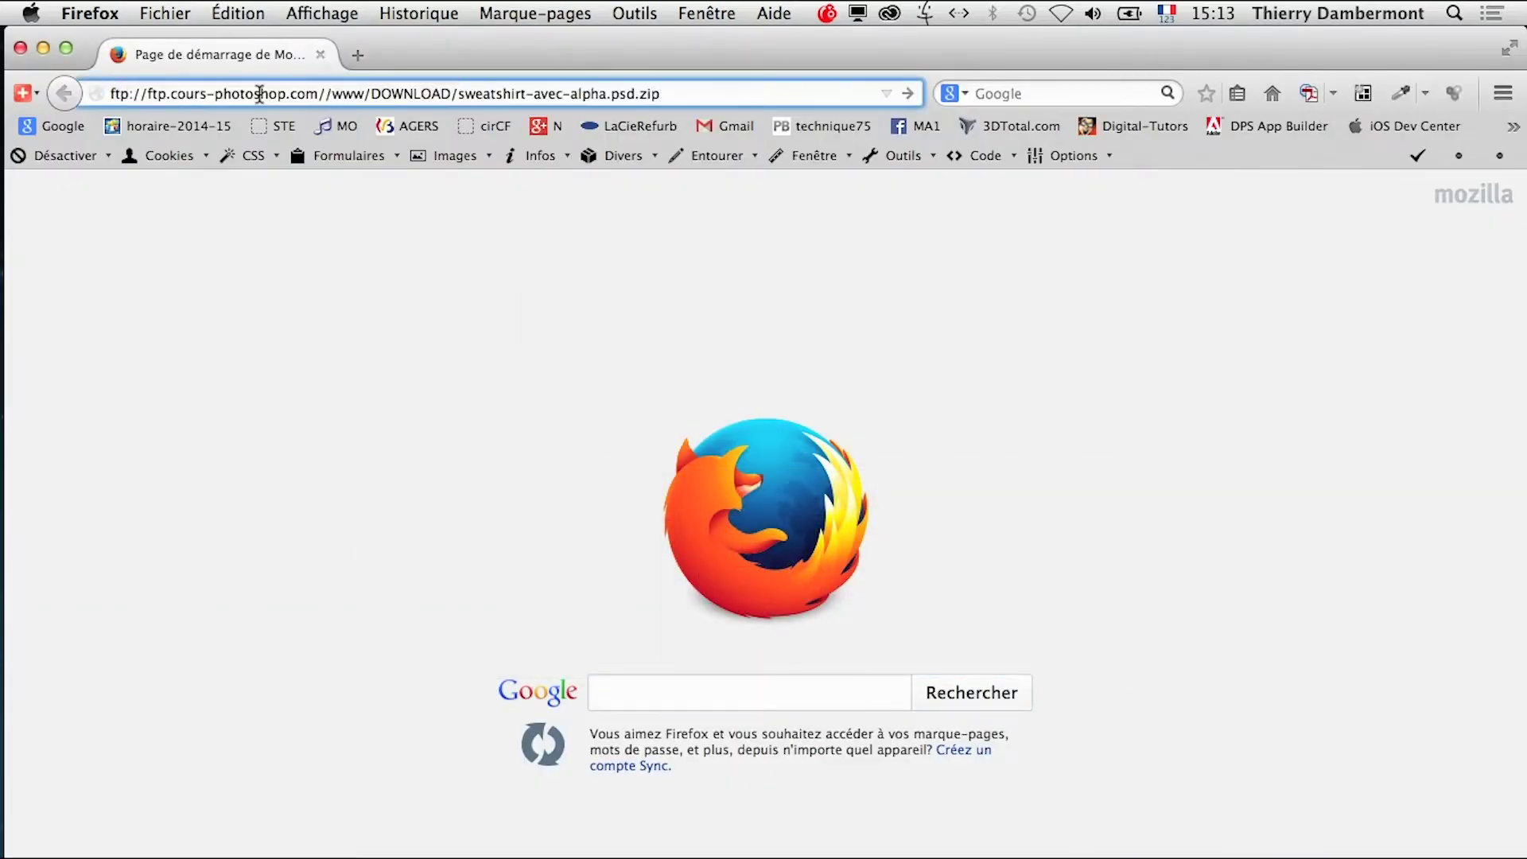
{"action": "type", "text": "www"}
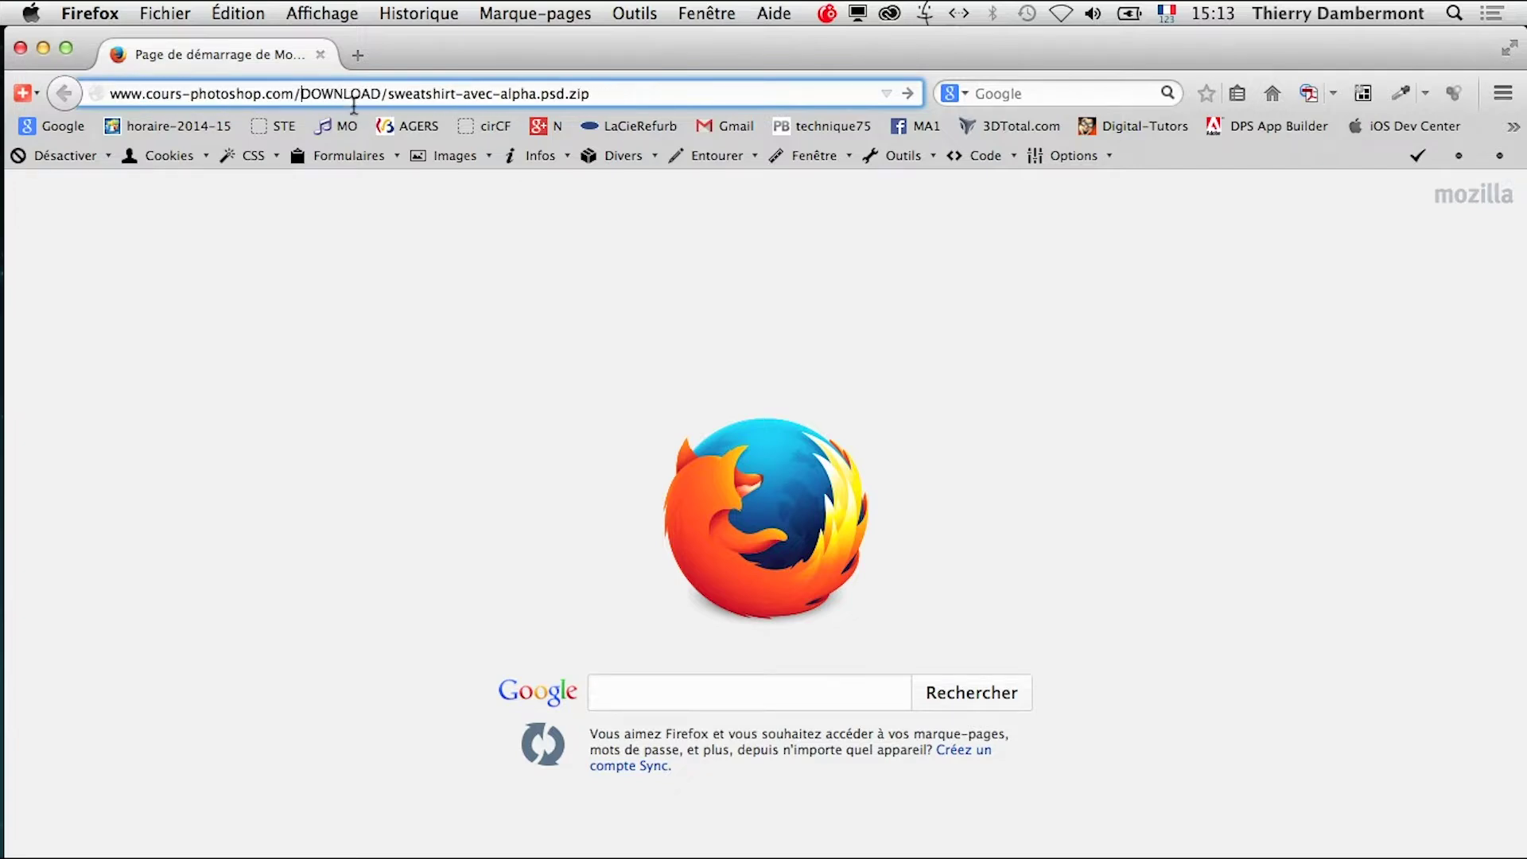
{"action": "triple_click", "coordinate": [347, 91]}
{"action": "key", "text": "Return"}
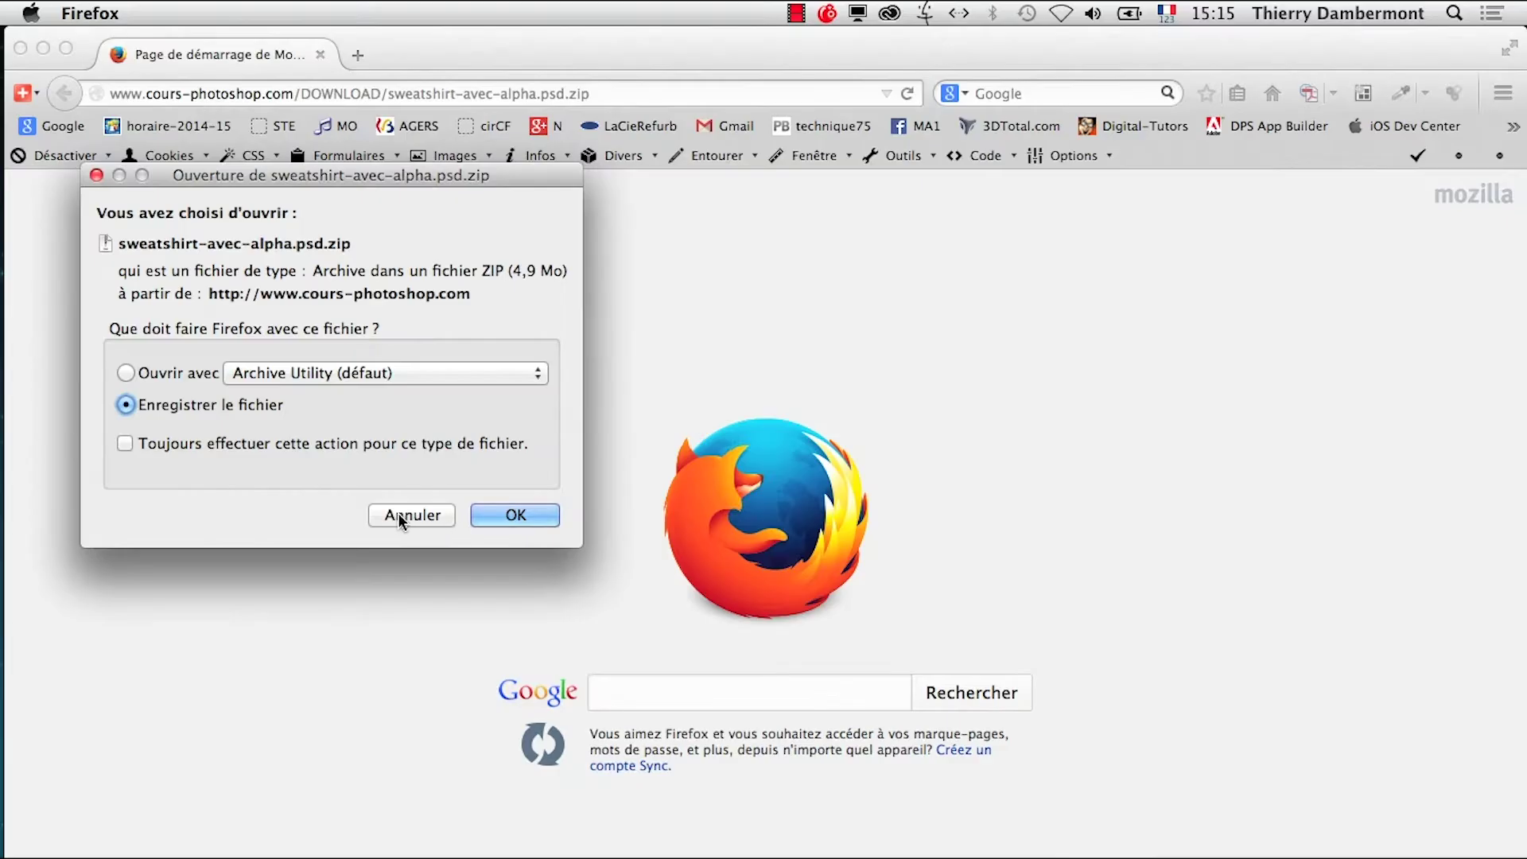
{"action": "left_click", "coordinate": [402, 515]}
Switch back to Photoshop and hide all the other applications
{"action": "key", "text": "super+Tab"}
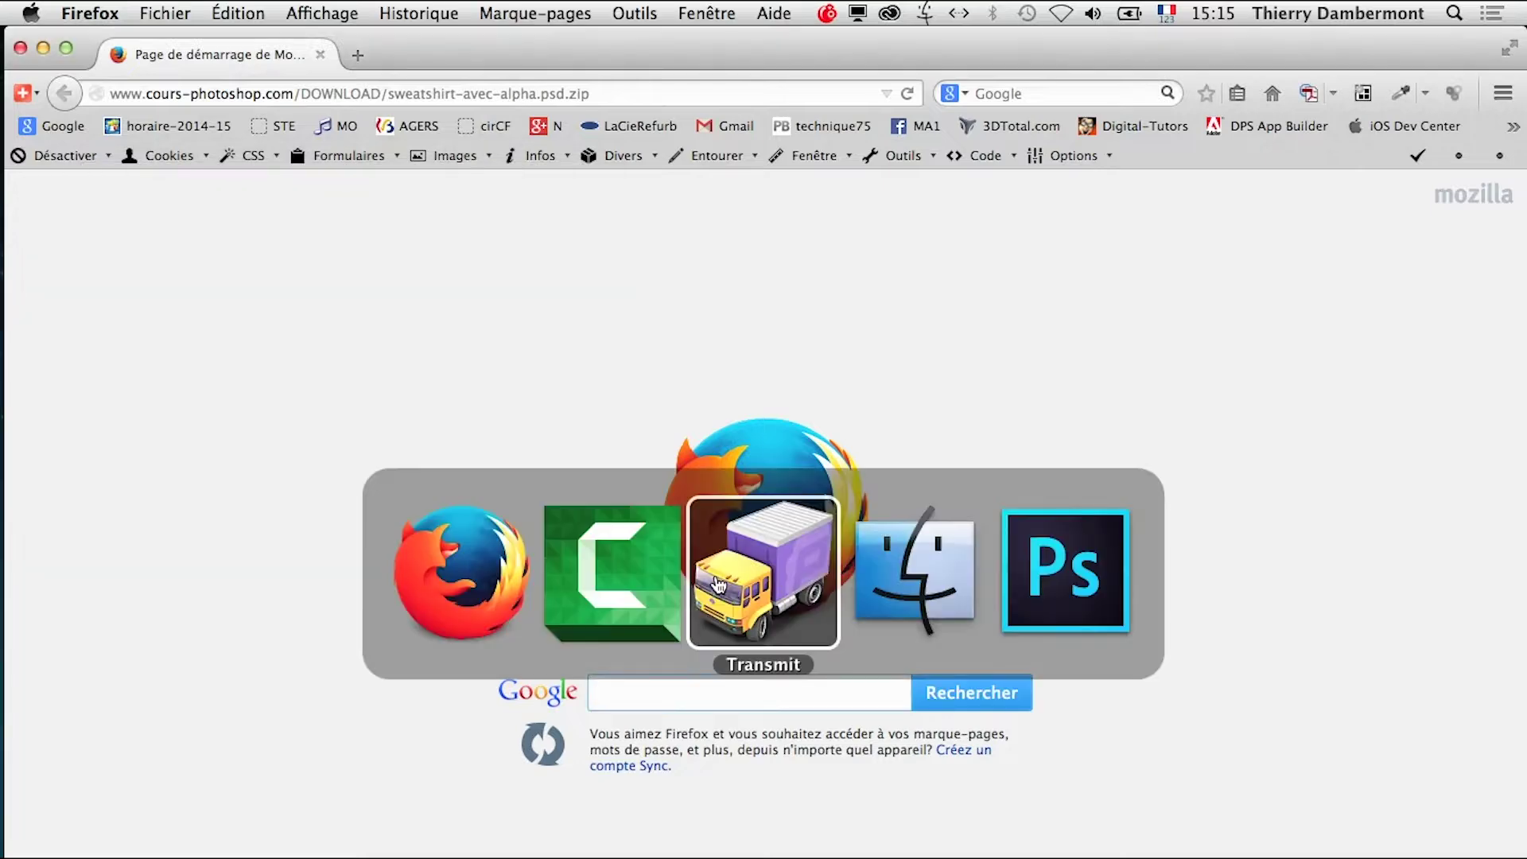
{"action": "key", "text": "super+Tab"}
{"action": "key", "text": "super+Tab"}
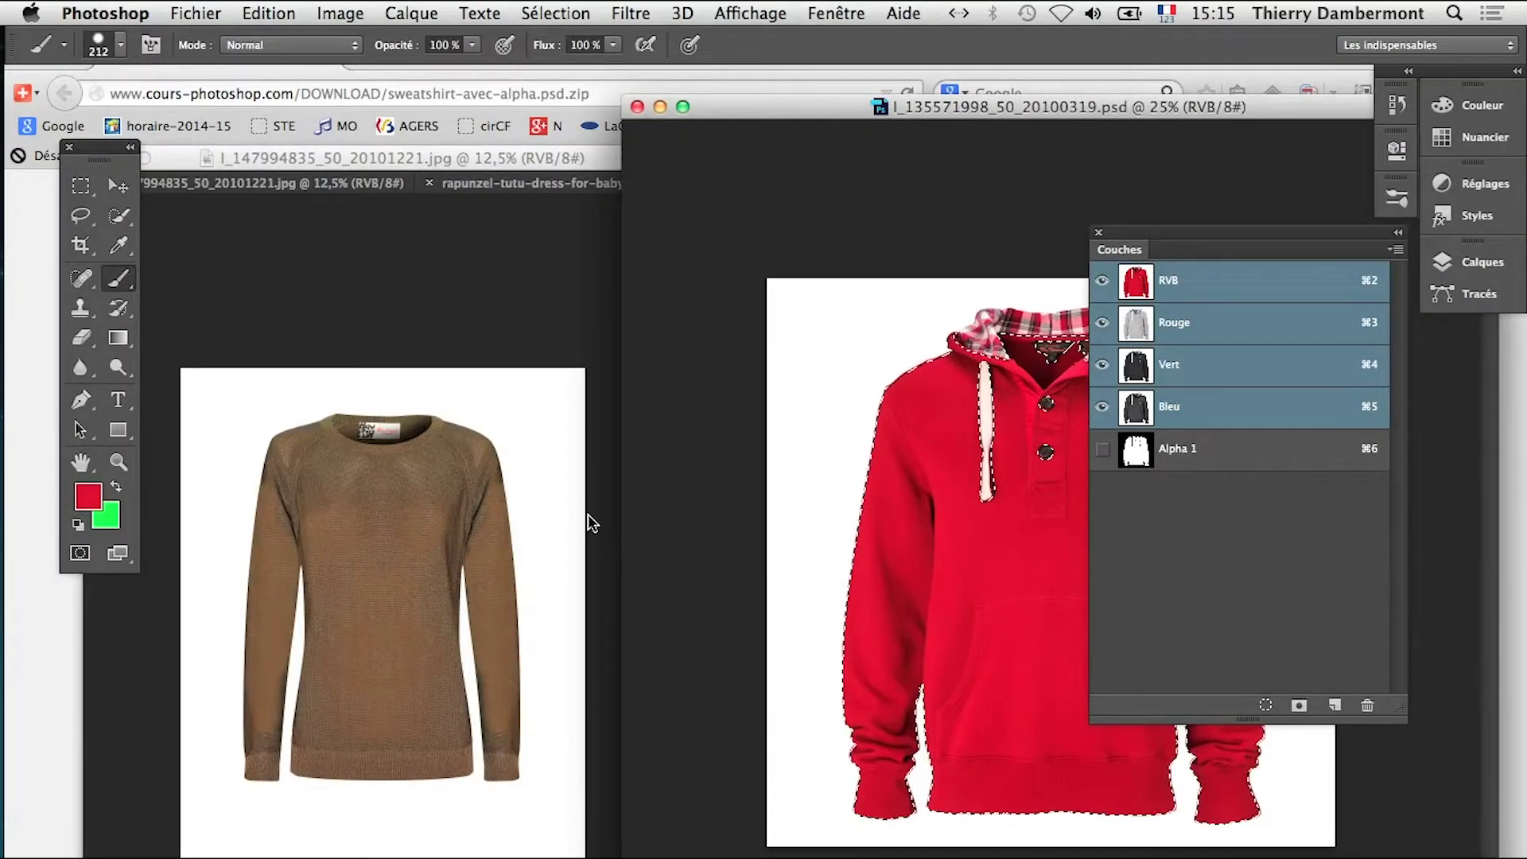
{"action": "key", "text": "alt+super+h"}
Move the brown sweater's window up, zoom its image in to 25% and widen the window to show both sleeves
{"action": "left_click_drag", "start_coordinate": [496, 165], "coordinate": [516, 130]}
{"action": "left_click", "coordinate": [327, 519], "text": "super"}
{"action": "left_click", "coordinate": [329, 520], "text": "super"}
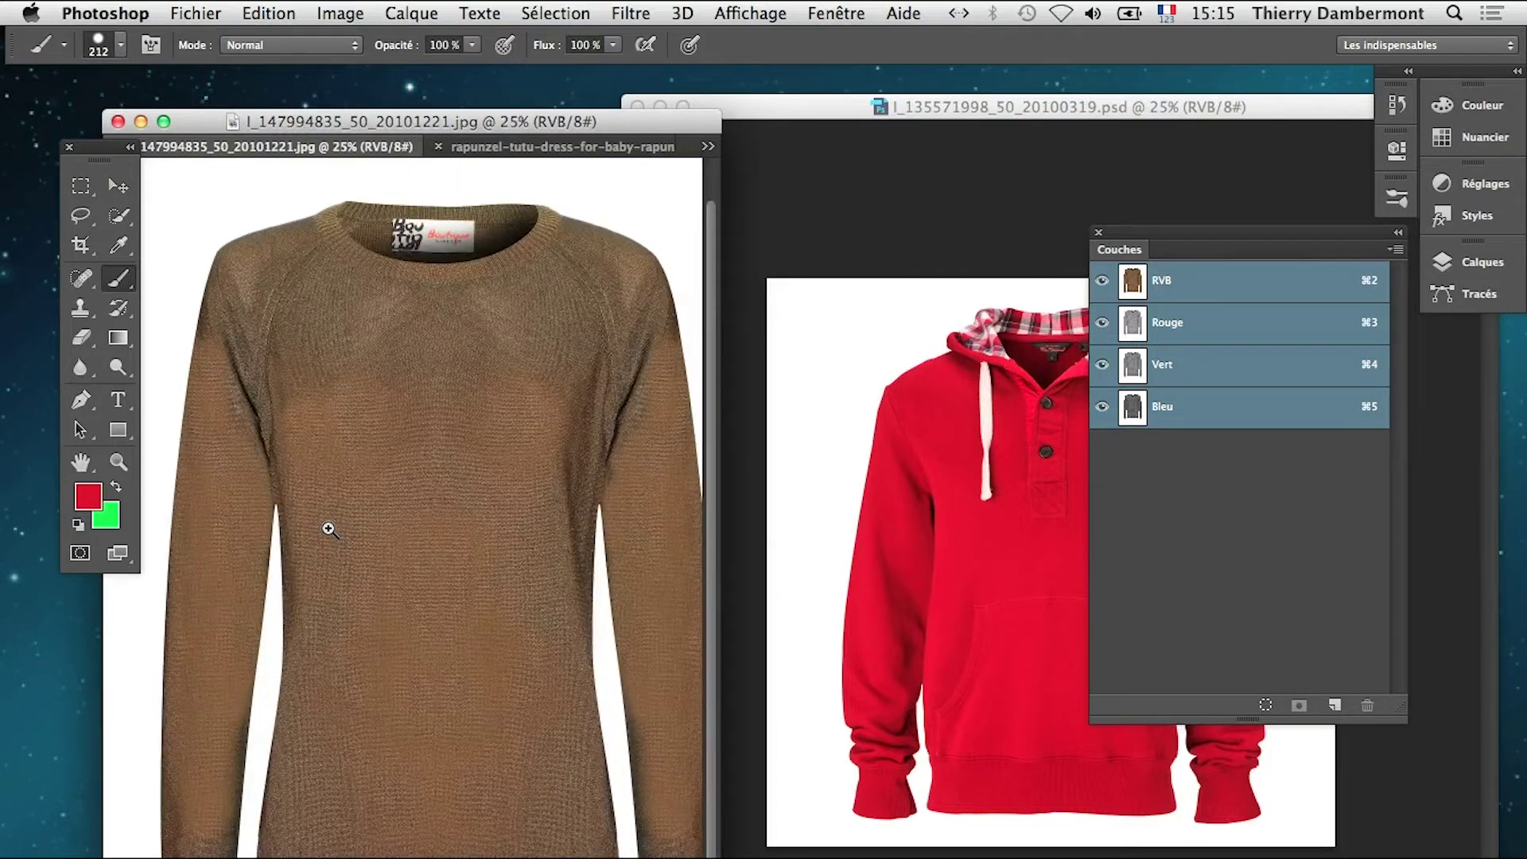
{"action": "left_click_drag", "start_coordinate": [722, 509], "coordinate": [923, 509]}
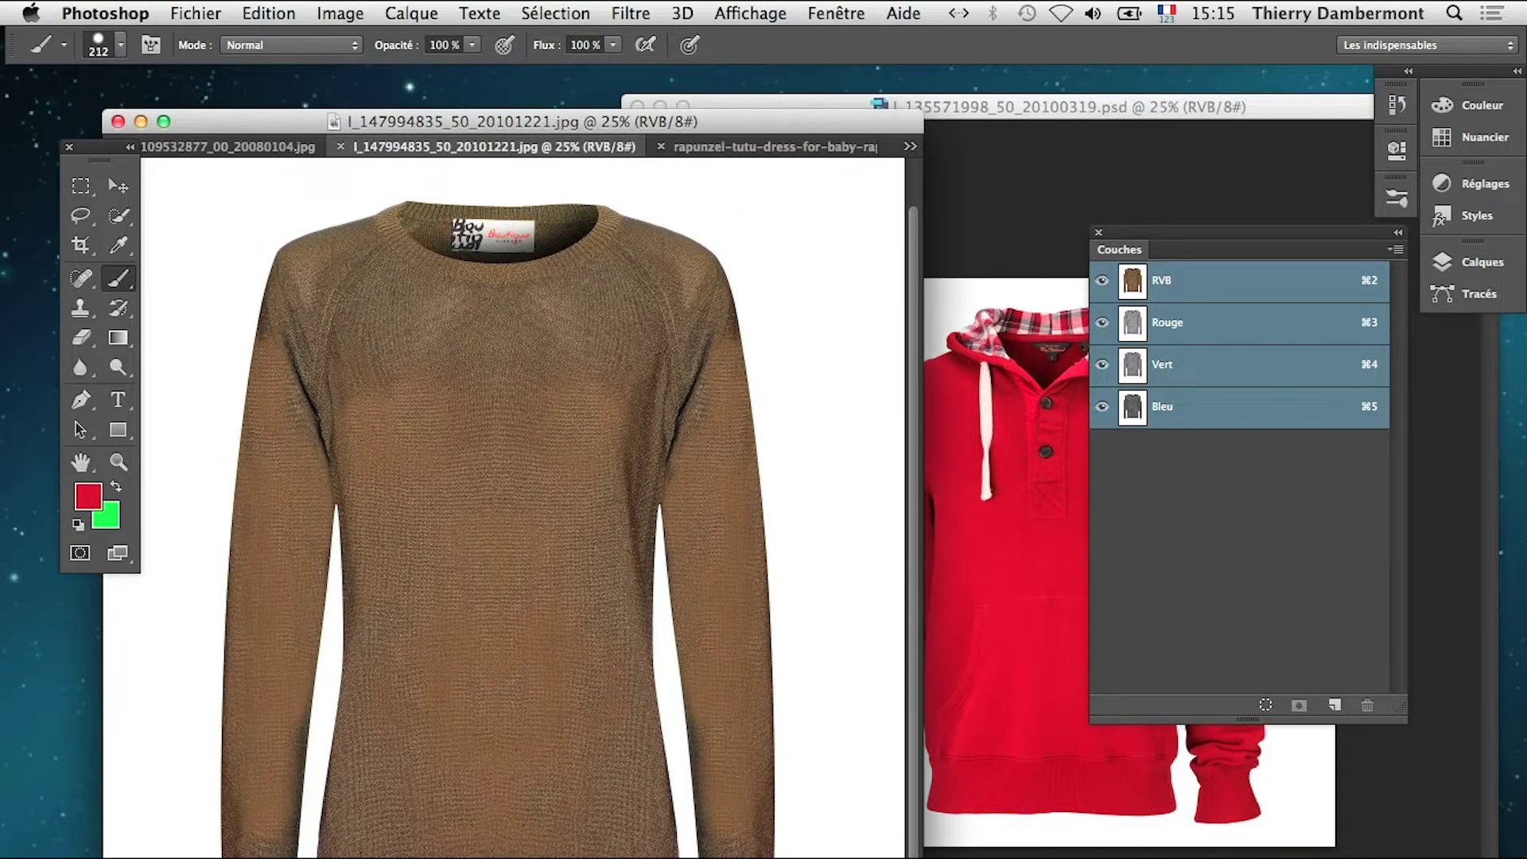
Draw a freehand Lasso selection inside the brown sweater's body and sleeves, leaving out the collar label and the white background
{"action": "left_click", "coordinate": [79, 215]}
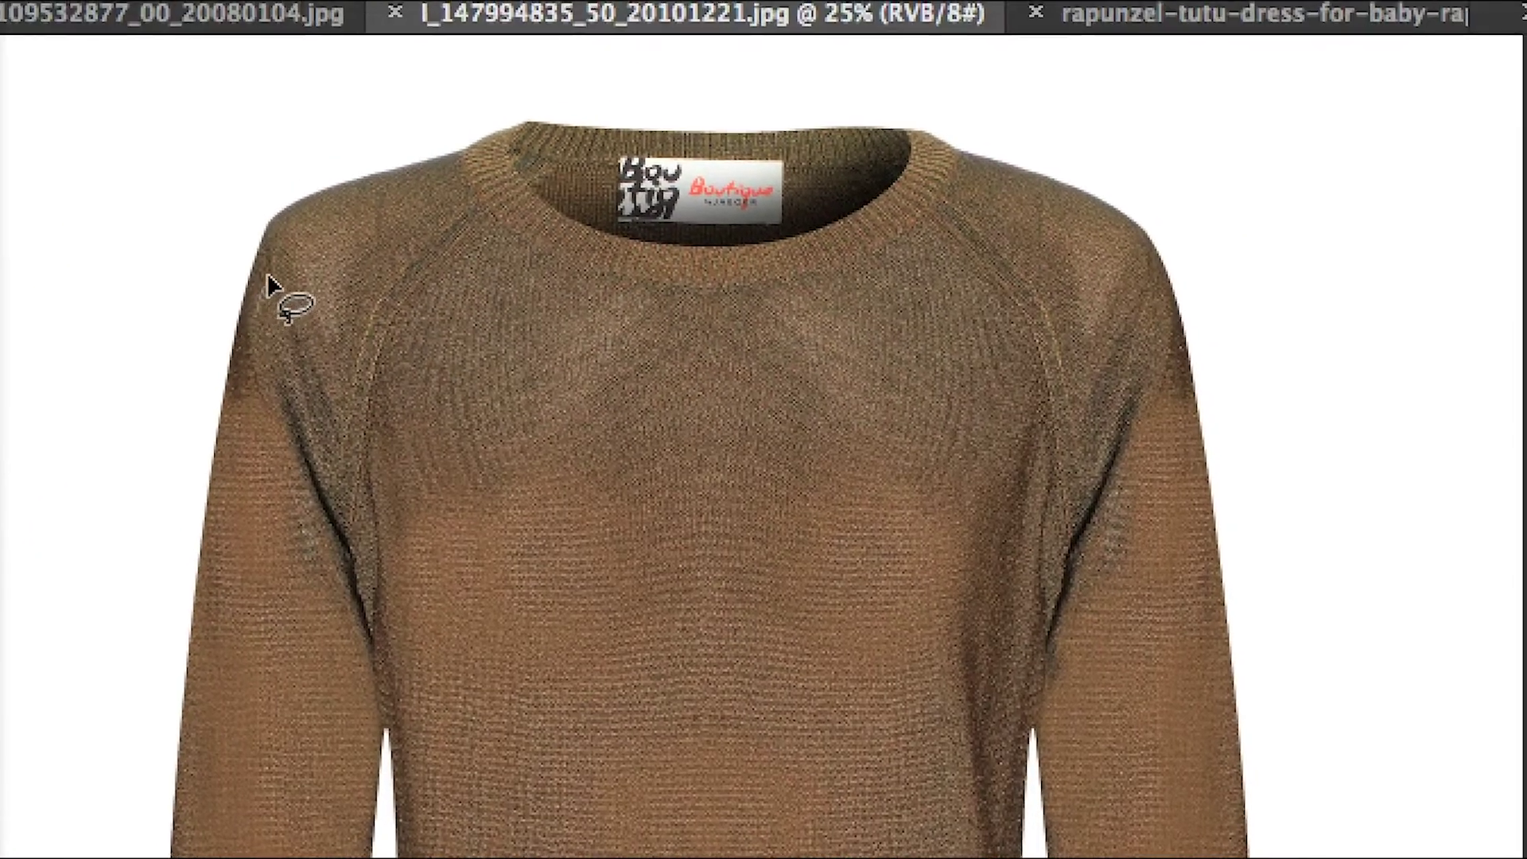
{"action": "mouse_move", "coordinate": [265, 272]}
{"action": "left_mouse_down"}
{"action": "mouse_move", "coordinate": [309, 241]}
{"action": "mouse_move", "coordinate": [435, 206]}
{"action": "mouse_move", "coordinate": [517, 147]}
{"action": "mouse_move", "coordinate": [564, 152]}
{"action": "left_mouse_up"}
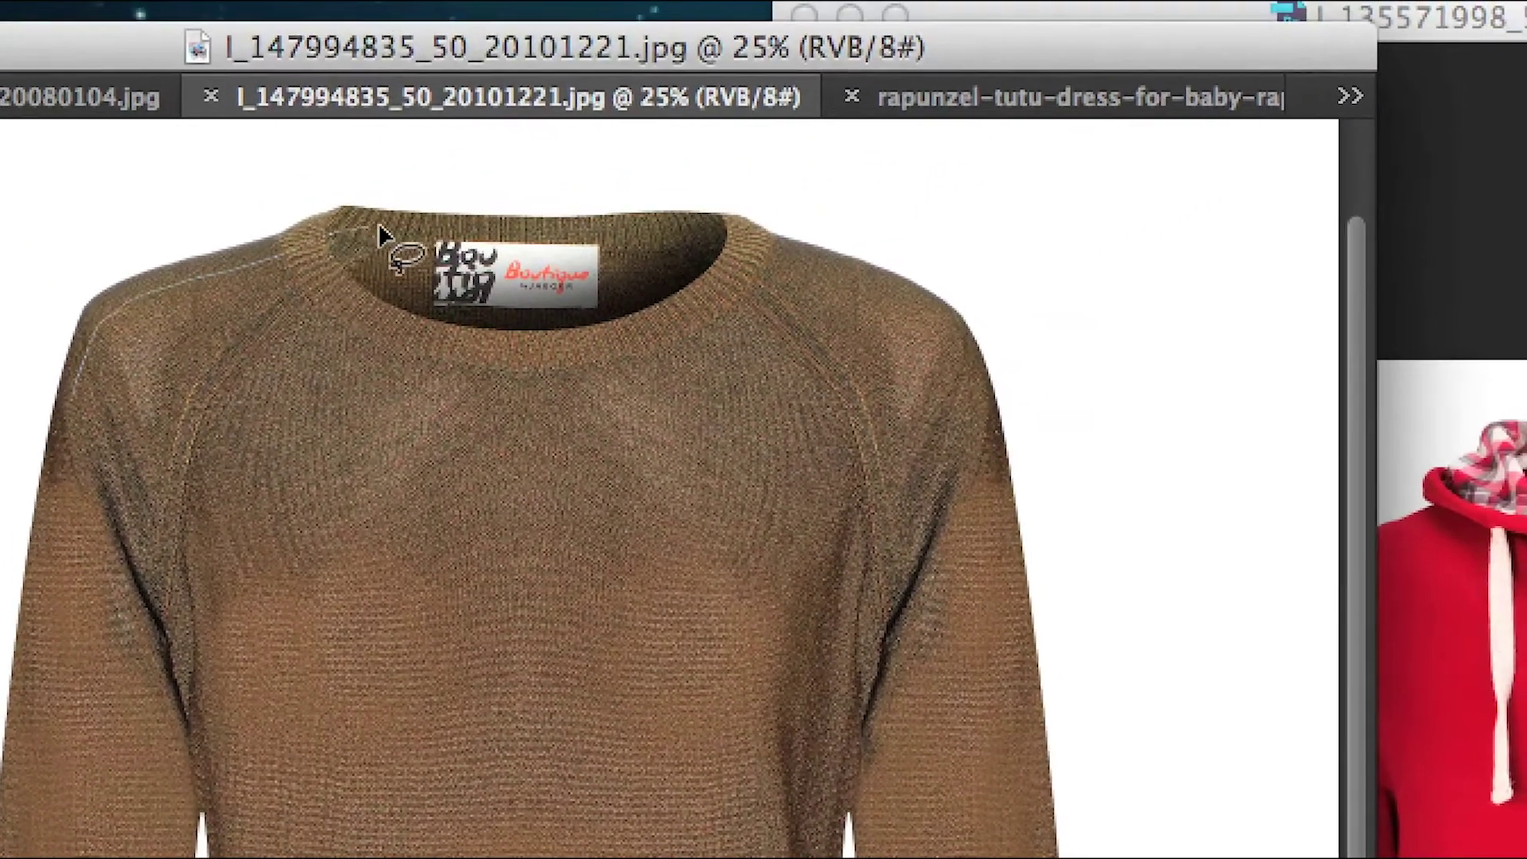
{"action": "mouse_move", "coordinate": [379, 232]}
{"action": "left_mouse_down"}
{"action": "mouse_move", "coordinate": [422, 247]}
{"action": "mouse_move", "coordinate": [433, 322]}
{"action": "mouse_move", "coordinate": [476, 325]}
{"action": "left_mouse_up"}
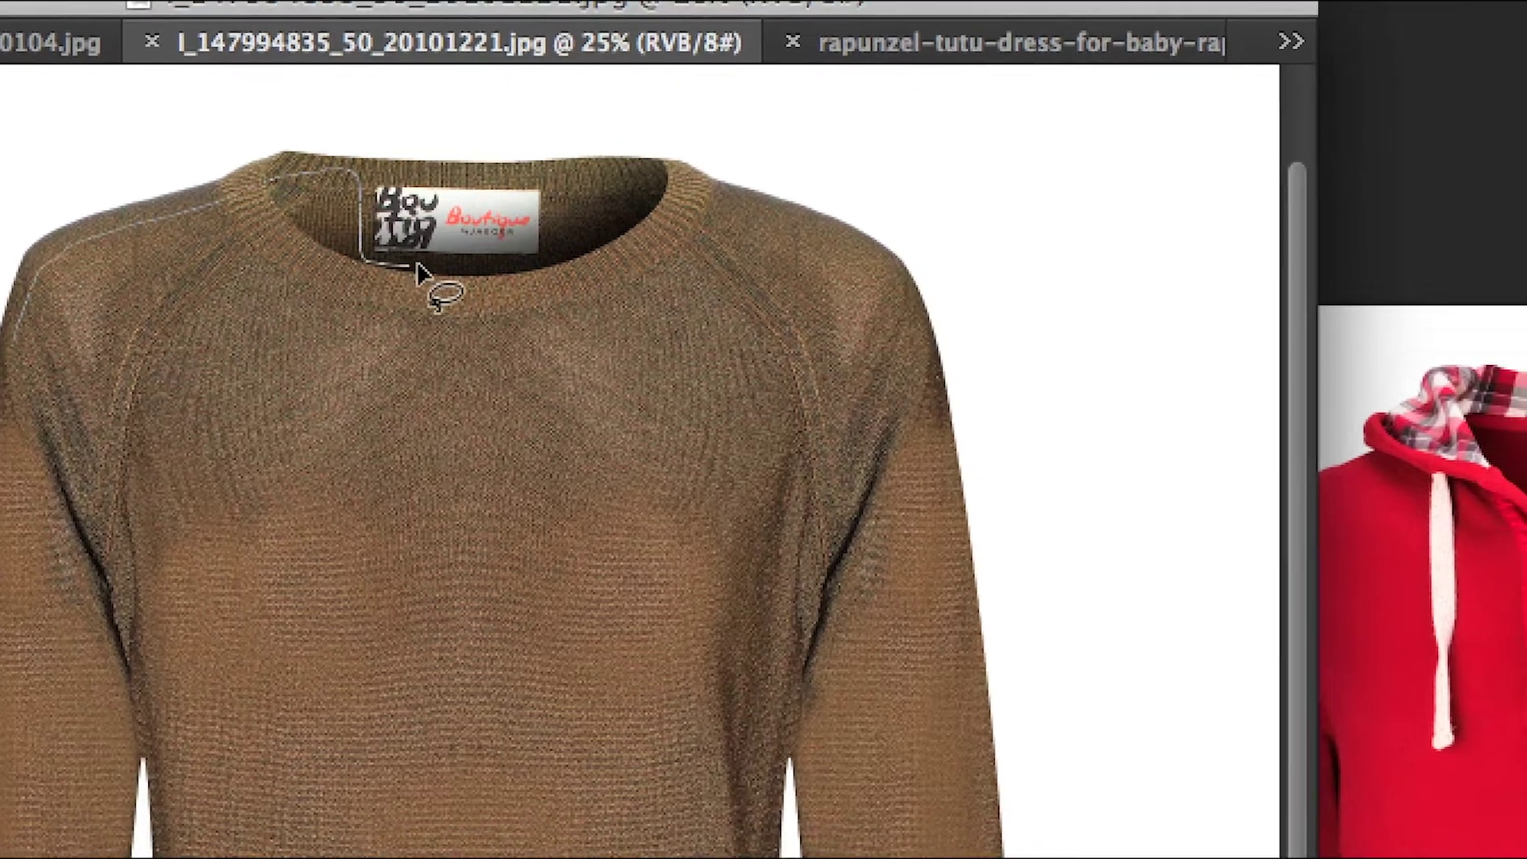
{"action": "mouse_move", "coordinate": [421, 275]}
{"action": "left_mouse_down"}
{"action": "mouse_move", "coordinate": [680, 249]}
{"action": "mouse_move", "coordinate": [828, 271]}
{"action": "left_mouse_up"}
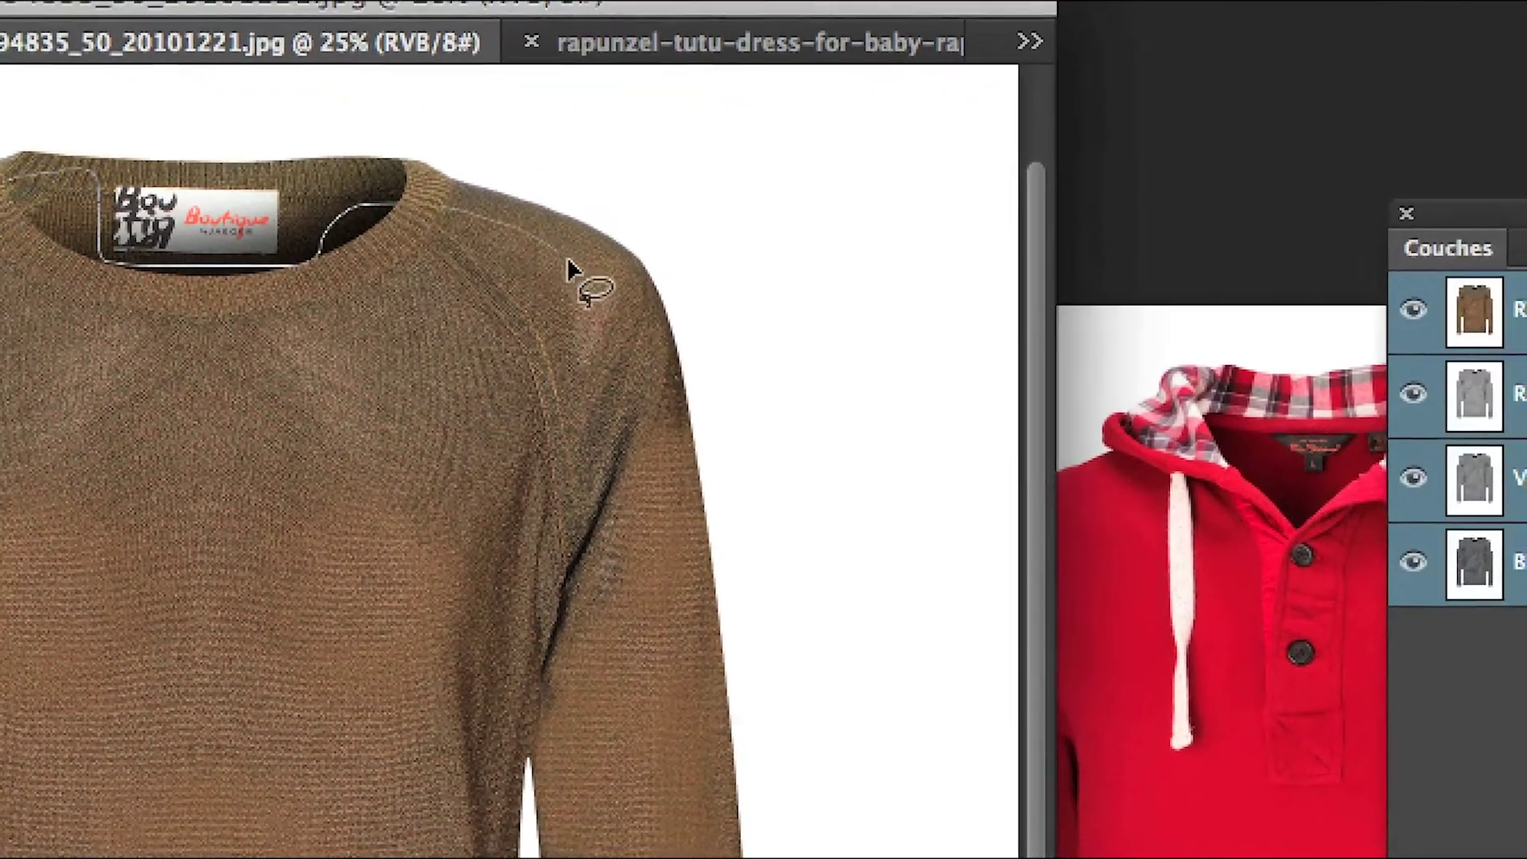
{"action": "mouse_move", "coordinate": [567, 269]}
{"action": "left_mouse_down"}
{"action": "mouse_move", "coordinate": [638, 459]}
{"action": "mouse_move", "coordinate": [664, 773]}
{"action": "mouse_move", "coordinate": [695, 858]}
{"action": "mouse_move", "coordinate": [628, 858]}
{"action": "left_mouse_up"}
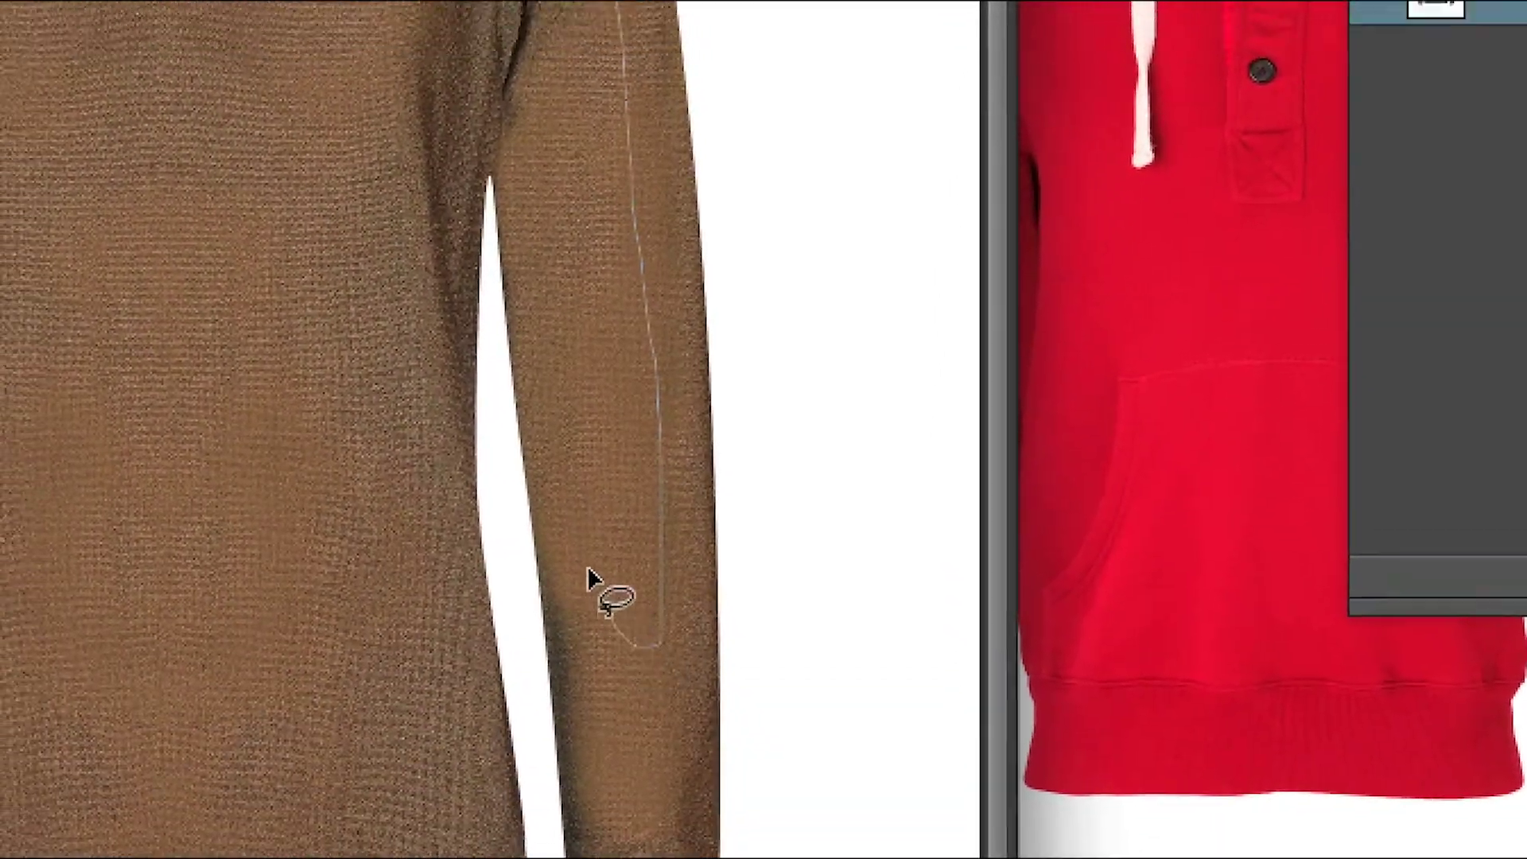
{"action": "mouse_move", "coordinate": [589, 579]}
{"action": "left_mouse_down"}
{"action": "mouse_move", "coordinate": [547, 231]}
{"action": "mouse_move", "coordinate": [485, 85]}
{"action": "mouse_move", "coordinate": [404, 436]}
{"action": "mouse_move", "coordinate": [410, 843]}
{"action": "left_mouse_up"}
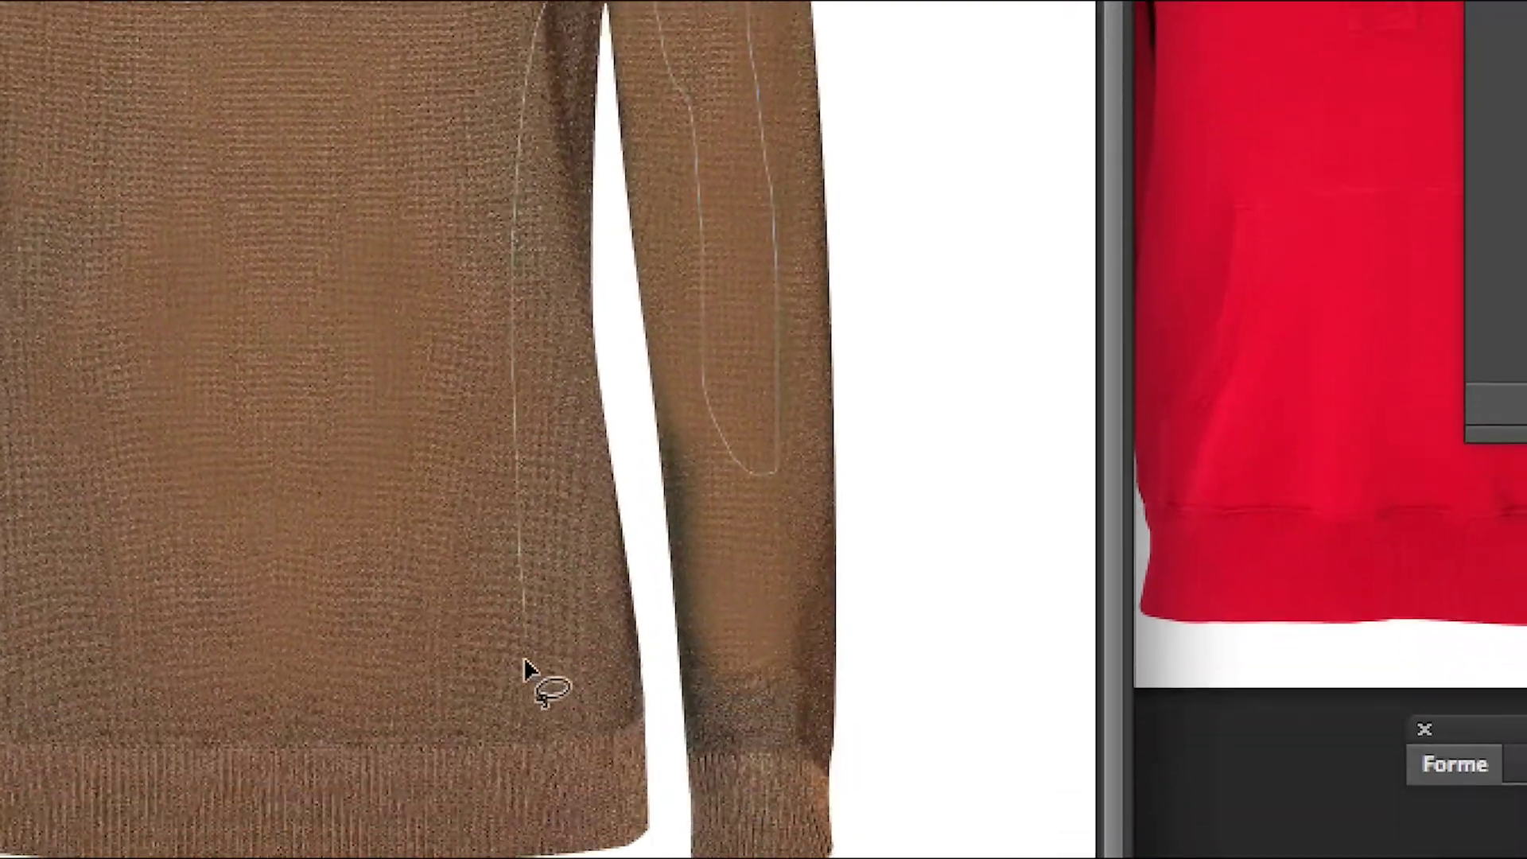
{"action": "mouse_move", "coordinate": [525, 670]}
{"action": "left_mouse_down"}
{"action": "mouse_move", "coordinate": [468, 784]}
{"action": "mouse_move", "coordinate": [156, 843]}
{"action": "mouse_move", "coordinate": [0, 750]}
{"action": "mouse_move", "coordinate": [56, 290]}
{"action": "left_mouse_up"}
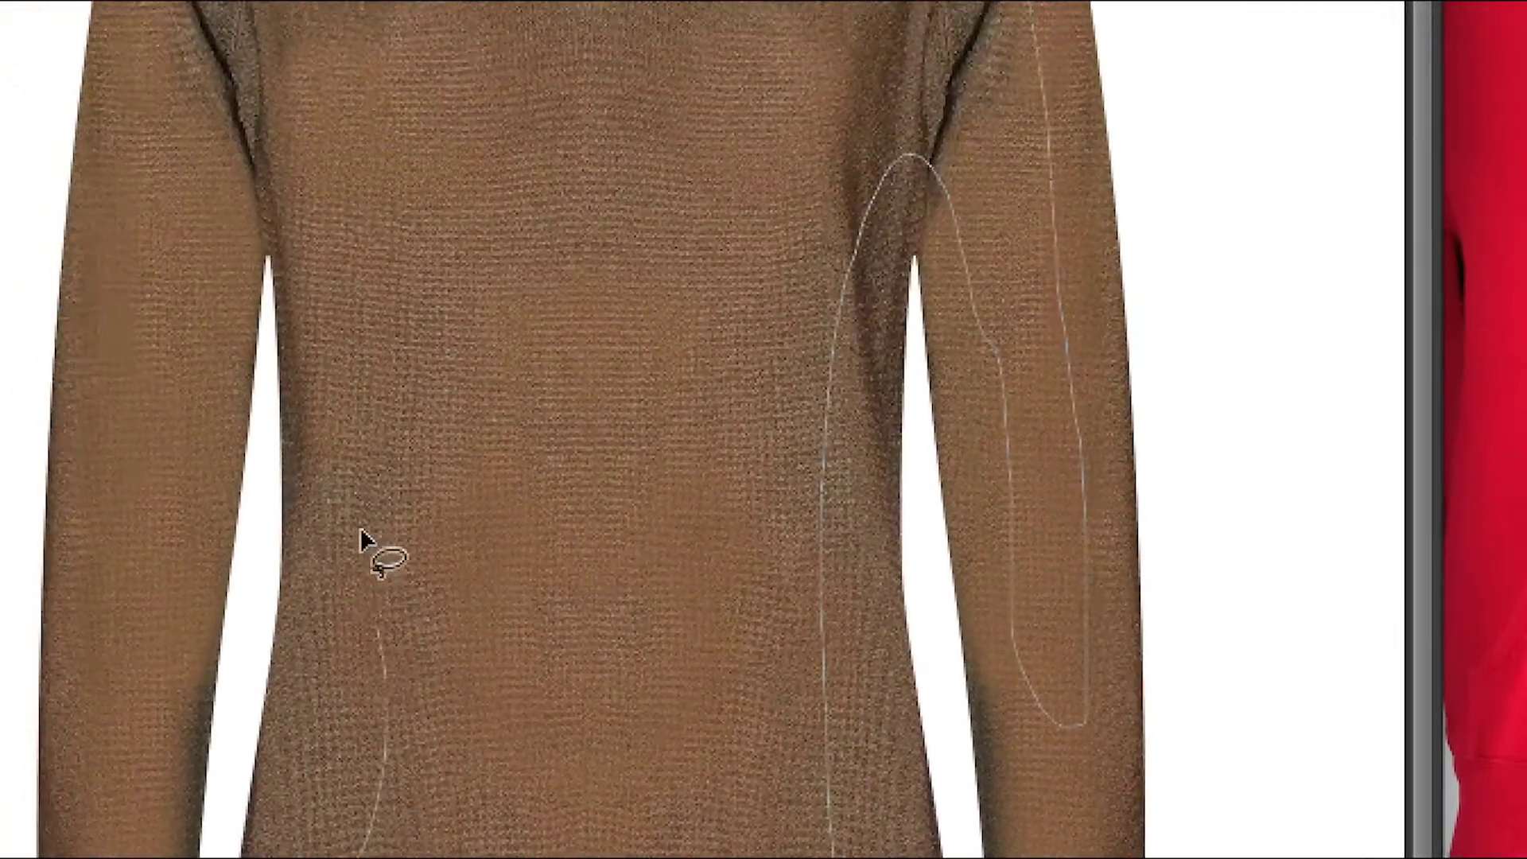
{"action": "mouse_move", "coordinate": [362, 541]}
{"action": "left_mouse_down"}
{"action": "mouse_move", "coordinate": [350, 144]}
{"action": "mouse_move", "coordinate": [231, 207]}
{"action": "left_mouse_up"}
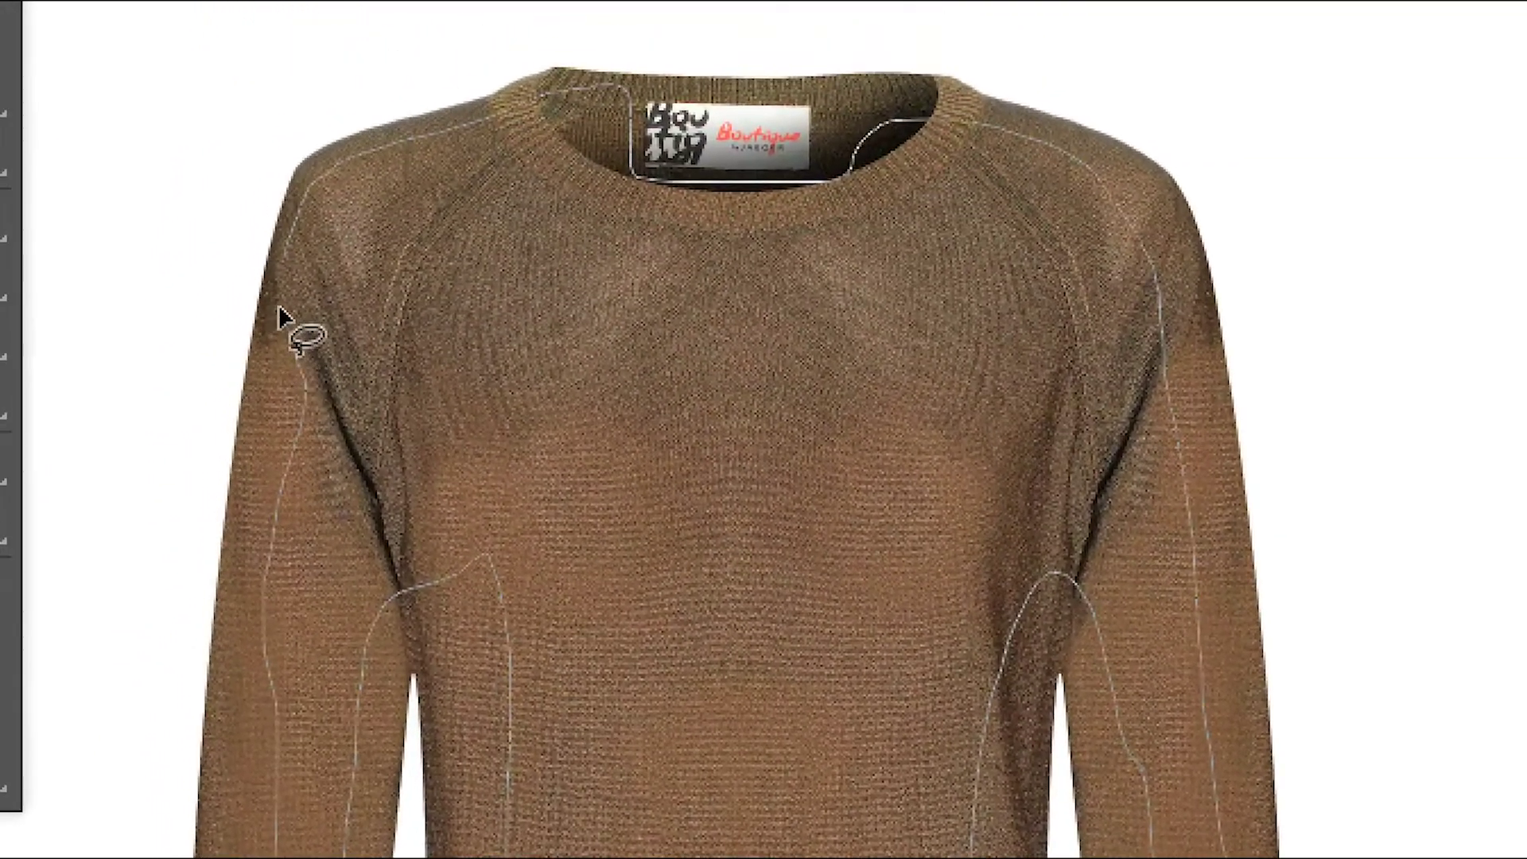
{"action": "left_click", "coordinate": [273, 213]}
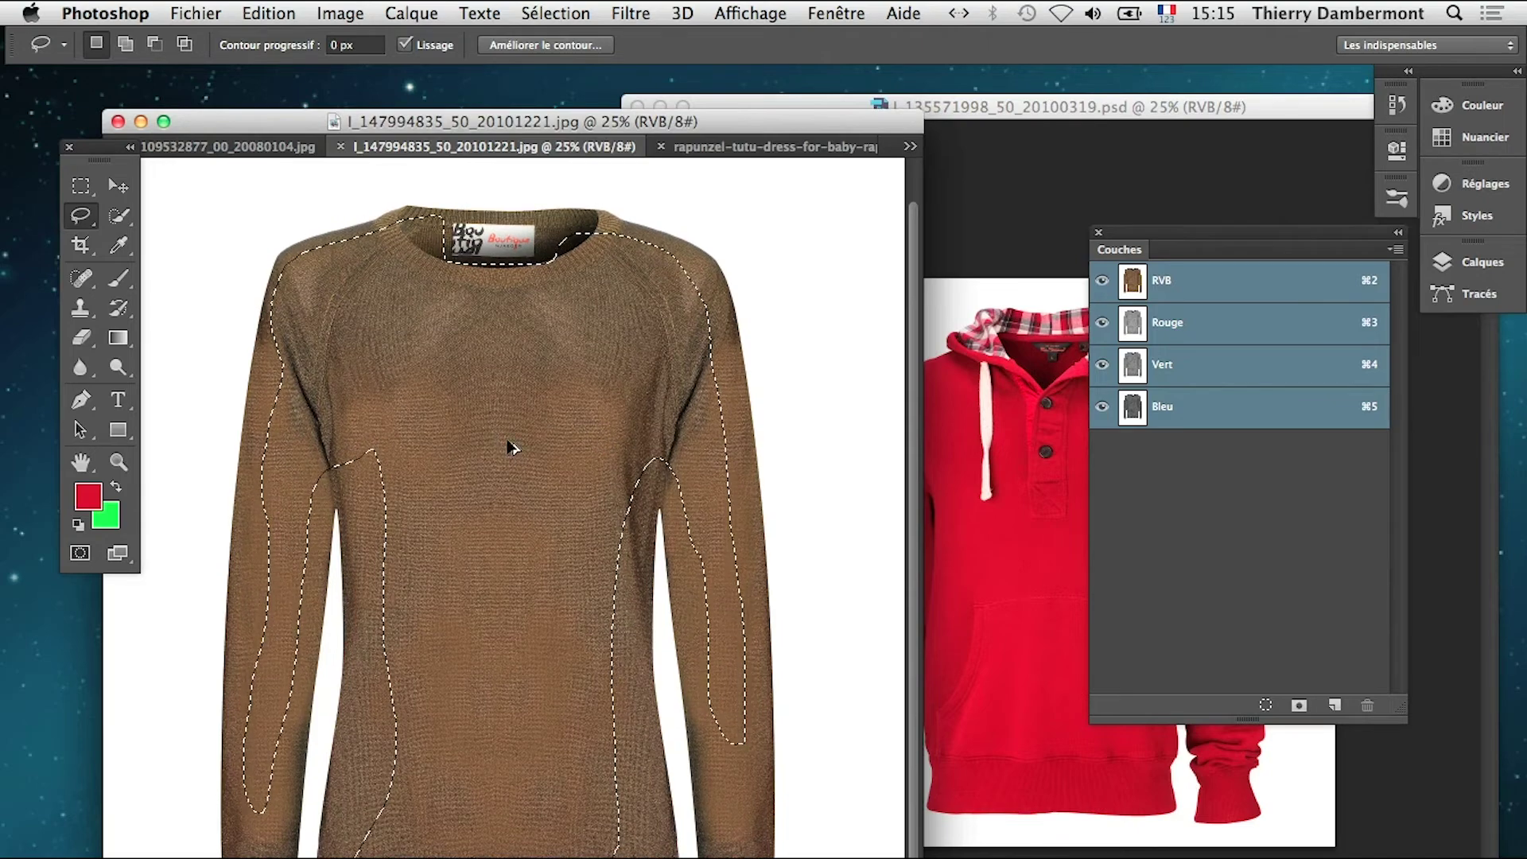
Zoom the sweater out to 16,9% and arrange both garment windows side by side, with the Couches panel moved clear of the red hoodie
{"action": "key", "text": "alt"}
{"action": "scroll", "coordinate": [507, 441], "scroll_direction": "down", "scroll_amount": 4}
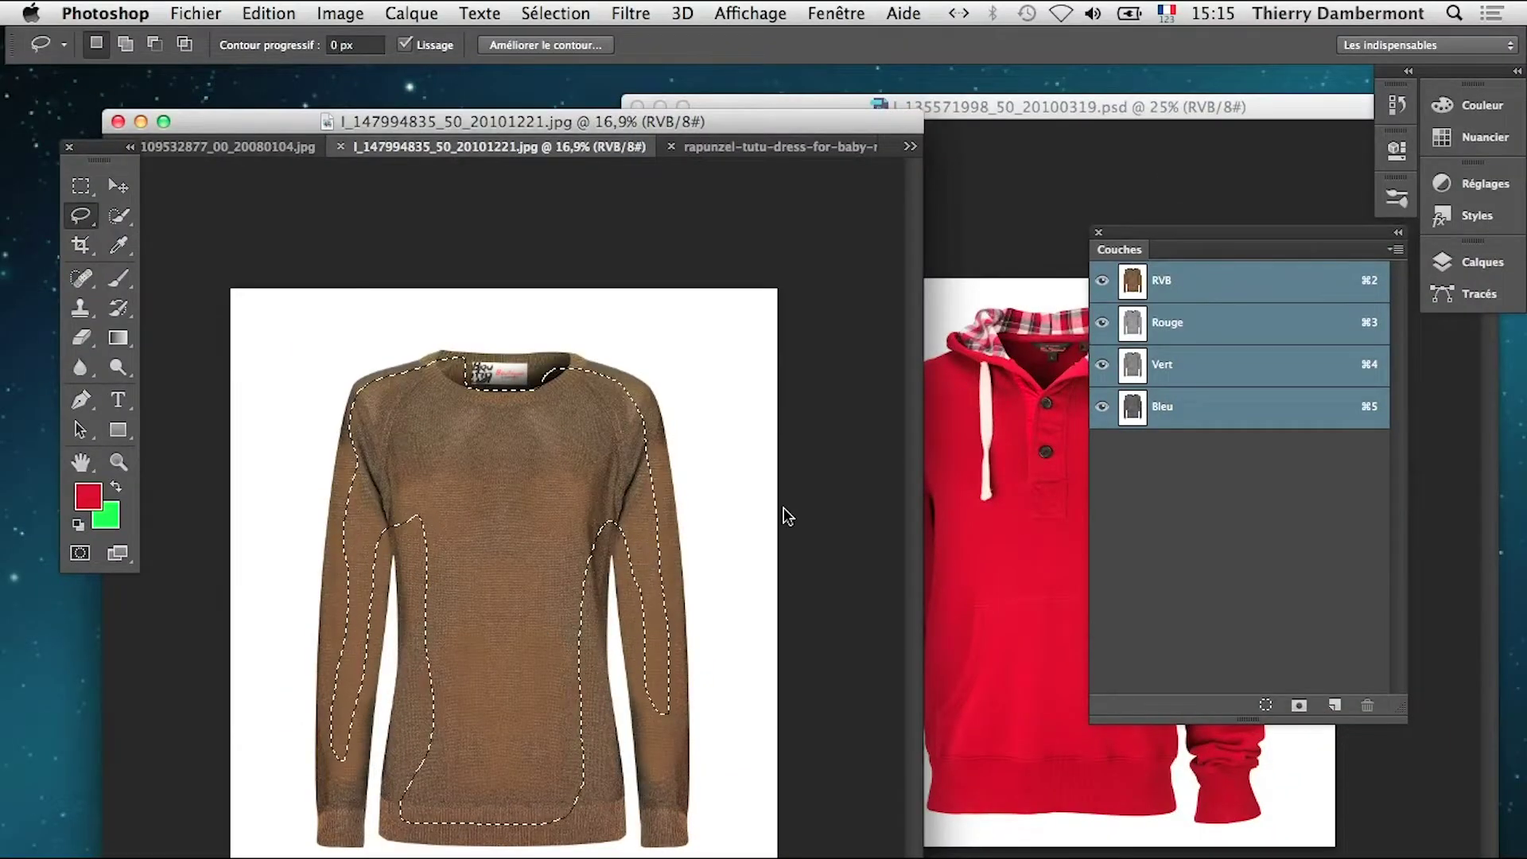
{"action": "left_click_drag", "start_coordinate": [901, 126], "coordinate": [788, 127]}
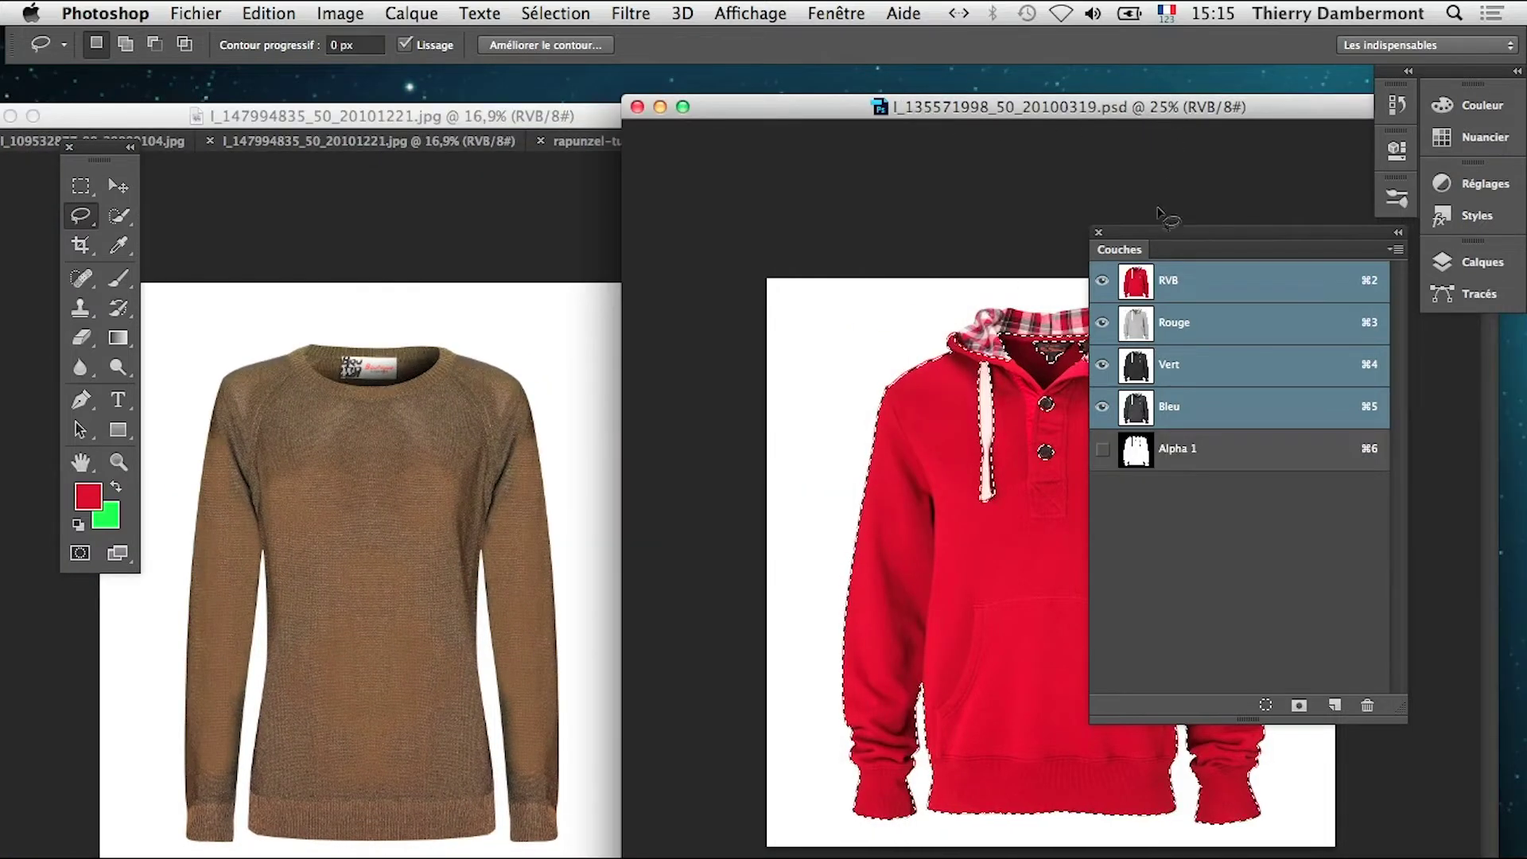
{"action": "left_click_drag", "start_coordinate": [1164, 236], "coordinate": [805, 857]}
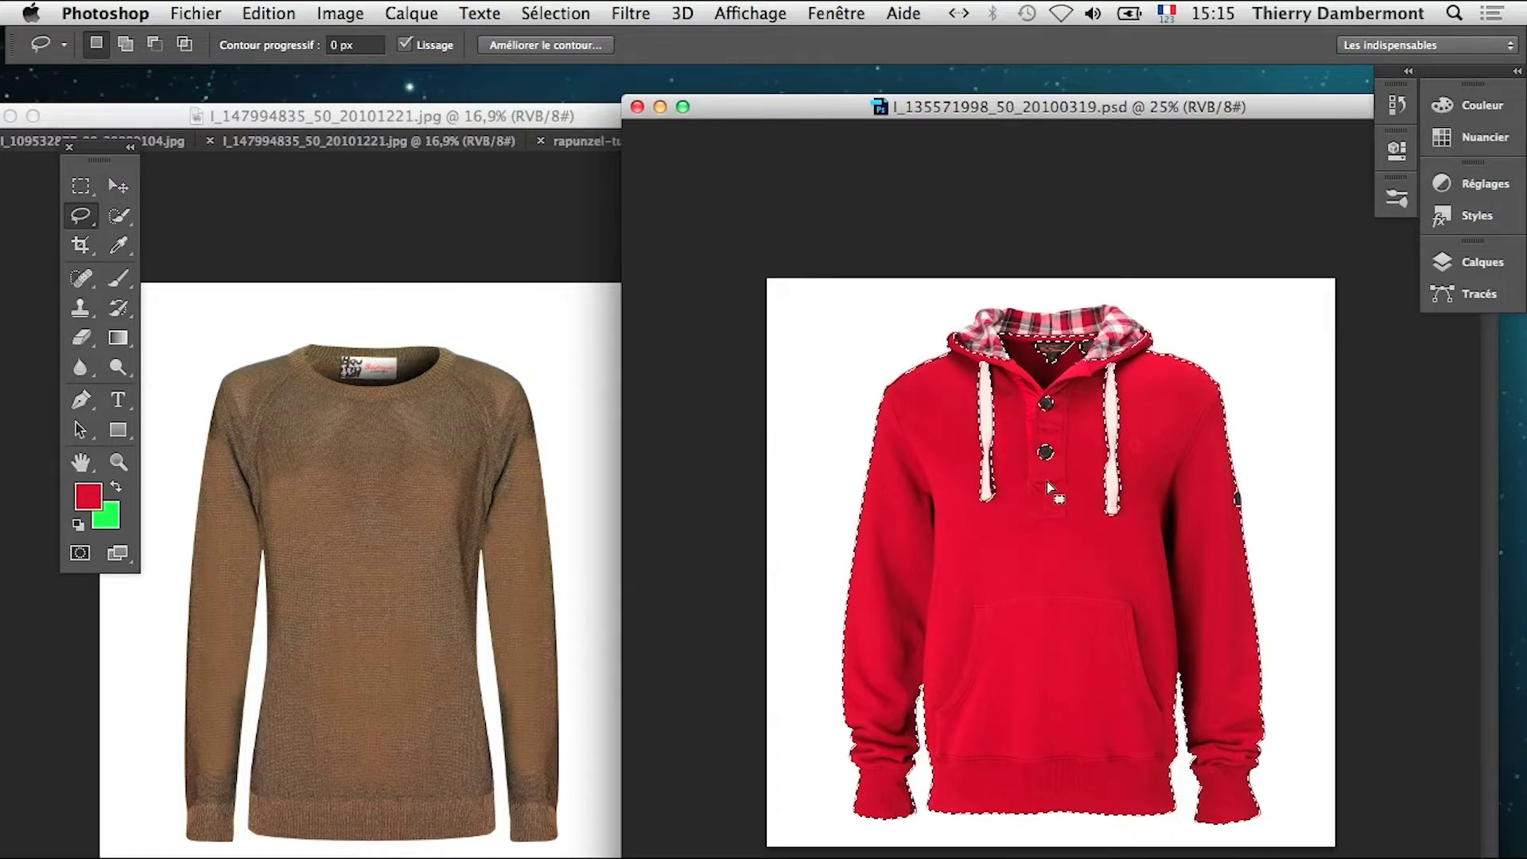
{"action": "left_click_drag", "start_coordinate": [1059, 106], "coordinate": [977, 111]}
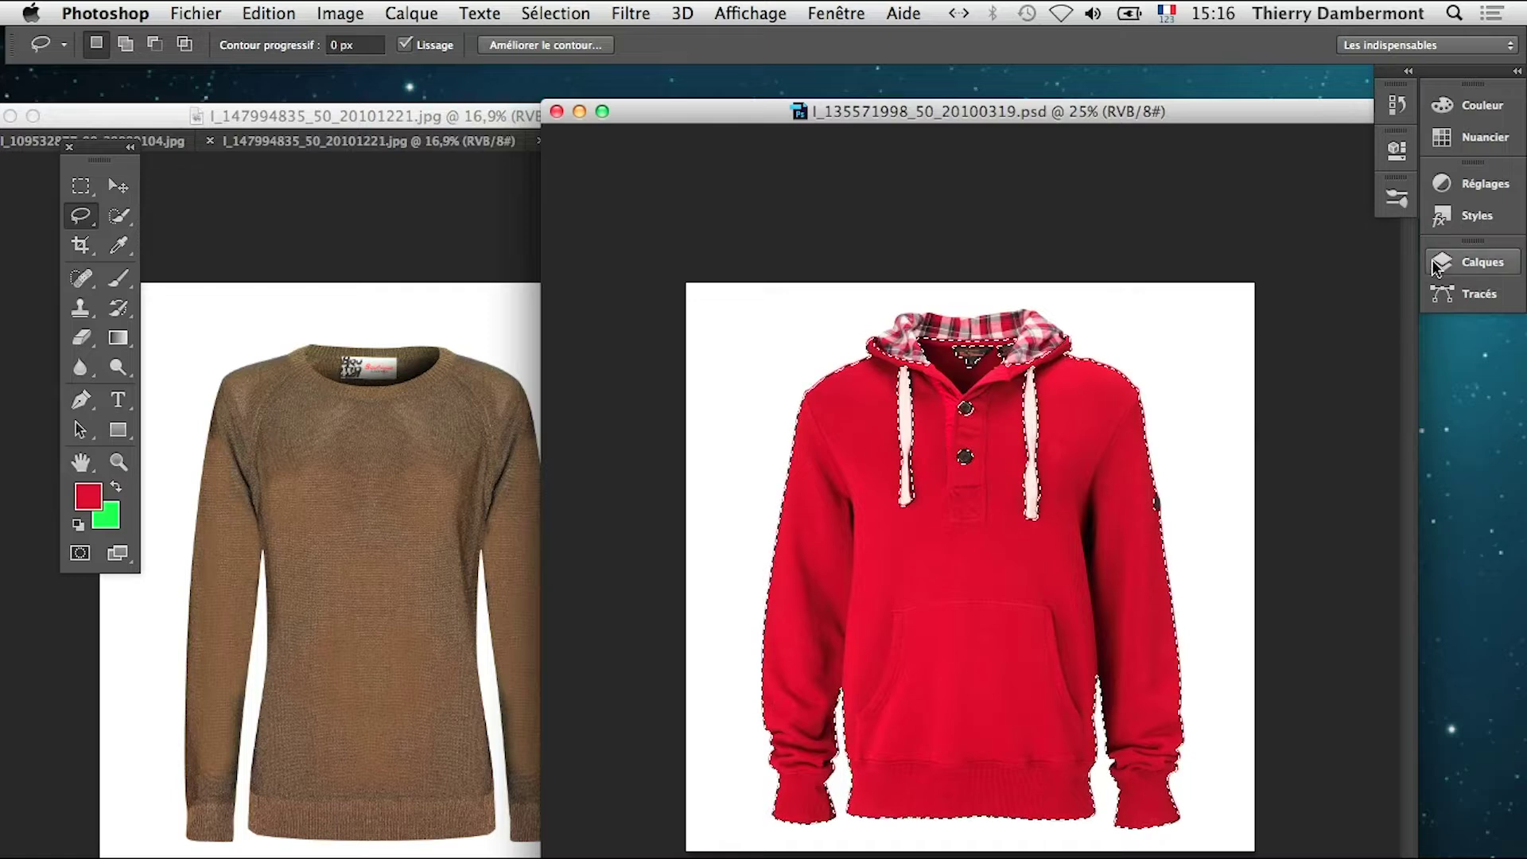
Duplicate the red hoodie's Arrière-plan layer and open the Correspondance de la couleur adjustment on the copy
{"action": "left_click", "coordinate": [1481, 261]}
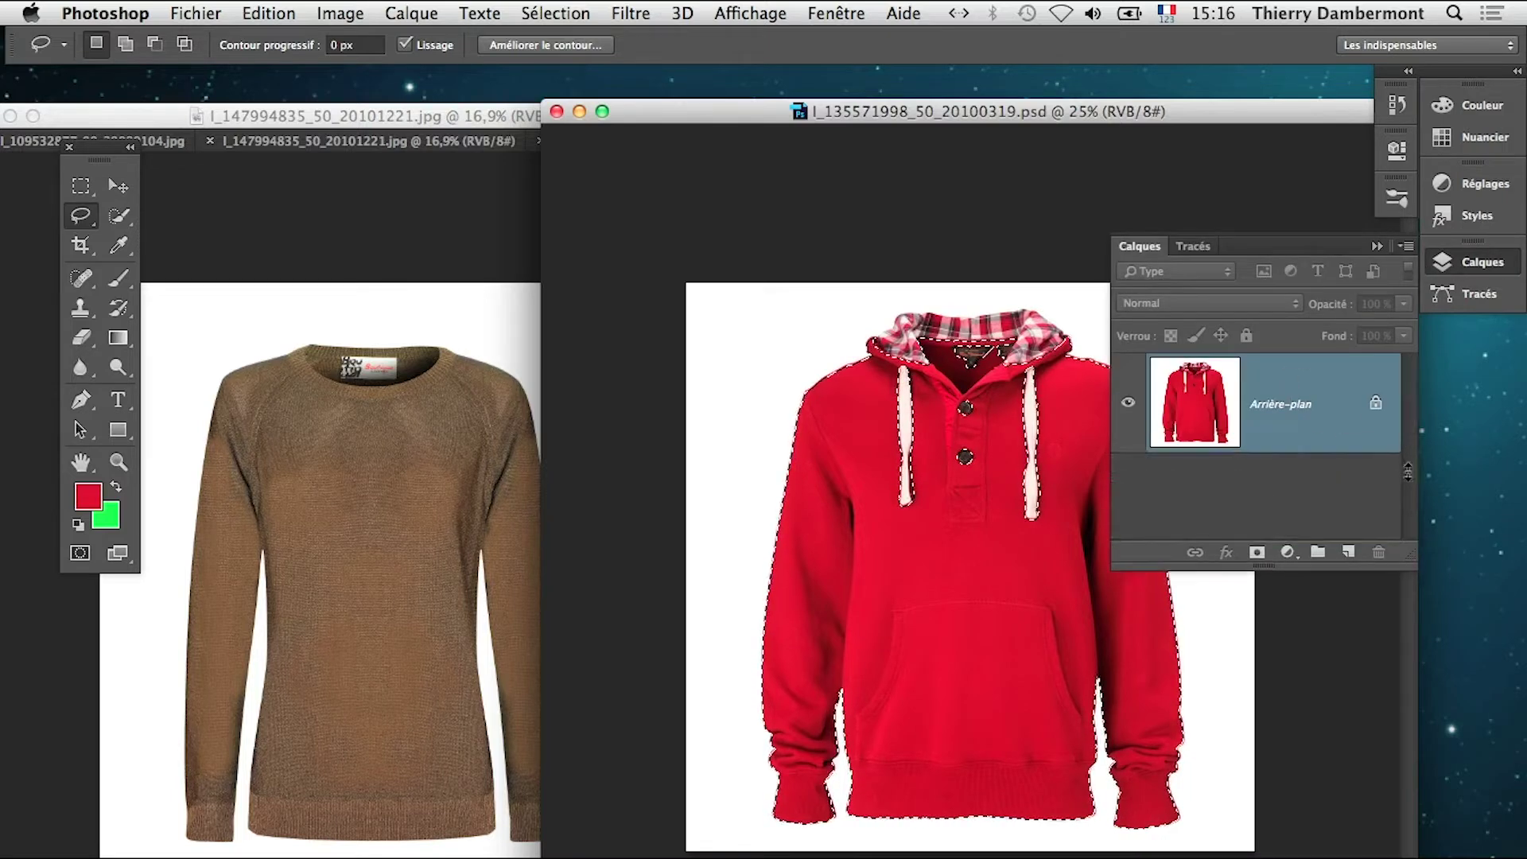
{"action": "left_click_drag", "start_coordinate": [1279, 437], "coordinate": [1349, 619]}
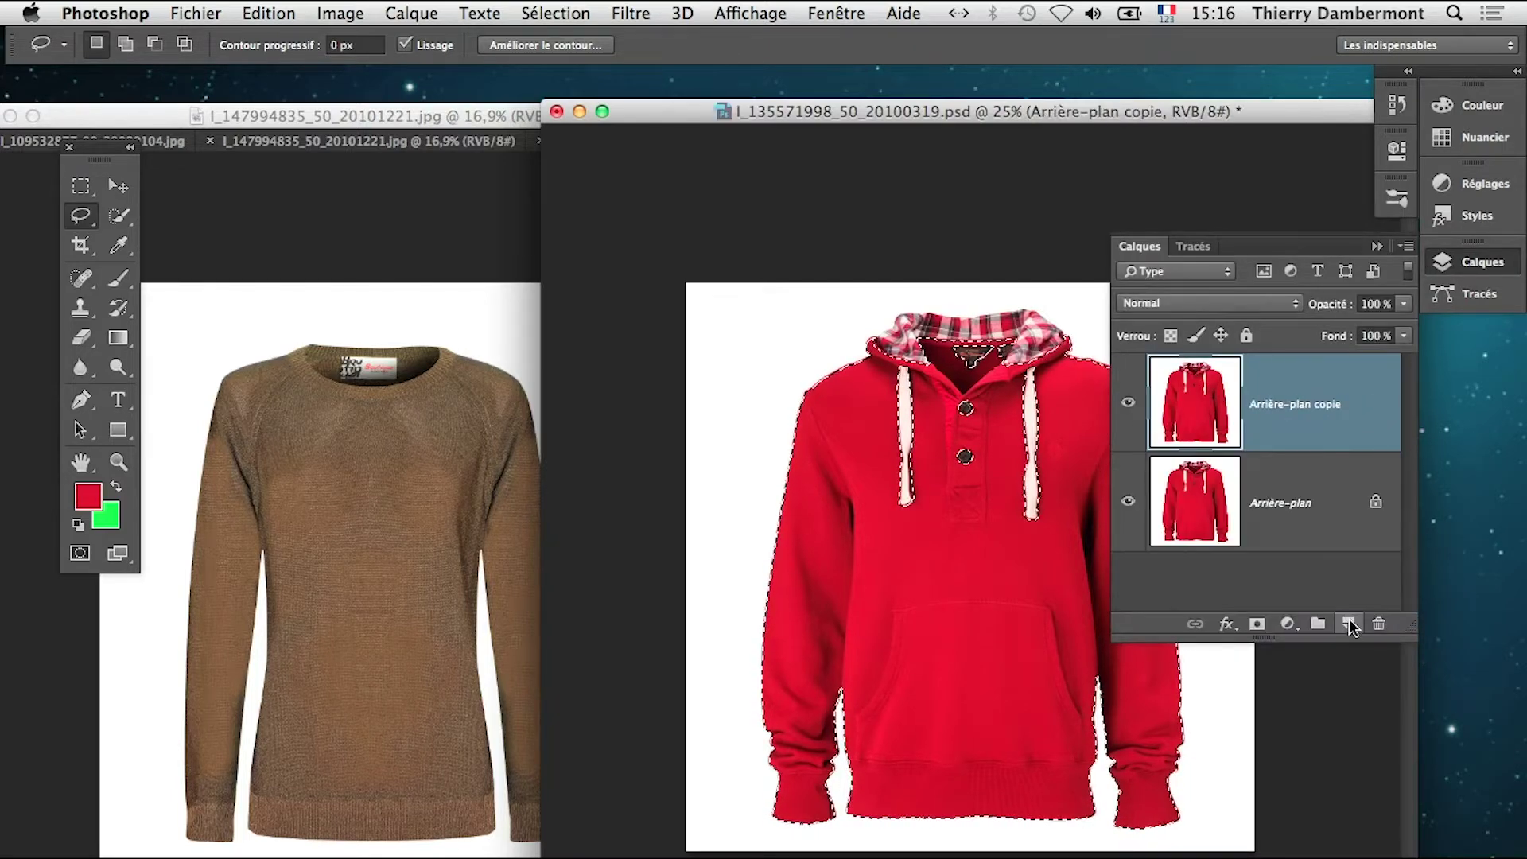
{"action": "left_click", "coordinate": [330, 11]}
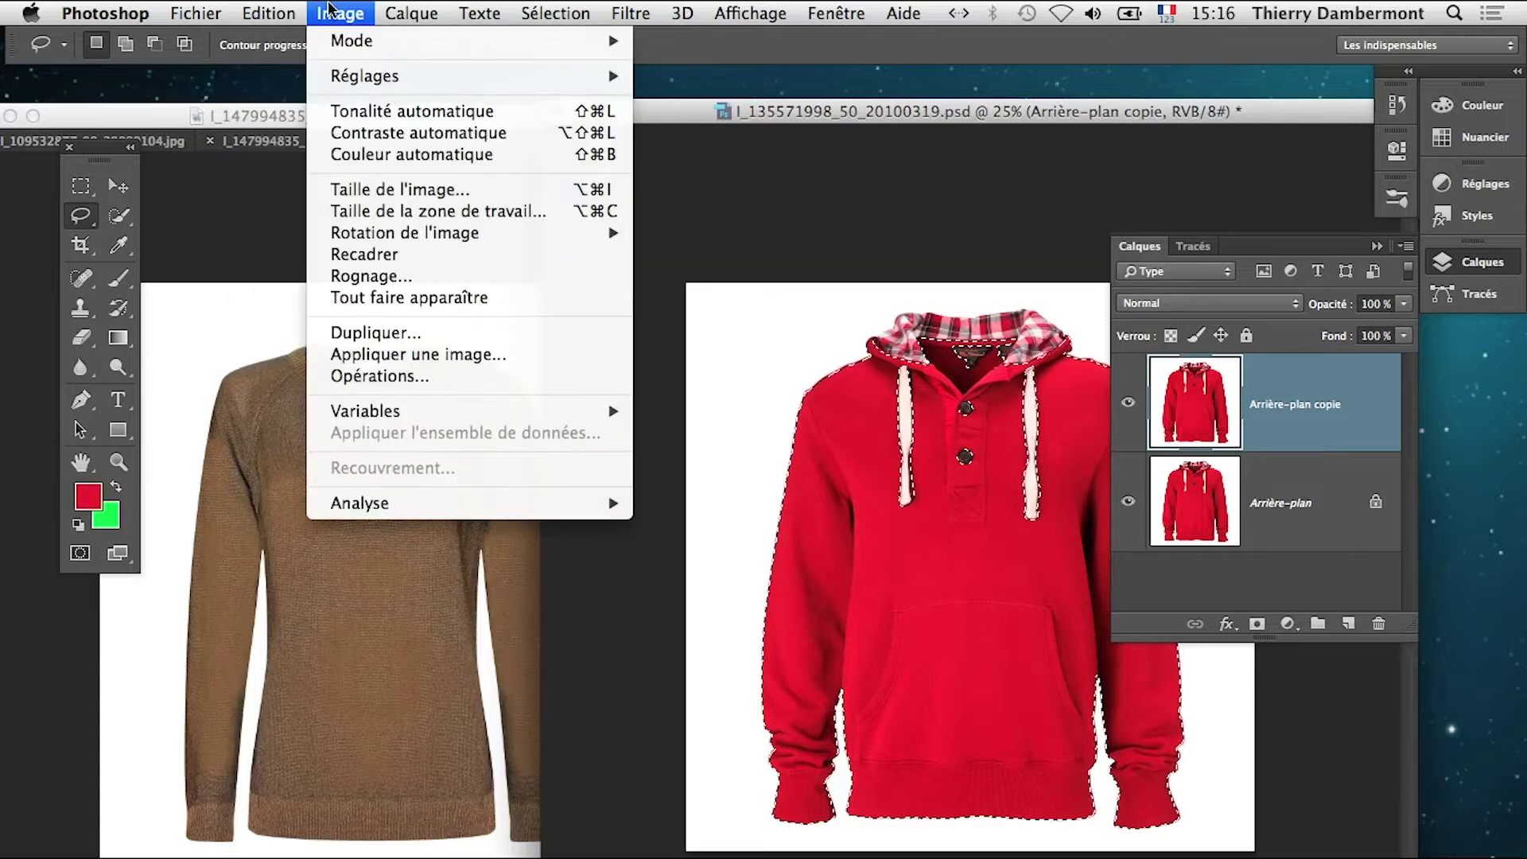
{"action": "mouse_move", "coordinate": [368, 77]}
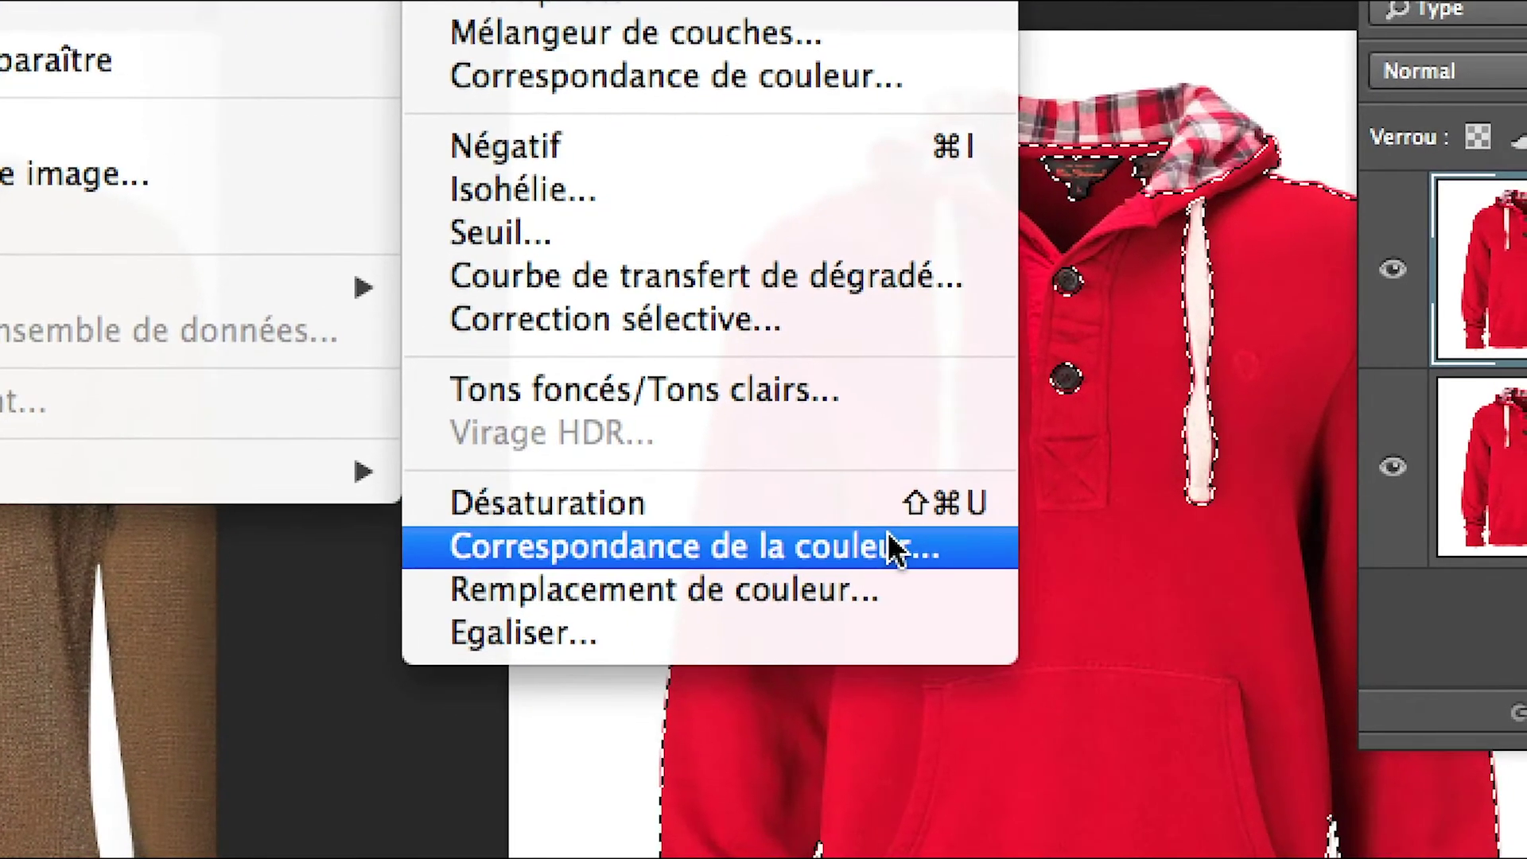
{"action": "left_click", "coordinate": [923, 833]}
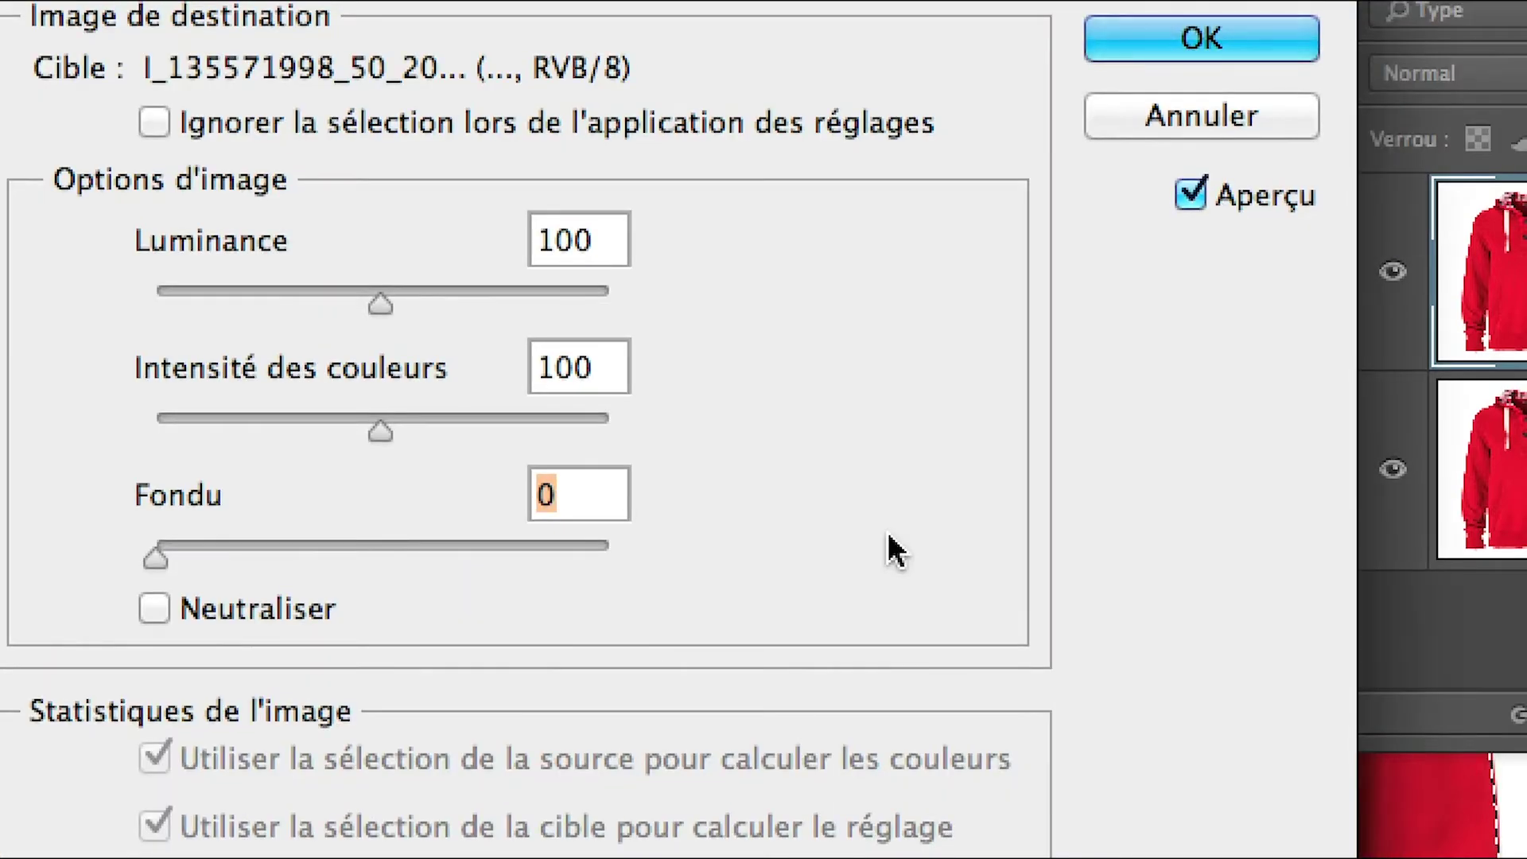
Set the source image of the colour match to I_147994835_50_20101221.jpg, the brown sweater
{"action": "key", "text": "alt"}
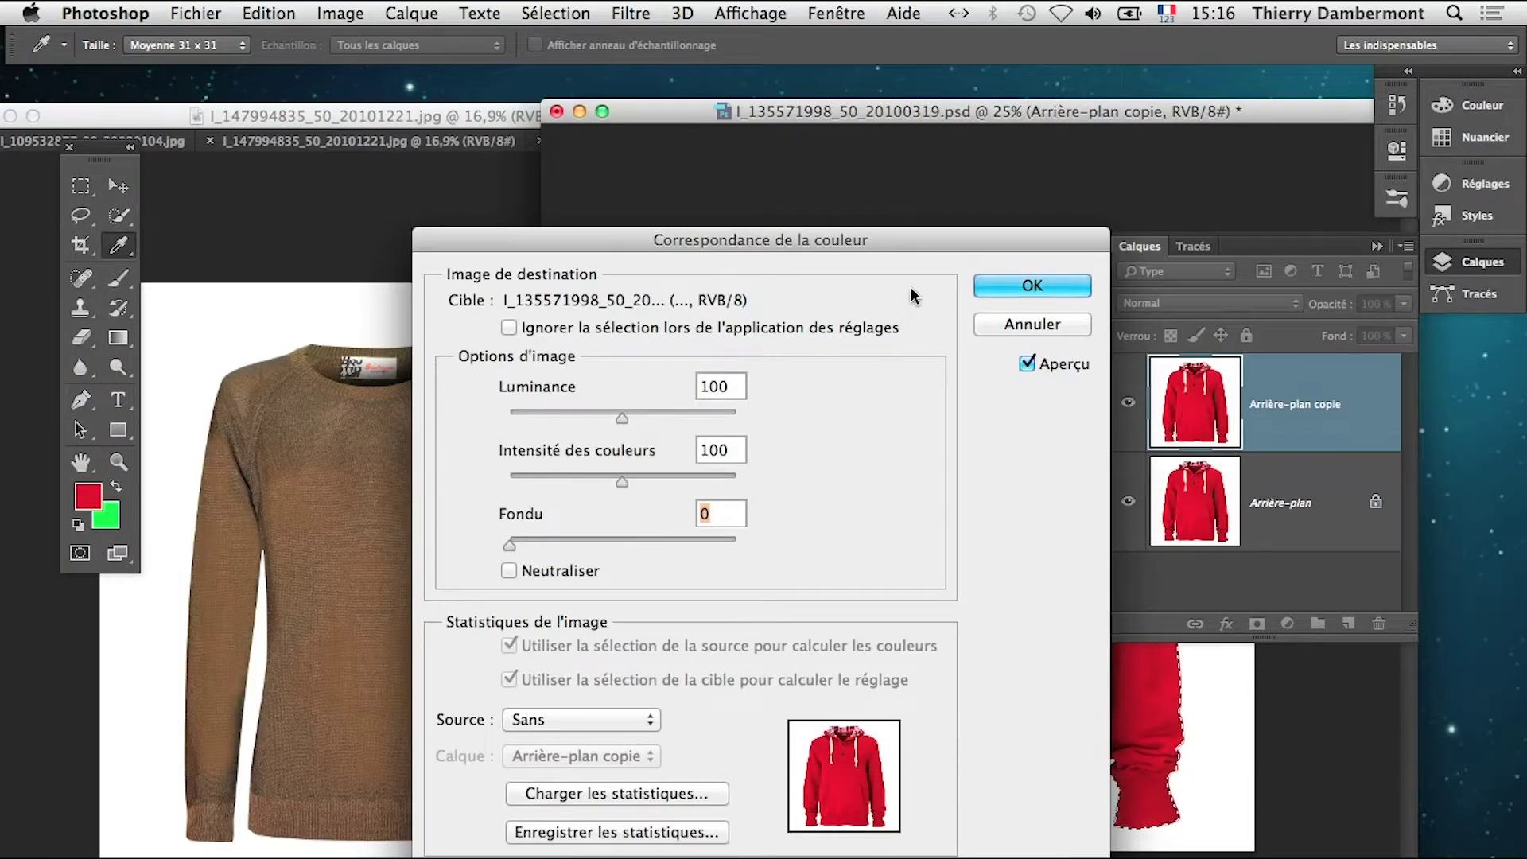
{"action": "left_click_drag", "start_coordinate": [929, 261], "coordinate": [613, 284]}
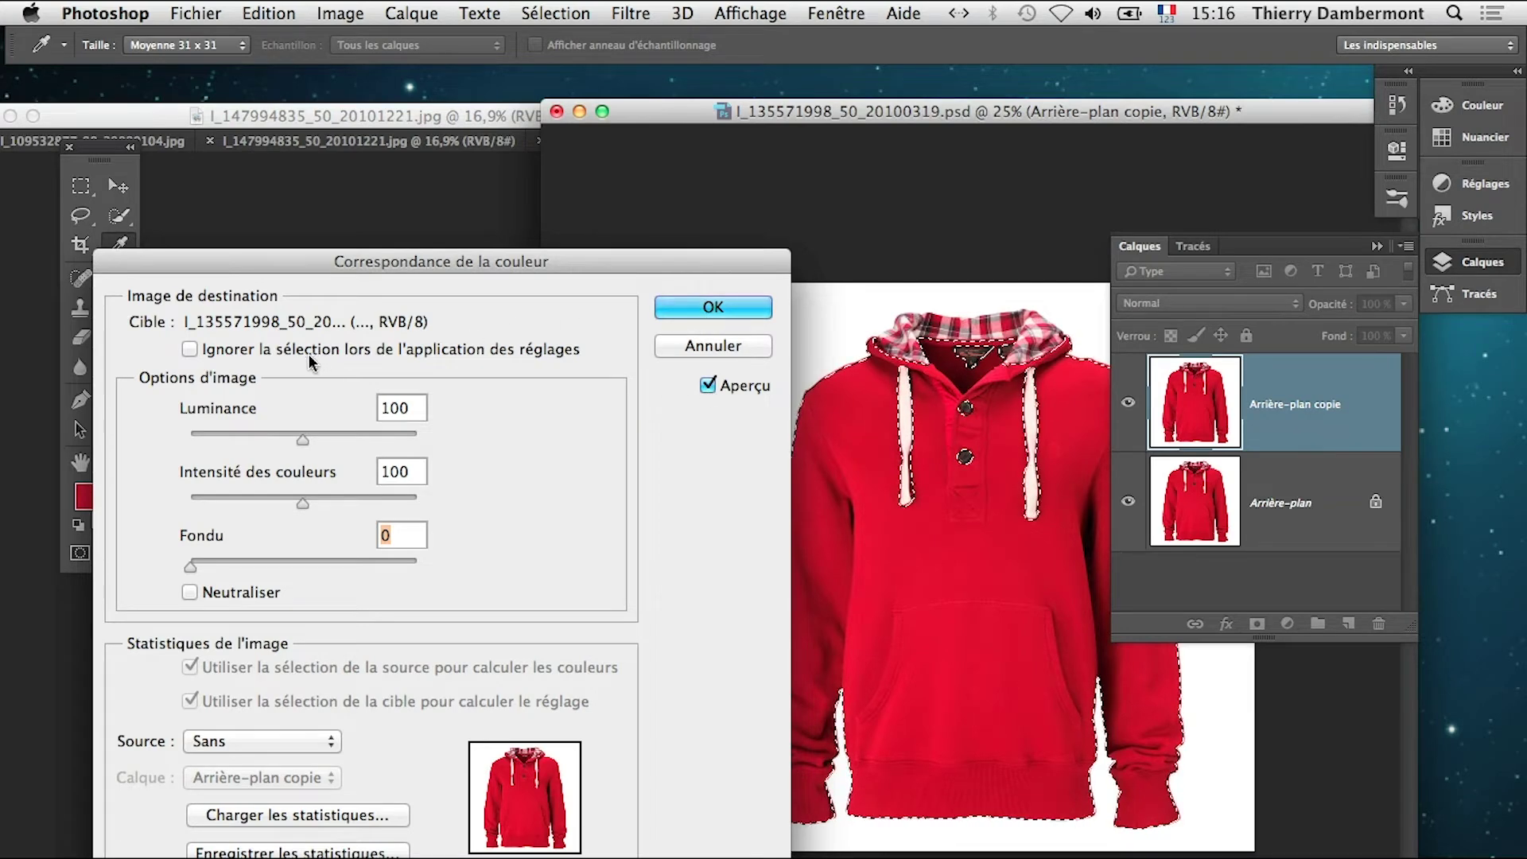
{"action": "key", "text": "alt"}
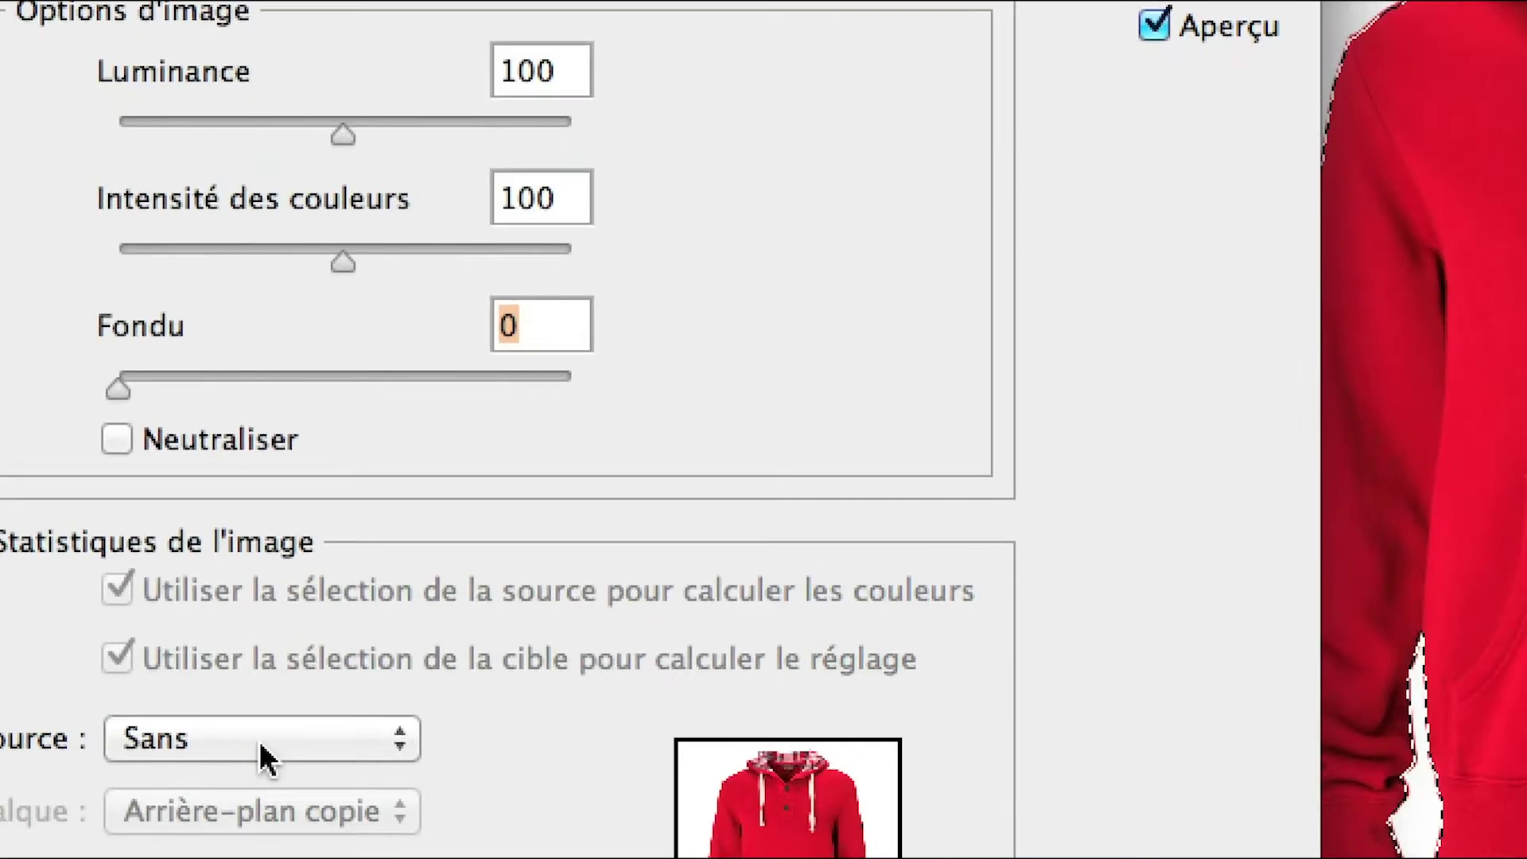
{"action": "left_click", "coordinate": [261, 745]}
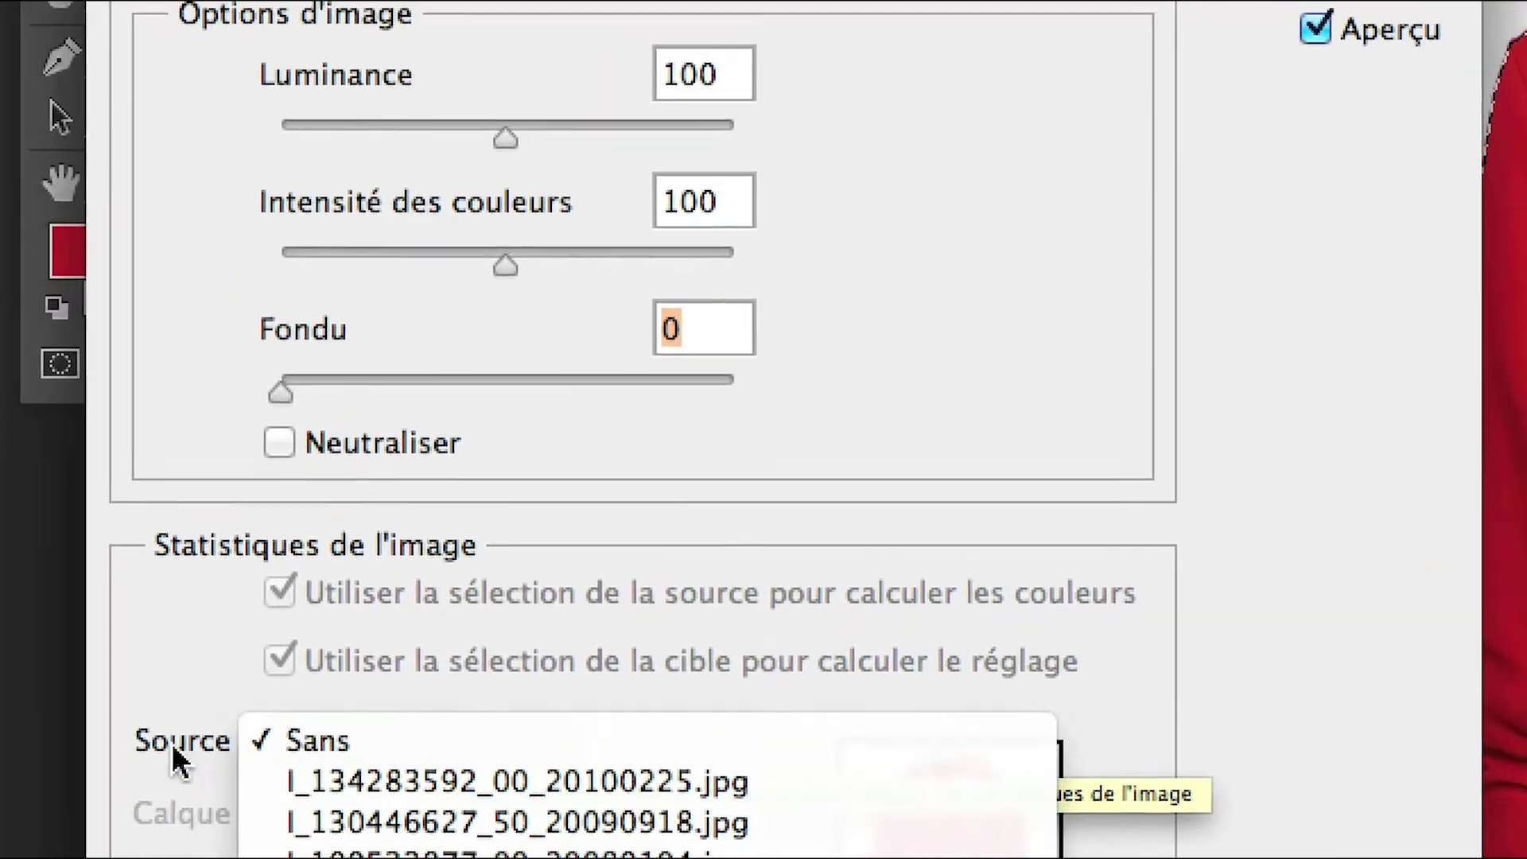
{"action": "left_click", "coordinate": [24, 716]}
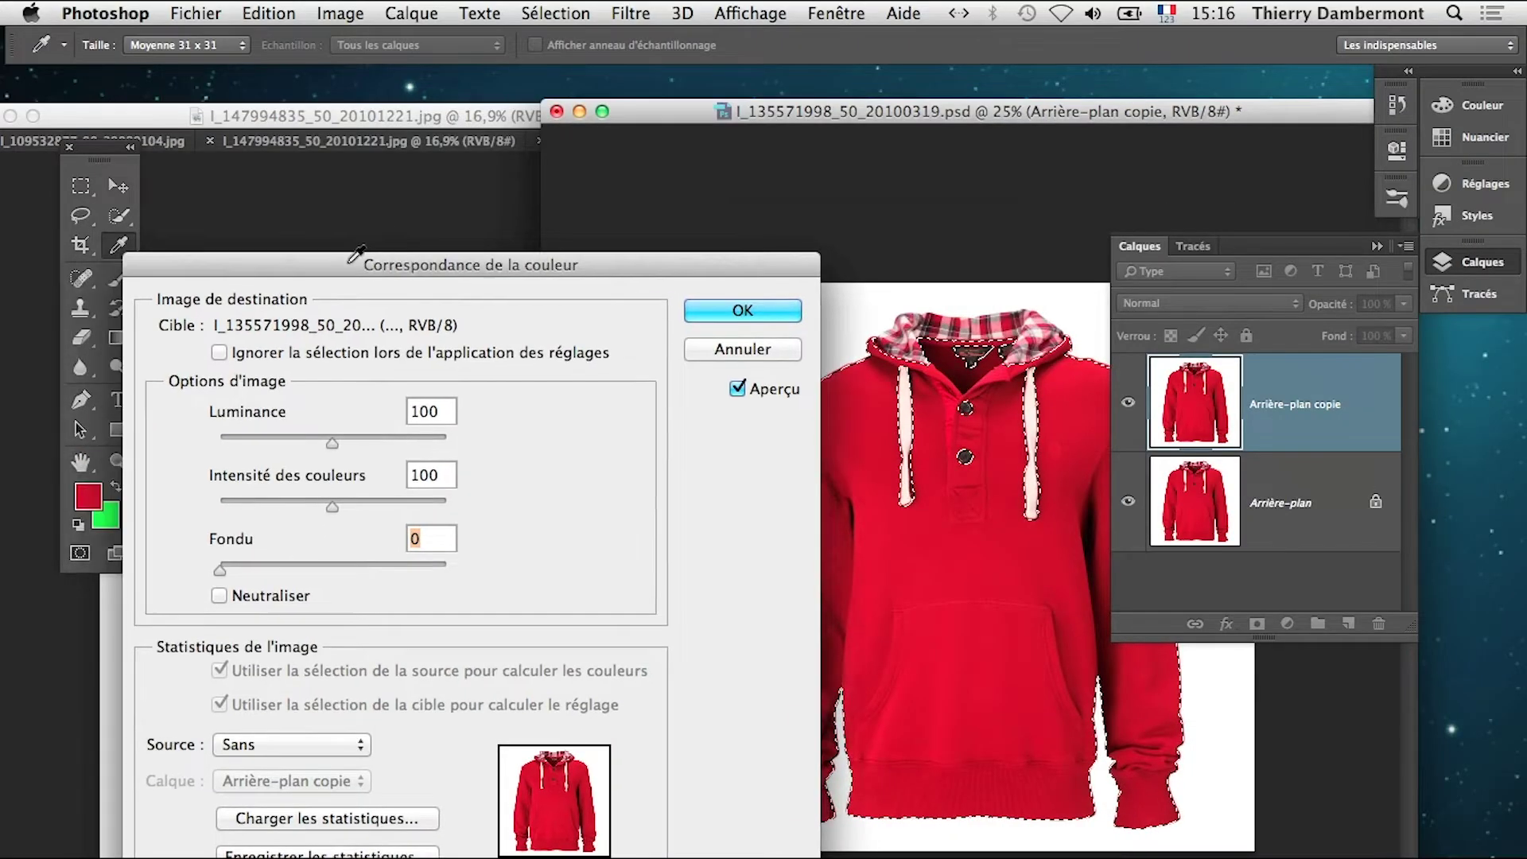
{"action": "left_click_drag", "start_coordinate": [362, 261], "coordinate": [949, 211]}
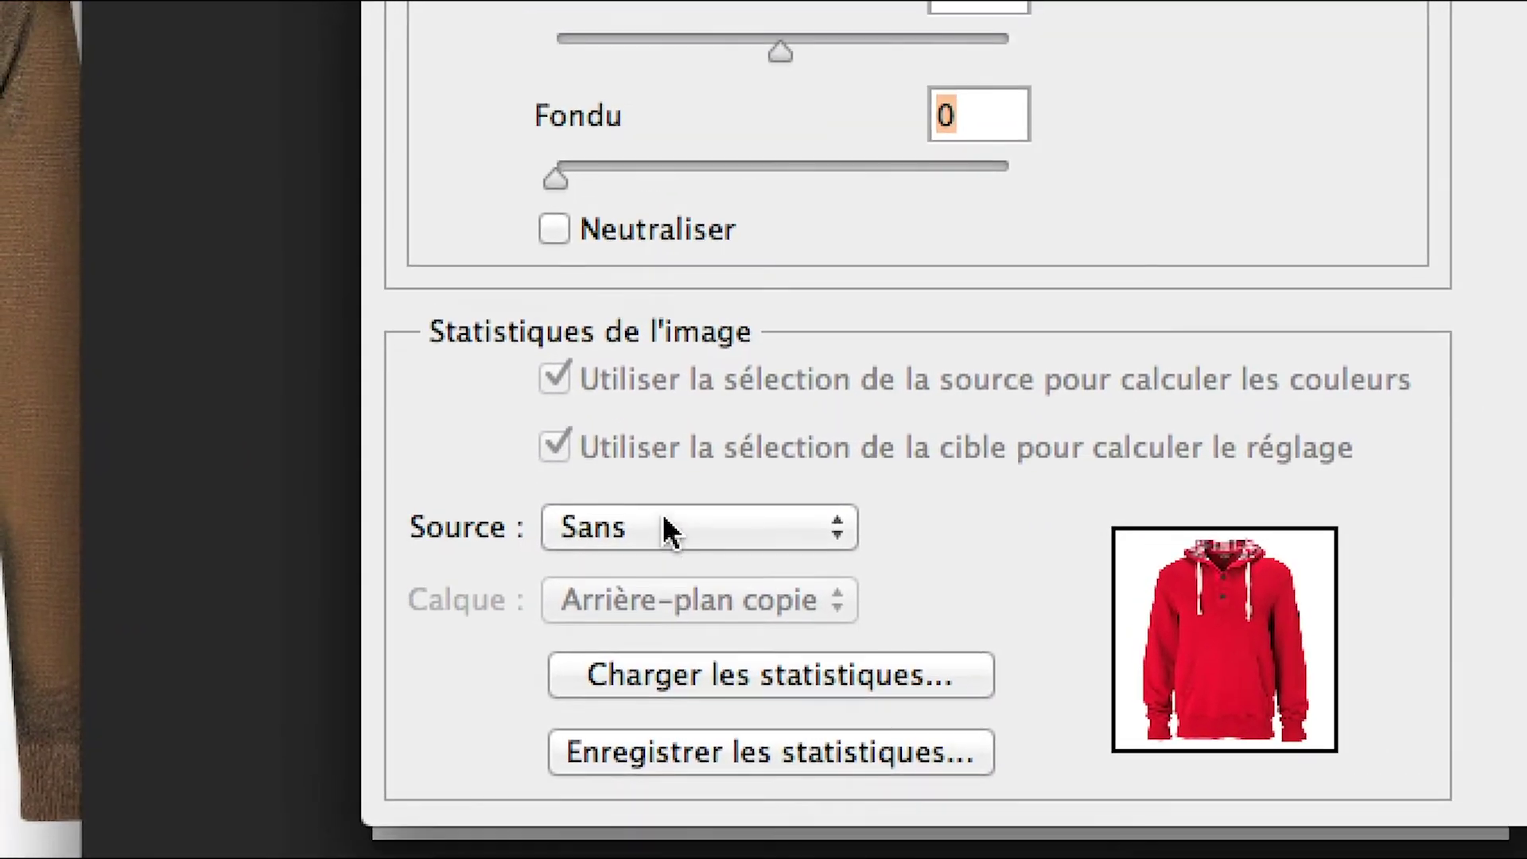
{"action": "left_click", "coordinate": [630, 432]}
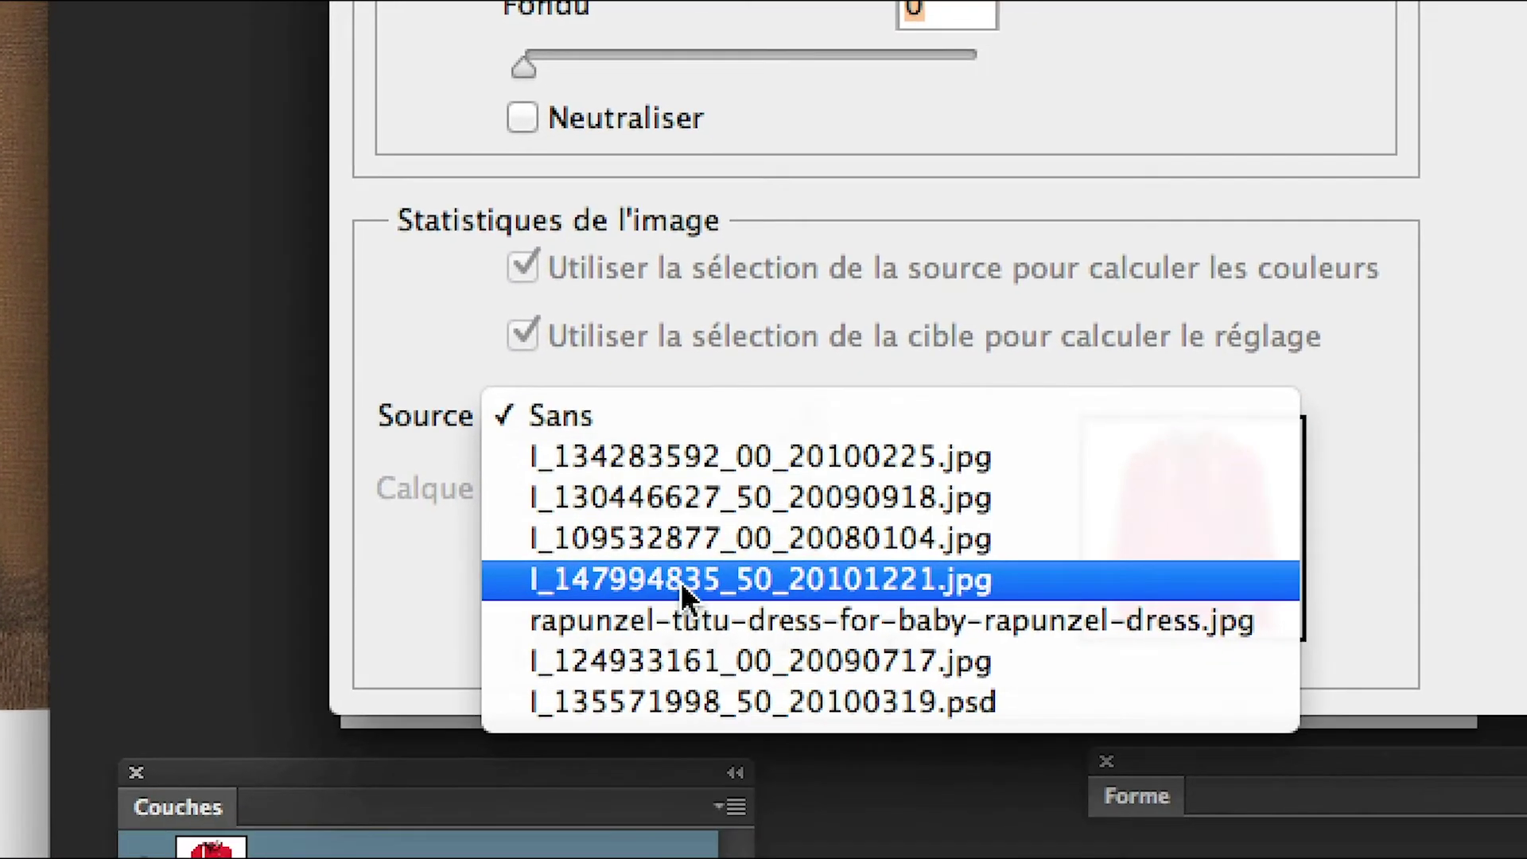
{"action": "left_click", "coordinate": [680, 581]}
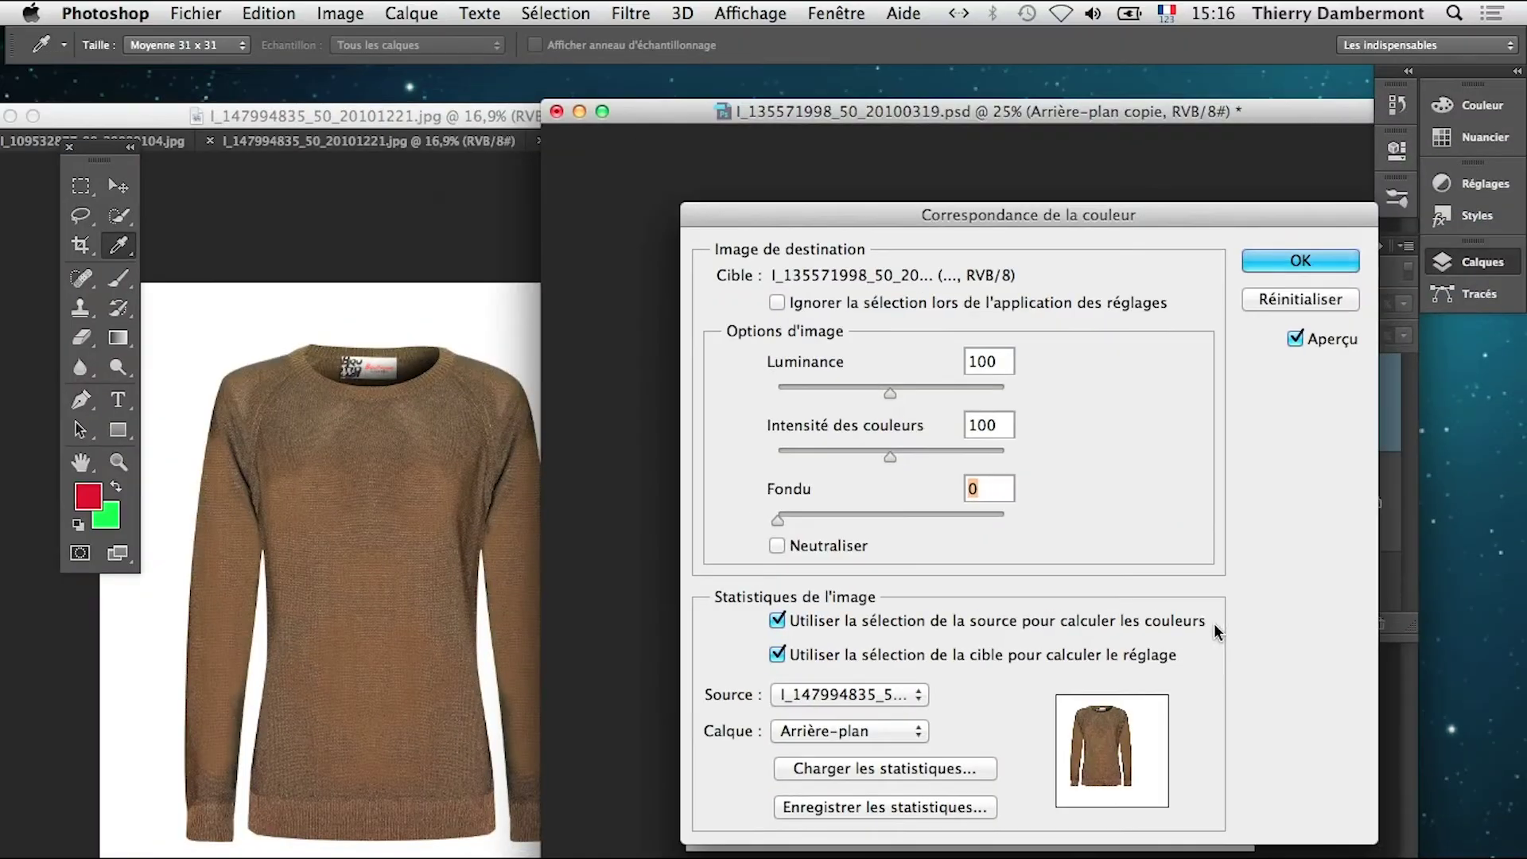
Move the Correspondance de la couleur dialog away from the hoodie so that its colour preview can be inspected
{"action": "left_click_drag", "start_coordinate": [1305, 216], "coordinate": [633, 174]}
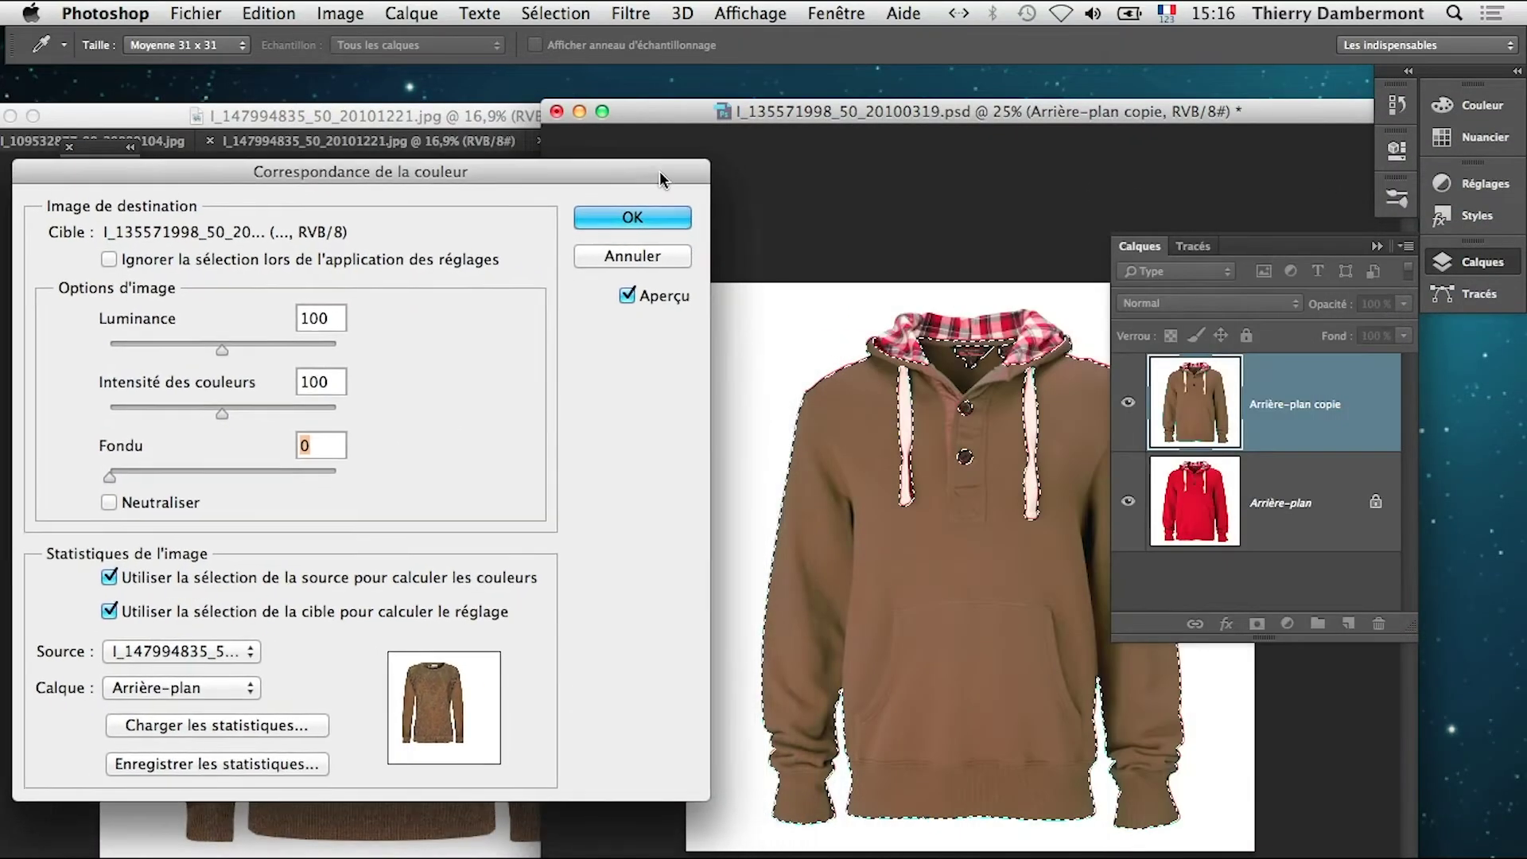
{"action": "key", "text": "alt"}
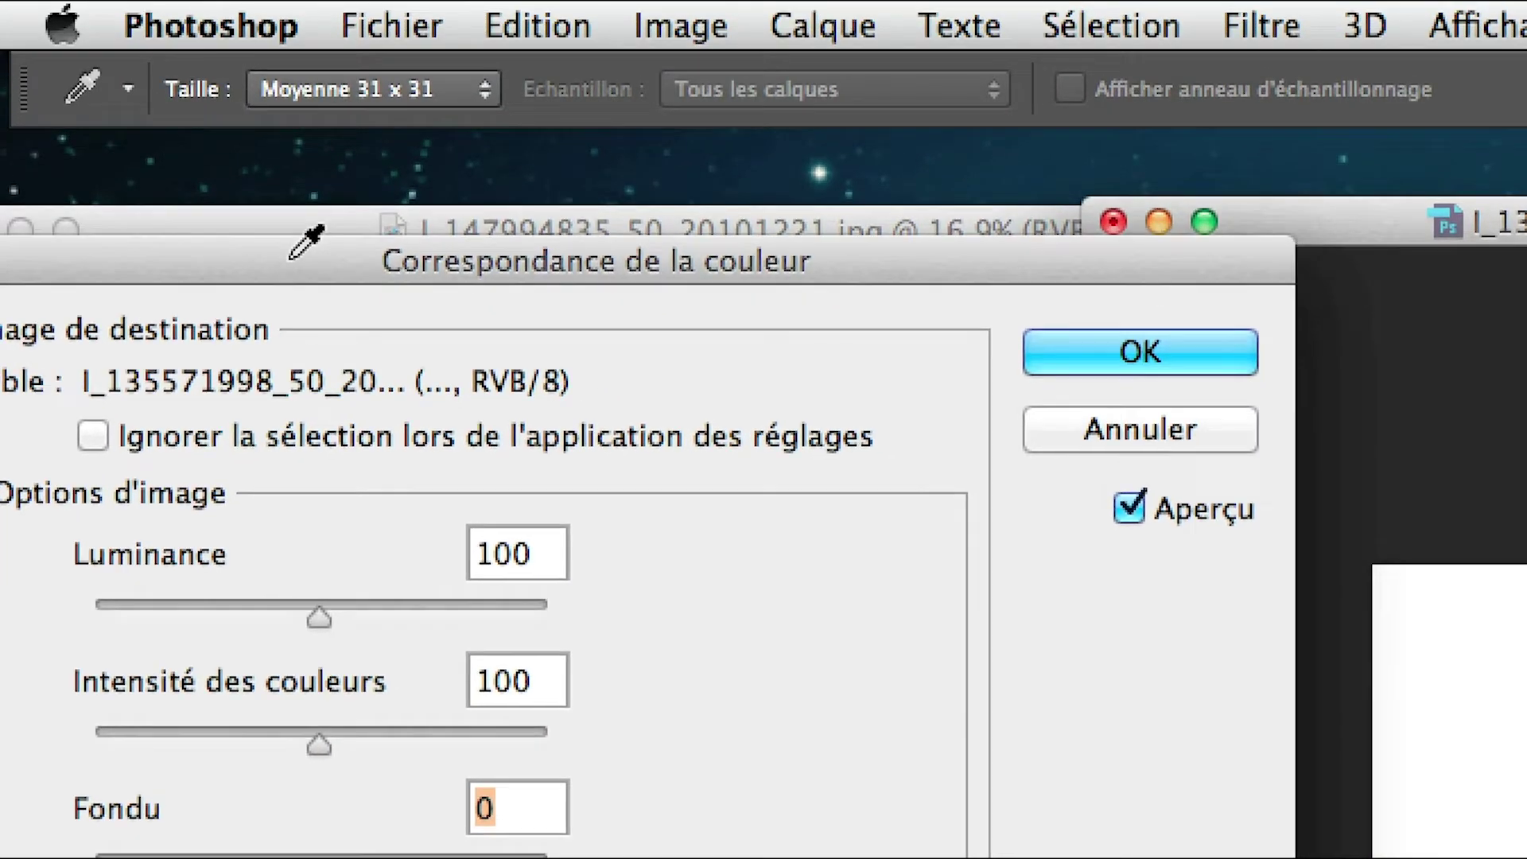
{"action": "left_click_drag", "start_coordinate": [291, 258], "coordinate": [272, 234]}
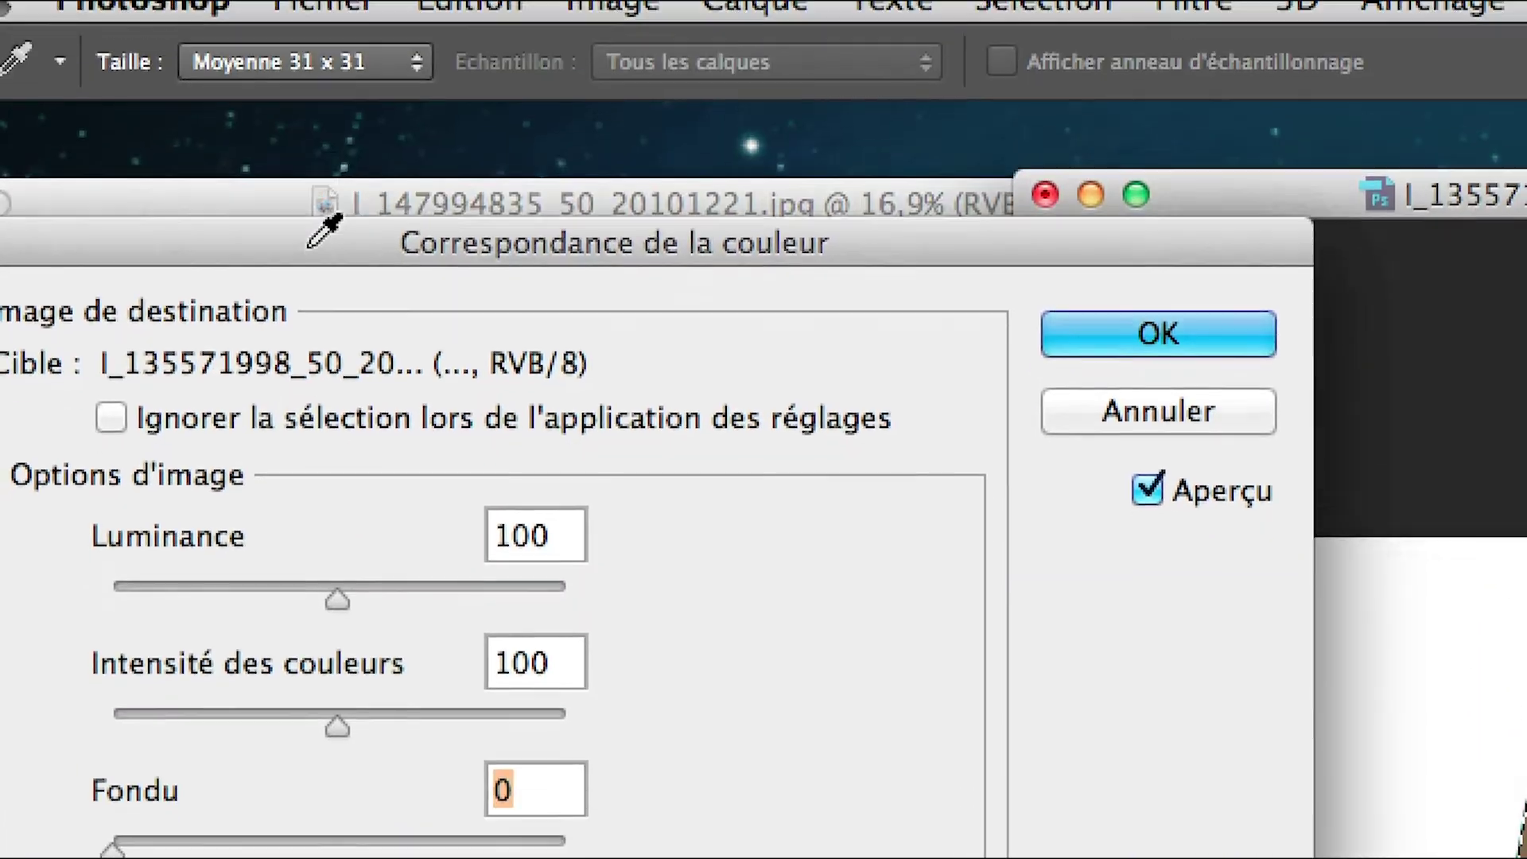
{"action": "key", "text": "alt"}
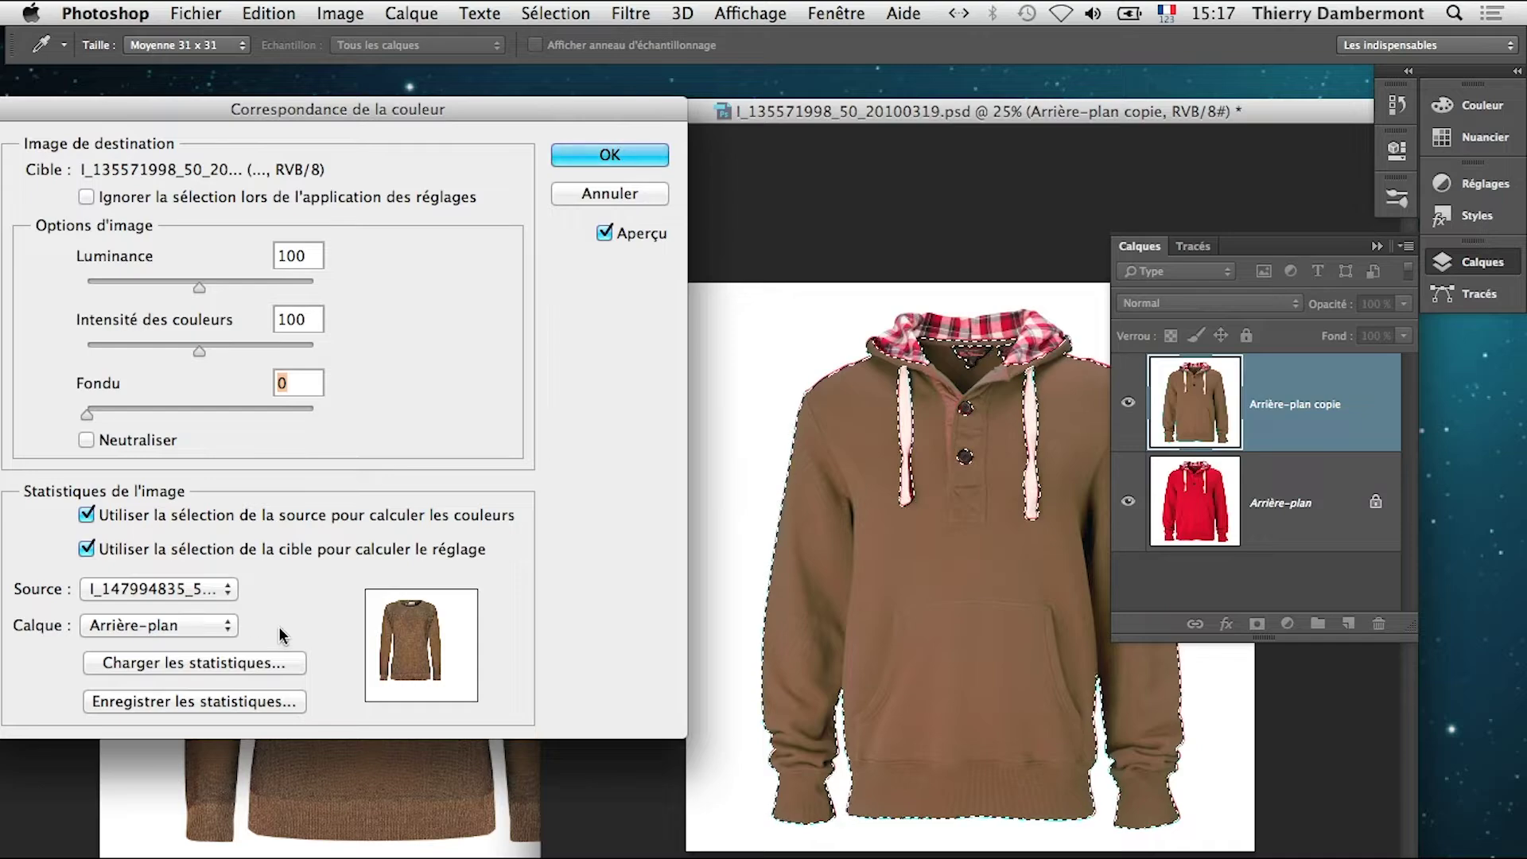
{"action": "key", "text": "alt"}
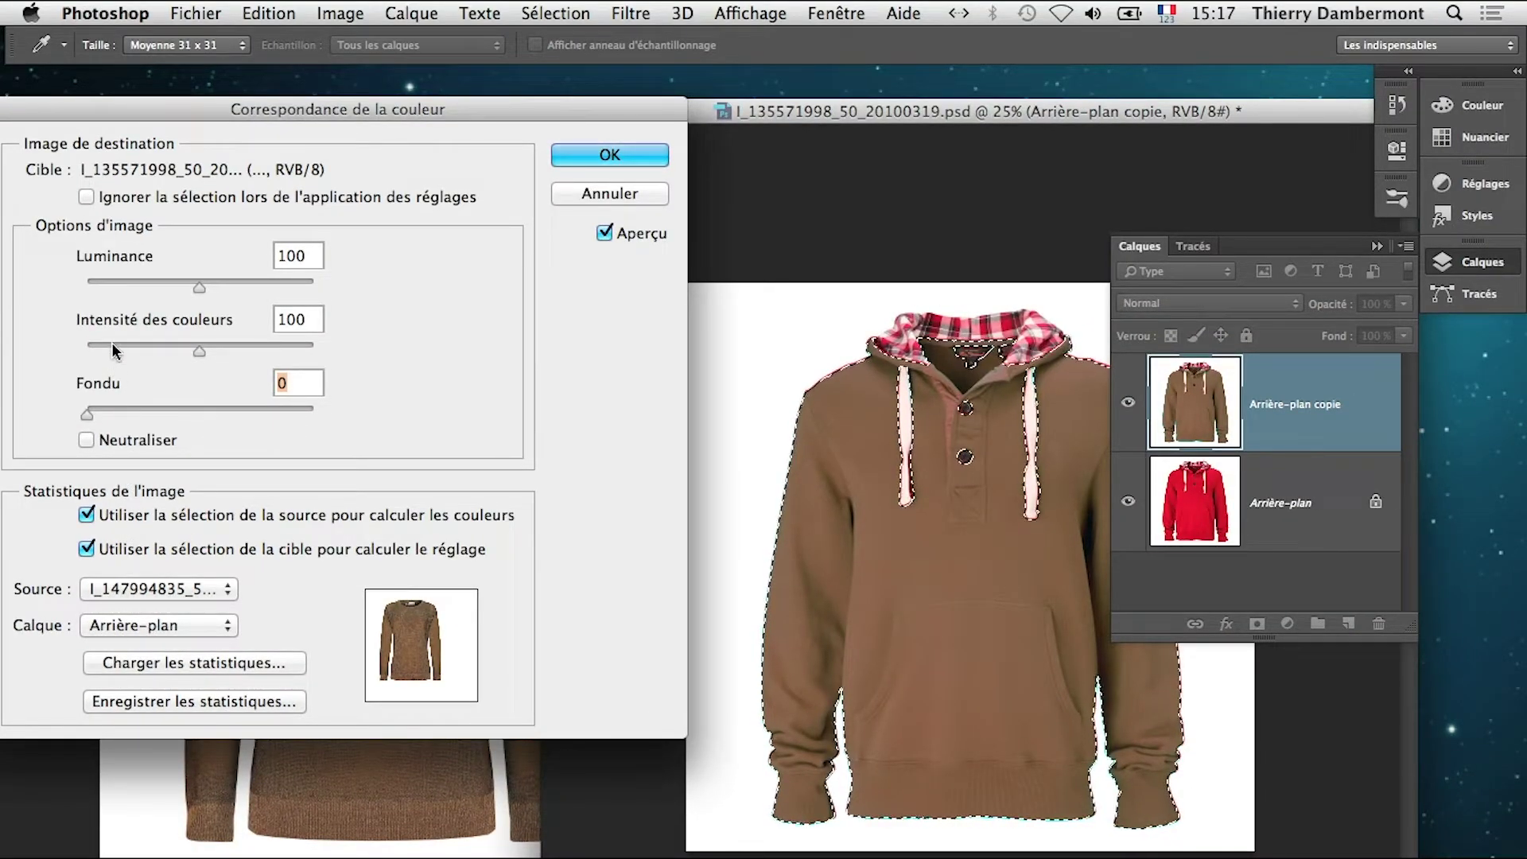
Try low and high values of Intensité des couleurs in the colour match and set it to 20
{"action": "left_click_drag", "start_coordinate": [204, 413], "coordinate": [117, 417]}
{"action": "left_click_drag", "start_coordinate": [249, 409], "coordinate": [73, 403]}
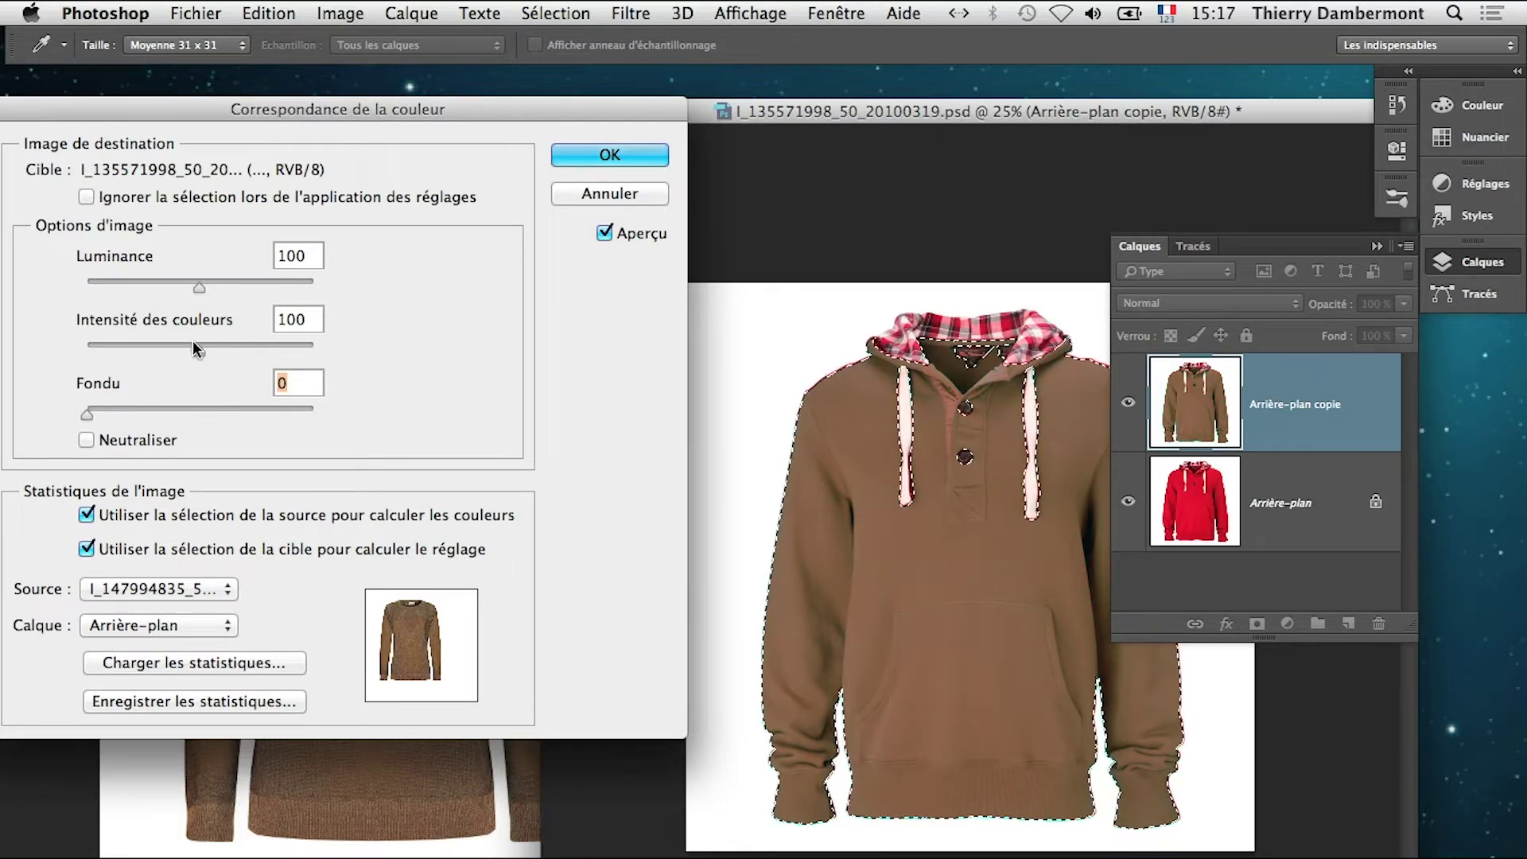
{"action": "left_click_drag", "start_coordinate": [192, 341], "coordinate": [102, 373]}
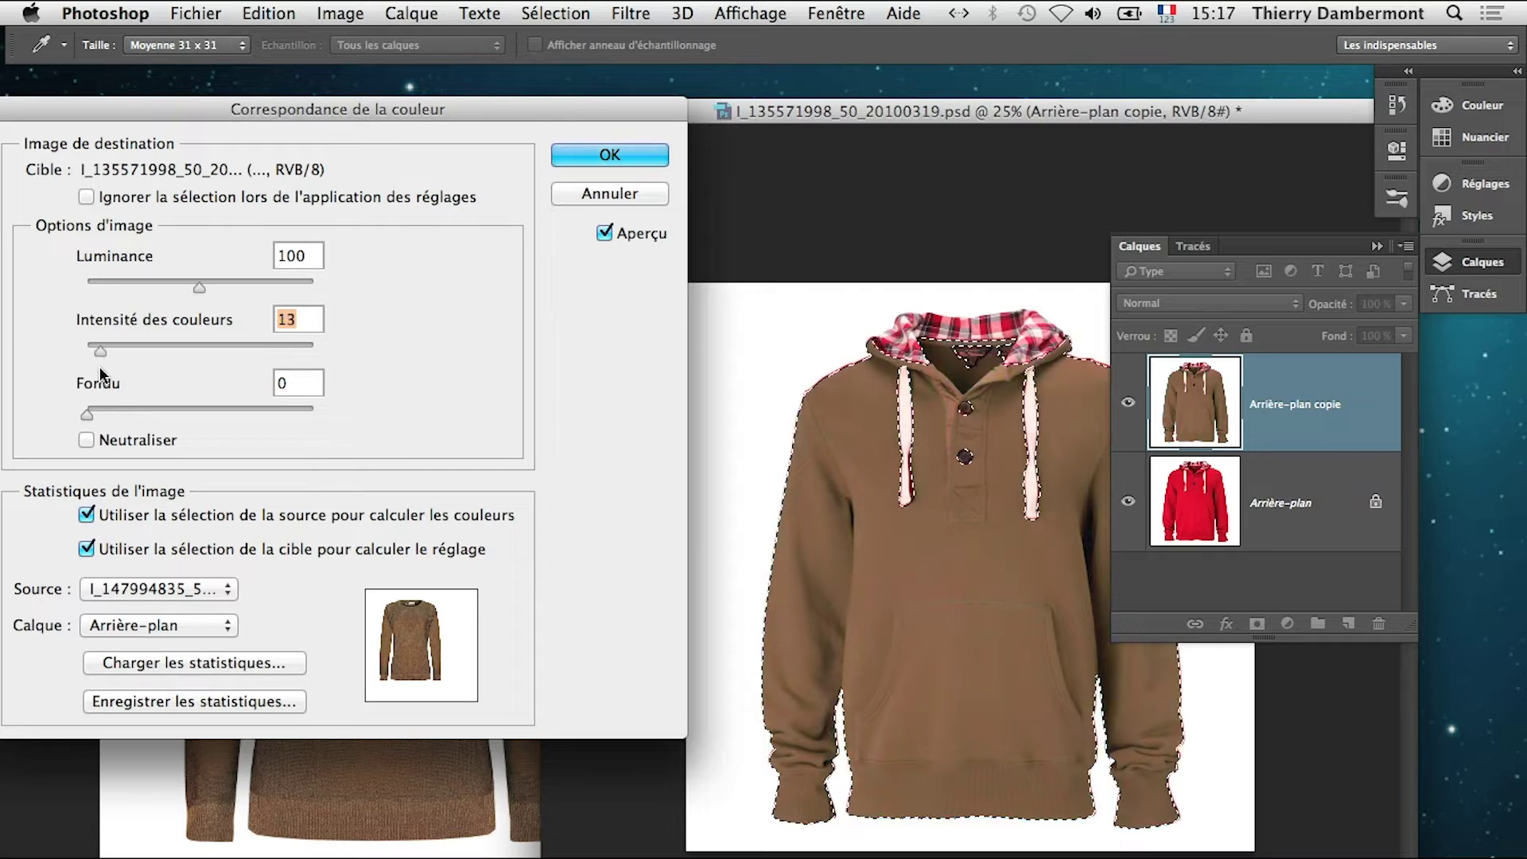
{"action": "left_click_drag", "start_coordinate": [351, 374], "coordinate": [118, 378]}
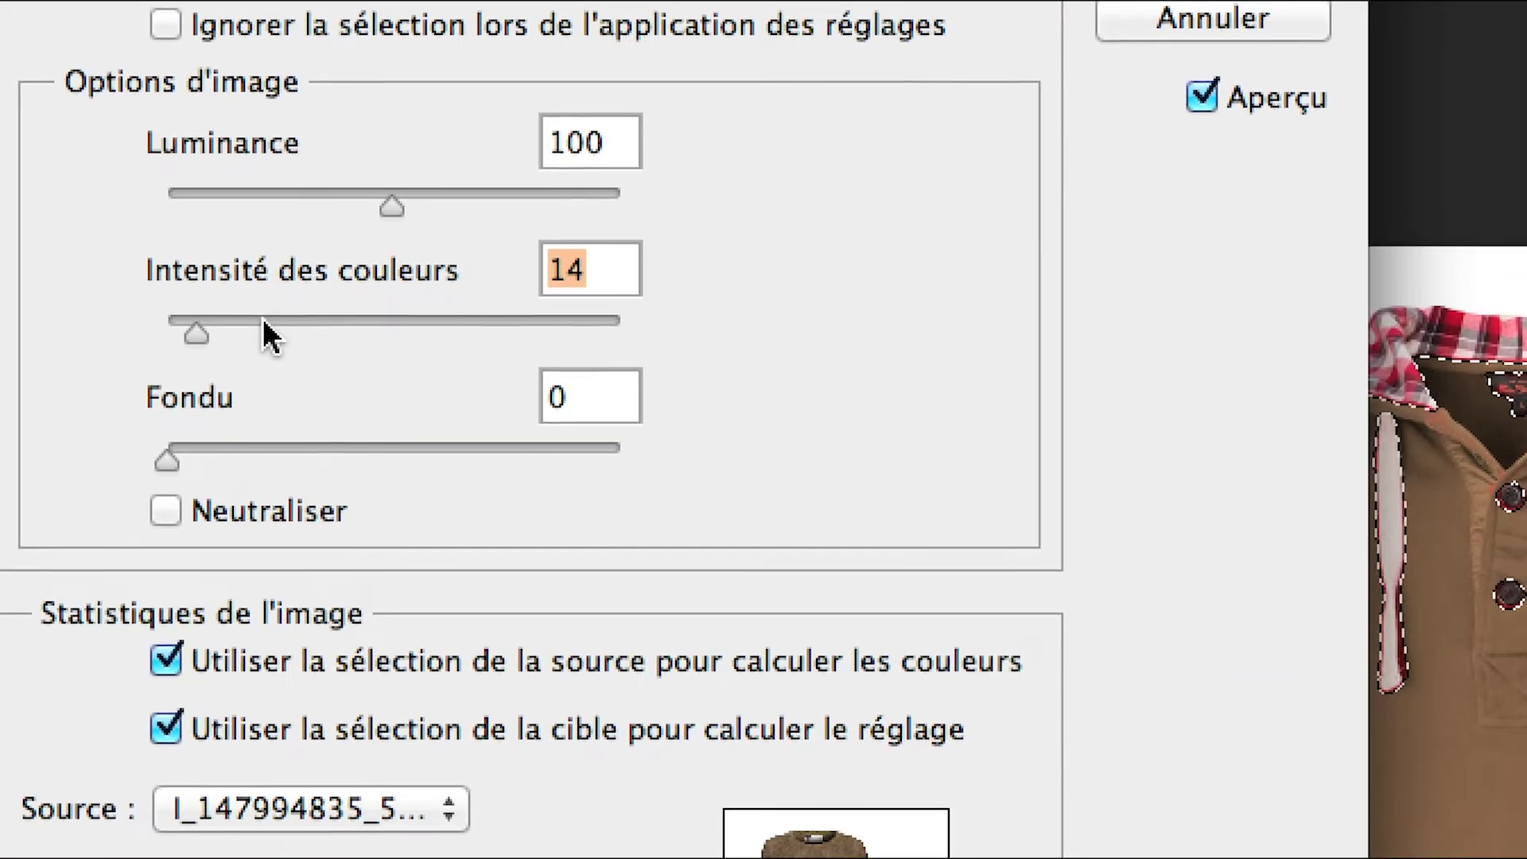
{"action": "left_click_drag", "start_coordinate": [100, 314], "coordinate": [448, 312]}
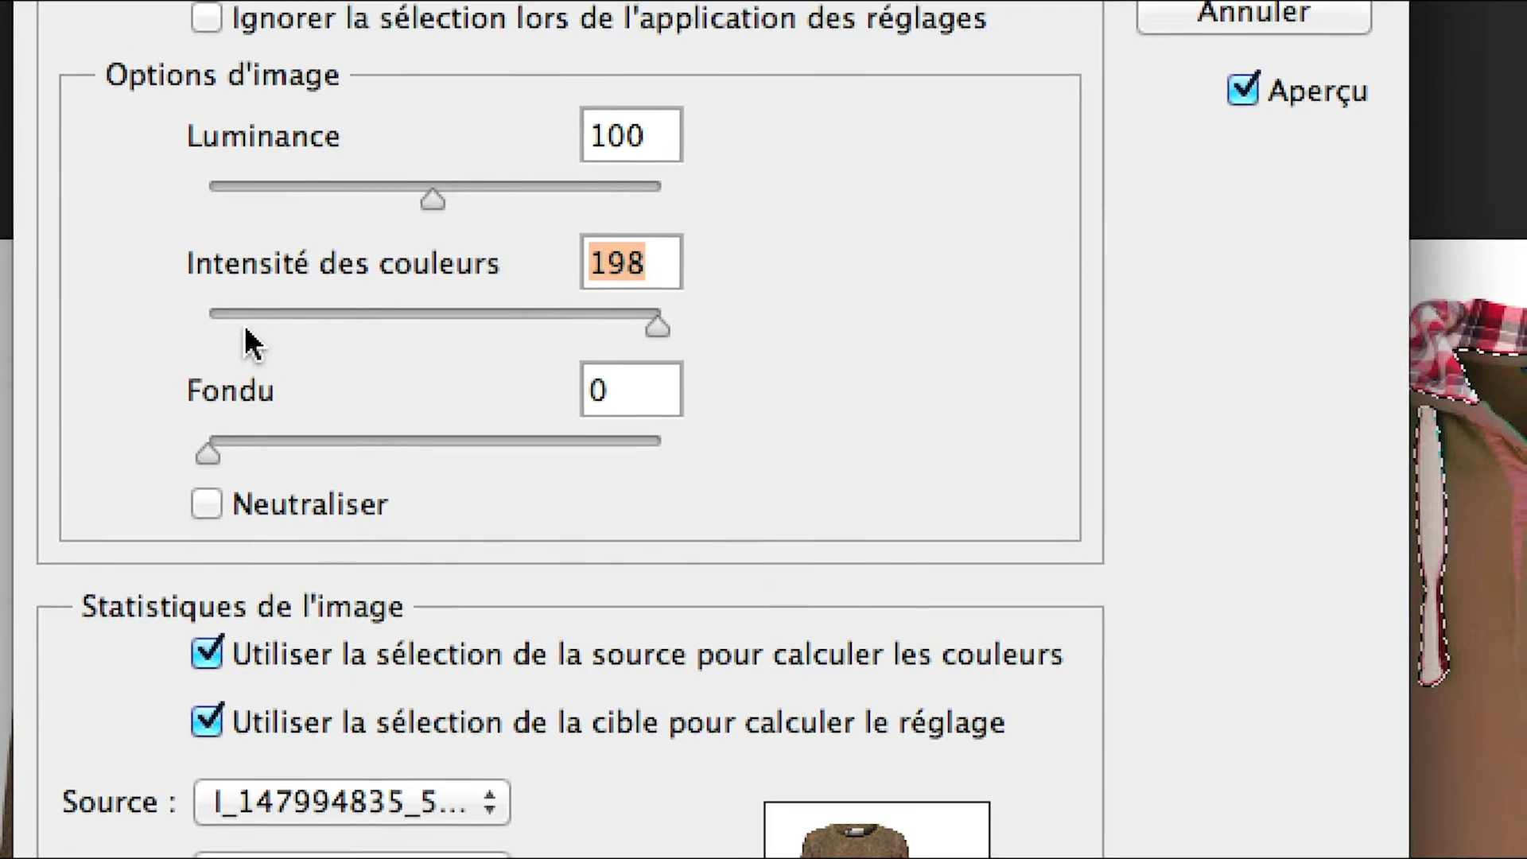
{"action": "left_click", "coordinate": [32, 143]}
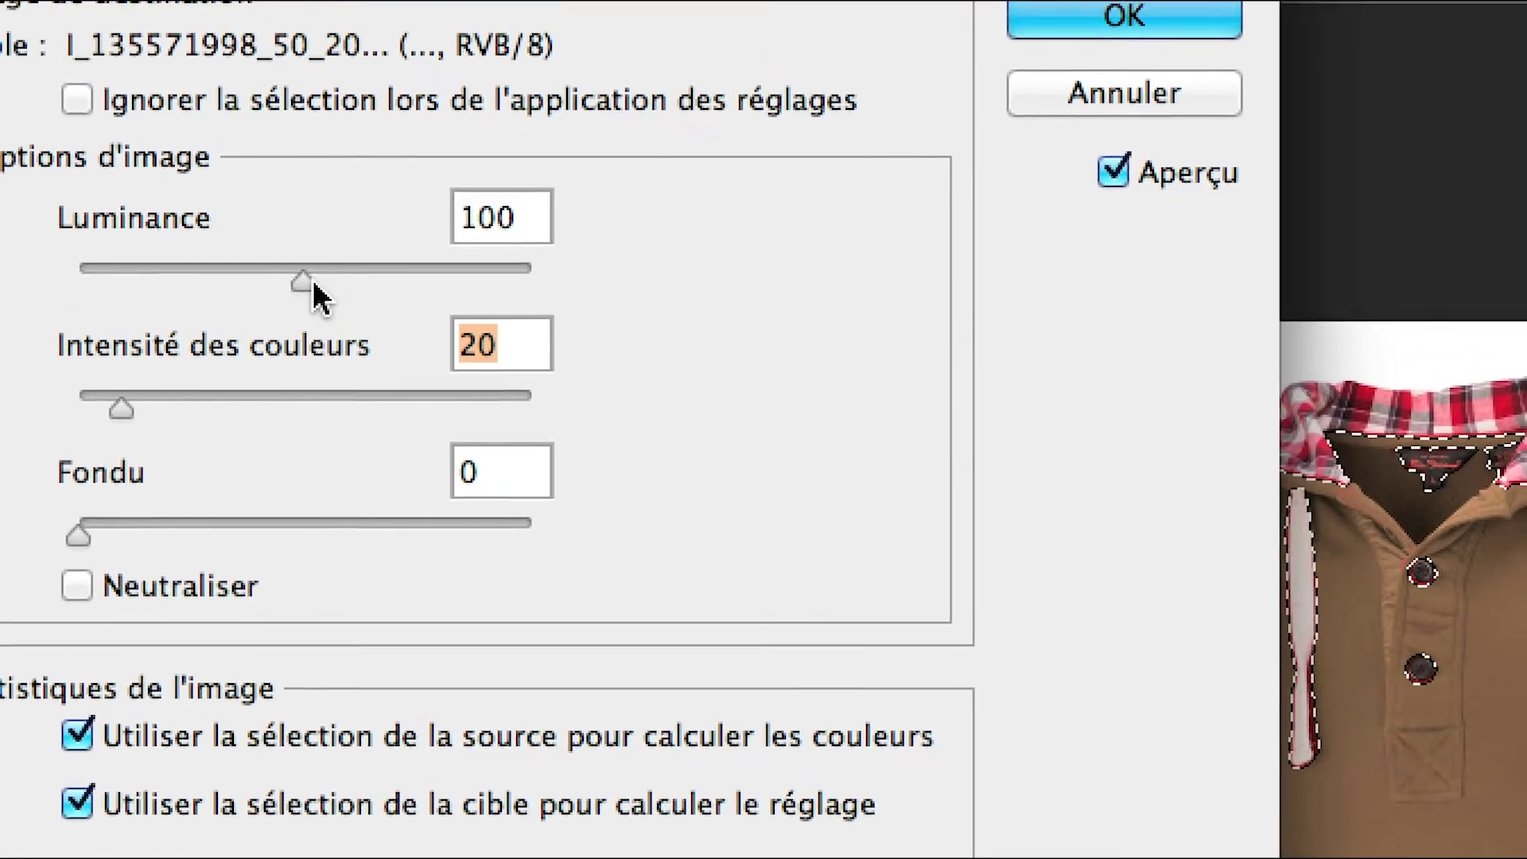
Set the colour match's Luminance to 72, keeping the dialog clear of both garments for comparison
{"action": "left_click", "coordinate": [293, 187]}
{"action": "left_click_drag", "start_coordinate": [360, 278], "coordinate": [194, 293]}
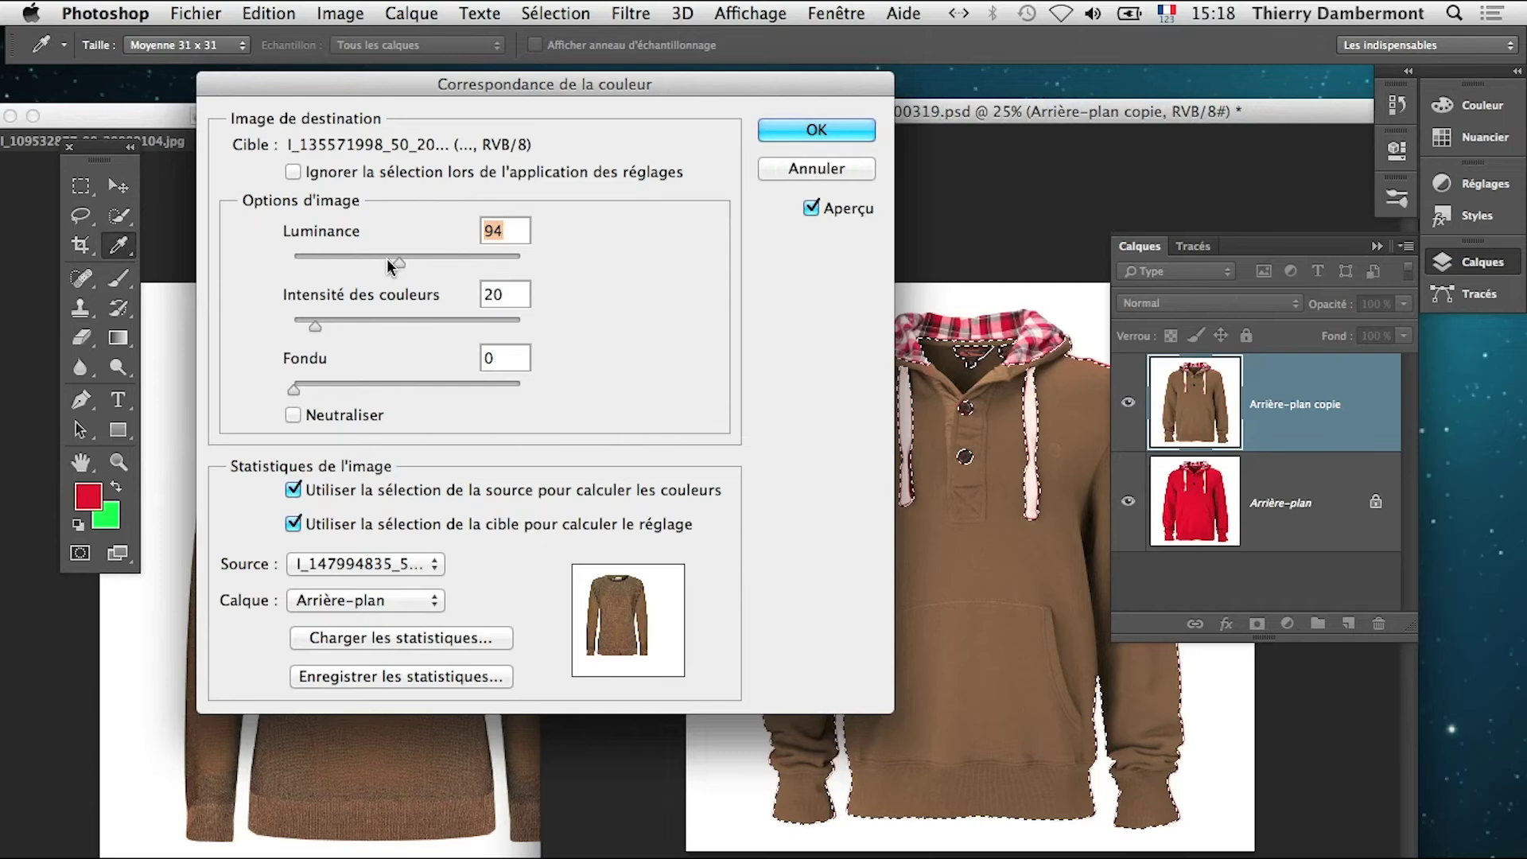
{"action": "left_click_drag", "start_coordinate": [509, 83], "coordinate": [572, 636]}
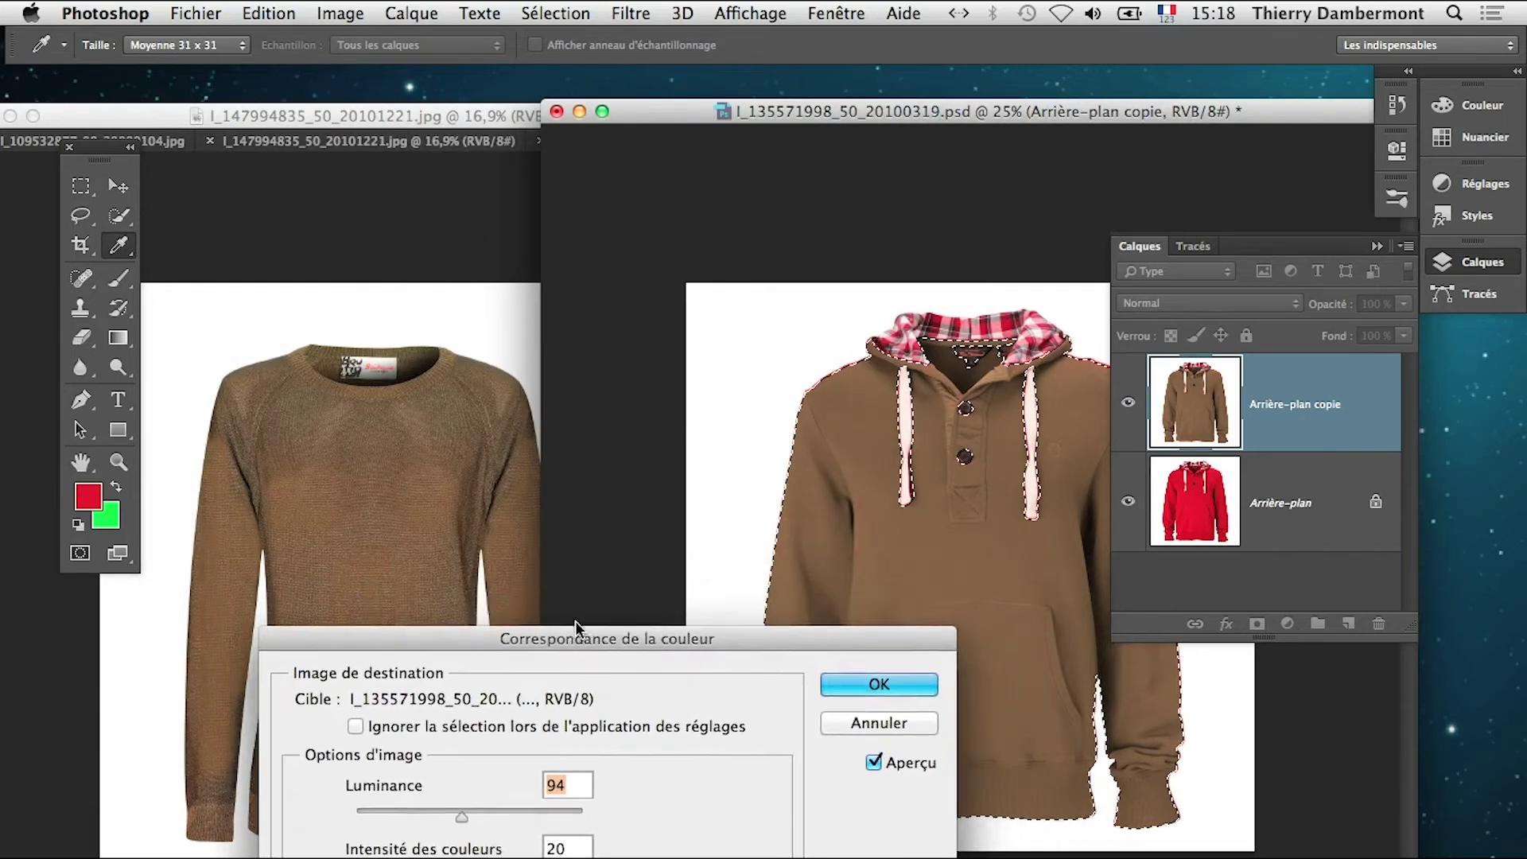
{"action": "left_click_drag", "start_coordinate": [471, 814], "coordinate": [425, 827]}
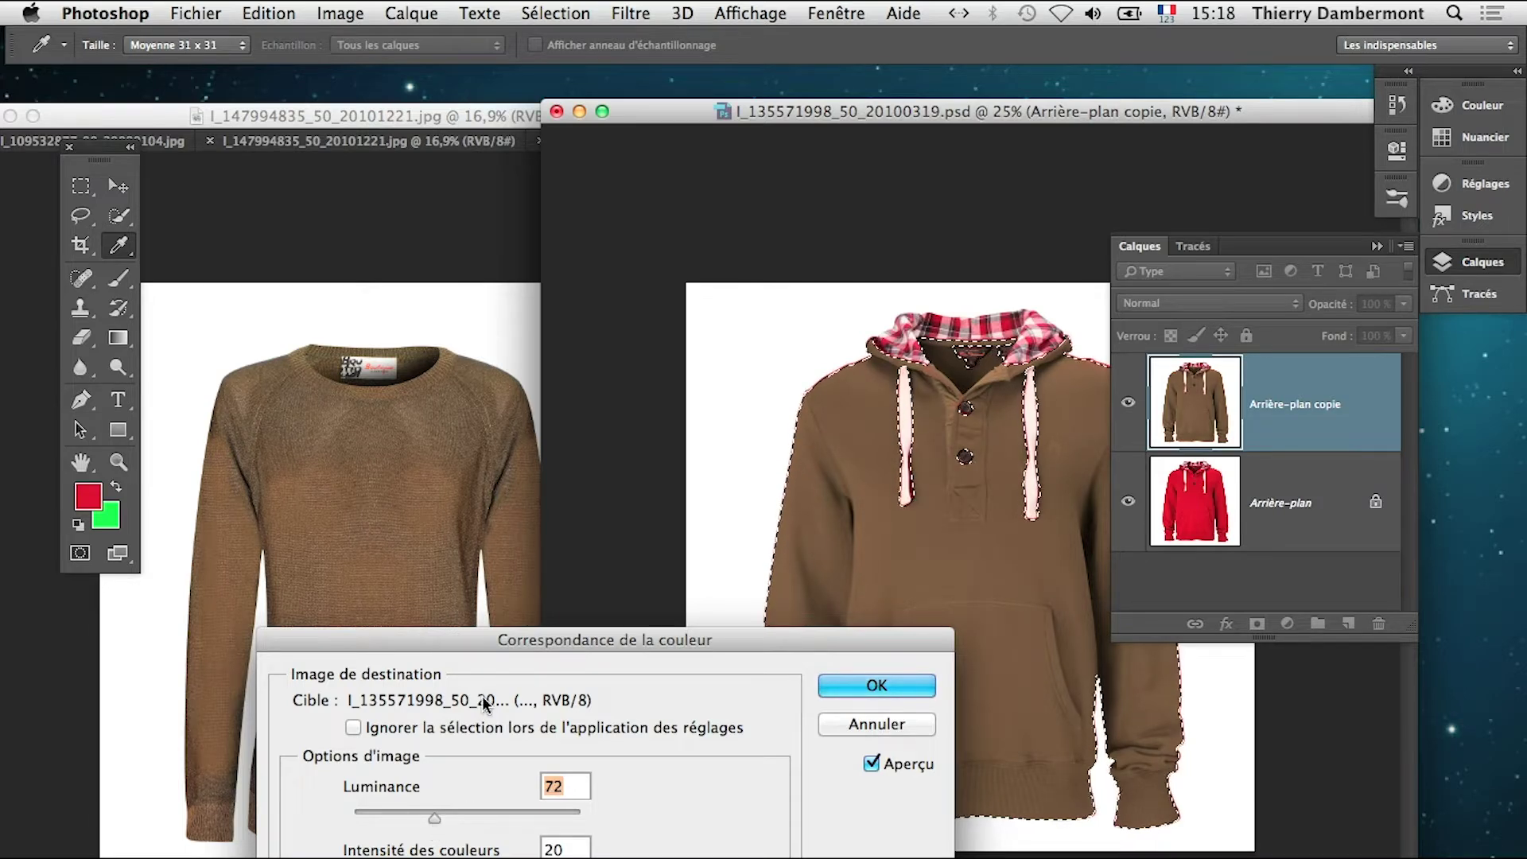
Try applying the colour match beyond the hoodie selection with Ignorer la sélection lors de l'application des réglages
{"action": "left_click_drag", "start_coordinate": [488, 641], "coordinate": [429, 360]}
{"action": "left_click", "coordinate": [408, 455]}
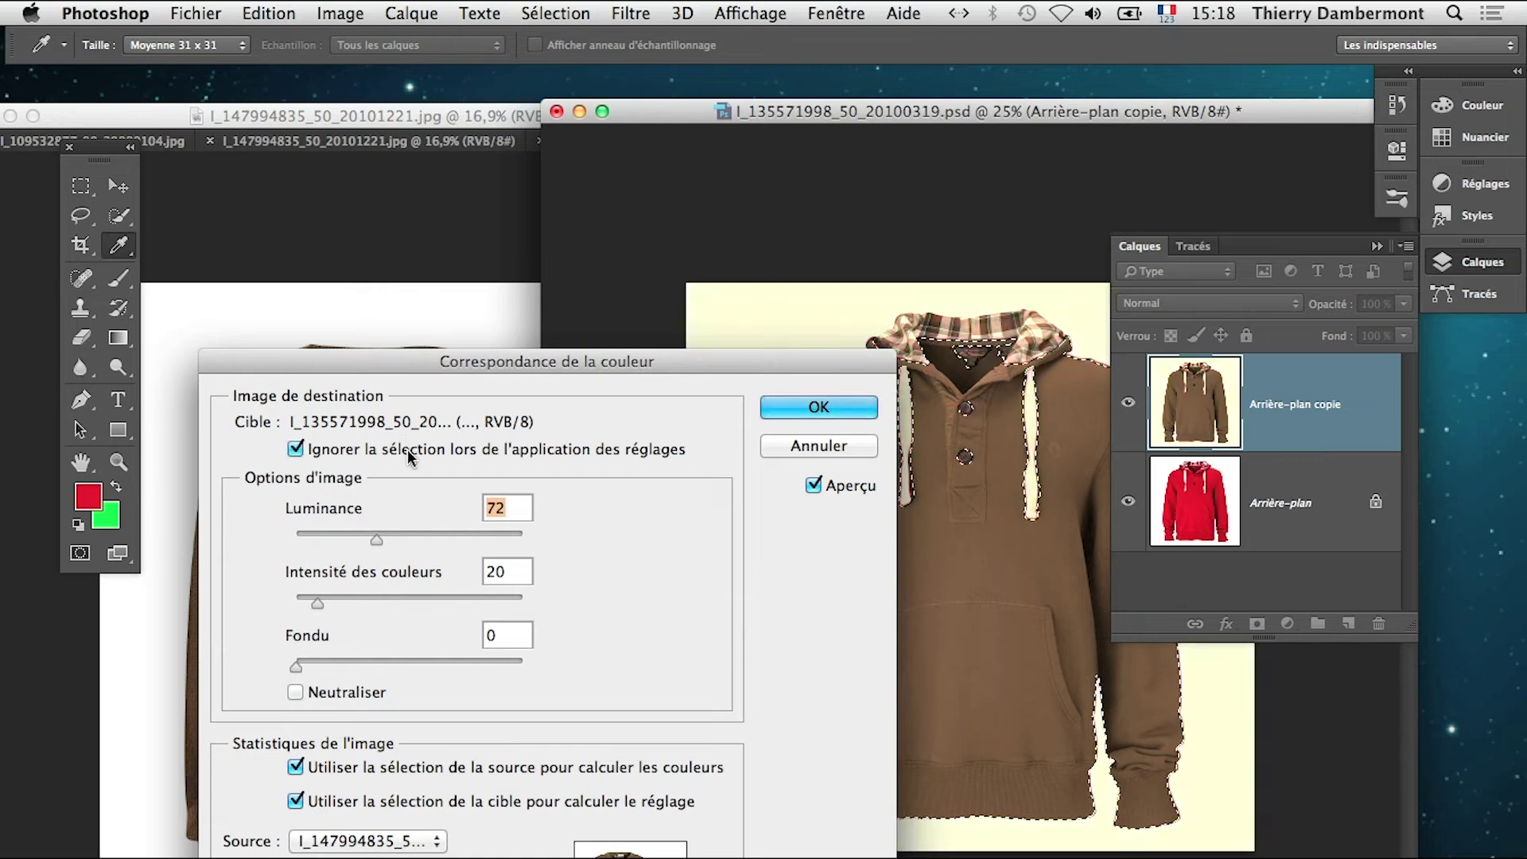
{"action": "left_click", "coordinate": [411, 456]}
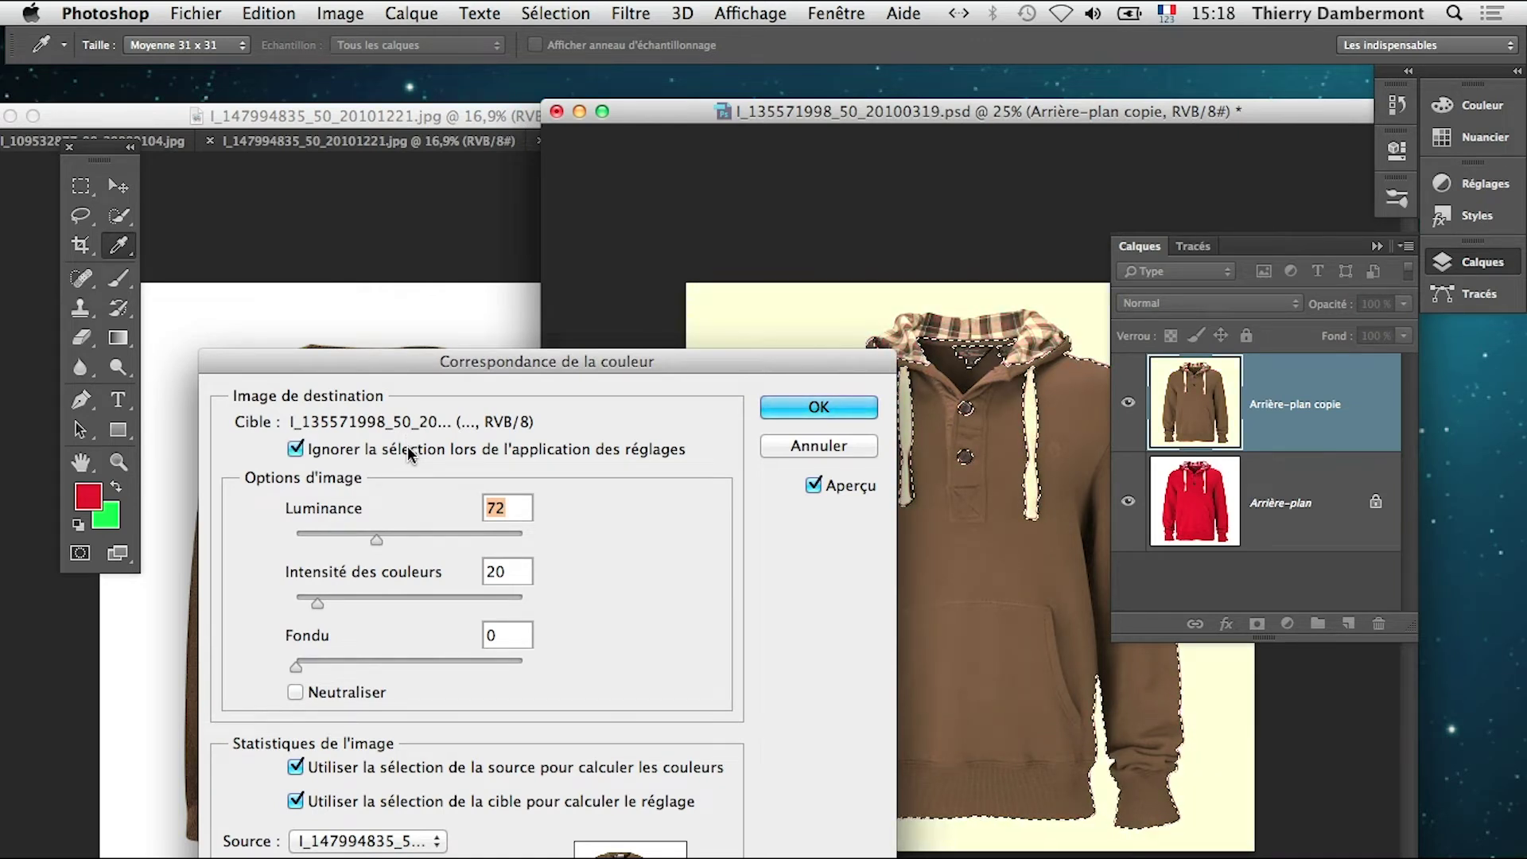
{"action": "left_click", "coordinate": [408, 447]}
{"action": "left_click", "coordinate": [407, 448]}
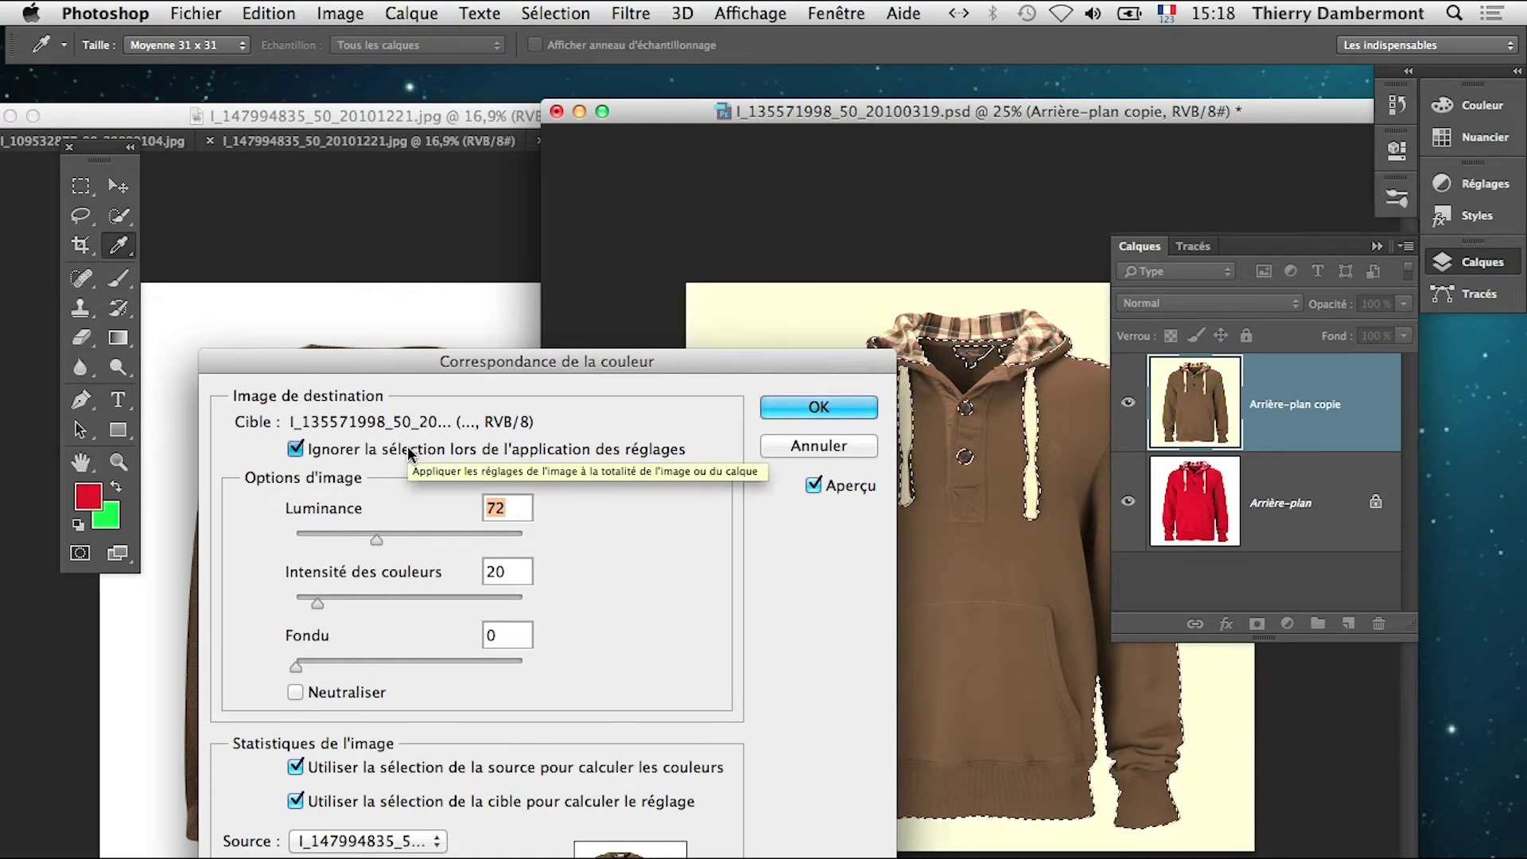
{"action": "left_click", "coordinate": [408, 450]}
{"action": "left_click_drag", "start_coordinate": [715, 362], "coordinate": [732, 287]}
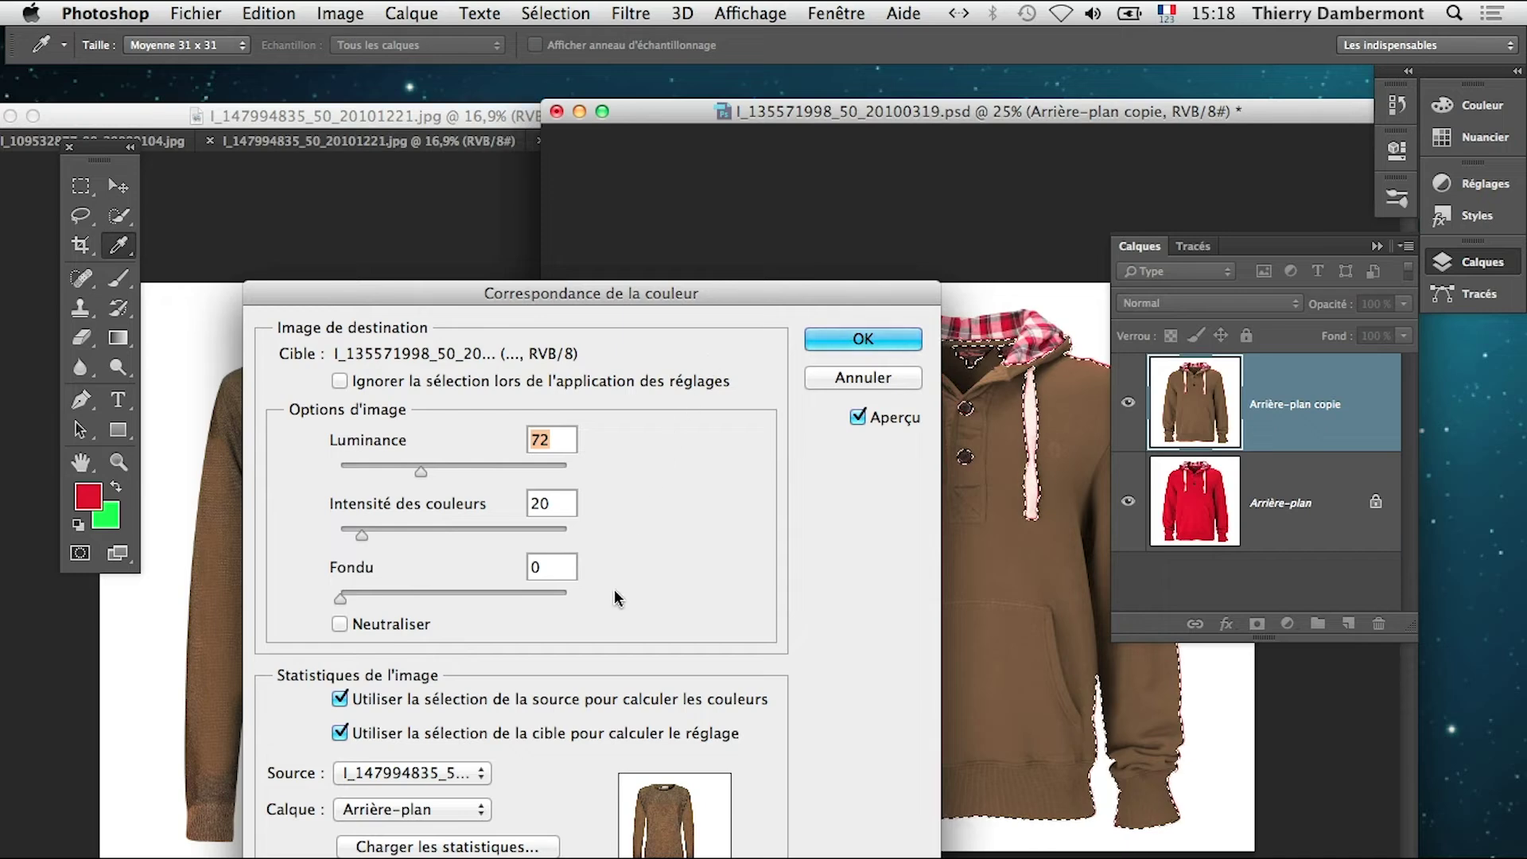
Apply the Correspondance de la couleur adjustment and deselect the hoodie
{"action": "key", "text": "Return"}
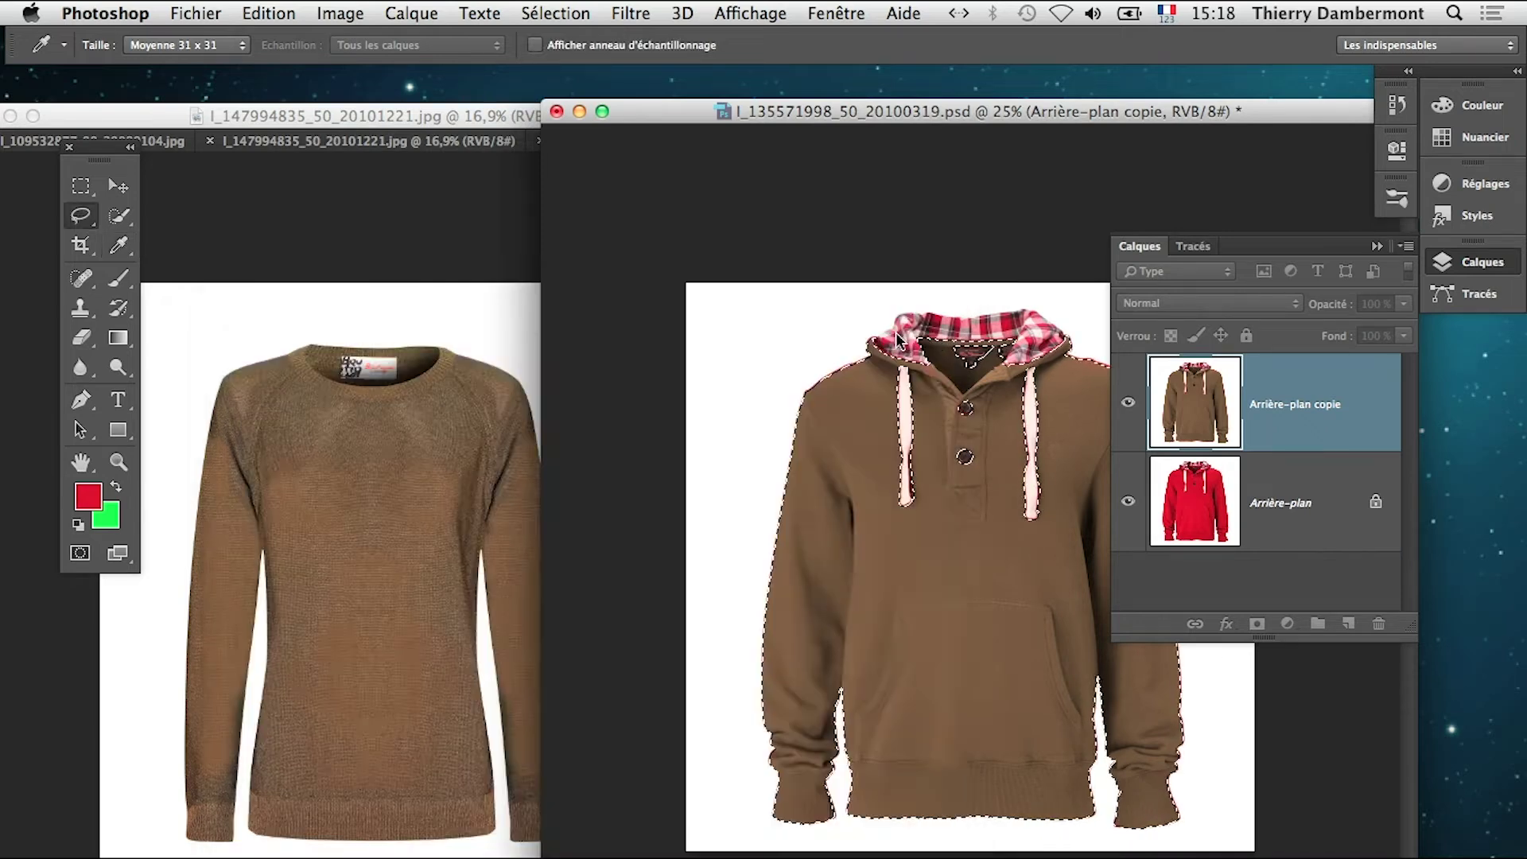
{"action": "key", "text": "l"}
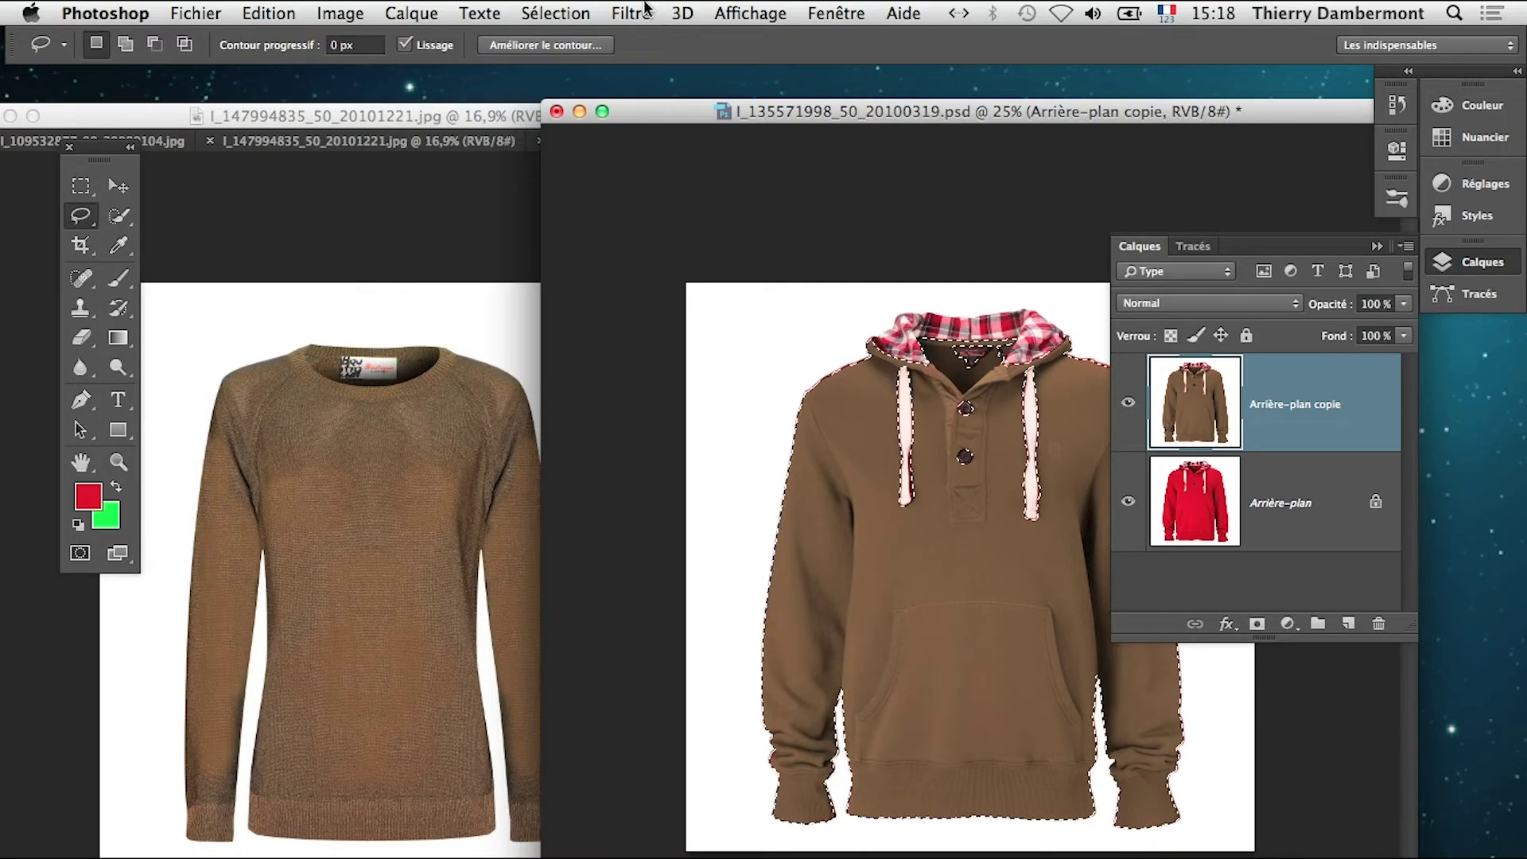
{"action": "left_click", "coordinate": [556, 12]}
{"action": "left_click", "coordinate": [567, 58]}
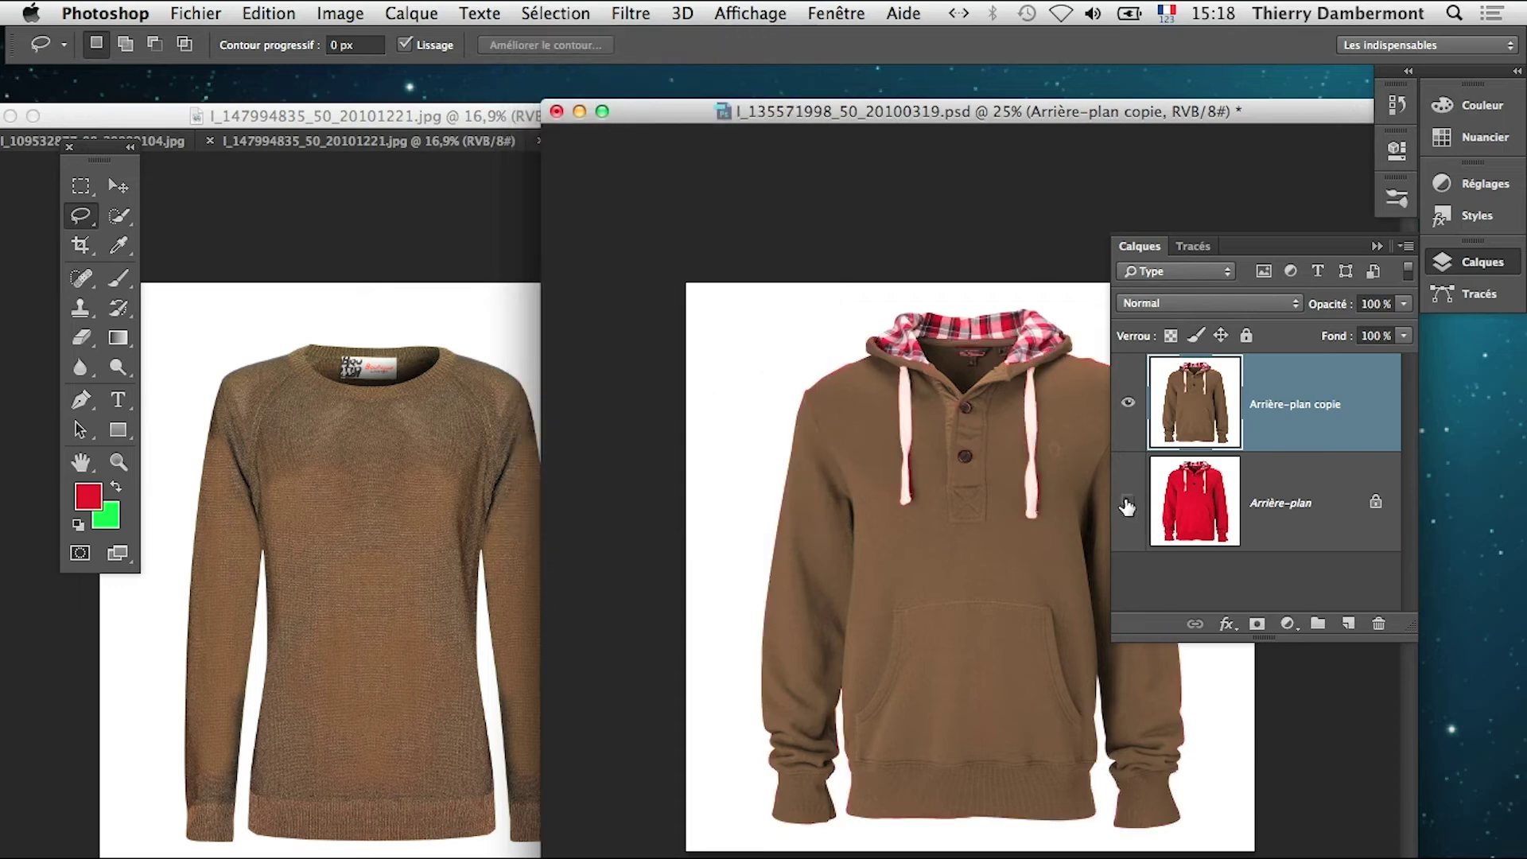
Examine the edges of the hoodie's left drawstring and the buttons at high magnification in full-screen mode for leftover red
{"action": "left_click", "coordinate": [1041, 512]}
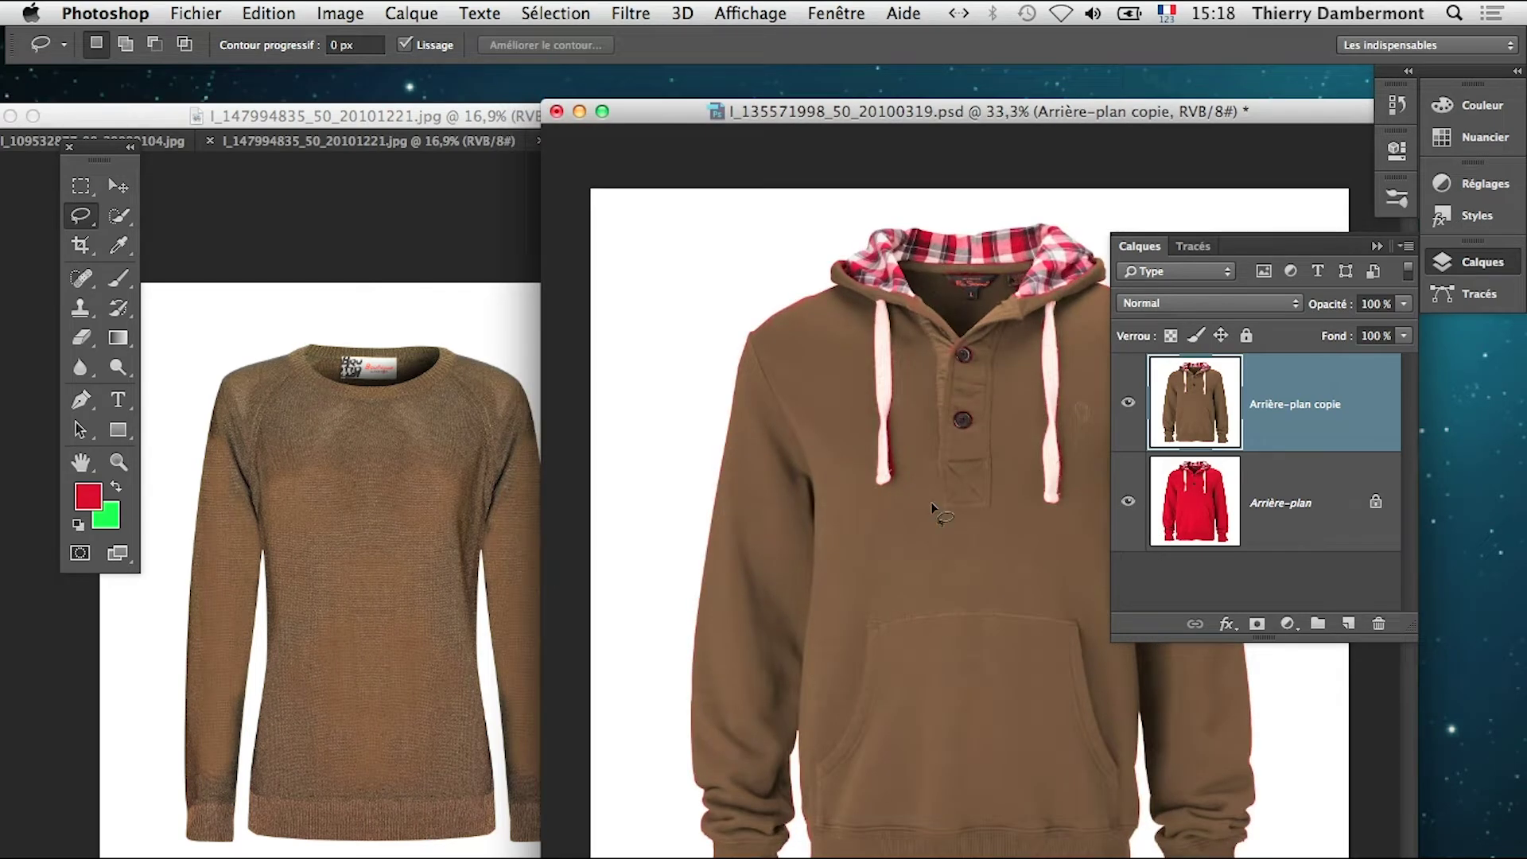
{"action": "key", "text": "f"}
{"action": "left_click", "coordinate": [689, 513]}
{"action": "left_click", "coordinate": [693, 513]}
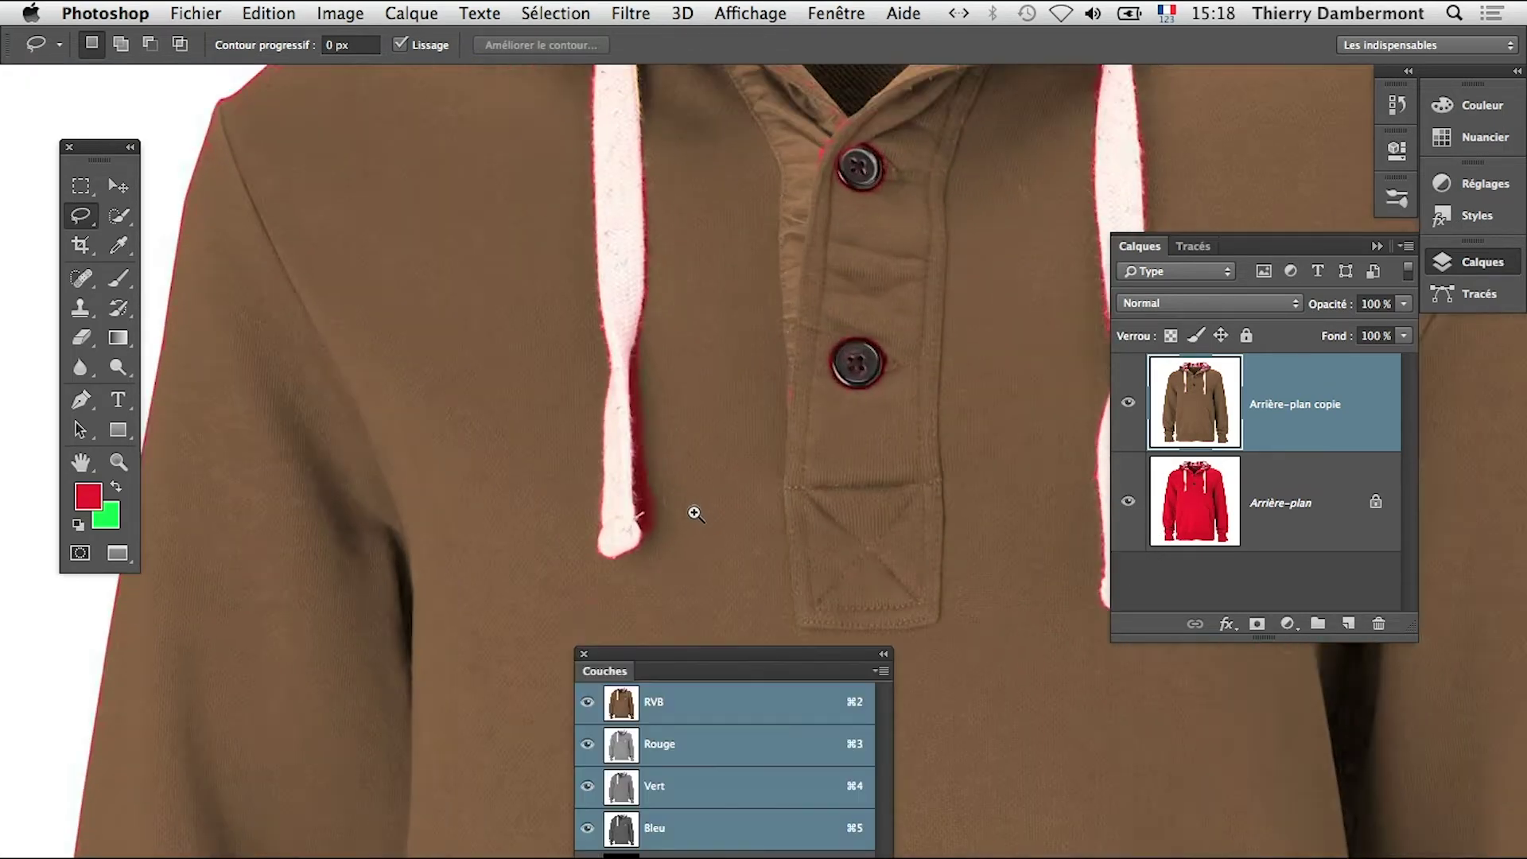
{"action": "left_click", "coordinate": [739, 528]}
{"action": "left_click_drag", "start_coordinate": [596, 506], "coordinate": [569, 604]}
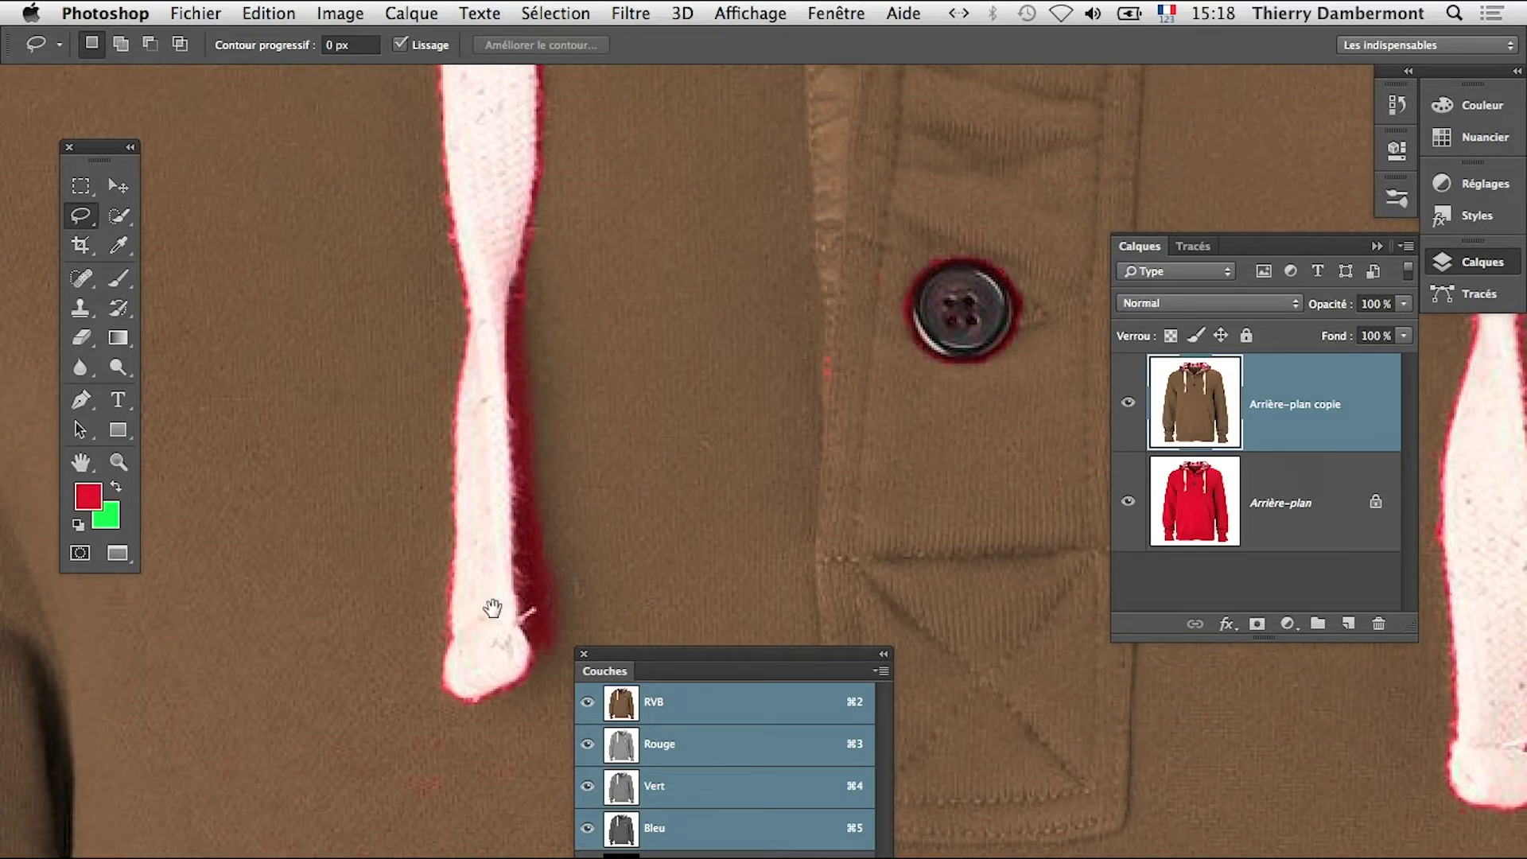
{"action": "left_click", "coordinate": [491, 644], "text": "alt"}
{"action": "left_click_drag", "start_coordinate": [755, 657], "coordinate": [809, 626]}
{"action": "left_click", "coordinate": [546, 585]}
{"action": "left_click", "coordinate": [722, 618]}
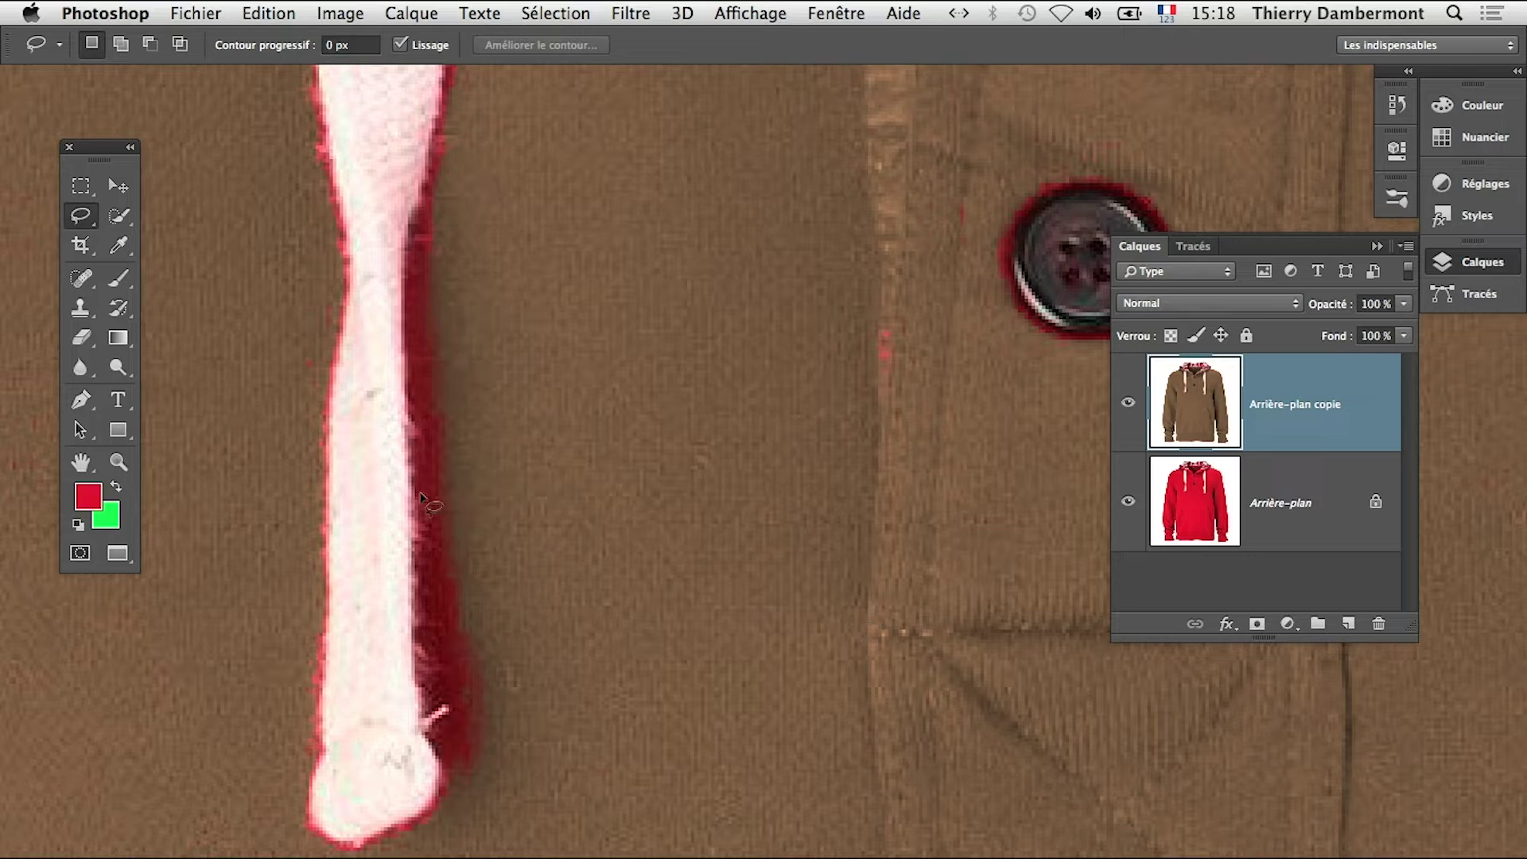
Prepare the clone stamp with a 28 px brush and duplicate the Arrière-plan copie layer
{"action": "left_click", "coordinate": [81, 309]}
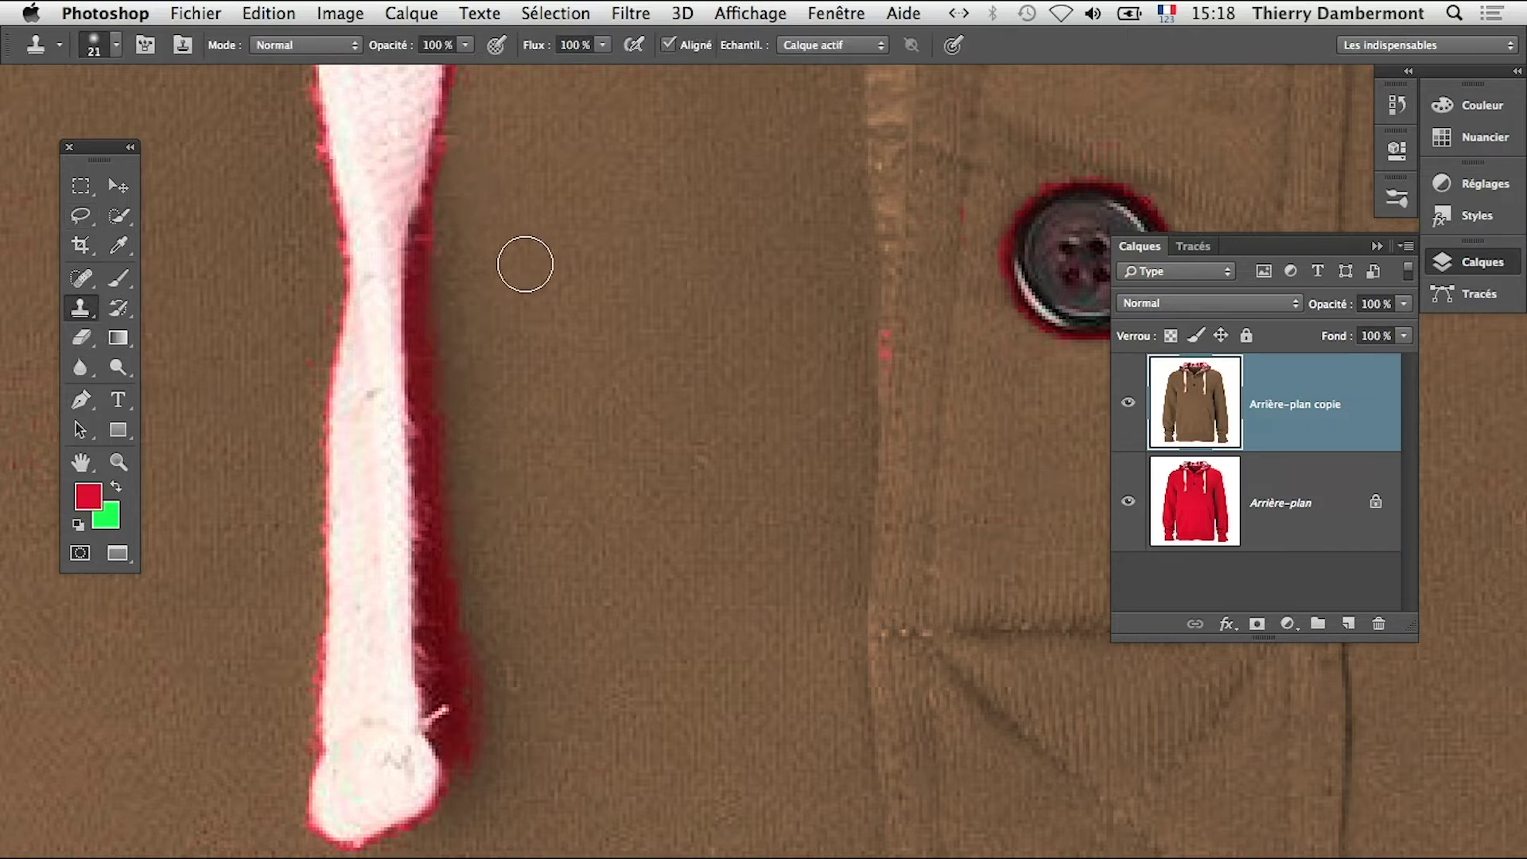
{"action": "mouse_move", "coordinate": [578, 423]}
{"action": "left_mouse_down"}
{"action": "mouse_move", "coordinate": [600, 429]}
{"action": "mouse_move", "coordinate": [566, 466]}
{"action": "left_mouse_up"}
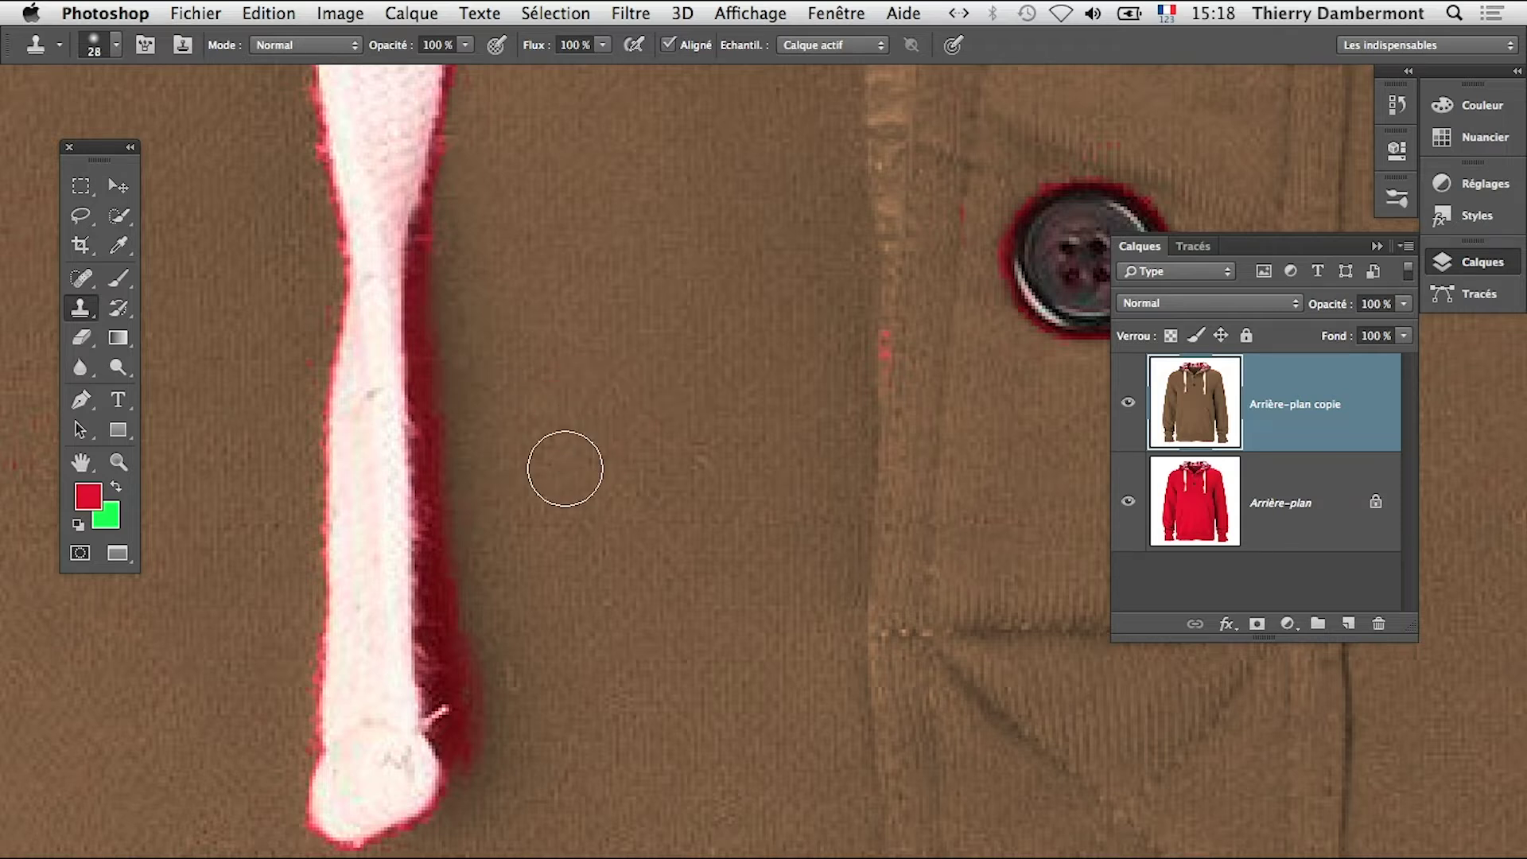
{"action": "left_click_drag", "start_coordinate": [1225, 418], "coordinate": [1352, 621]}
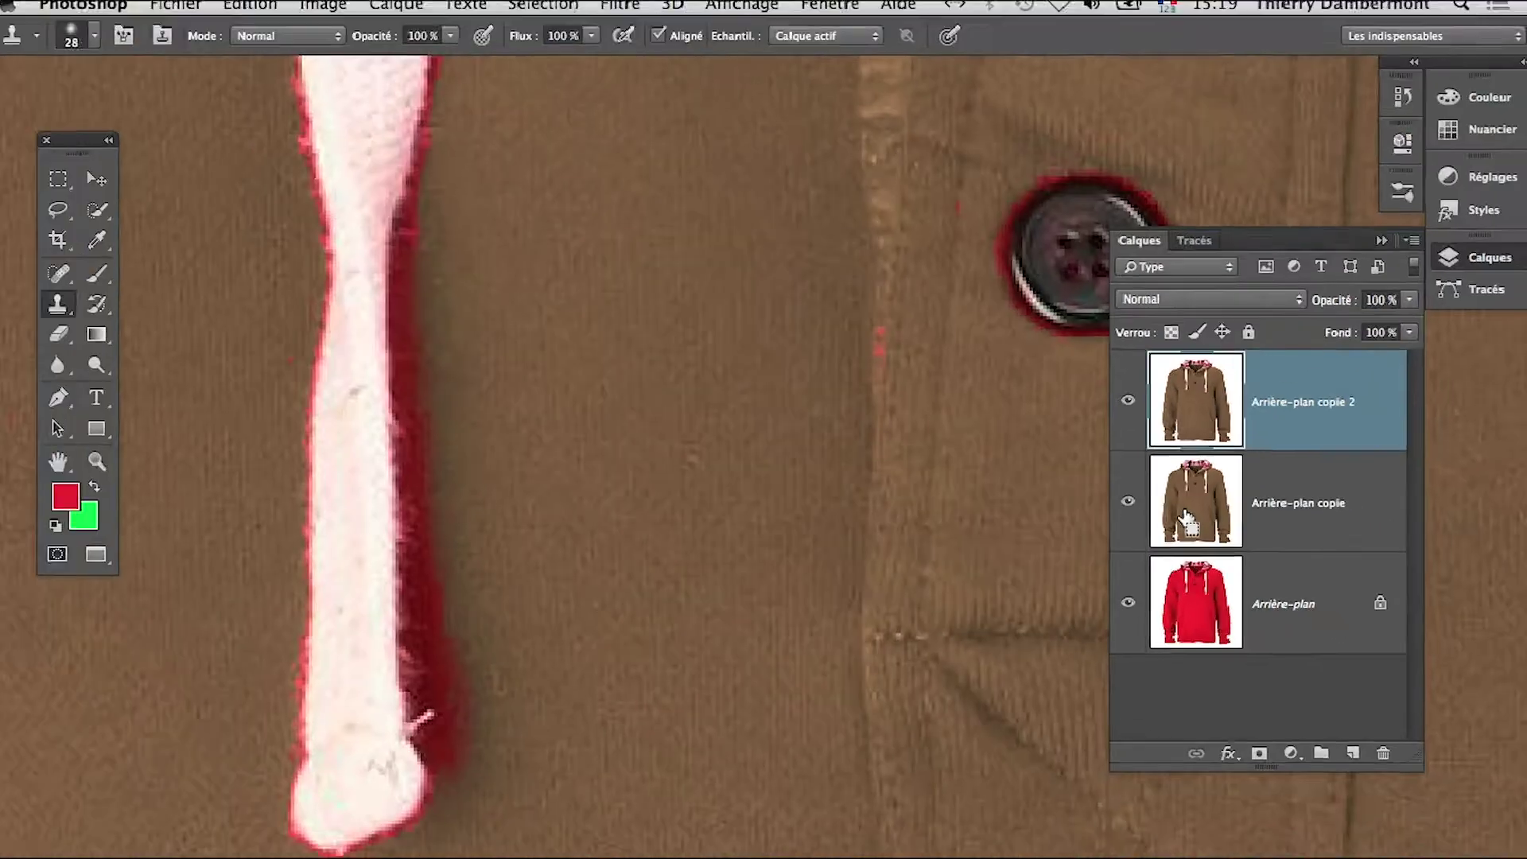
Try cloning brown fabric over the red shadow beside the left drawstring in Normal mode
{"action": "left_click", "coordinate": [545, 417]}
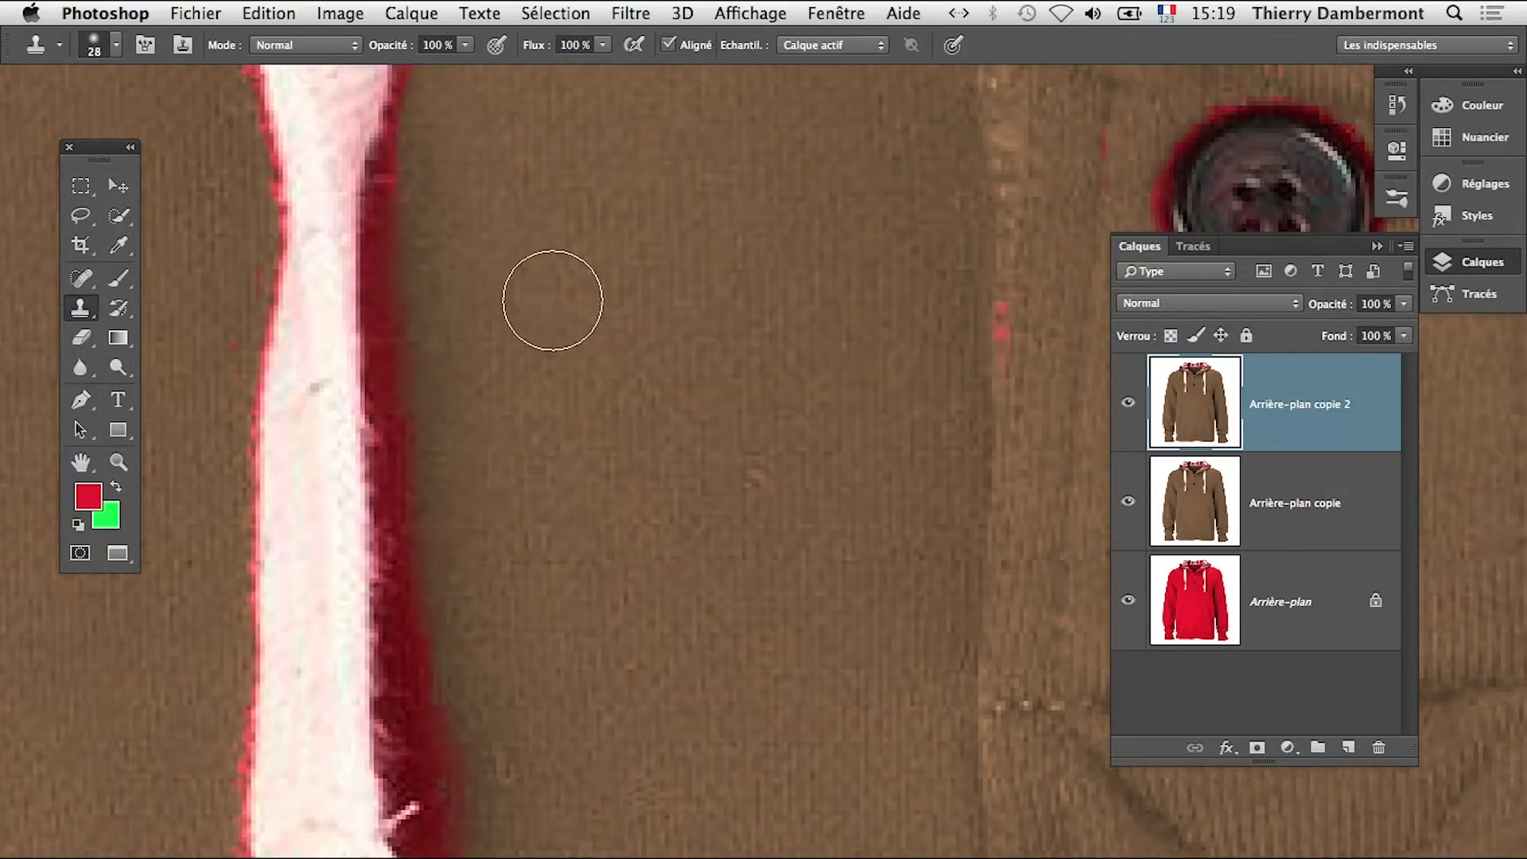
{"action": "mouse_move", "coordinate": [415, 251]}
{"action": "left_mouse_down"}
{"action": "mouse_move", "coordinate": [416, 199]}
{"action": "mouse_move", "coordinate": [442, 610]}
{"action": "mouse_move", "coordinate": [427, 850]}
{"action": "mouse_move", "coordinate": [380, 579]}
{"action": "mouse_move", "coordinate": [414, 186]}
{"action": "left_mouse_up"}
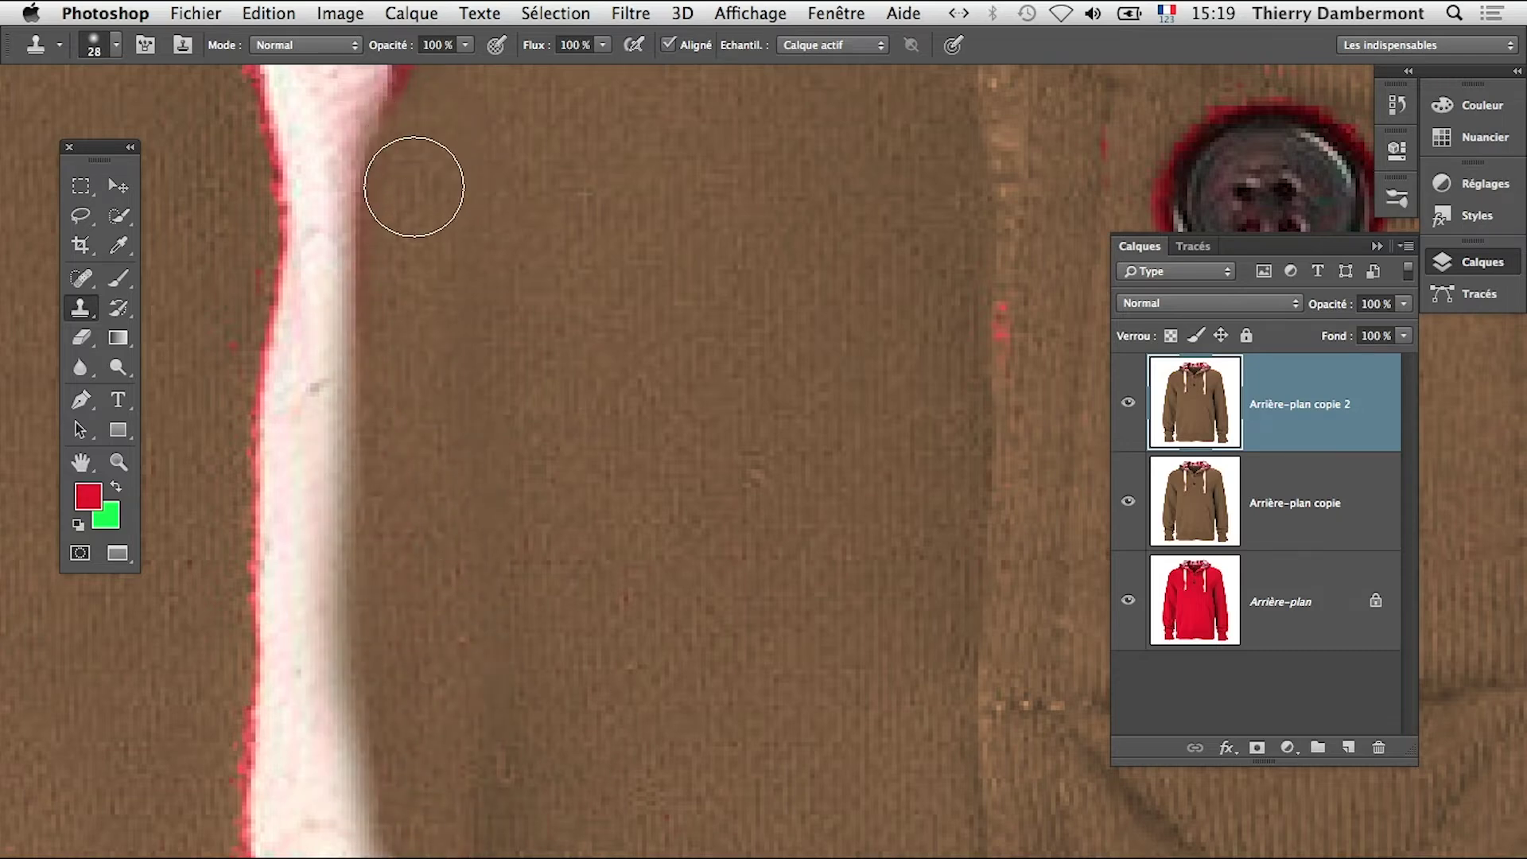
Set the clone stamp's blending mode to Couleur
{"action": "left_click", "coordinate": [293, 12]}
{"action": "left_click", "coordinate": [338, 34]}
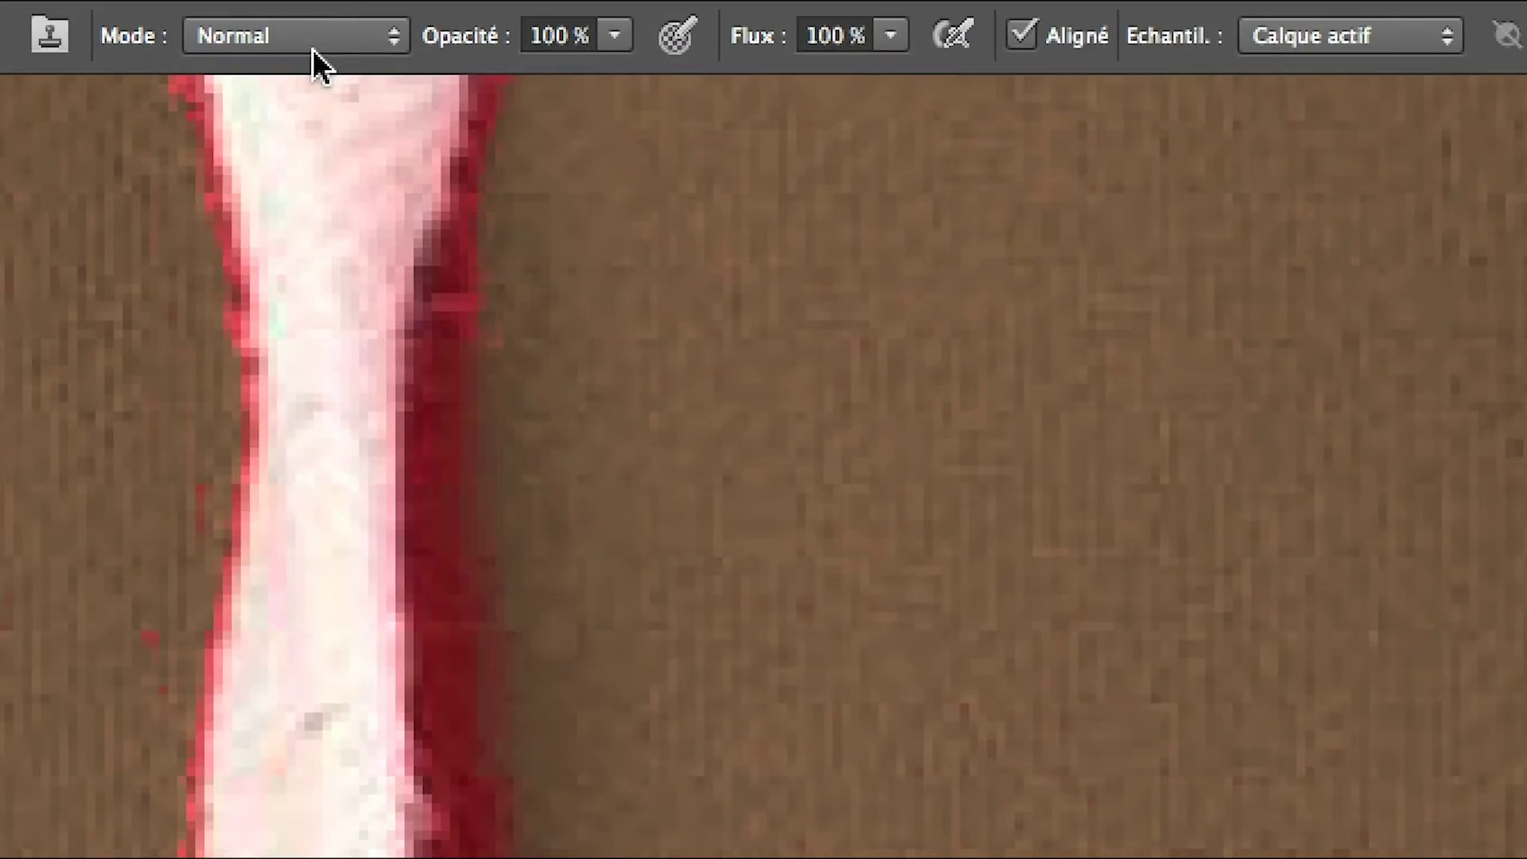
{"action": "left_click", "coordinate": [313, 49]}
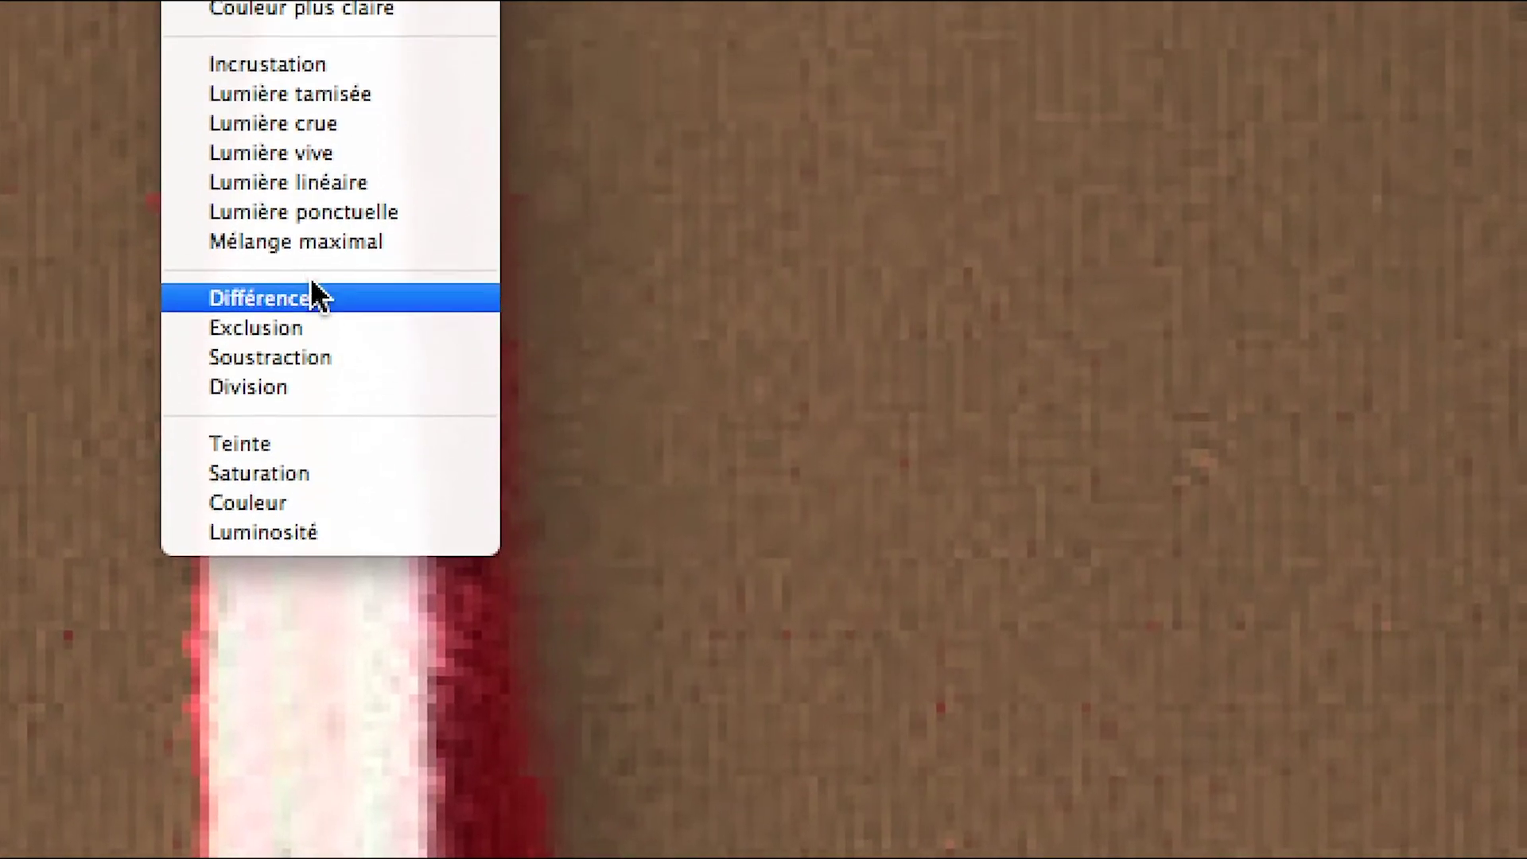
{"action": "left_click", "coordinate": [303, 366]}
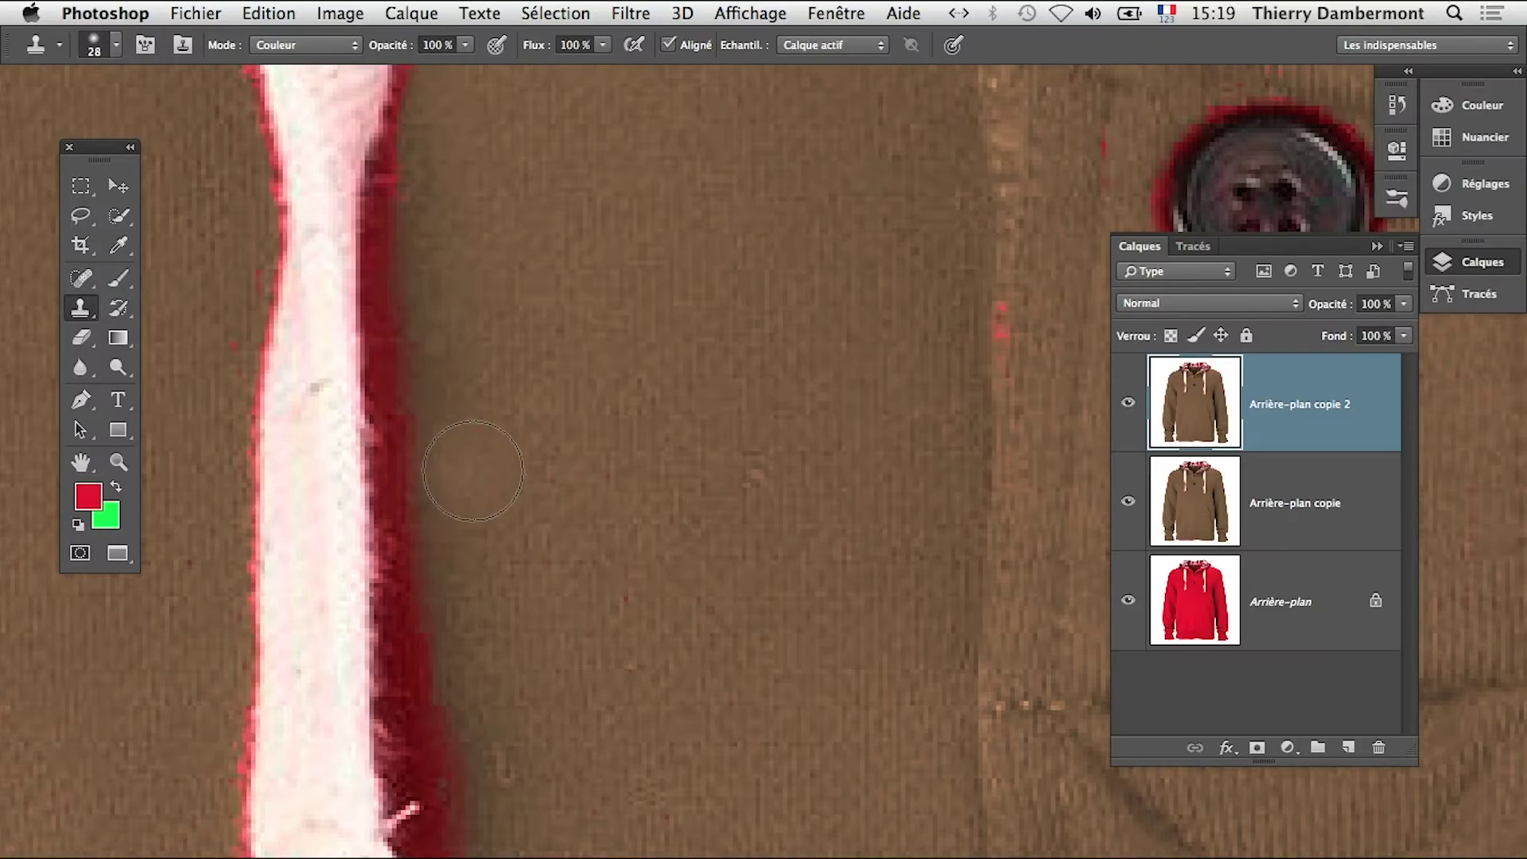
Clone the brown fabric colour over the red shadow on the left drawstring's right side and around its knot, reducing the brush to 13 px
{"action": "left_click_drag", "start_coordinate": [522, 457], "coordinate": [513, 455]}
{"action": "mouse_move", "coordinate": [459, 226]}
{"action": "left_mouse_down"}
{"action": "mouse_move", "coordinate": [414, 226]}
{"action": "mouse_move", "coordinate": [403, 272]}
{"action": "mouse_move", "coordinate": [418, 562]}
{"action": "mouse_move", "coordinate": [402, 553]}
{"action": "mouse_move", "coordinate": [384, 422]}
{"action": "mouse_move", "coordinate": [415, 124]}
{"action": "mouse_move", "coordinate": [418, 623]}
{"action": "mouse_move", "coordinate": [454, 800]}
{"action": "mouse_move", "coordinate": [451, 858]}
{"action": "mouse_move", "coordinate": [429, 819]}
{"action": "mouse_move", "coordinate": [399, 572]}
{"action": "mouse_move", "coordinate": [401, 788]}
{"action": "mouse_move", "coordinate": [419, 855]}
{"action": "left_mouse_up"}
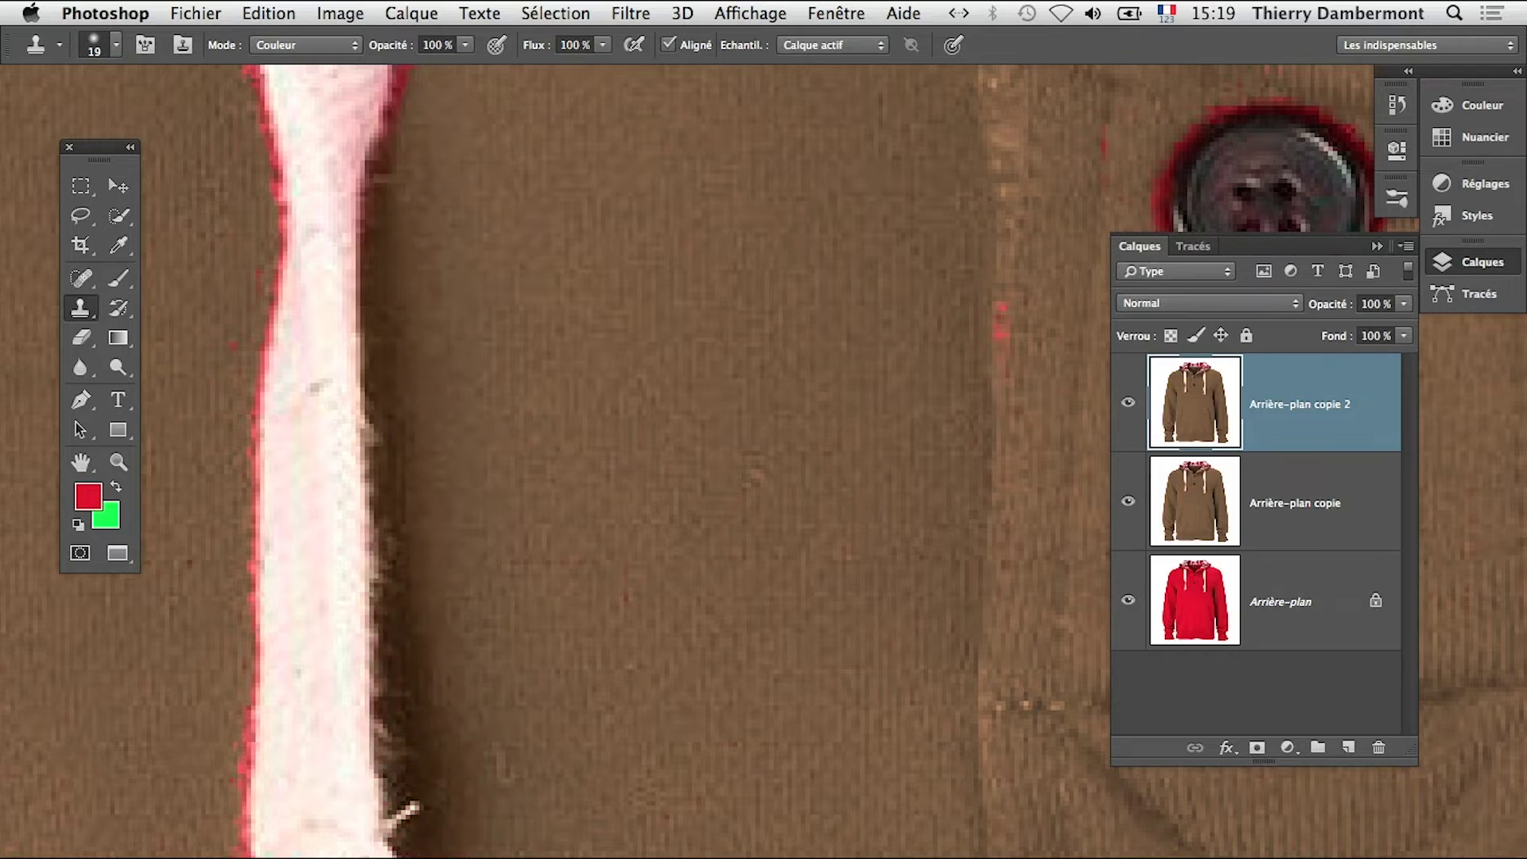
{"action": "scroll", "coordinate": [763, 461], "scroll_direction": "left", "scroll_amount": 6}
{"action": "scroll", "coordinate": [764, 461], "scroll_direction": "down", "scroll_amount": 4}
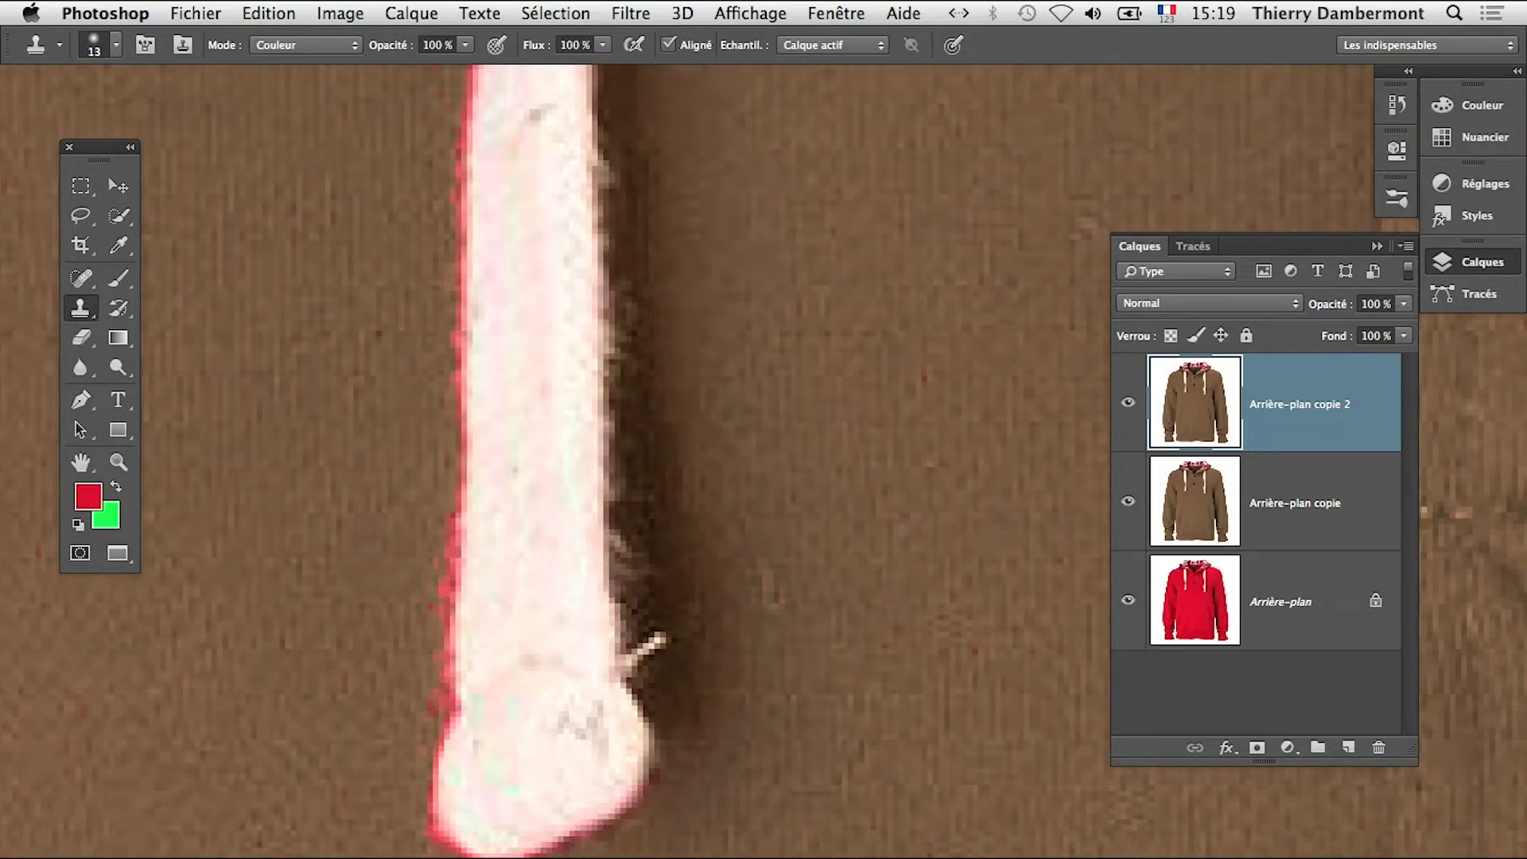
{"action": "mouse_move", "coordinate": [436, 842]}
{"action": "left_mouse_down"}
{"action": "mouse_move", "coordinate": [402, 818]}
{"action": "mouse_move", "coordinate": [569, 855]}
{"action": "left_mouse_up"}
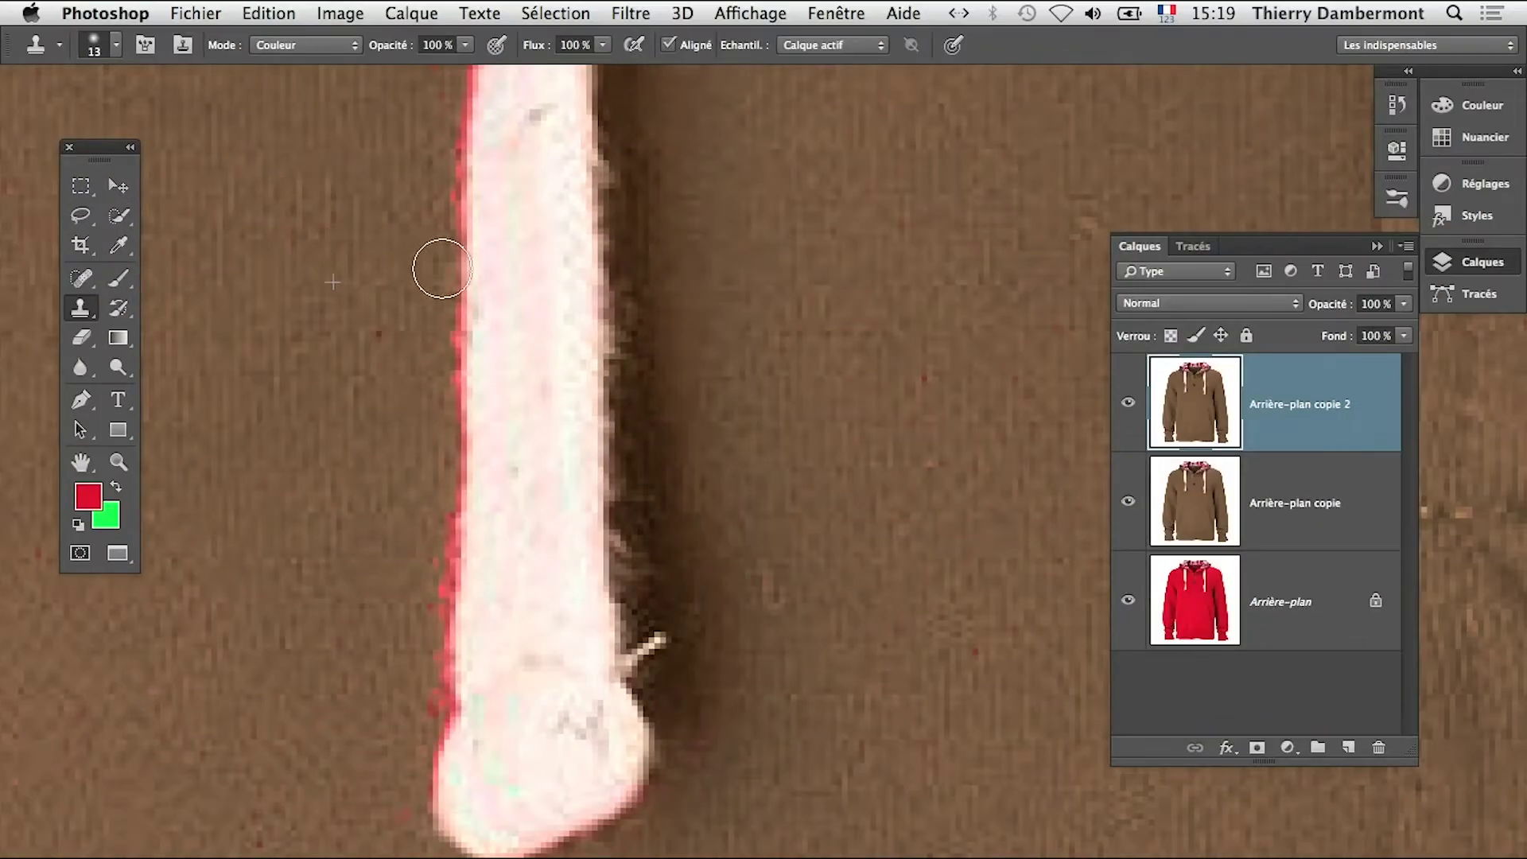
Clone the brown fabric colour over the red fringe along the left drawstring's left edge, from the knot up towards the hood
{"action": "left_click", "coordinate": [459, 554], "text": "alt"}
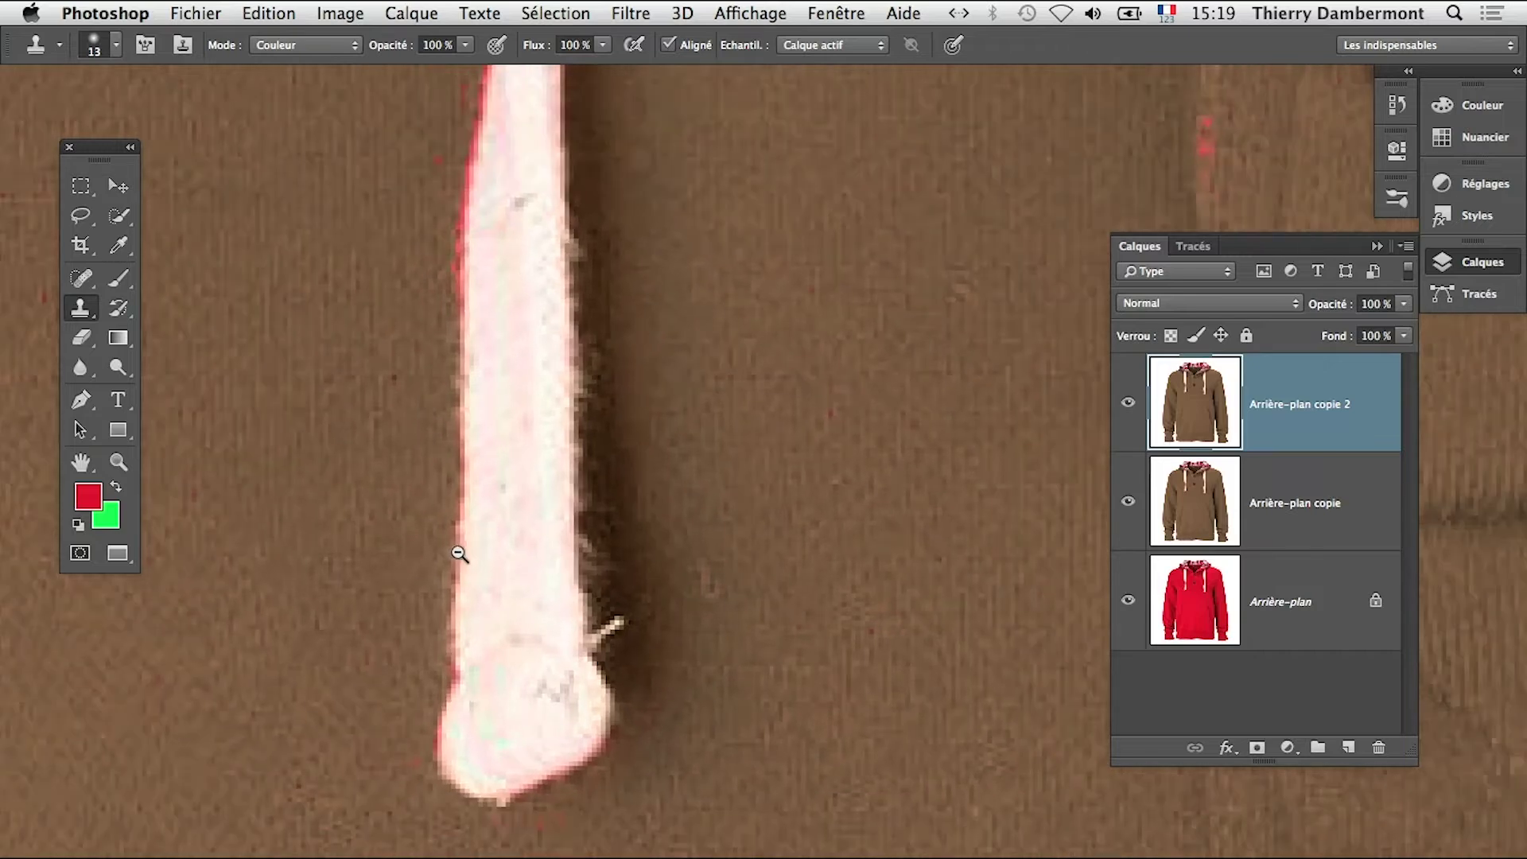
{"action": "left_click_drag", "start_coordinate": [484, 436], "coordinate": [552, 708]}
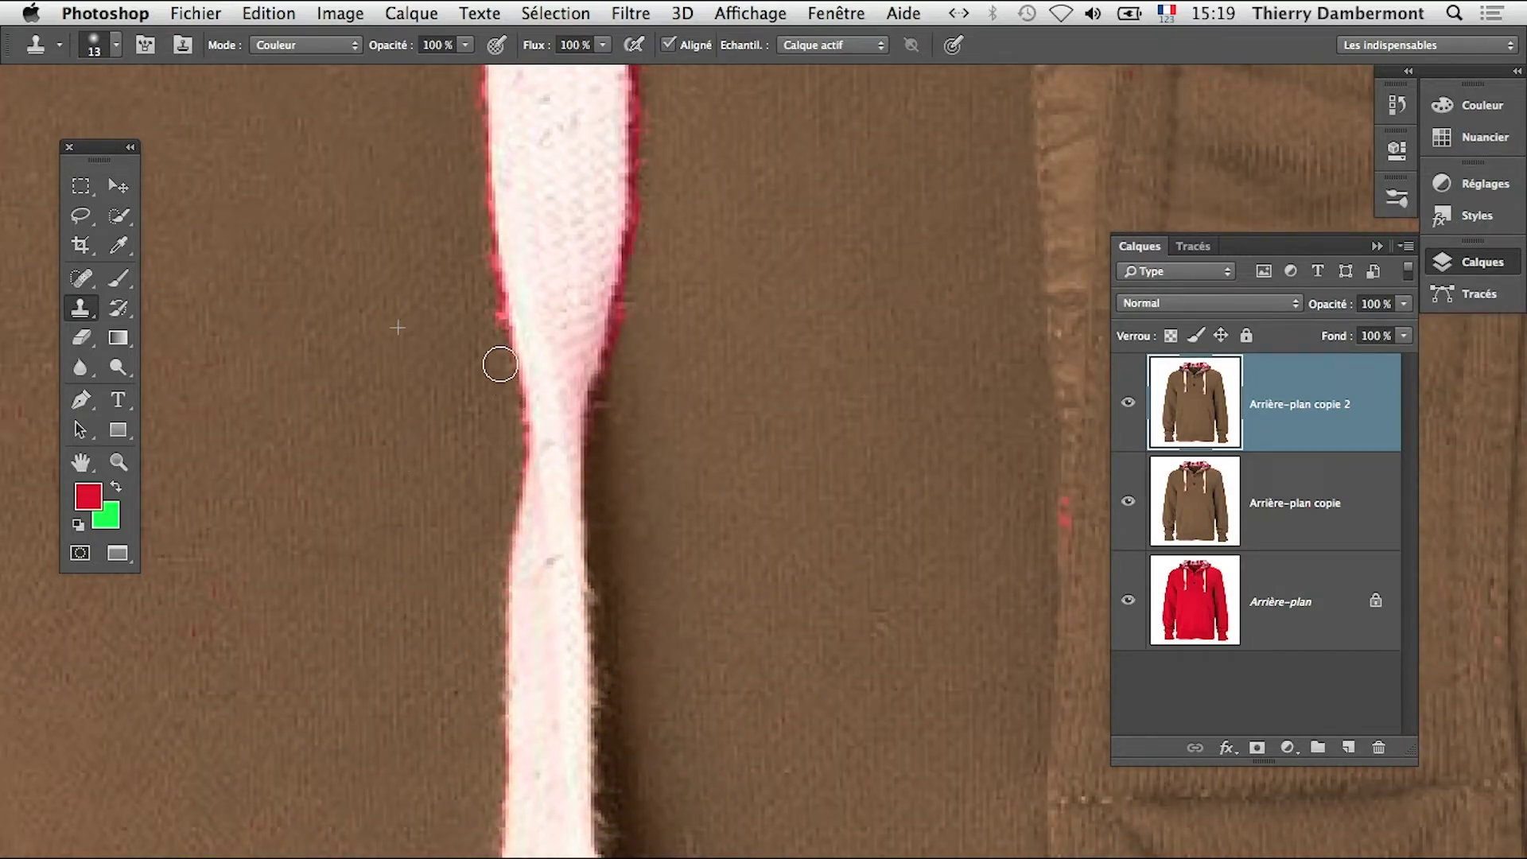
{"action": "mouse_move", "coordinate": [467, 269]}
{"action": "left_mouse_down"}
{"action": "mouse_move", "coordinate": [512, 593]}
{"action": "mouse_move", "coordinate": [569, 732]}
{"action": "left_mouse_up"}
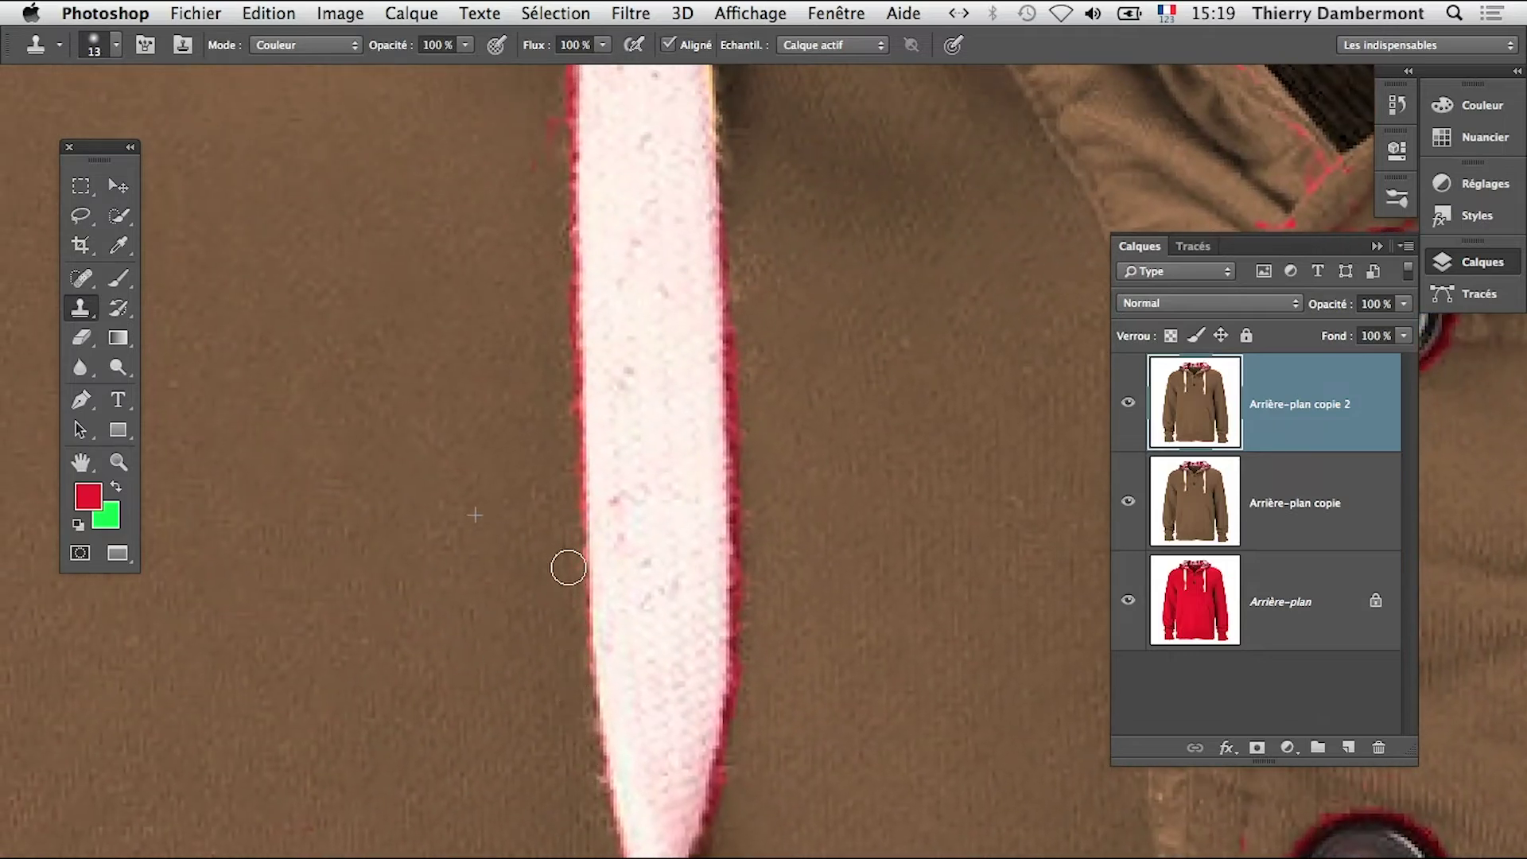
{"action": "left_click_drag", "start_coordinate": [551, 178], "coordinate": [540, 795]}
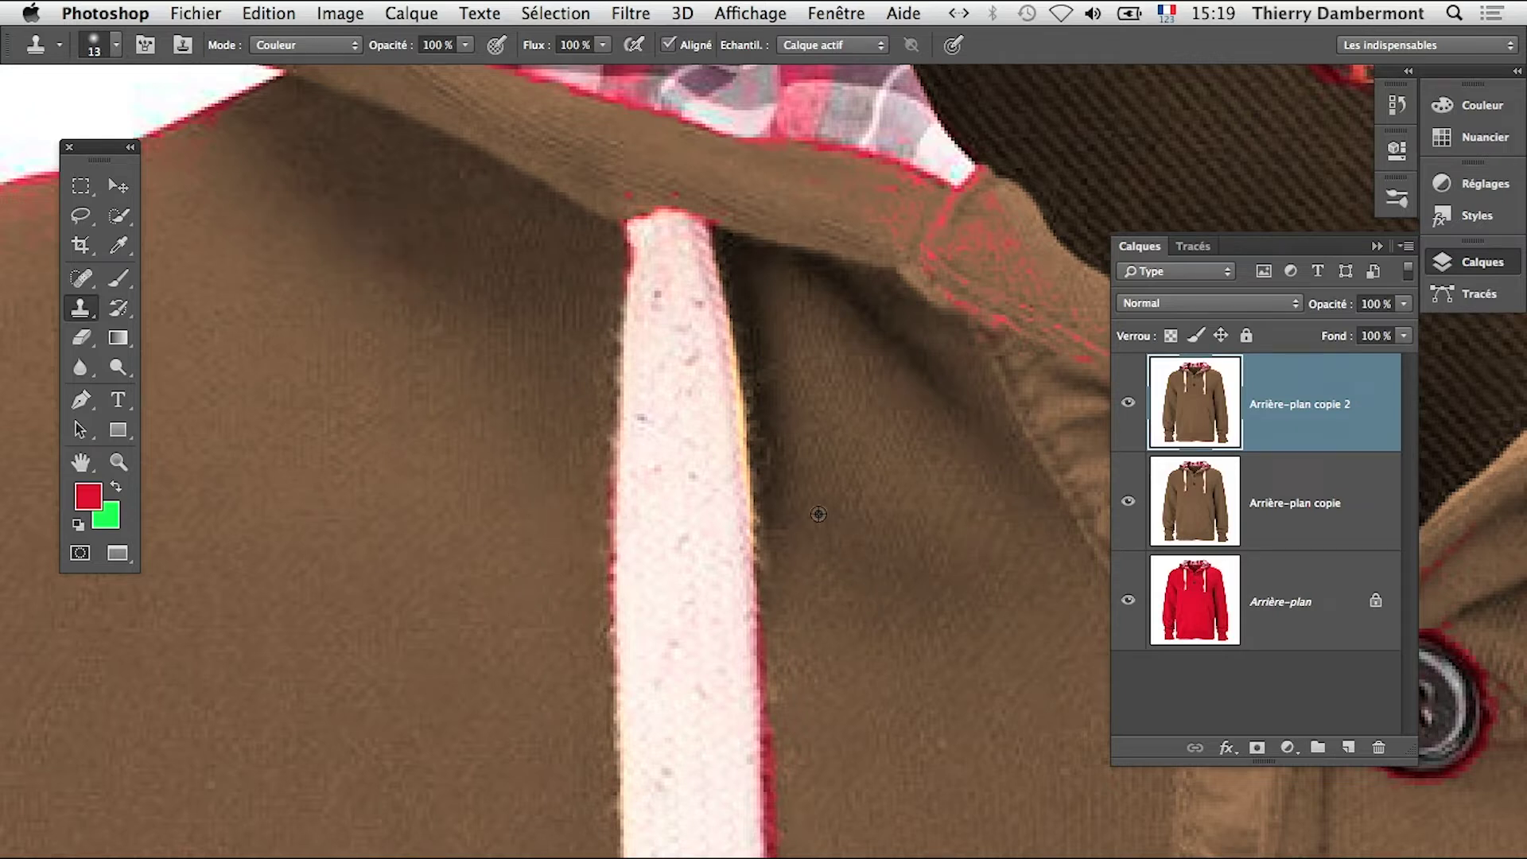
Clone the brown fabric colour over the red fringe on the left drawstring's right edge with a 29 px brush
{"action": "mouse_move", "coordinate": [899, 858]}
{"action": "left_mouse_down"}
{"action": "mouse_move", "coordinate": [797, 571]}
{"action": "mouse_move", "coordinate": [815, 580]}
{"action": "left_mouse_up"}
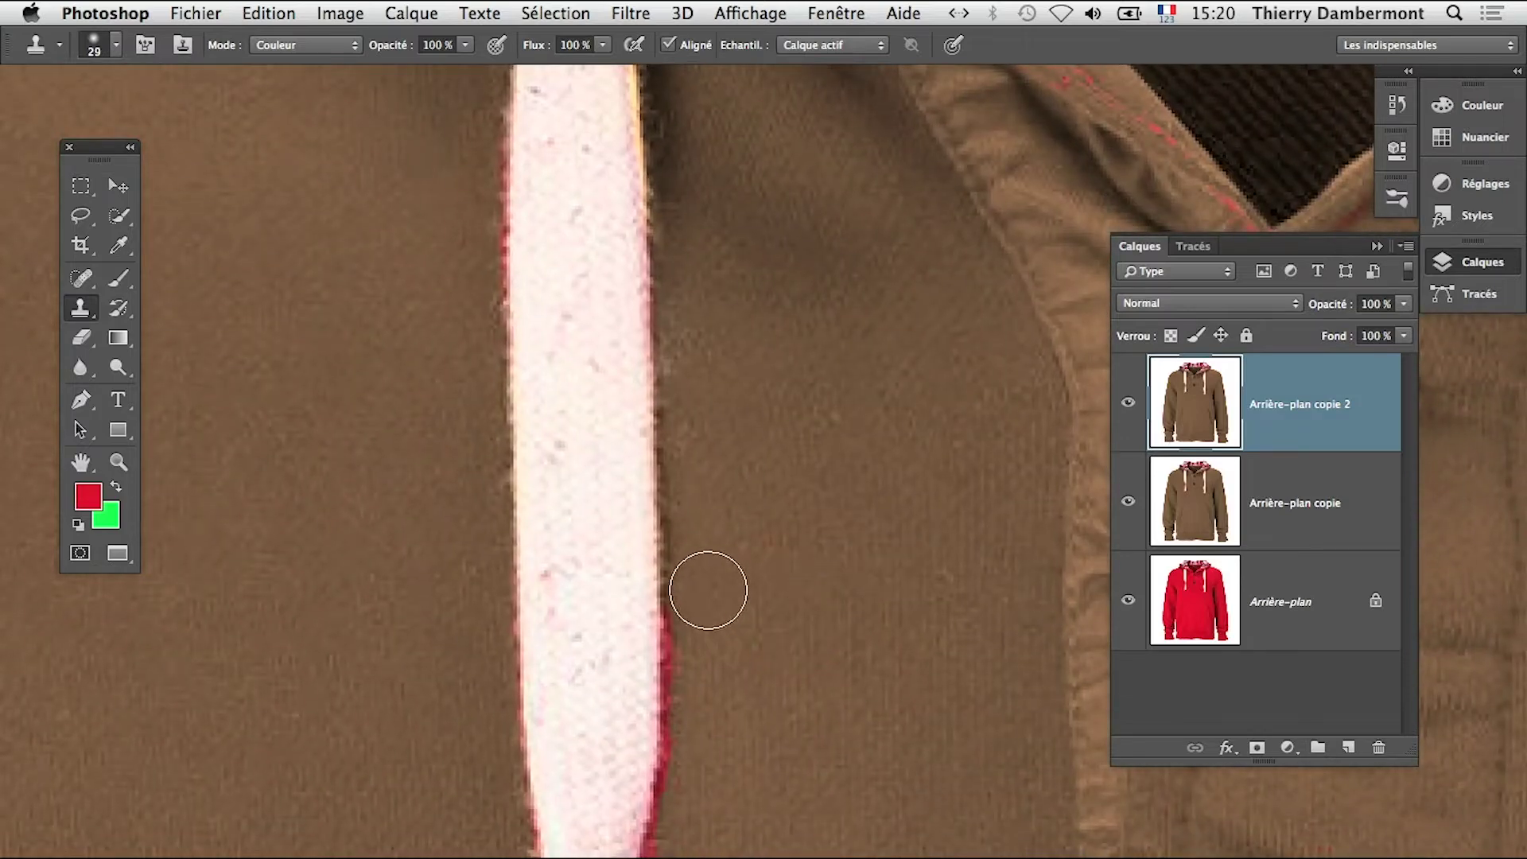
{"action": "scroll", "coordinate": [669, 642], "scroll_direction": "down", "scroll_amount": 10}
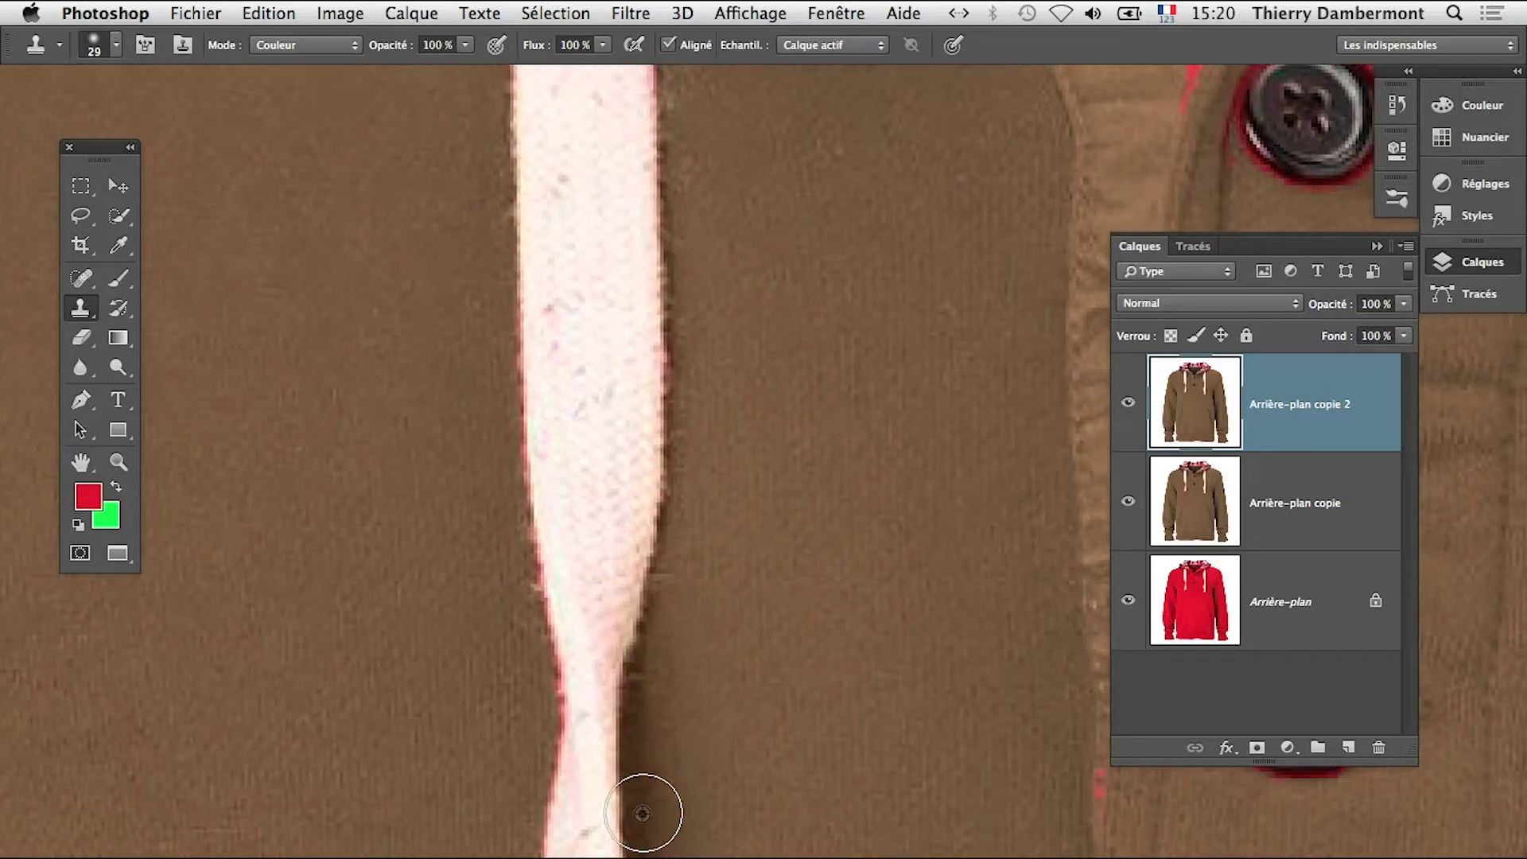
{"action": "left_click", "coordinate": [773, 716], "text": "alt"}
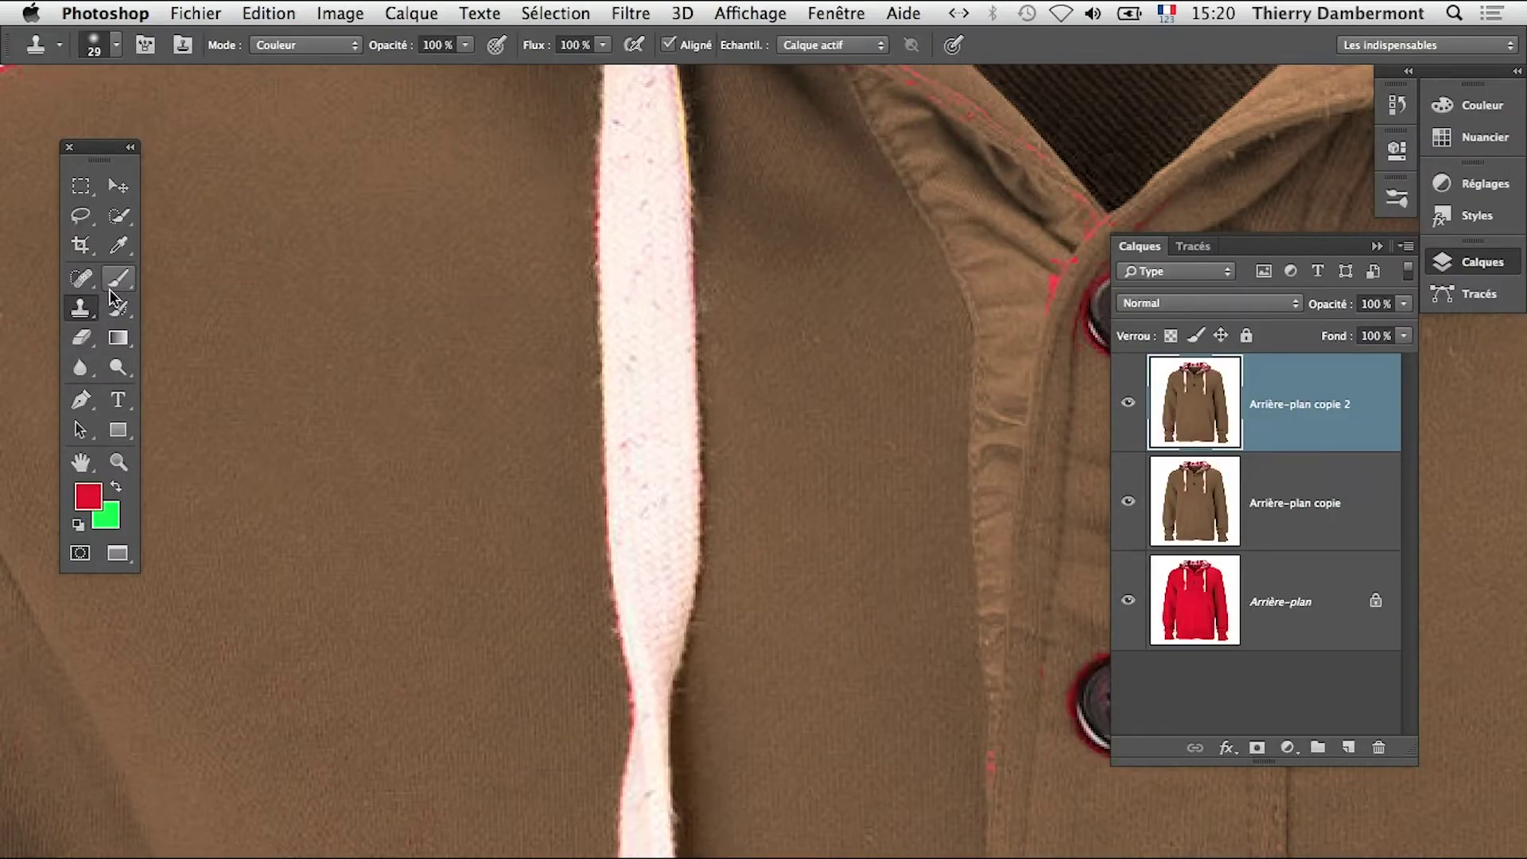
Sample the sweater's brown as foreground colour and set the Brush tool to Couleur mode with a 38 px size
{"action": "left_click", "coordinate": [117, 248]}
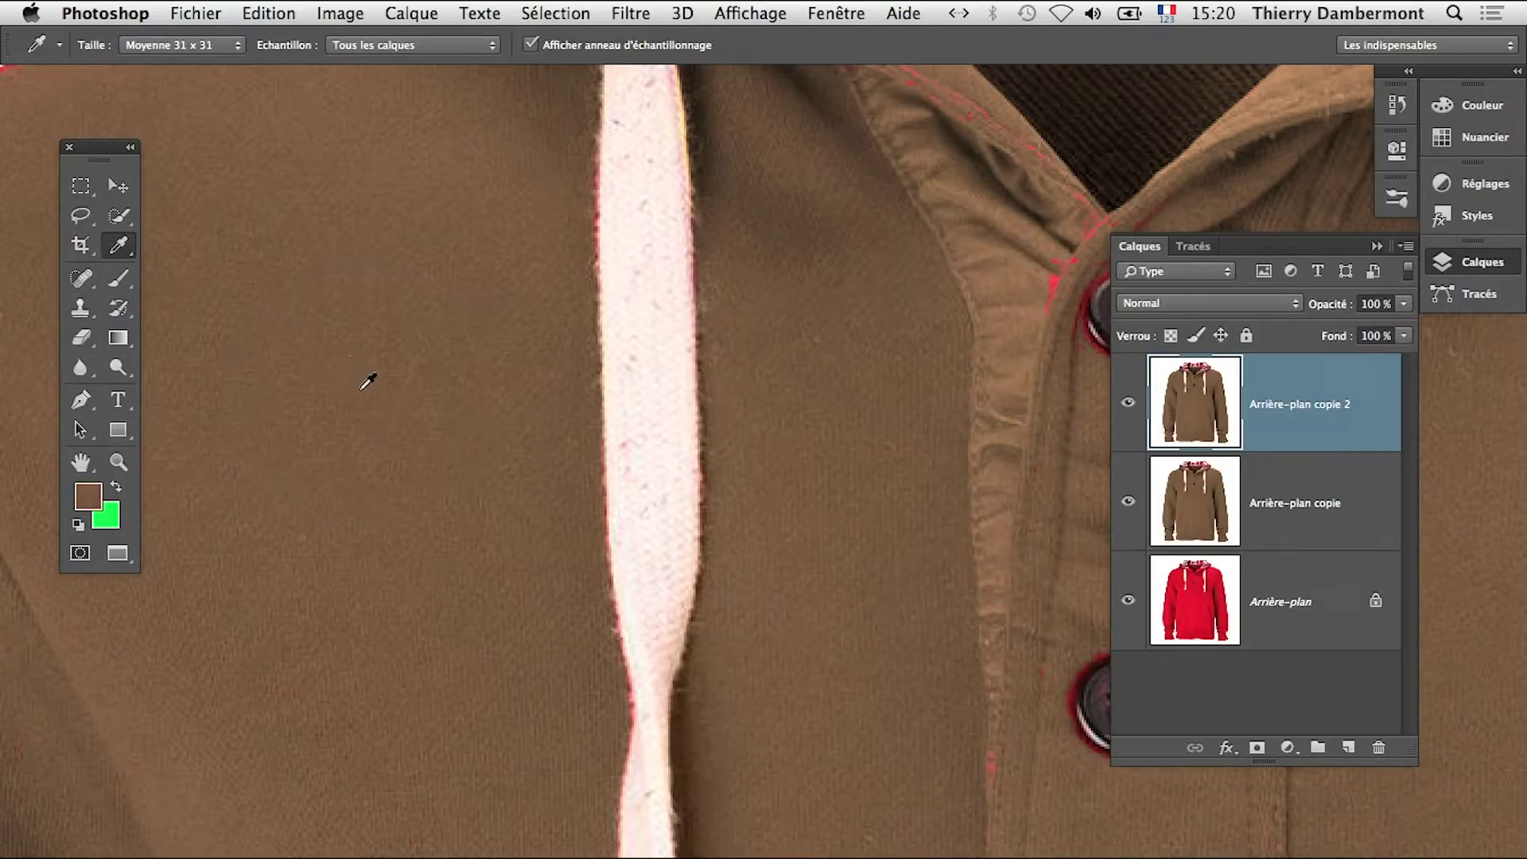
{"action": "left_click", "coordinate": [504, 378]}
{"action": "key", "text": "b"}
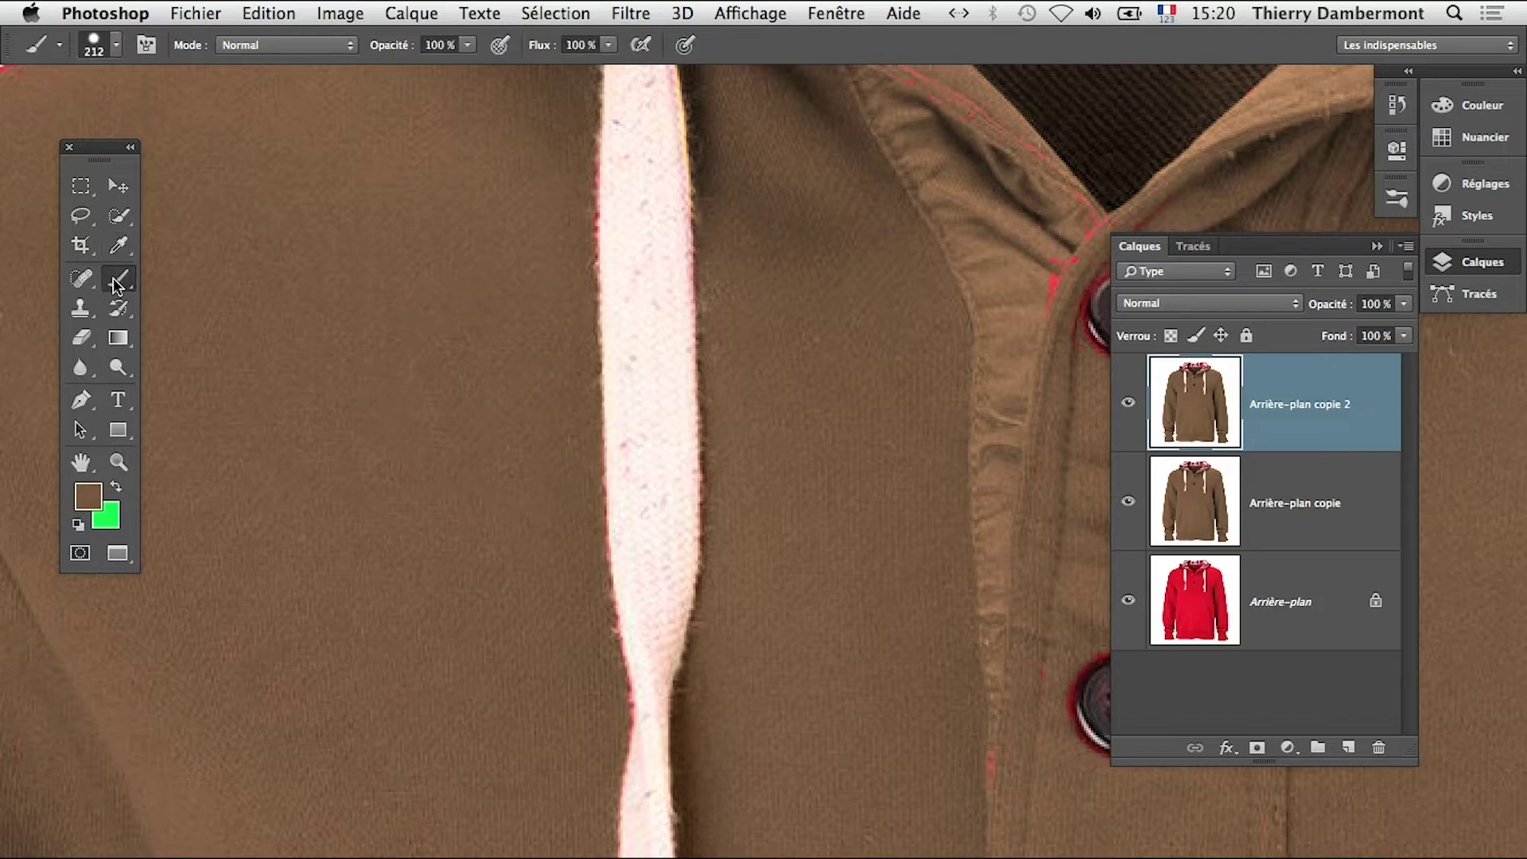
{"action": "left_click", "coordinate": [314, 49]}
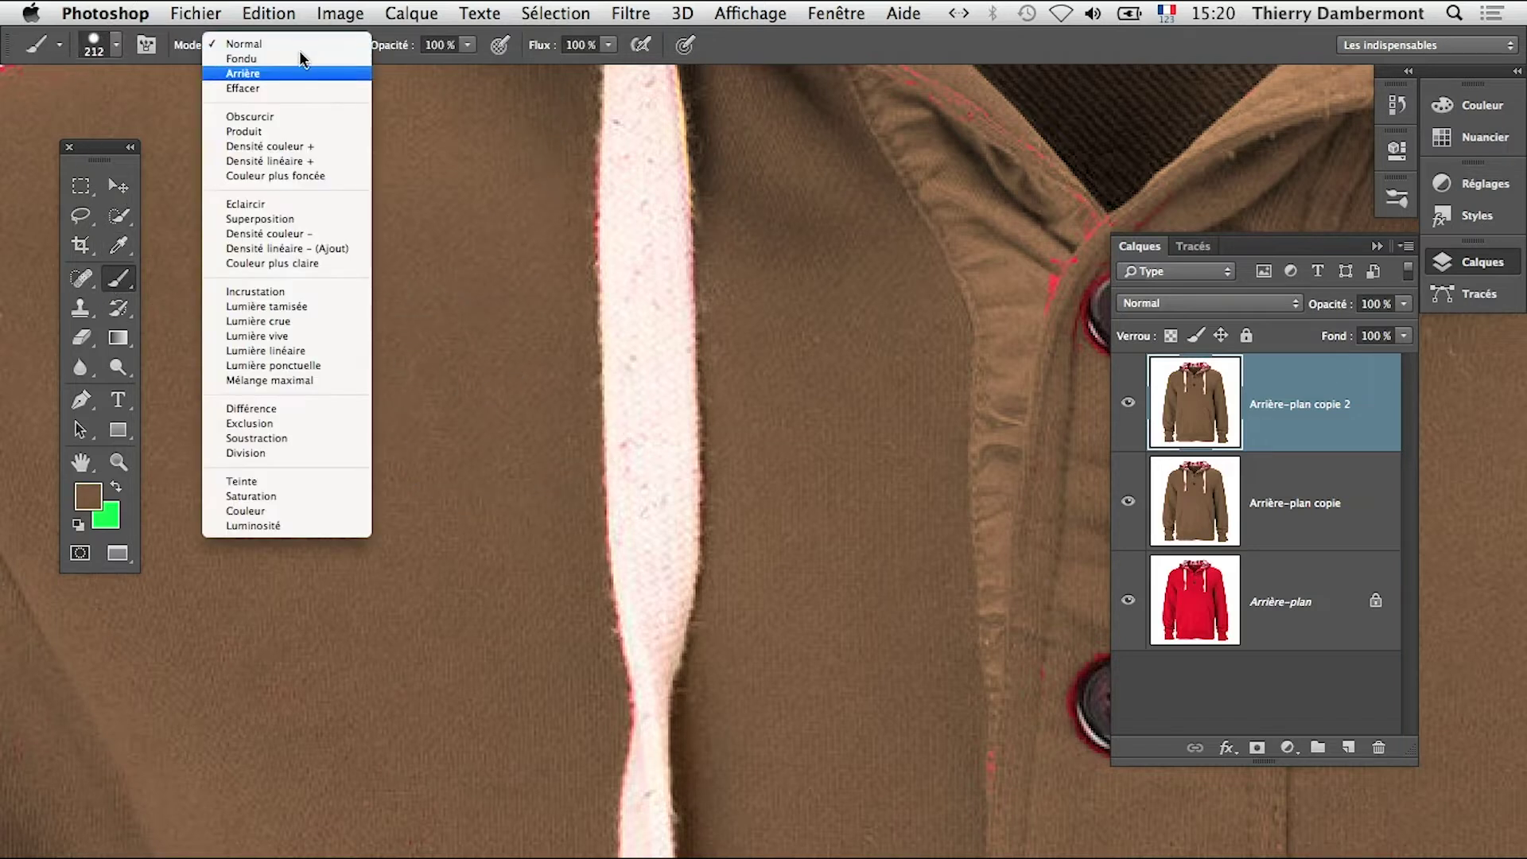
{"action": "left_click", "coordinate": [310, 511]}
{"action": "left_click_drag", "start_coordinate": [525, 523], "coordinate": [346, 569]}
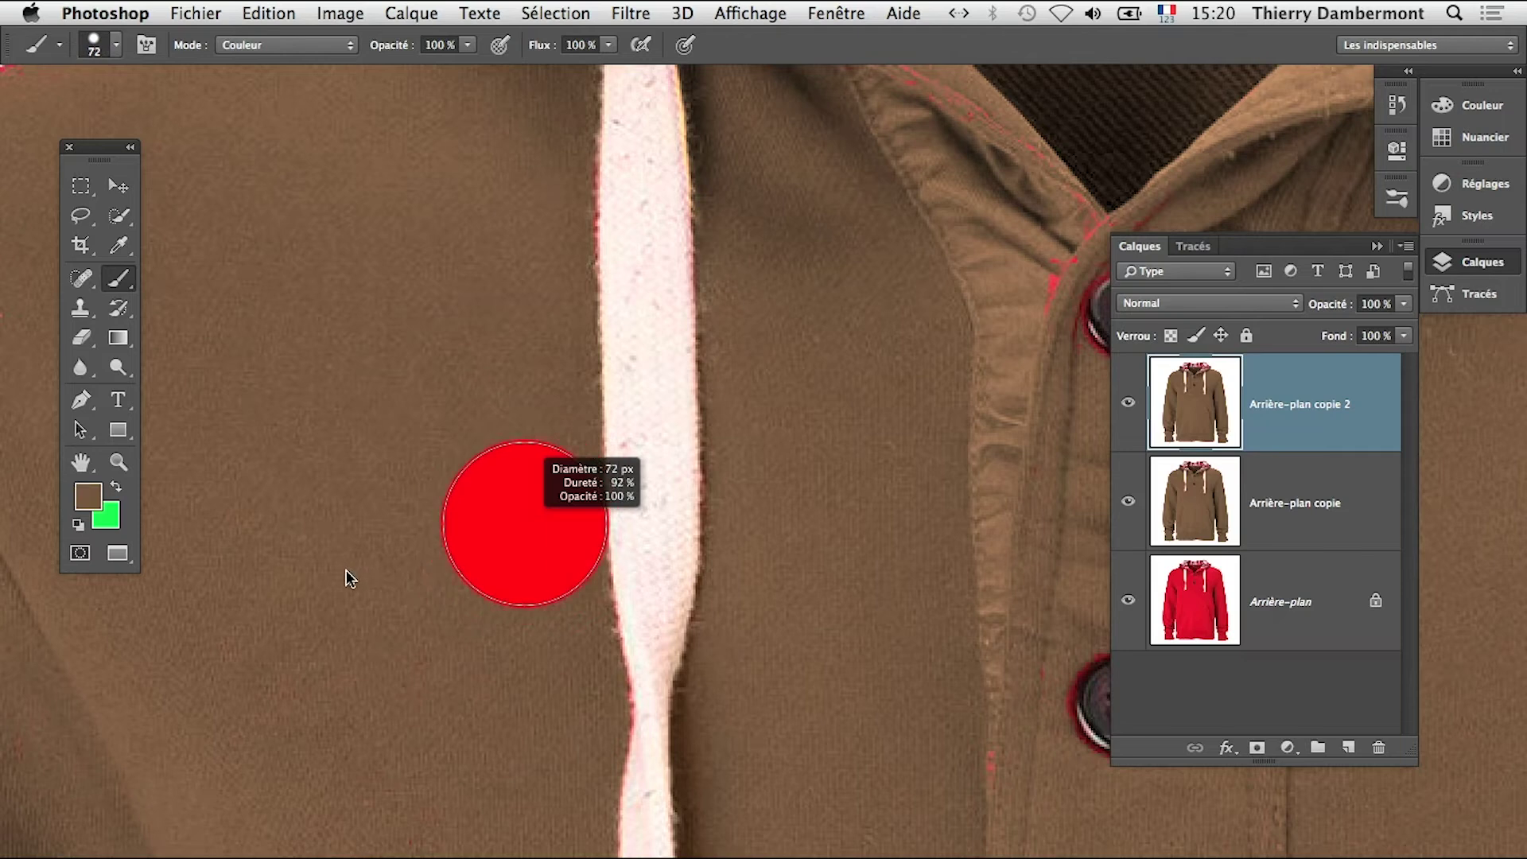
{"action": "left_click_drag", "start_coordinate": [394, 221], "coordinate": [349, 227]}
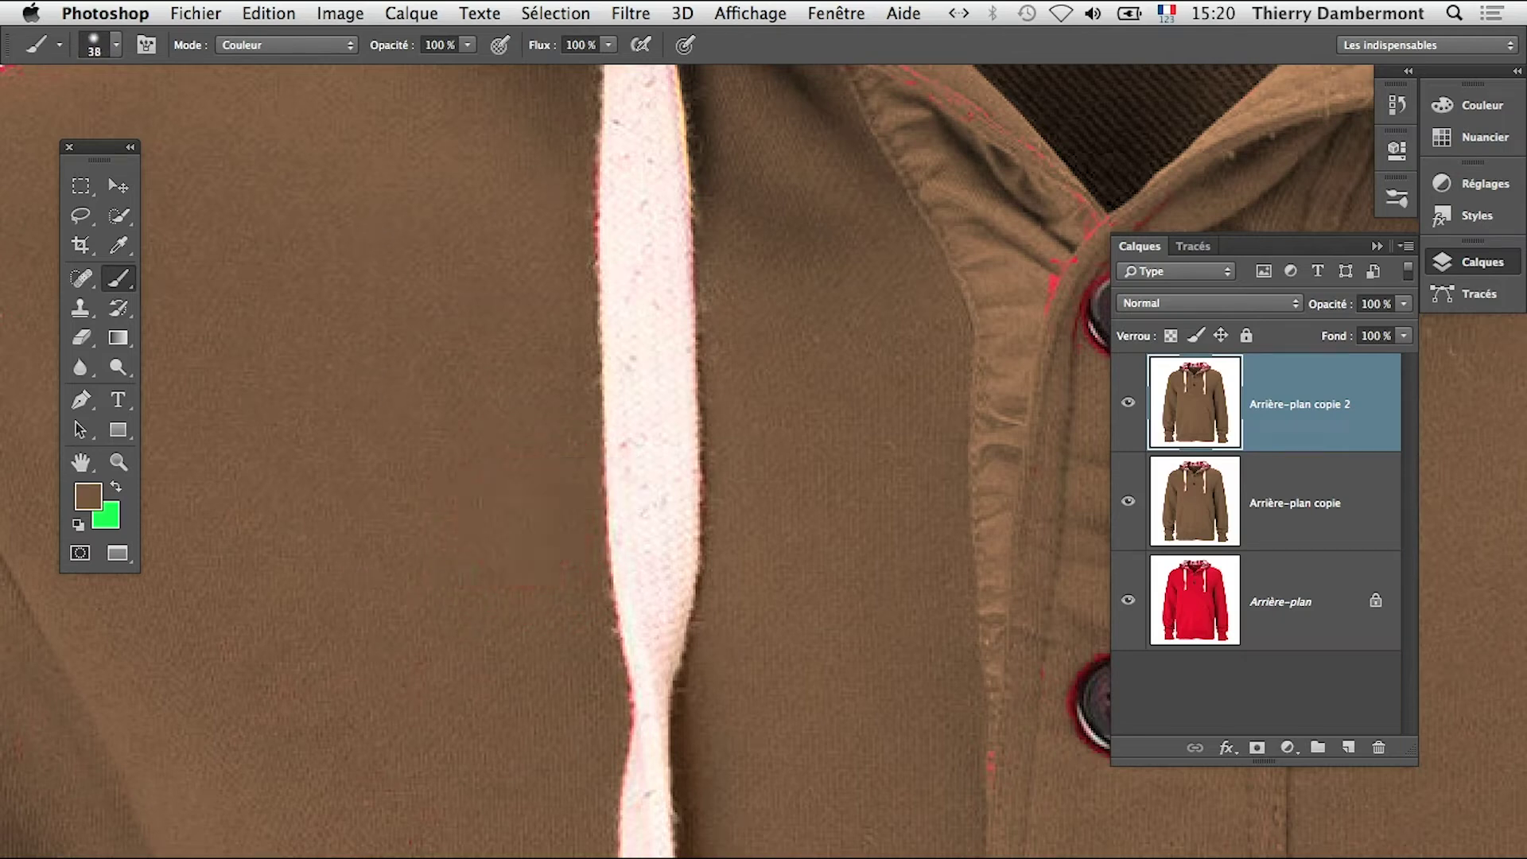
Paint brown over the remaining red on the left drawstring's left edge, then reduce the brush to 11 px
{"action": "left_click_drag", "start_coordinate": [654, 378], "coordinate": [672, 537]}
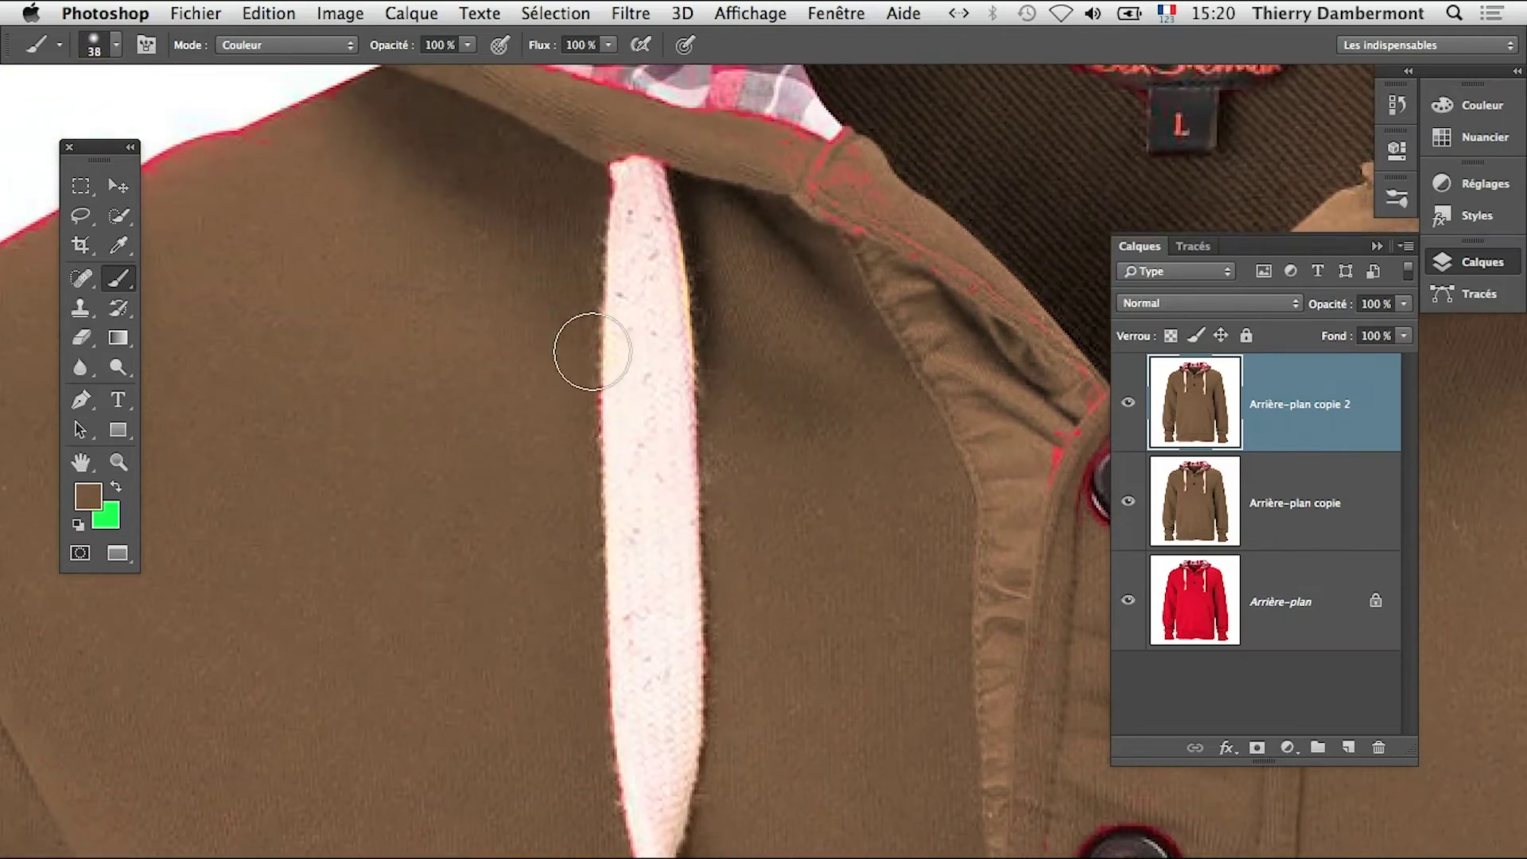
{"action": "left_click", "coordinate": [607, 447], "text": "super"}
{"action": "left_click", "coordinate": [608, 473], "text": "super"}
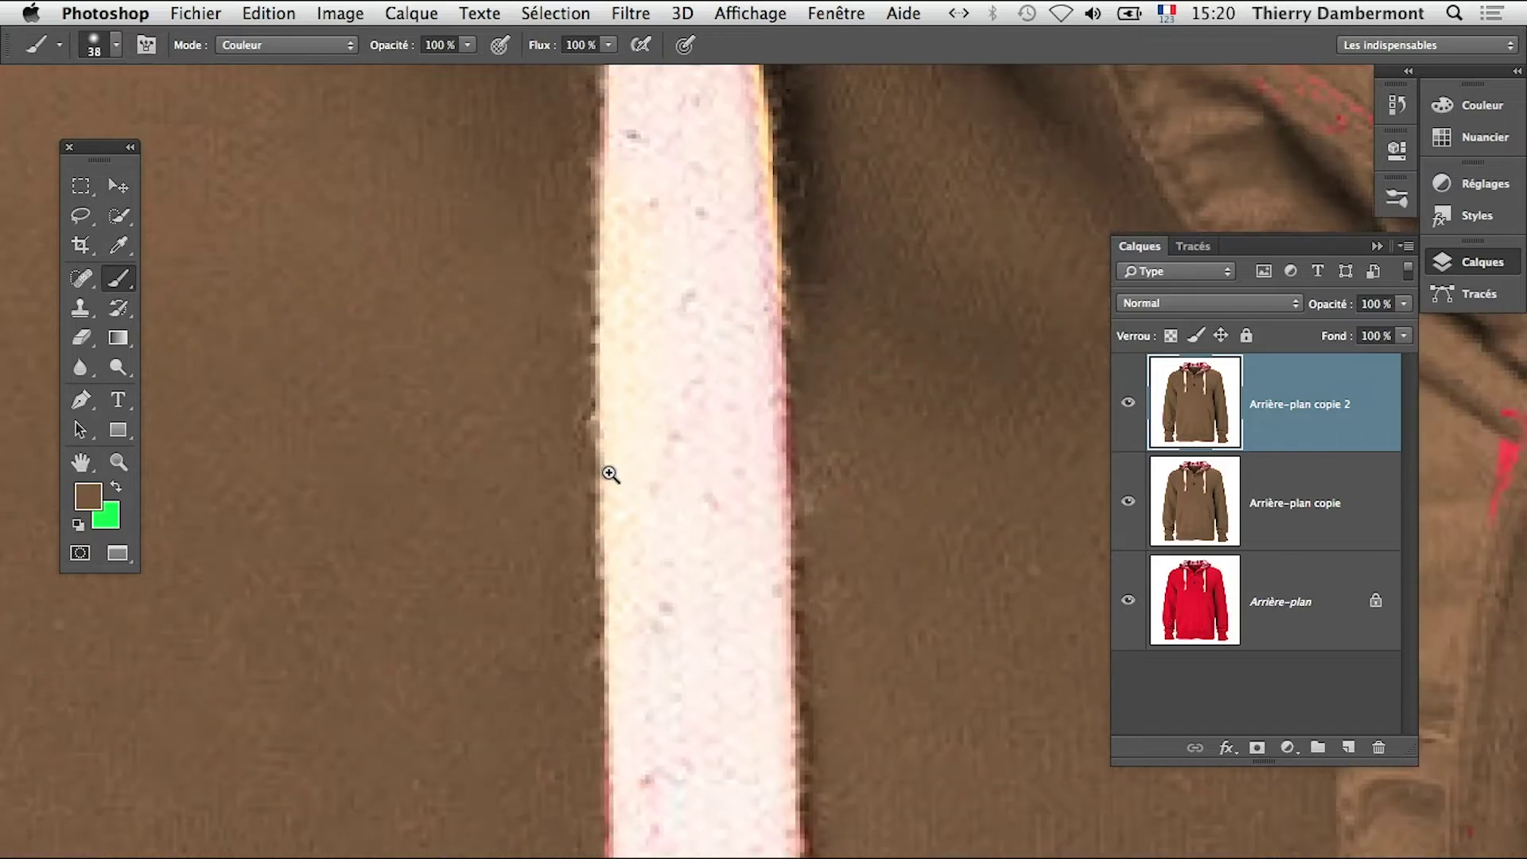
{"action": "left_click_drag", "start_coordinate": [470, 375], "coordinate": [415, 373]}
{"action": "left_click", "coordinate": [550, 676], "text": "alt+super"}
{"action": "left_click", "coordinate": [559, 632], "text": "alt+super"}
Paint brown over the red fringe along the left shoulder up to the sleeve seam, enlarging the brush to 42 px
{"action": "left_click", "coordinate": [341, 467], "text": "super"}
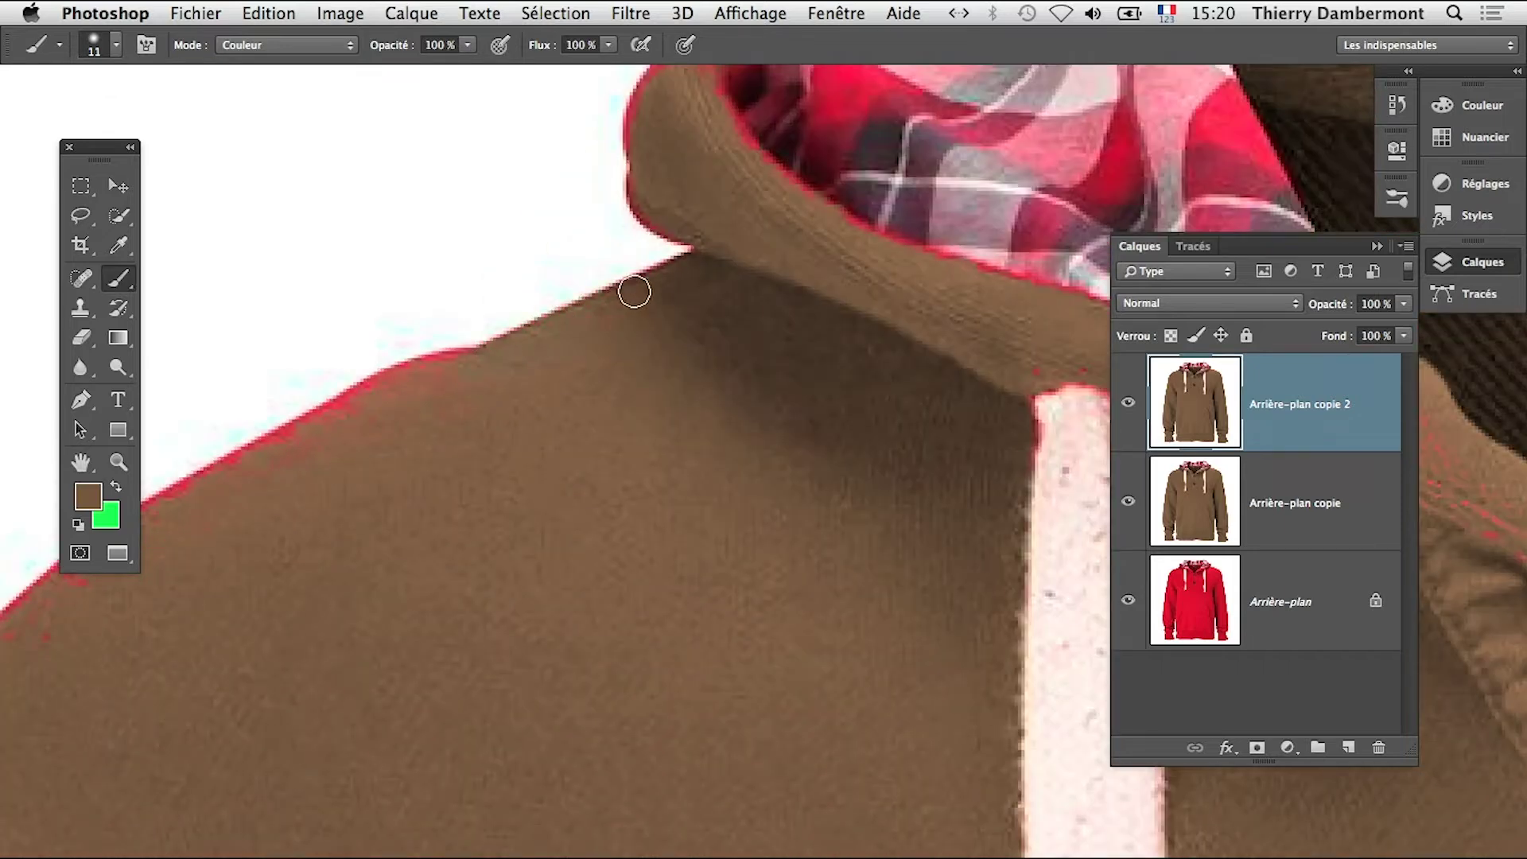
{"action": "mouse_move", "coordinate": [606, 320]}
{"action": "left_mouse_down"}
{"action": "mouse_move", "coordinate": [737, 443]}
{"action": "mouse_move", "coordinate": [696, 391]}
{"action": "left_mouse_up"}
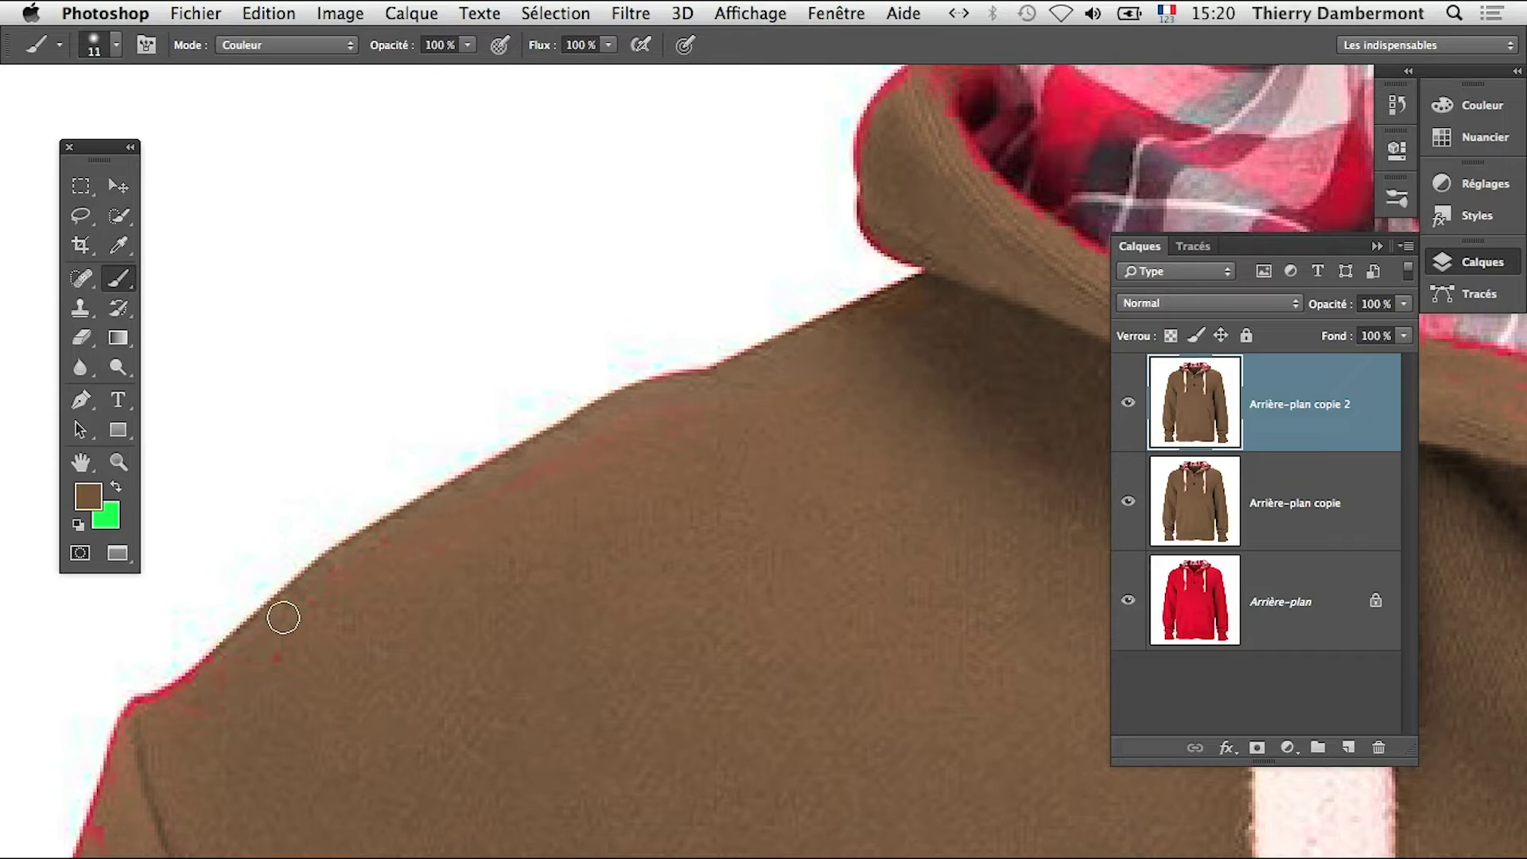
{"action": "scroll", "coordinate": [811, 382], "scroll_direction": "left", "scroll_amount": 5}
{"action": "scroll", "coordinate": [810, 382], "scroll_direction": "down", "scroll_amount": 3}
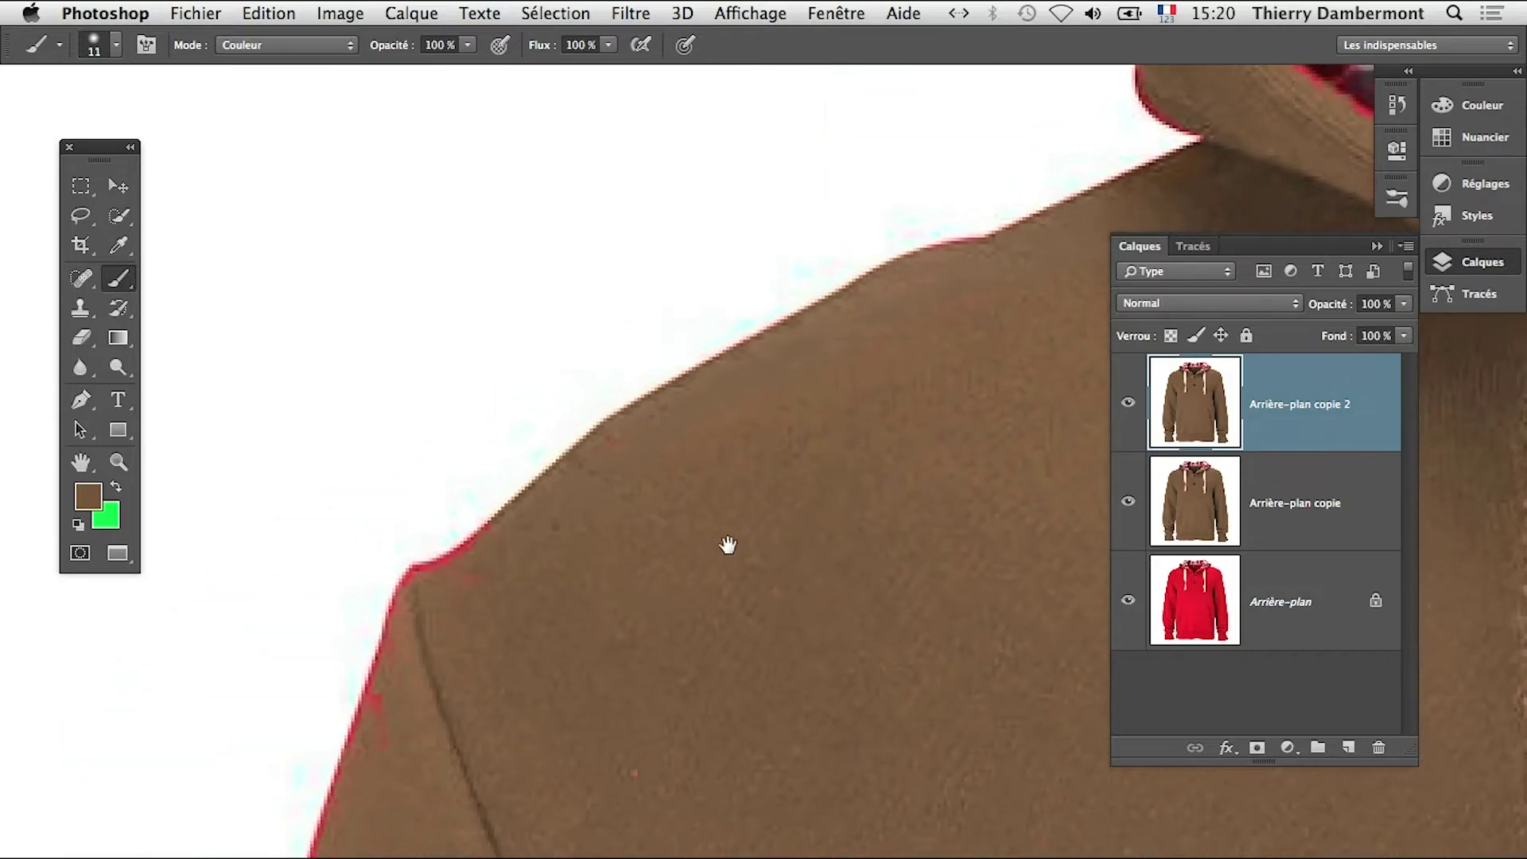
{"action": "left_click", "coordinate": [552, 661], "text": "alt"}
{"action": "left_click_drag", "start_coordinate": [631, 624], "coordinate": [699, 625]}
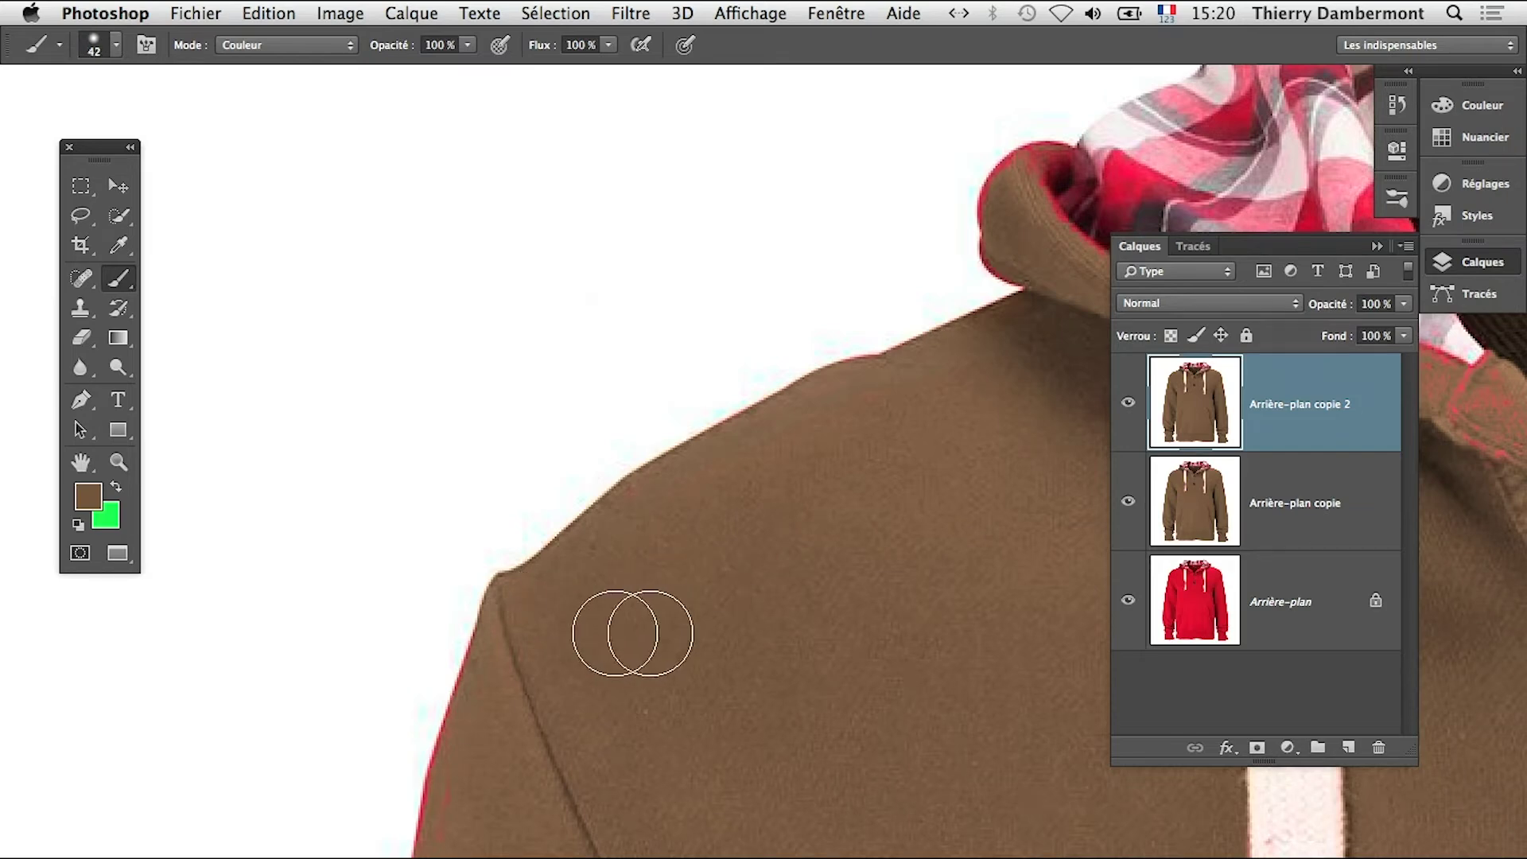
Paint brown over the red fringe along the outer edge of the left sleeve's upper part
{"action": "scroll", "coordinate": [675, 433], "scroll_direction": "down", "scroll_amount": 5}
{"action": "scroll", "coordinate": [676, 433], "scroll_direction": "left", "scroll_amount": 2}
{"action": "mouse_move", "coordinate": [537, 388]}
{"action": "left_mouse_down"}
{"action": "mouse_move", "coordinate": [507, 658]}
{"action": "mouse_move", "coordinate": [538, 835]}
{"action": "left_mouse_up"}
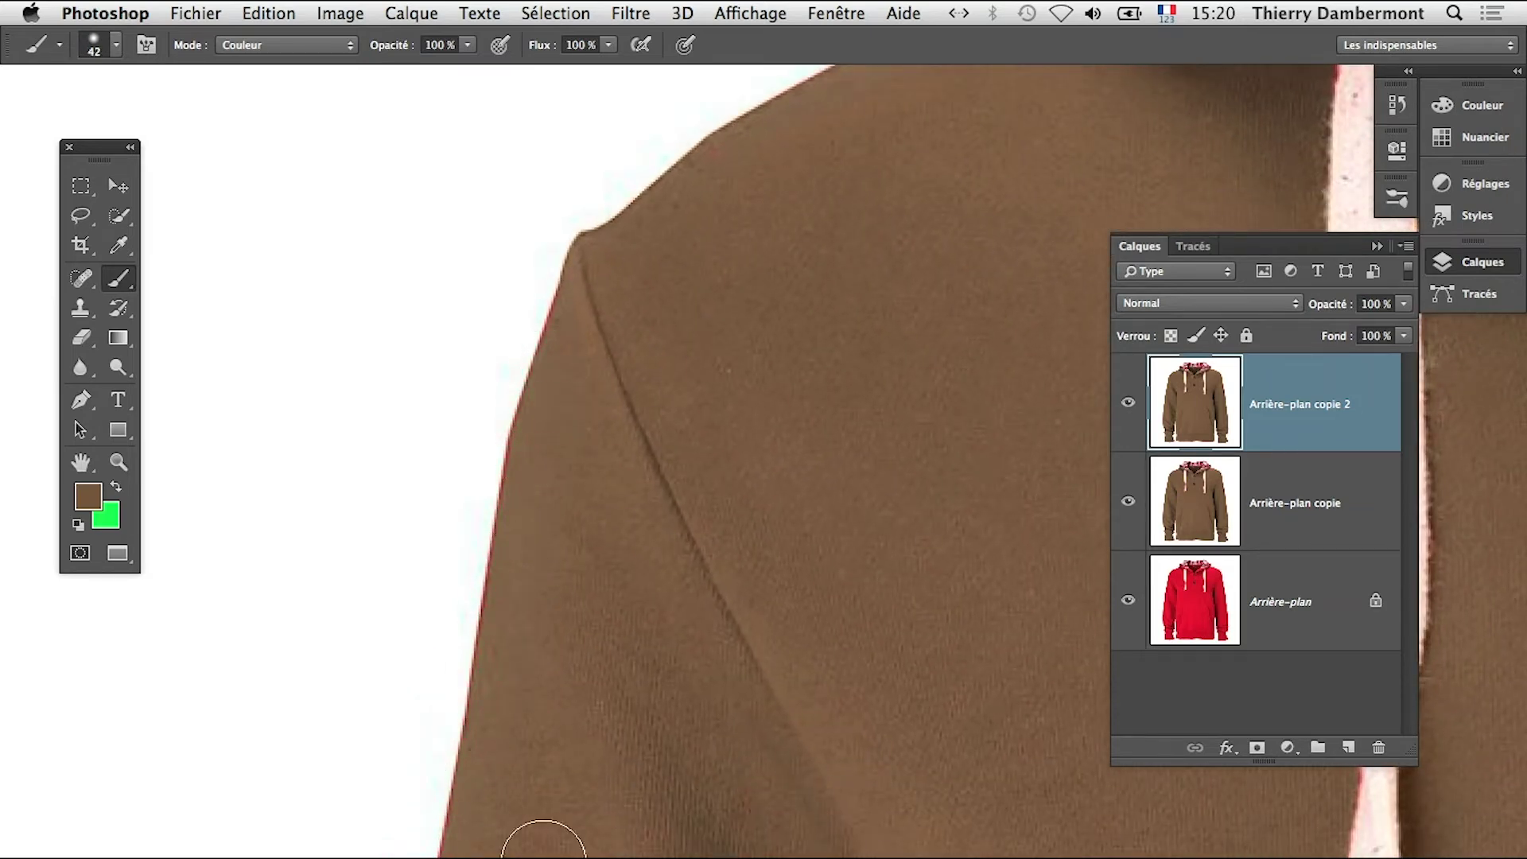
{"action": "scroll", "coordinate": [537, 505], "scroll_direction": "down", "scroll_amount": 8}
{"action": "scroll", "coordinate": [537, 505], "scroll_direction": "left", "scroll_amount": 2}
{"action": "scroll", "coordinate": [594, 518], "scroll_direction": "down", "scroll_amount": 8}
{"action": "scroll", "coordinate": [594, 518], "scroll_direction": "left", "scroll_amount": 2}
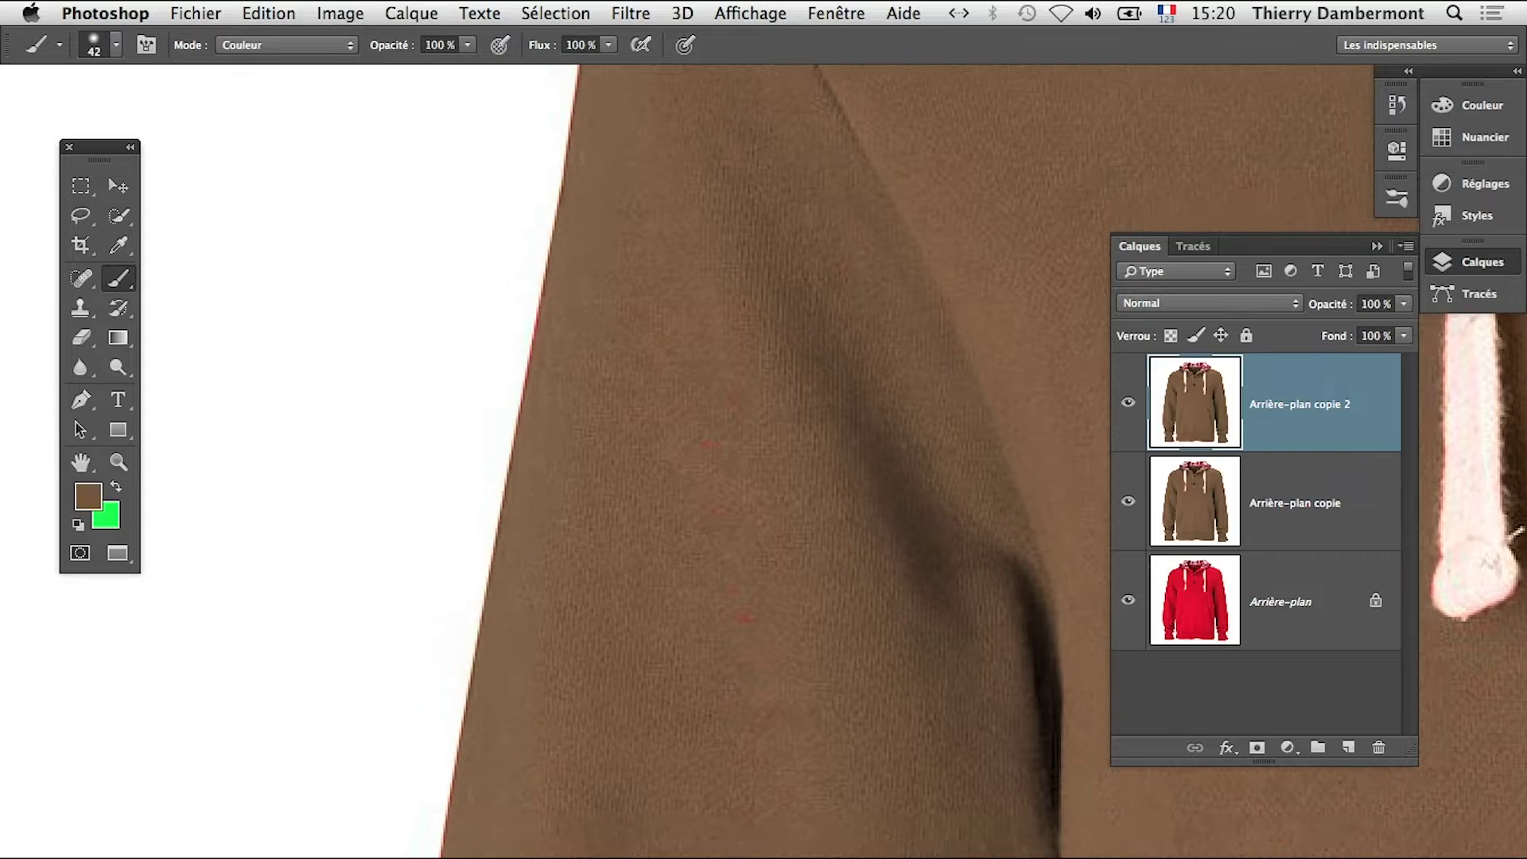
Paint brown over the red fringe along the left sleeve's lower outer edge, down through the folds to the cuff
{"action": "scroll", "coordinate": [480, 613], "scroll_direction": "down", "scroll_amount": 8}
{"action": "scroll", "coordinate": [481, 614], "scroll_direction": "left", "scroll_amount": 2}
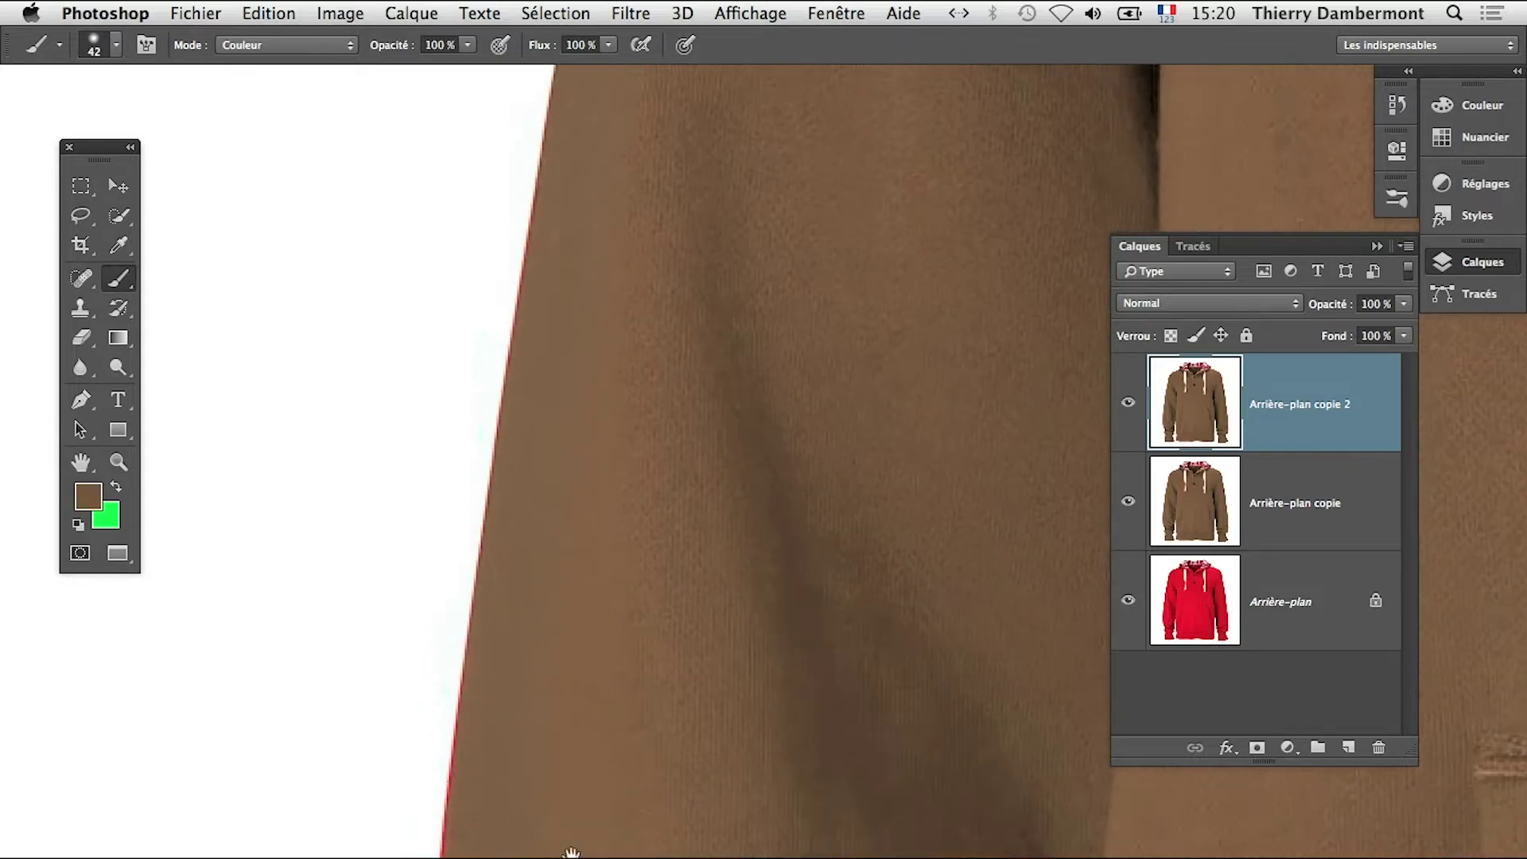
{"action": "scroll", "coordinate": [413, 607], "scroll_direction": "down", "scroll_amount": 8}
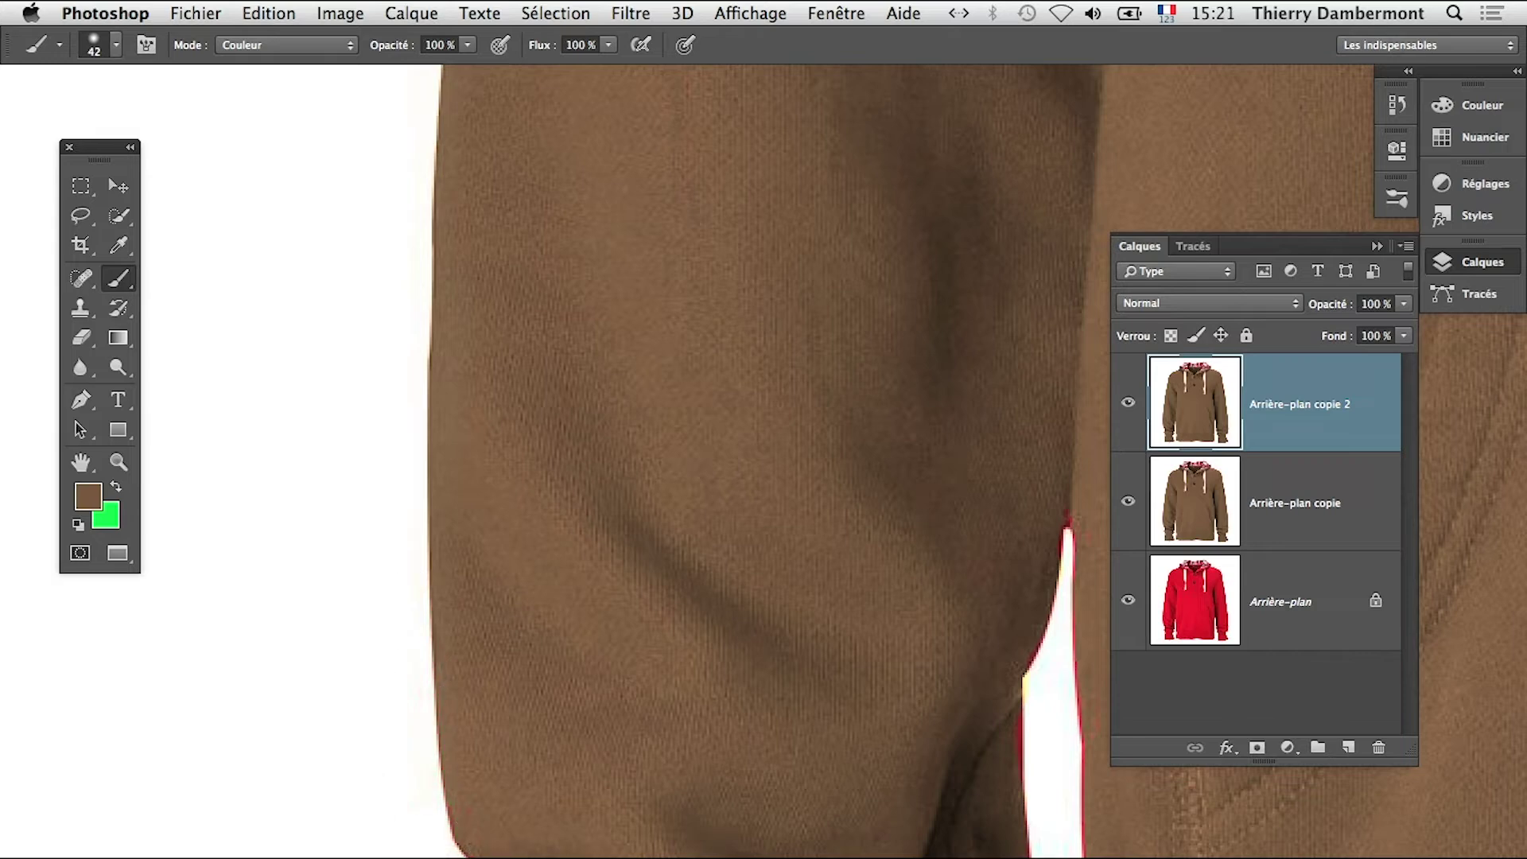
{"action": "scroll", "coordinate": [589, 748], "scroll_direction": "down", "scroll_amount": 8}
{"action": "scroll", "coordinate": [590, 748], "scroll_direction": "left", "scroll_amount": 2}
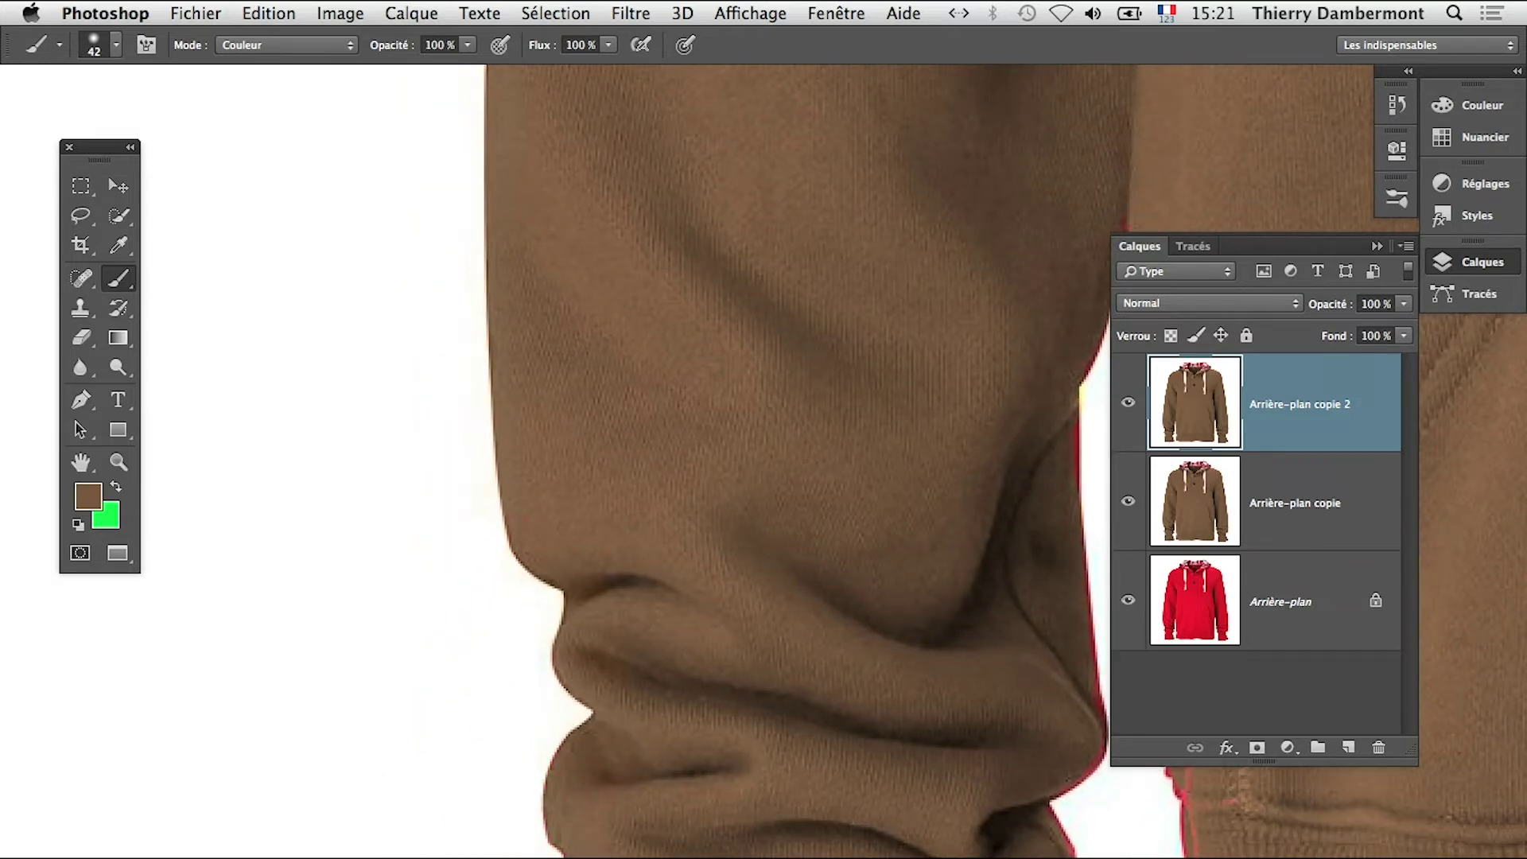
{"action": "scroll", "coordinate": [546, 607], "scroll_direction": "down", "scroll_amount": 6}
{"action": "scroll", "coordinate": [545, 607], "scroll_direction": "right", "scroll_amount": 2}
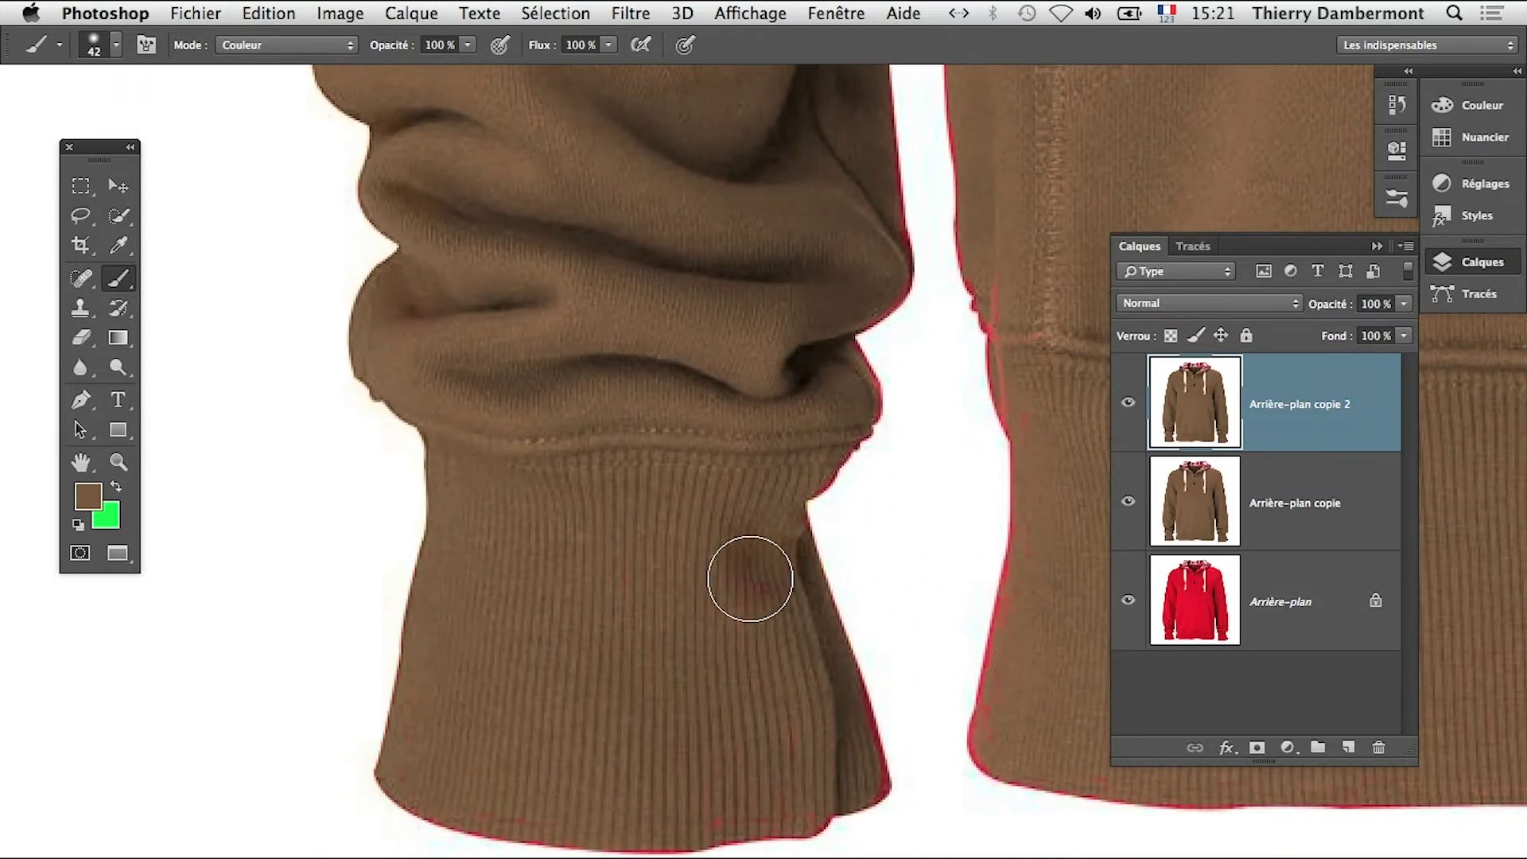
Paint brown over the red tints on the left cuff and along the sleeve's inner edge
{"action": "mouse_move", "coordinate": [746, 573]}
{"action": "left_mouse_down"}
{"action": "mouse_move", "coordinate": [800, 621]}
{"action": "mouse_move", "coordinate": [844, 441]}
{"action": "mouse_move", "coordinate": [835, 602]}
{"action": "mouse_move", "coordinate": [913, 815]}
{"action": "mouse_move", "coordinate": [597, 847]}
{"action": "left_mouse_up"}
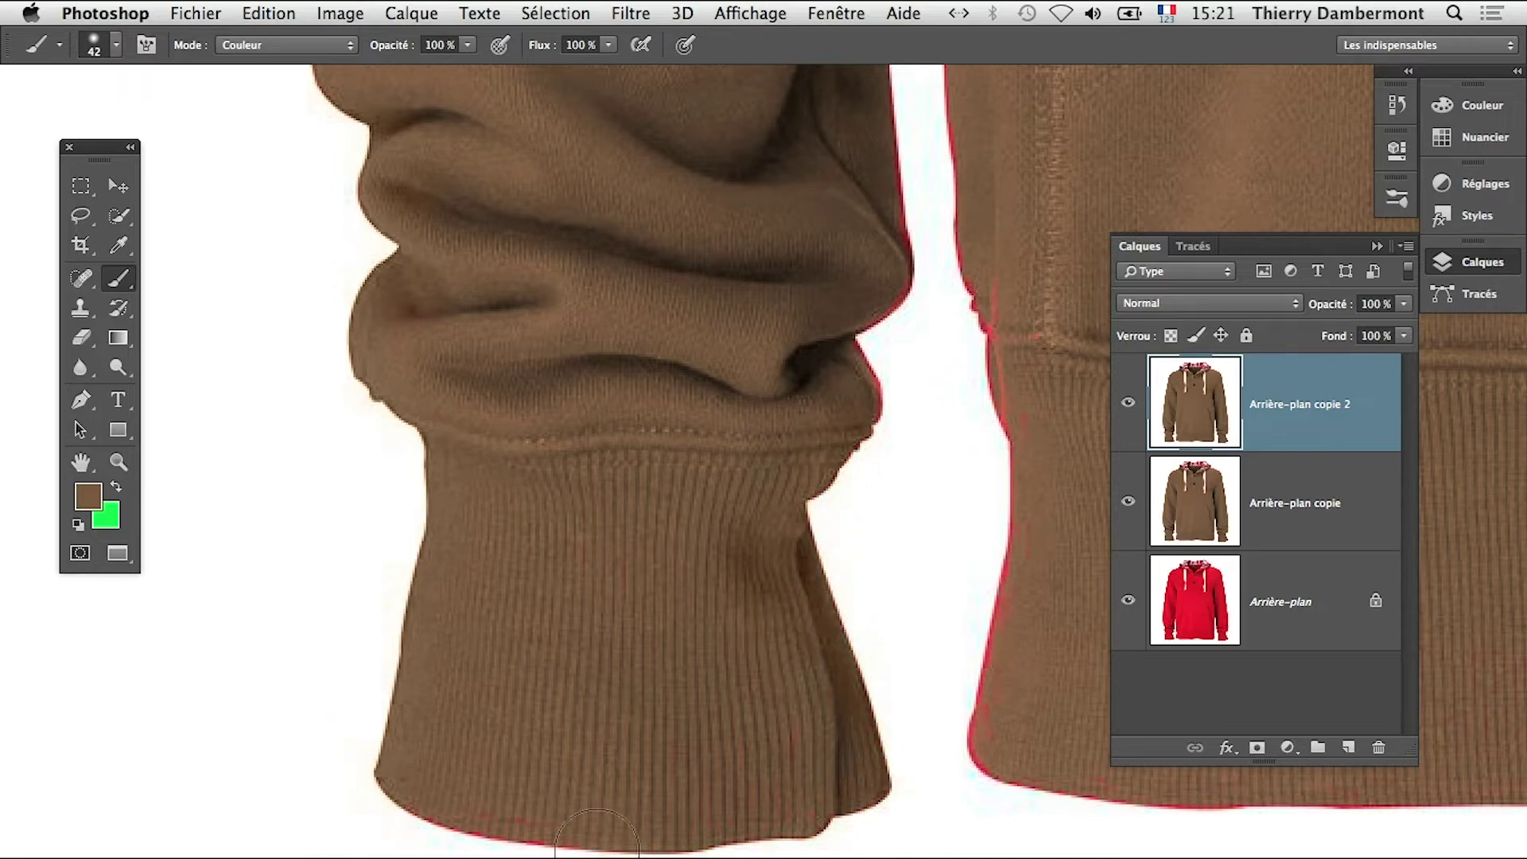
{"action": "scroll", "coordinate": [696, 743], "scroll_direction": "up", "scroll_amount": 8}
{"action": "scroll", "coordinate": [696, 742], "scroll_direction": "right", "scroll_amount": 3}
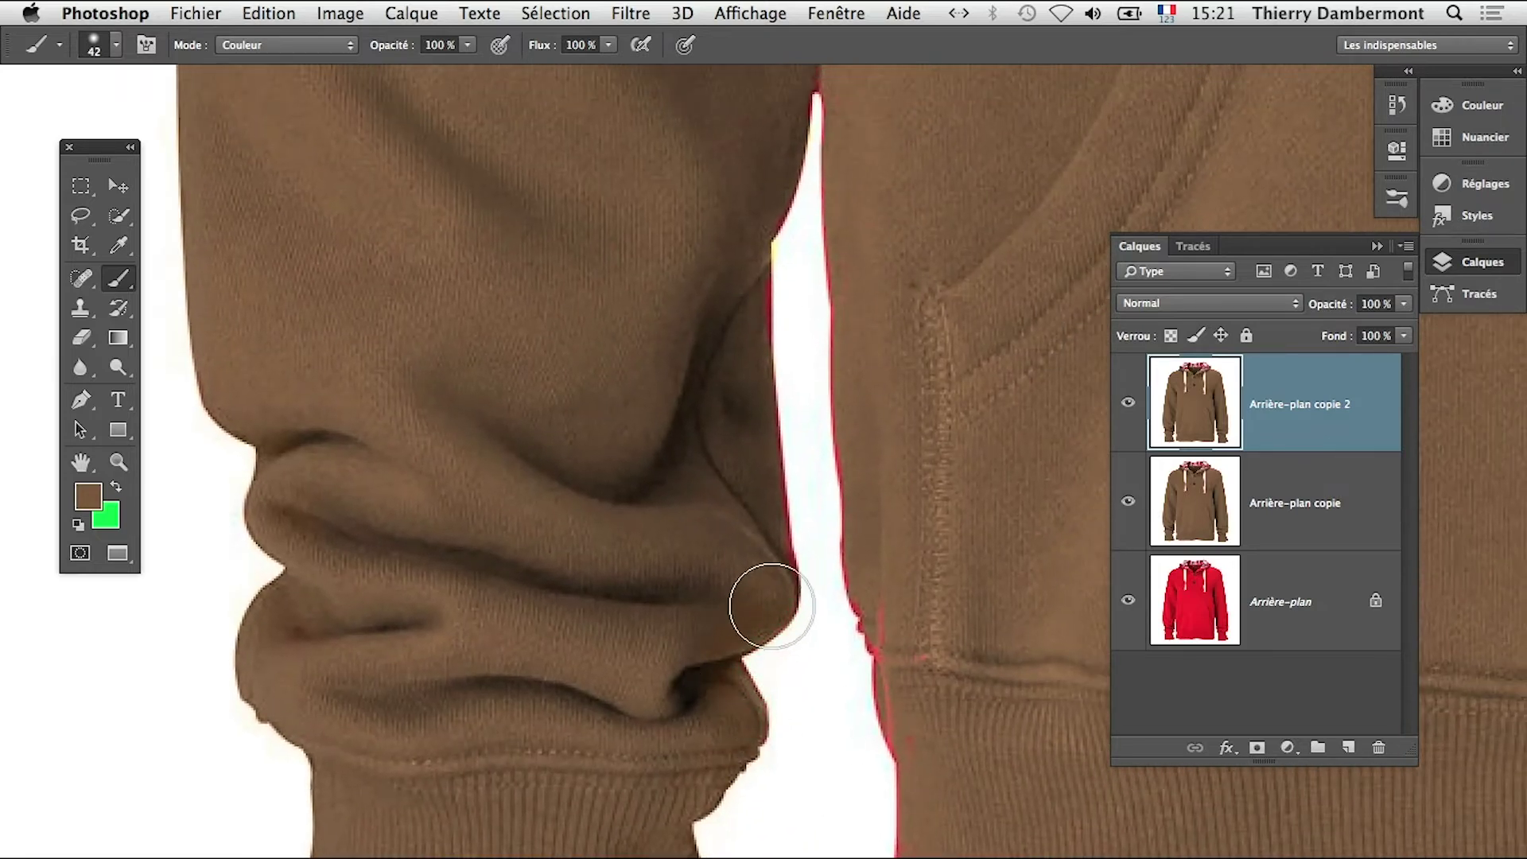
{"action": "left_click_drag", "start_coordinate": [757, 374], "coordinate": [684, 568]}
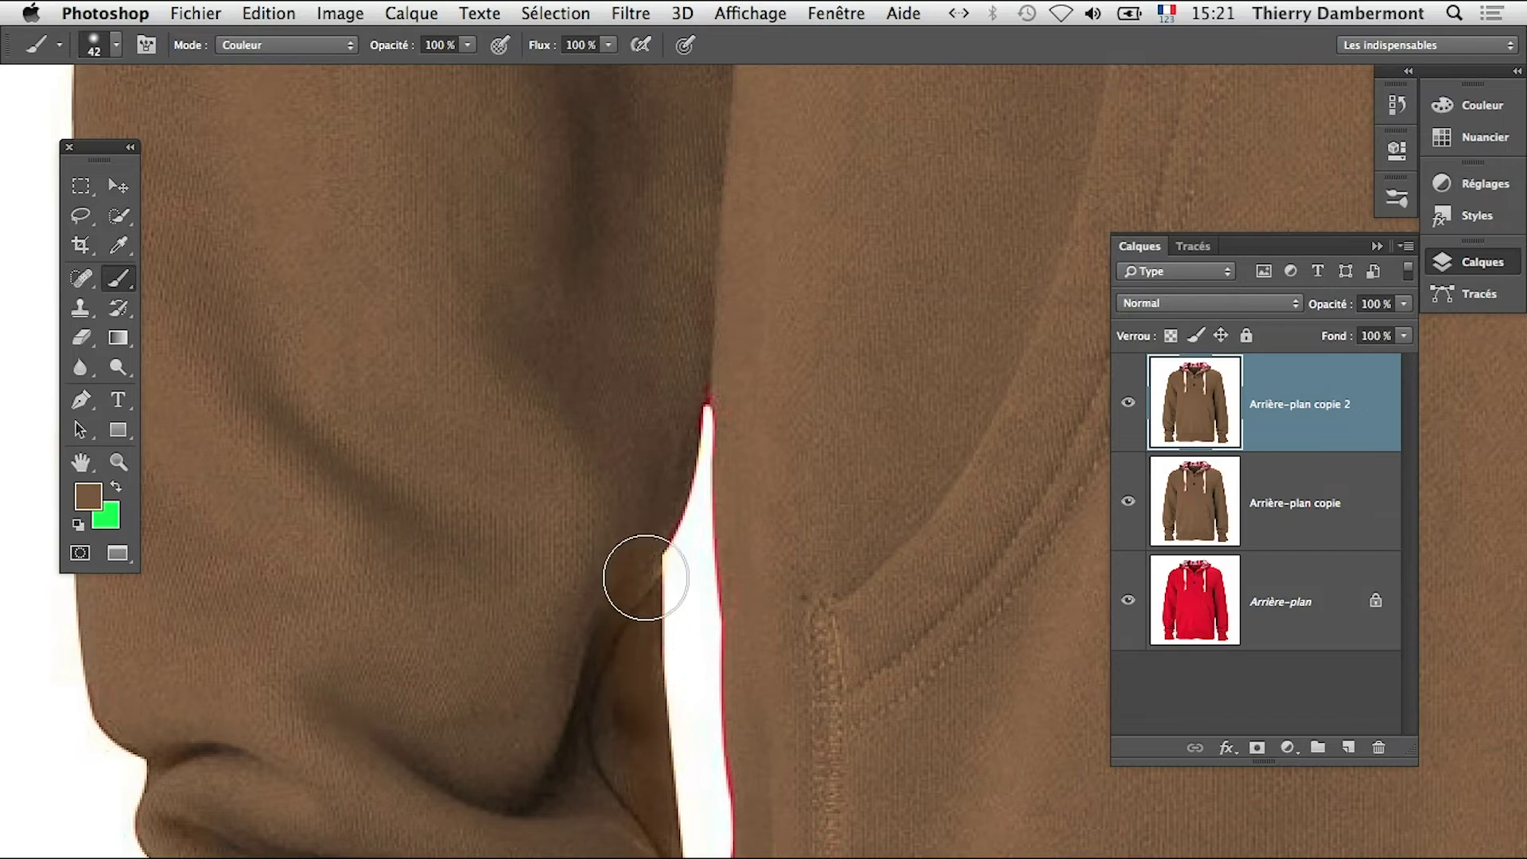
Paint brown along the body's left side edge with a 12 px brush and over the ribbed hem with a 28 px brush
{"action": "left_click_drag", "start_coordinate": [587, 665], "coordinate": [571, 665]}
{"action": "left_click_drag", "start_coordinate": [820, 801], "coordinate": [789, 628]}
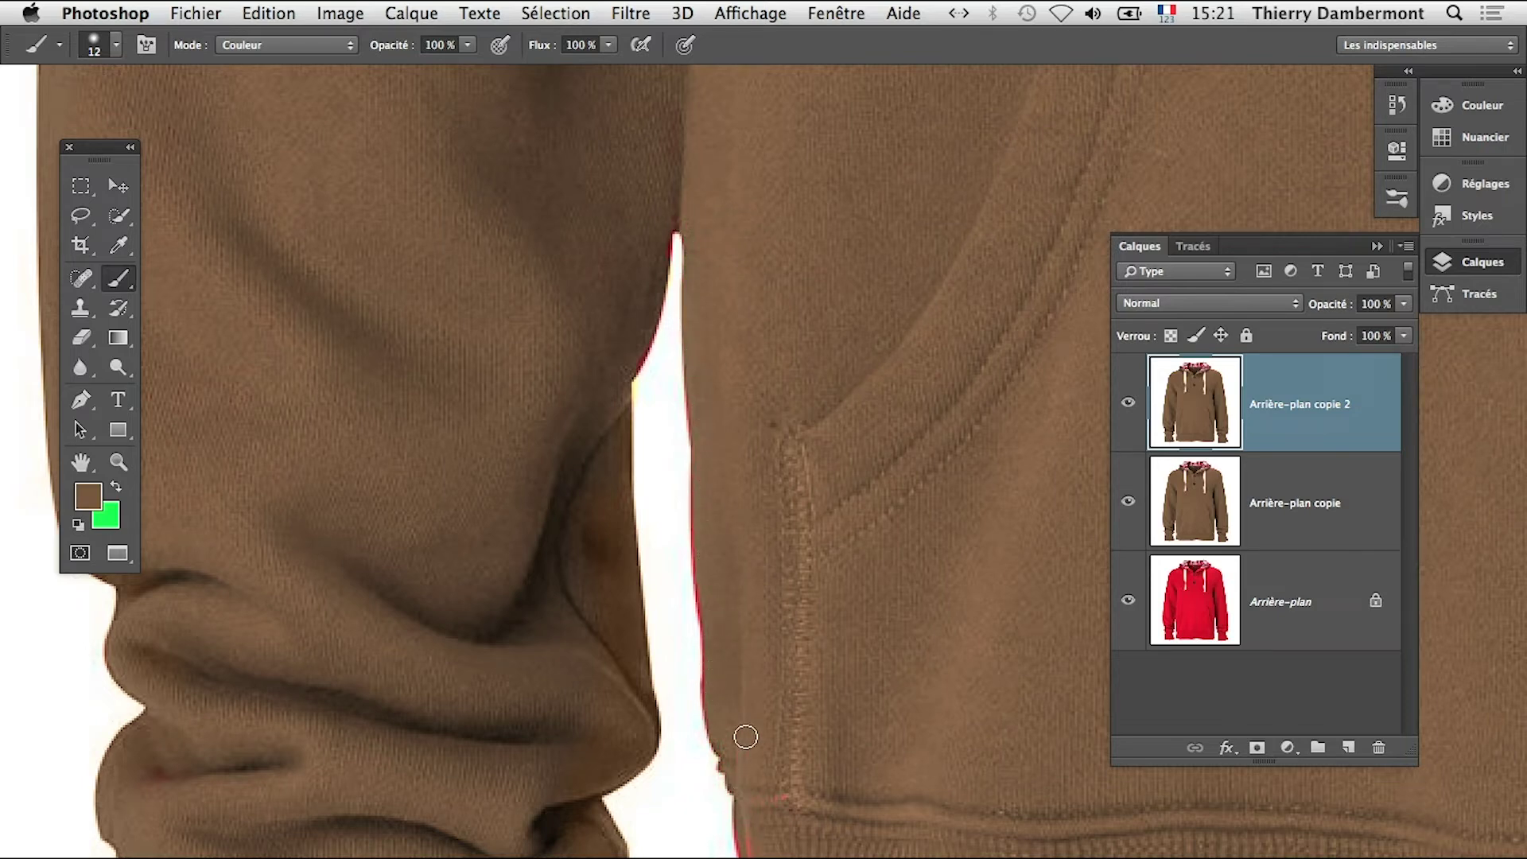
{"action": "mouse_move", "coordinate": [824, 815]}
{"action": "left_mouse_down"}
{"action": "mouse_move", "coordinate": [803, 543]}
{"action": "mouse_move", "coordinate": [875, 583]}
{"action": "left_mouse_up"}
{"action": "left_click_drag", "start_coordinate": [741, 559], "coordinate": [739, 603]}
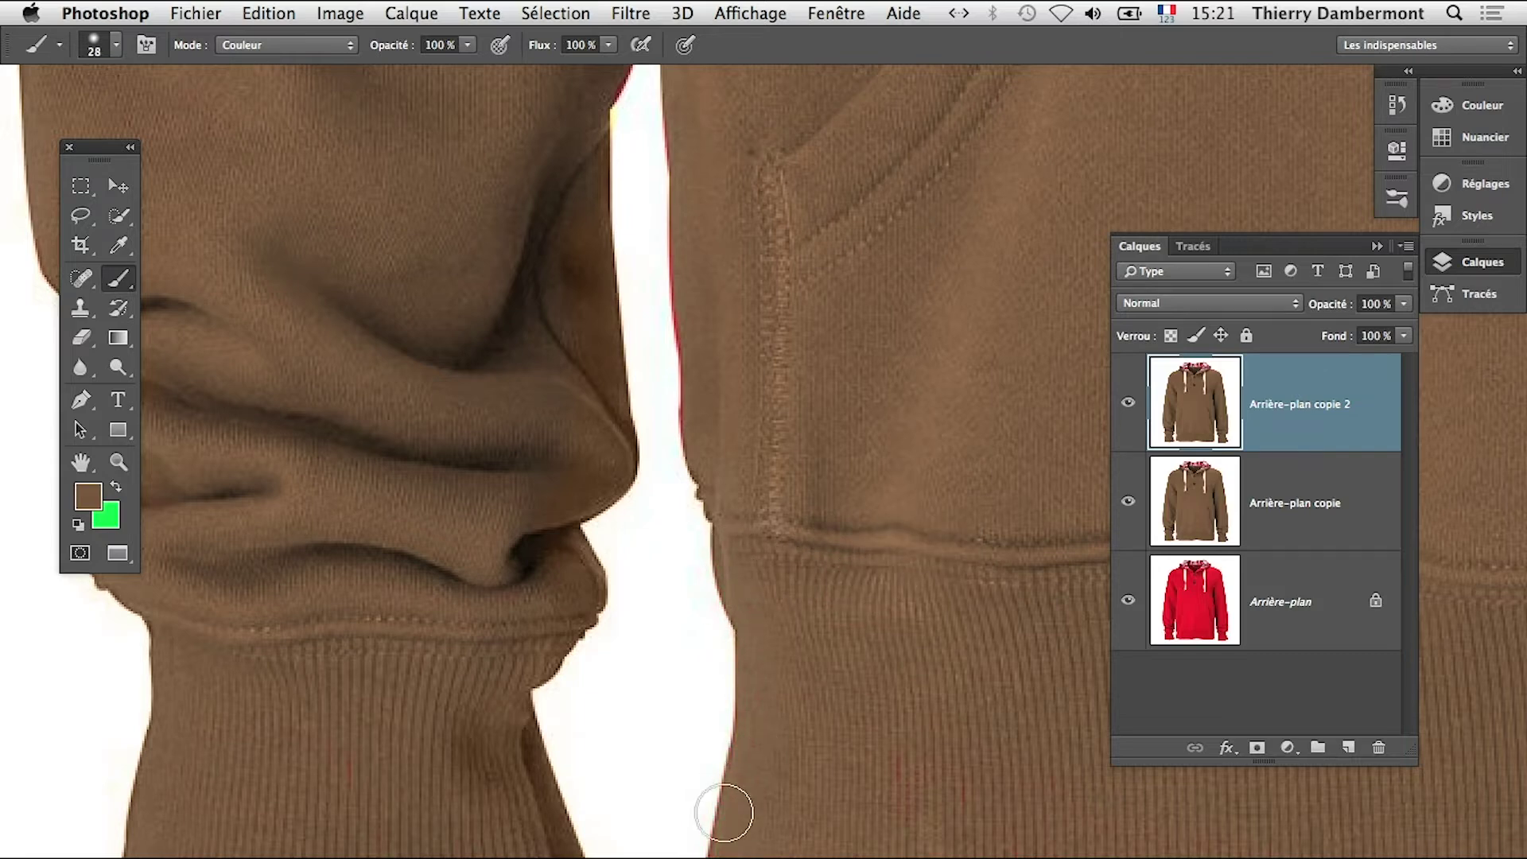
{"action": "scroll", "coordinate": [828, 828], "scroll_direction": "down", "scroll_amount": 6}
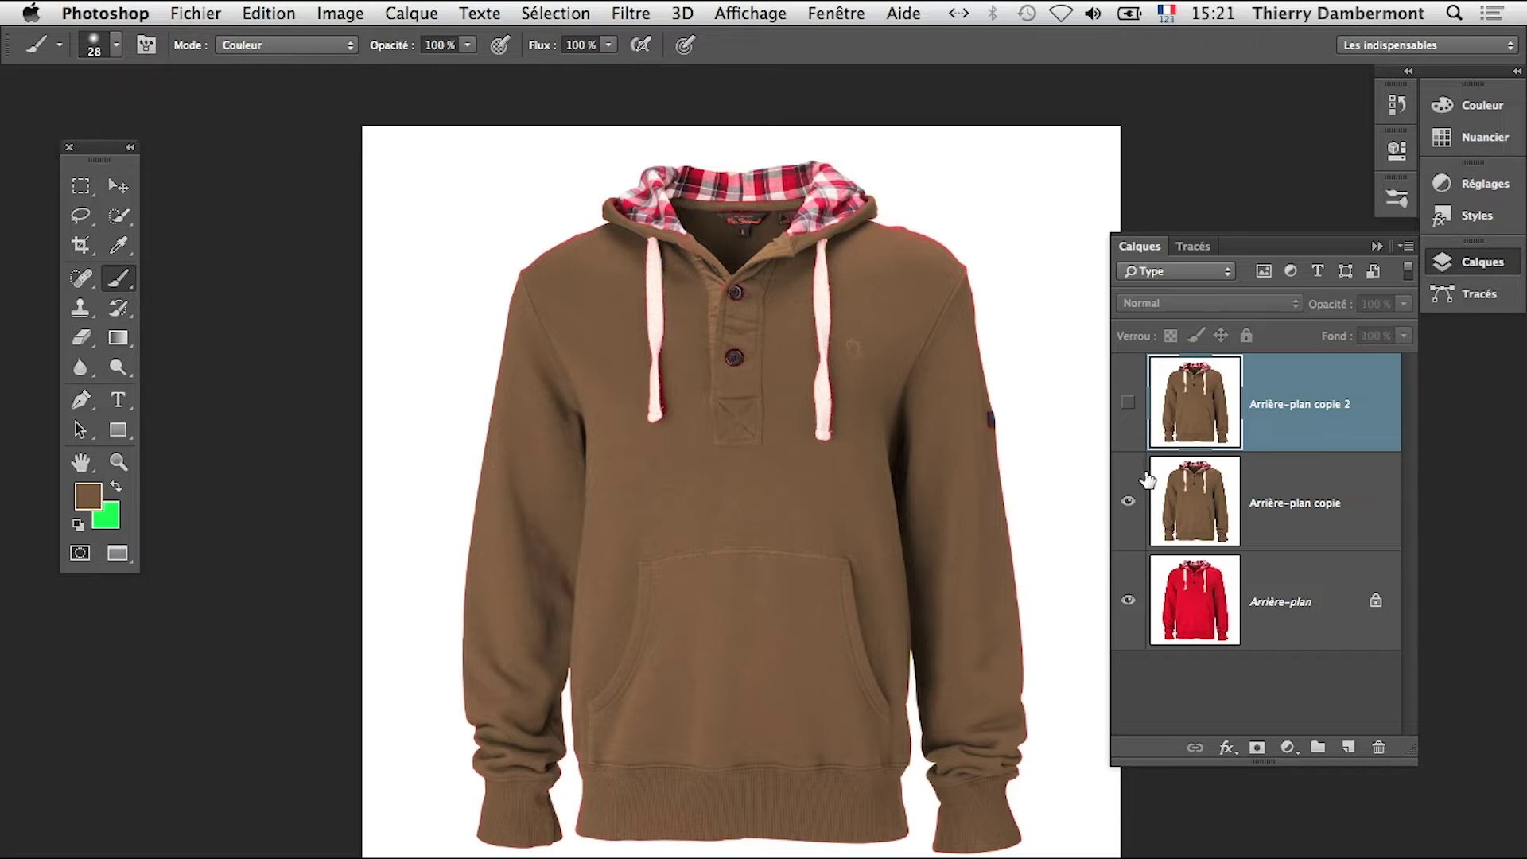
Hide both brown copy layers, select the Arrière-plan layer and detach the Calques panel as a floating window
{"action": "left_click", "coordinate": [1128, 501]}
{"action": "left_click", "coordinate": [1273, 625]}
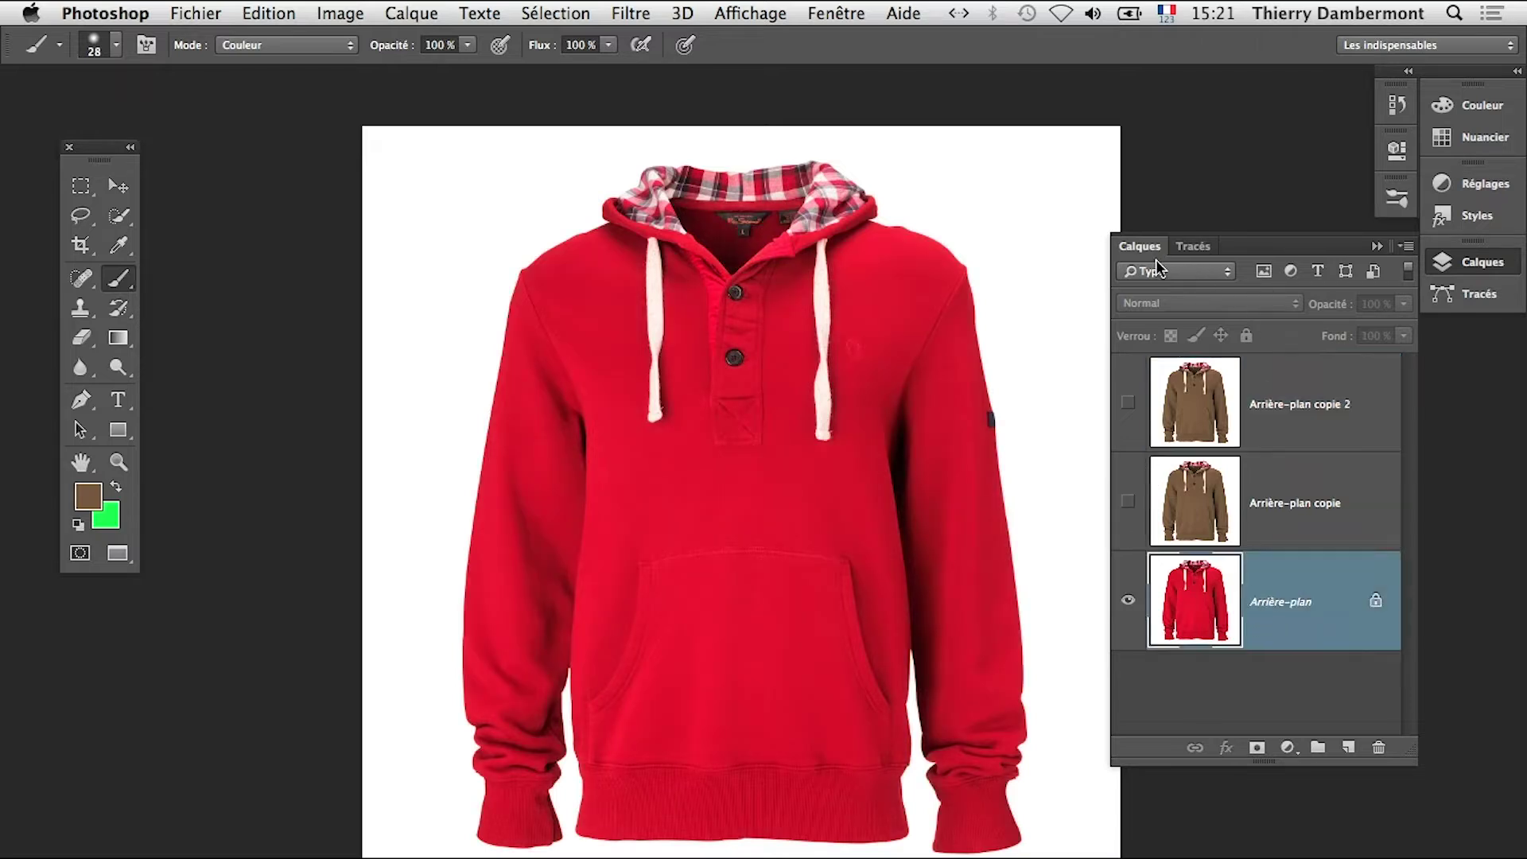
{"action": "left_click_drag", "start_coordinate": [1135, 247], "coordinate": [883, 119]}
{"action": "left_click", "coordinate": [1375, 247]}
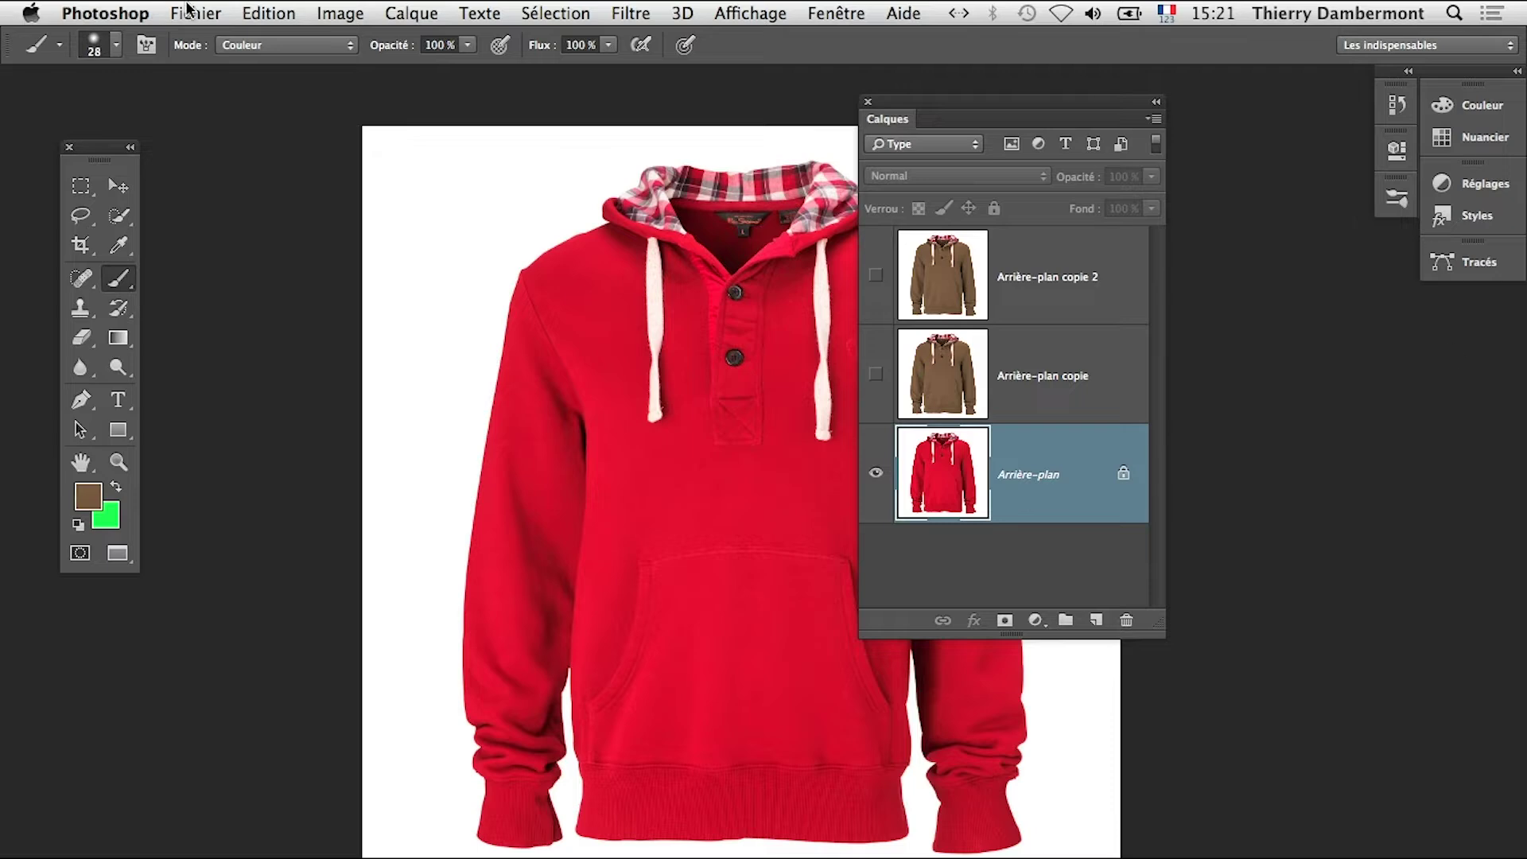
Display the Couches panel, load the Alpha 1 channel as a selection and duplicate the Arrière-plan layer
{"action": "left_click", "coordinate": [805, 15]}
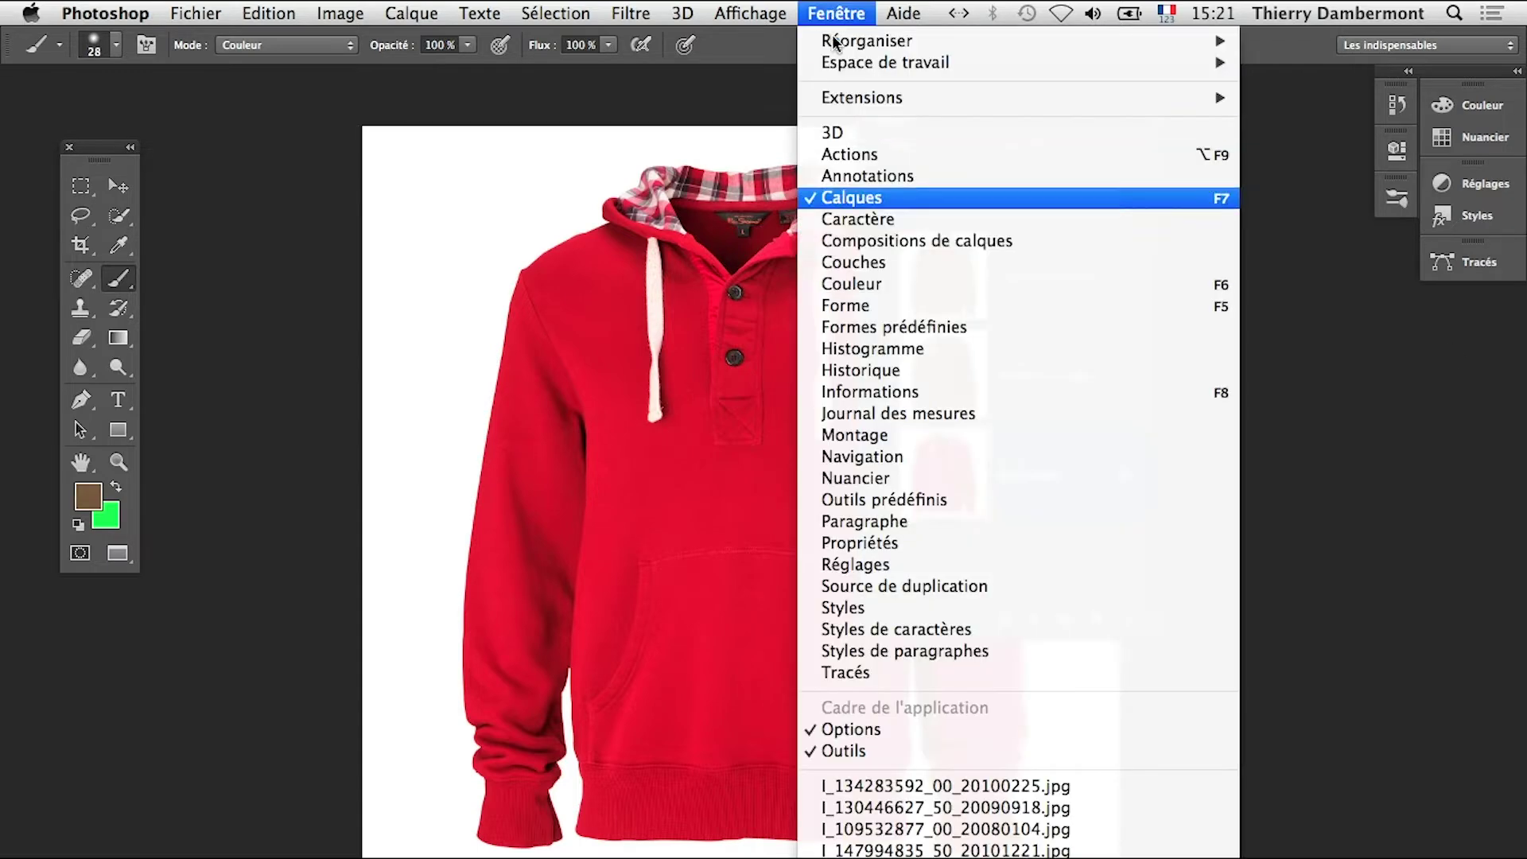
{"action": "left_click", "coordinate": [891, 266]}
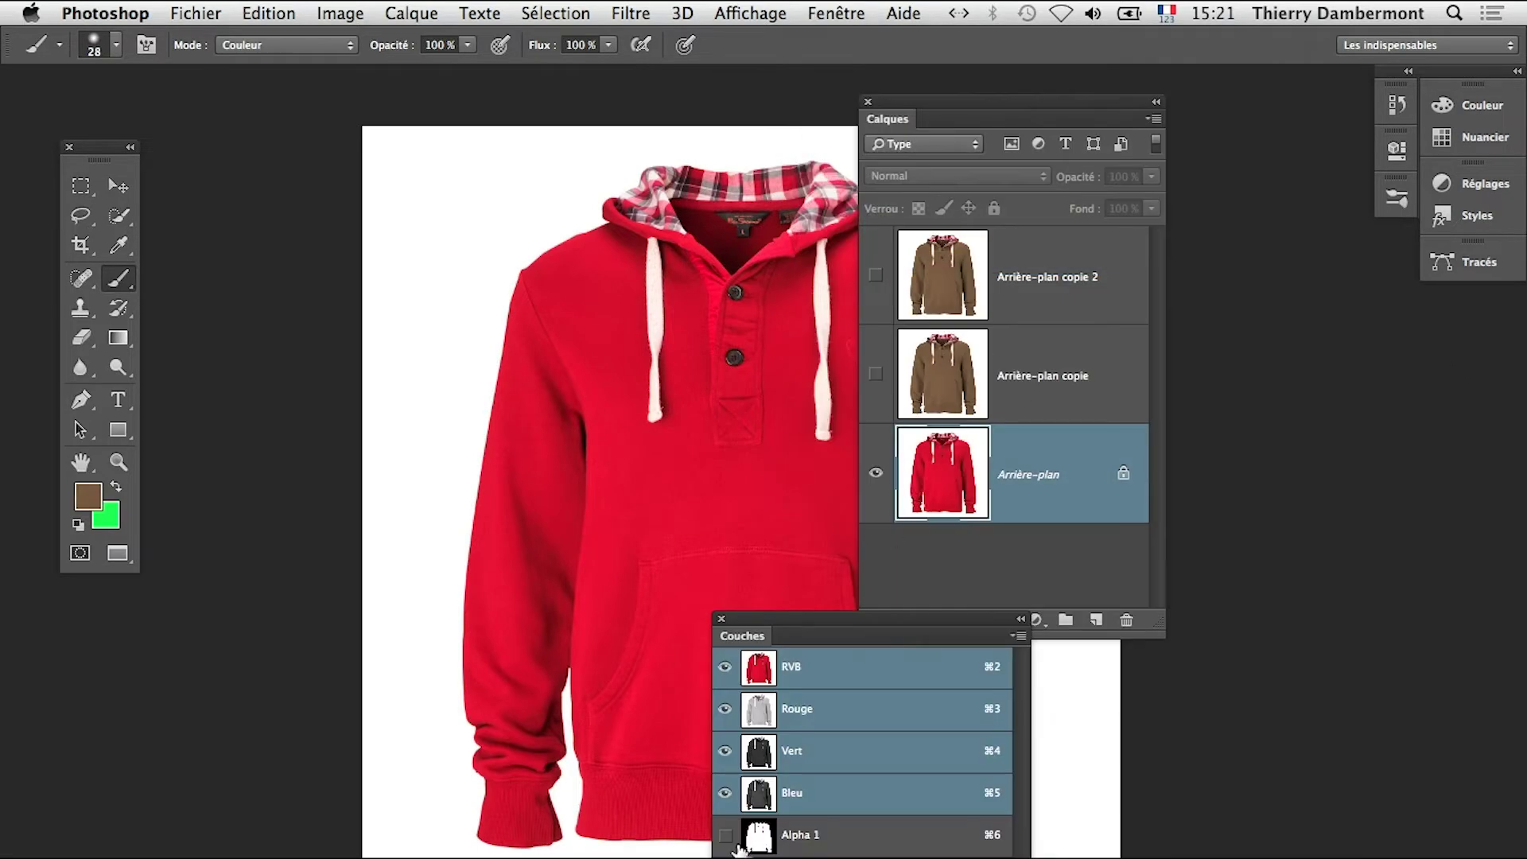
{"action": "left_click", "coordinate": [739, 848], "text": "super"}
{"action": "left_click_drag", "start_coordinate": [948, 432], "coordinate": [1096, 619]}
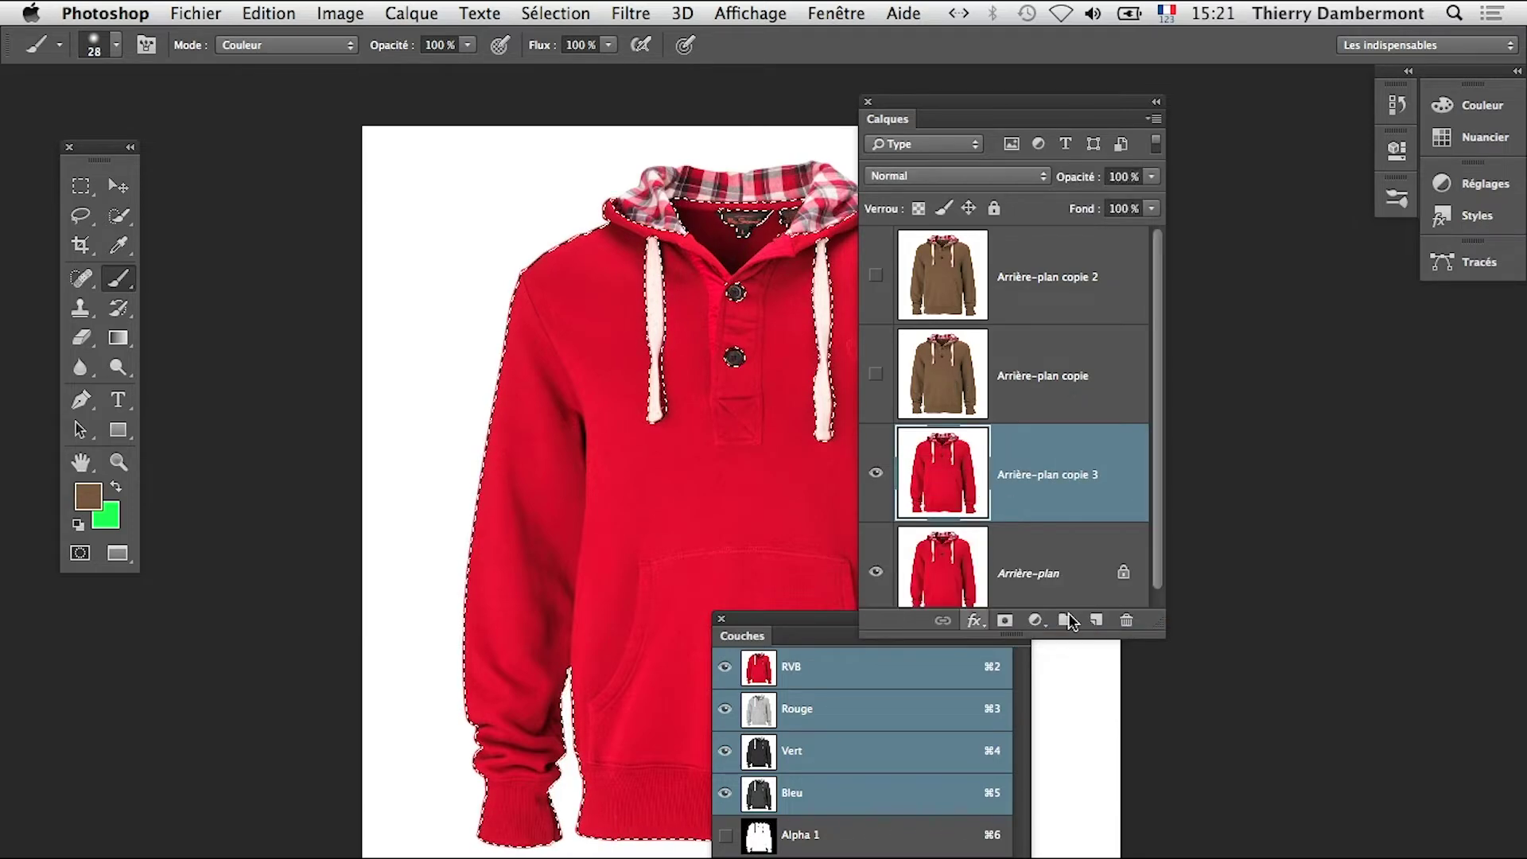
Close the Couches panel, switch to Firefox and search Google Images for vintage car "public domain"
{"action": "left_click", "coordinate": [722, 619]}
{"action": "key", "text": "super+Tab"}
{"action": "key", "text": "super+Tab"}
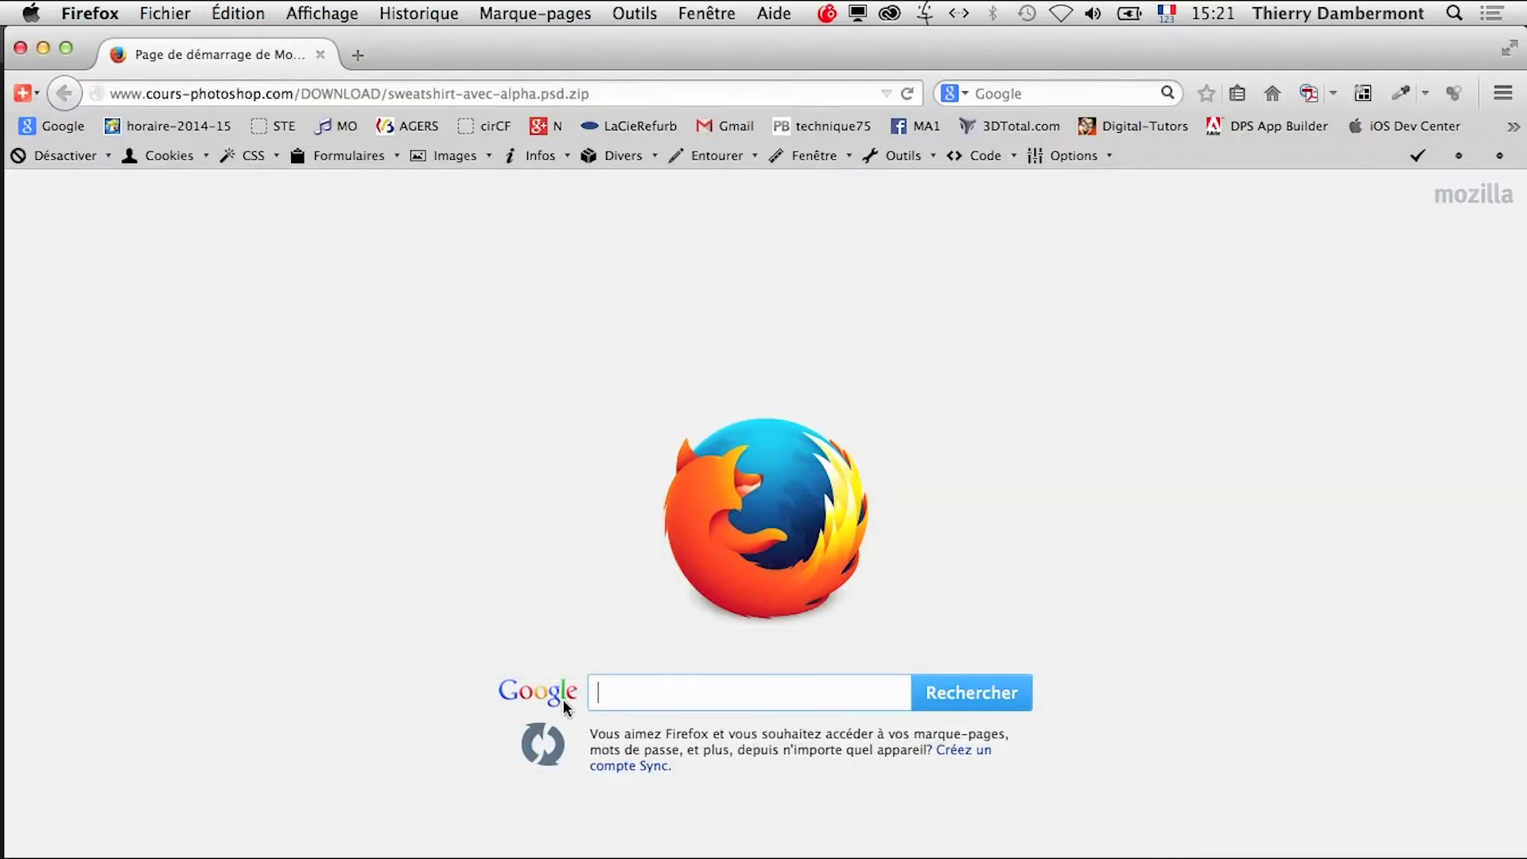
{"action": "type", "text": "vin"}
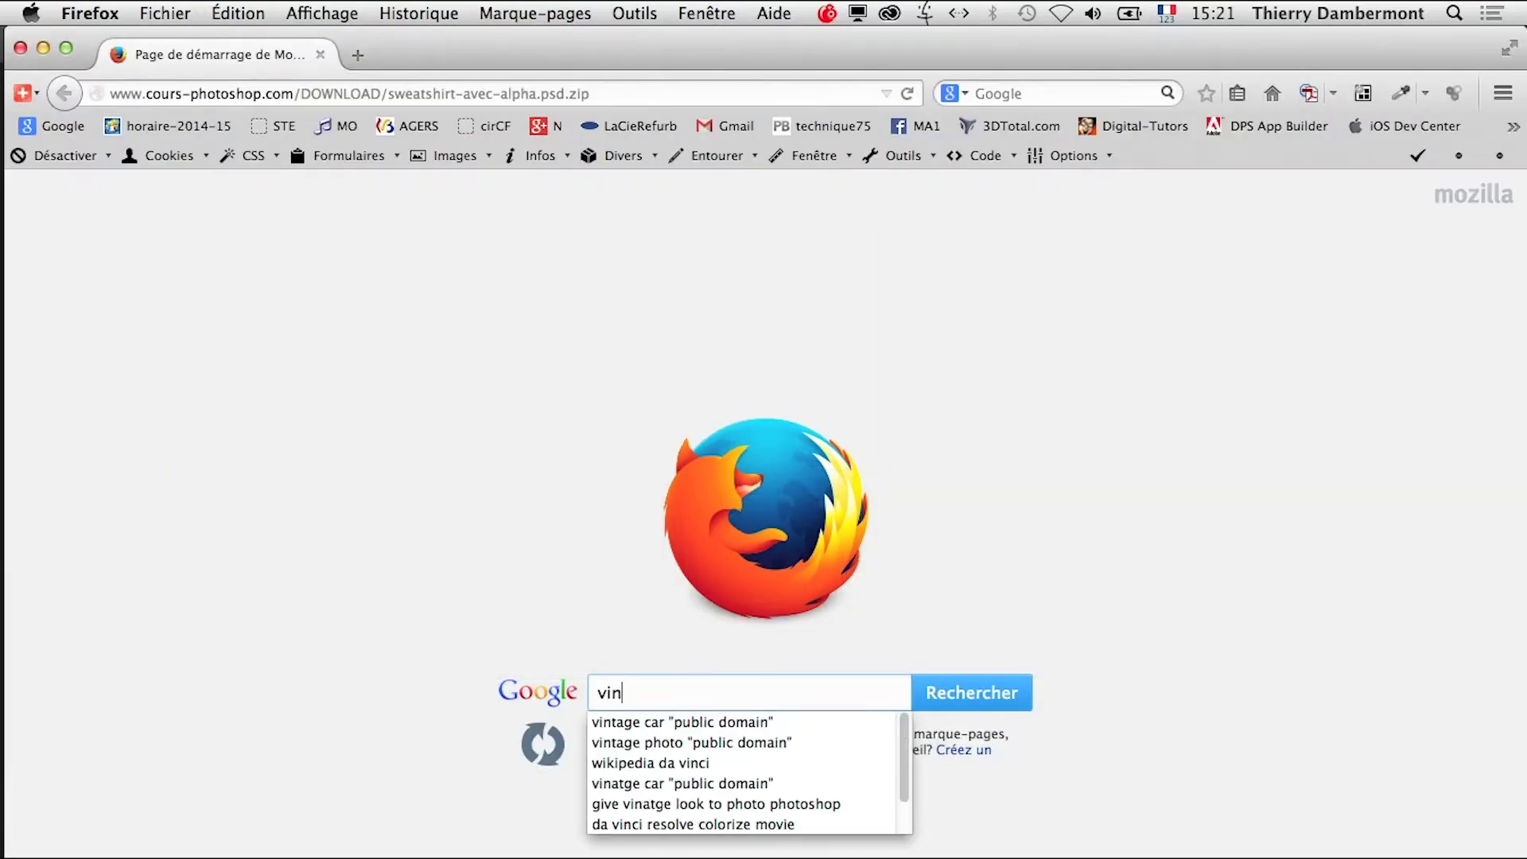
{"action": "type", "text": "tage car \"publci"}
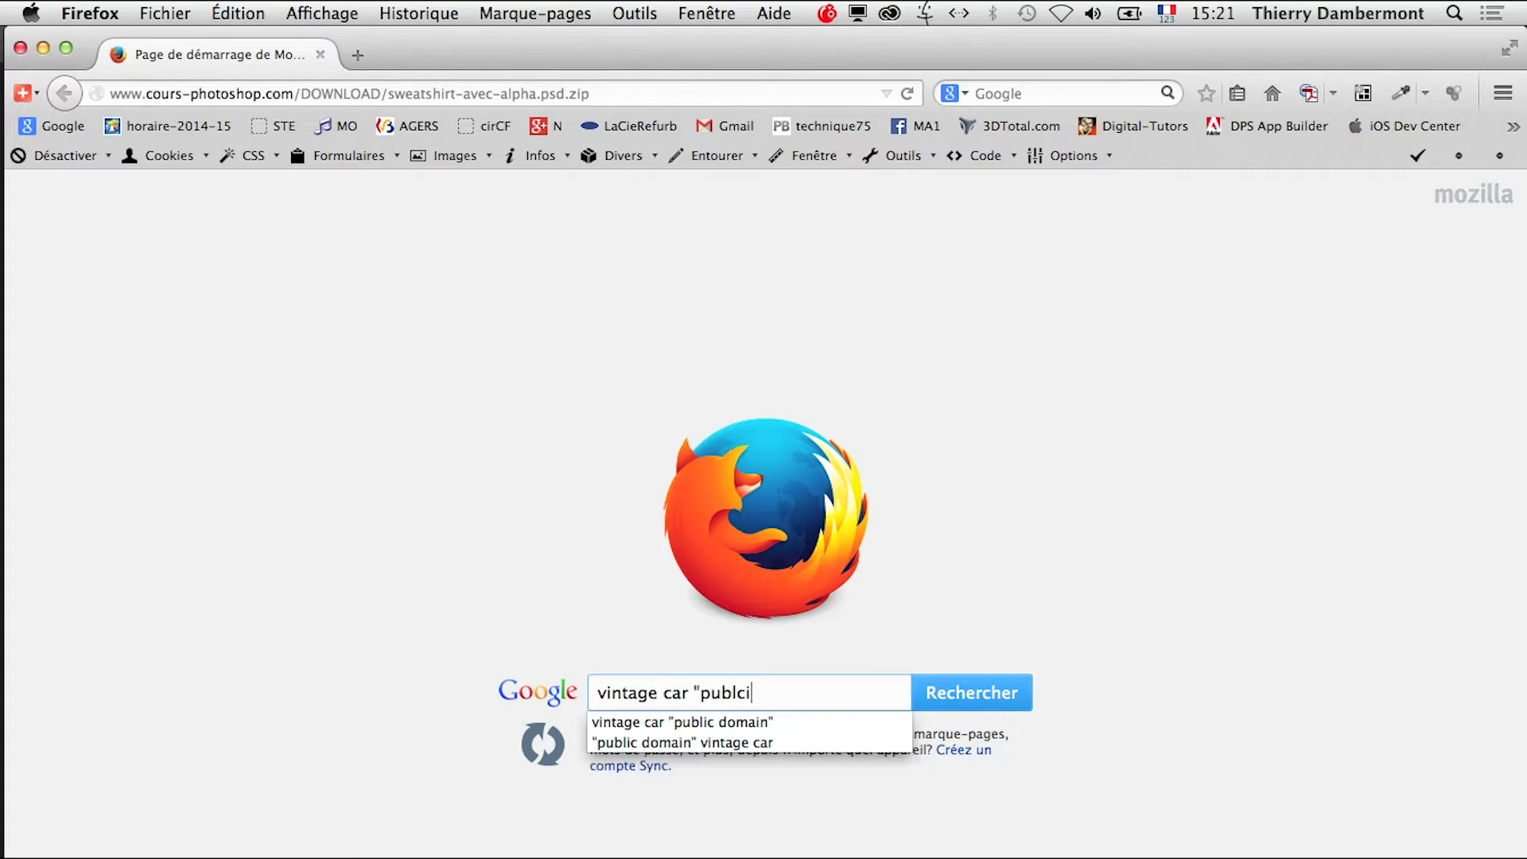
{"action": "type", "text": " domain\""}
{"action": "key", "text": "Return"}
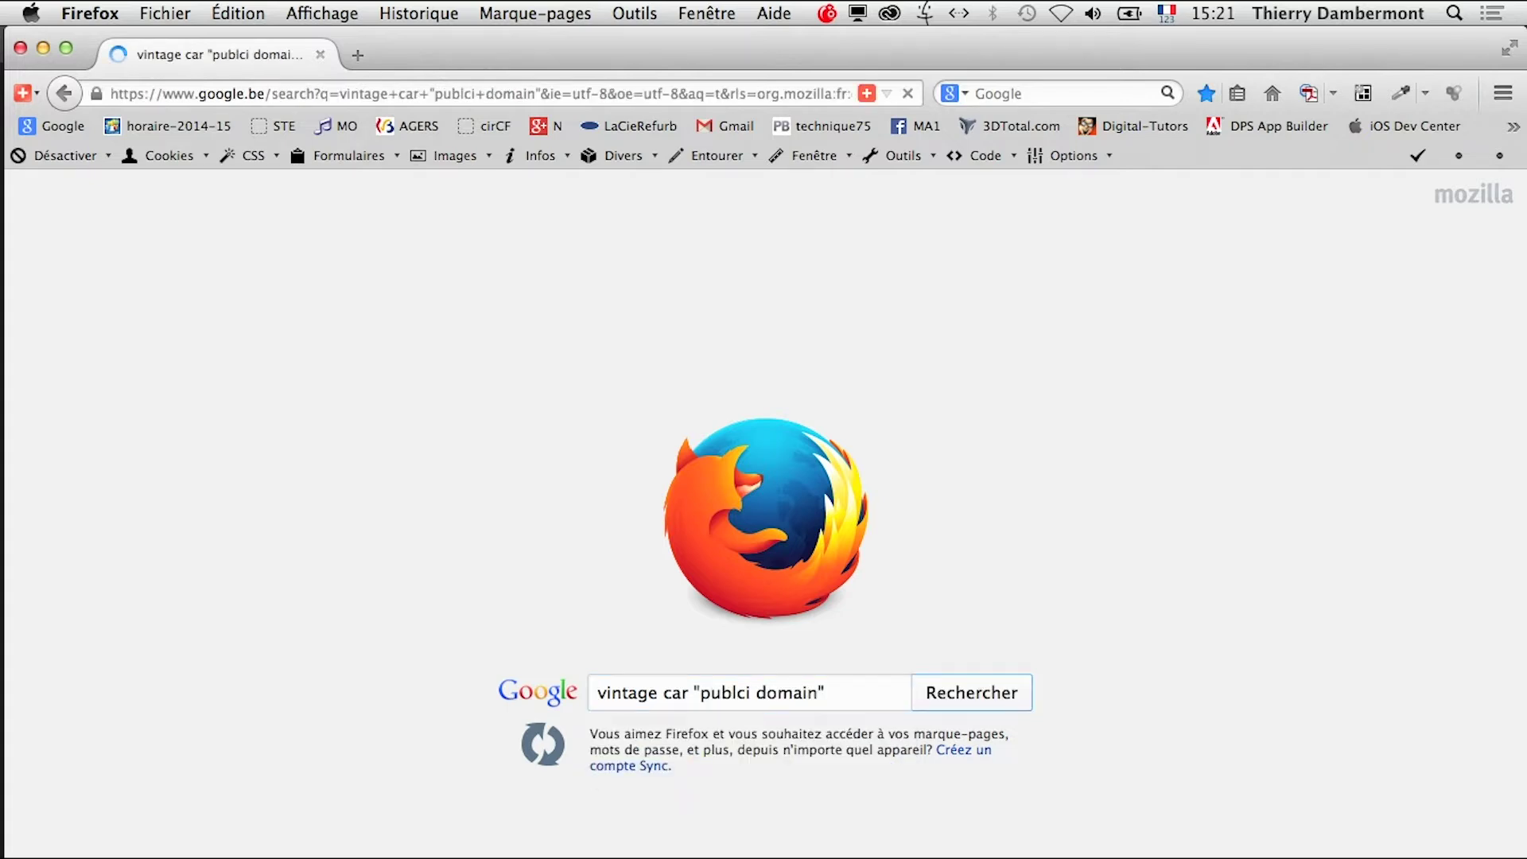
{"action": "left_click", "coordinate": [556, 379]}
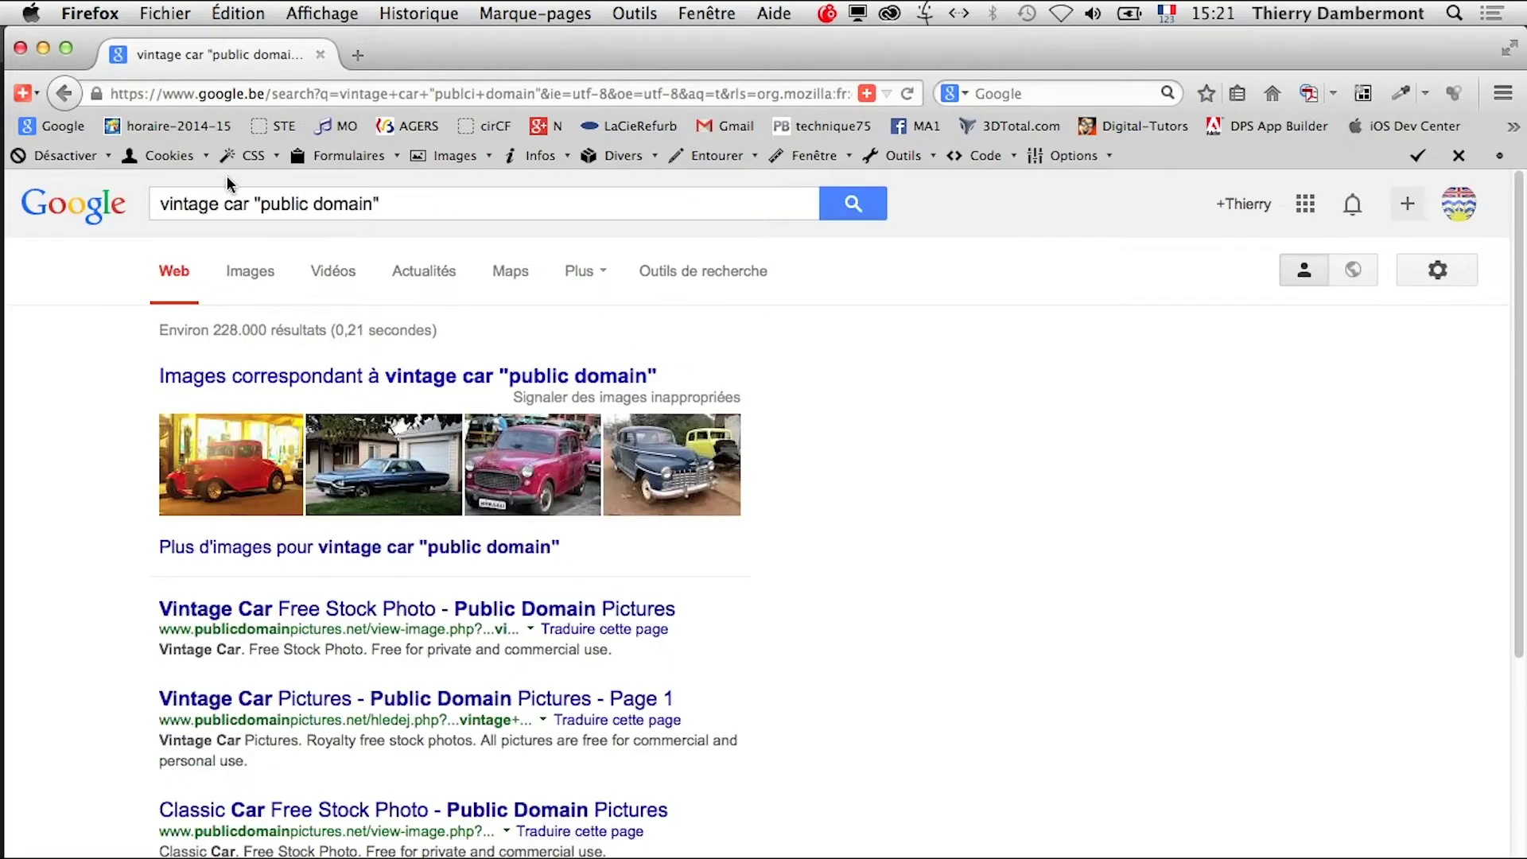
{"action": "left_click", "coordinate": [258, 274]}
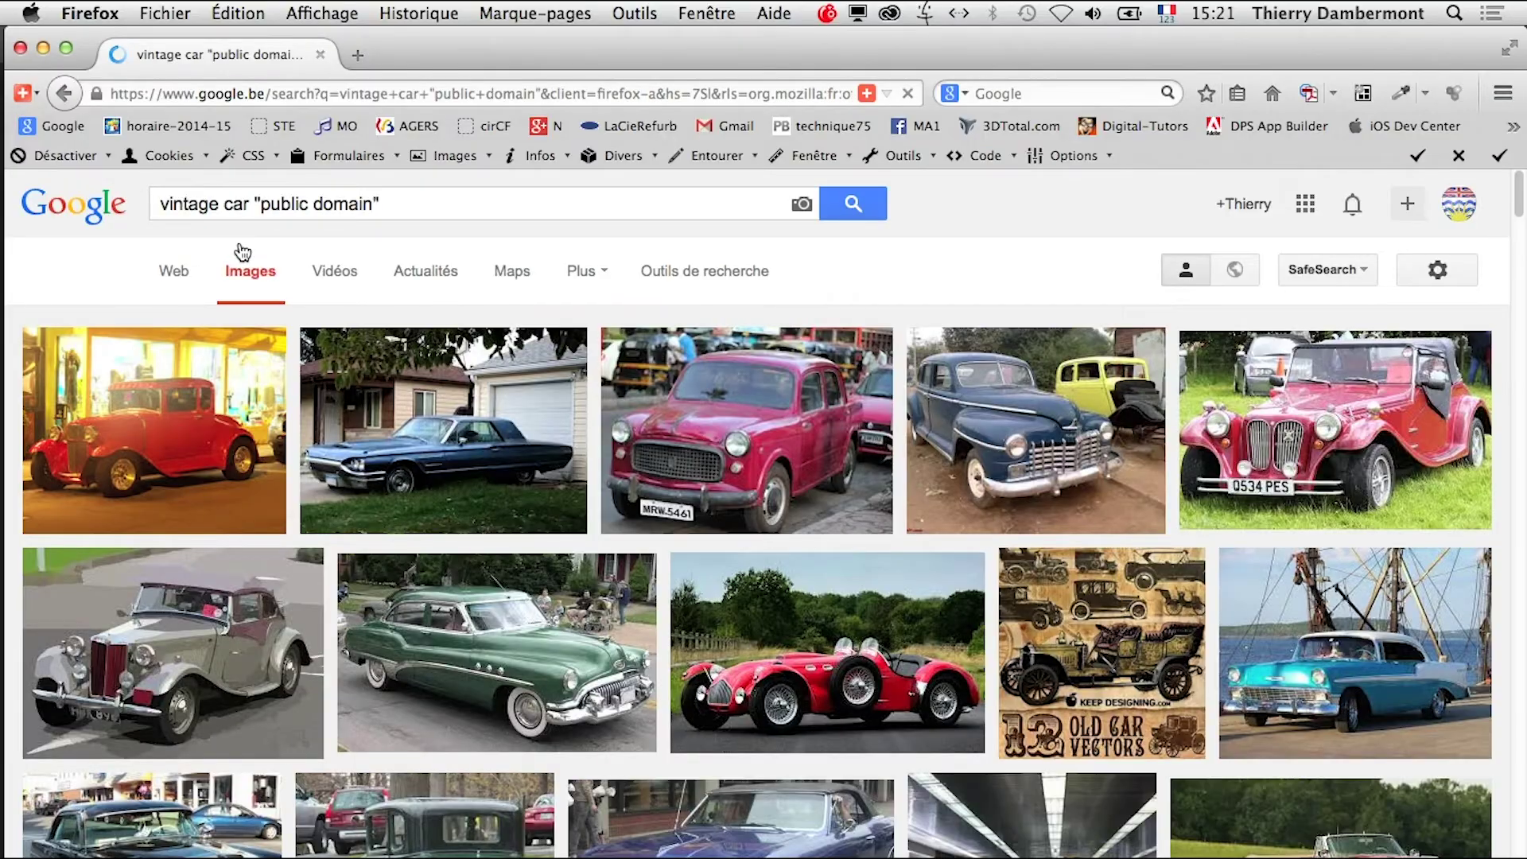
Open the yellow Lamborghini result from the car pictures in a new tab and display its image file
{"action": "scroll", "coordinate": [1126, 574], "scroll_direction": "down", "scroll_amount": 15}
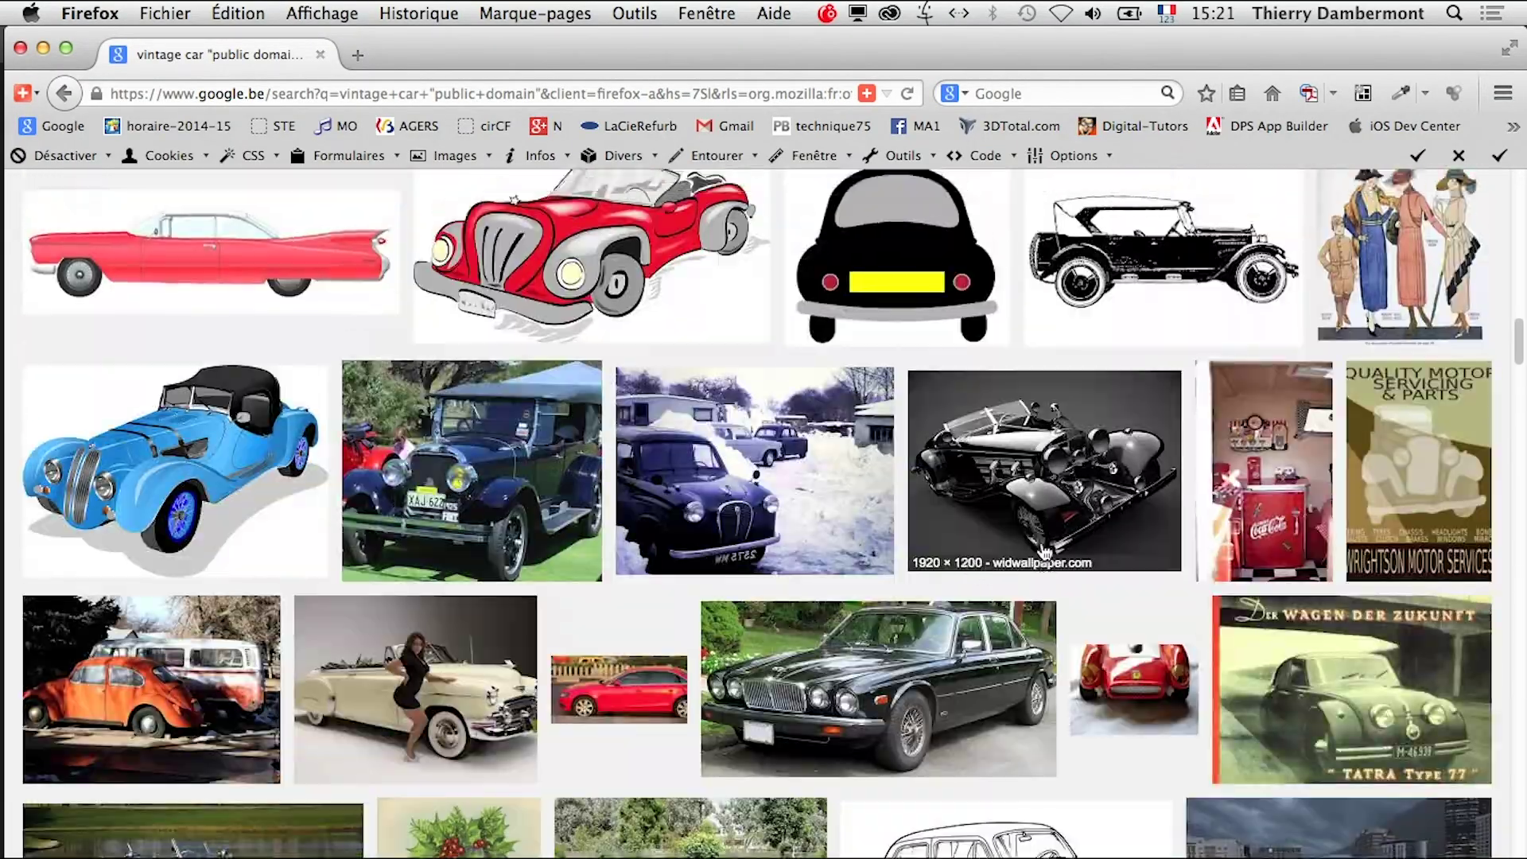
{"action": "scroll", "coordinate": [1038, 557], "scroll_direction": "up", "scroll_amount": 15}
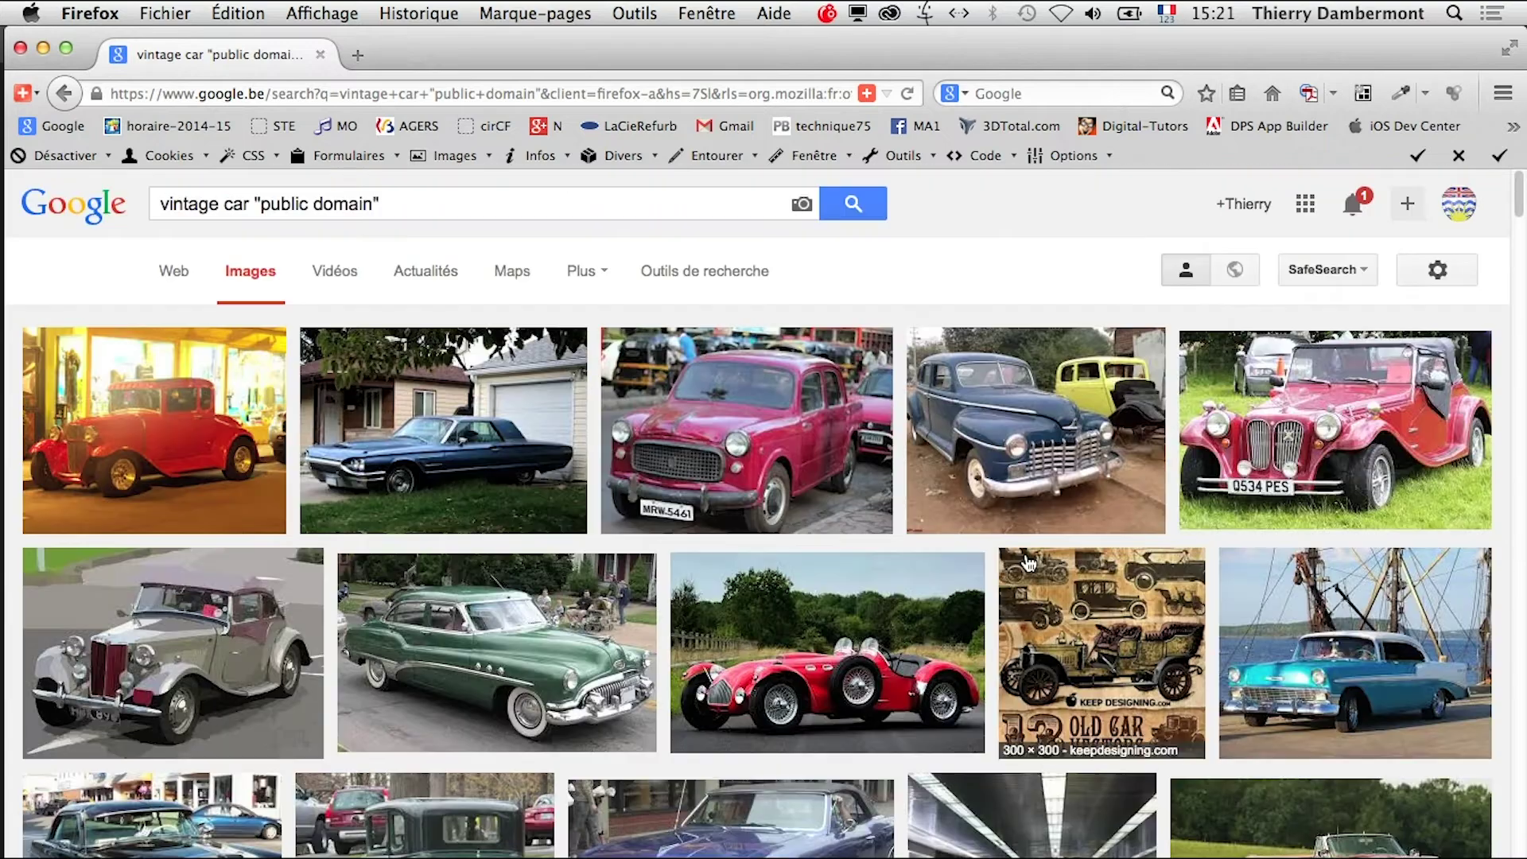
{"action": "scroll", "coordinate": [1028, 564], "scroll_direction": "down", "scroll_amount": 6}
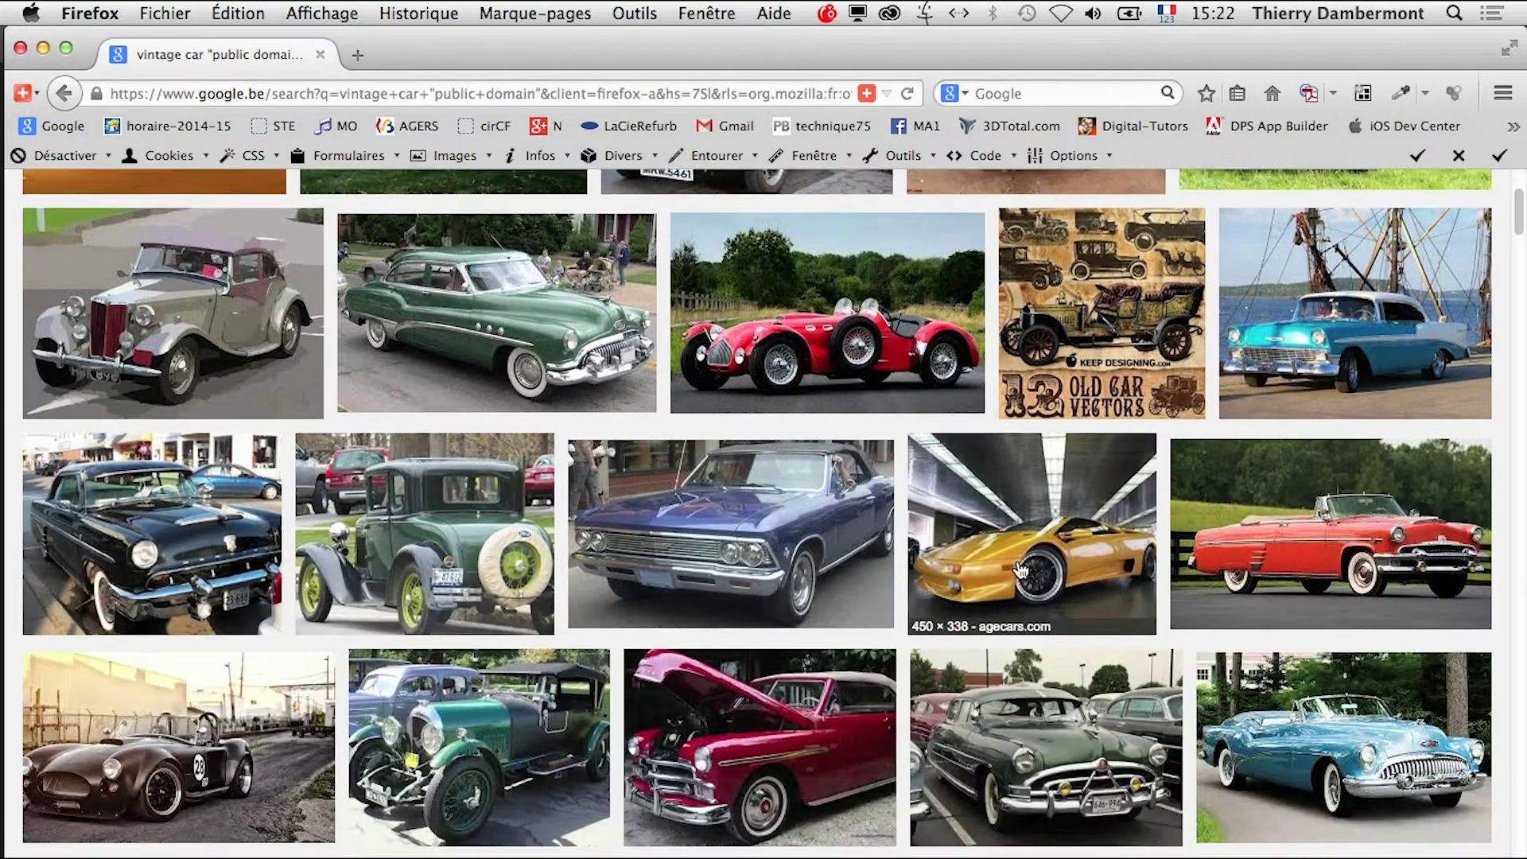
{"action": "scroll", "coordinate": [1020, 571], "scroll_direction": "down", "scroll_amount": 2}
{"action": "scroll", "coordinate": [1020, 571], "scroll_direction": "up", "scroll_amount": 1}
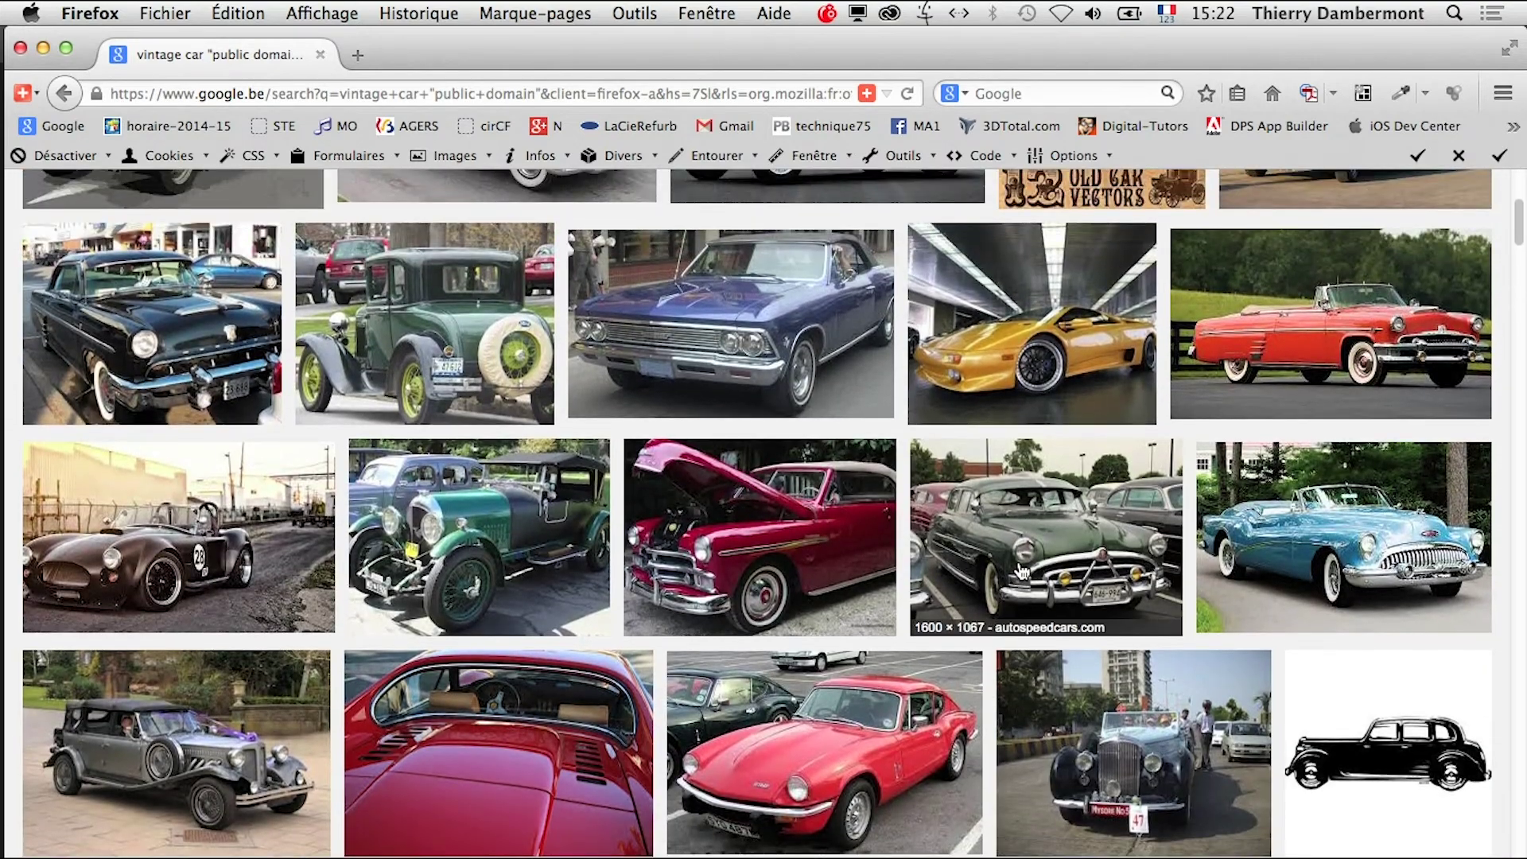
{"action": "right_click", "coordinate": [993, 312]}
{"action": "left_click", "coordinate": [1050, 326]}
{"action": "left_click", "coordinate": [419, 54]}
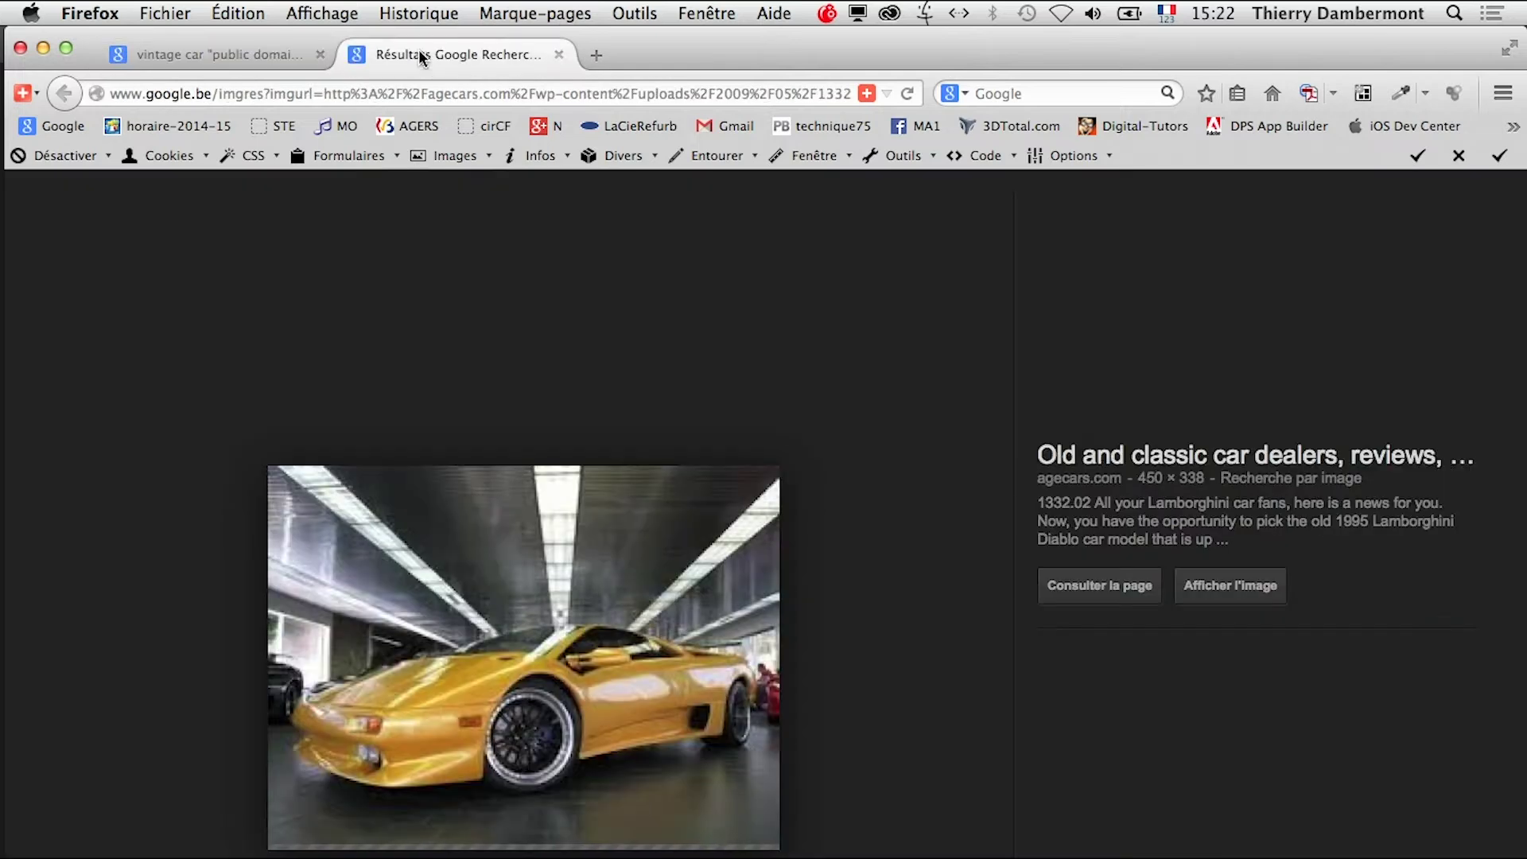
{"action": "left_click", "coordinate": [1217, 587]}
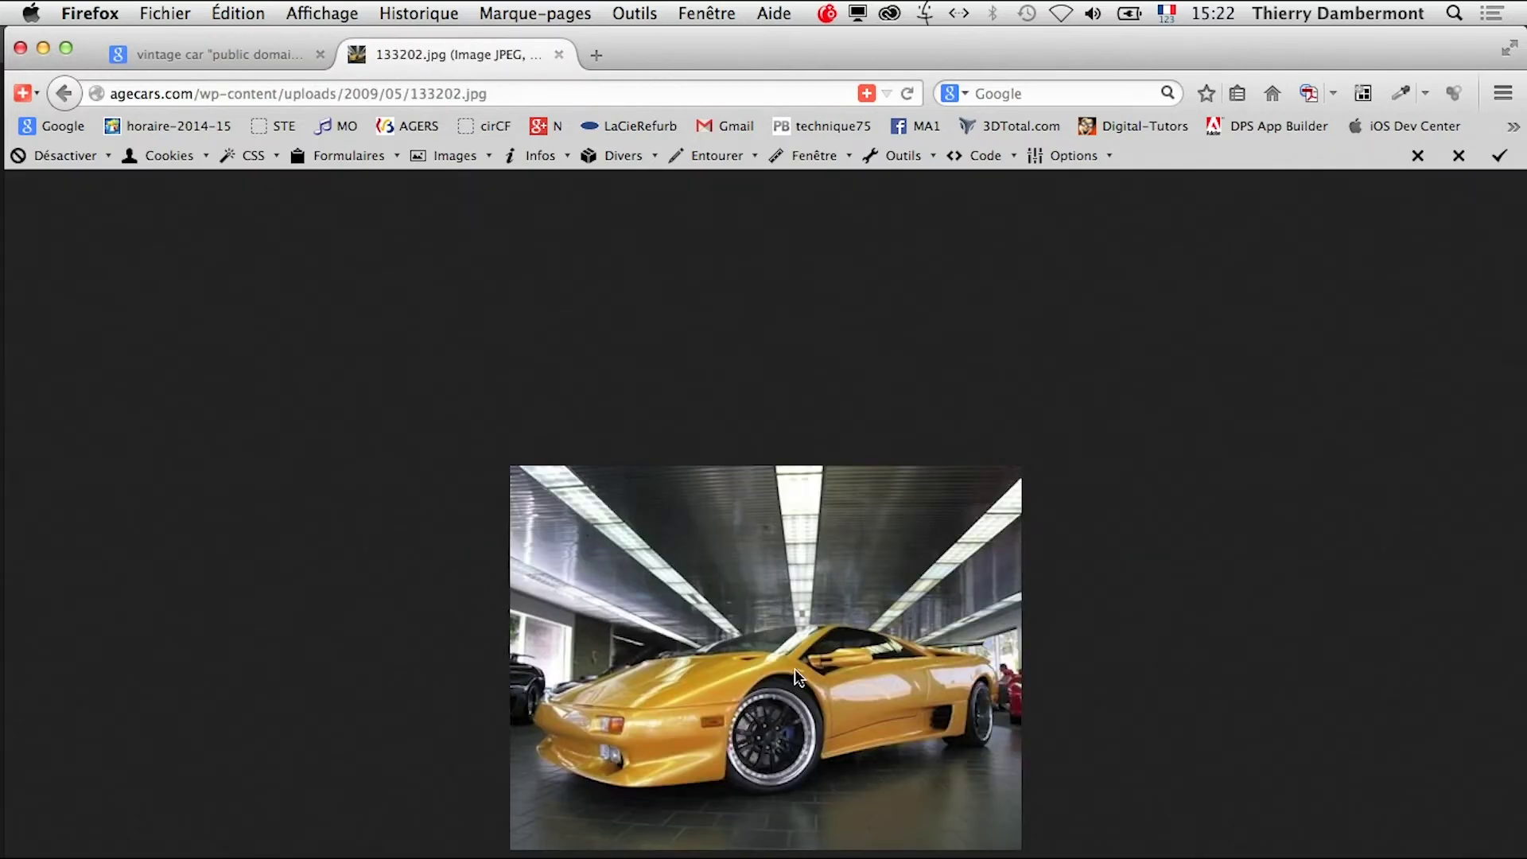
Return to the Lamborghini result page and run a search by image for all available sizes
{"action": "left_click", "coordinate": [66, 93]}
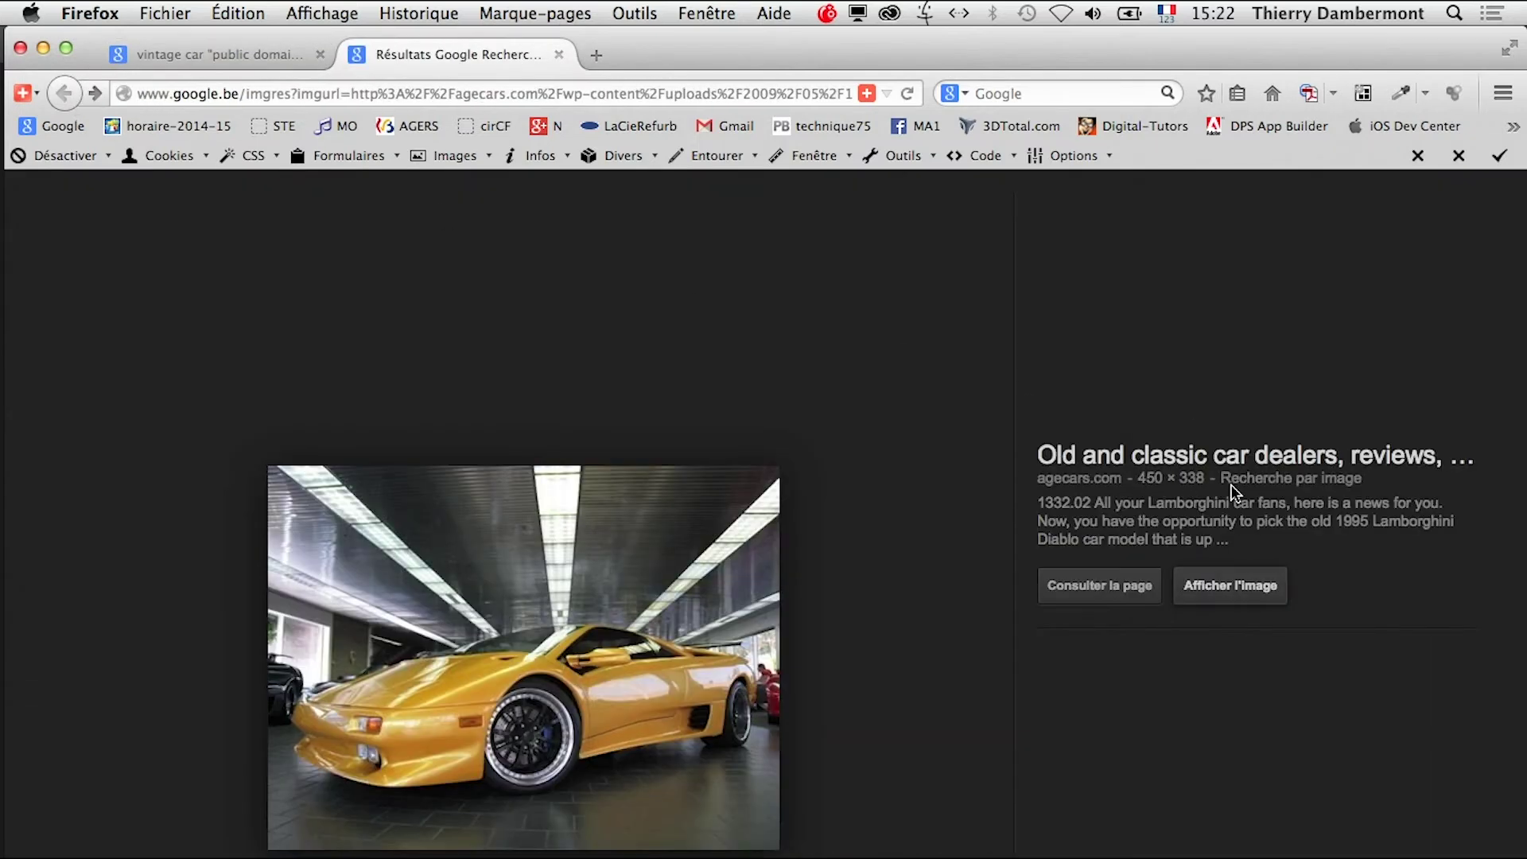
{"action": "left_click", "coordinate": [1255, 480]}
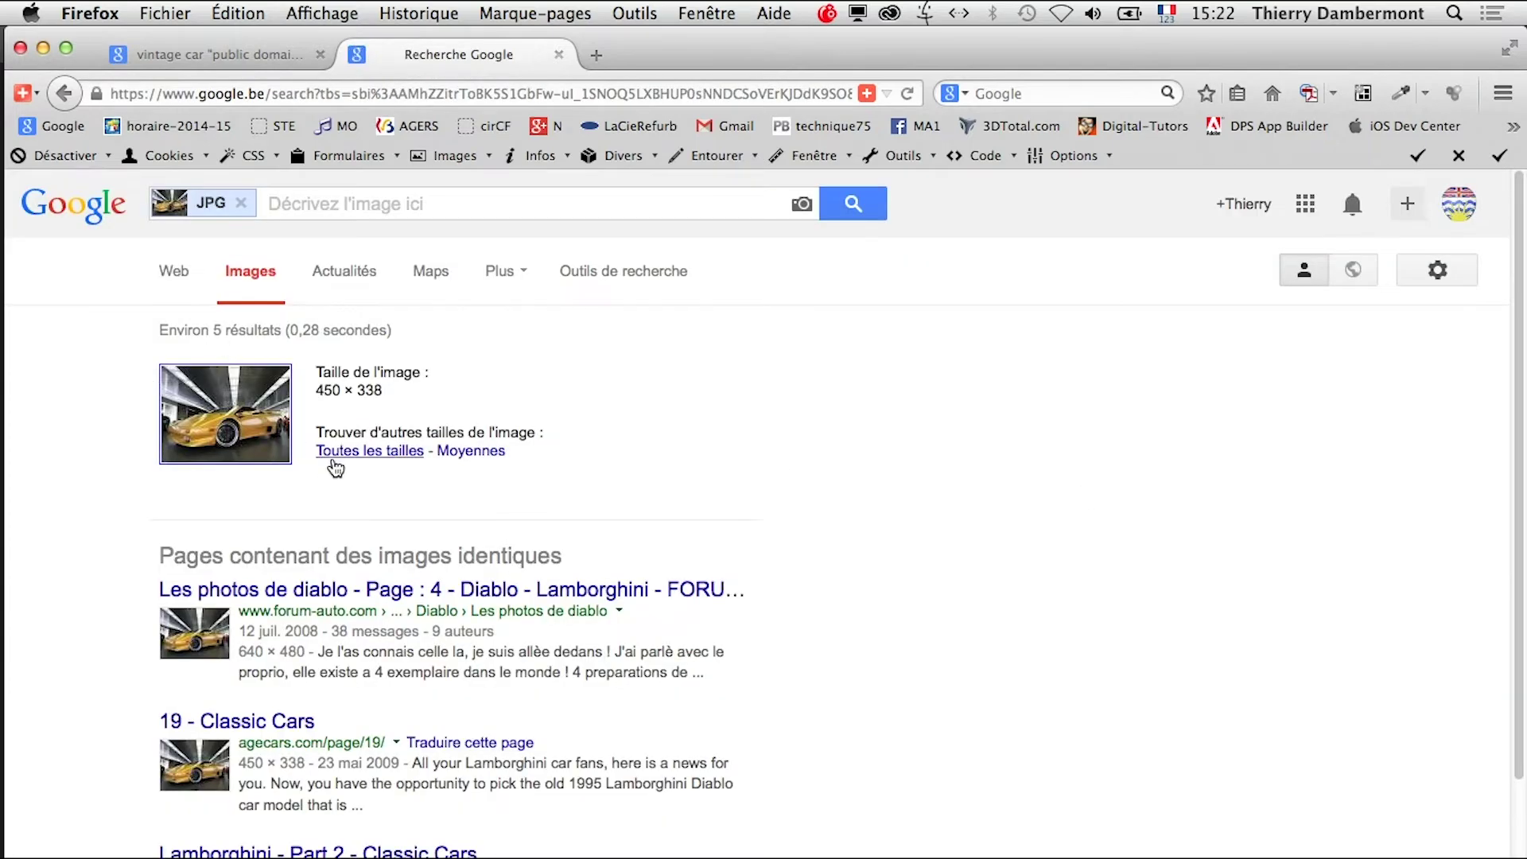
{"action": "left_click", "coordinate": [336, 468]}
Open the 640 × 480 version in a new tab at full size and save it as f499_27.jpg in the sweatshirts folder
{"action": "right_click", "coordinate": [146, 459]}
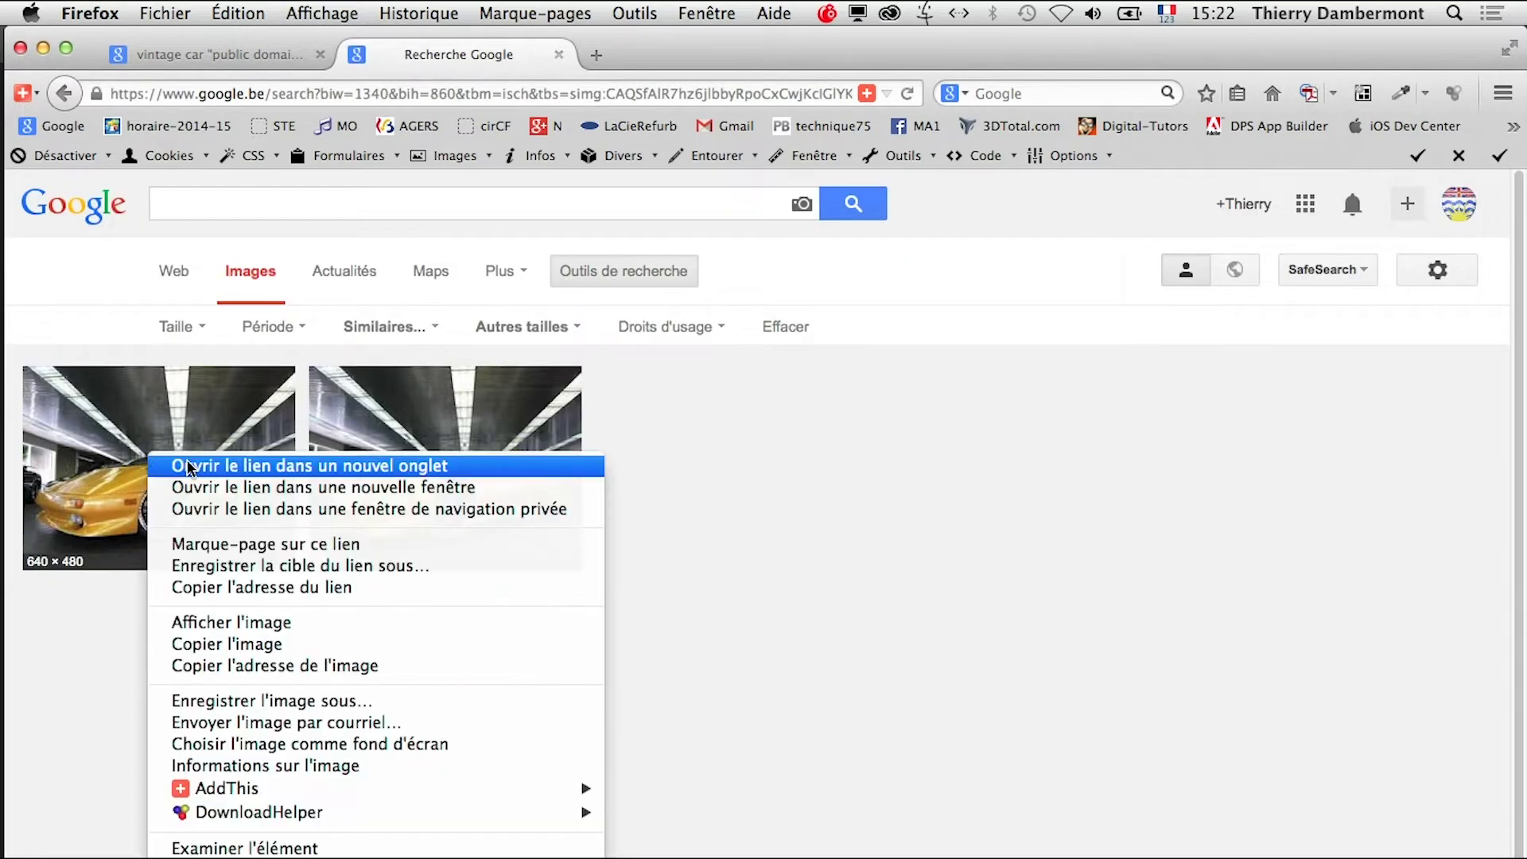
{"action": "left_click", "coordinate": [191, 467]}
{"action": "left_click", "coordinate": [663, 56]}
{"action": "left_click", "coordinate": [1221, 570]}
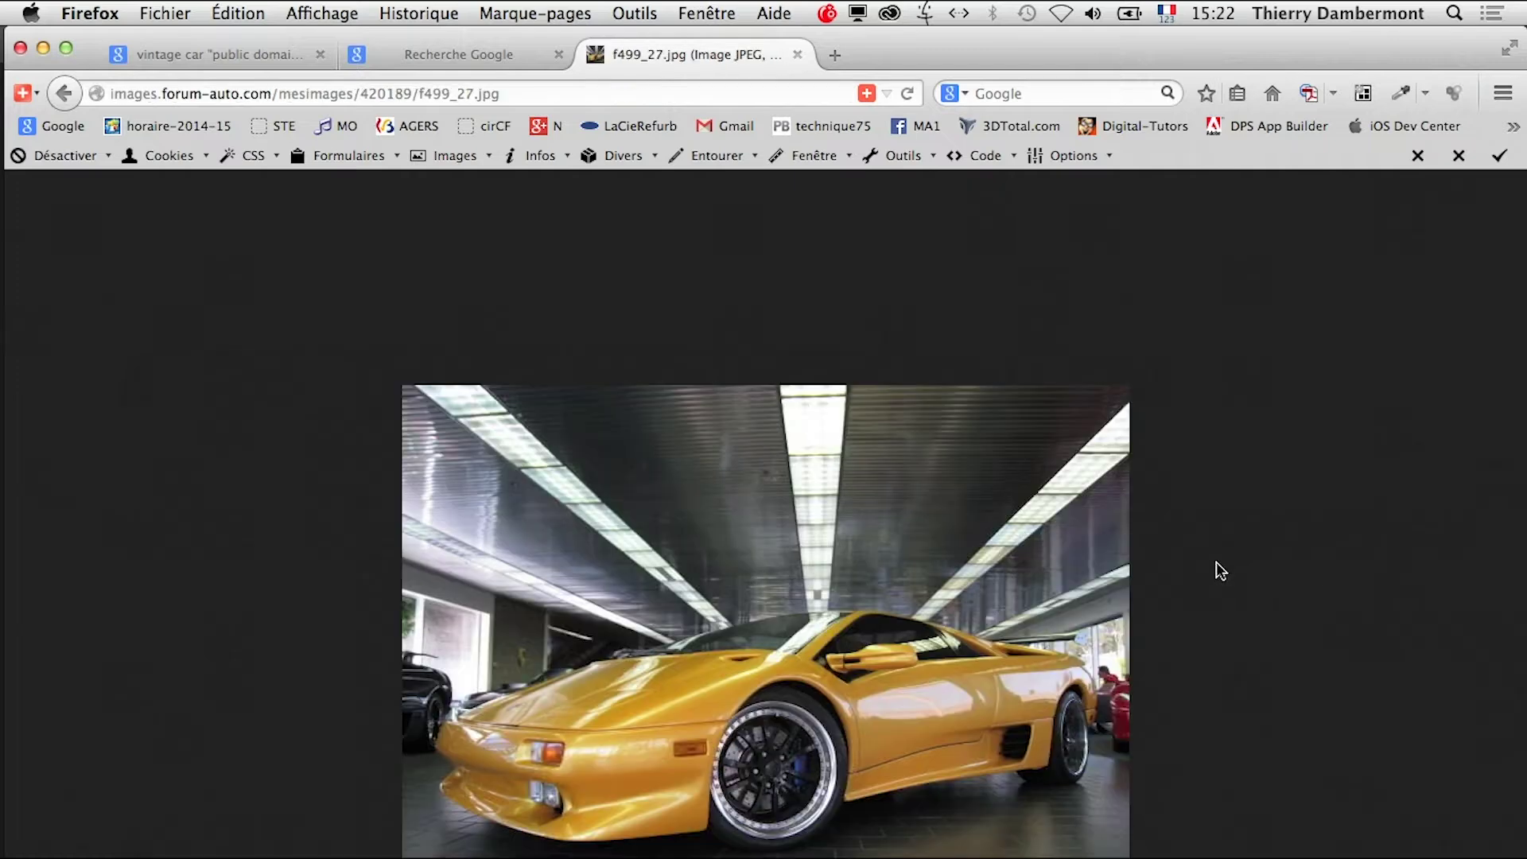
{"action": "right_click", "coordinate": [744, 668]}
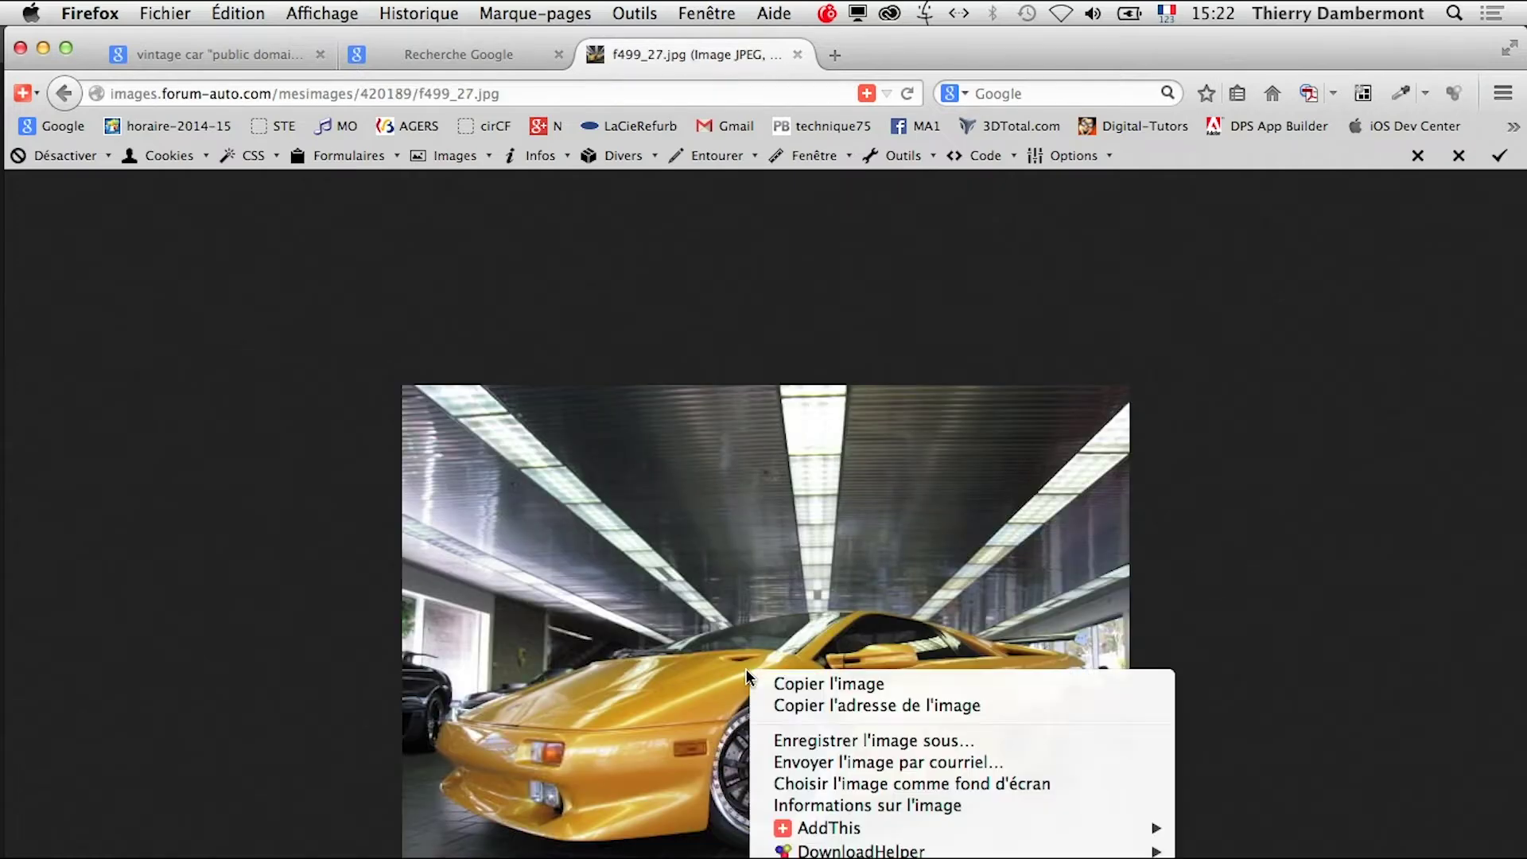
{"action": "left_click", "coordinate": [971, 730]}
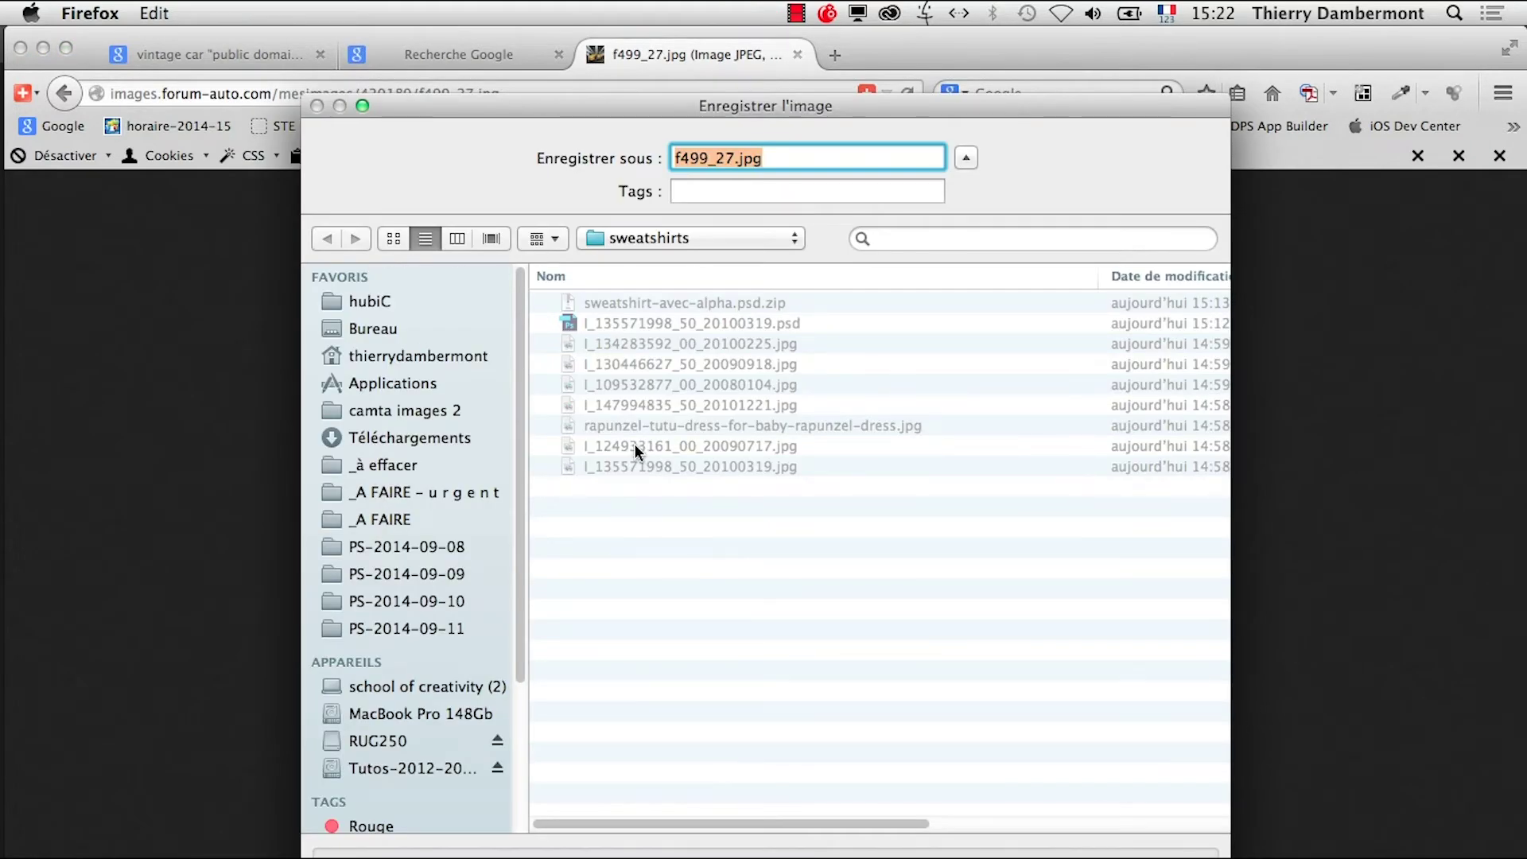
{"action": "key", "text": "Return"}
Switch to Photoshop and open f499_27.jpg from the sweatshirts folder
{"action": "key", "text": "super+Tab"}
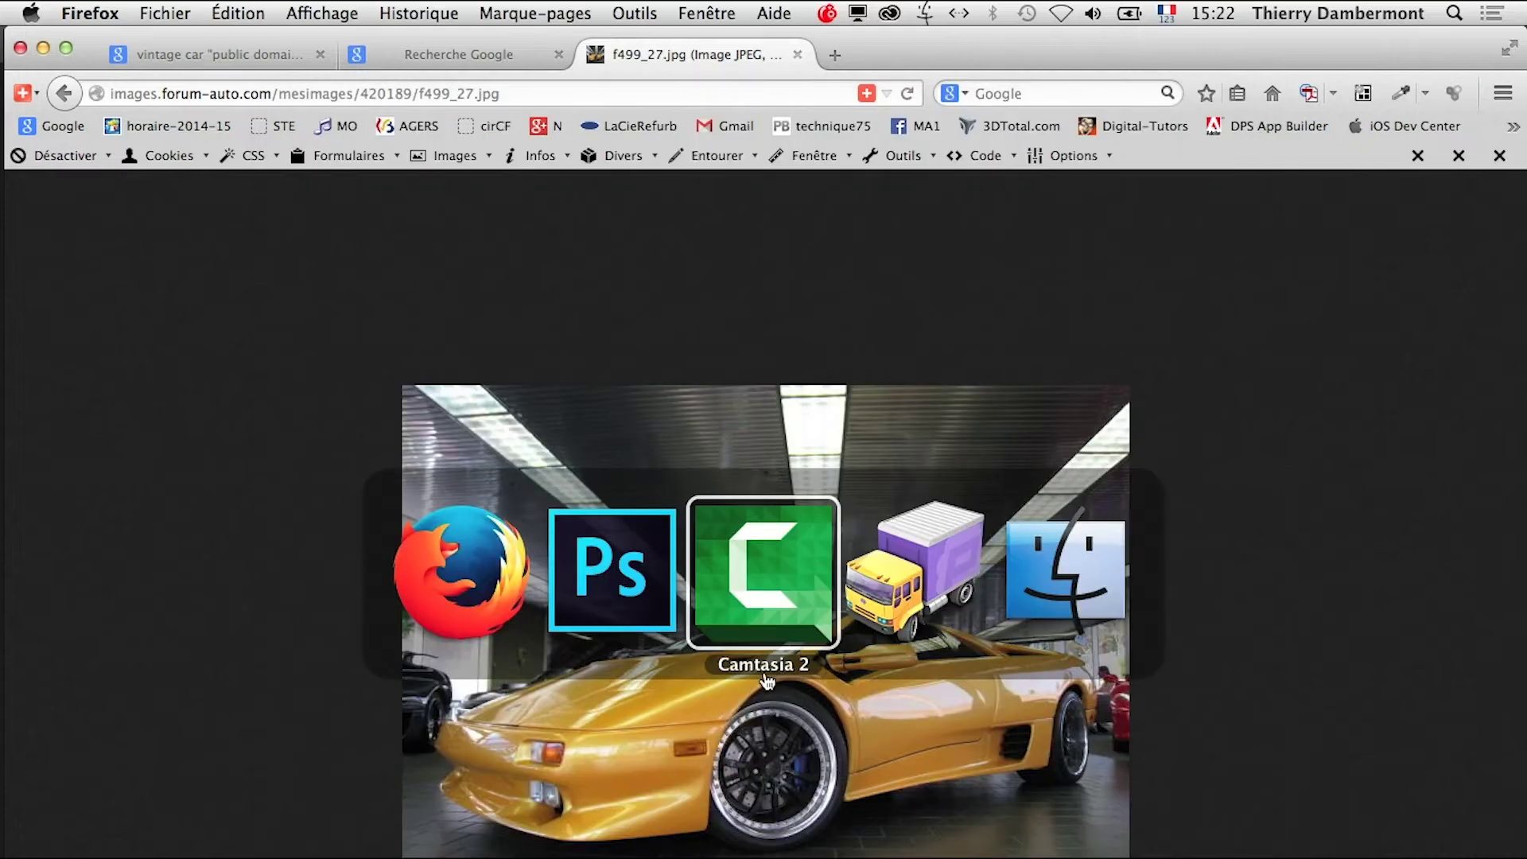
{"action": "key", "text": "super+shift+Tab"}
{"action": "left_click", "coordinate": [196, 13]}
{"action": "left_click", "coordinate": [199, 62]}
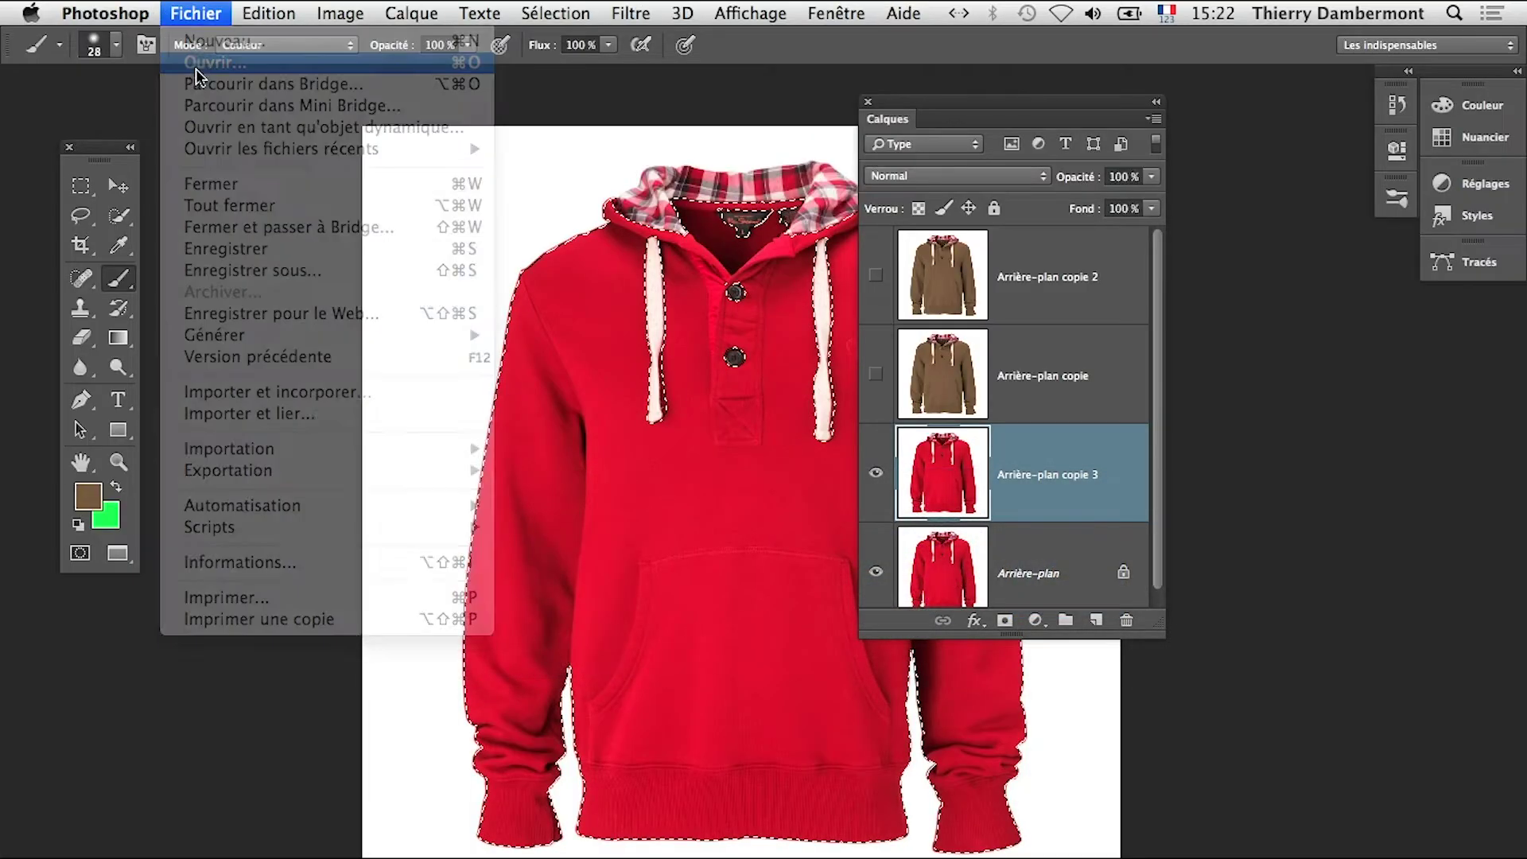
{"action": "left_click", "coordinate": [504, 181]}
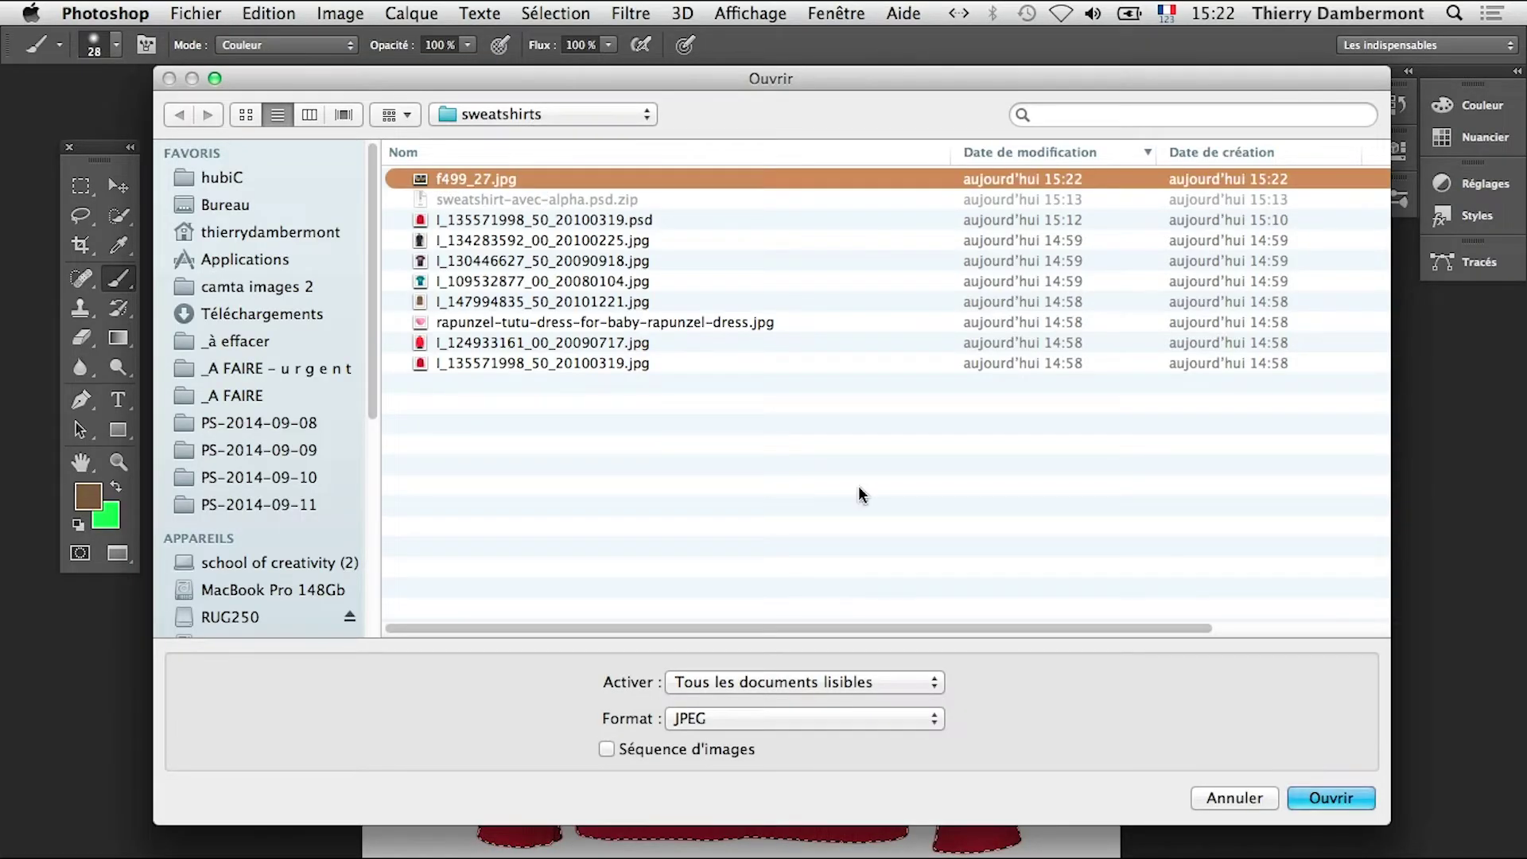
{"action": "left_click", "coordinate": [1294, 803]}
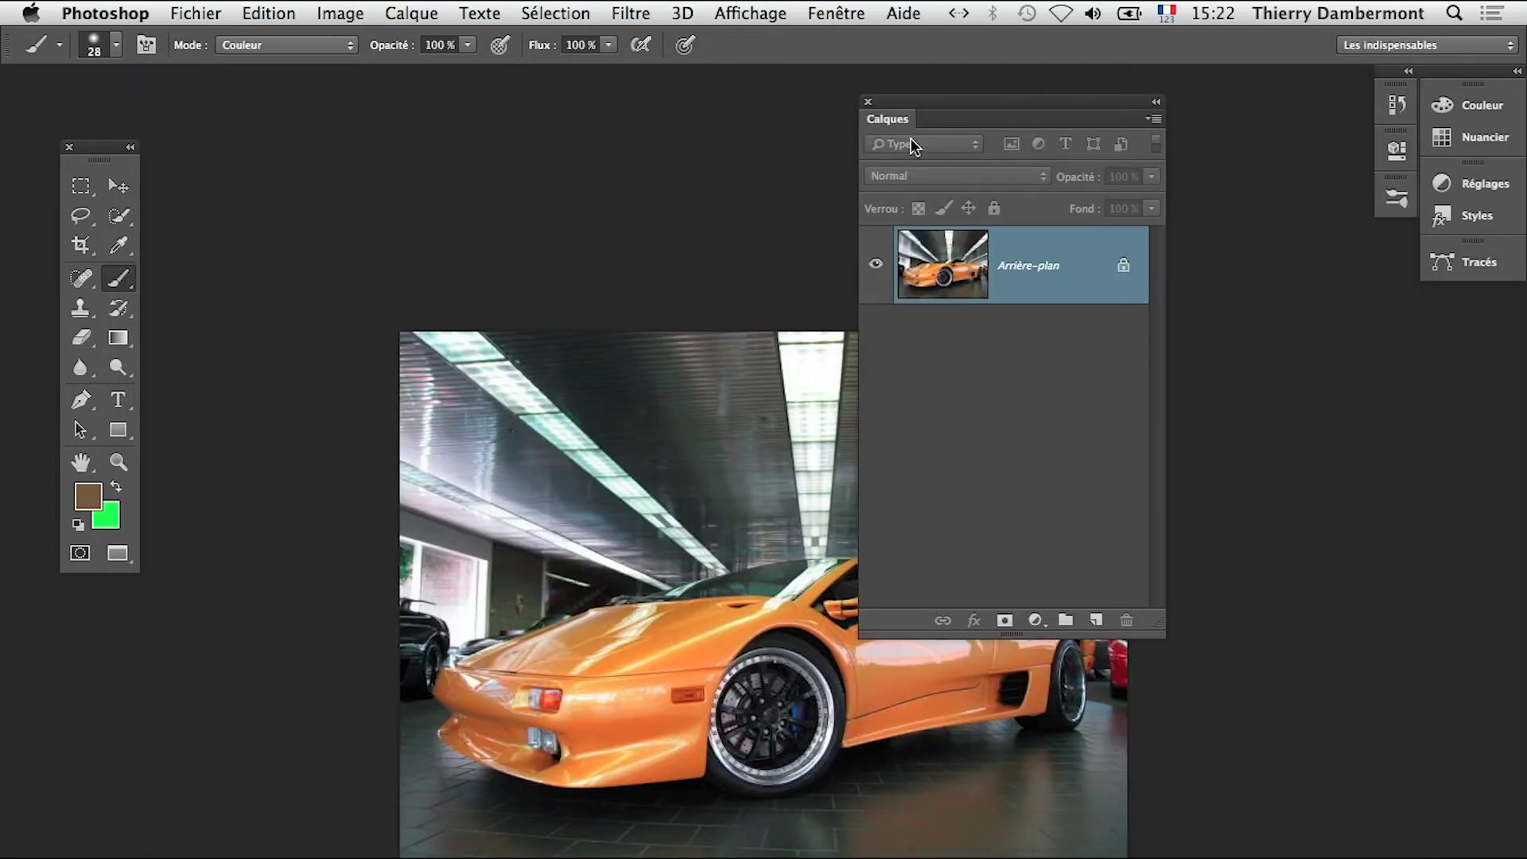
Move the Calques panel clear of the car and lasso a freehand area over its hood and front bumper
{"action": "mouse_move", "coordinate": [909, 105]}
{"action": "left_mouse_down"}
{"action": "mouse_move", "coordinate": [1207, 364]}
{"action": "mouse_move", "coordinate": [1227, 412]}
{"action": "left_mouse_up"}
{"action": "left_click", "coordinate": [833, 696], "text": "super"}
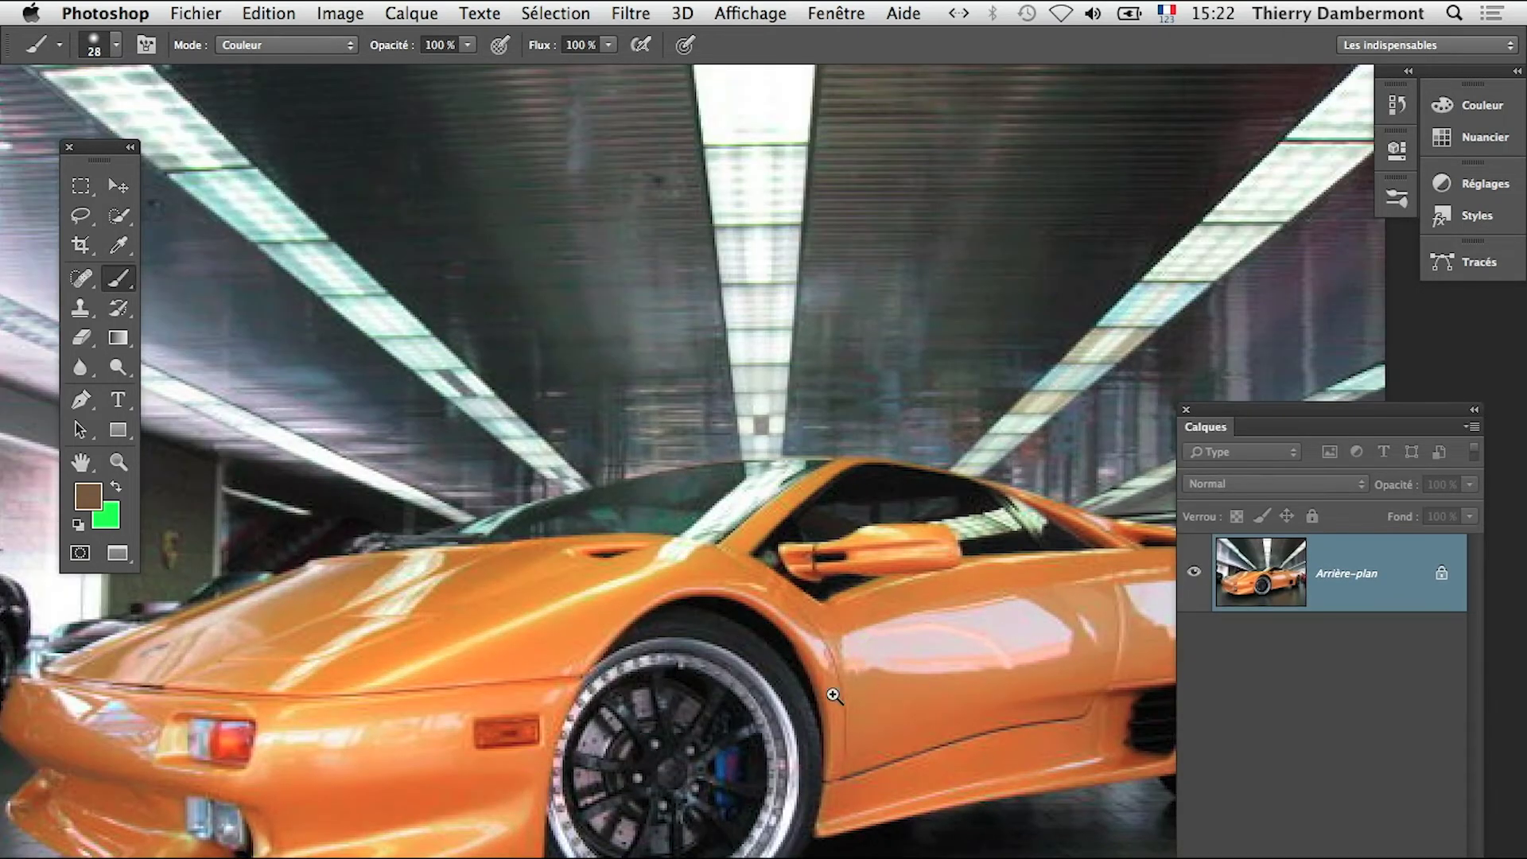
{"action": "left_click", "coordinate": [633, 677], "text": "alt"}
{"action": "left_click", "coordinate": [79, 216]}
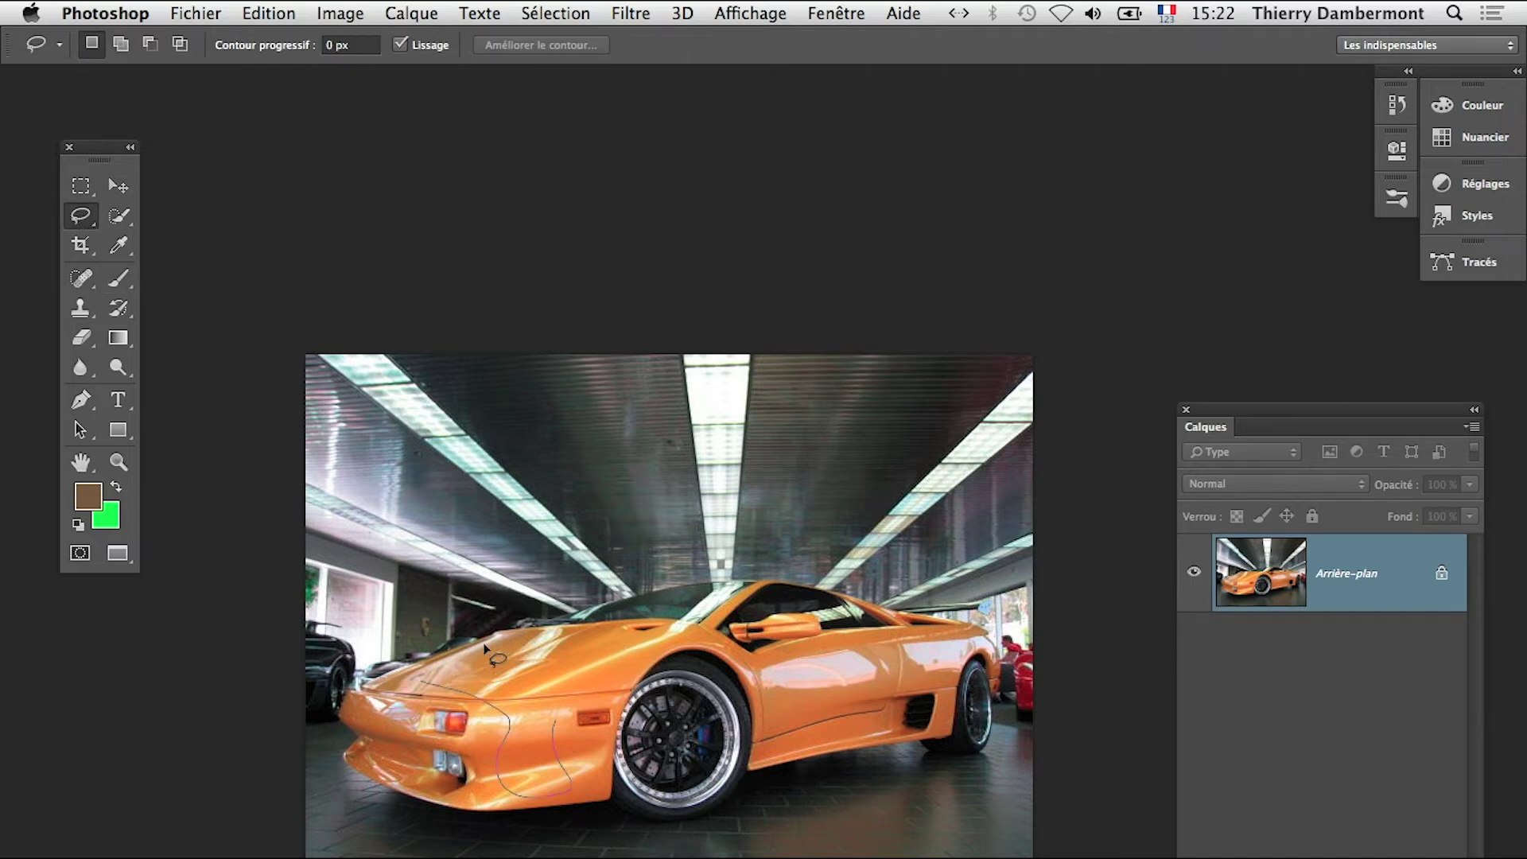
{"action": "left_click_drag", "start_coordinate": [482, 710], "coordinate": [483, 712]}
Add a lasso area on the car's door to the existing selection
{"action": "left_click", "coordinate": [787, 707], "text": "ctrl"}
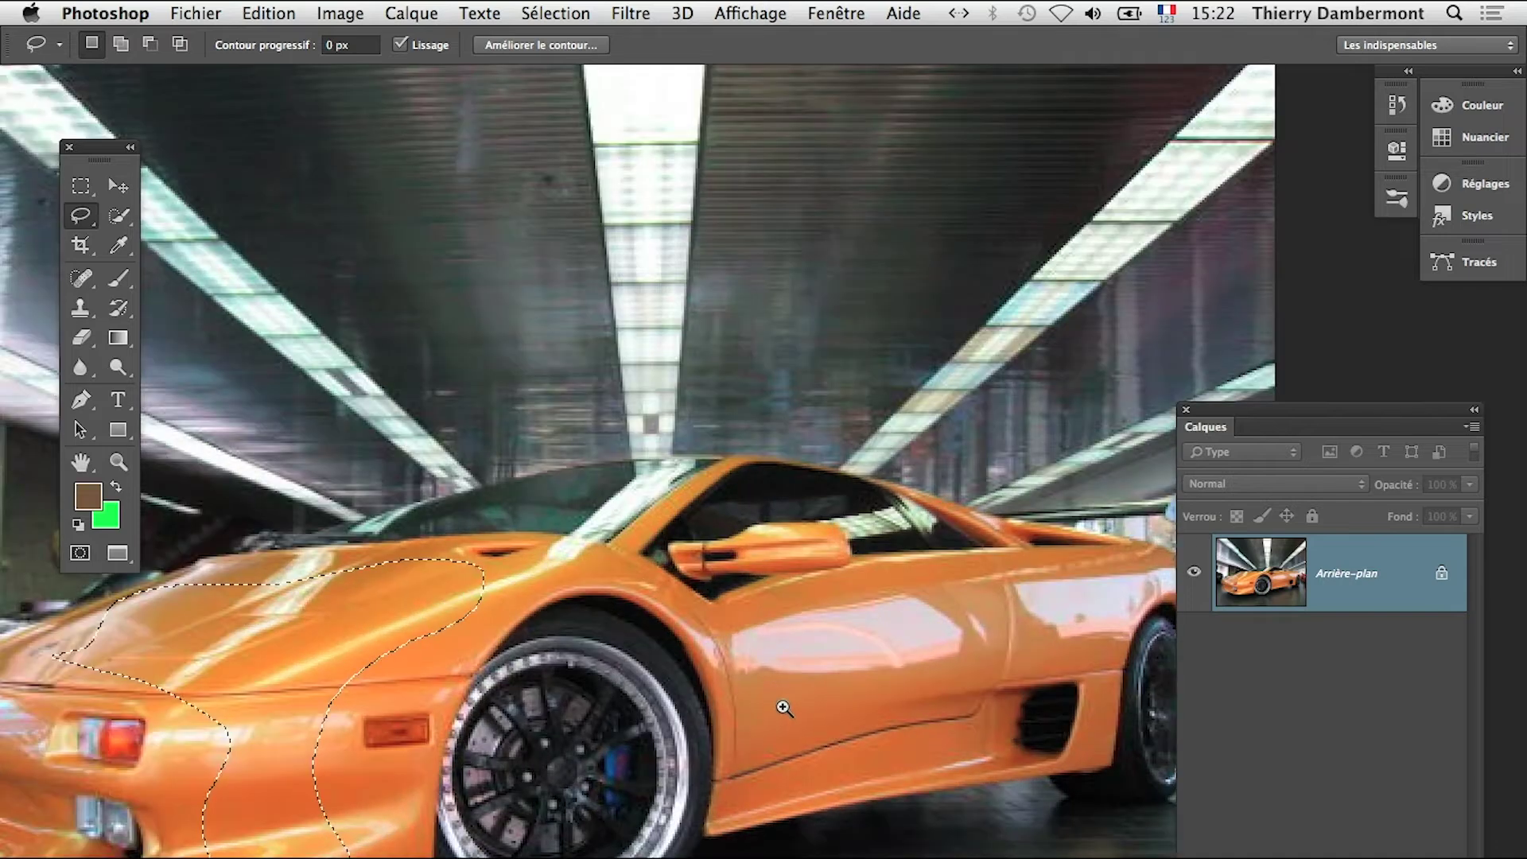
{"action": "key", "text": "shift"}
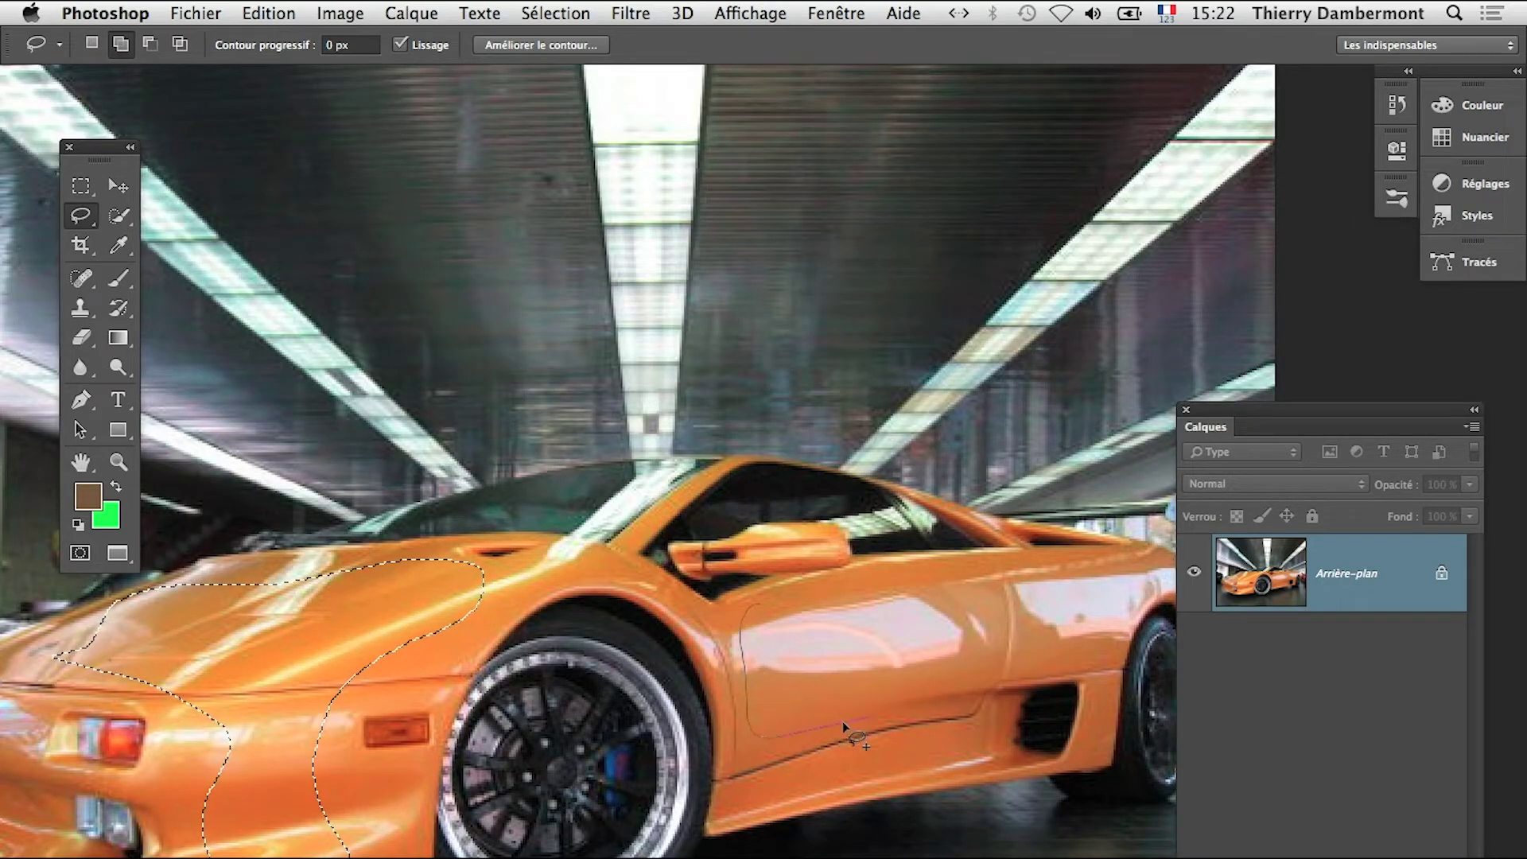
{"action": "key", "text": "alt"}
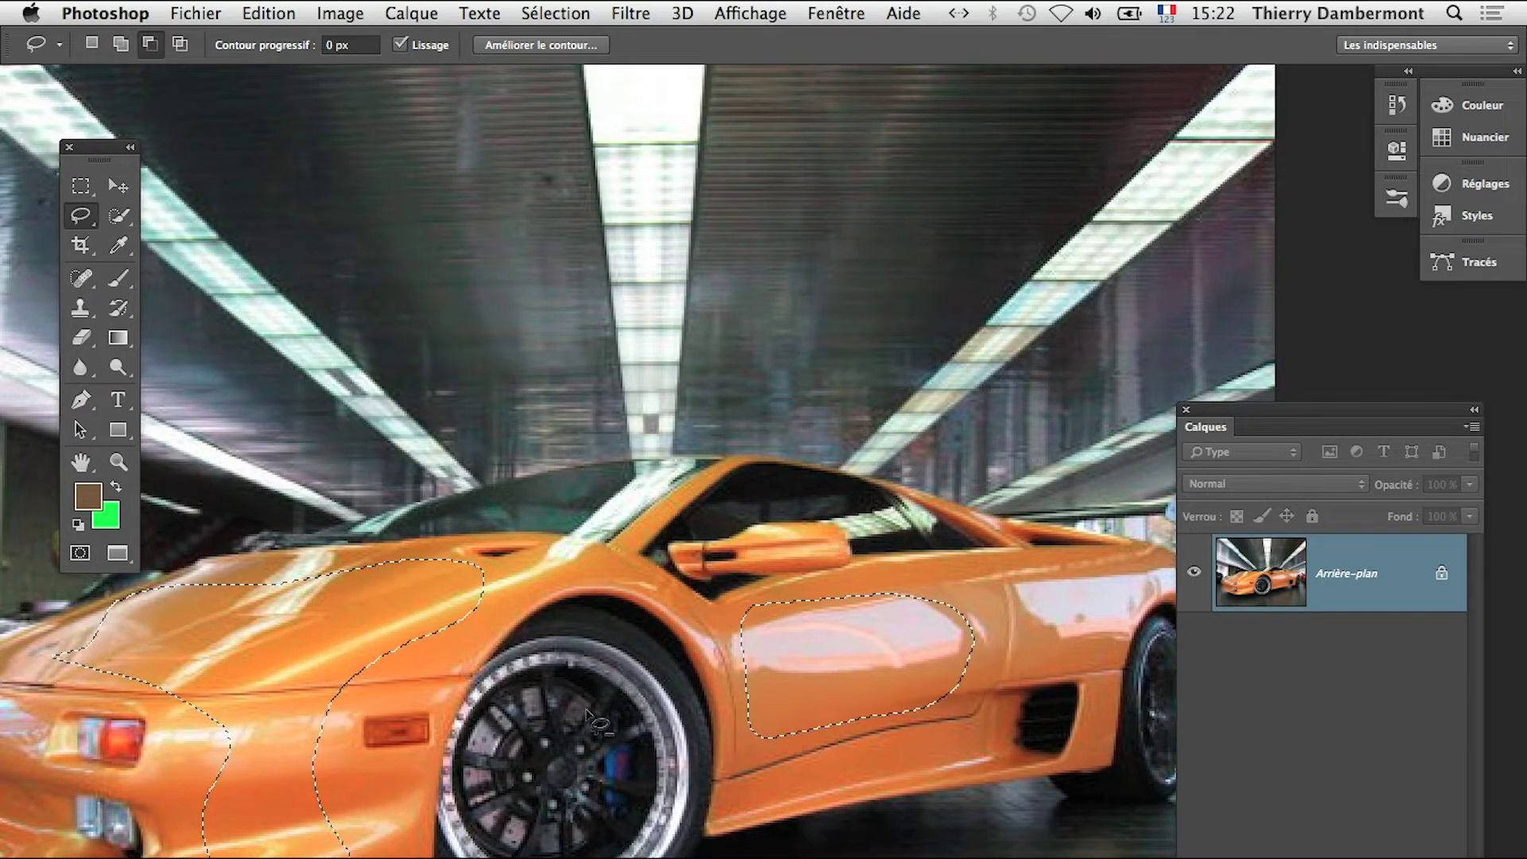
{"action": "left_click", "coordinate": [690, 703], "text": "alt"}
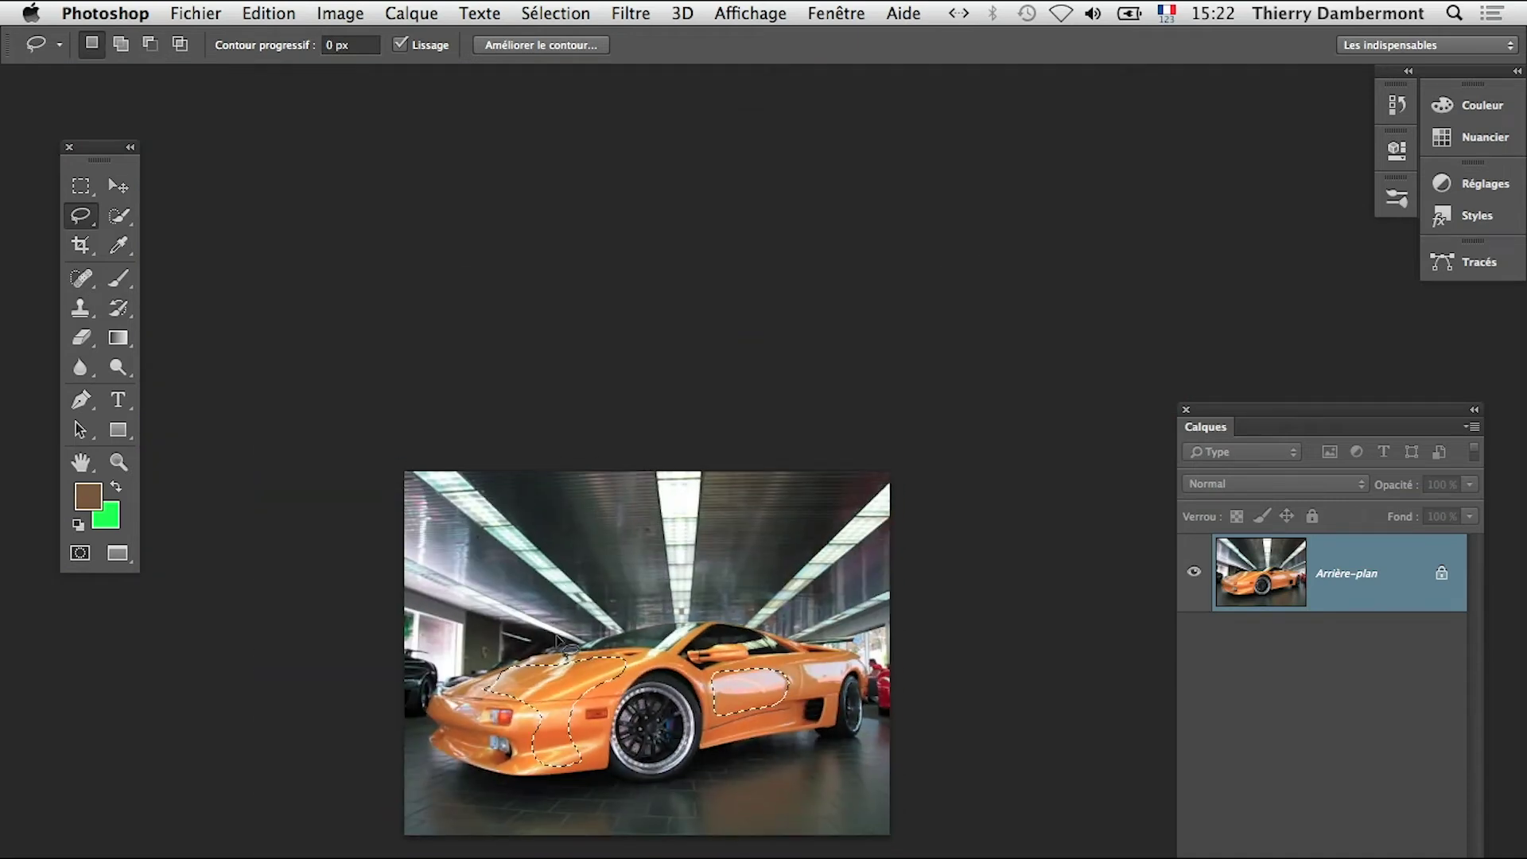
Leave full-screen display, move the car's floating window lower, then bring the red hoodie document to the front and enlarge its window
{"action": "key", "text": "f"}
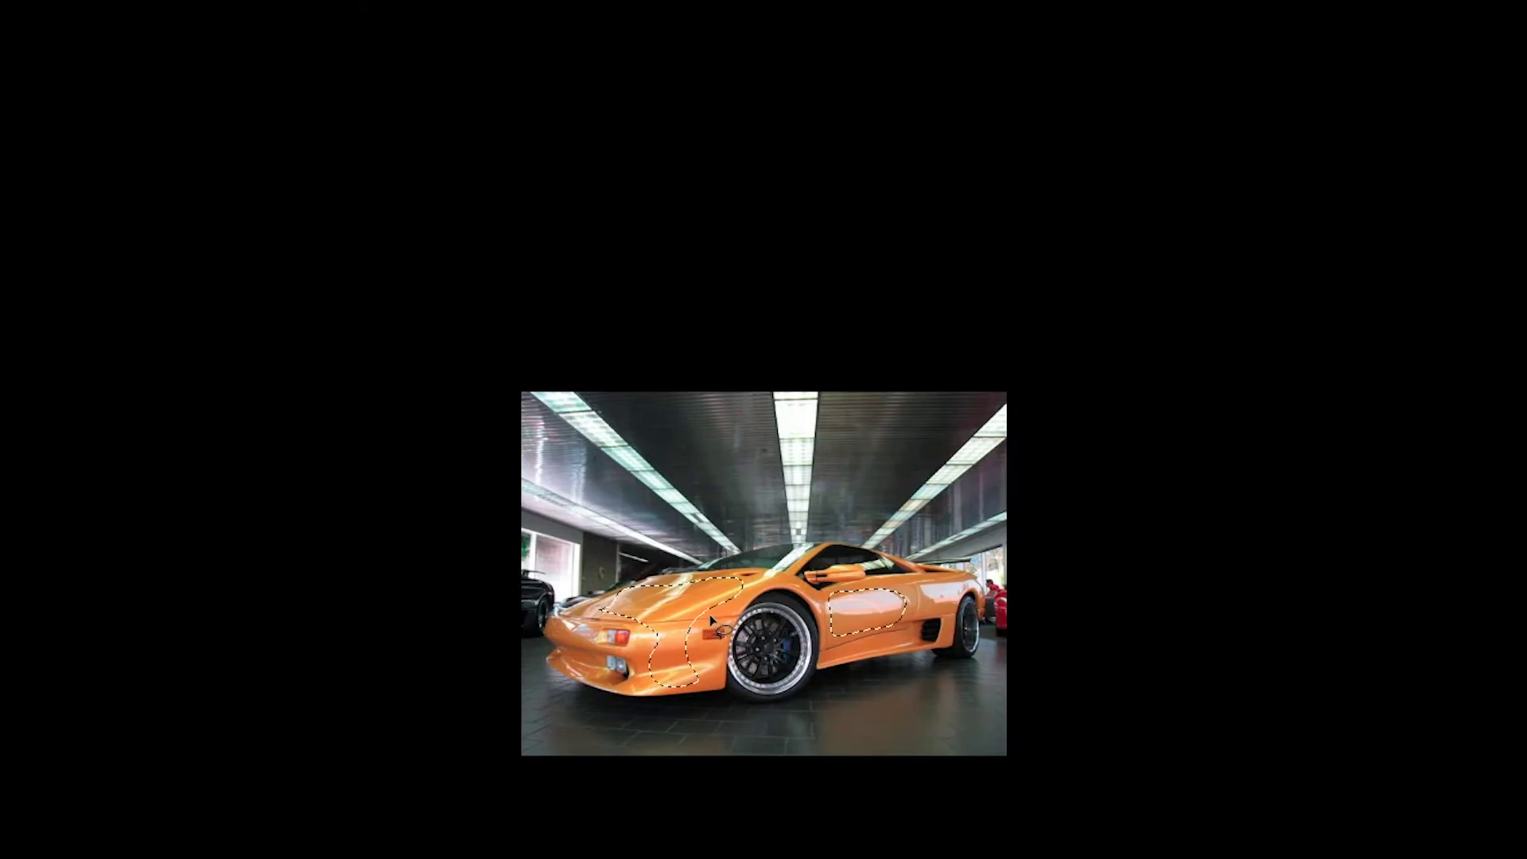
{"action": "key", "text": "f"}
{"action": "left_click_drag", "start_coordinate": [924, 115], "coordinate": [602, 579]}
{"action": "left_click", "coordinate": [634, 165]}
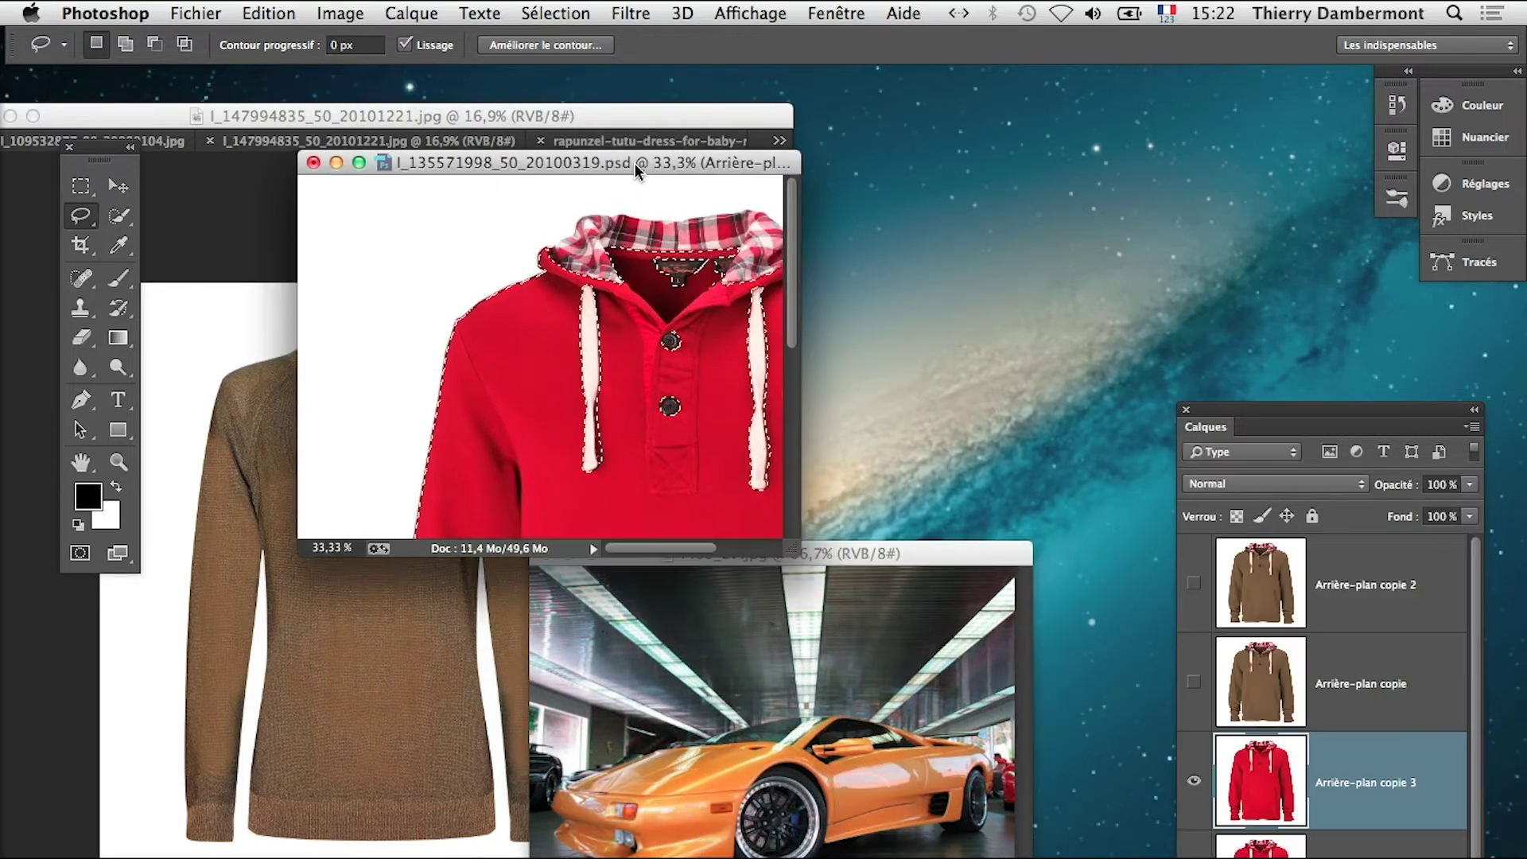
{"action": "left_click_drag", "start_coordinate": [784, 547], "coordinate": [1110, 858]}
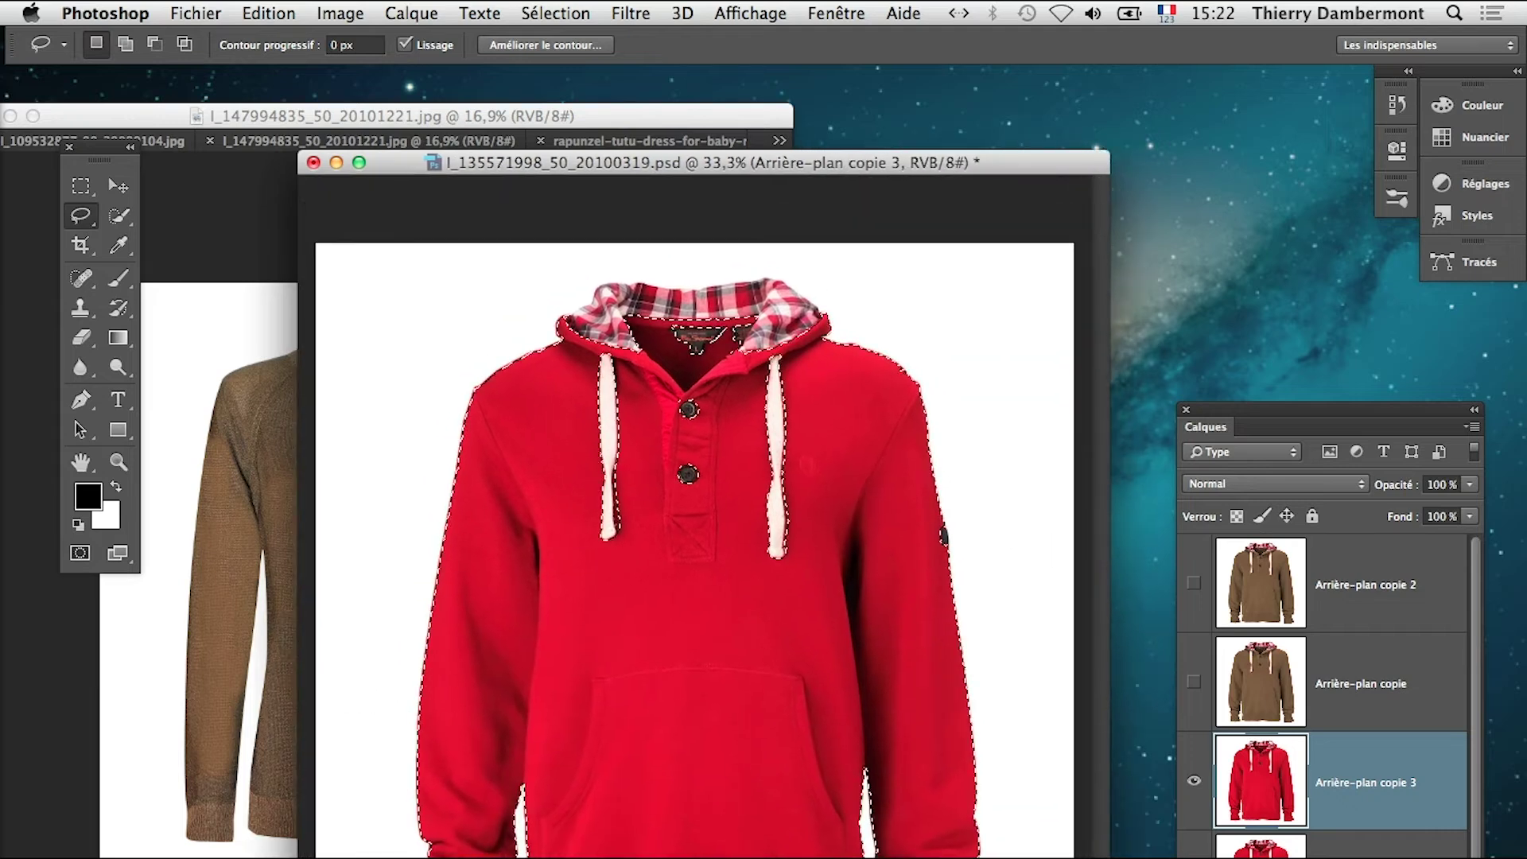
Open Correspondance de la couleur for the Arrière-plan copie 3 layer and set the source to f499_27.jpg
{"action": "left_click", "coordinate": [340, 14]}
{"action": "mouse_move", "coordinate": [364, 76]}
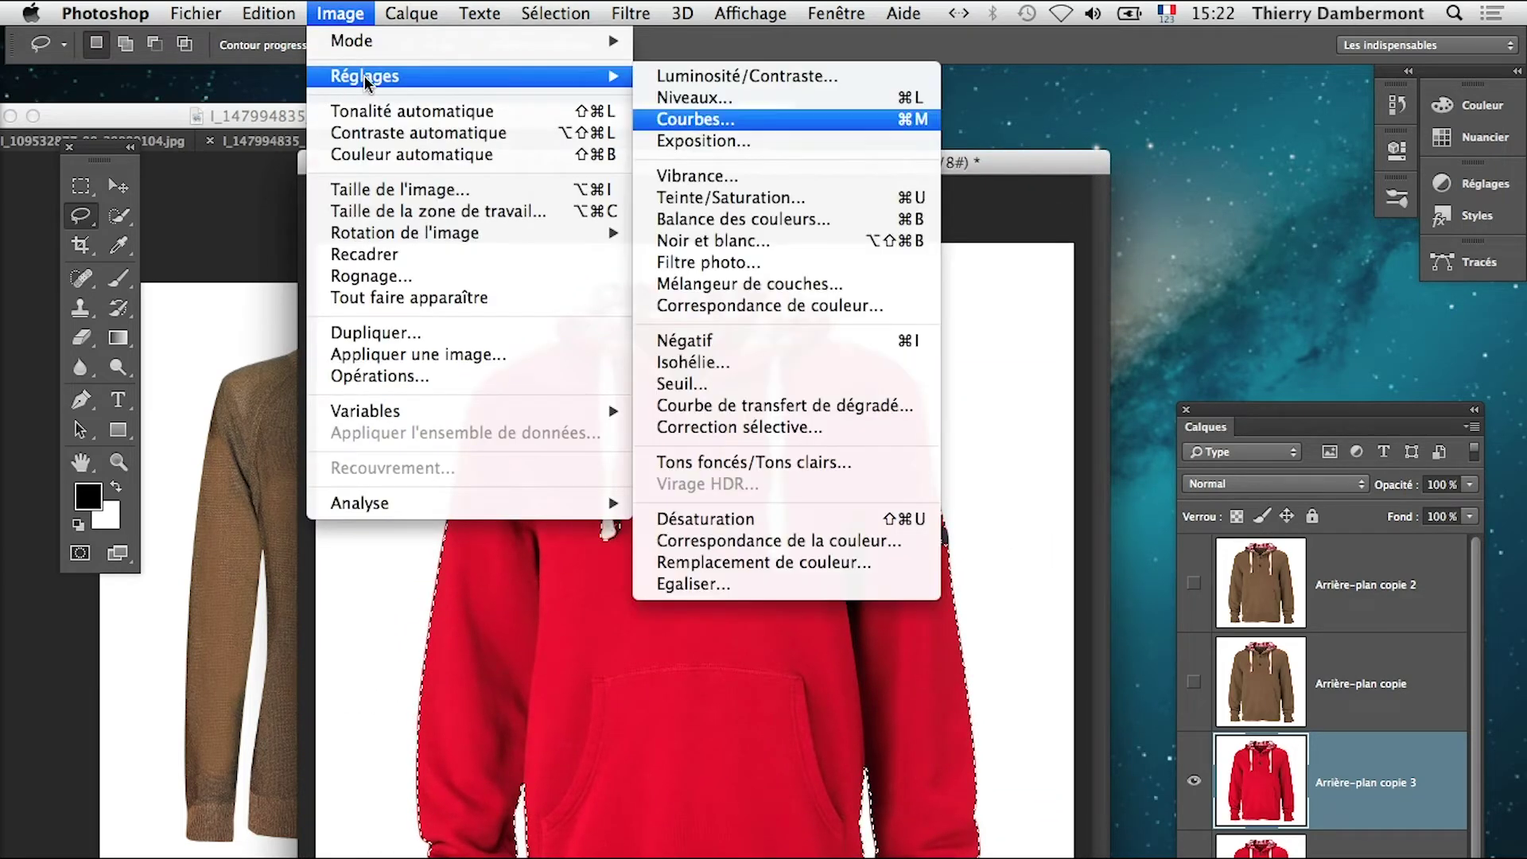
{"action": "left_click", "coordinate": [847, 541]}
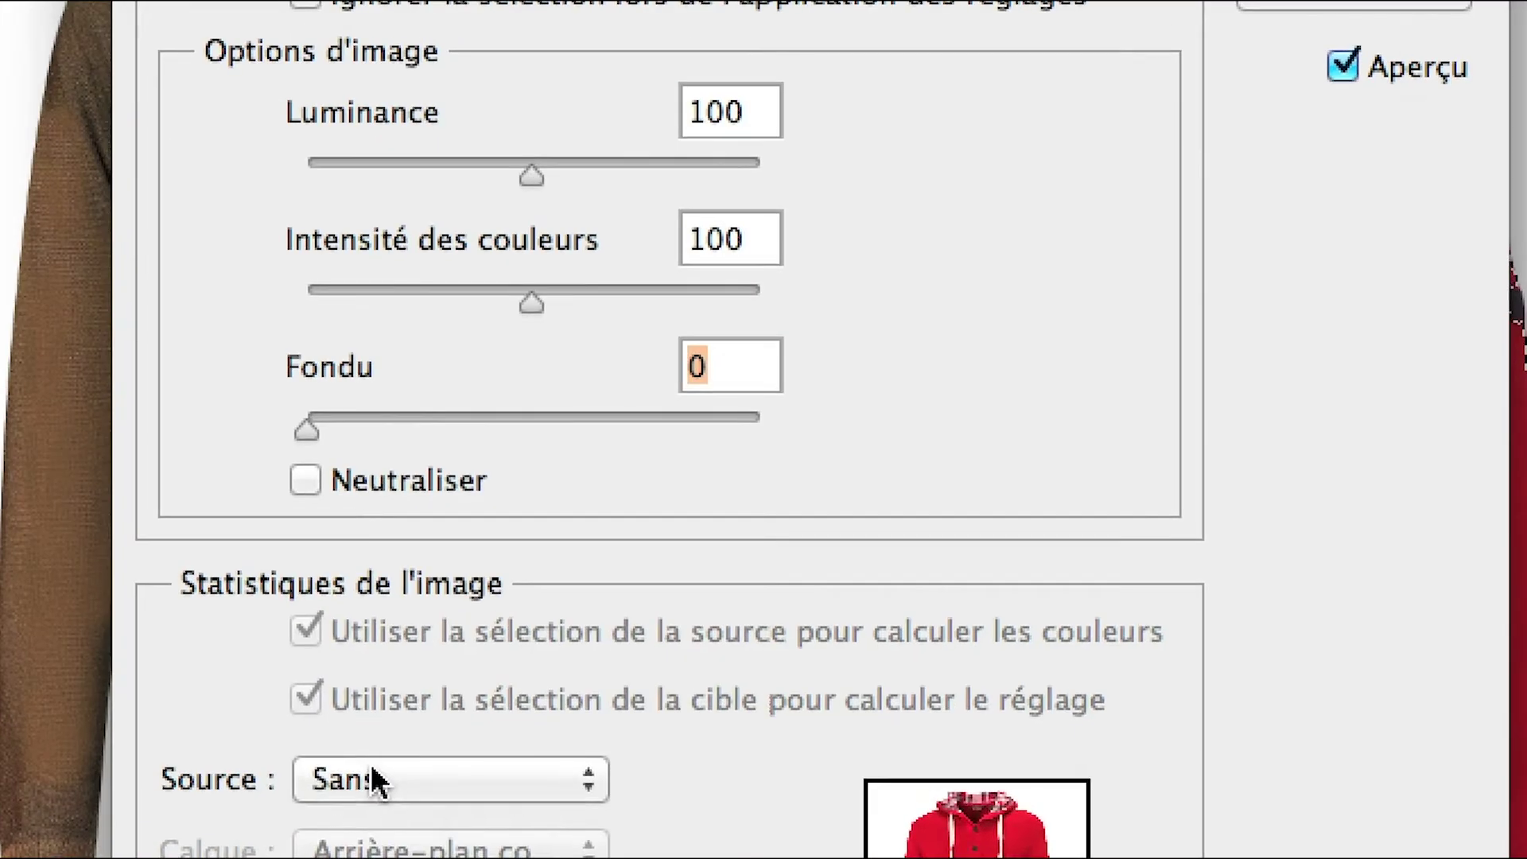
{"action": "left_click", "coordinate": [377, 771]}
{"action": "left_click", "coordinate": [390, 851]}
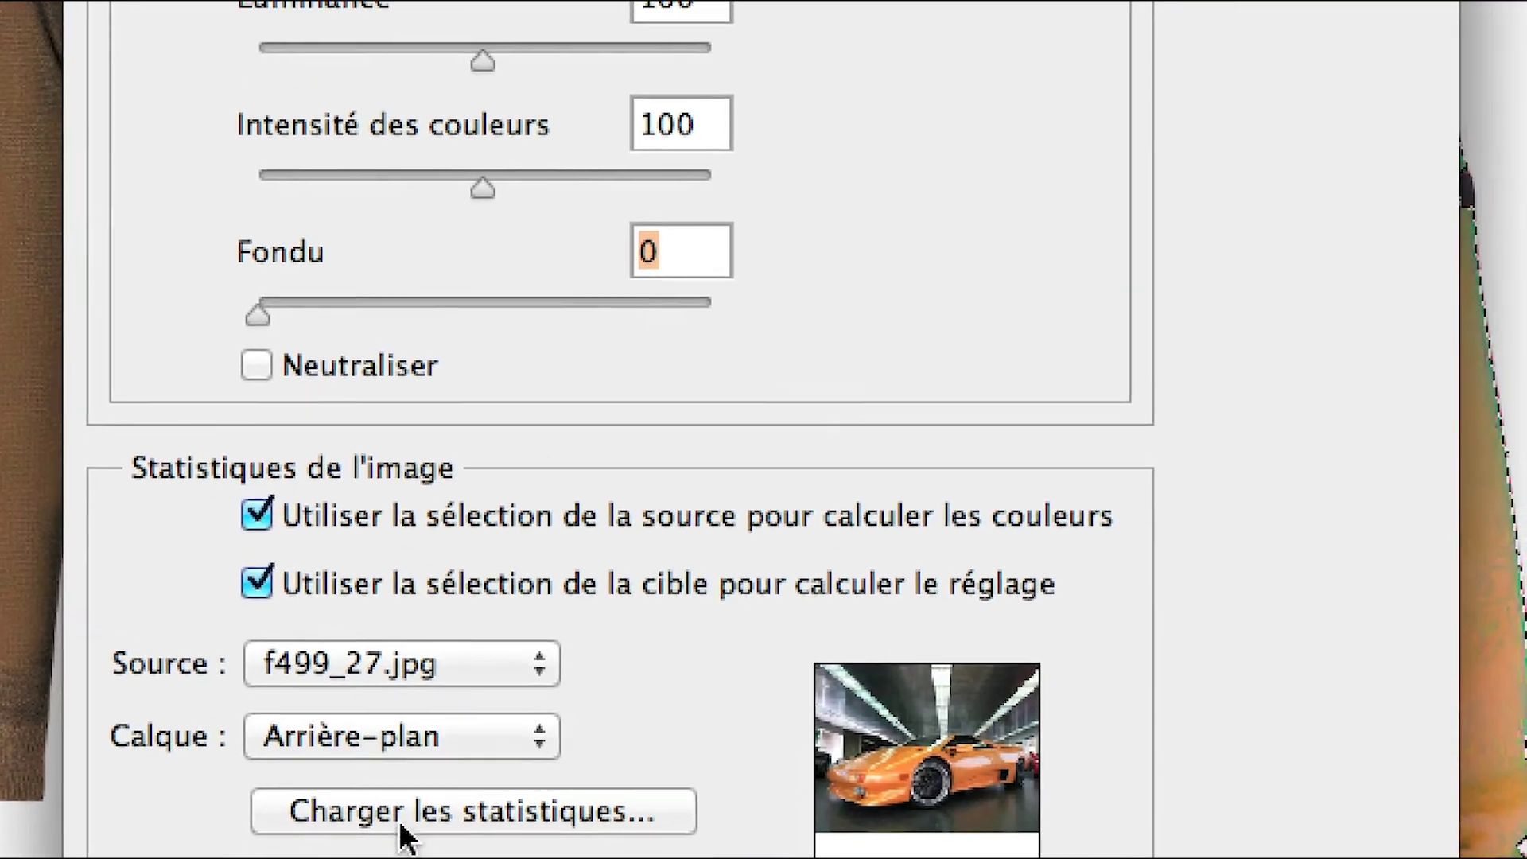
{"action": "key", "text": "alt"}
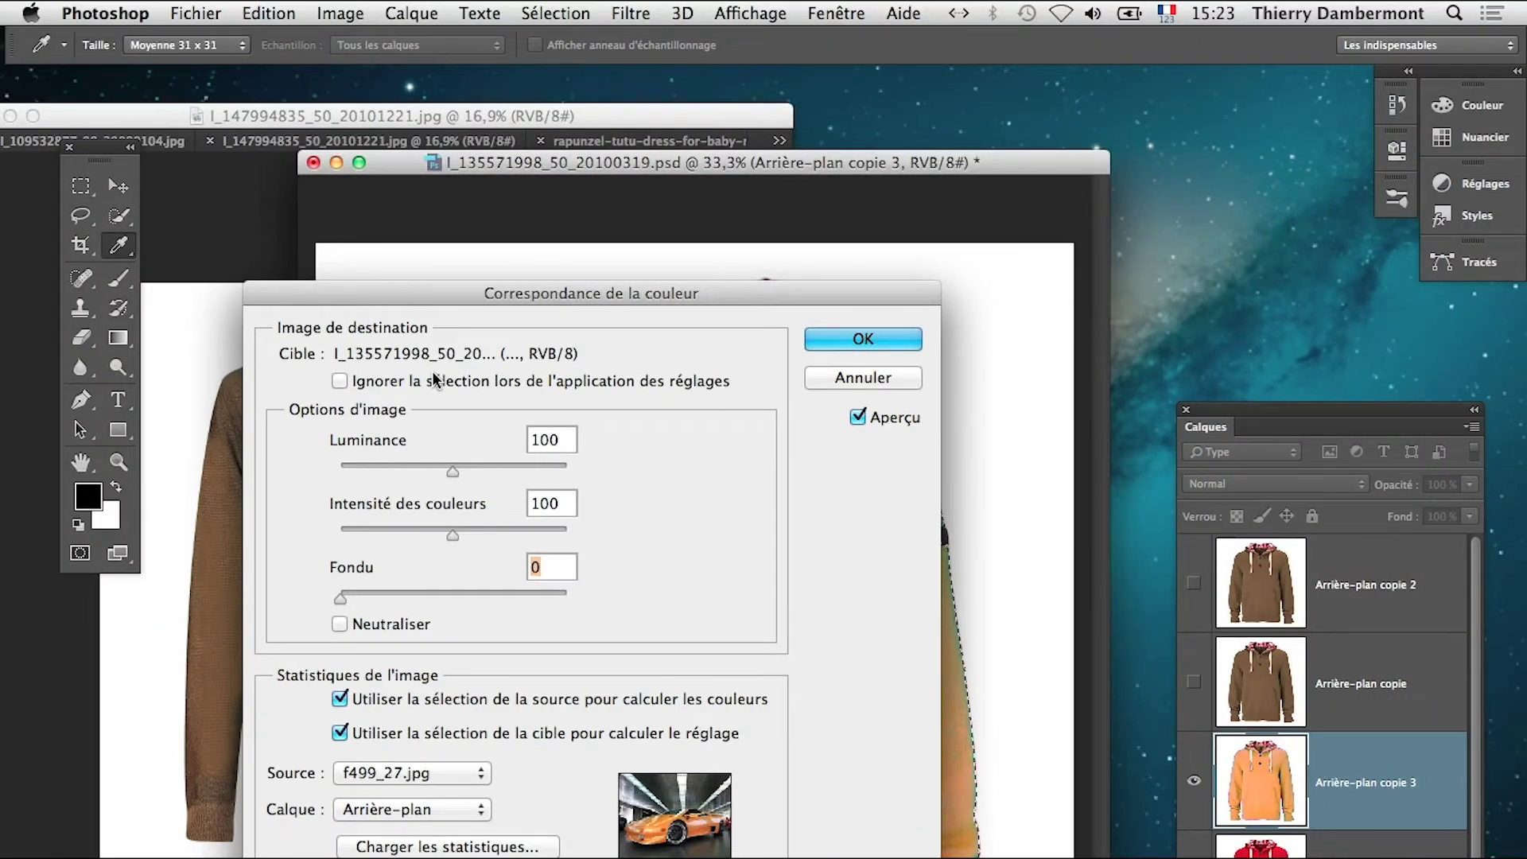
Move the colour match dialog clear of the hoodie, turn off the preview for comparison, and cancel the colour match
{"action": "left_click_drag", "start_coordinate": [437, 181], "coordinate": [1351, 0]}
{"action": "key", "text": "super+h"}
{"action": "key", "text": "super+h"}
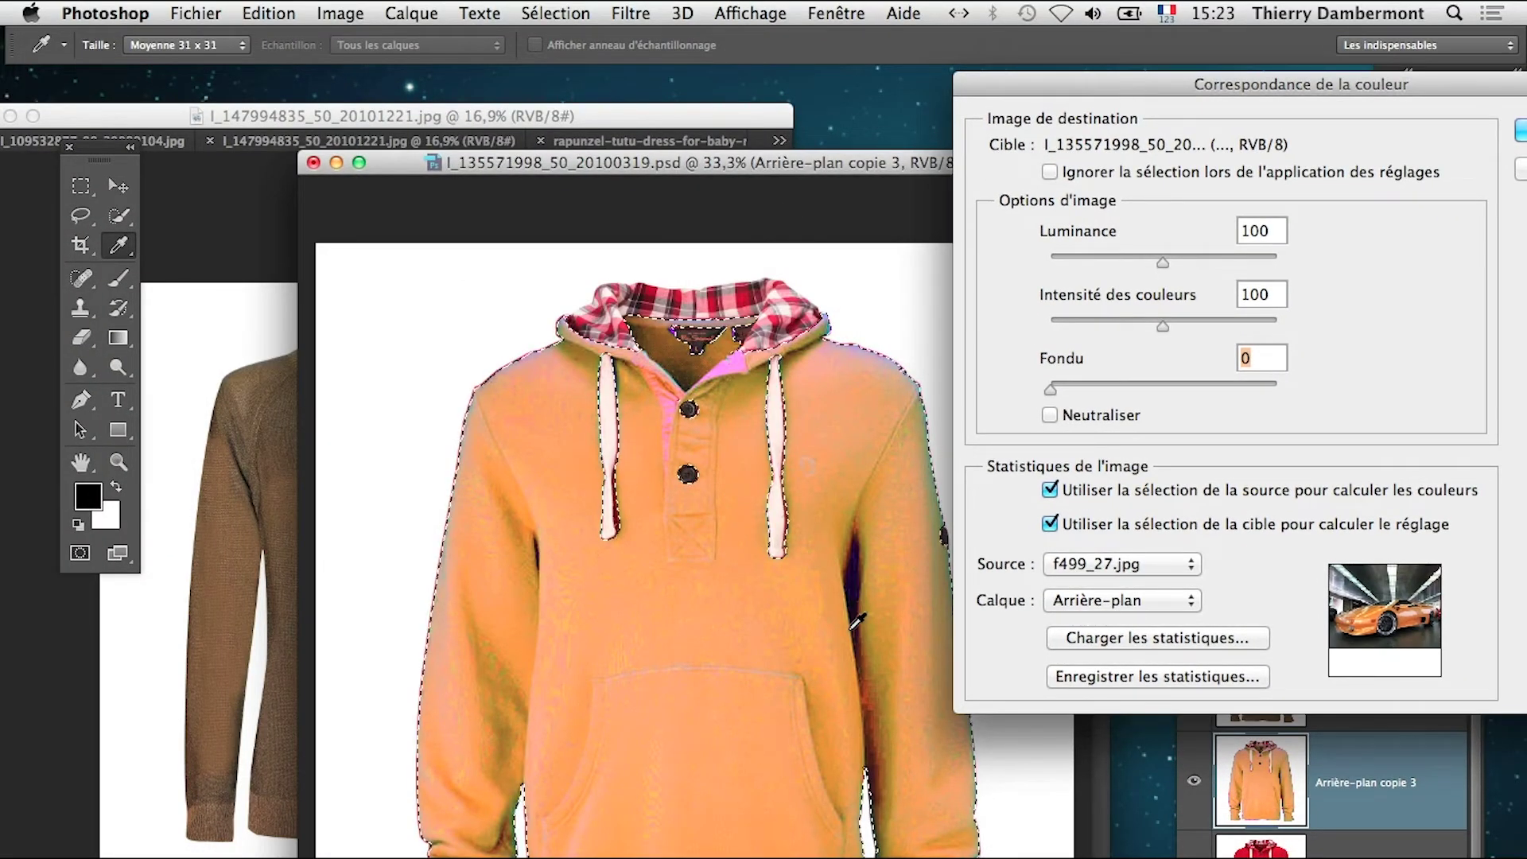
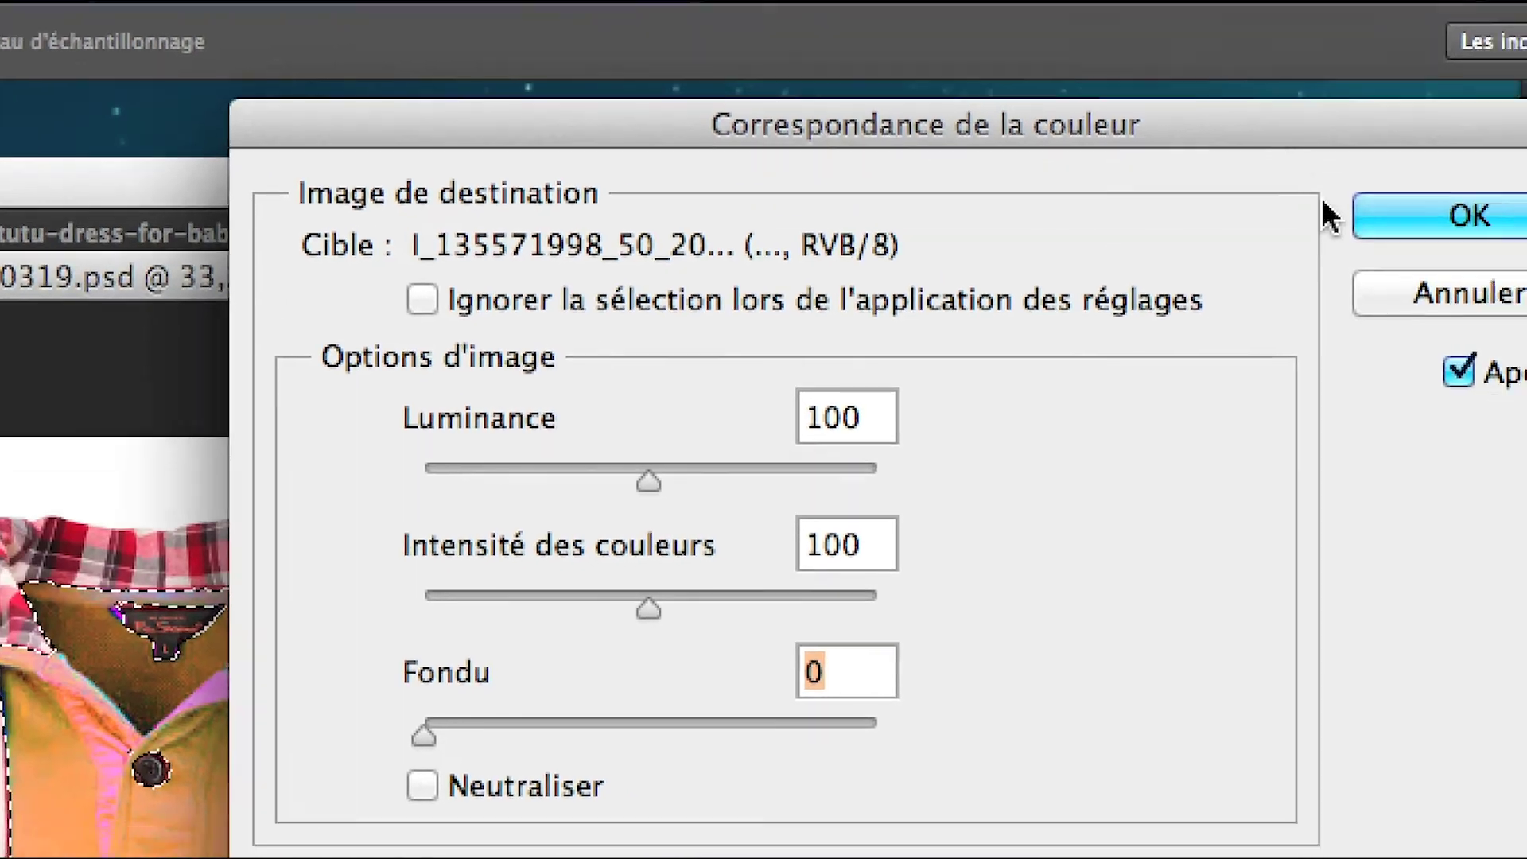
{"action": "left_click", "coordinate": [1457, 373]}
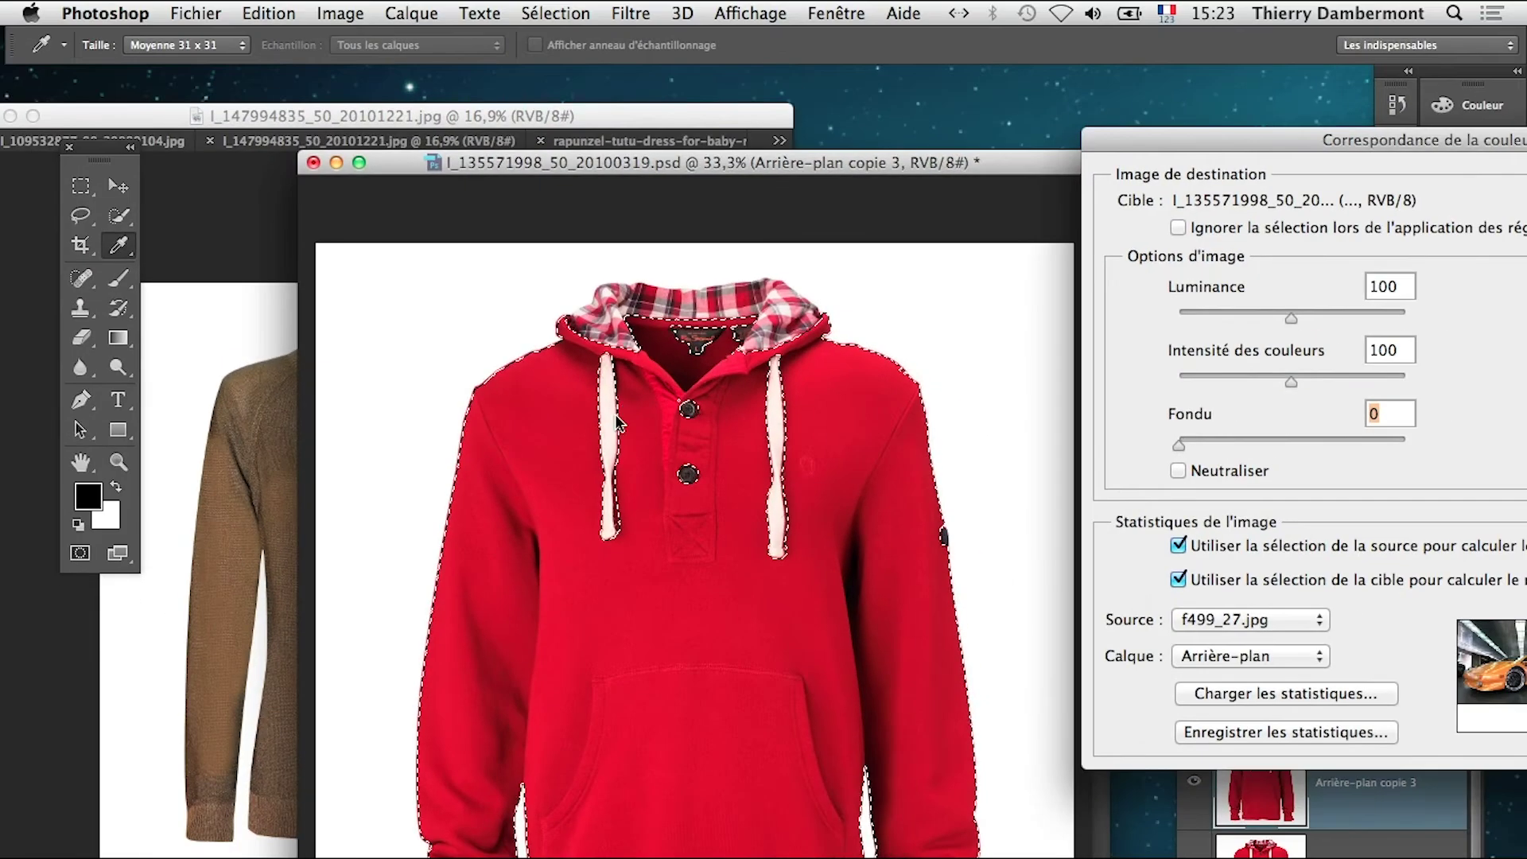
{"action": "left_click_drag", "start_coordinate": [1408, 140], "coordinate": [981, 141]}
{"action": "left_click", "coordinate": [1271, 176]}
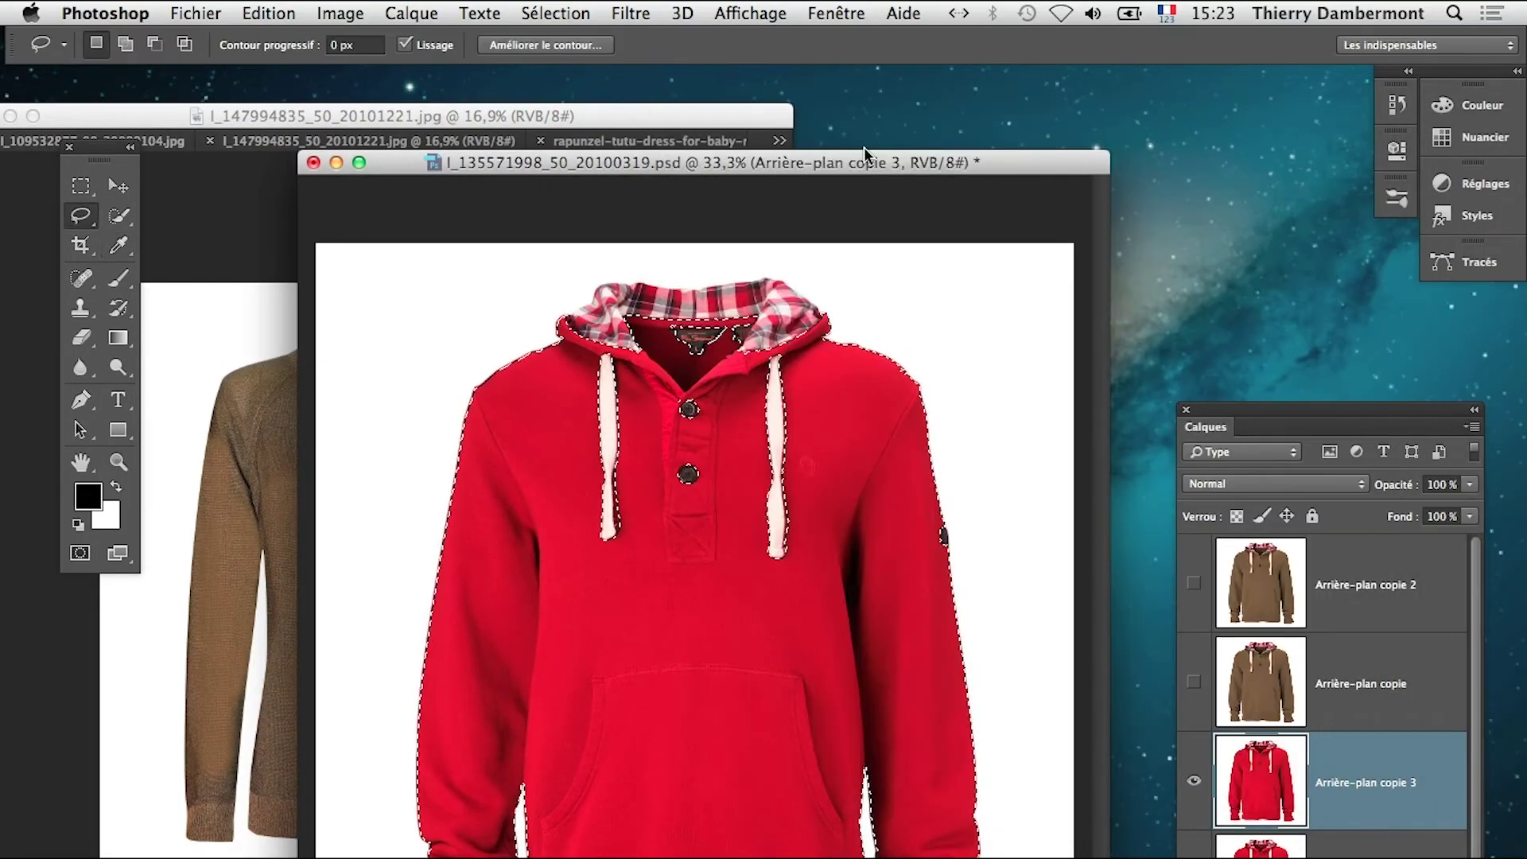
Enlarge the f499_27.jpg car photo to full screen and add a lasso area over the front nose and bumper to the selection
{"action": "left_click_drag", "start_coordinate": [864, 162], "coordinate": [411, 738]}
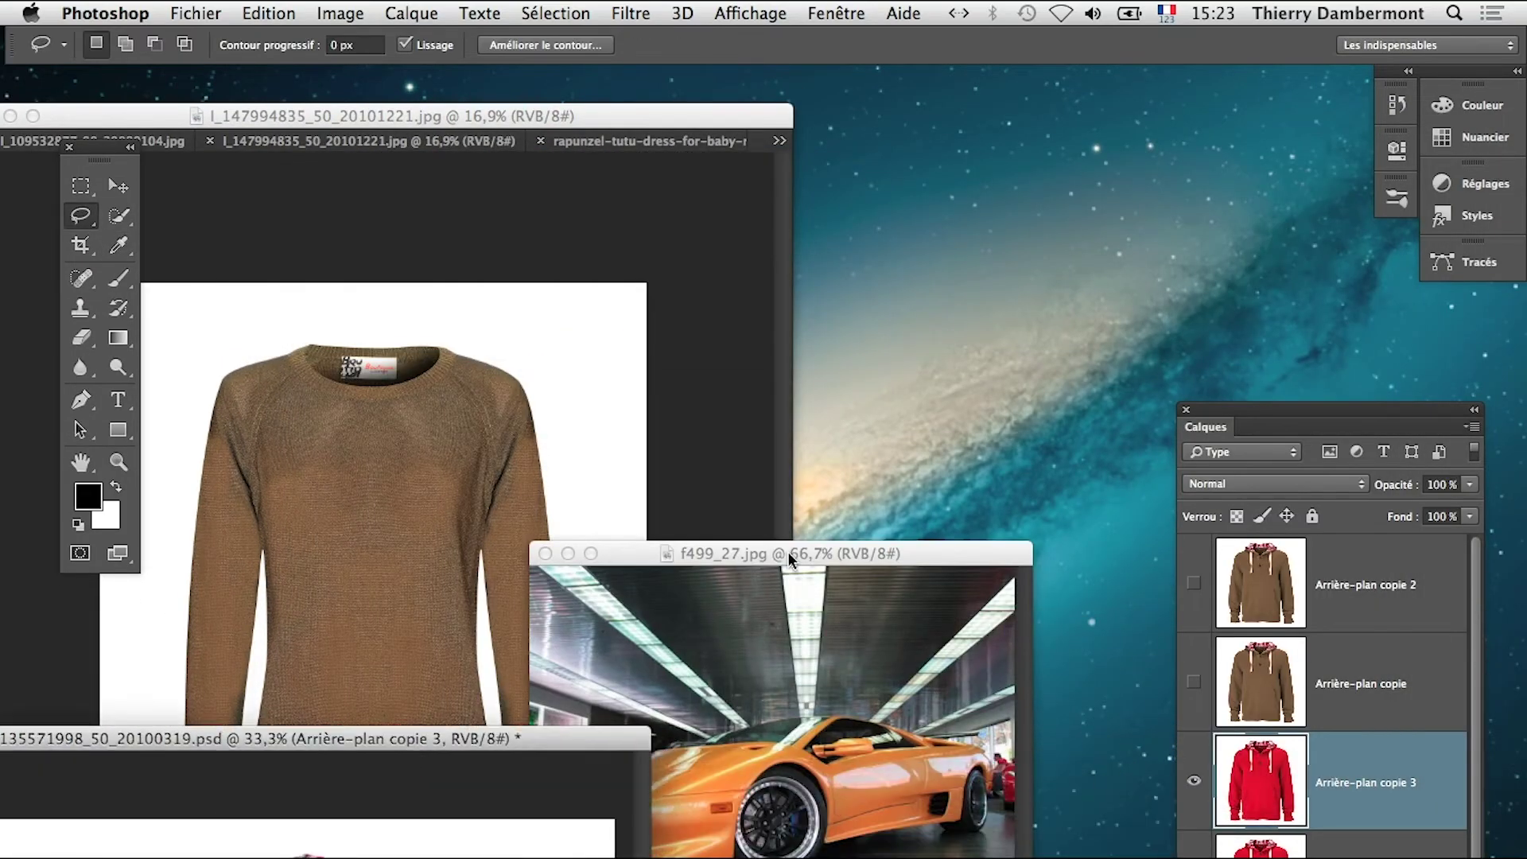
{"action": "left_click_drag", "start_coordinate": [790, 556], "coordinate": [806, 215]}
{"action": "scroll", "coordinate": [752, 402], "scroll_direction": "up", "scroll_amount": 3}
{"action": "key", "text": "f"}
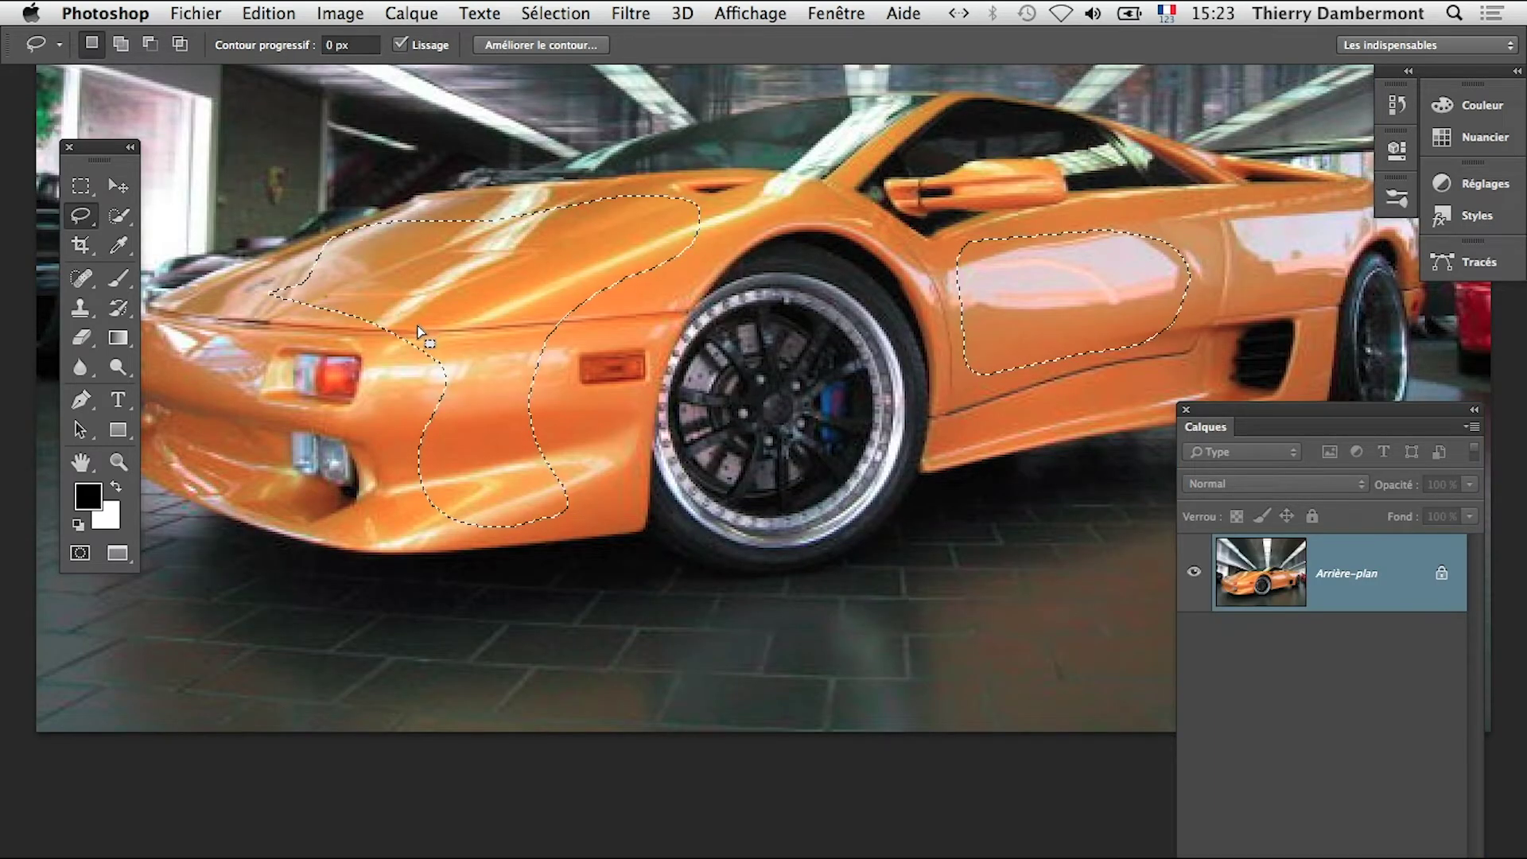
{"action": "key", "text": "shift"}
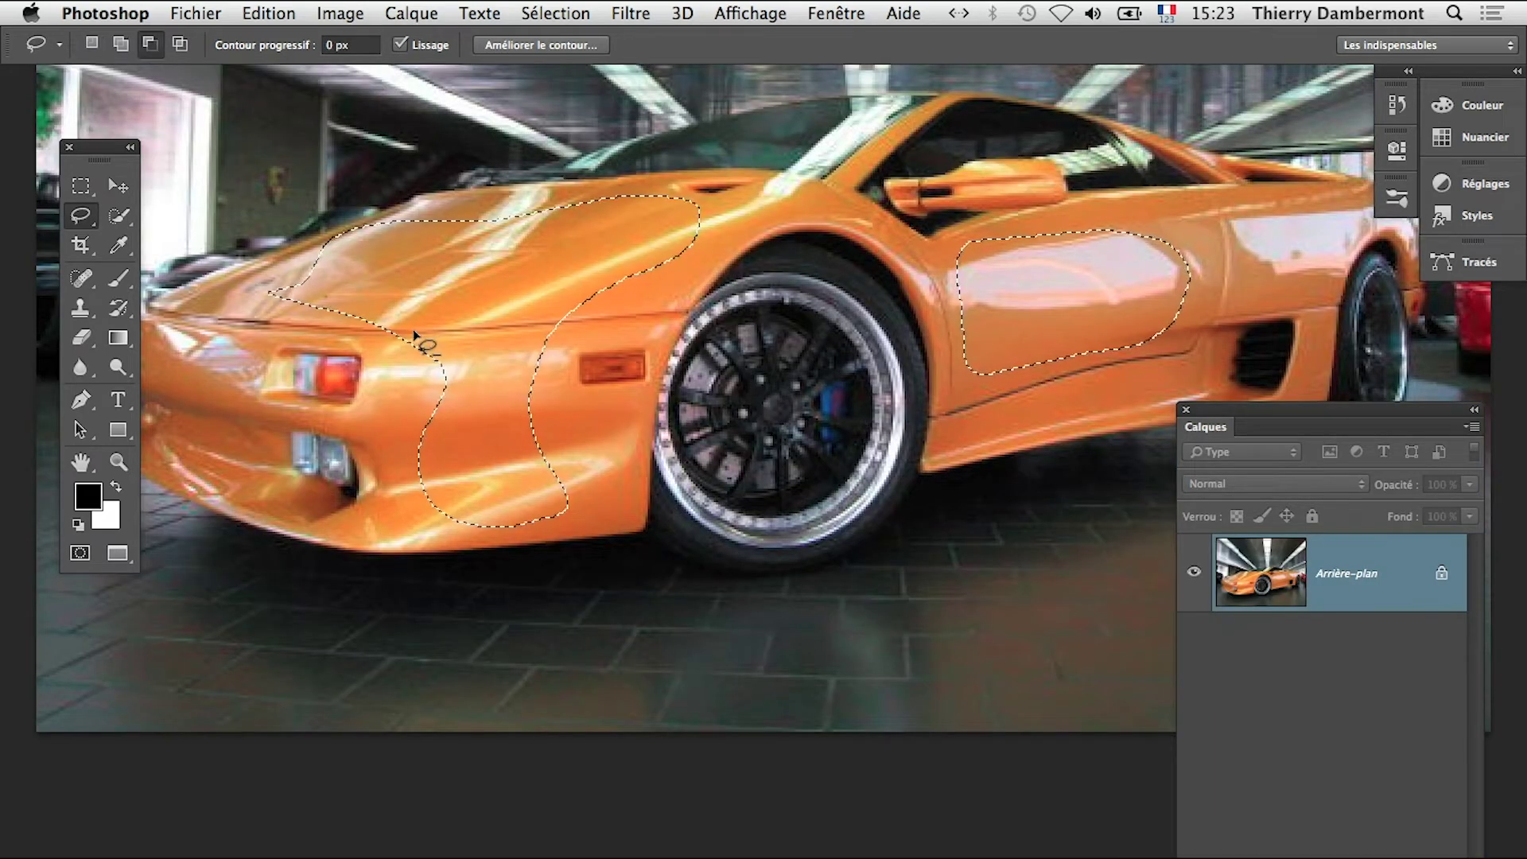
{"action": "key", "text": "space"}
{"action": "left_click_drag", "start_coordinate": [403, 414], "coordinate": [534, 430]}
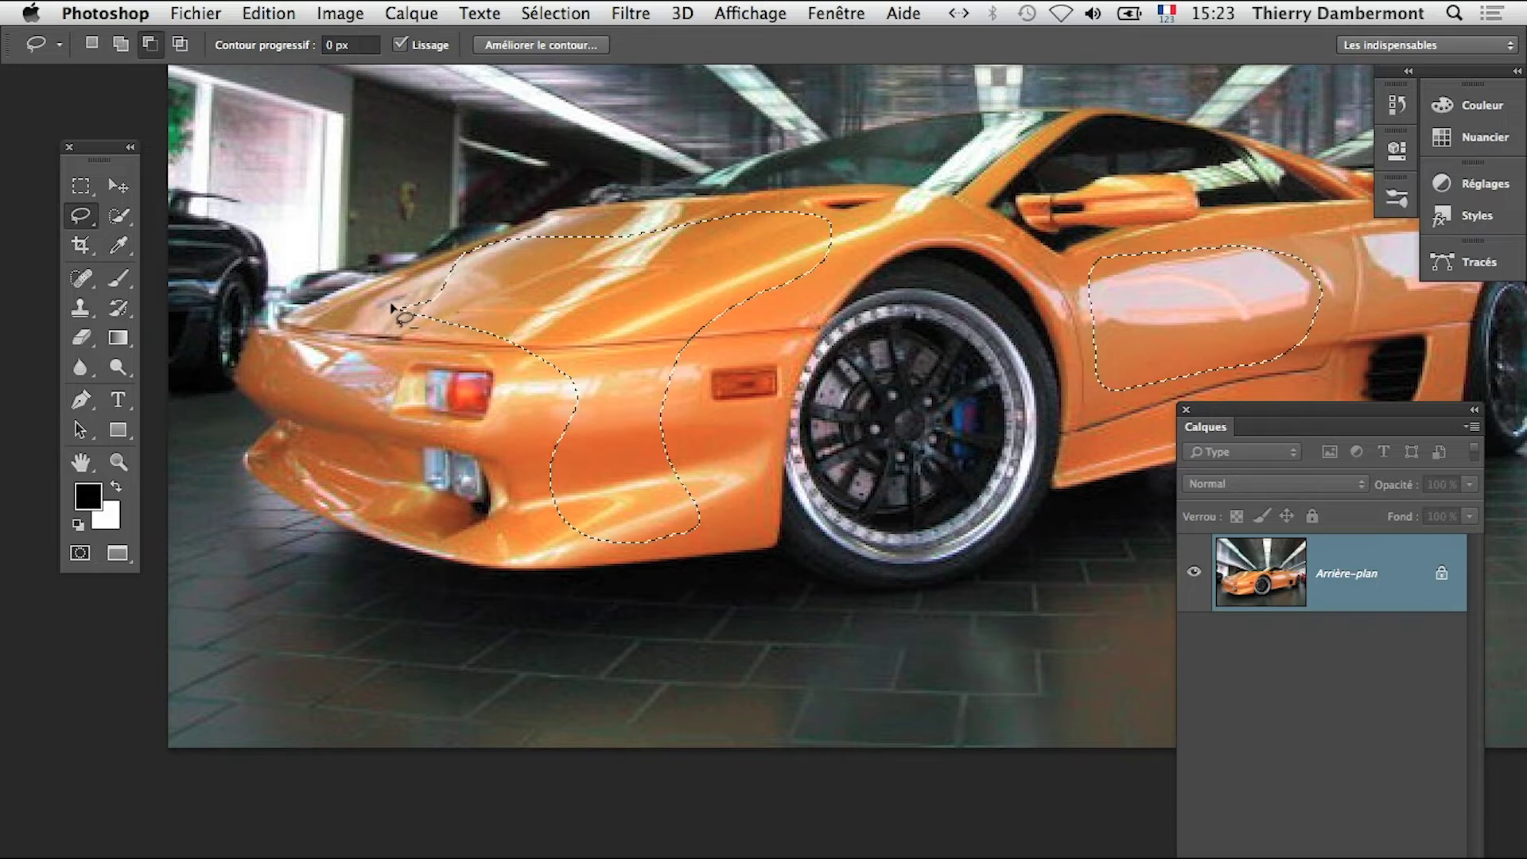
{"action": "key", "text": "shift"}
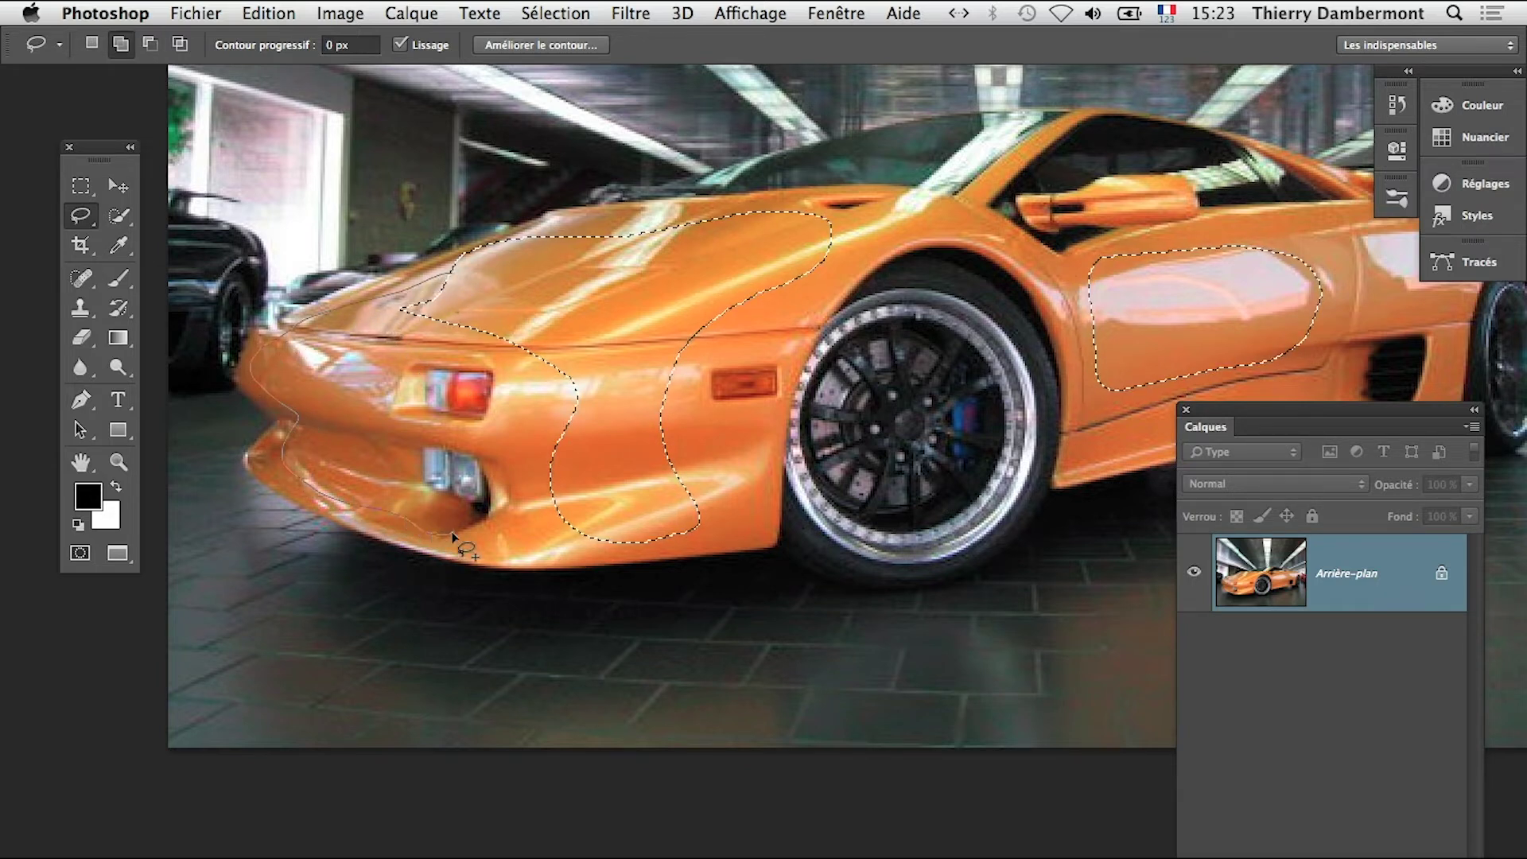
{"action": "left_click_drag", "start_coordinate": [371, 389], "coordinate": [401, 306]}
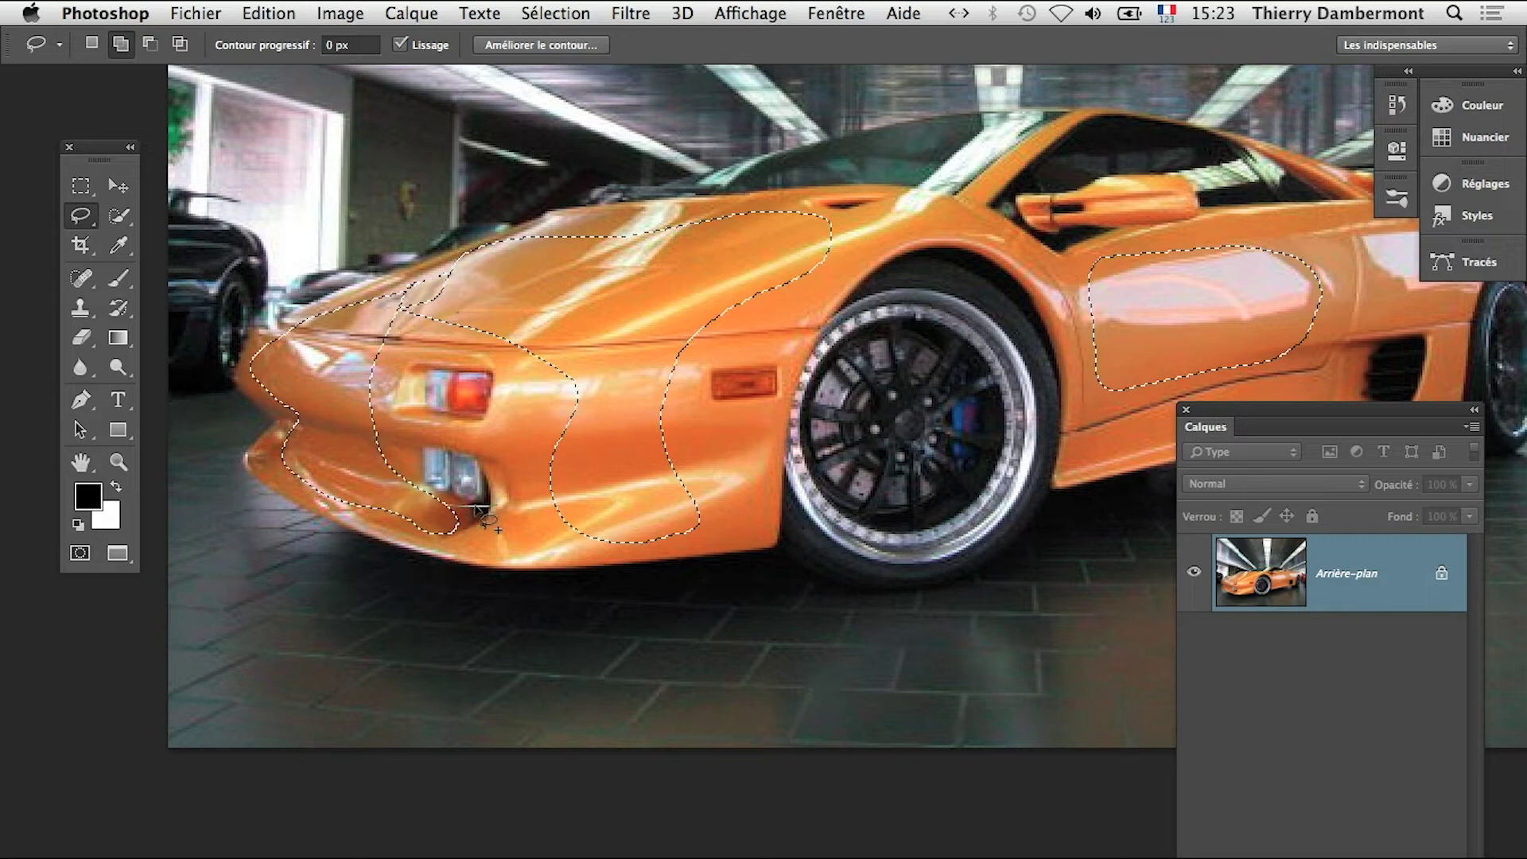
{"action": "left_click_drag", "start_coordinate": [474, 555], "coordinate": [477, 551]}
Add a lasso area over the orange side panel between the door and rear wheel to the selection
{"action": "key", "text": "space"}
{"action": "mouse_move", "coordinate": [716, 557]}
{"action": "left_mouse_down"}
{"action": "mouse_move", "coordinate": [514, 573]}
{"action": "mouse_move", "coordinate": [303, 549]}
{"action": "left_mouse_up"}
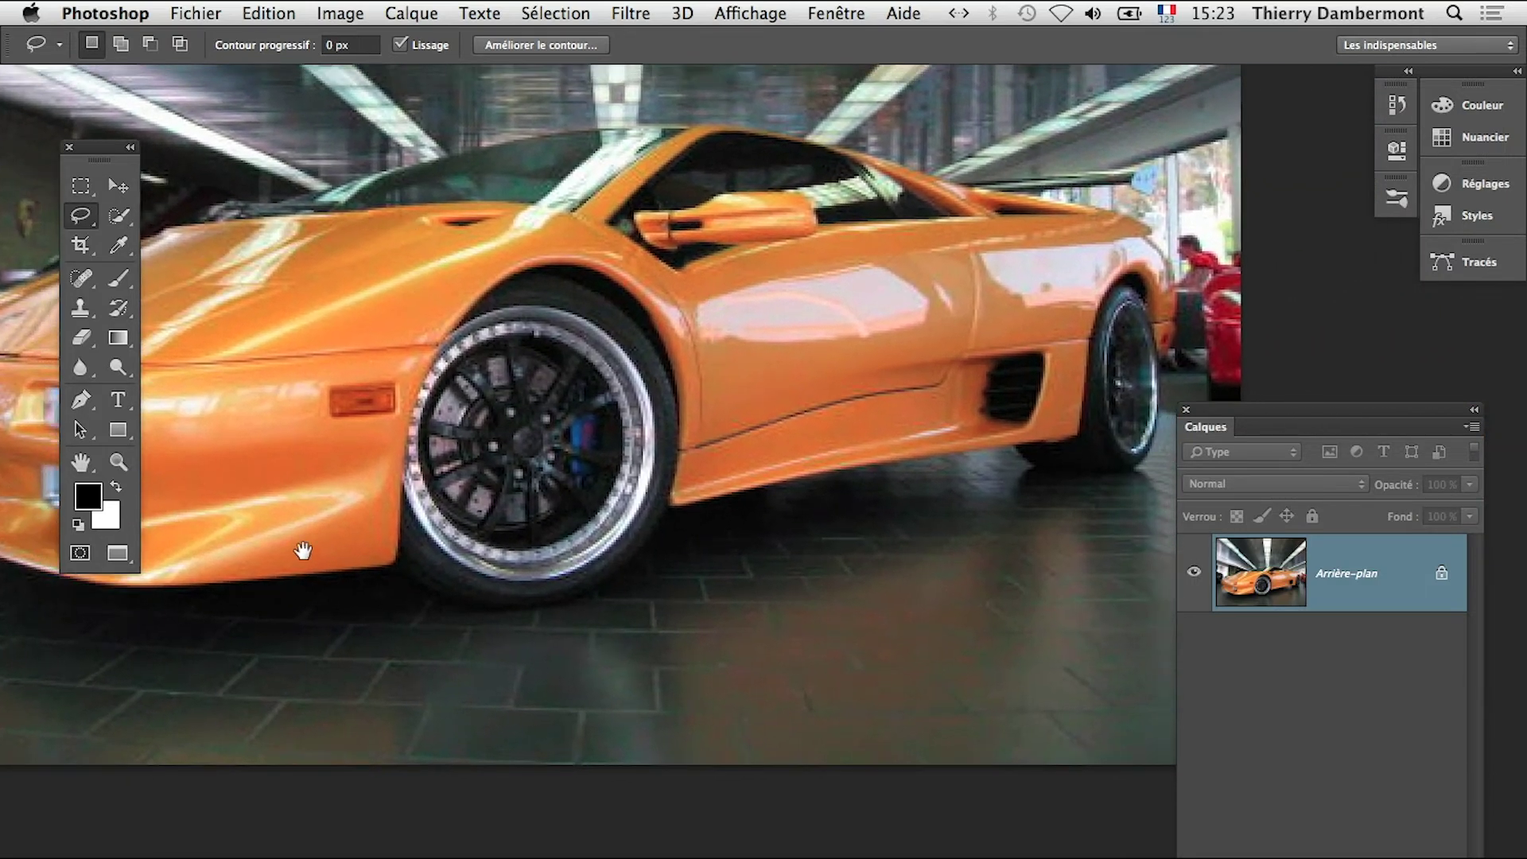
{"action": "left_click_drag", "start_coordinate": [902, 328], "coordinate": [864, 370]}
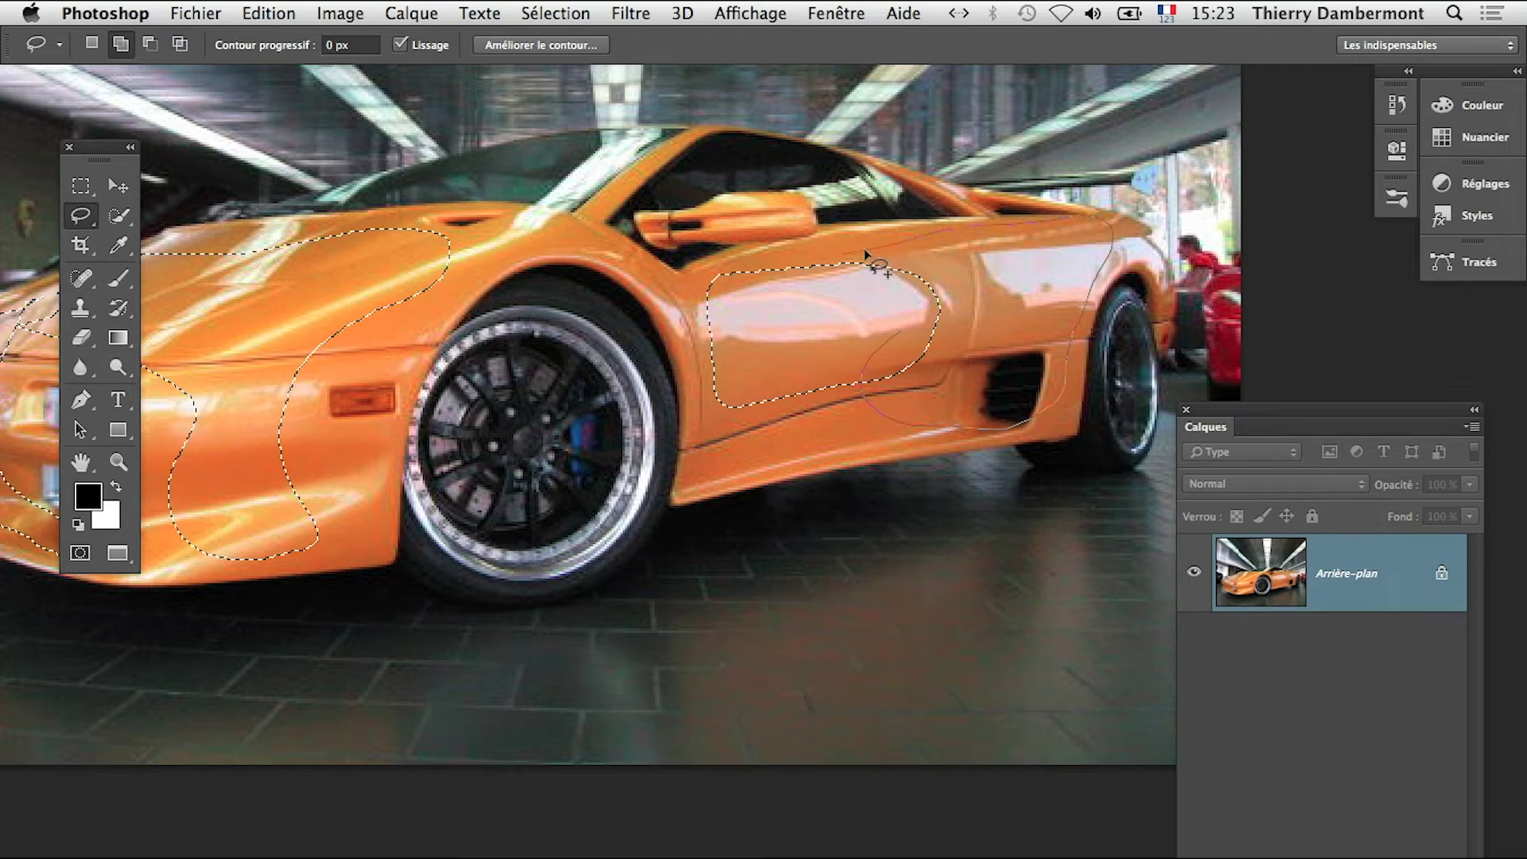
{"action": "left_click_drag", "start_coordinate": [865, 253], "coordinate": [815, 264]}
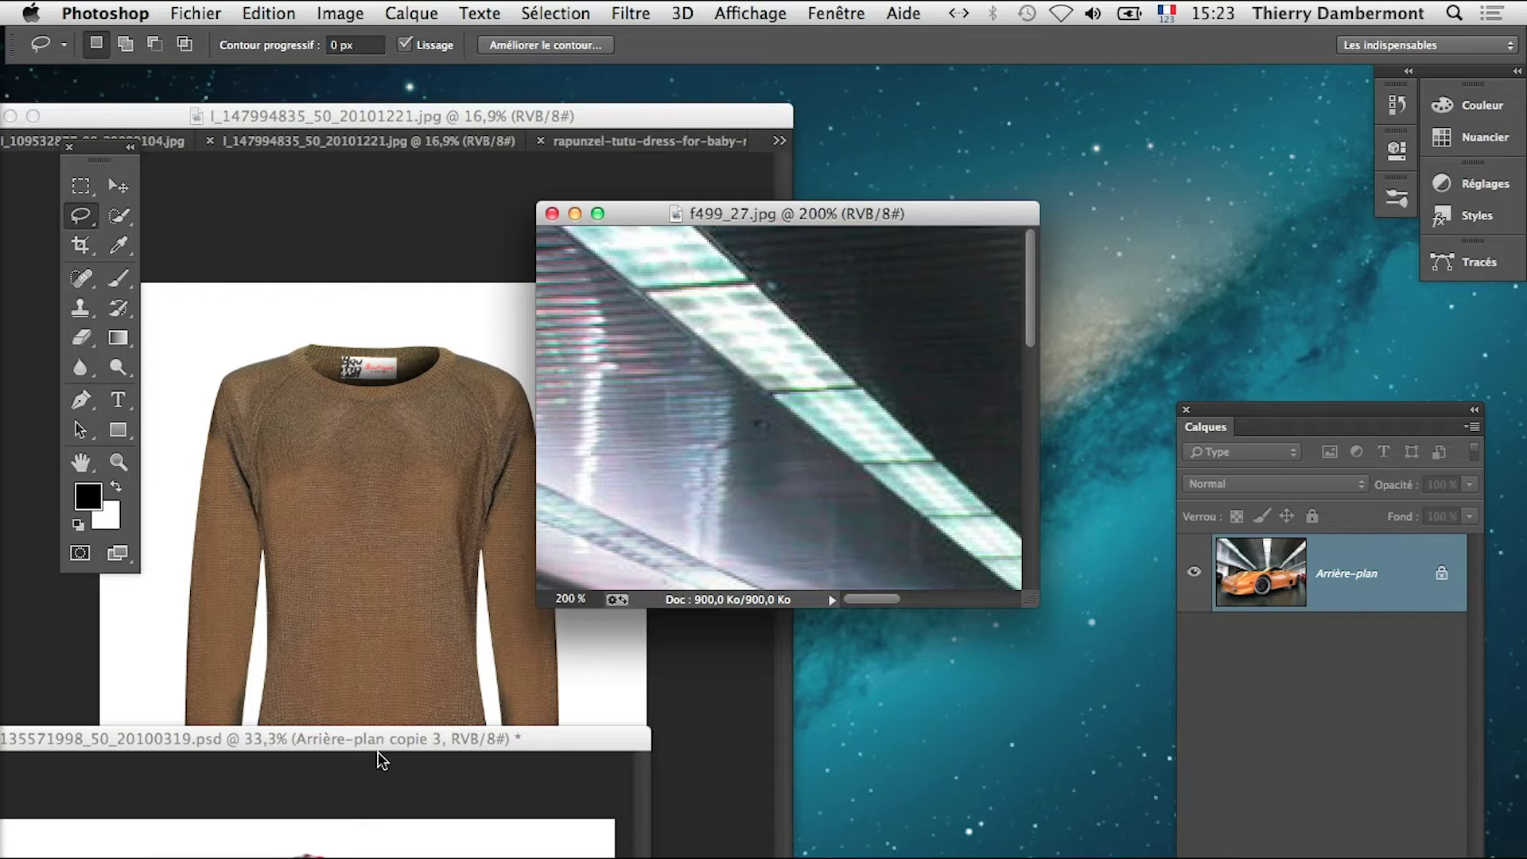
Return to the hoodie document and open Correspondance de la couleur with f499_27.jpg as the source
{"action": "double_click", "coordinate": [382, 740]}
{"action": "left_click", "coordinate": [338, 13]}
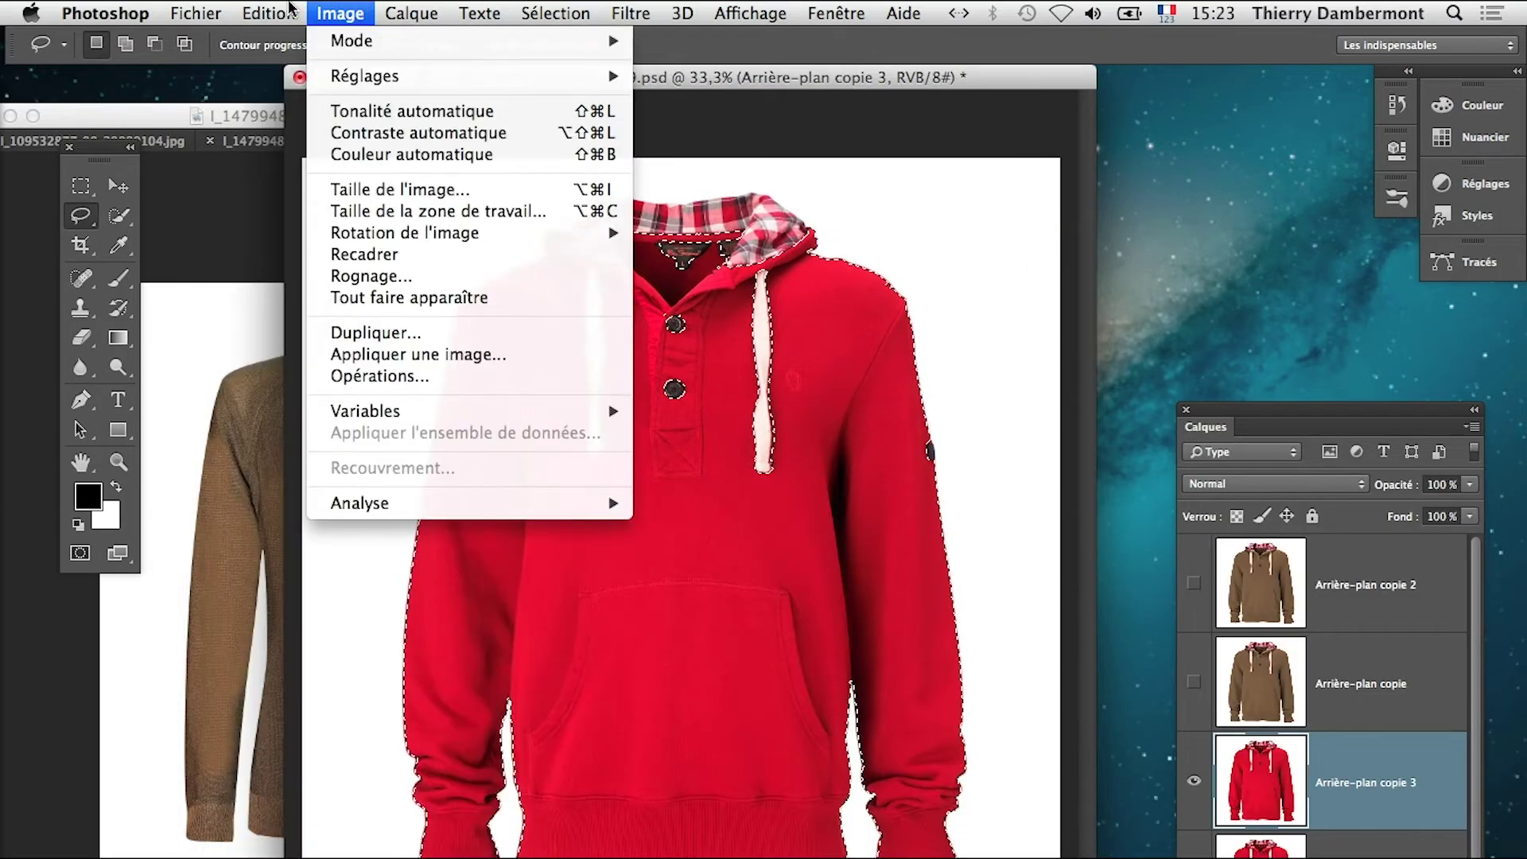
{"action": "mouse_move", "coordinate": [445, 75]}
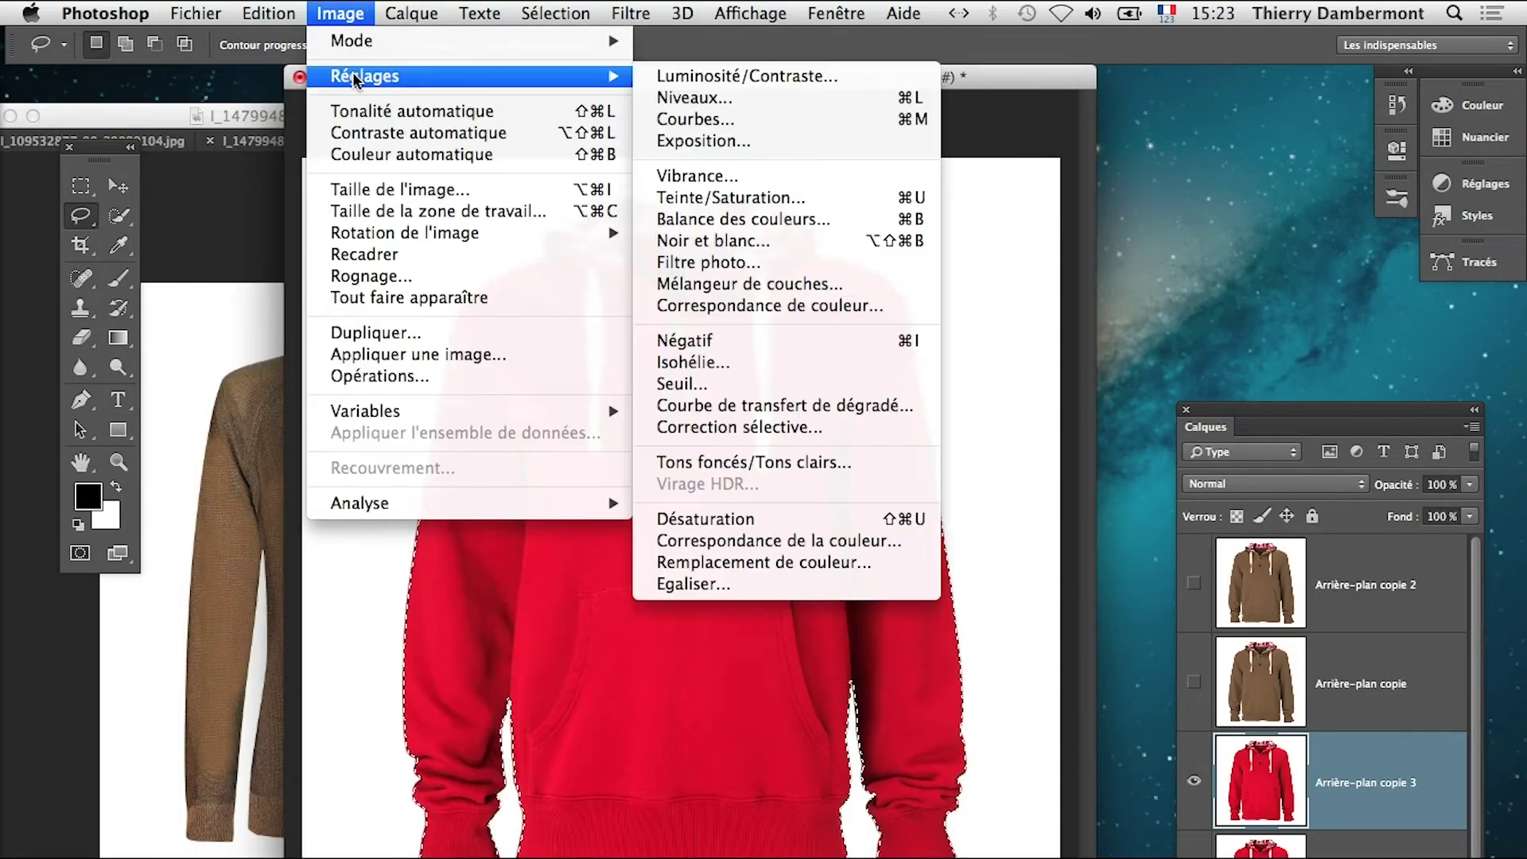
{"action": "left_click", "coordinate": [758, 543]}
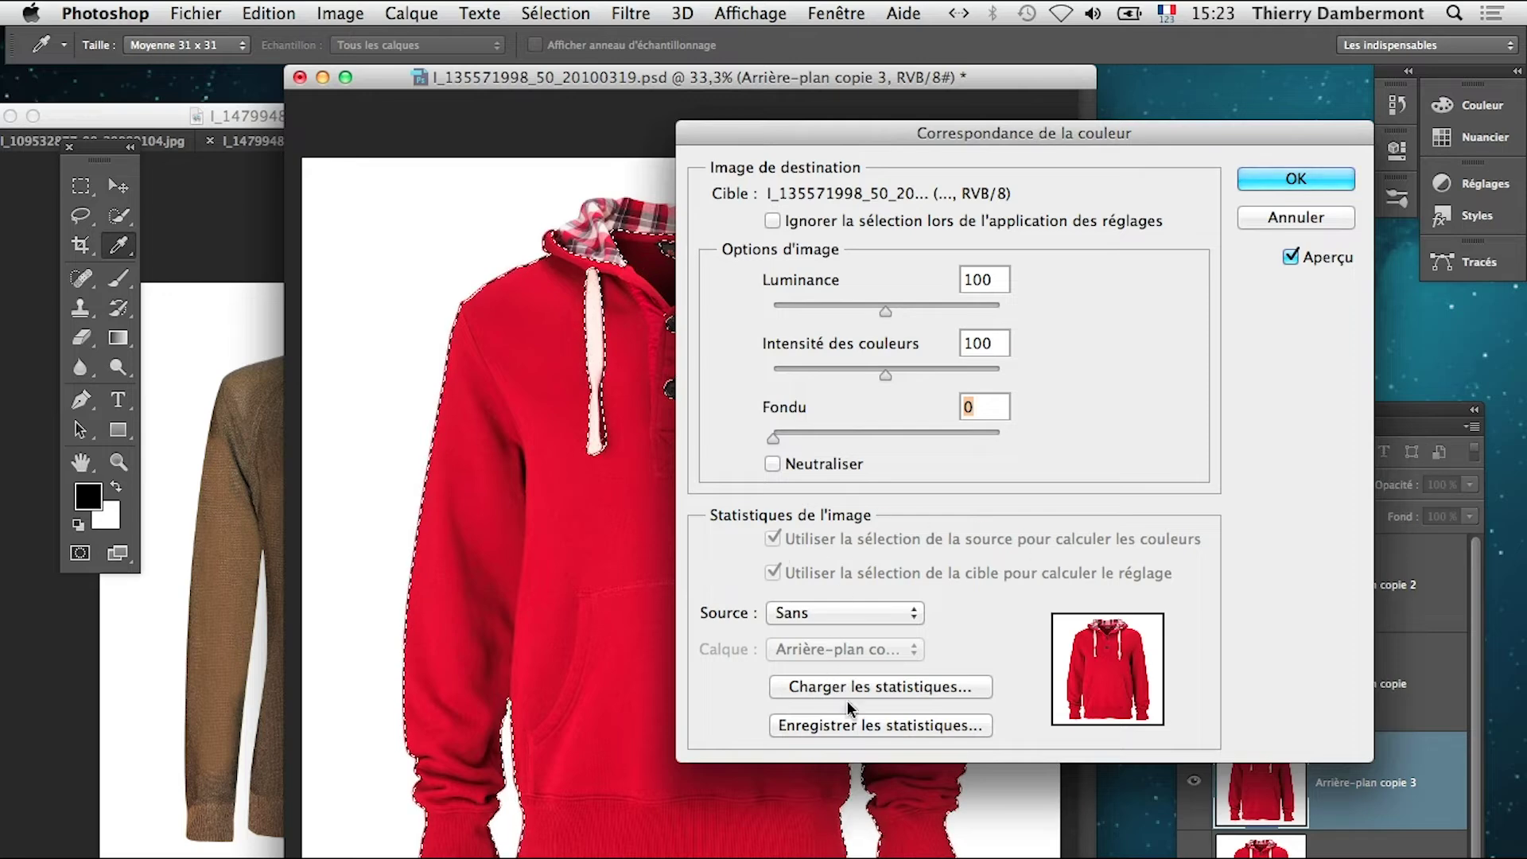
{"action": "left_click", "coordinate": [863, 614]}
{"action": "left_click", "coordinate": [841, 784]}
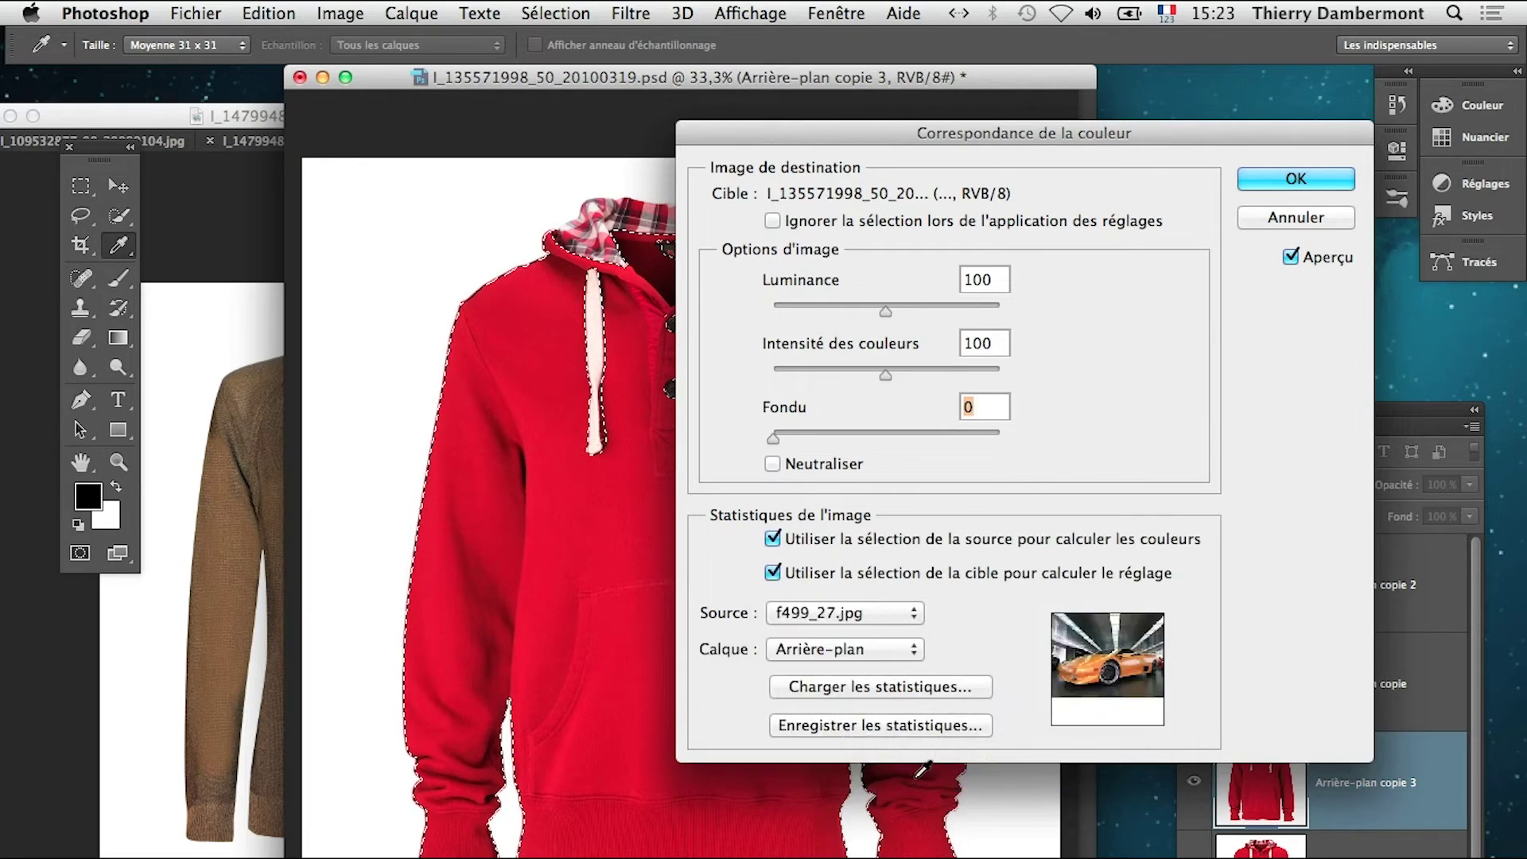
Try a colour intensity of 84 and a luminance of 158 on the hoodie, and cancel the colour match
{"action": "left_click_drag", "start_coordinate": [847, 132], "coordinate": [1108, 127]}
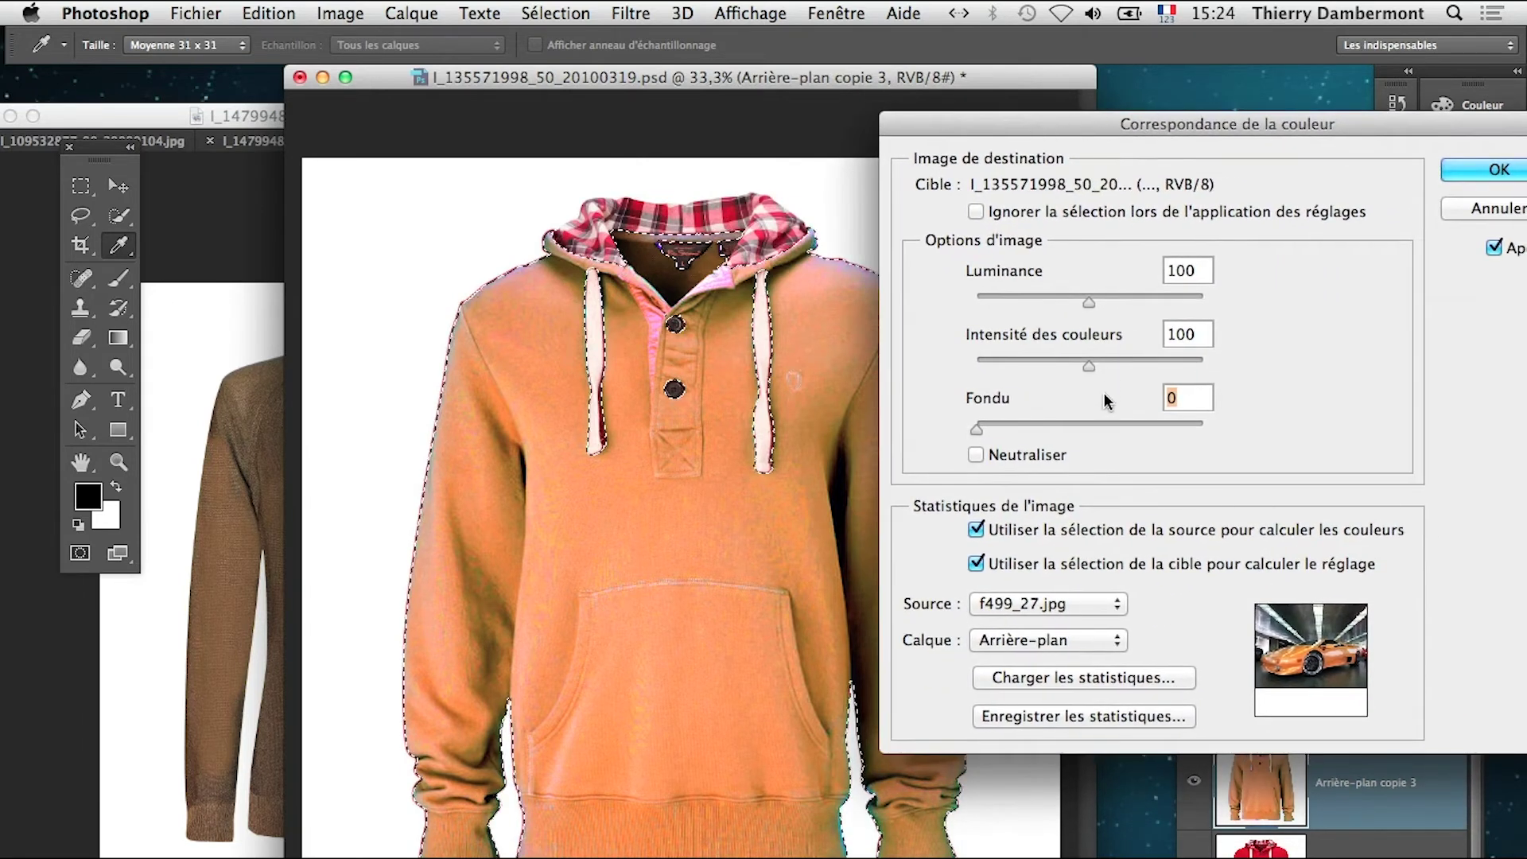
{"action": "left_click_drag", "start_coordinate": [947, 125], "coordinate": [1098, 122]}
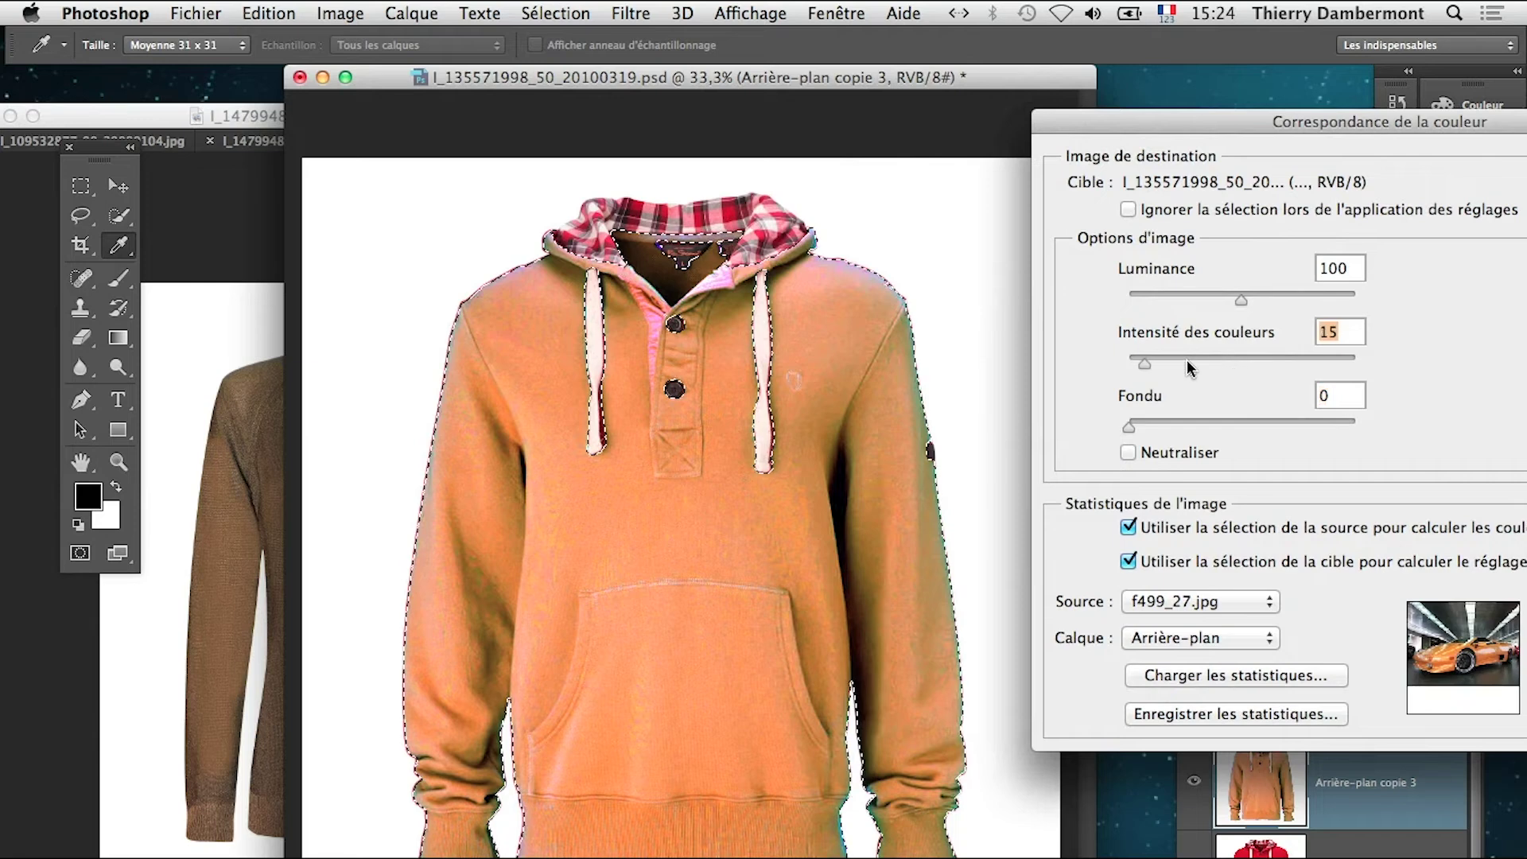
{"action": "left_click_drag", "start_coordinate": [1324, 361], "coordinate": [1225, 361]}
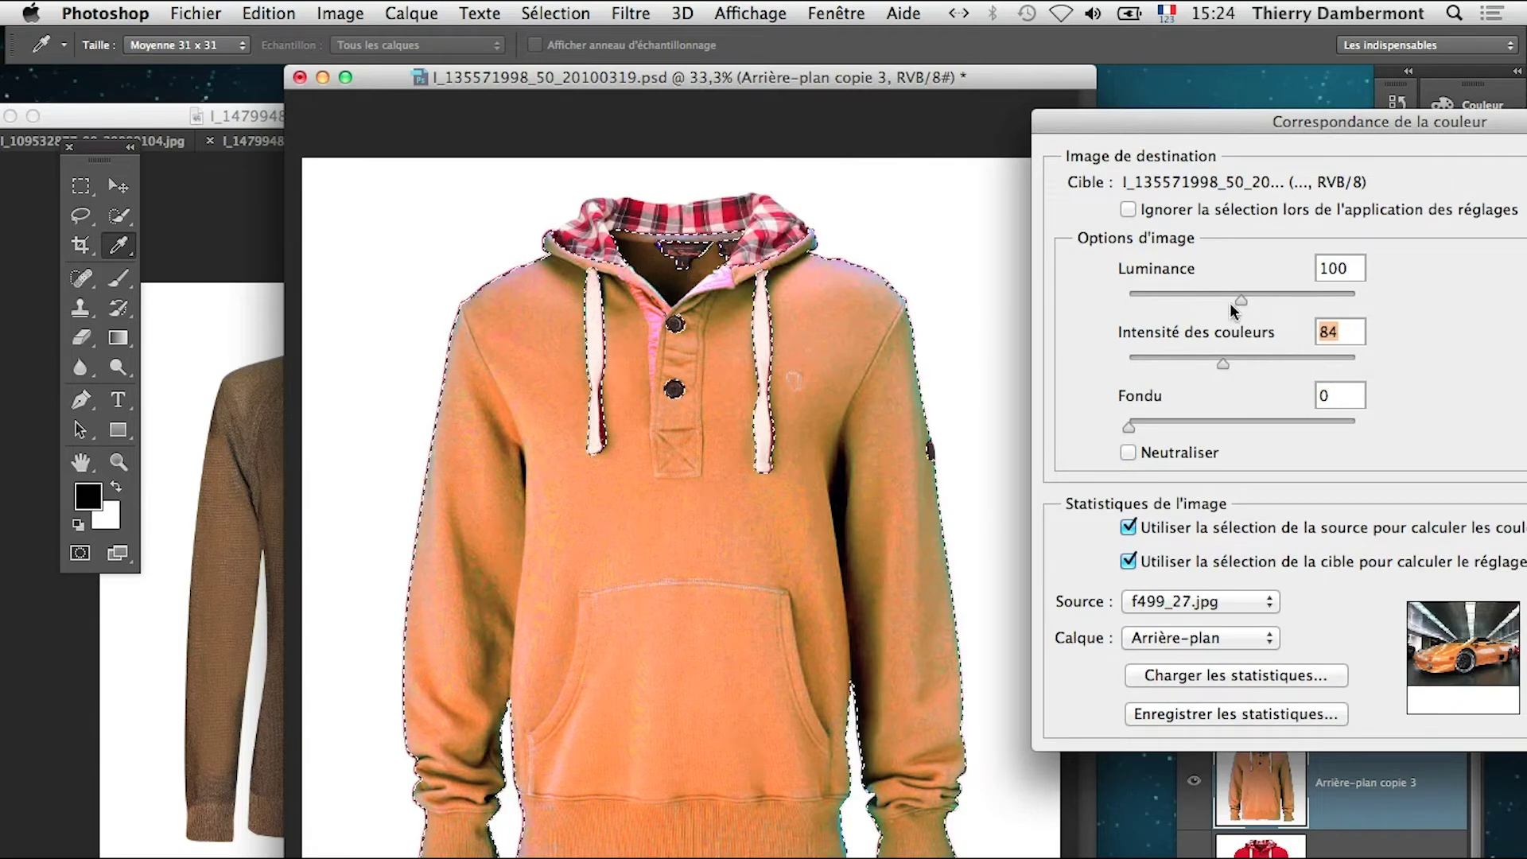
{"action": "left_click_drag", "start_coordinate": [1230, 302], "coordinate": [1316, 306]}
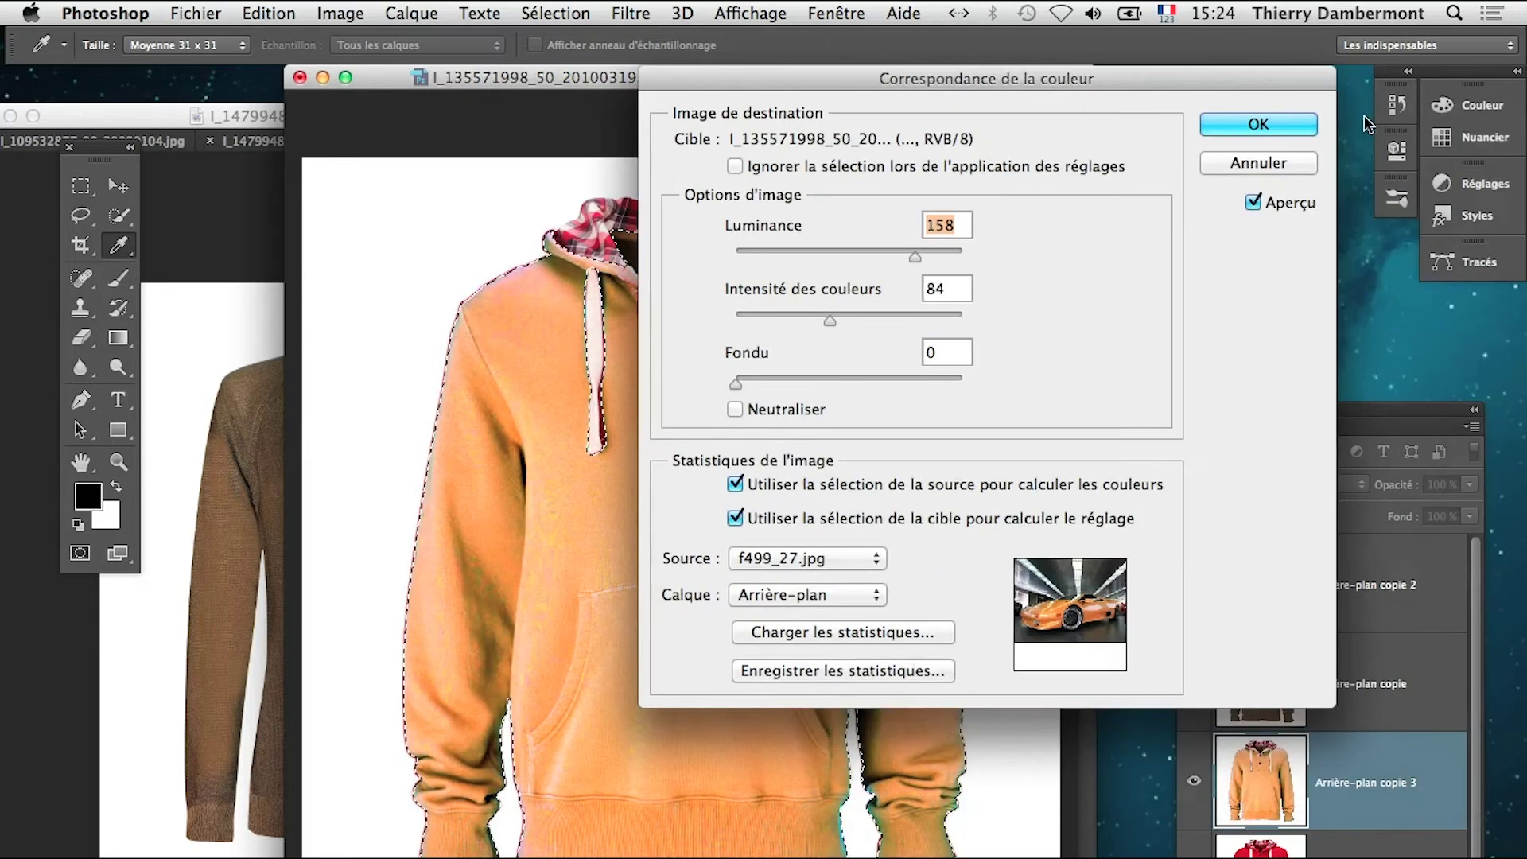
{"action": "left_click", "coordinate": [1280, 163]}
{"action": "key", "text": "l"}
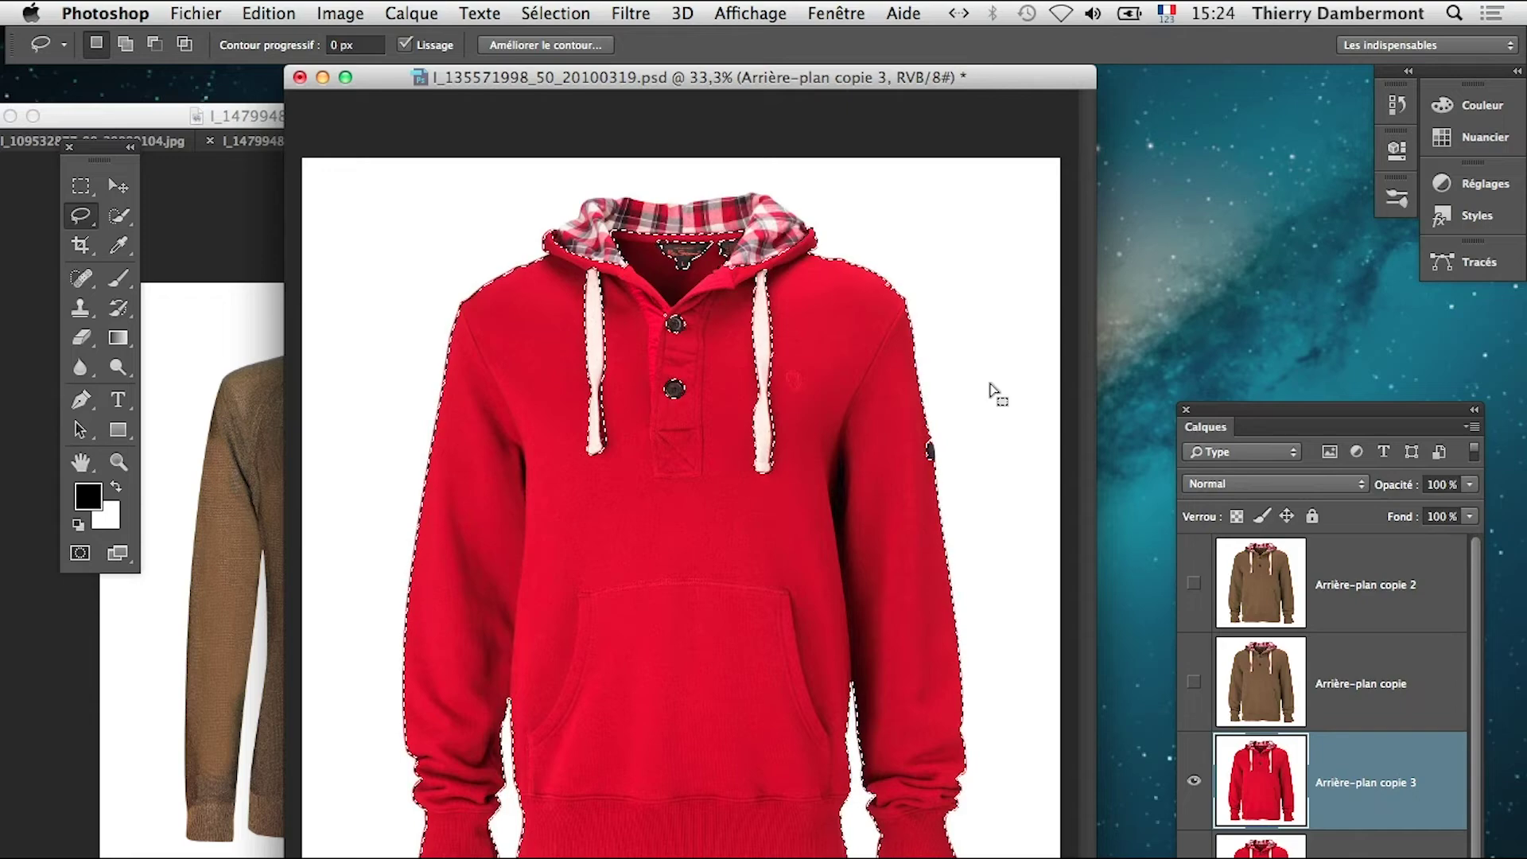
Switch to Firefox and open the full-size photo of the red car's rear window from the vintage car image results
{"action": "key", "text": "super+Tab"}
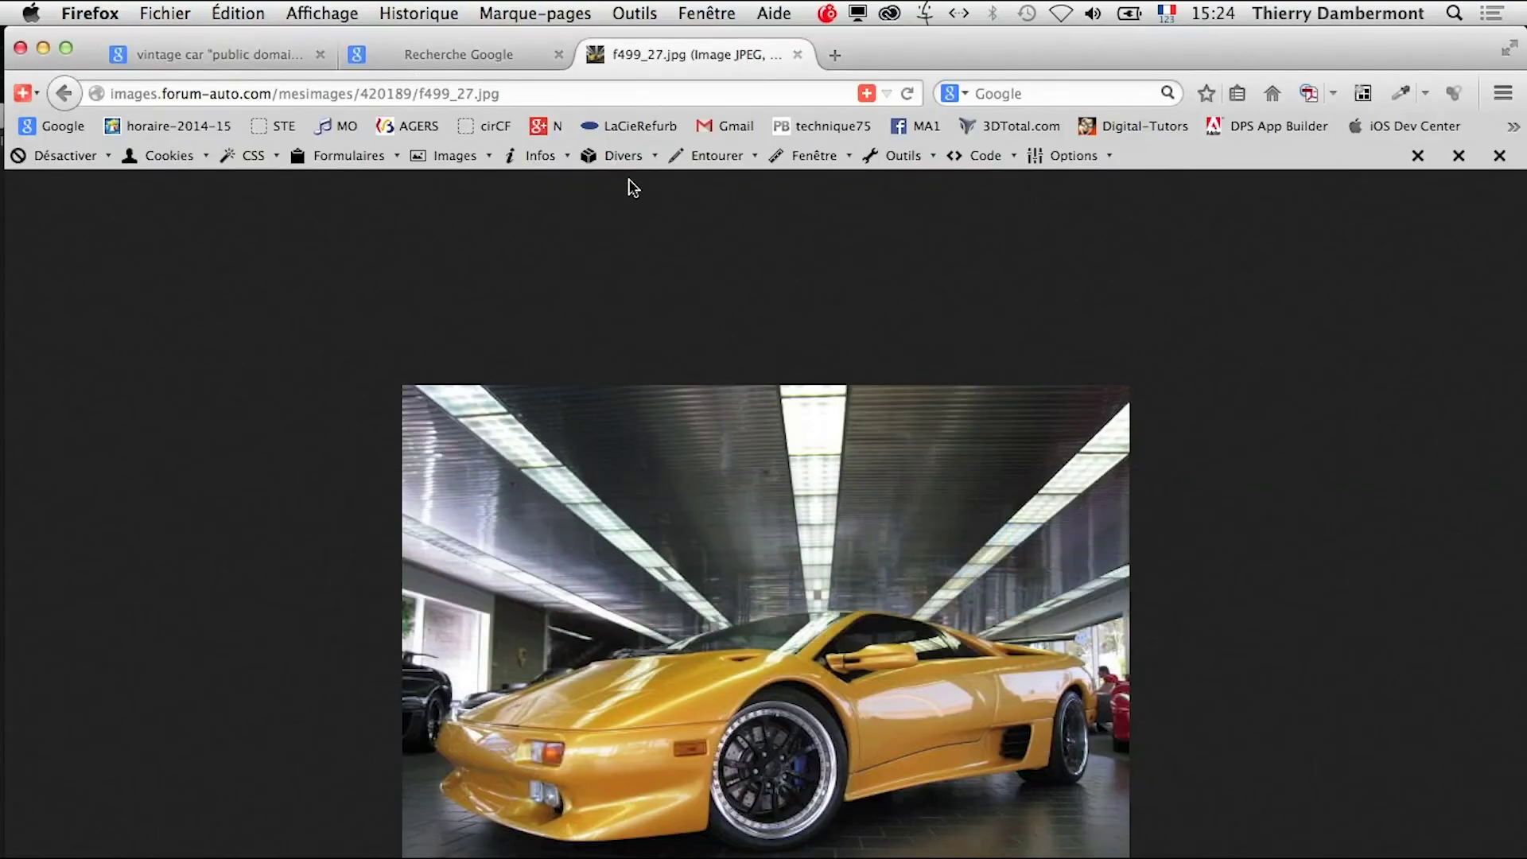
{"action": "left_click", "coordinate": [140, 55]}
{"action": "scroll", "coordinate": [644, 625], "scroll_direction": "down", "scroll_amount": 5}
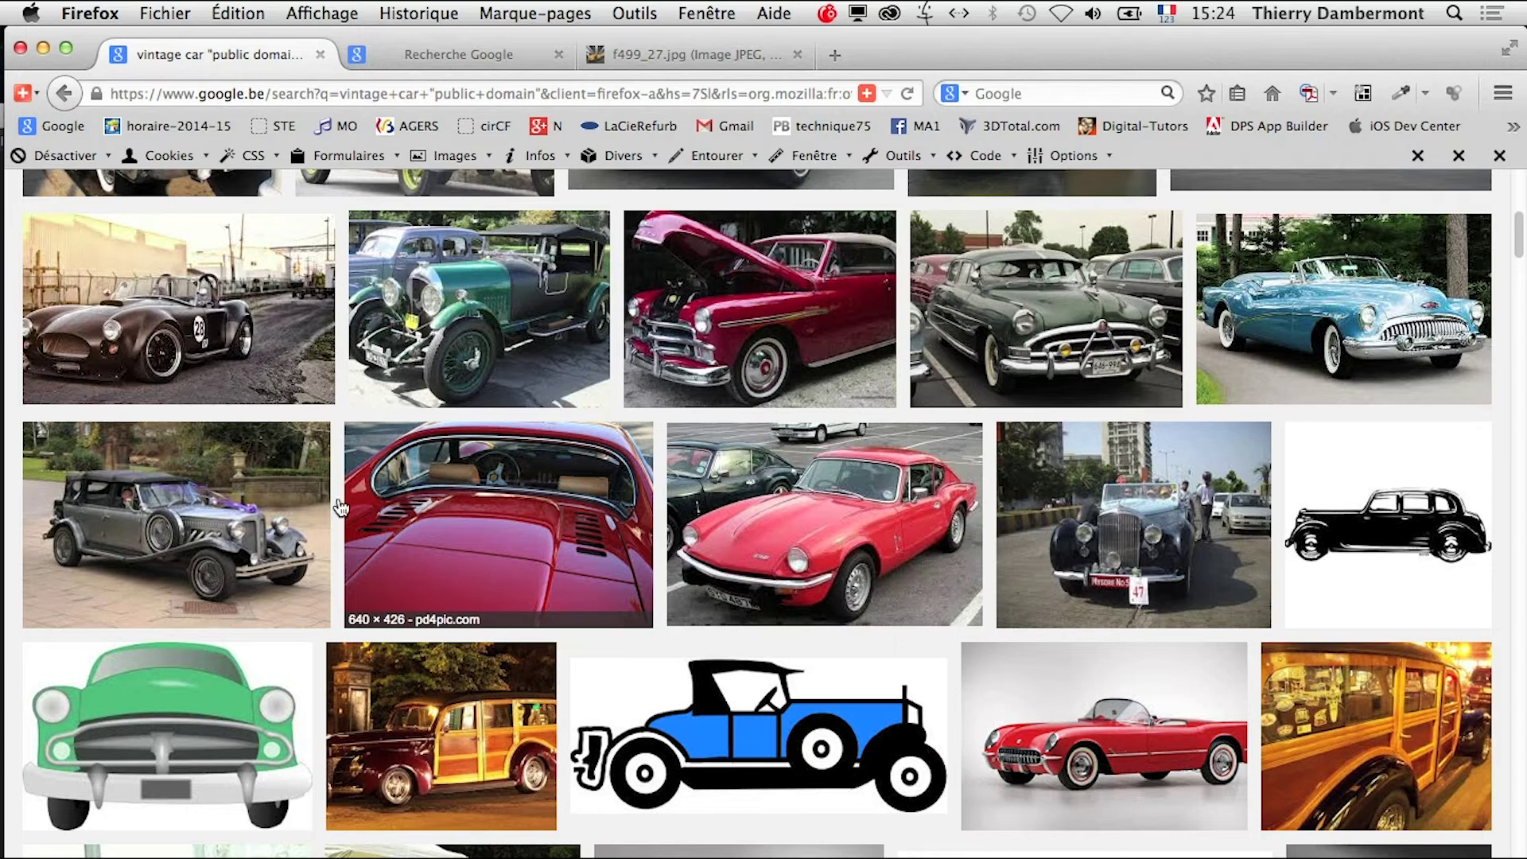
{"action": "right_click", "coordinate": [450, 518]}
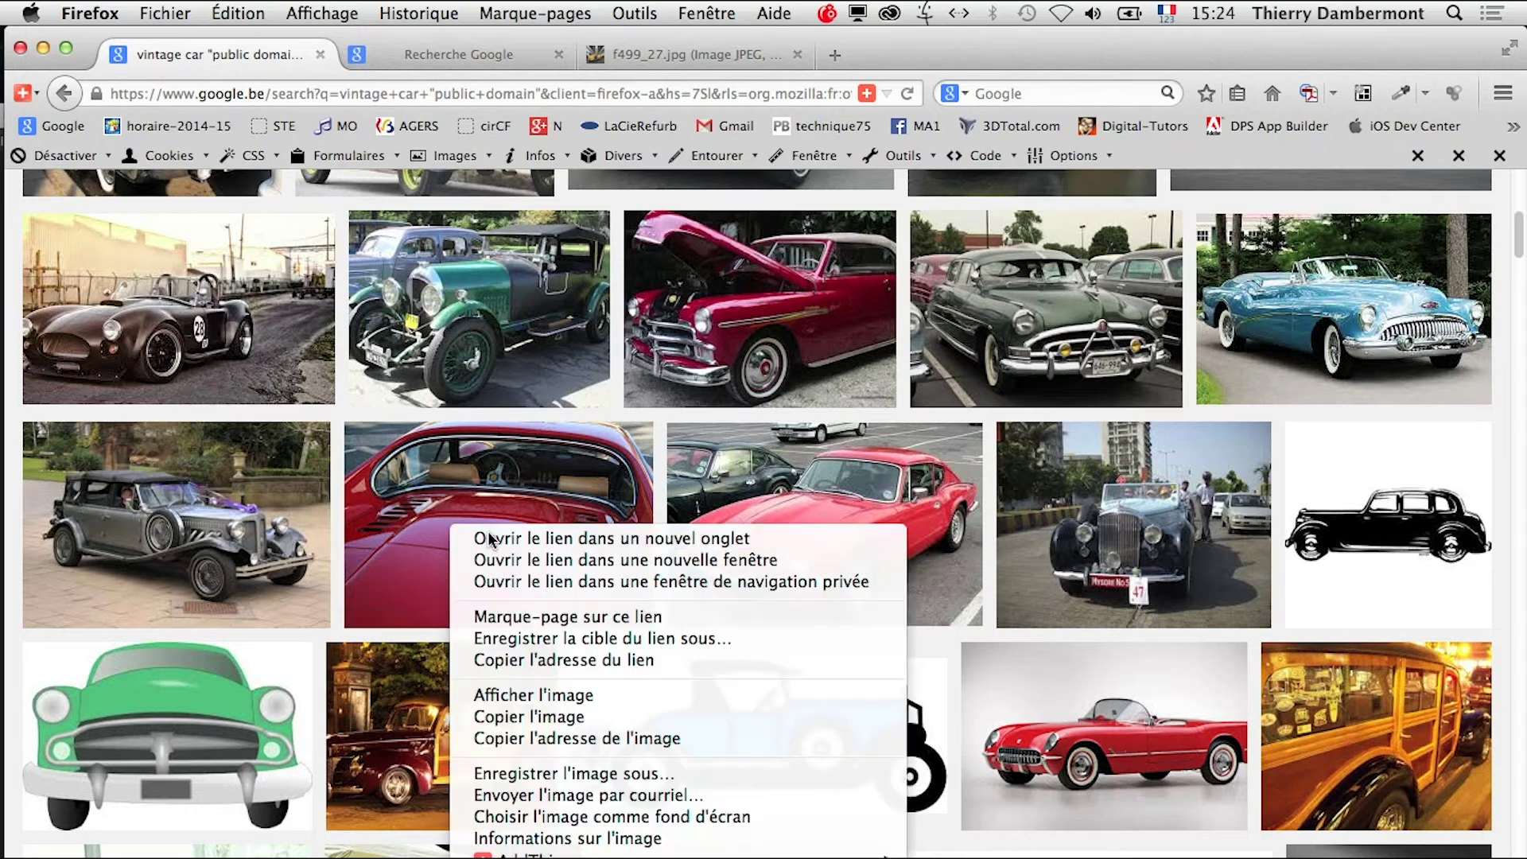
{"action": "left_click", "coordinate": [480, 535]}
{"action": "left_click", "coordinate": [437, 56]}
{"action": "left_click", "coordinate": [1229, 567]}
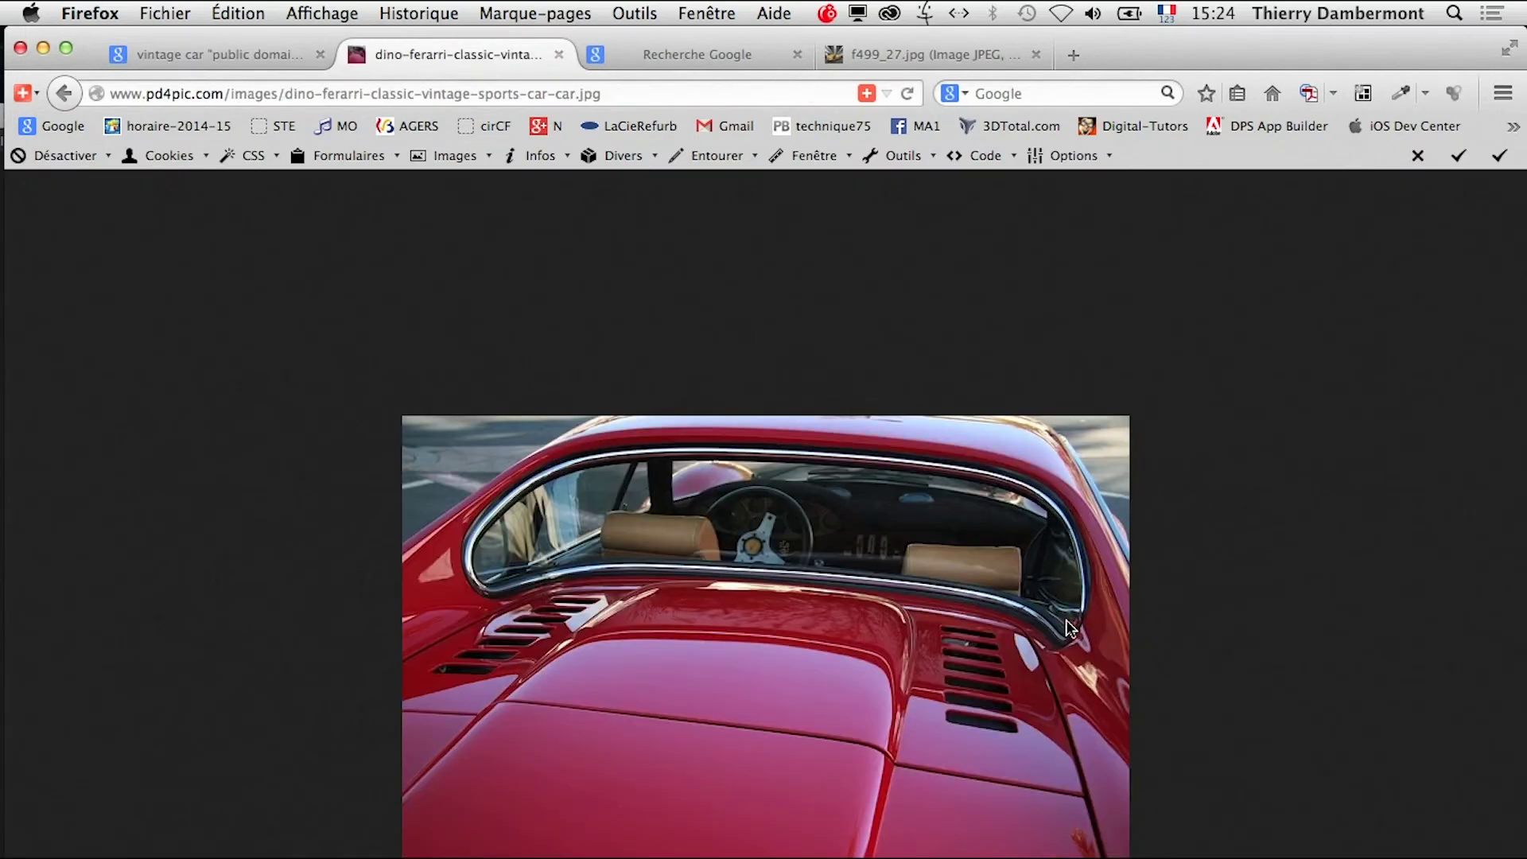
Save the red car photo as "voiture rouge.jpg" in the sweatshirts folder inside PS-2014-09-11
{"action": "right_click", "coordinate": [654, 644]}
{"action": "left_click", "coordinate": [850, 716]}
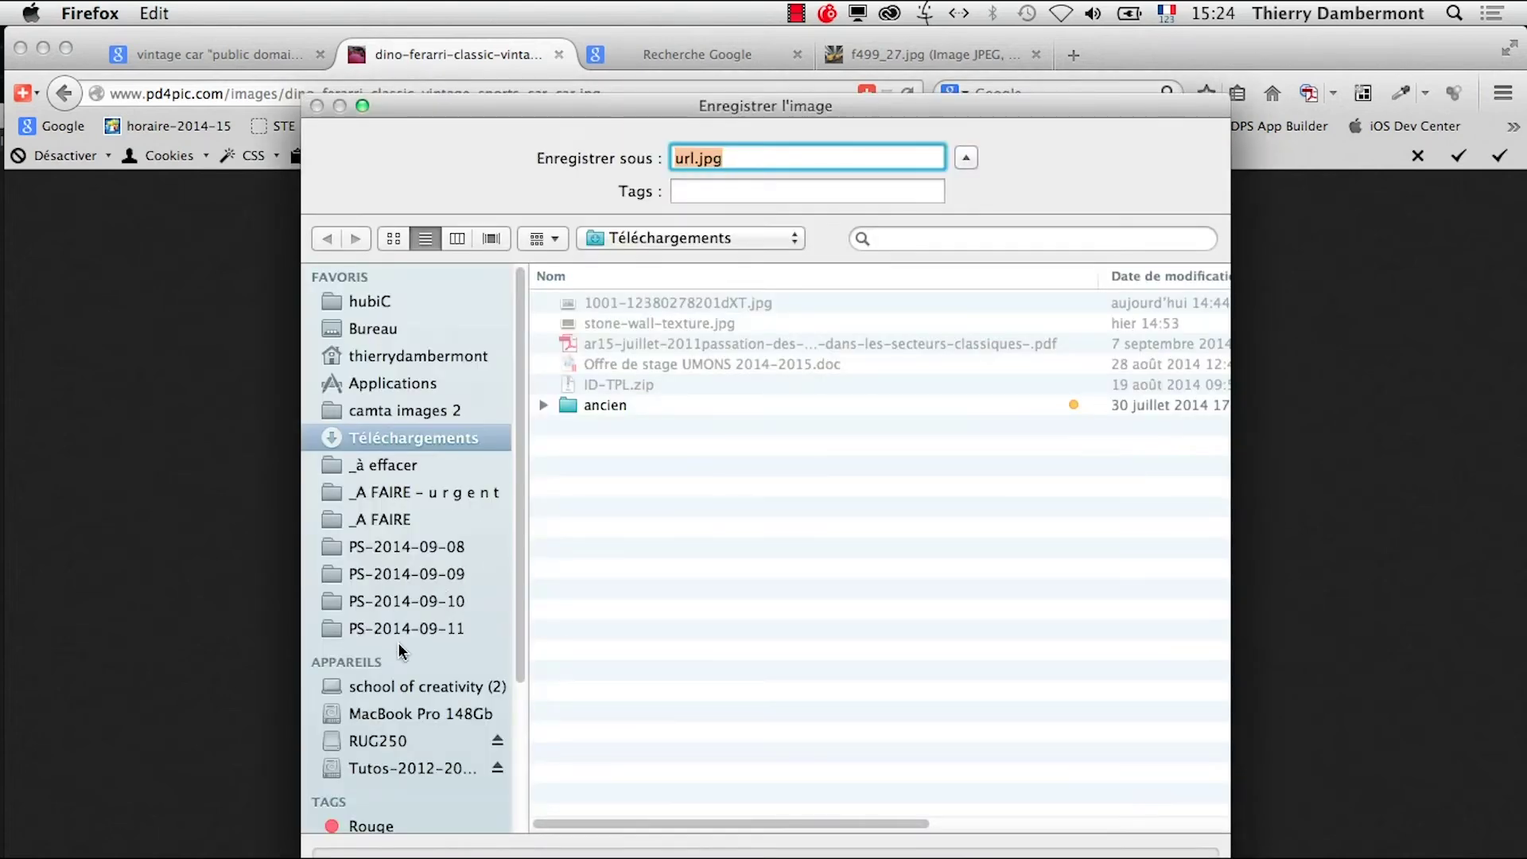
{"action": "left_click", "coordinate": [405, 630]}
{"action": "double_click", "coordinate": [628, 303]}
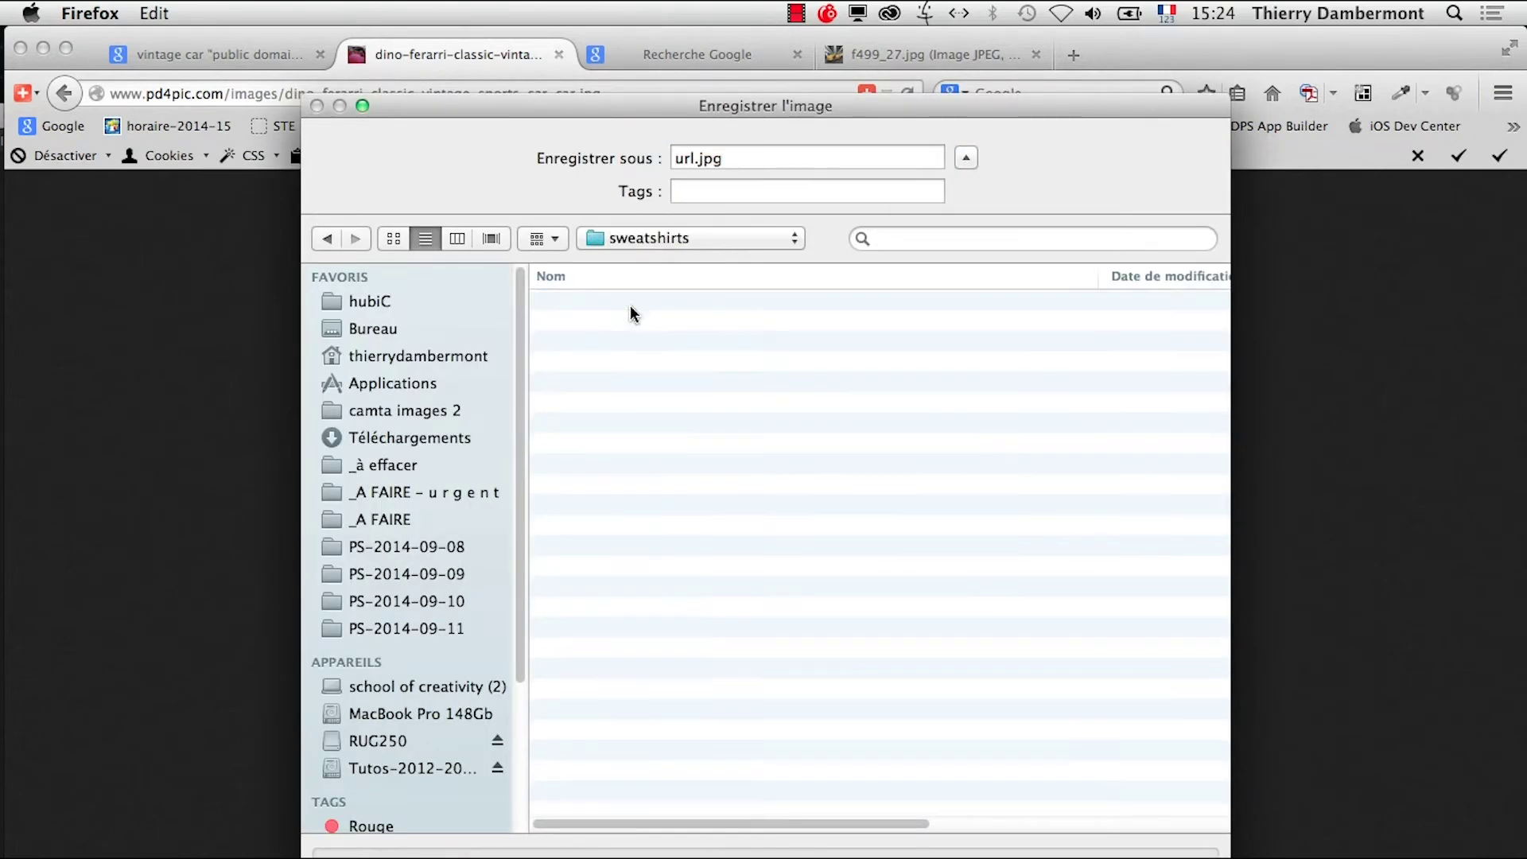
{"action": "left_click", "coordinate": [694, 156]}
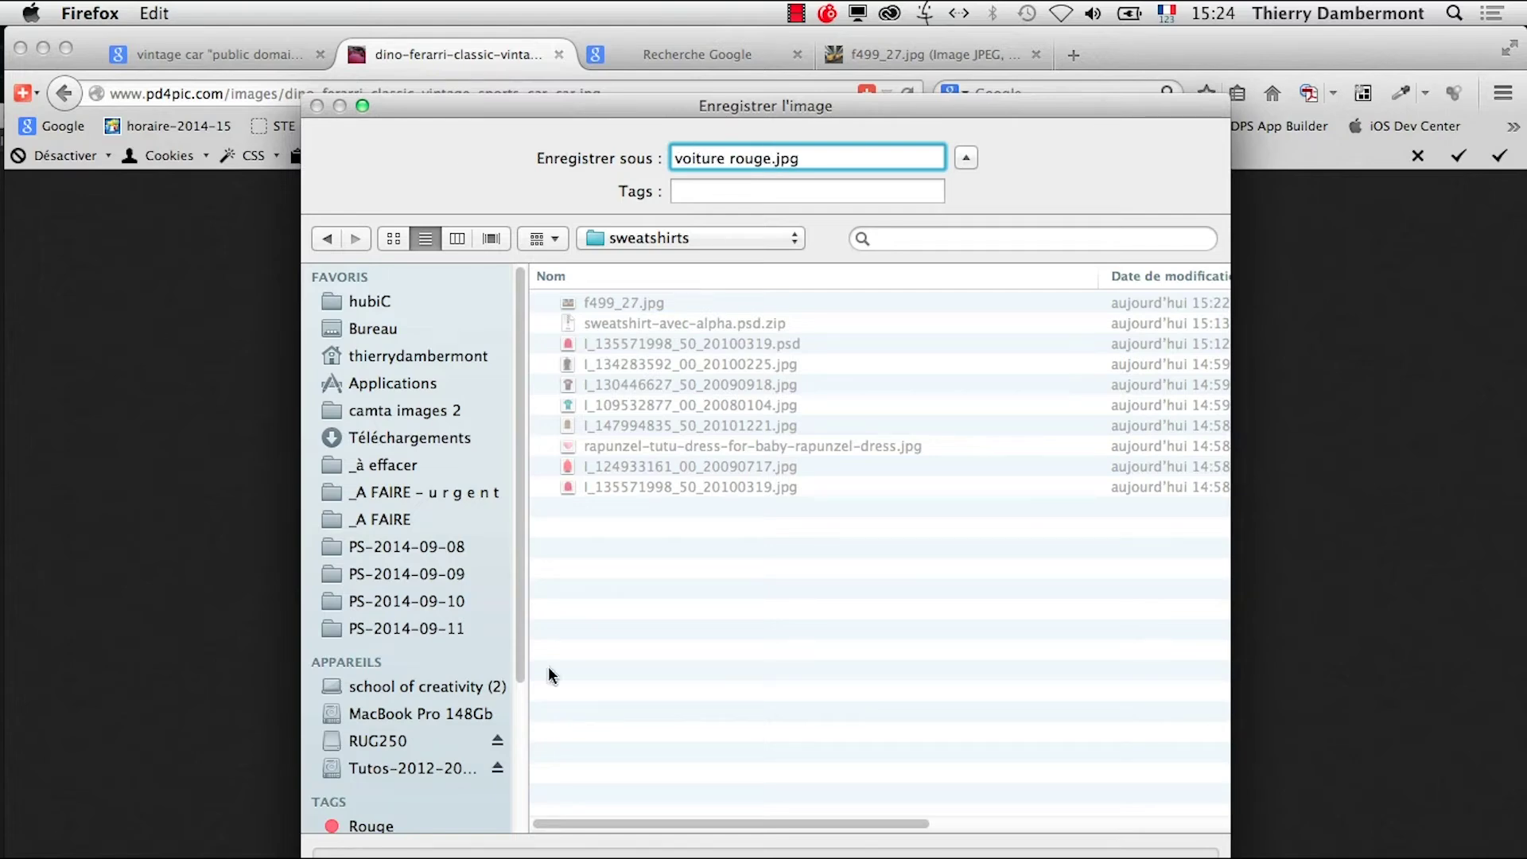
{"action": "type", "text": "voiture rouge"}
{"action": "key", "text": "Return"}
Switch back to Photoshop and open voiture rouge.jpg from the sweatshirts folder
{"action": "key", "text": "super+Tab"}
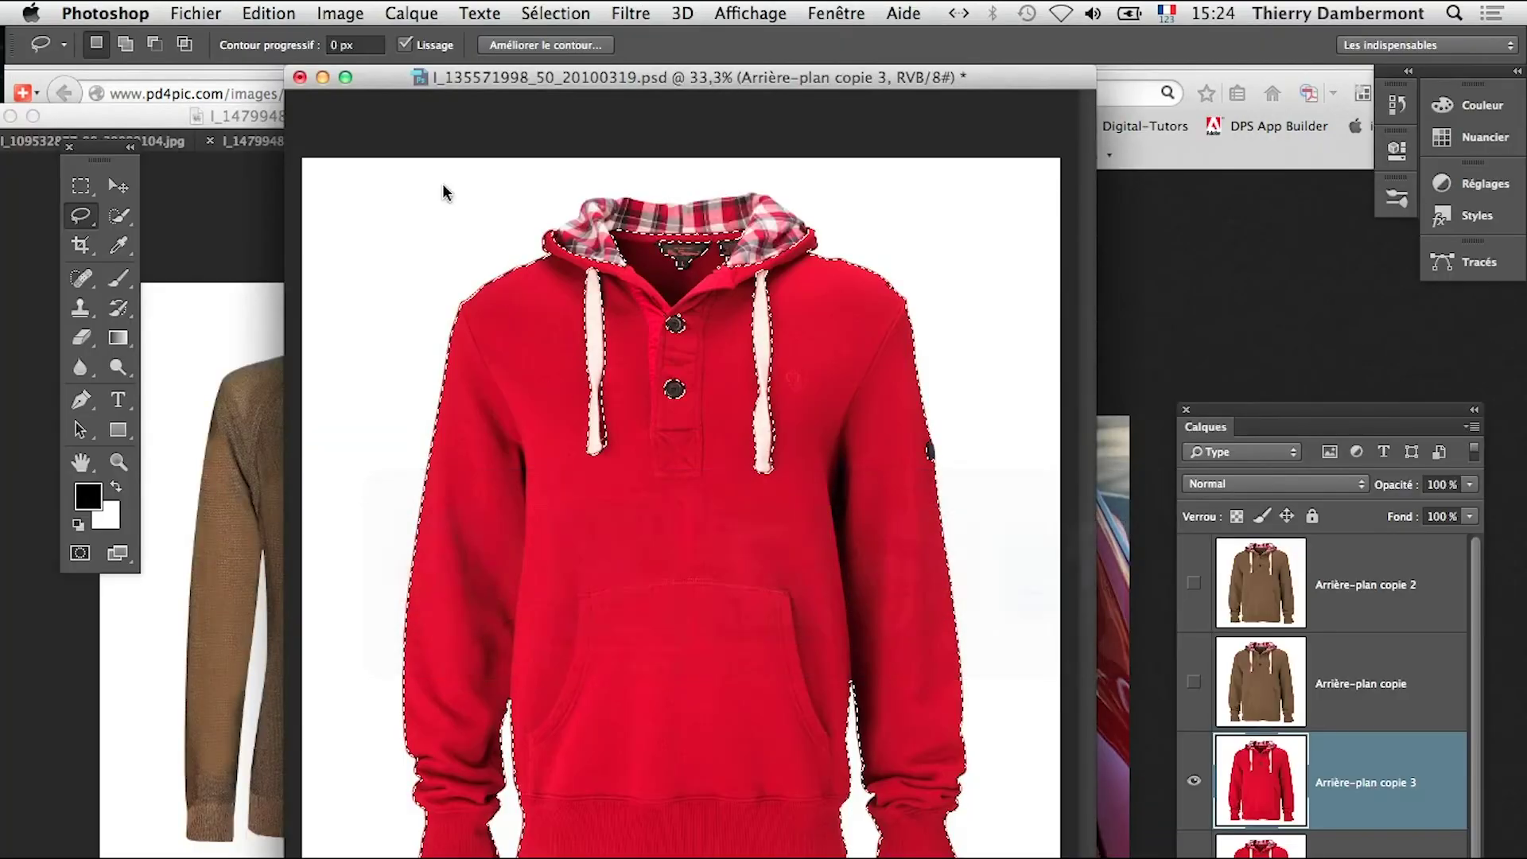
{"action": "left_click", "coordinate": [195, 13]}
{"action": "left_click", "coordinate": [215, 60]}
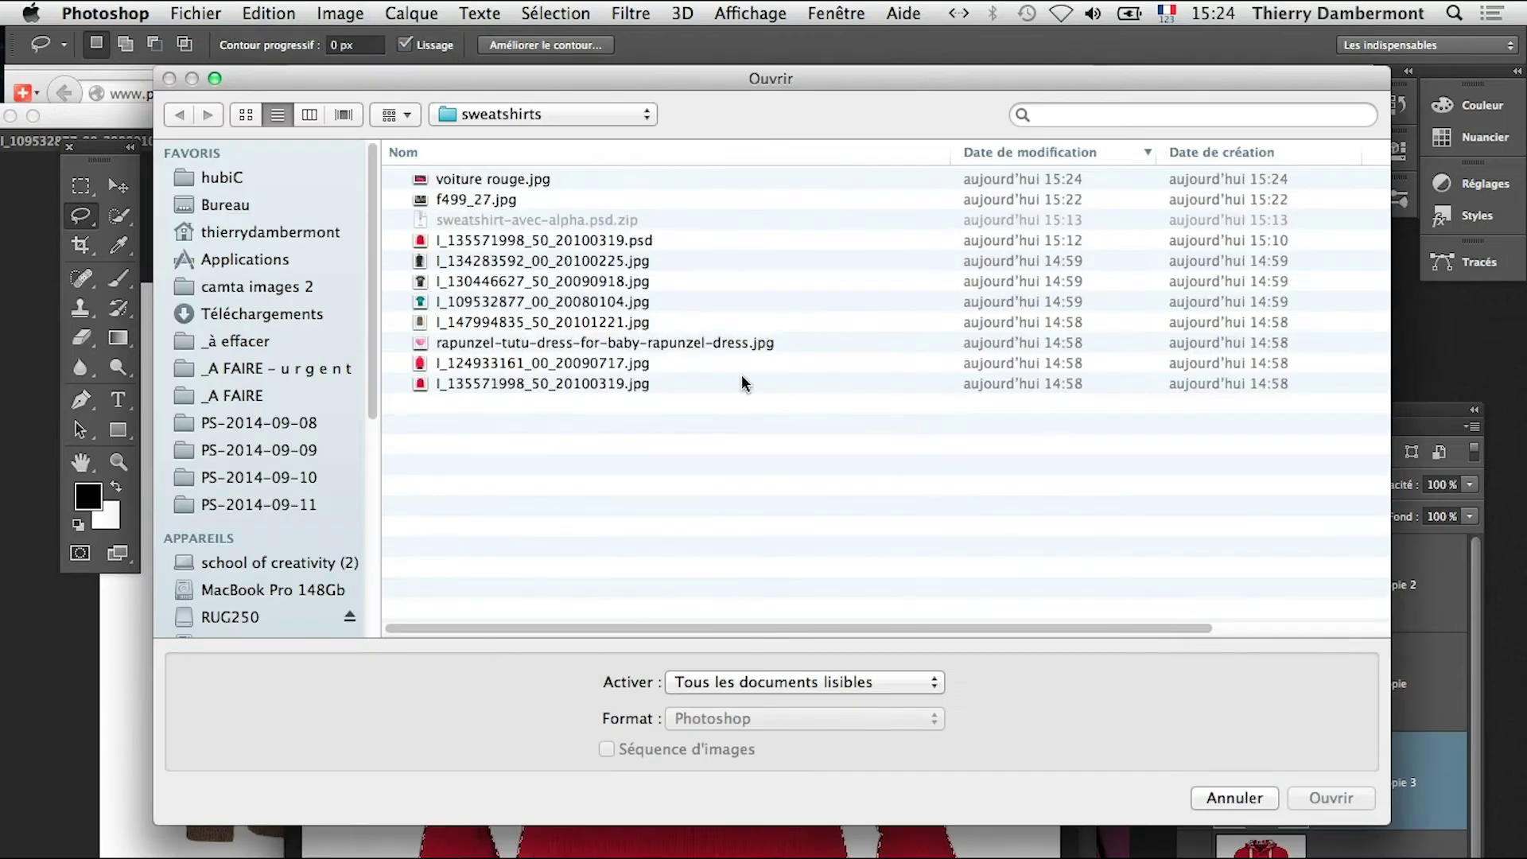
{"action": "left_click", "coordinate": [447, 180]}
{"action": "left_click", "coordinate": [1305, 798]}
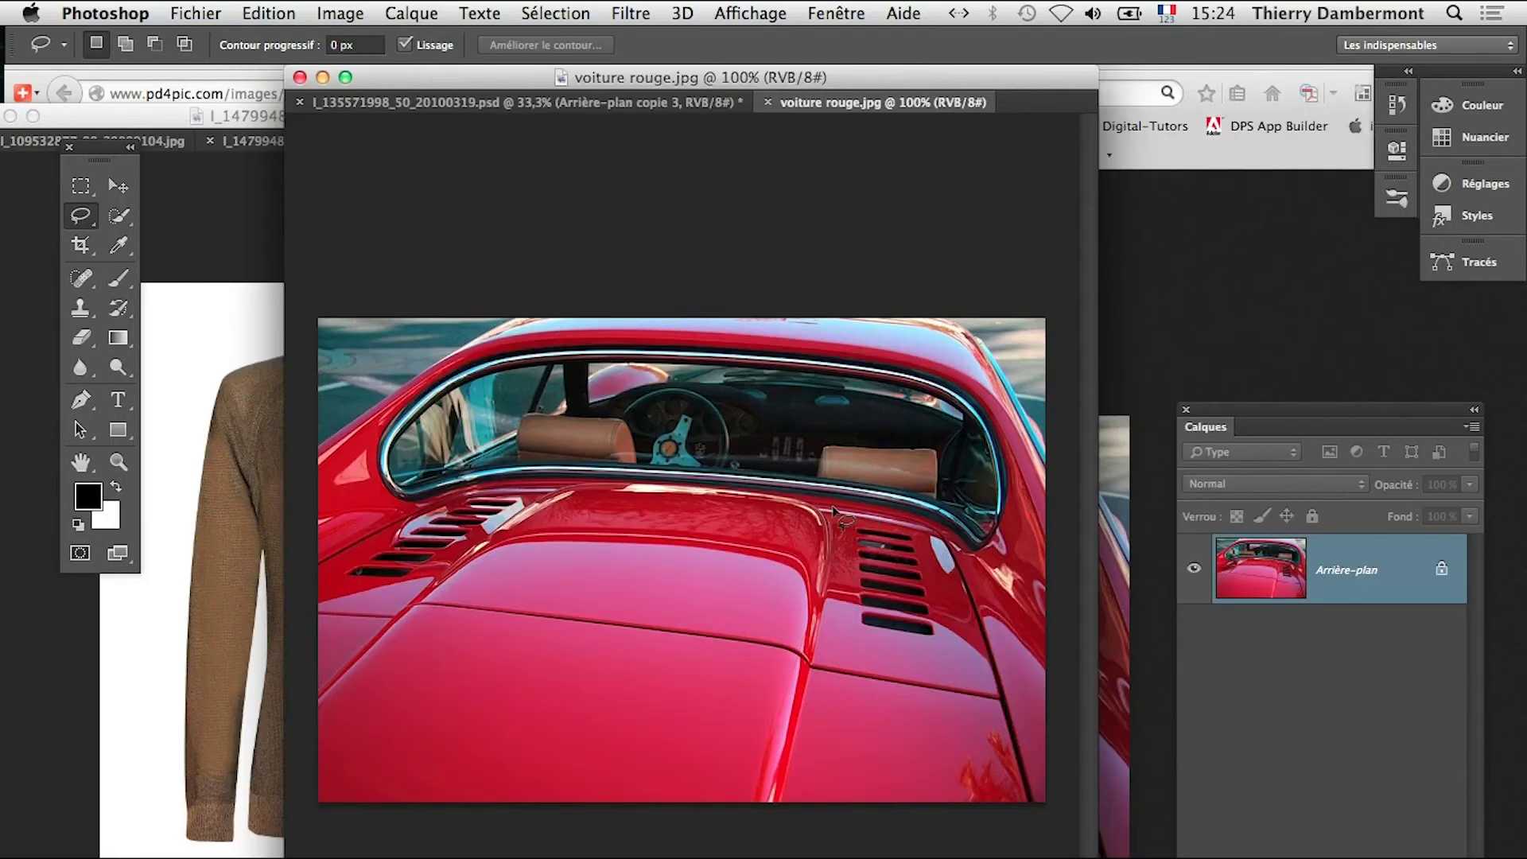
Lasso a large freehand area over the car's red rear bodywork and subtract the orange reflection near its lower right corner
{"action": "mouse_move", "coordinate": [394, 632]}
{"action": "left_mouse_down"}
{"action": "mouse_move", "coordinate": [553, 547]}
{"action": "mouse_move", "coordinate": [658, 522]}
{"action": "left_mouse_up"}
{"action": "left_click_drag", "start_coordinate": [959, 668], "coordinate": [961, 670]}
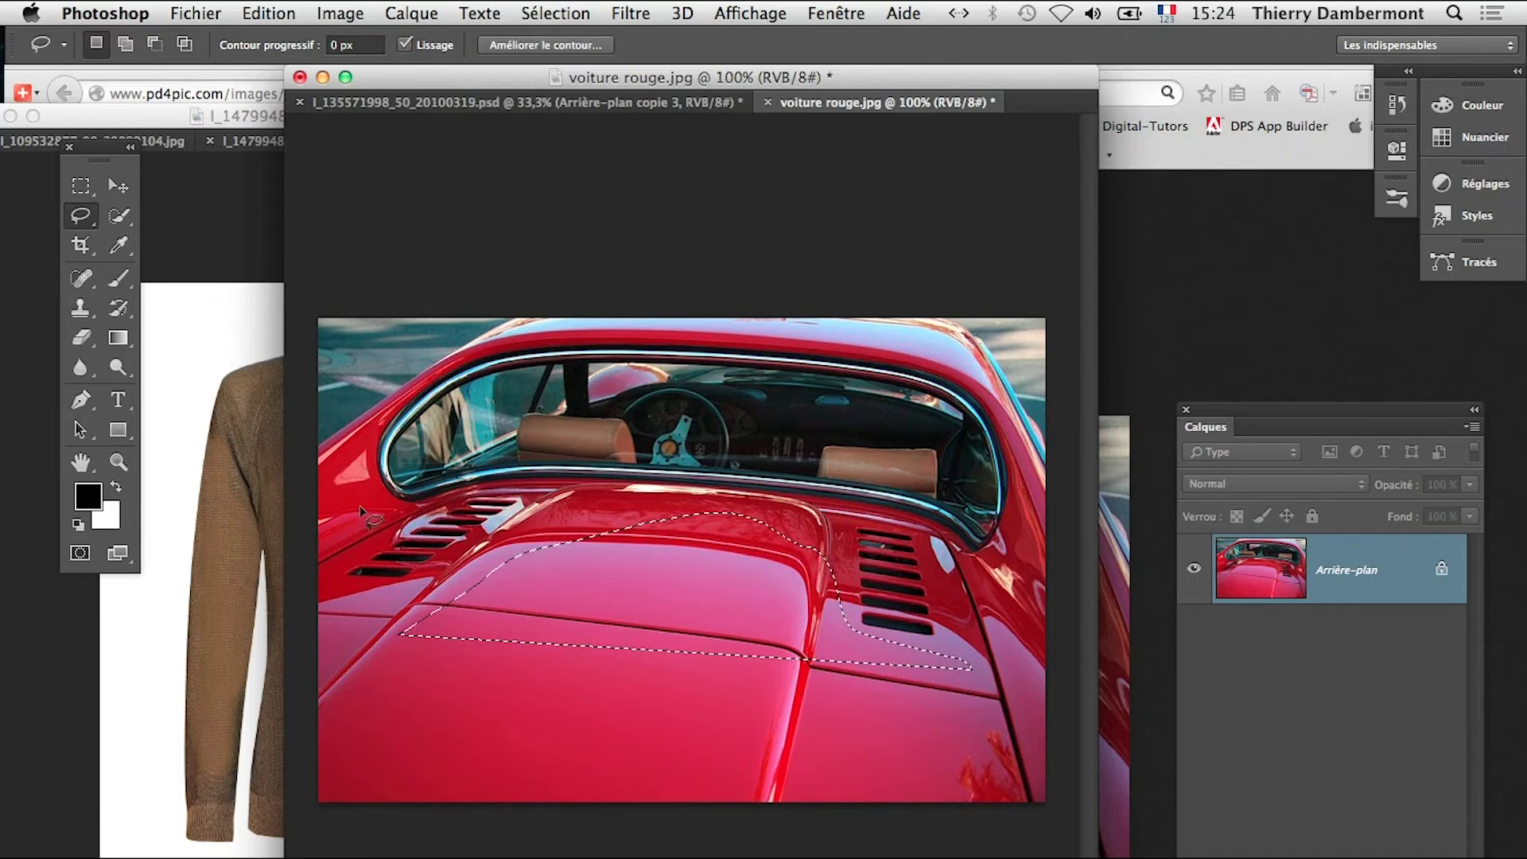
{"action": "left_click_drag", "start_coordinate": [360, 504], "coordinate": [470, 506]}
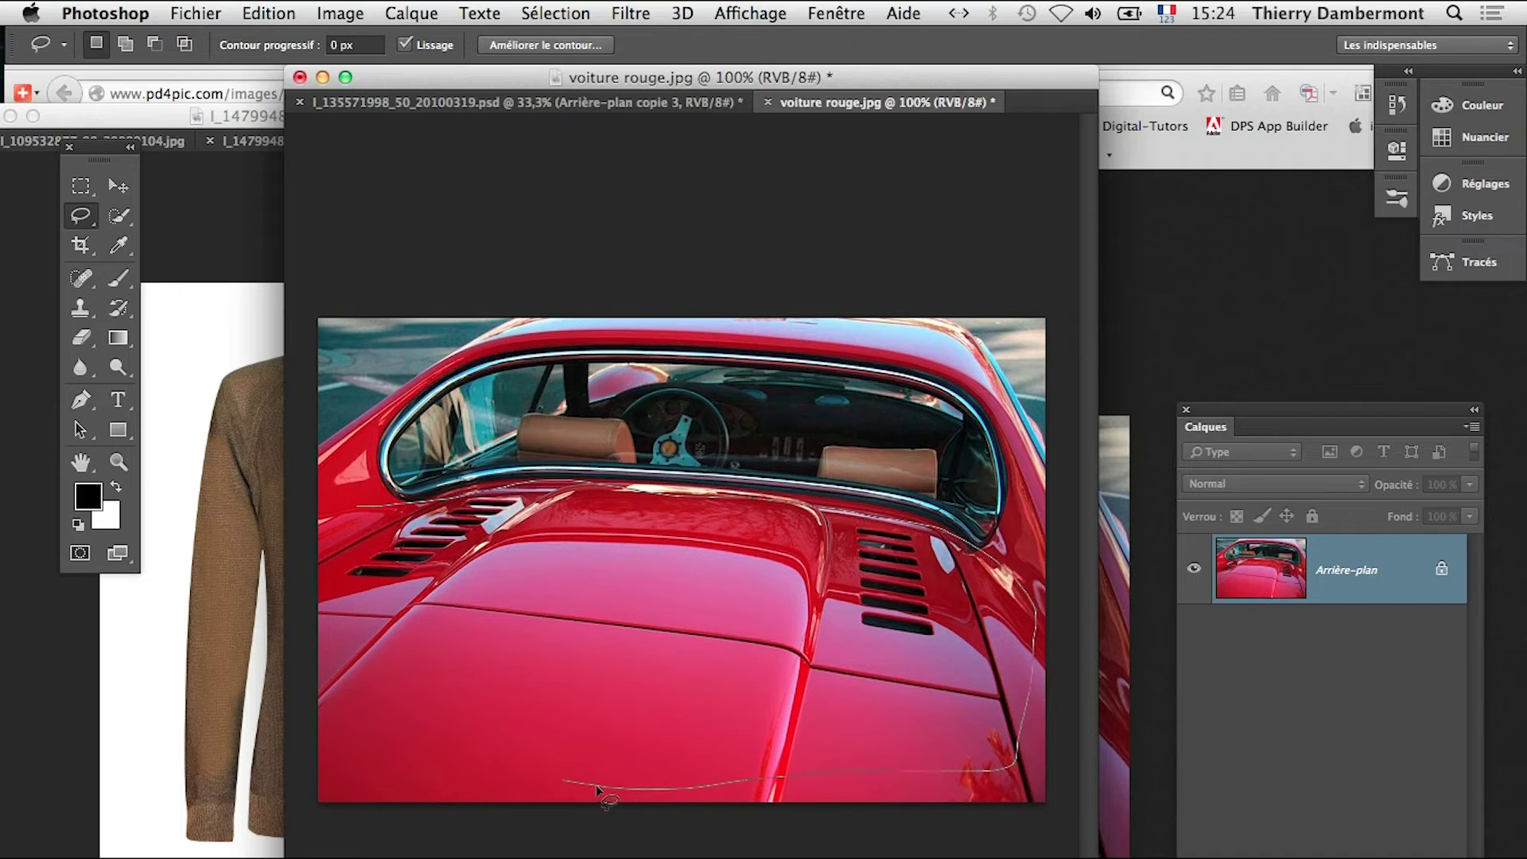
{"action": "left_click_drag", "start_coordinate": [368, 703], "coordinate": [350, 502]}
{"action": "key", "text": "alt"}
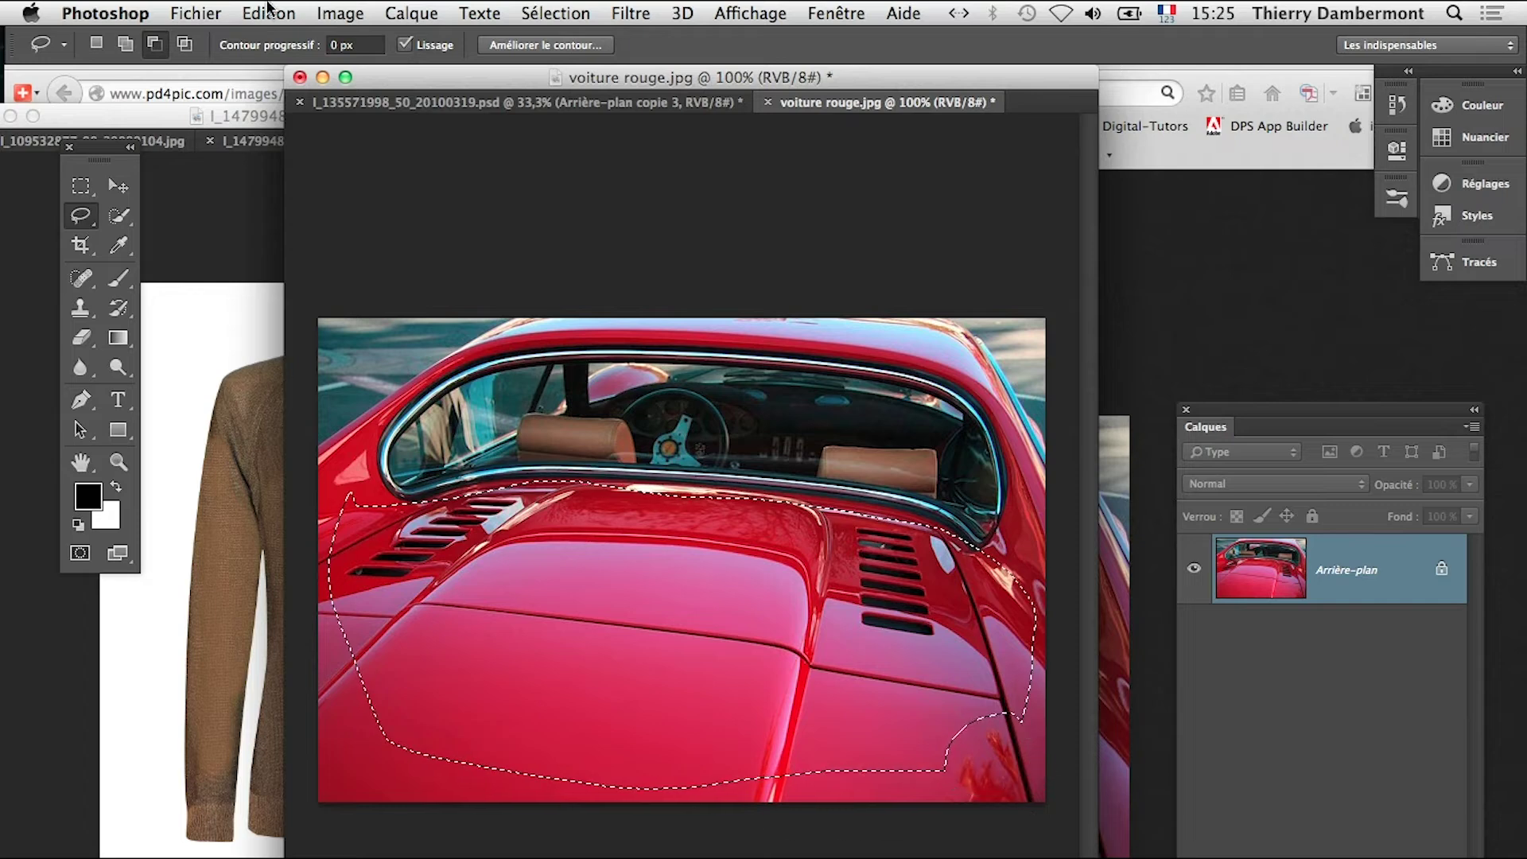
Try matching the hoodie's colours to the selected bodywork of voiture rouge.jpg with Correspondance de la couleur, and clear that photo's selection
{"action": "left_click_drag", "start_coordinate": [875, 102], "coordinate": [670, 246]}
{"action": "left_click", "coordinate": [609, 83]}
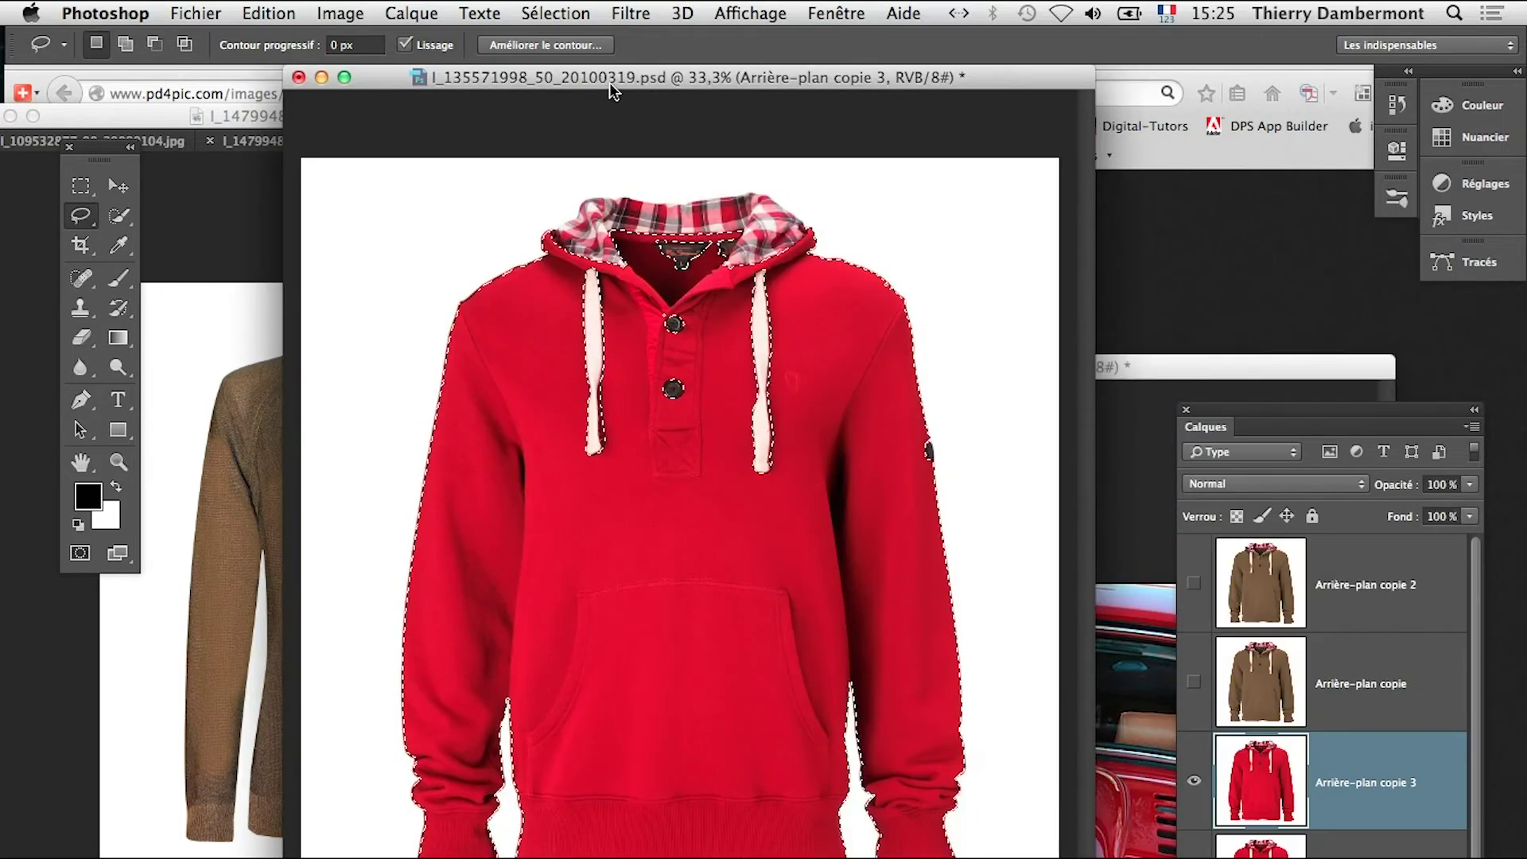
{"action": "left_click", "coordinate": [340, 12]}
{"action": "mouse_move", "coordinate": [366, 76]}
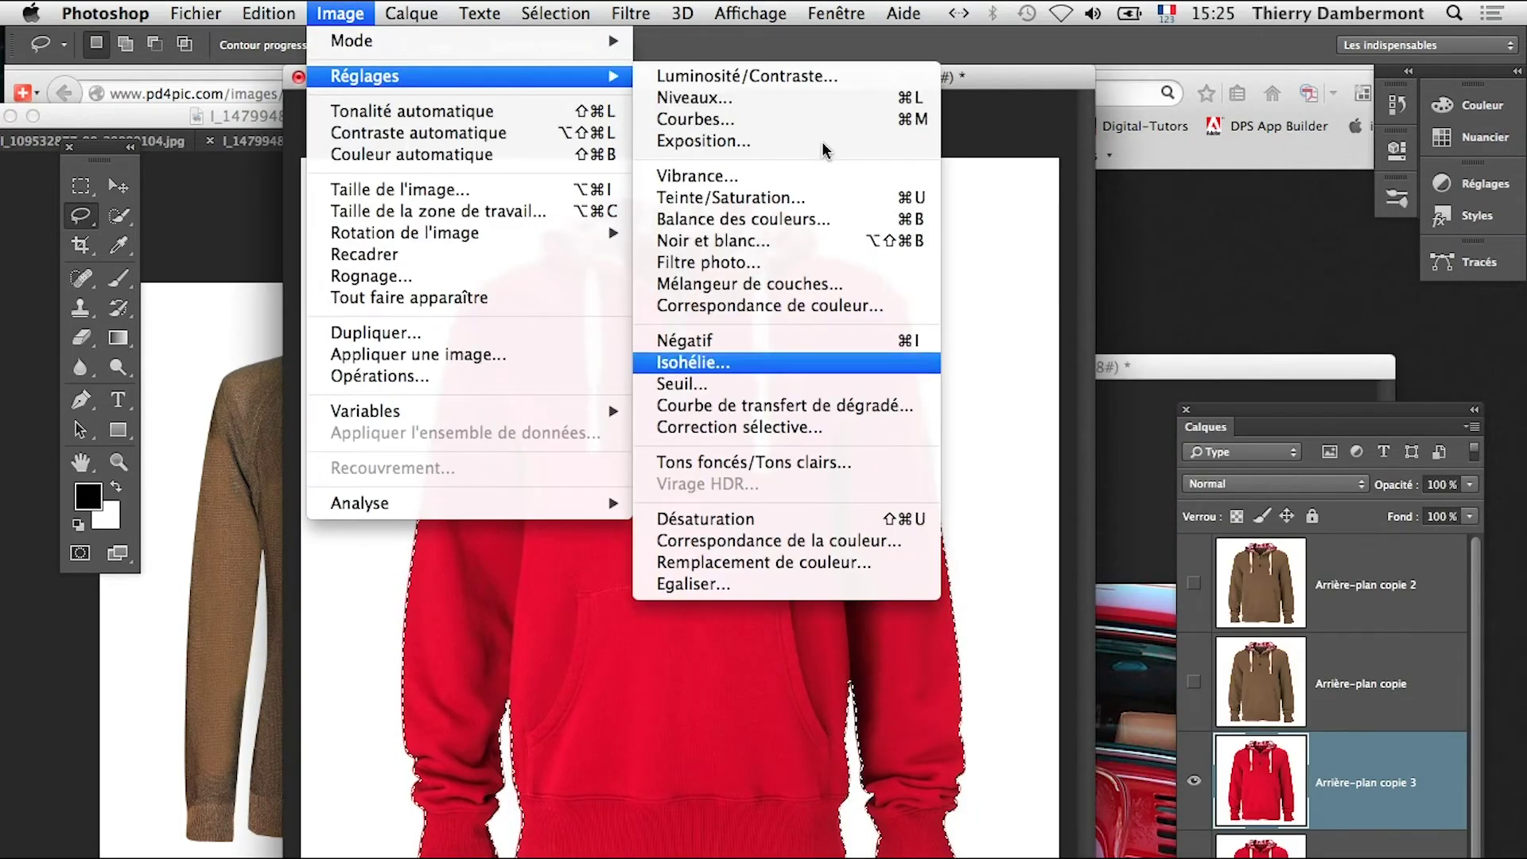
{"action": "left_click", "coordinate": [841, 542]}
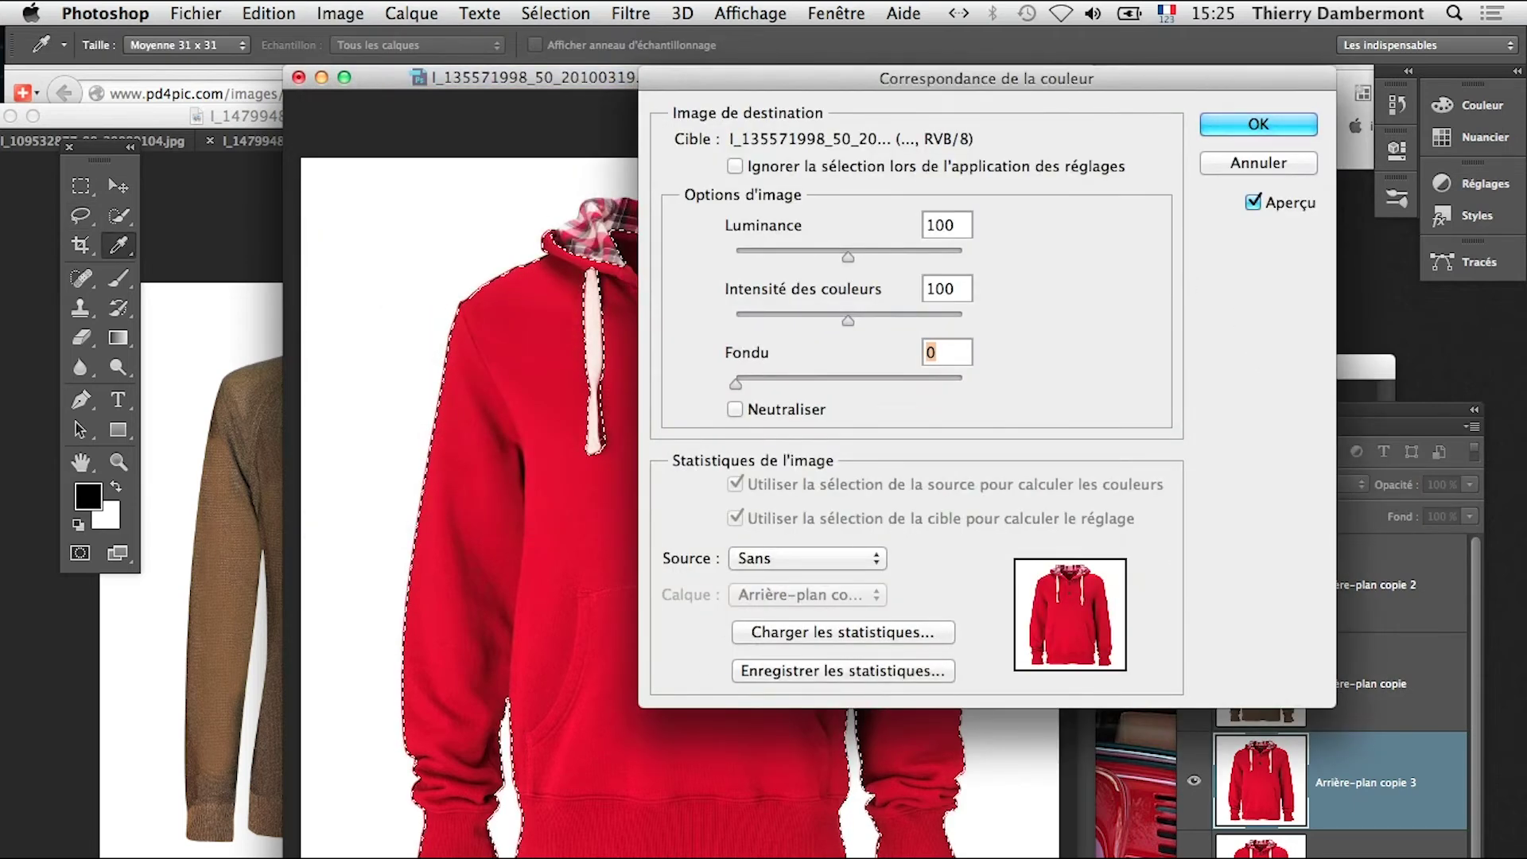
{"action": "left_click", "coordinate": [805, 558]}
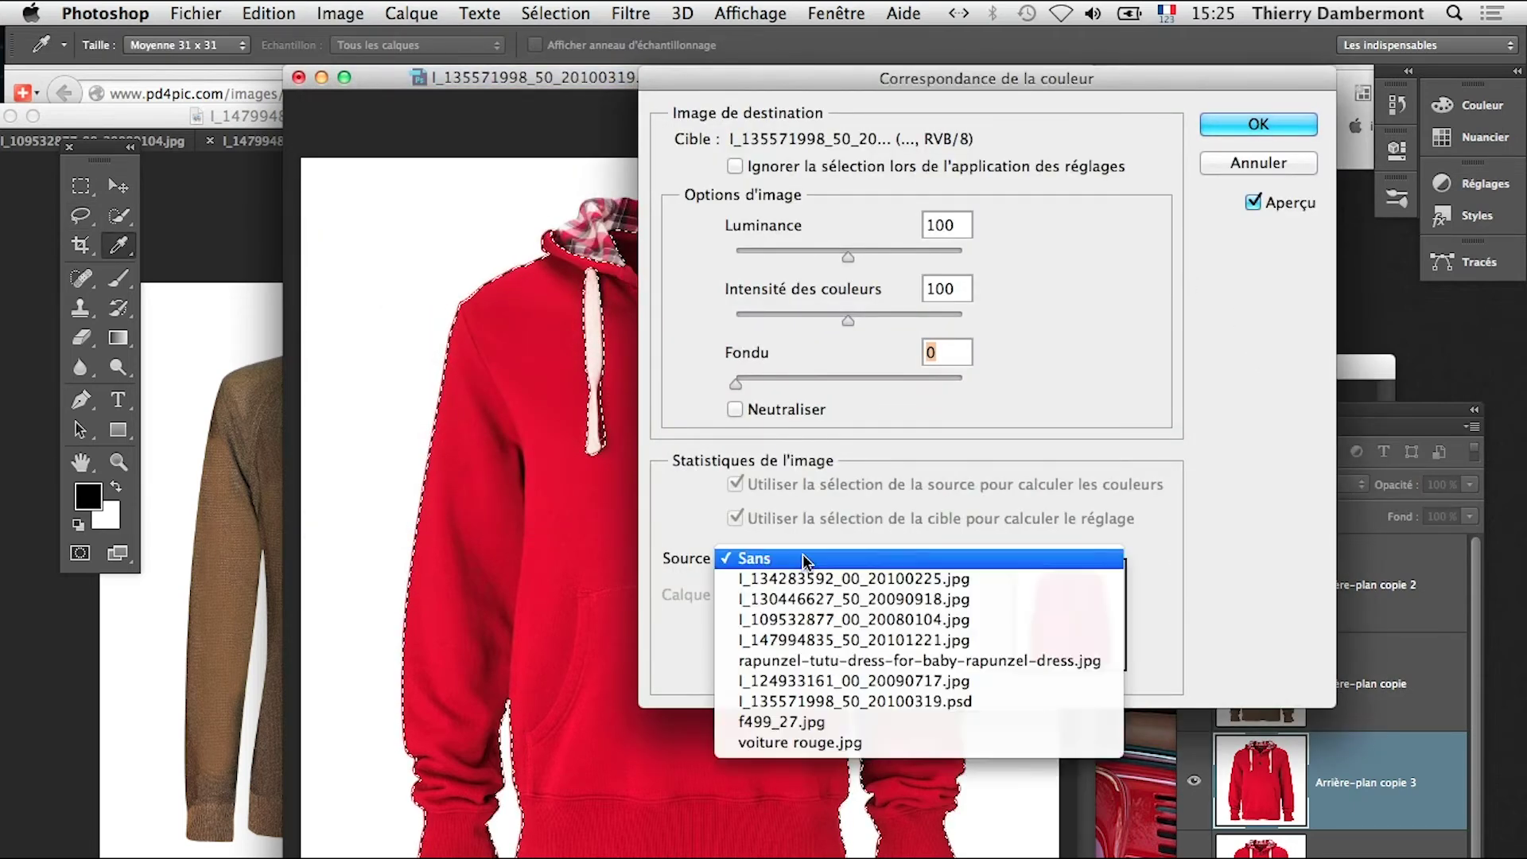
{"action": "left_click", "coordinate": [800, 742]}
{"action": "left_click_drag", "start_coordinate": [1286, 85], "coordinate": [674, 506]}
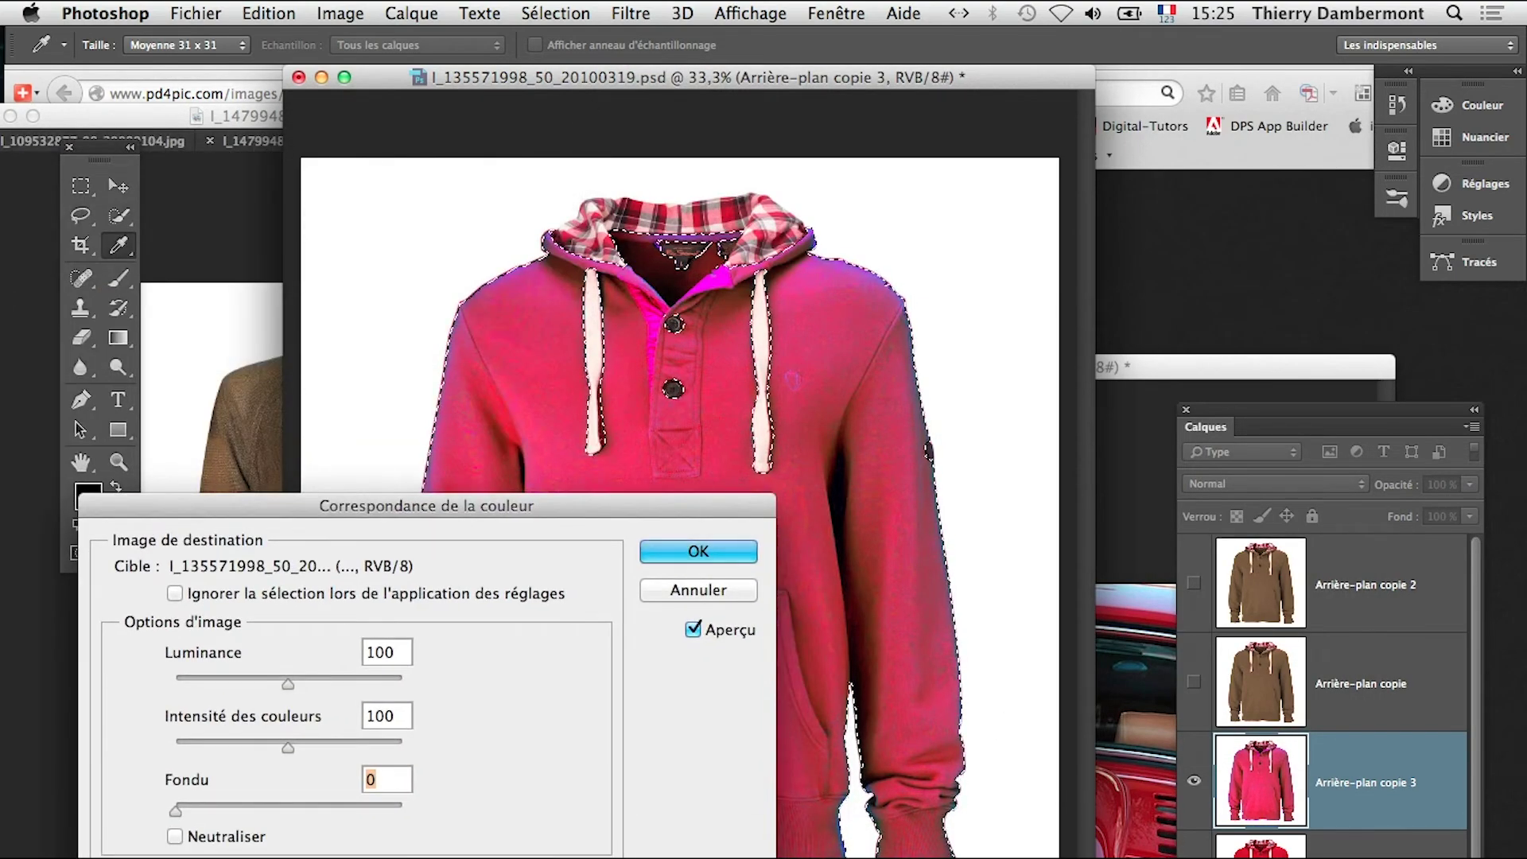
{"action": "left_click", "coordinate": [698, 590]}
{"action": "left_click_drag", "start_coordinate": [1148, 370], "coordinate": [874, 254]}
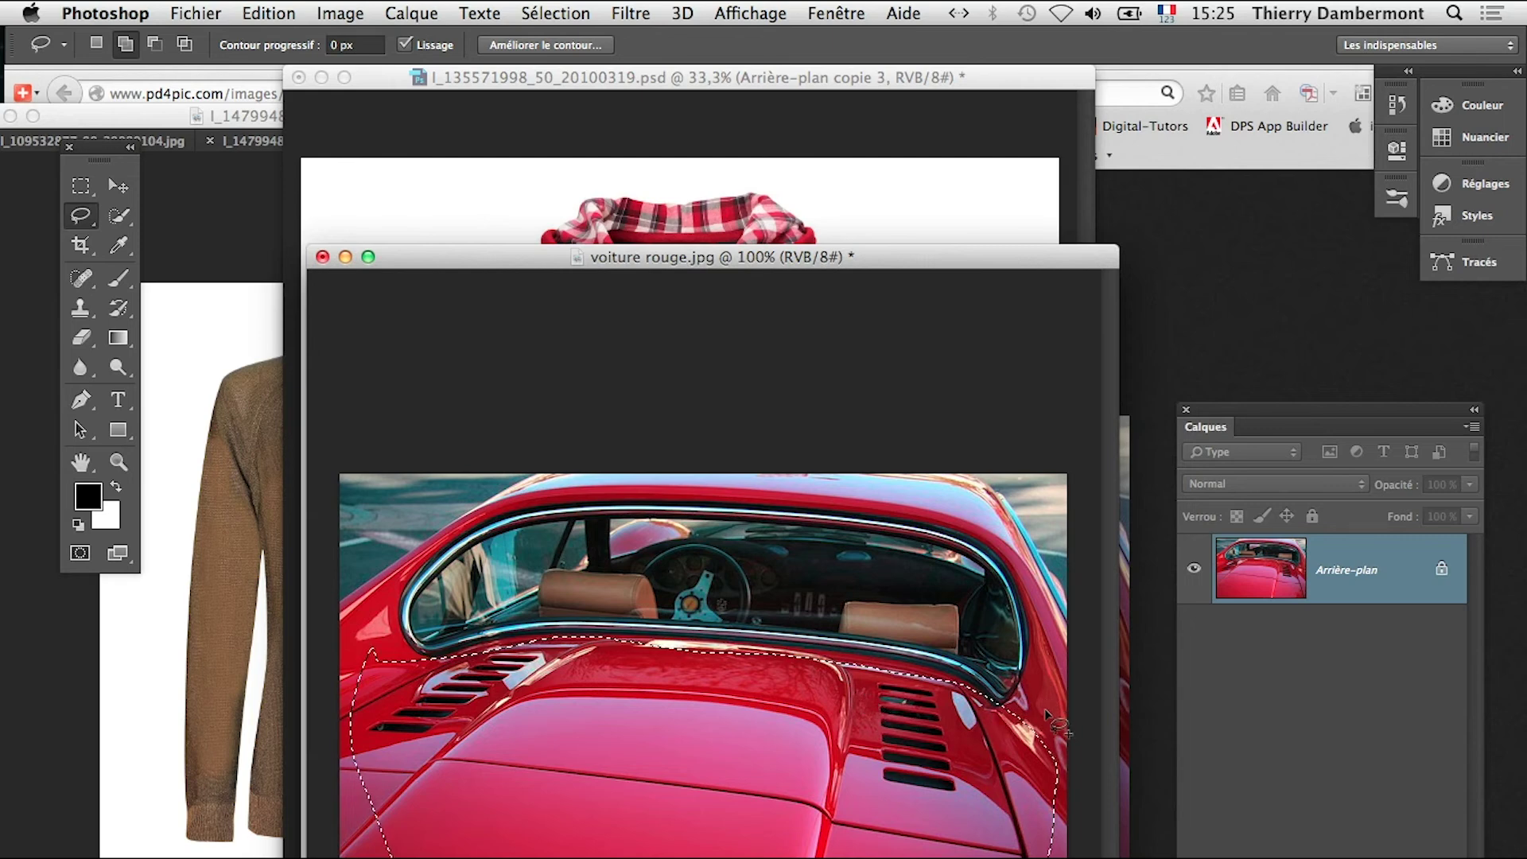
{"action": "left_click_drag", "start_coordinate": [773, 646], "coordinate": [776, 649]}
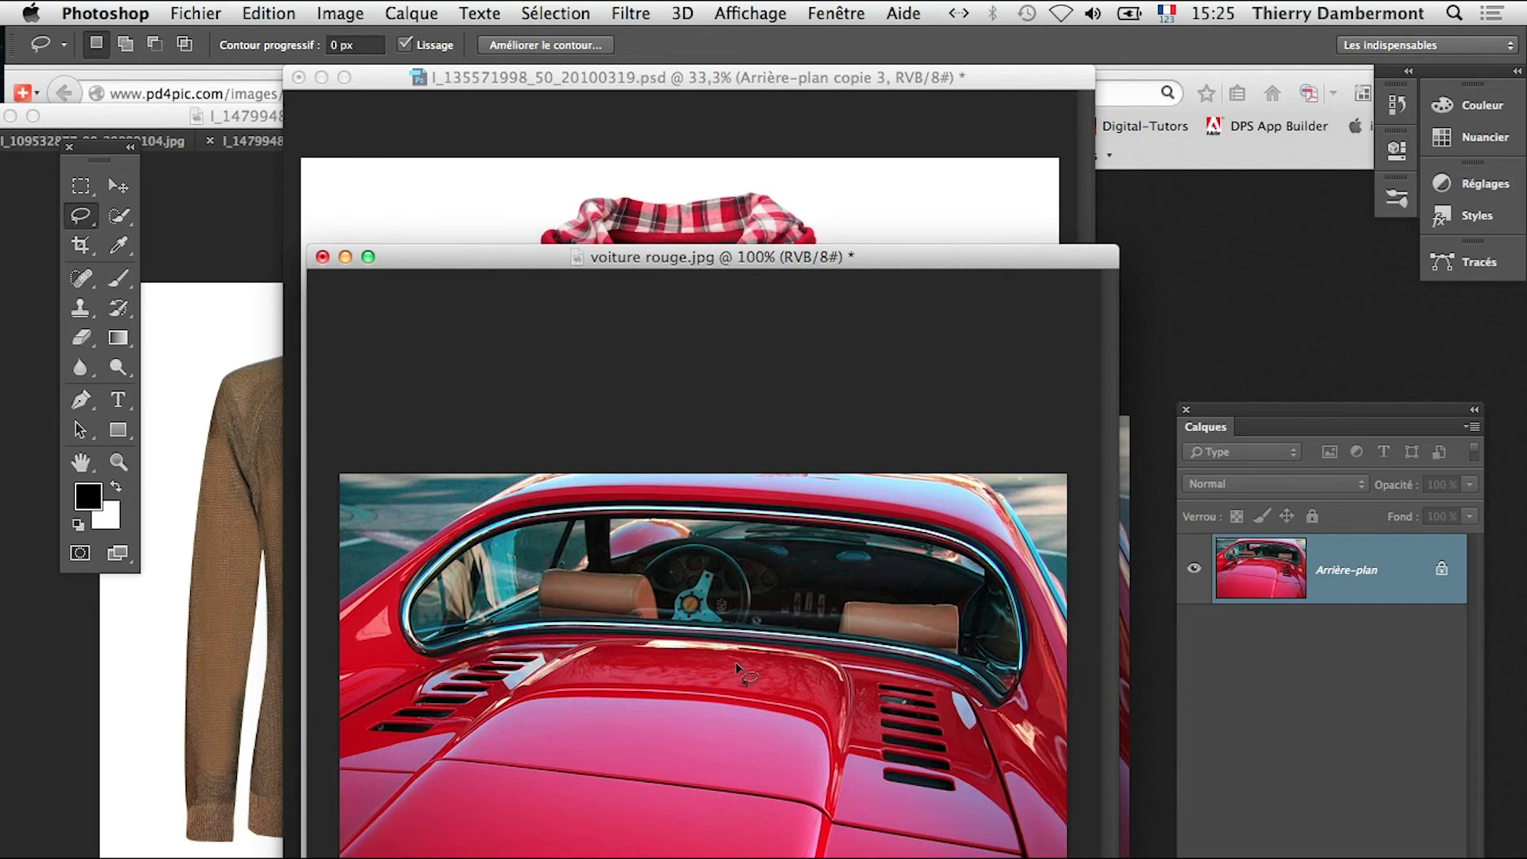
Switch to Firefox and open the full-size red Plymouth Special DeLuxe photo from the vintage car image results
{"action": "key", "text": "super+Tab"}
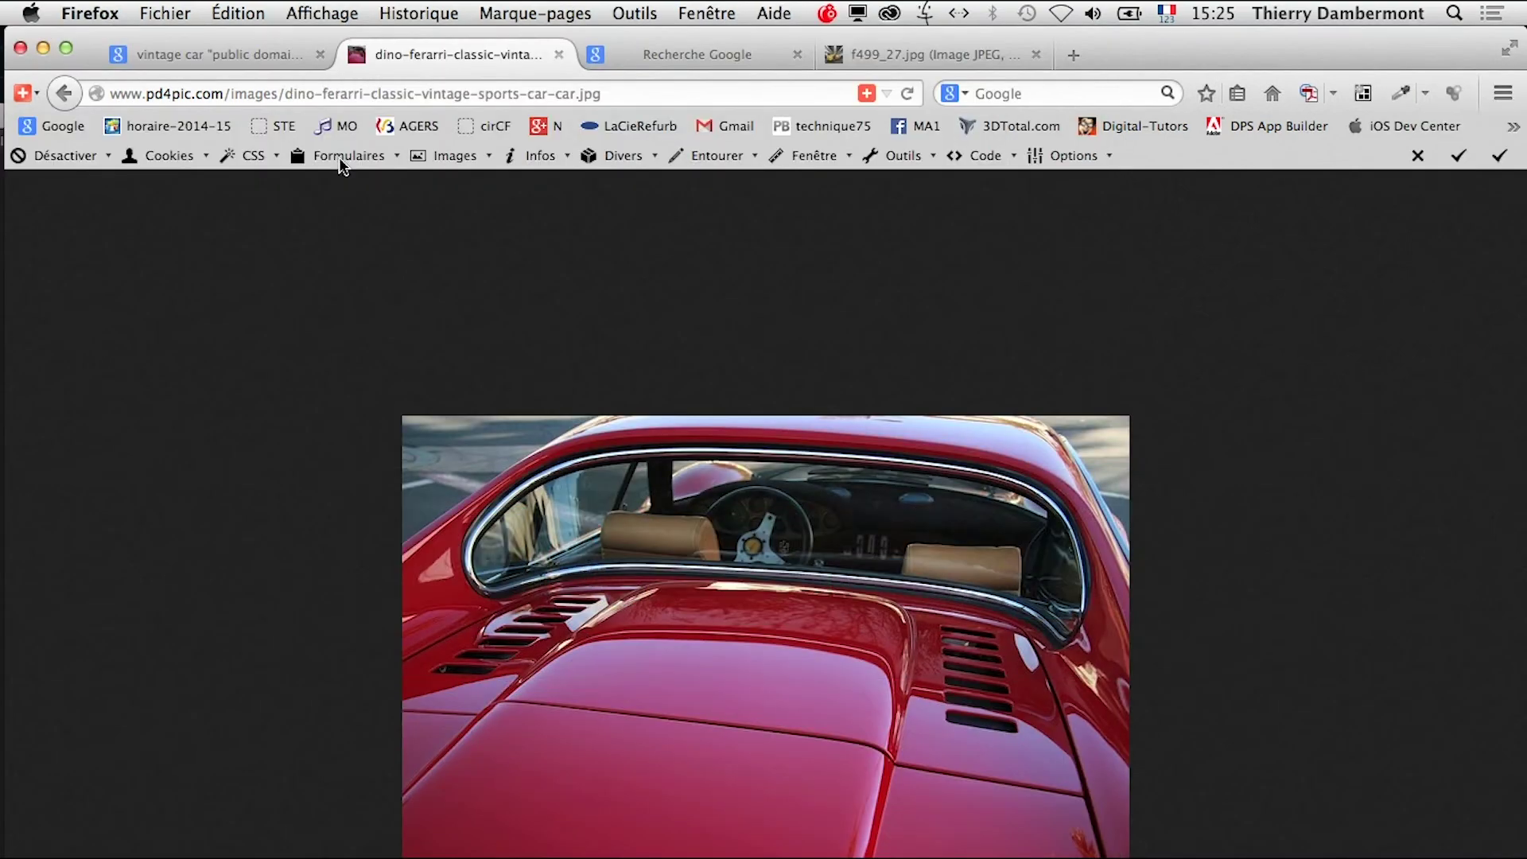
{"action": "left_click", "coordinate": [215, 54]}
{"action": "scroll", "coordinate": [840, 549], "scroll_direction": "down", "scroll_amount": 1}
{"action": "scroll", "coordinate": [841, 548], "scroll_direction": "down", "scroll_amount": 1}
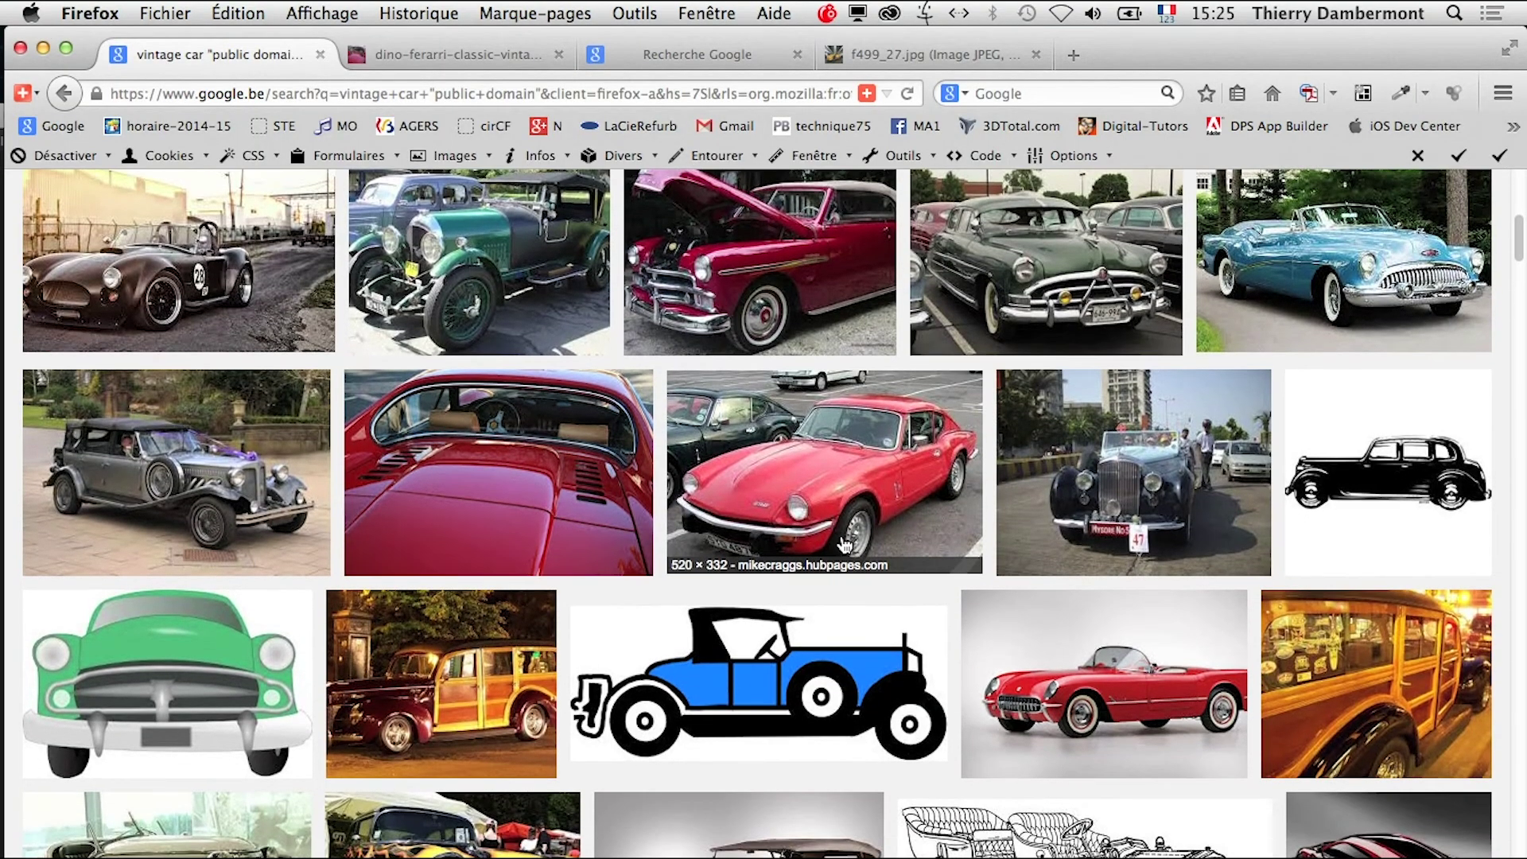
{"action": "right_click", "coordinate": [755, 238]}
{"action": "left_click", "coordinate": [835, 249]}
{"action": "left_click", "coordinate": [493, 58]}
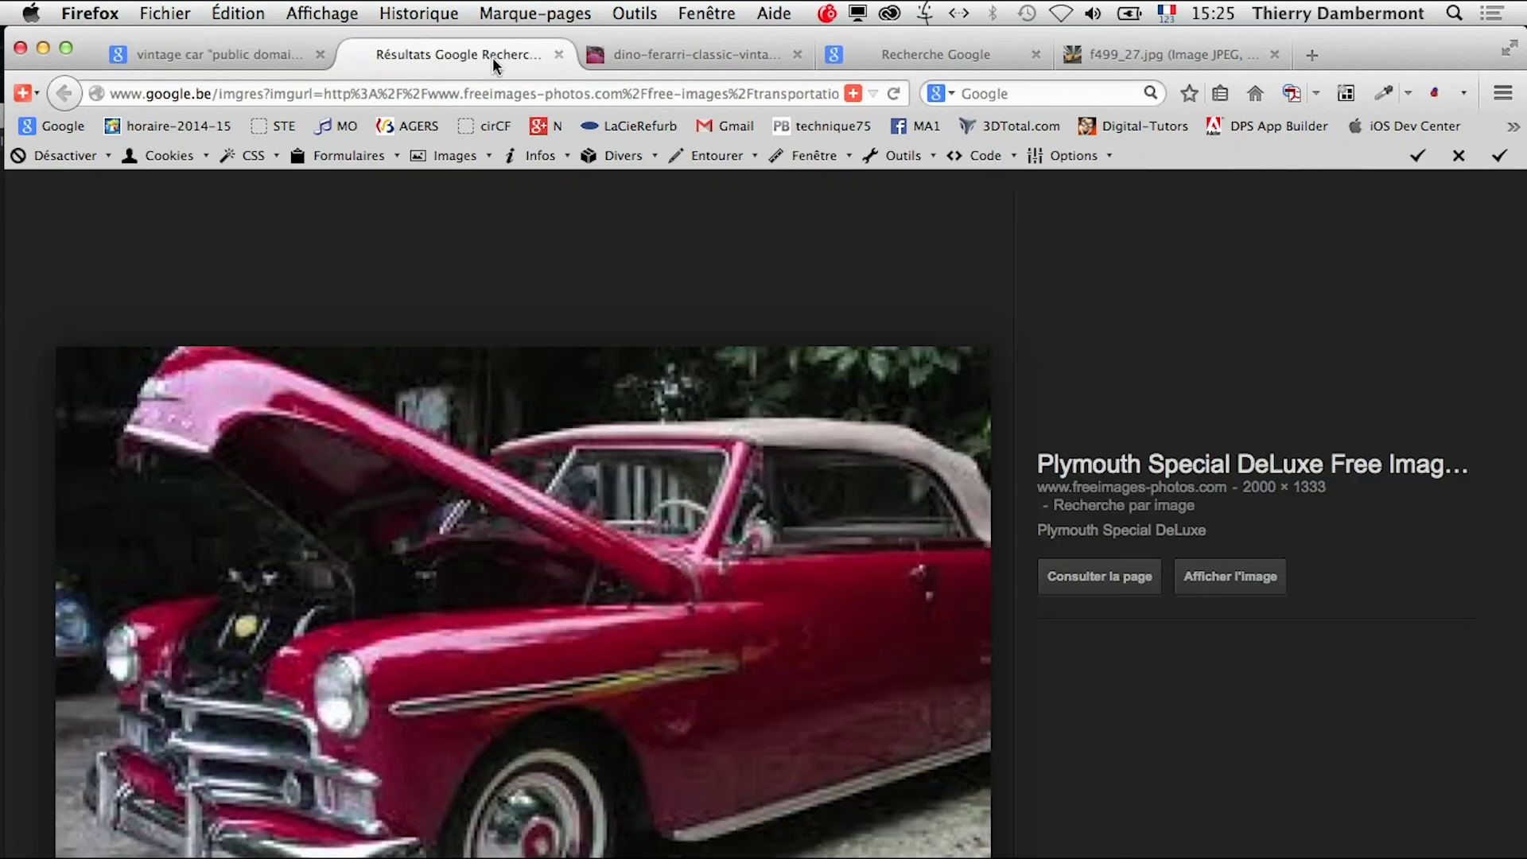
{"action": "left_click", "coordinate": [1233, 576]}
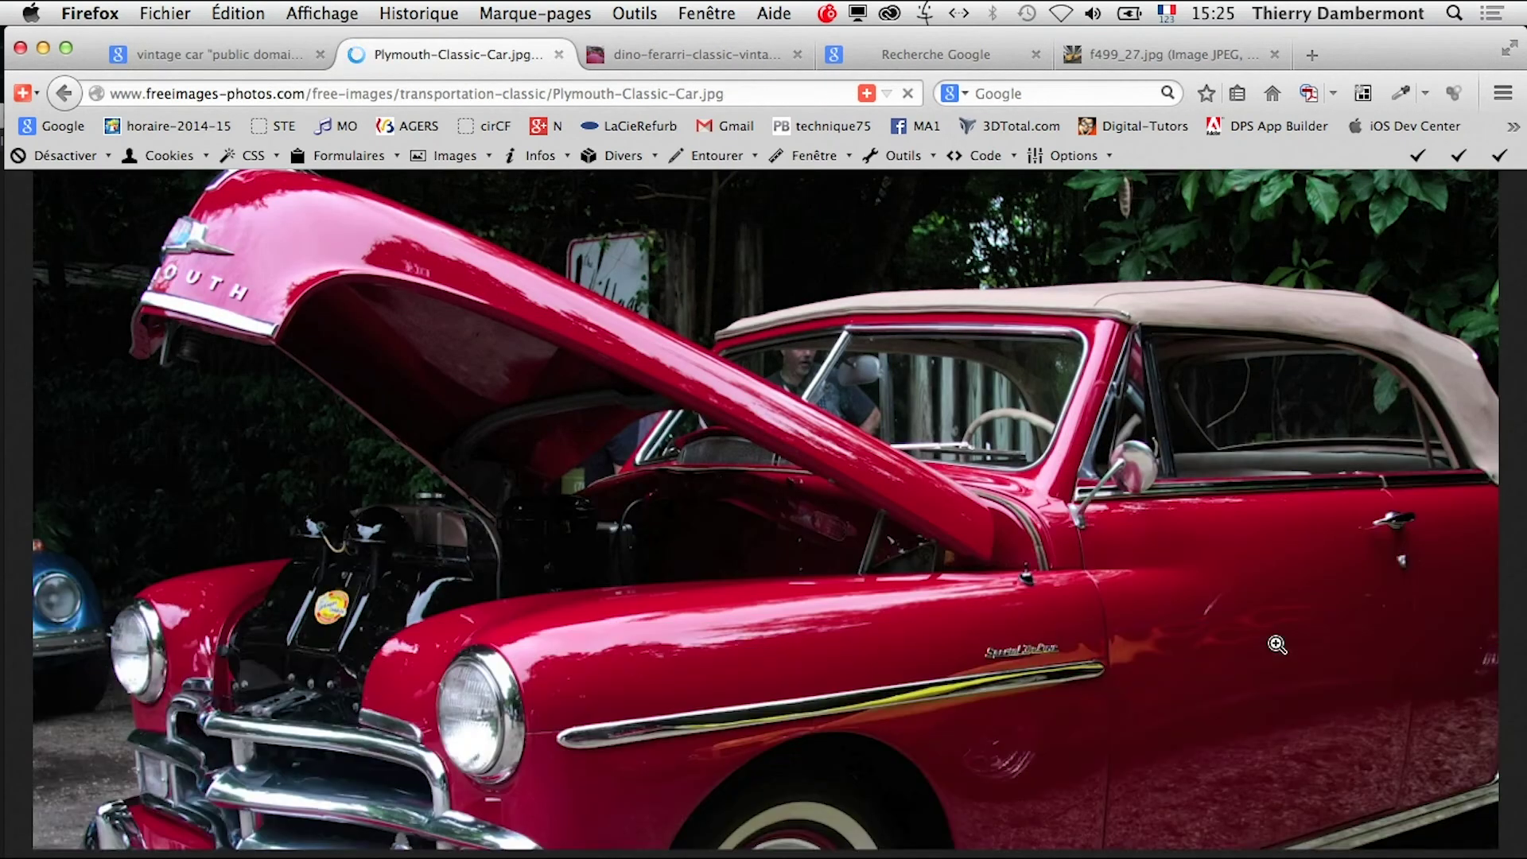
Save the red Plymouth photo as "voiture rouge 2.jpg" in the sweatshirts folder inside PS-2014-09-11
{"action": "right_click", "coordinate": [850, 643]}
{"action": "left_click", "coordinate": [980, 712]}
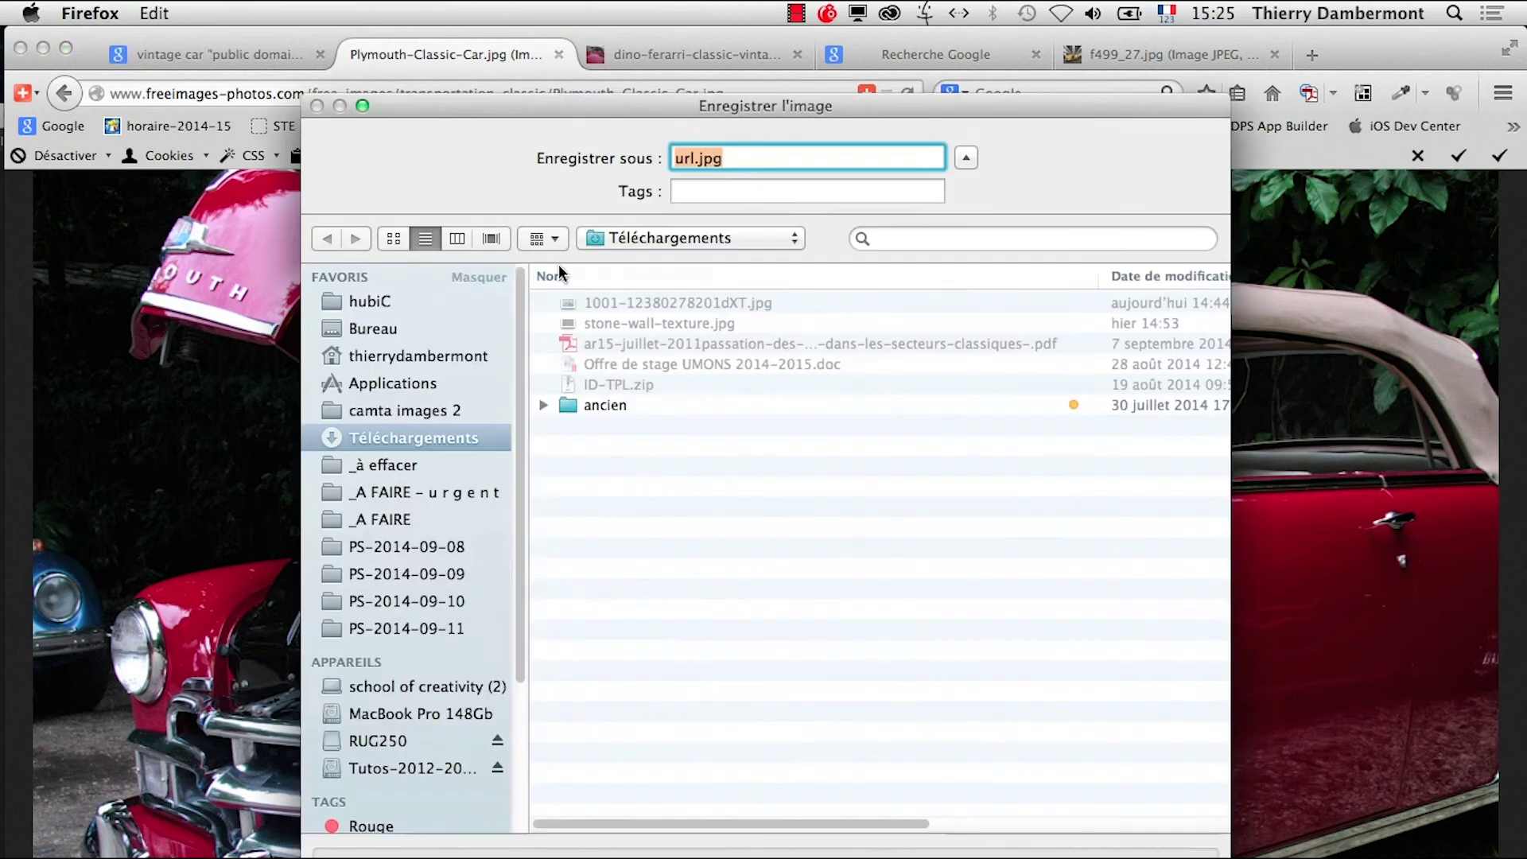
{"action": "left_click", "coordinate": [447, 628]}
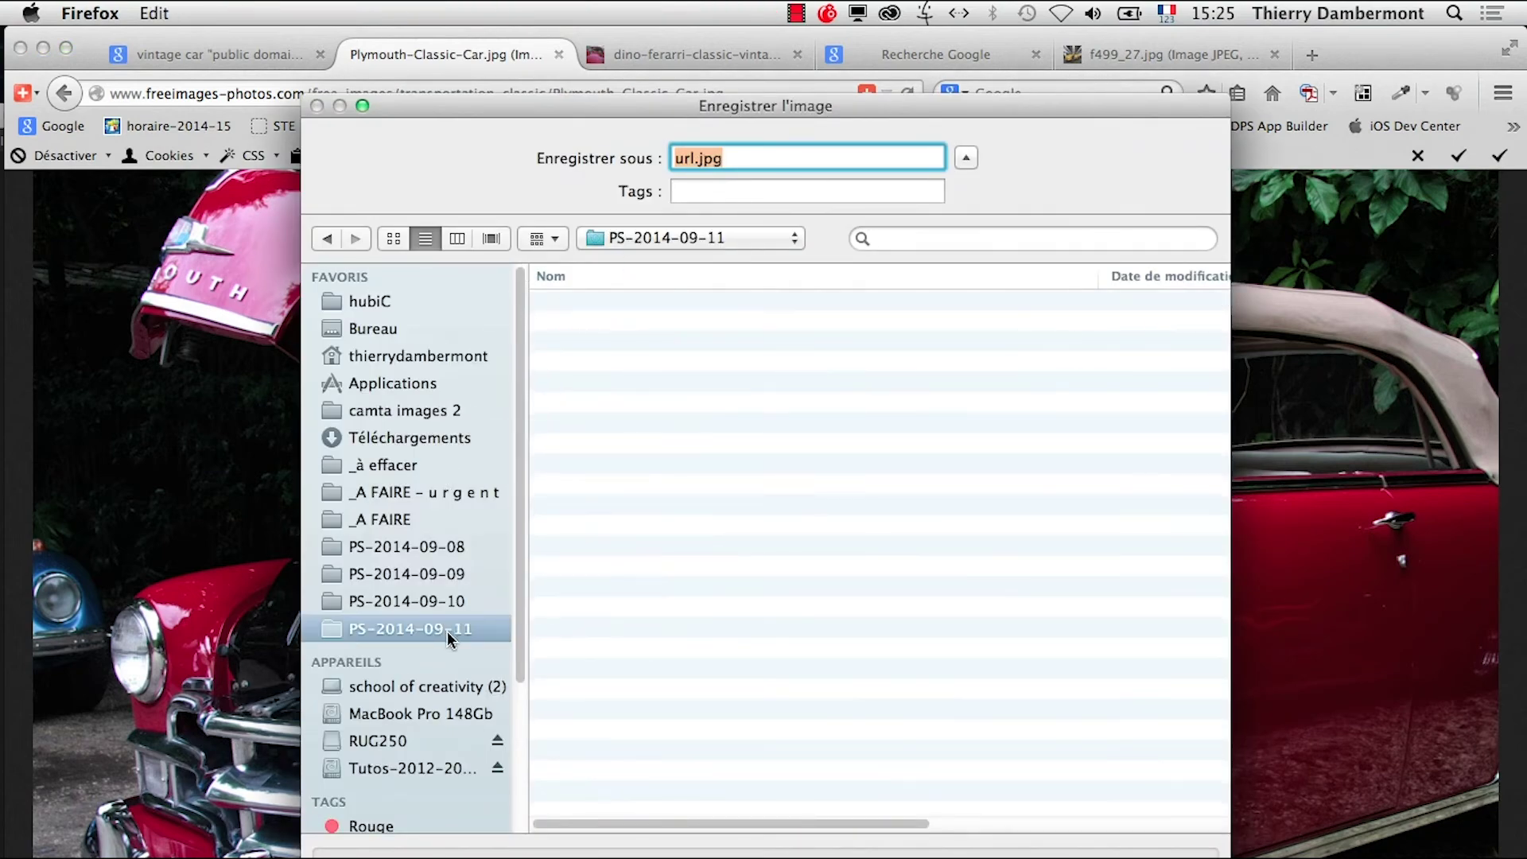
{"action": "double_click", "coordinate": [632, 303]}
{"action": "left_click_drag", "start_coordinate": [699, 163], "coordinate": [667, 157]}
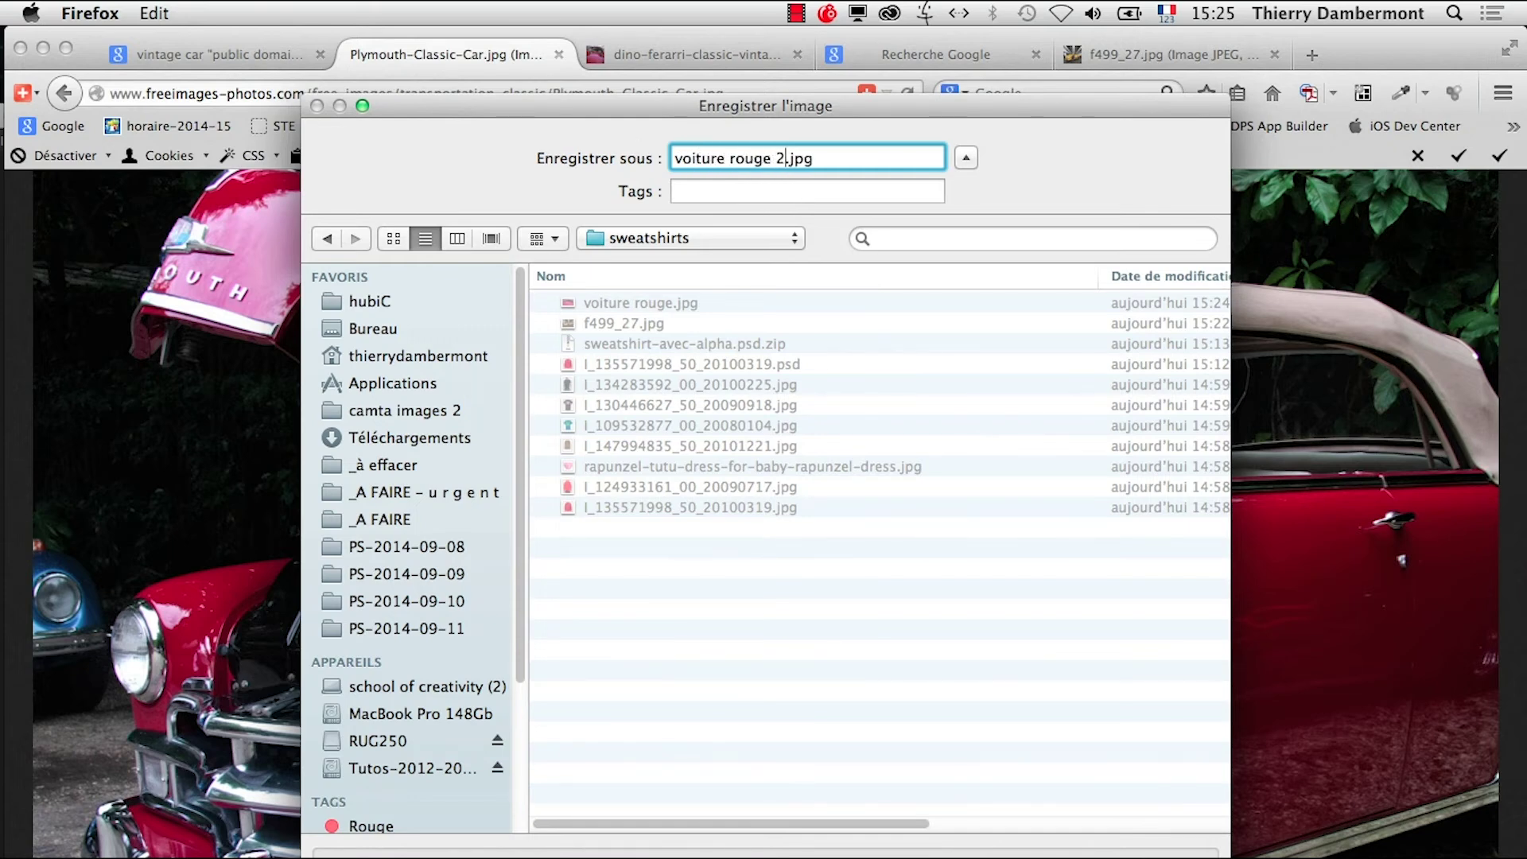
{"action": "key", "text": "Return"}
Switch back to Photoshop and open voiture rouge 2.jpg from the sweatshirts folder
{"action": "key", "text": "super+Tab"}
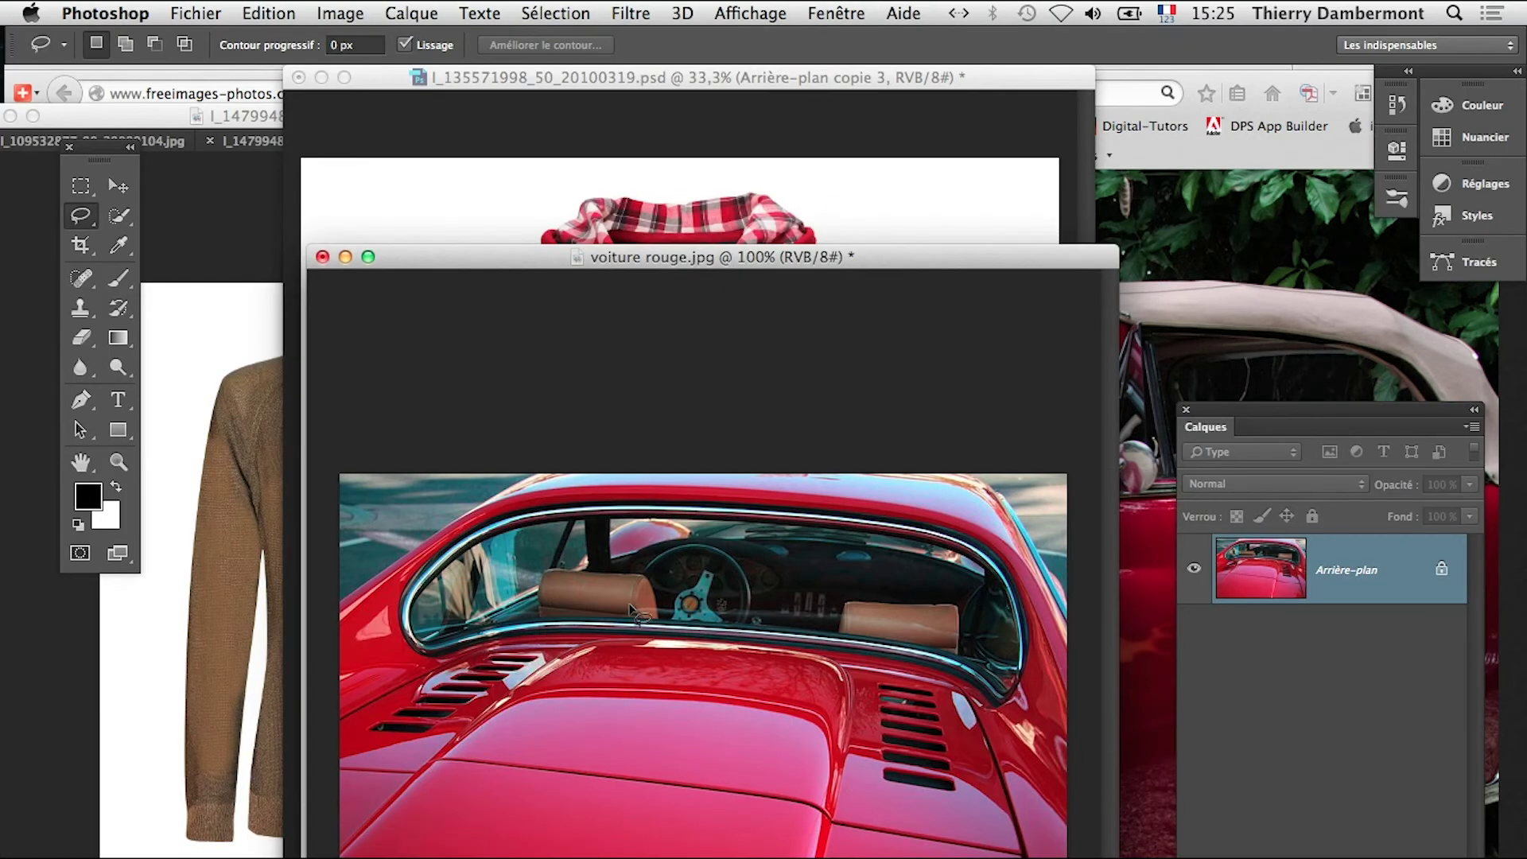
{"action": "left_click", "coordinate": [195, 13]}
{"action": "left_click", "coordinate": [208, 59]}
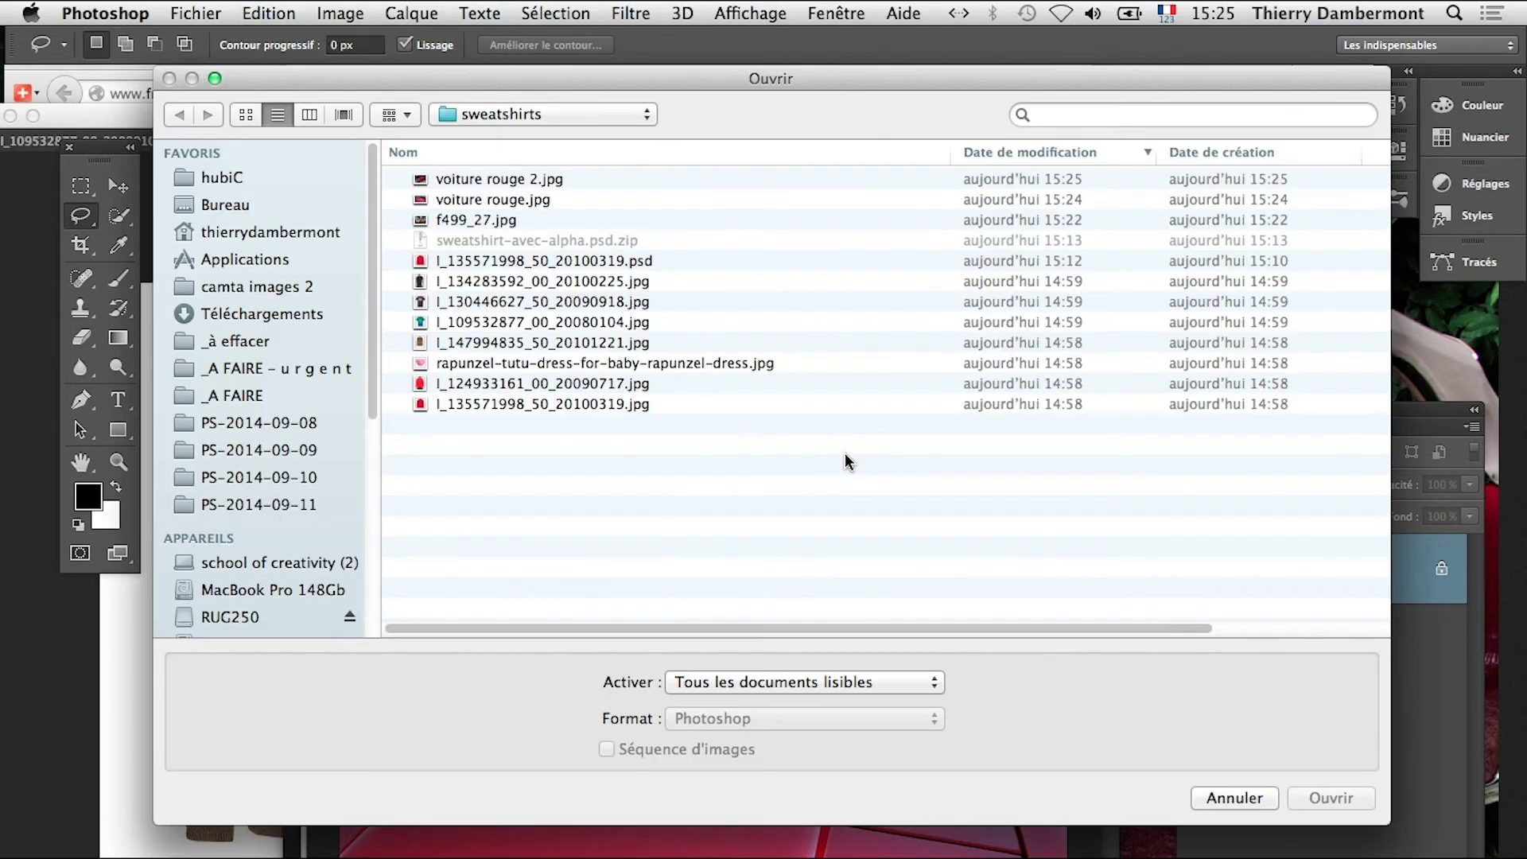
{"action": "left_click", "coordinate": [490, 181]}
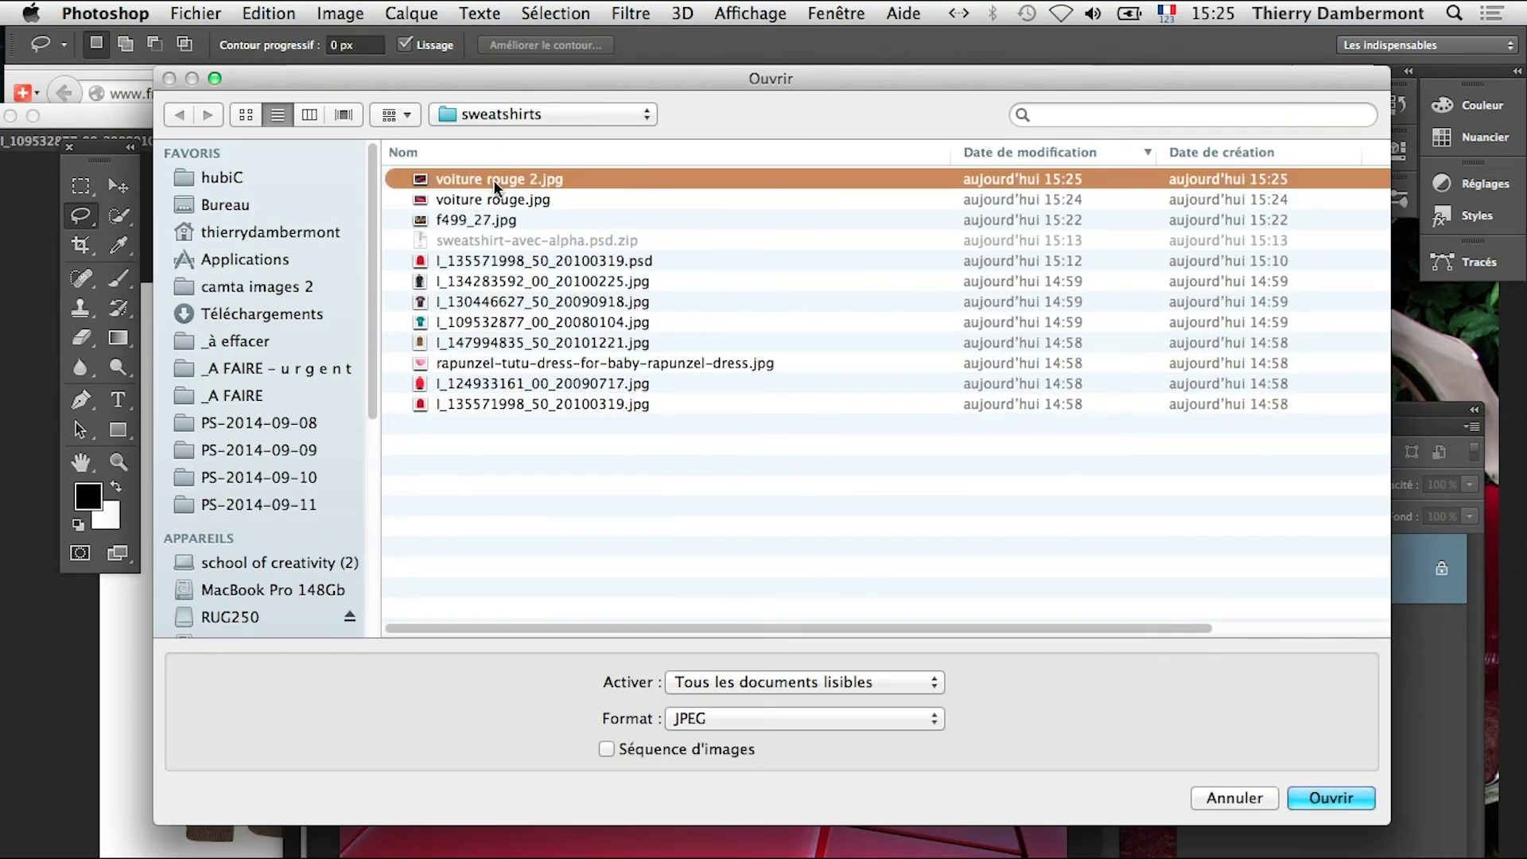
{"action": "left_click", "coordinate": [1330, 798]}
Lasso the car's red front fender and door, adding an area across the raised hood and a small dark-red patch in the engine bay
{"action": "left_click", "coordinate": [758, 729]}
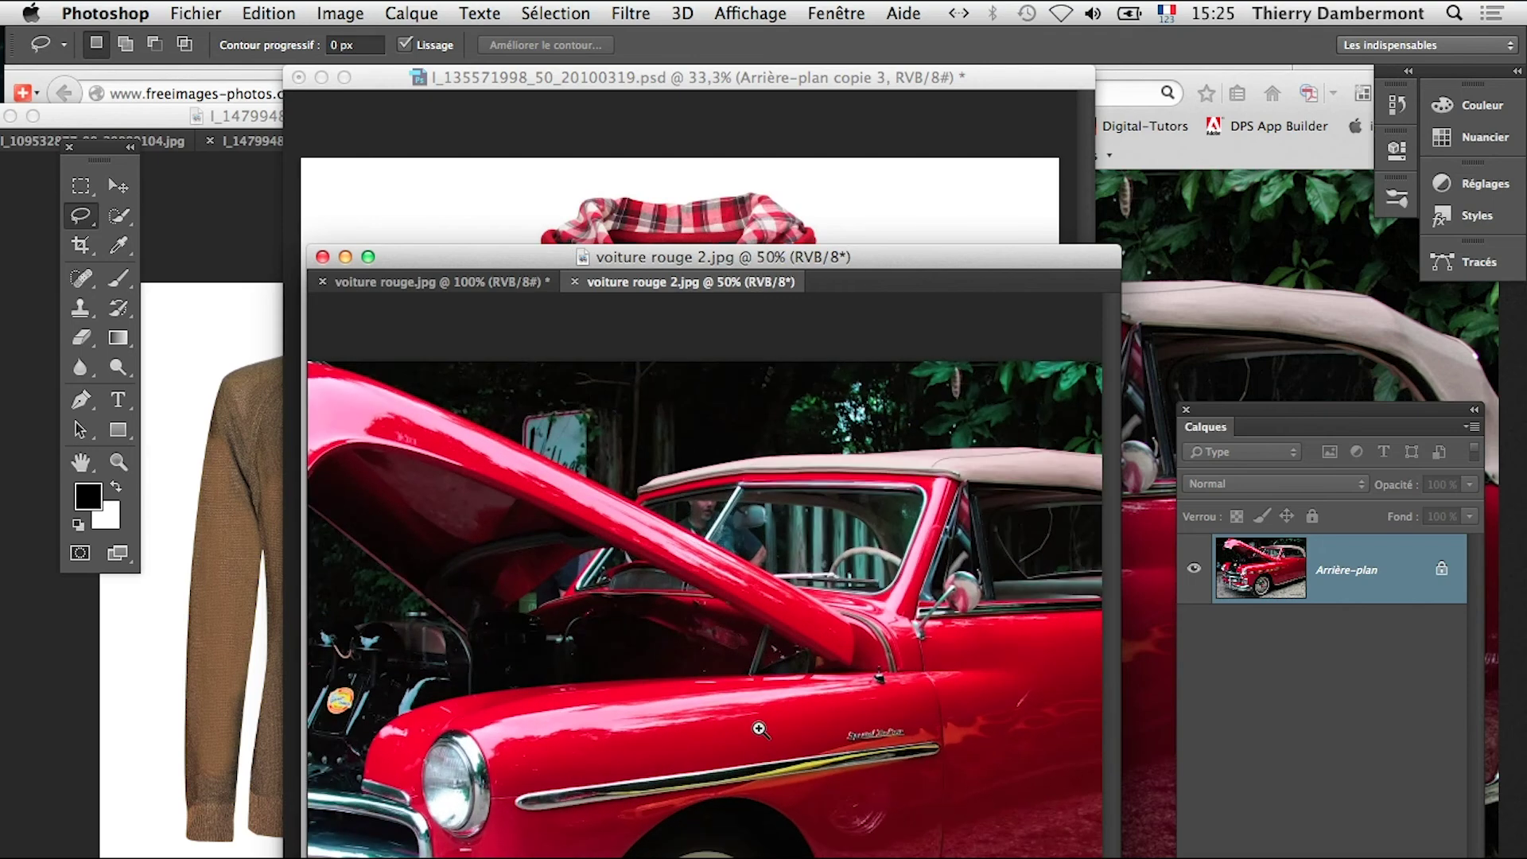
{"action": "key", "text": "f"}
{"action": "left_click_drag", "start_coordinate": [690, 706], "coordinate": [470, 663]}
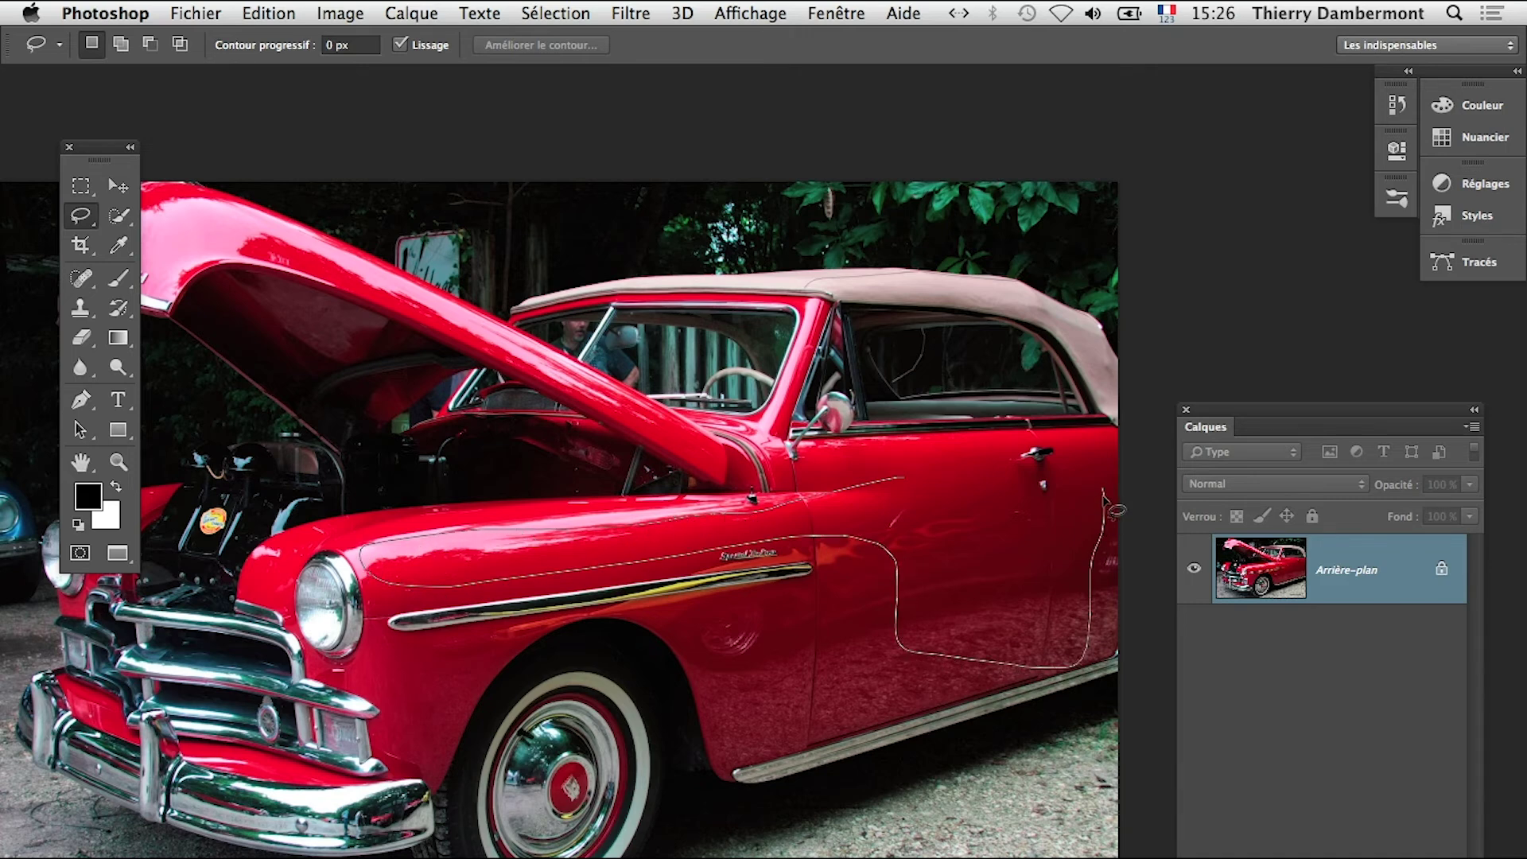
{"action": "left_click_drag", "start_coordinate": [1069, 455], "coordinate": [1004, 444]}
{"action": "scroll", "coordinate": [481, 270], "scroll_direction": "left", "scroll_amount": 8}
{"action": "scroll", "coordinate": [481, 270], "scroll_direction": "up", "scroll_amount": 2}
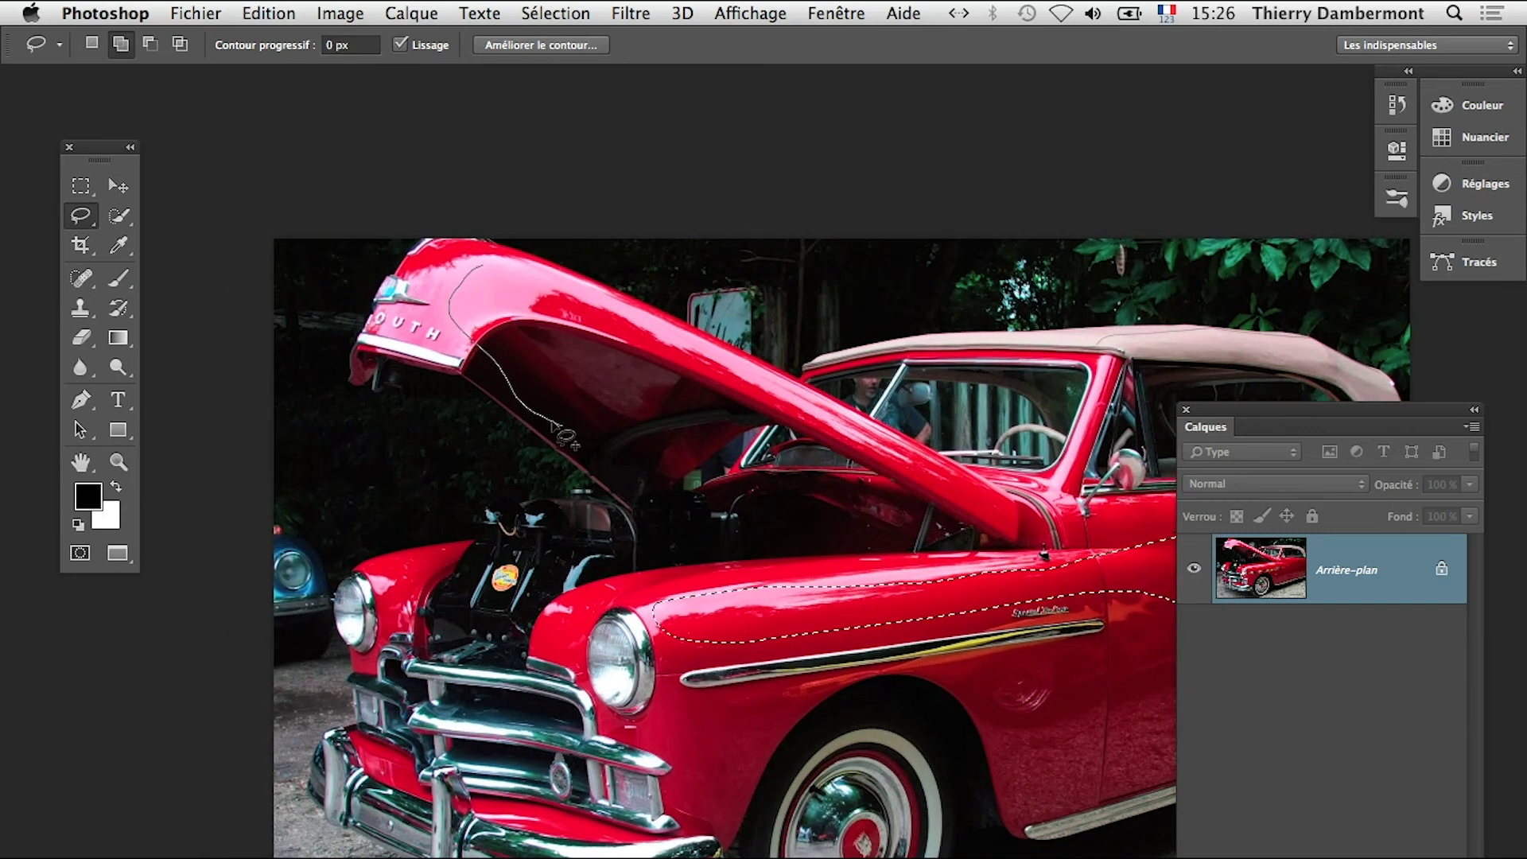
{"action": "left_click_drag", "start_coordinate": [571, 310], "coordinate": [545, 299]}
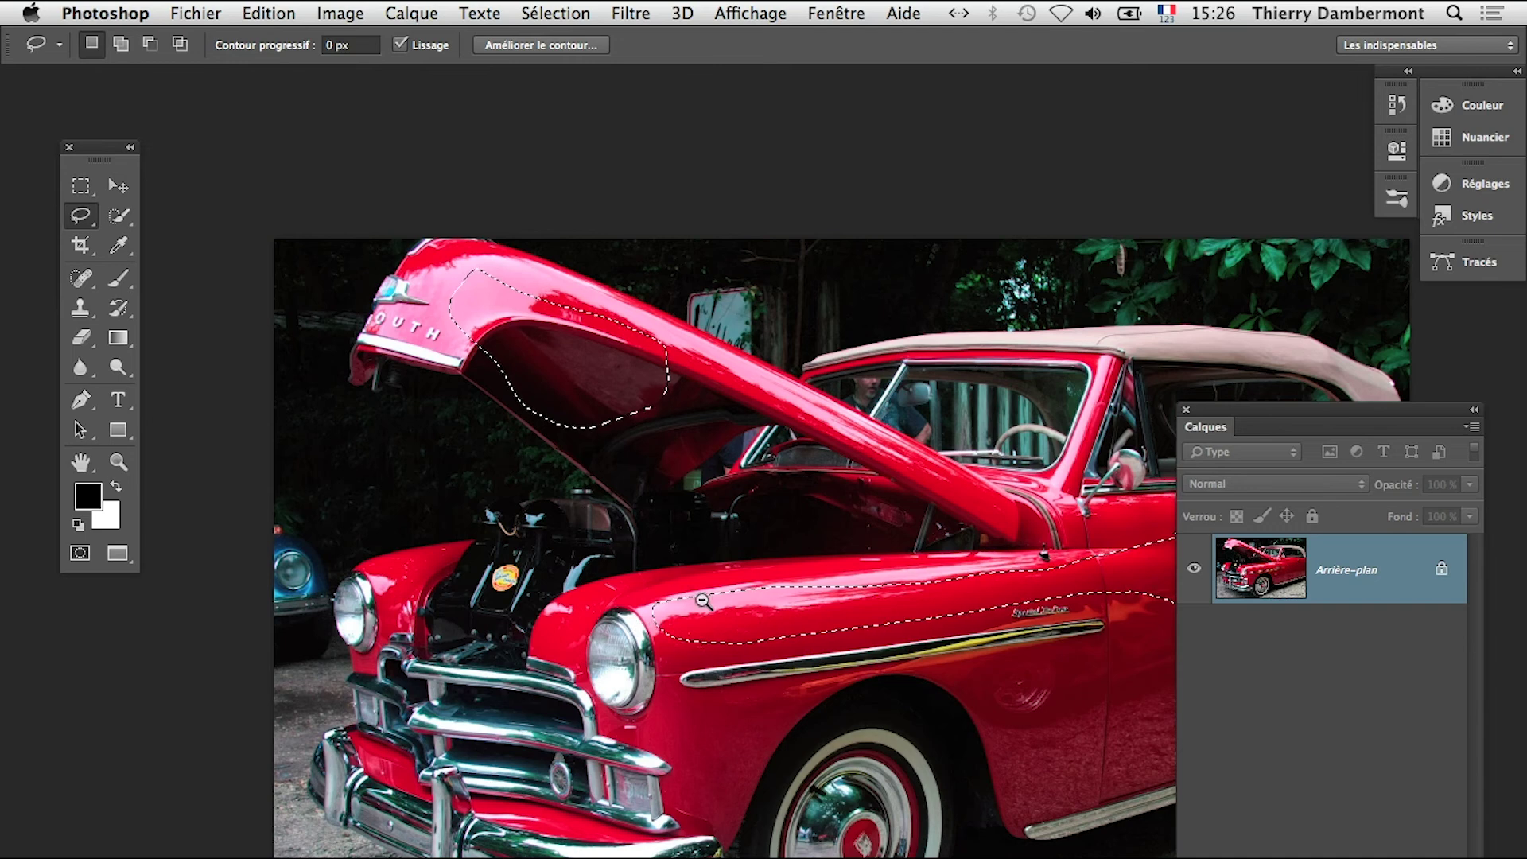
{"action": "key", "text": "shift"}
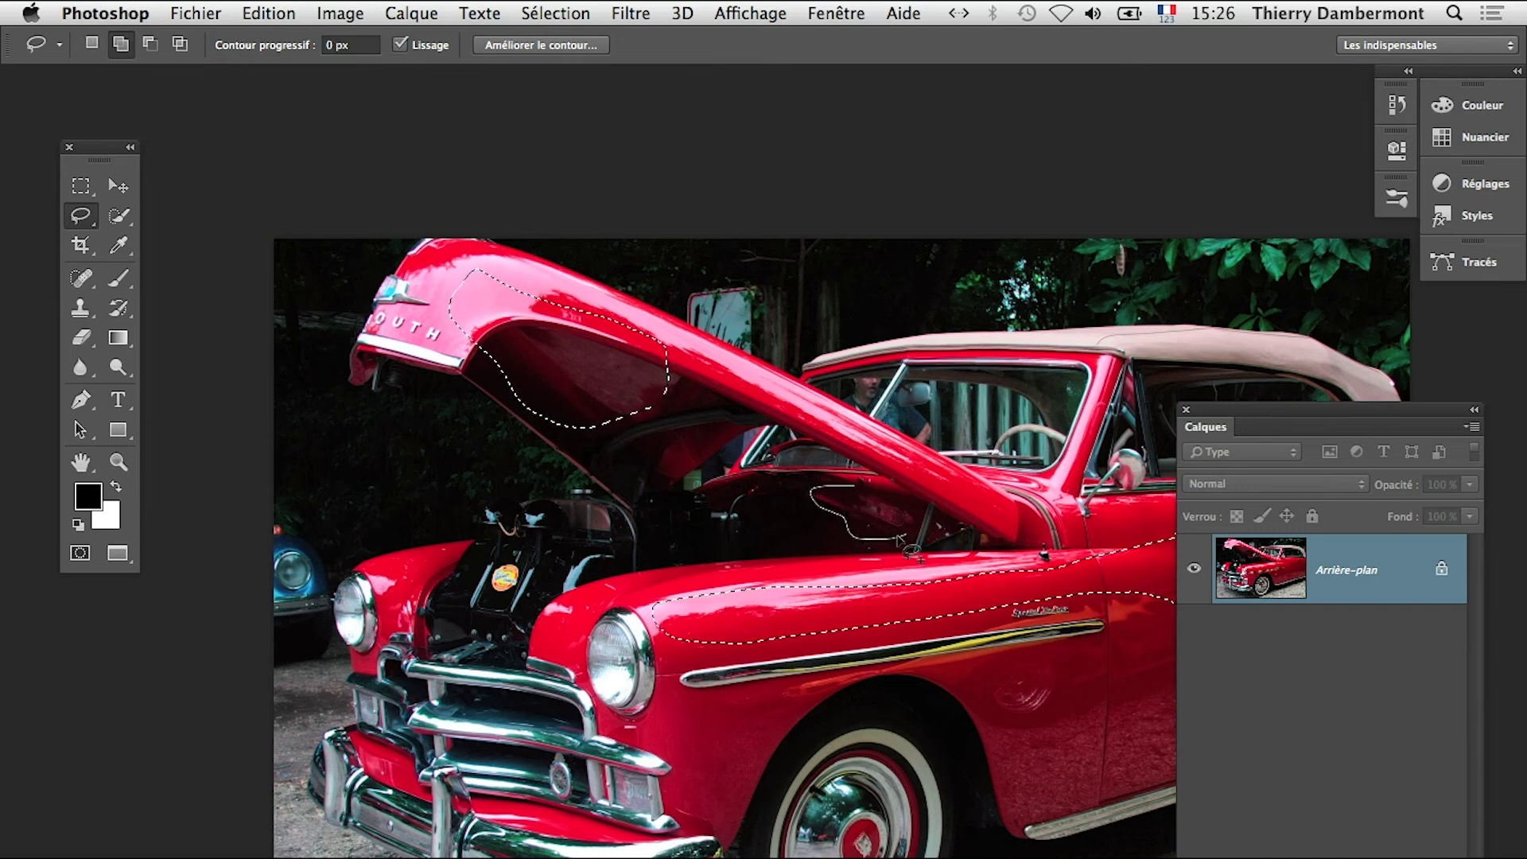
{"action": "left_click_drag", "start_coordinate": [907, 506], "coordinate": [889, 489]}
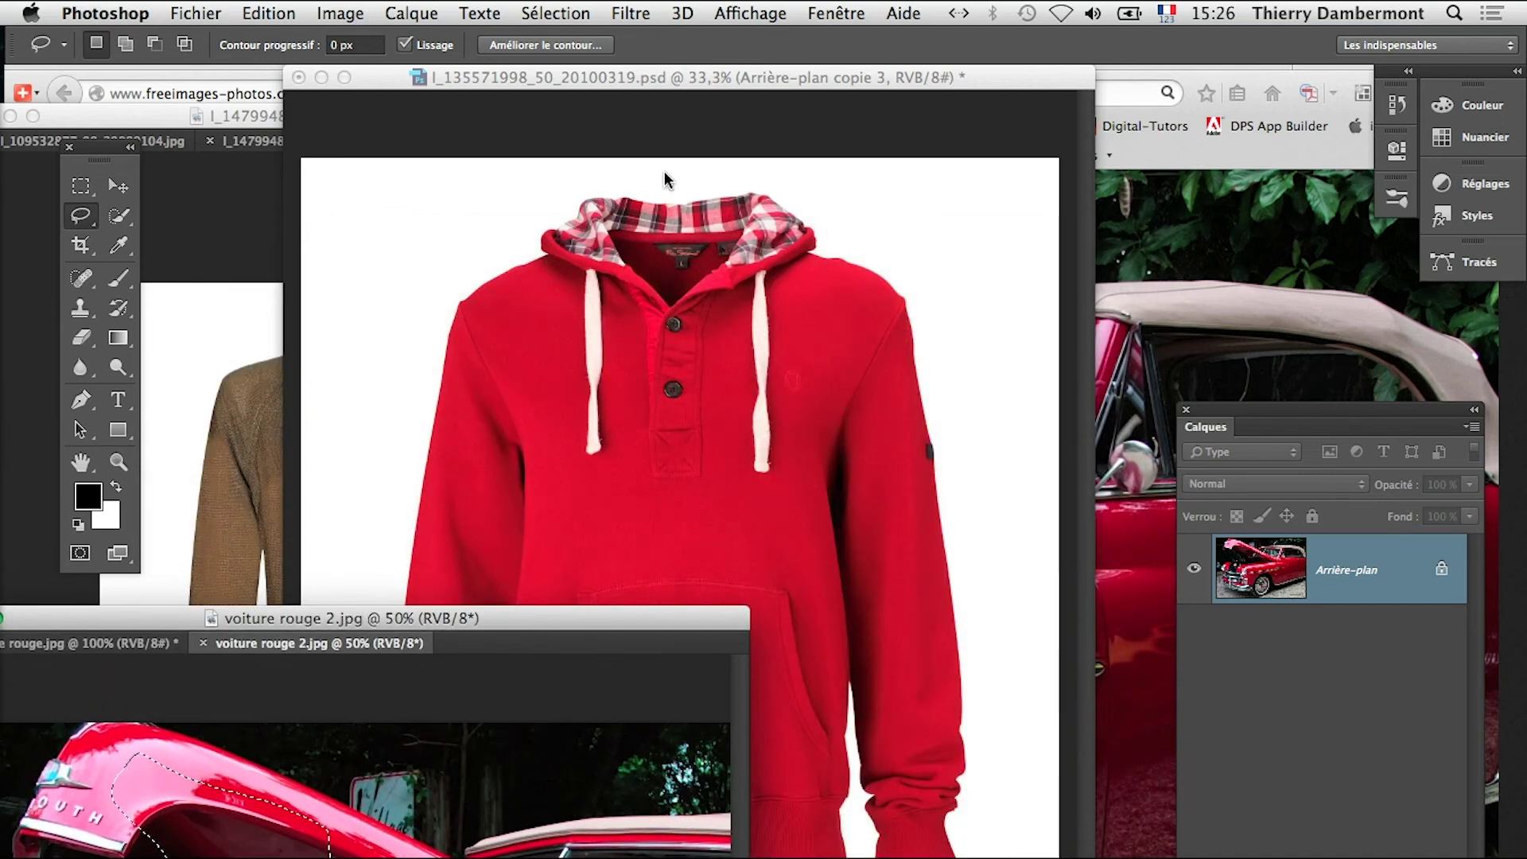
Start Correspondance de la couleur on the selected hoodie in Arrière-plan copie 3, using voiture rouge 2.jpg as the source
{"action": "left_click", "coordinate": [662, 79]}
{"action": "left_click", "coordinate": [341, 13]}
{"action": "mouse_move", "coordinate": [374, 77]}
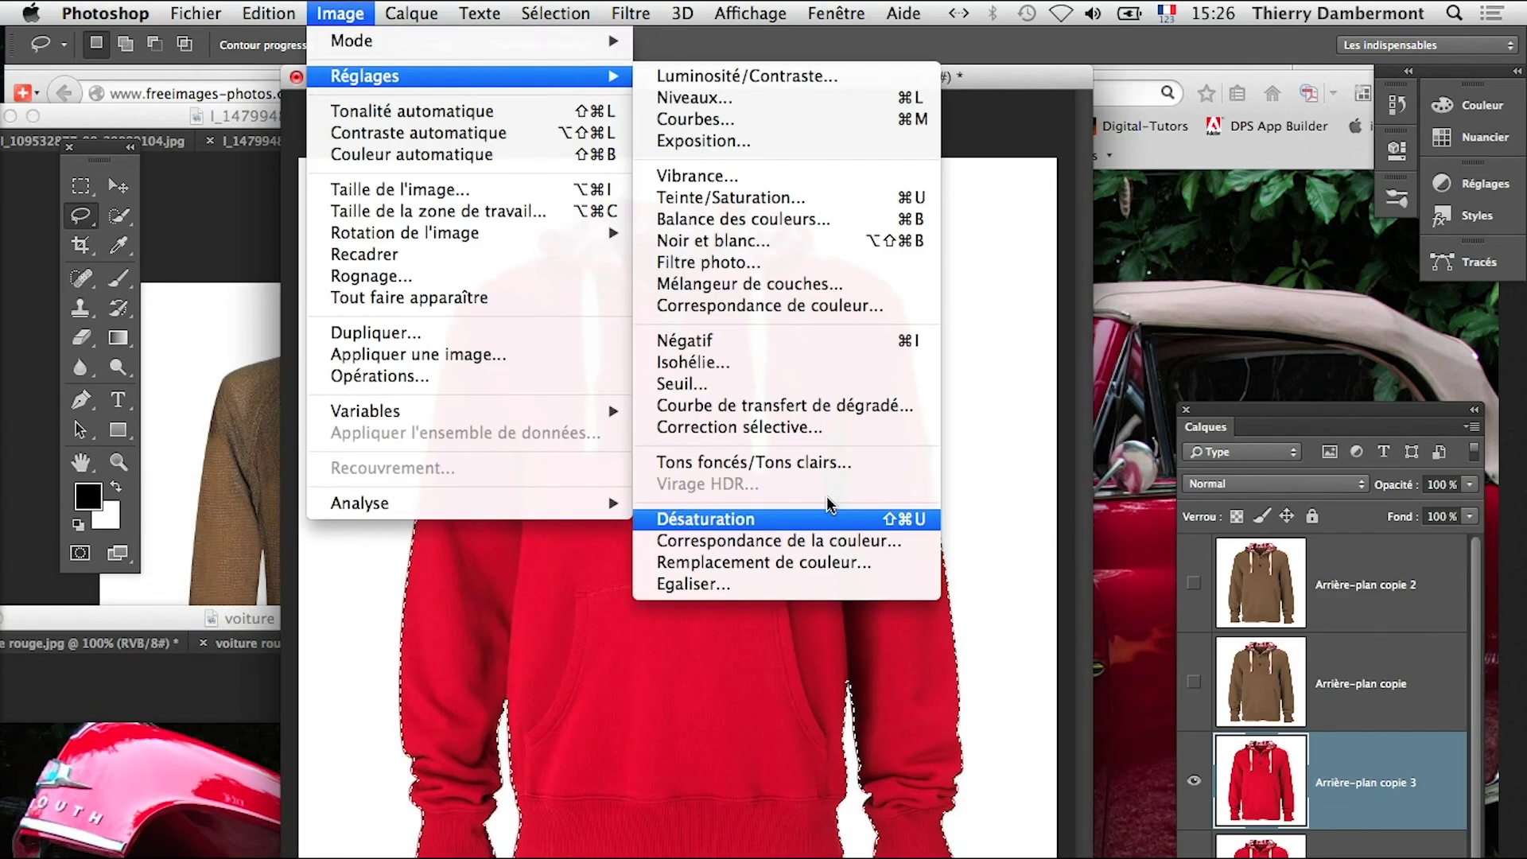
{"action": "left_click", "coordinate": [840, 528]}
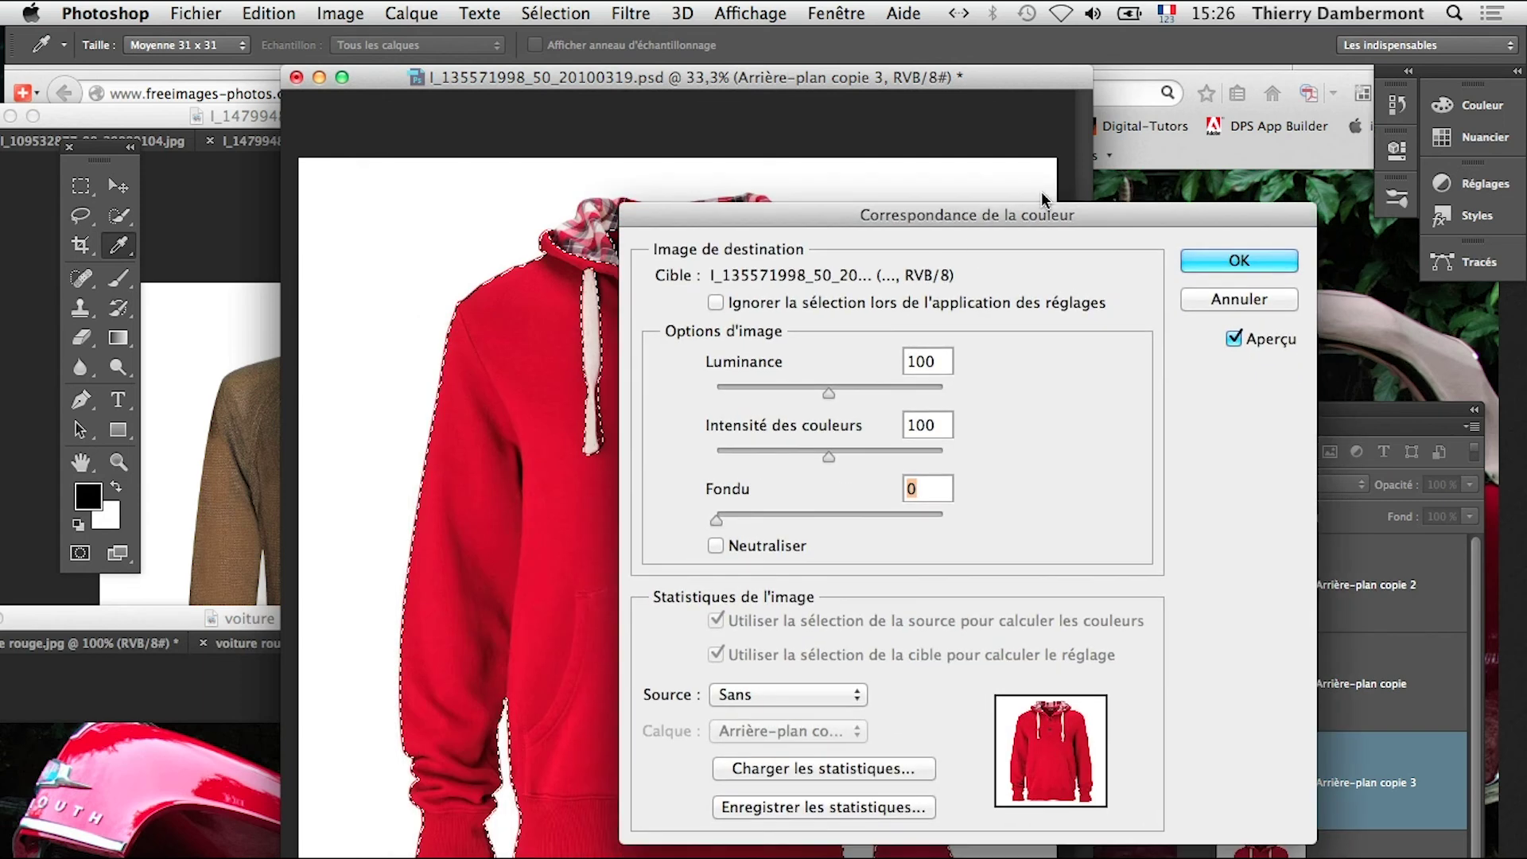
{"action": "left_click", "coordinate": [787, 695]}
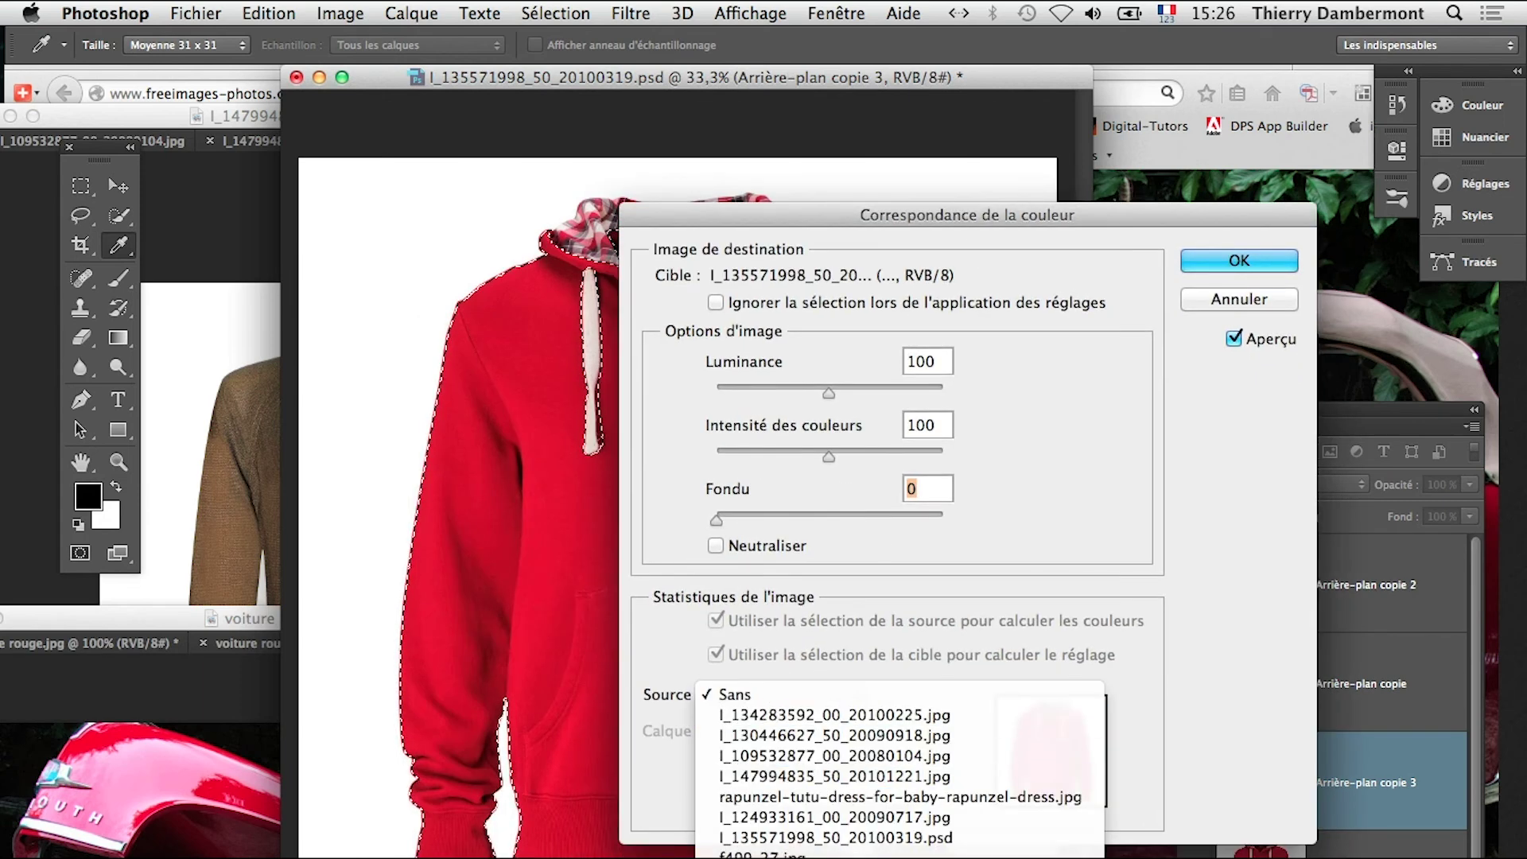
{"action": "left_click", "coordinate": [947, 802]}
{"action": "left_click_drag", "start_coordinate": [899, 215], "coordinate": [1204, 208]}
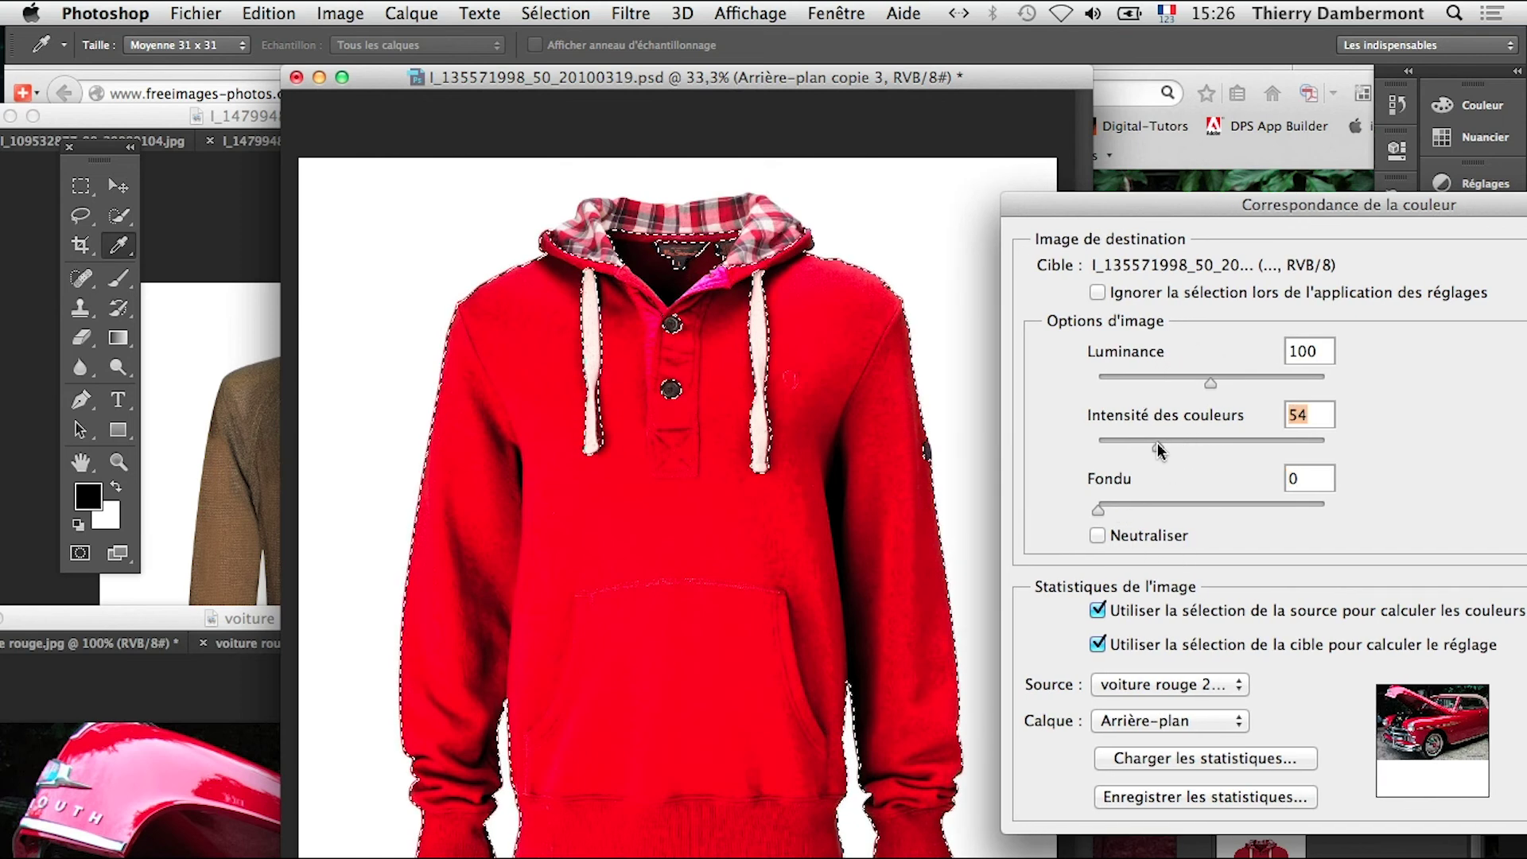
Set Luminance to 44 and Intensité des couleurs to 48, and apply the colour match to the hoodie
{"action": "left_click_drag", "start_coordinate": [1157, 443], "coordinate": [1110, 434]}
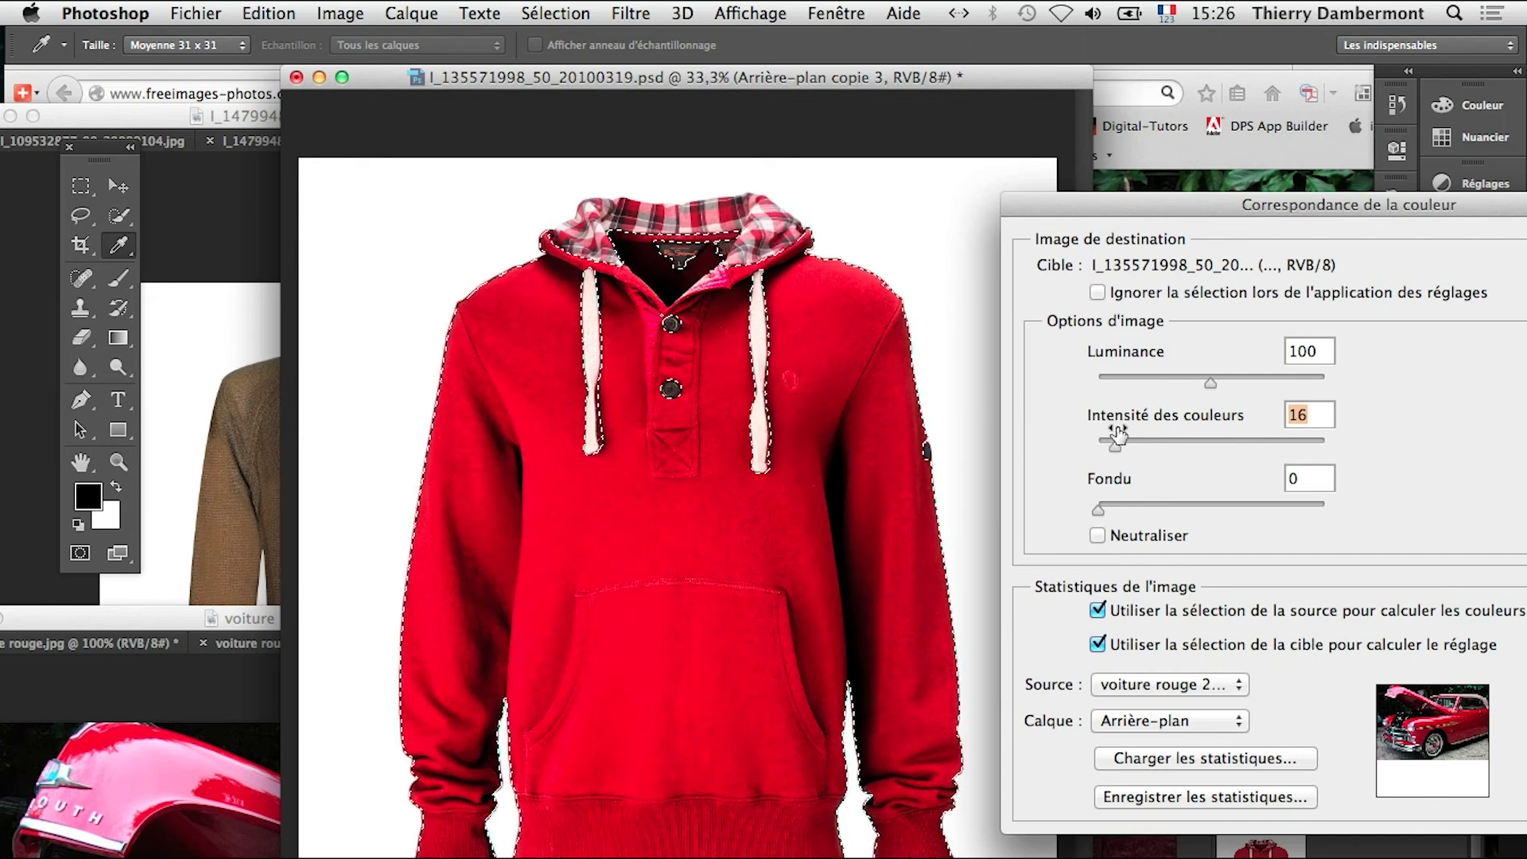
{"action": "left_click_drag", "start_coordinate": [1210, 383], "coordinate": [1150, 389]}
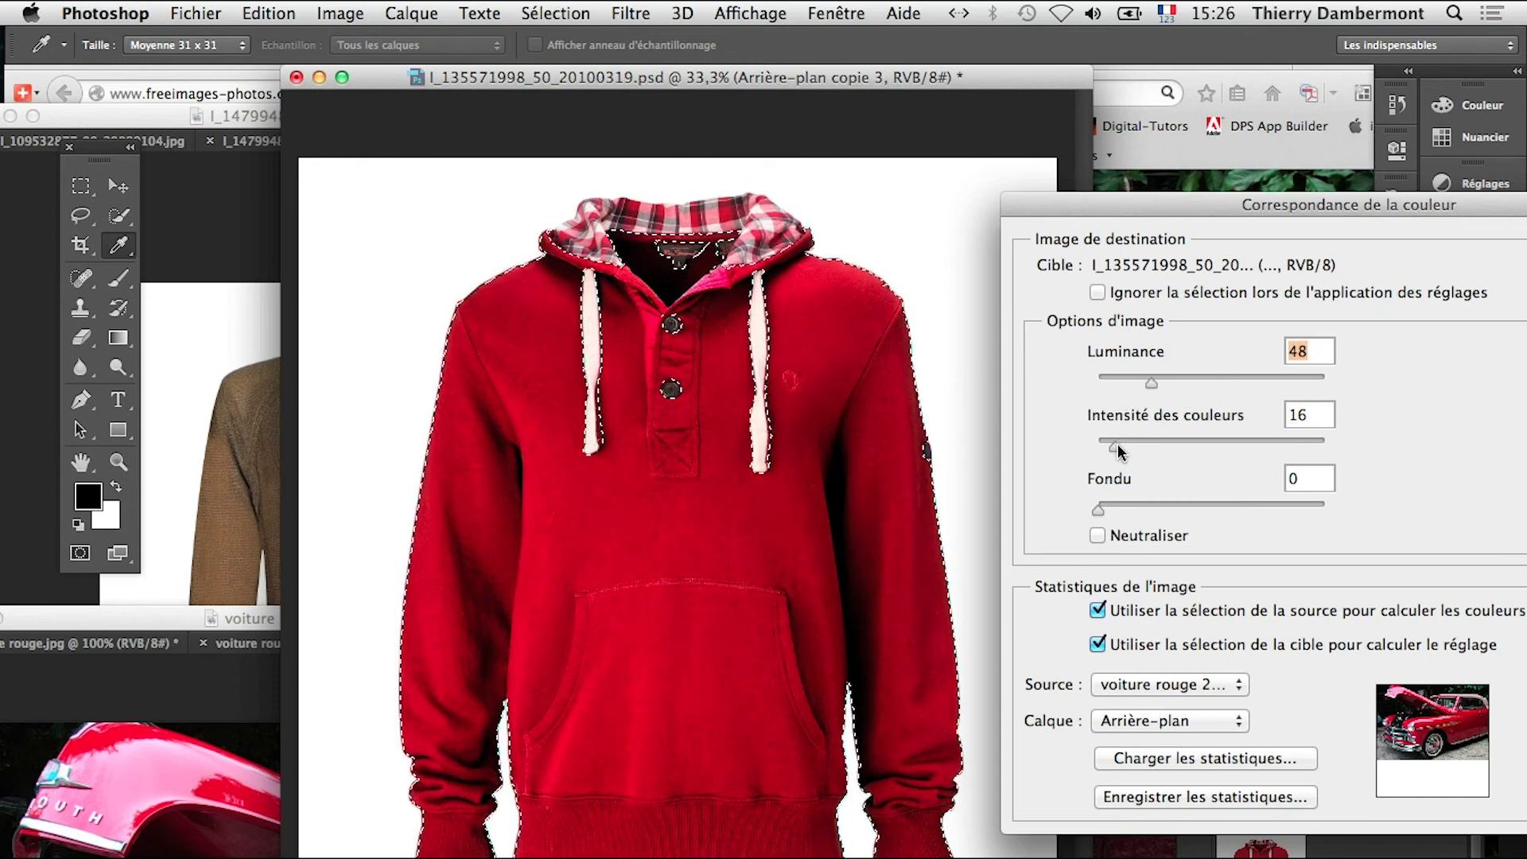
{"action": "left_click_drag", "start_coordinate": [1142, 379], "coordinate": [1146, 380]}
{"action": "left_click_drag", "start_coordinate": [1122, 447], "coordinate": [1150, 445]}
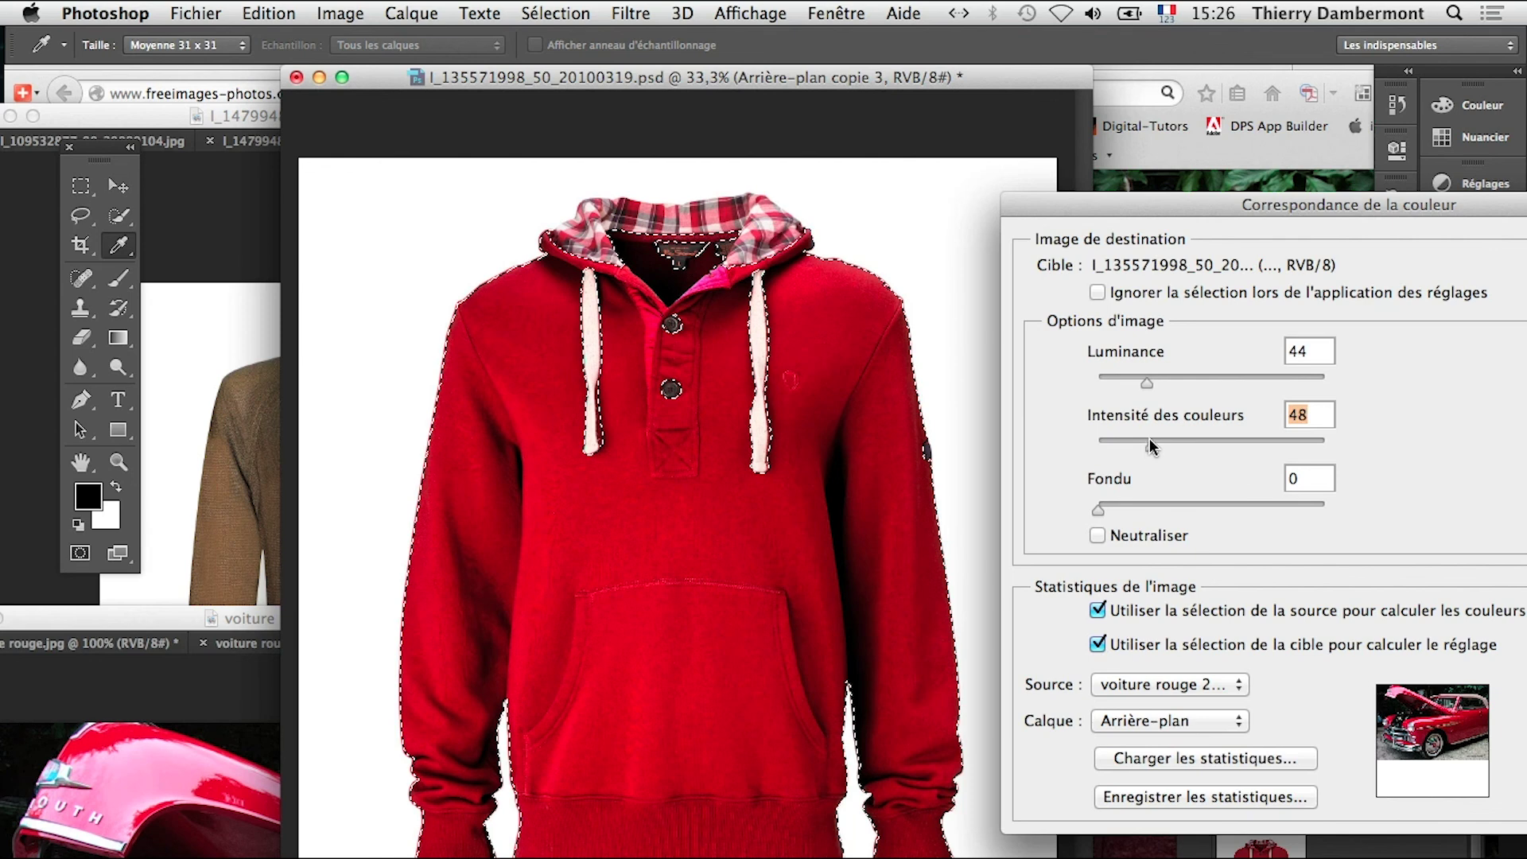
{"action": "left_click_drag", "start_coordinate": [1268, 233], "coordinate": [1172, 169]}
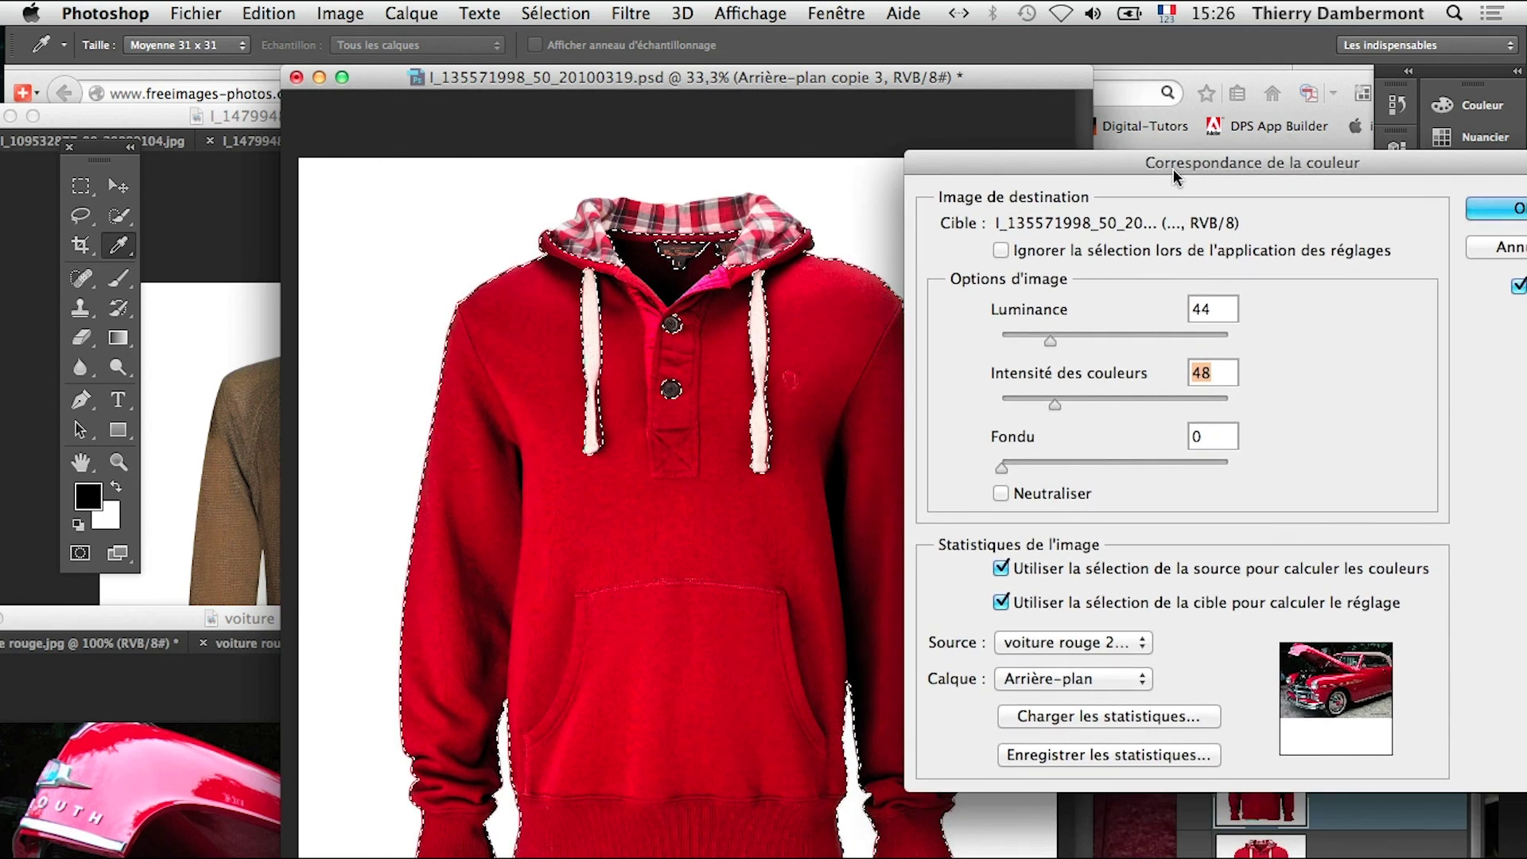
{"action": "key", "text": "Return"}
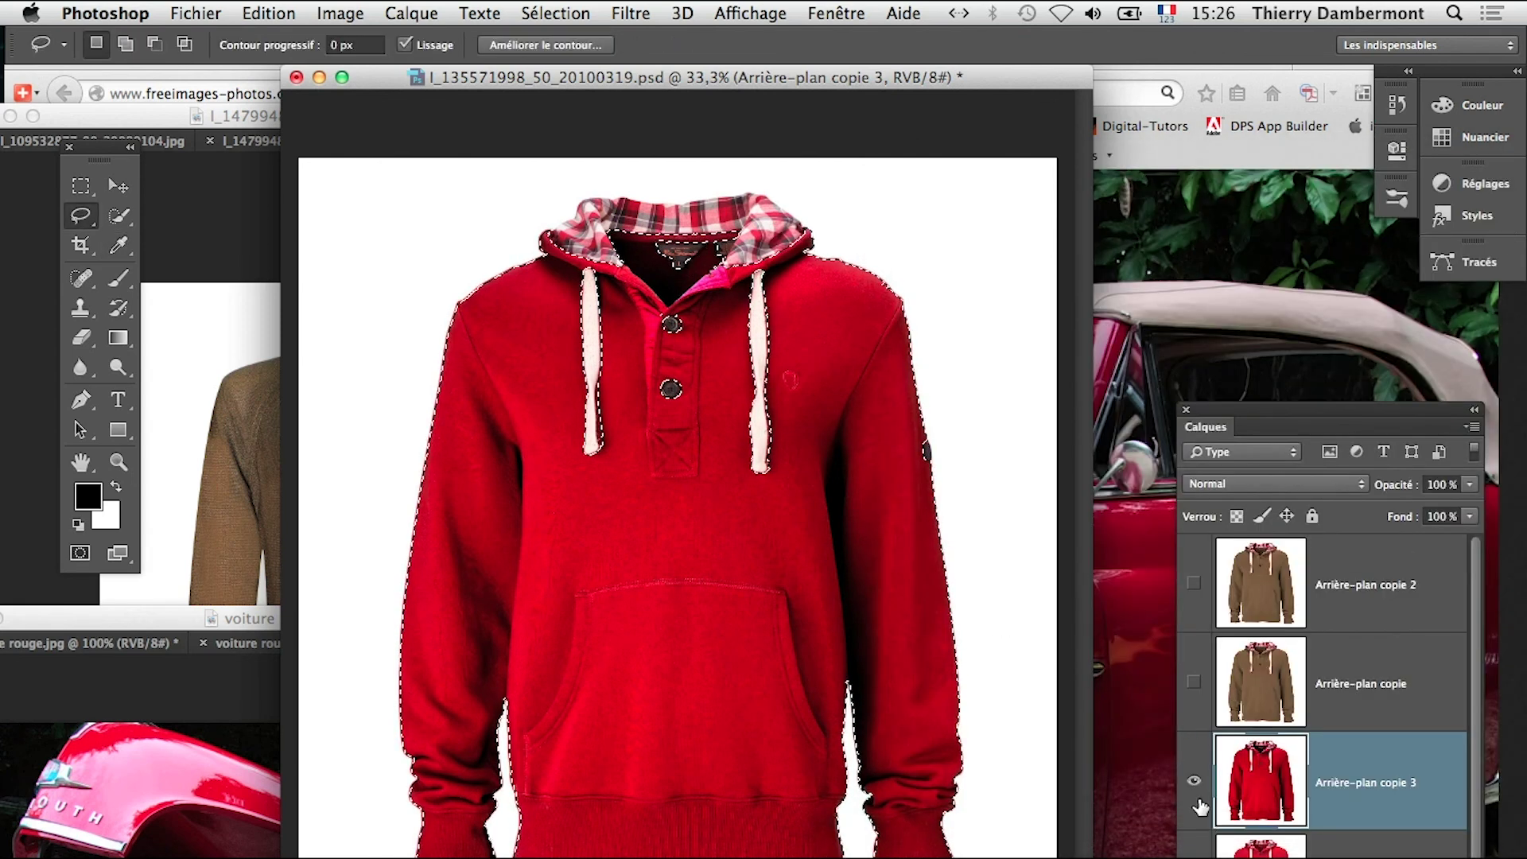
Compare the recoloured hoodie with the layers beneath it and with voiture rouge 2.jpg placed beside it
{"action": "left_click", "coordinate": [1192, 779]}
{"action": "left_click", "coordinate": [1192, 780]}
{"action": "key", "text": "super+minus"}
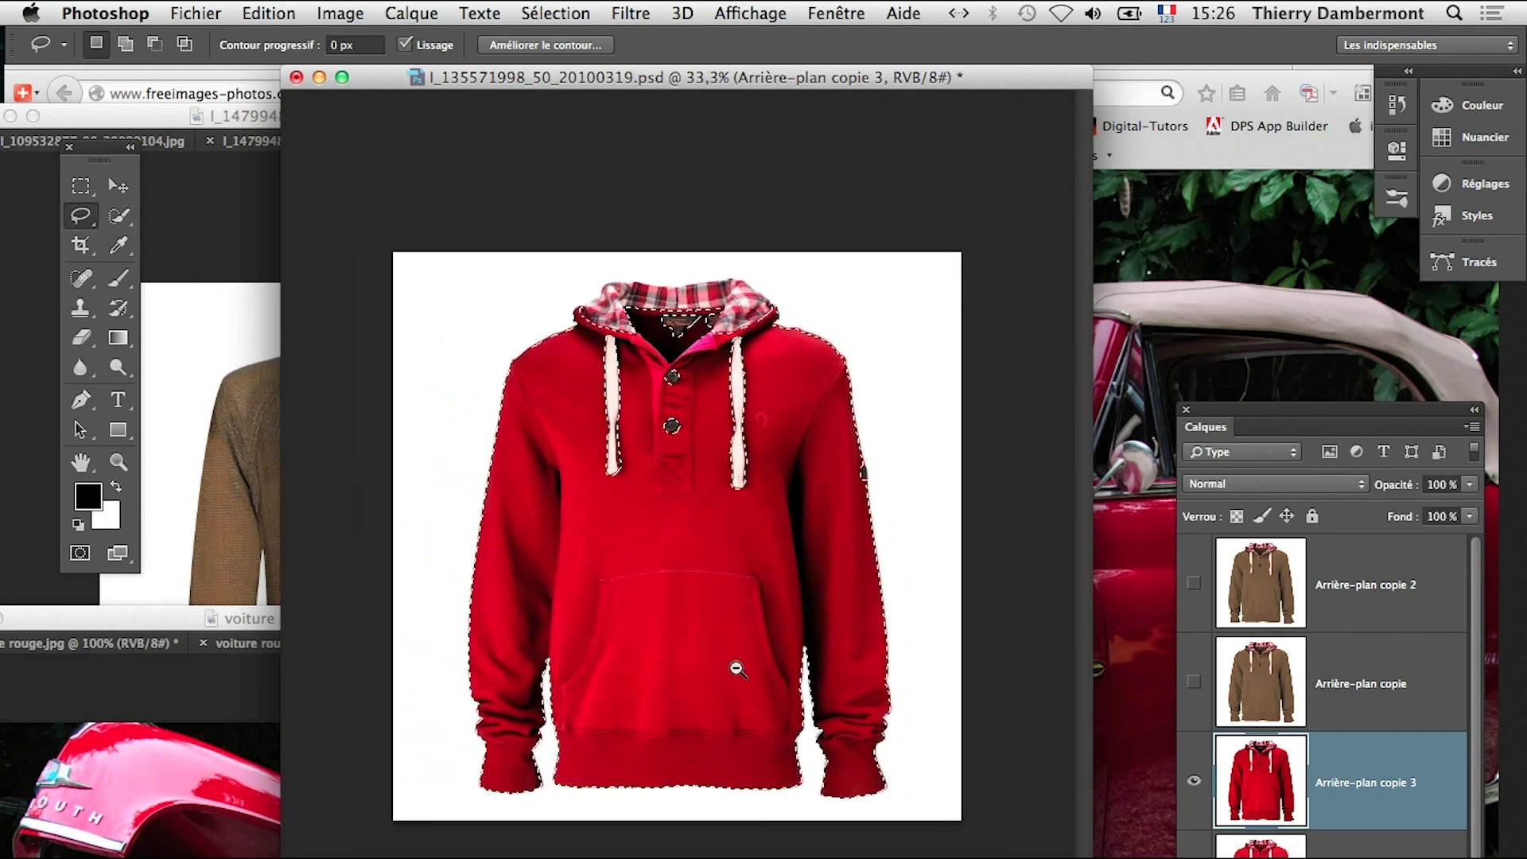
{"action": "key", "text": "super+minus"}
{"action": "left_click", "coordinate": [246, 621]}
{"action": "key", "text": "super+minus"}
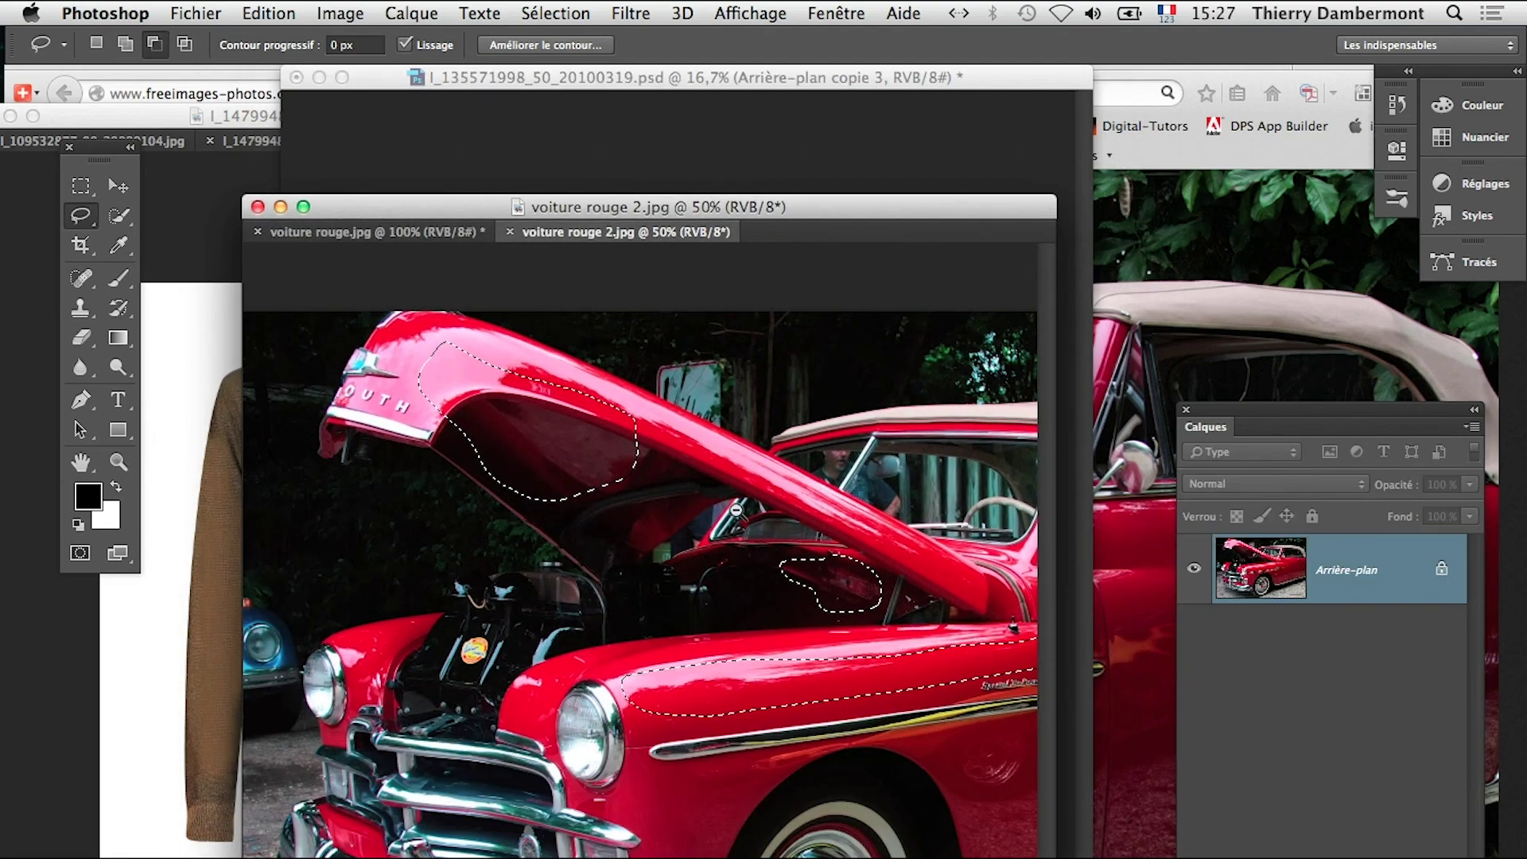
{"action": "key", "text": "super+minus"}
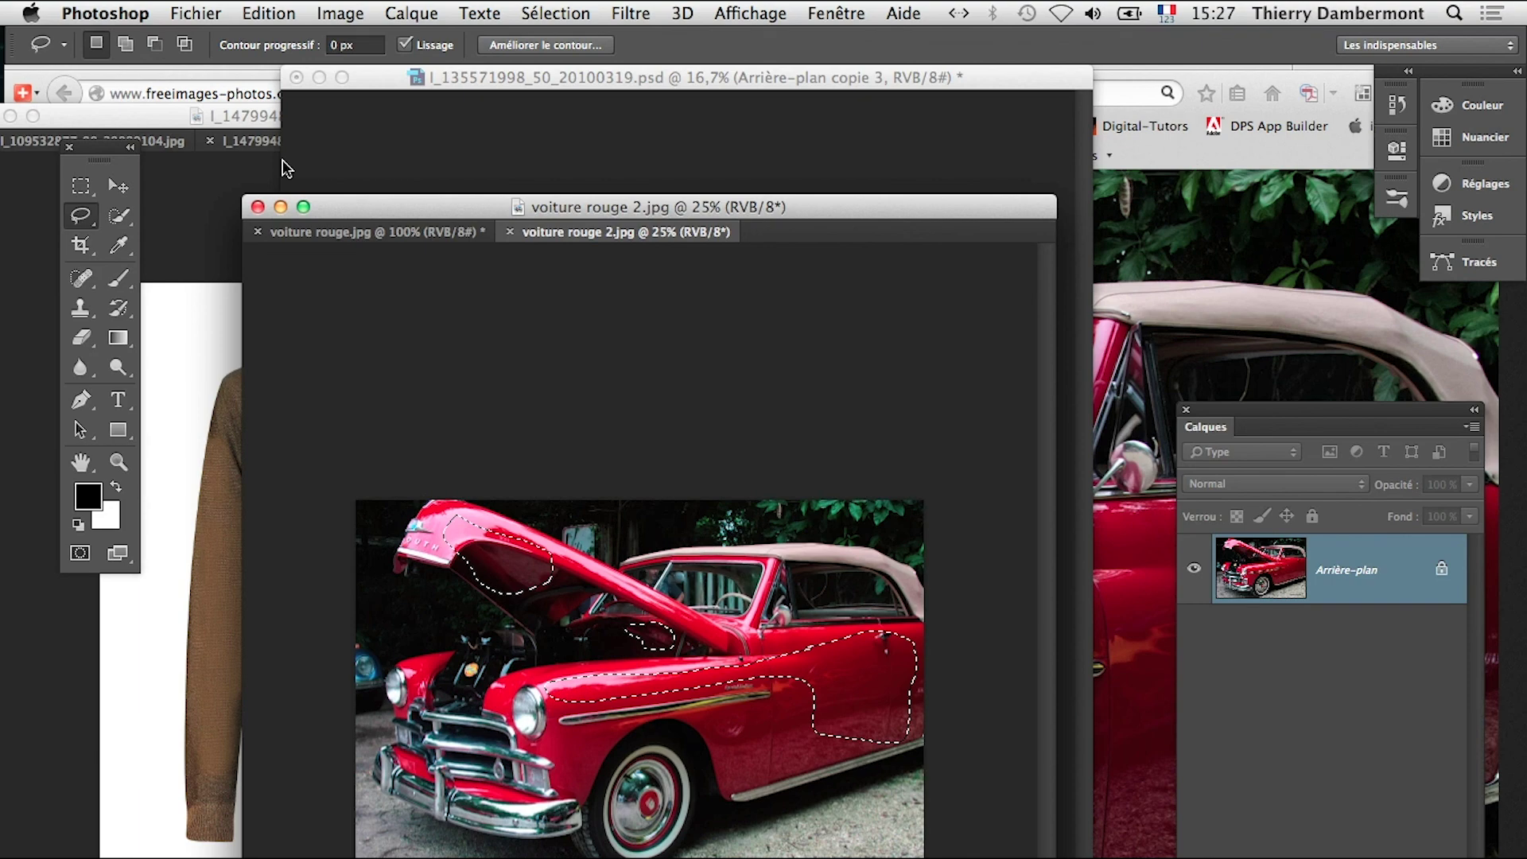
{"action": "left_click", "coordinate": [303, 206]}
{"action": "left_click_drag", "start_coordinate": [791, 206], "coordinate": [408, 534]}
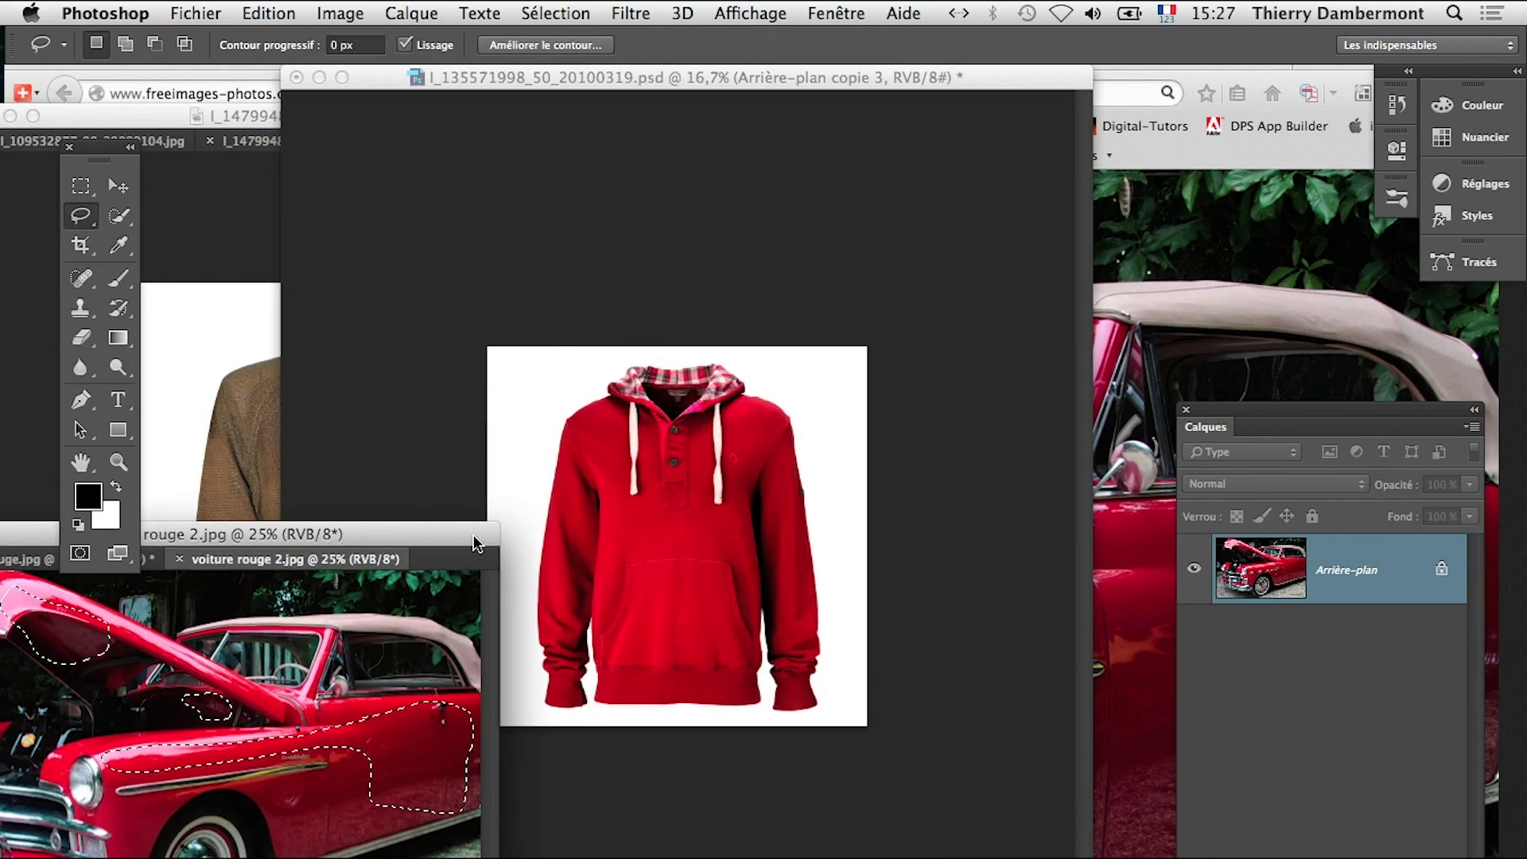